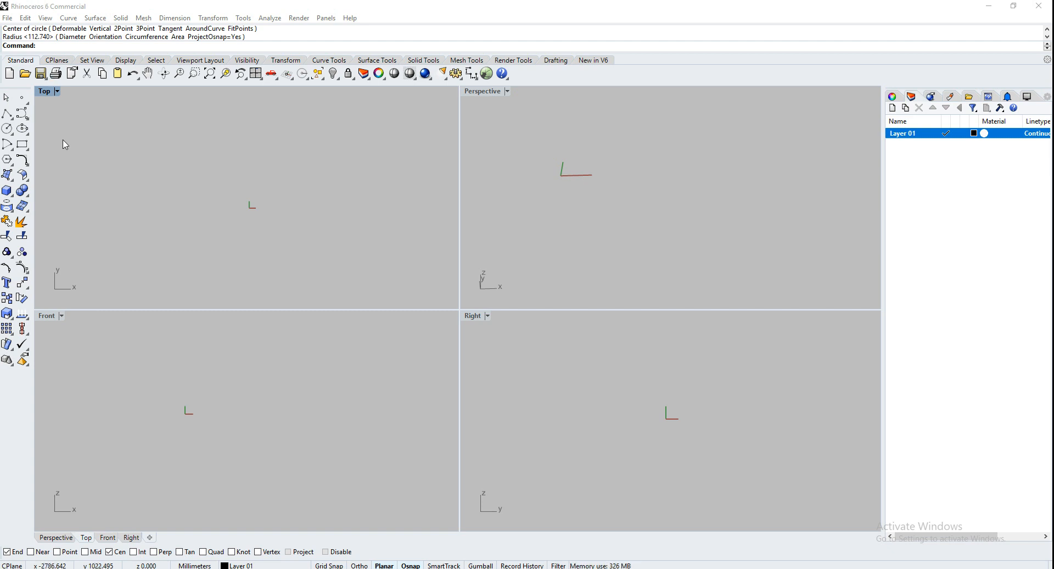
Step: Draw a corner-to-corner rectangle enclosing the origin in the Top view
click(22, 144)
click(162, 137)
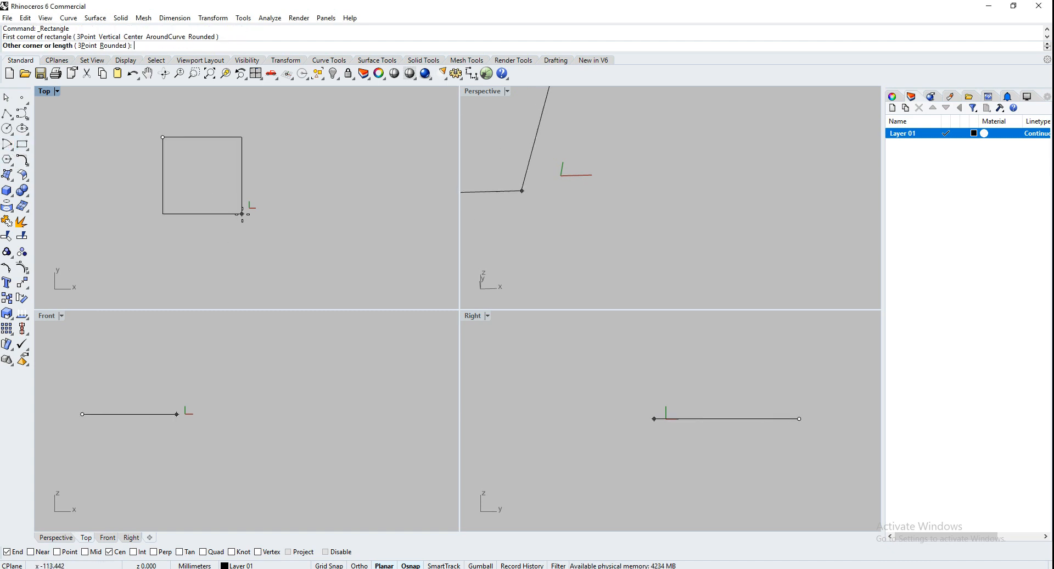
click(273, 231)
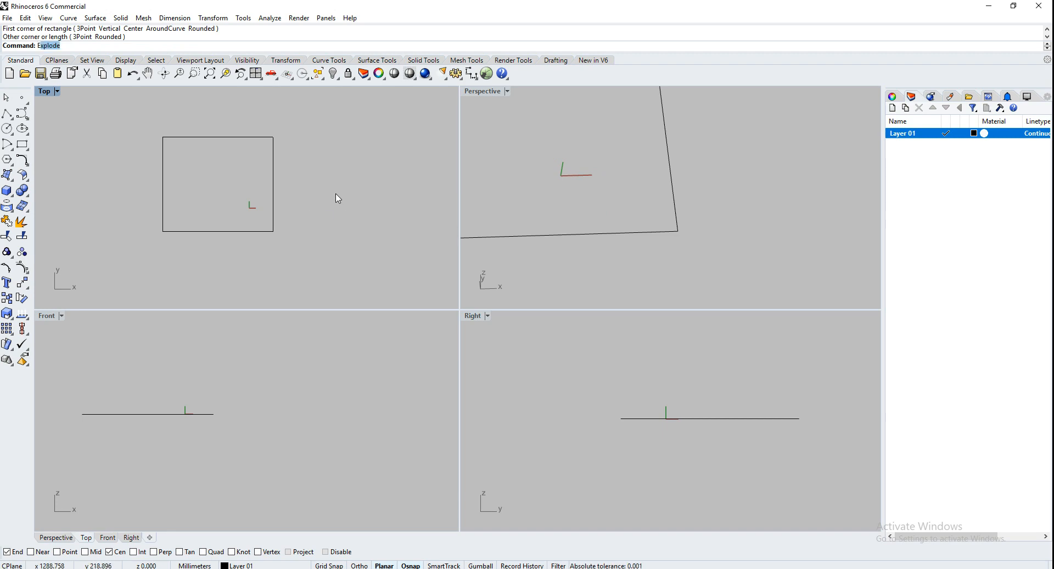
Step: Extrude the rectangle upward on one side as a solid box about 3074 mm high using ExtrudeCrv
text(ExtrudeCrv)
key(Return)
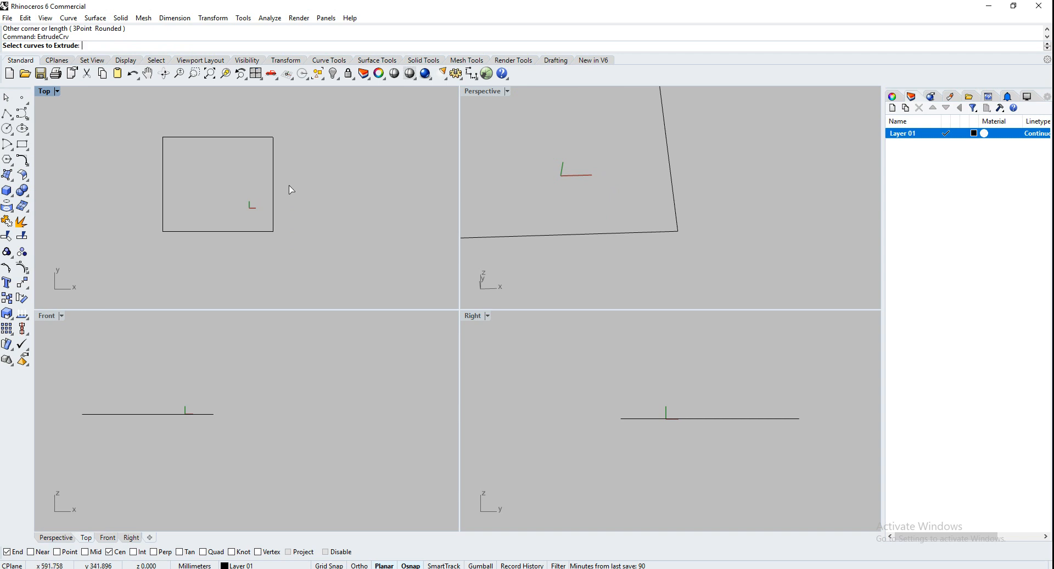
click(274, 185)
key(Return)
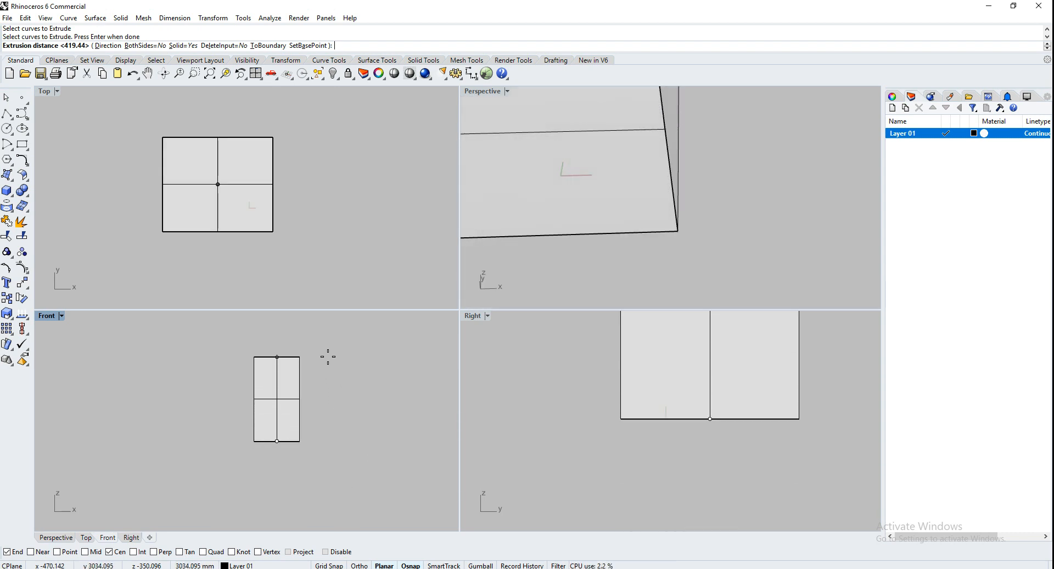
click(328, 357)
scroll(731, 280, down, 14)
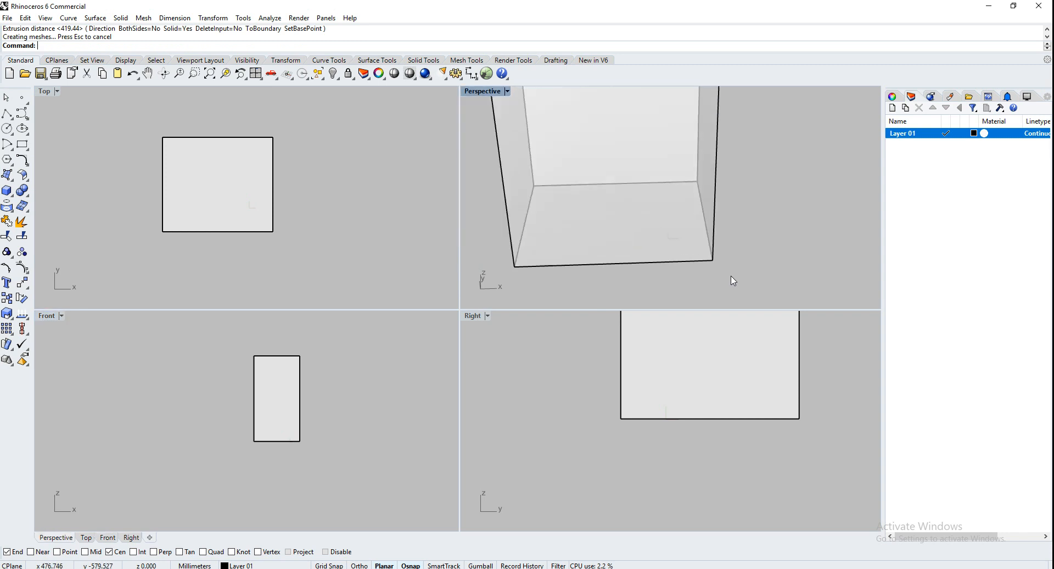
right_drag(583, 253, 680, 227)
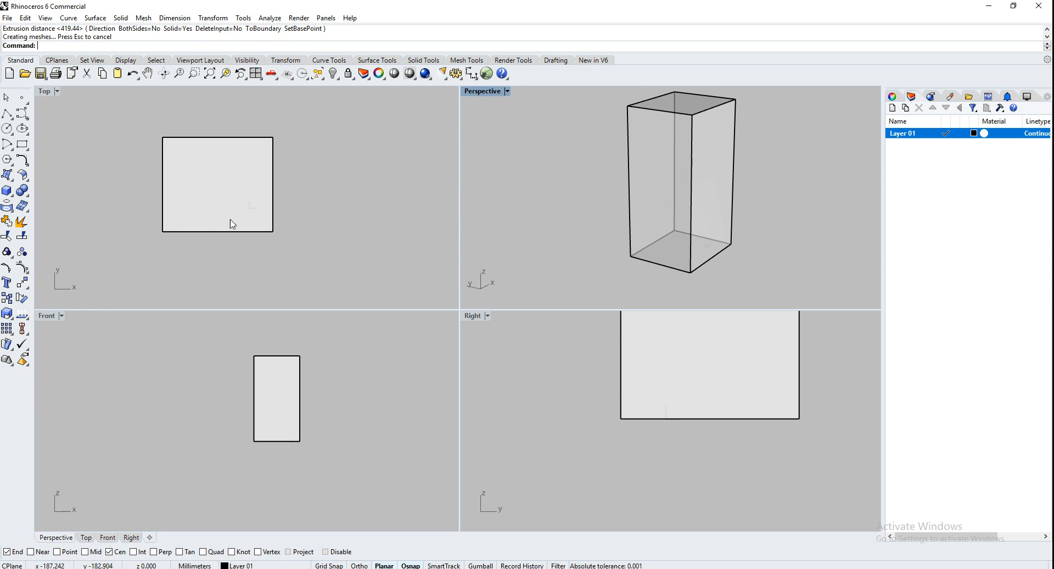
Step: Inspect the base rectangle curve and delete the solid box extruded from it
click(230, 233)
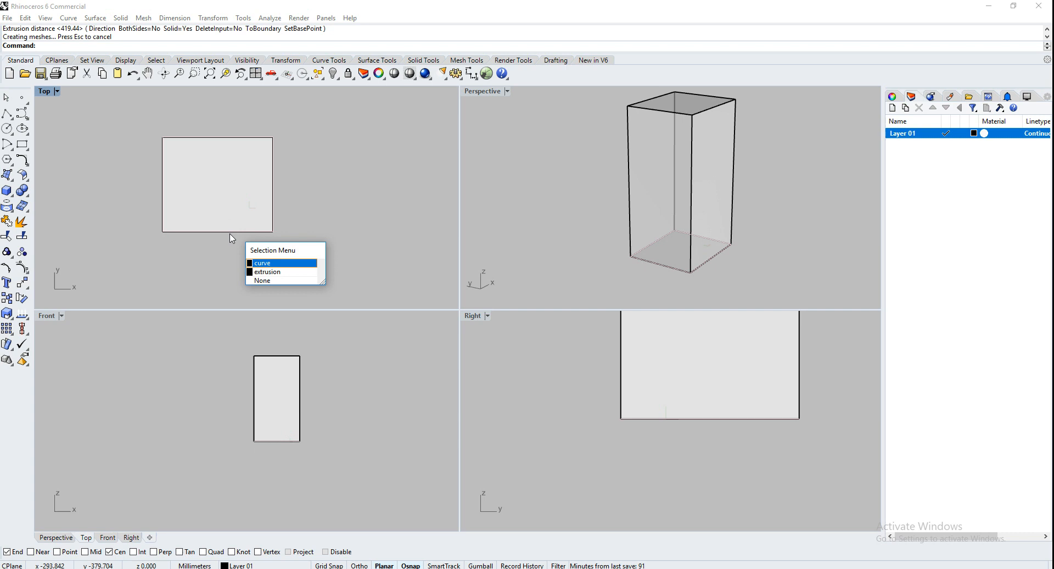
click(275, 263)
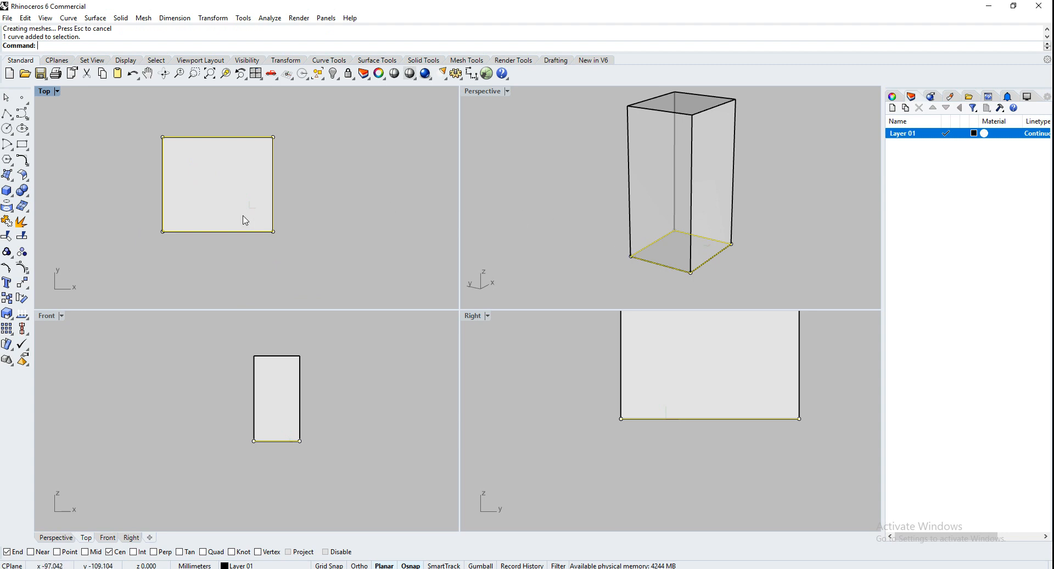
right_drag(225, 245, 271, 254)
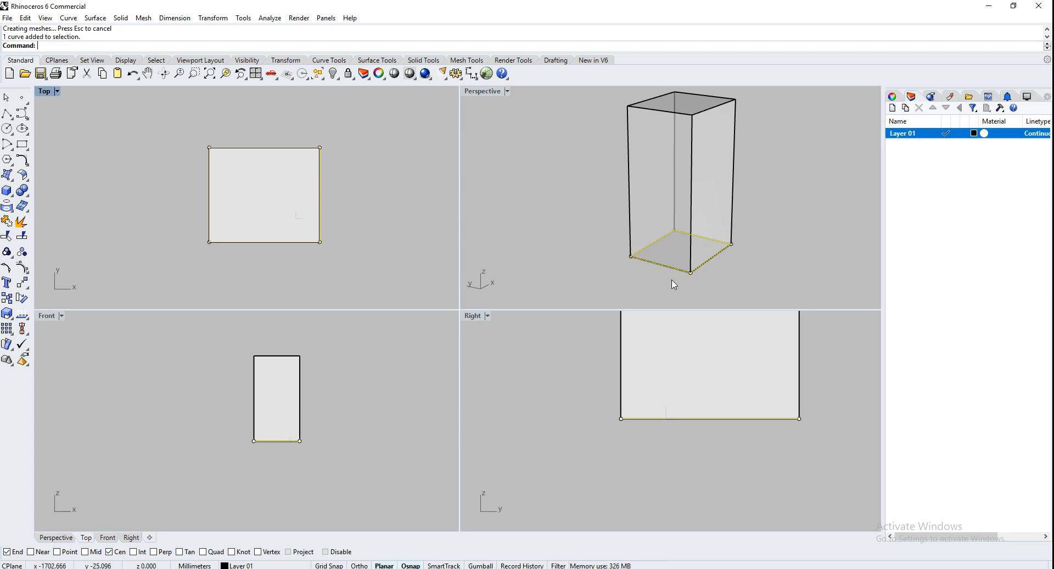
right_drag(673, 284, 696, 259)
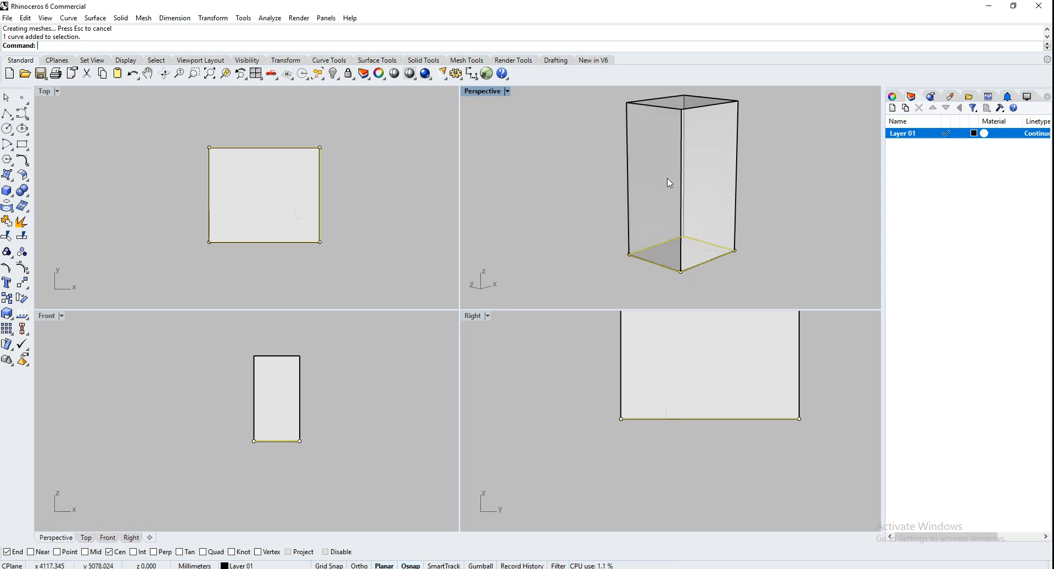
click(650, 176)
key(Delete)
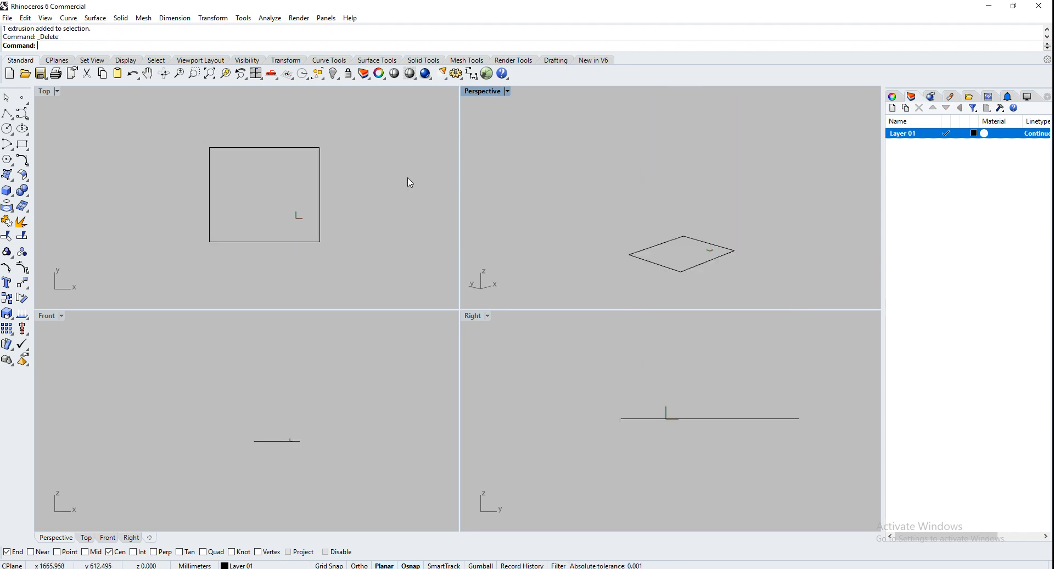
text(ExtrudeCrv)
key(Return)
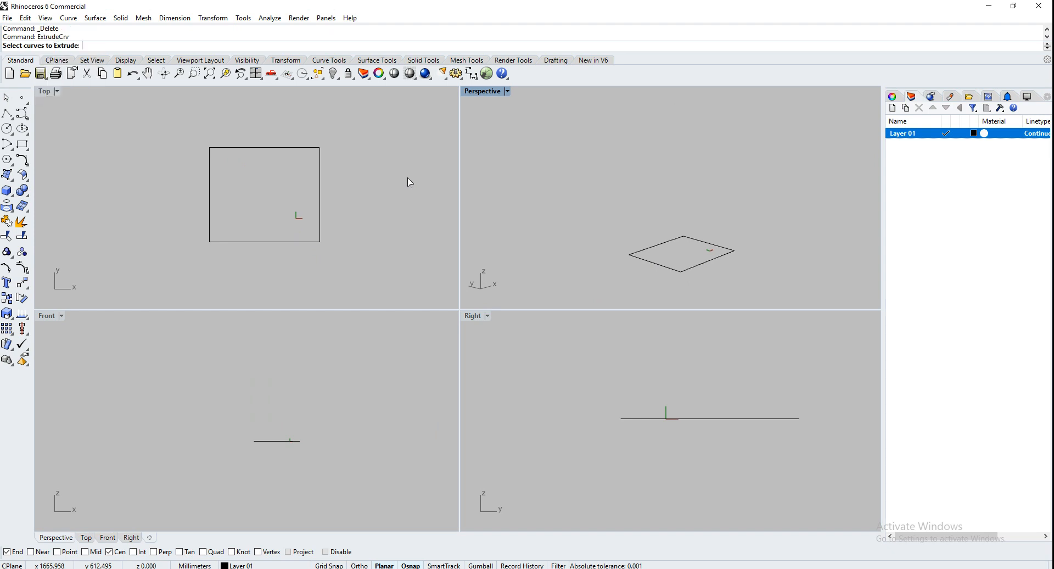
click(319, 185)
key(Return)
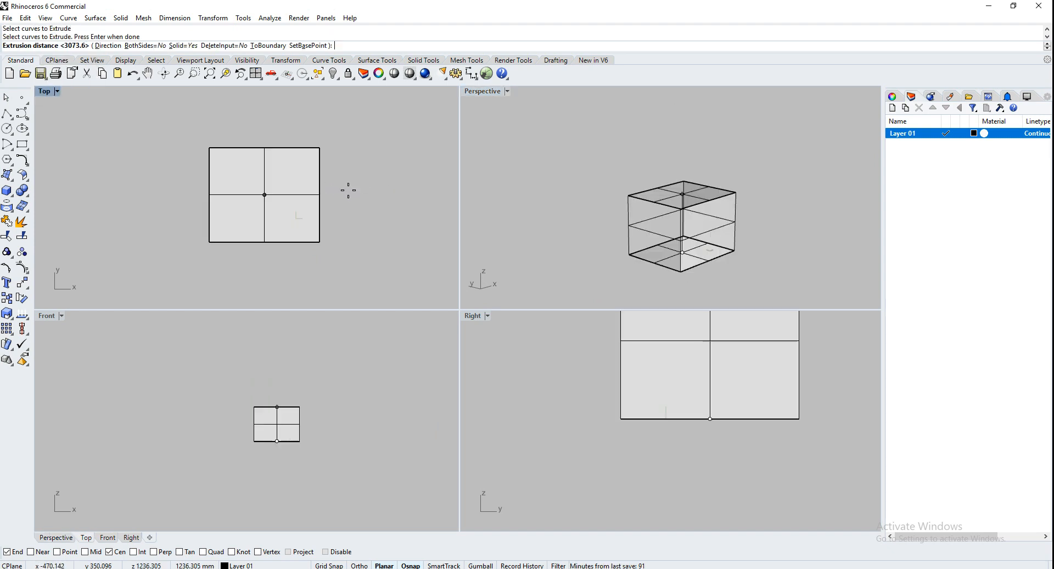
click(157, 47)
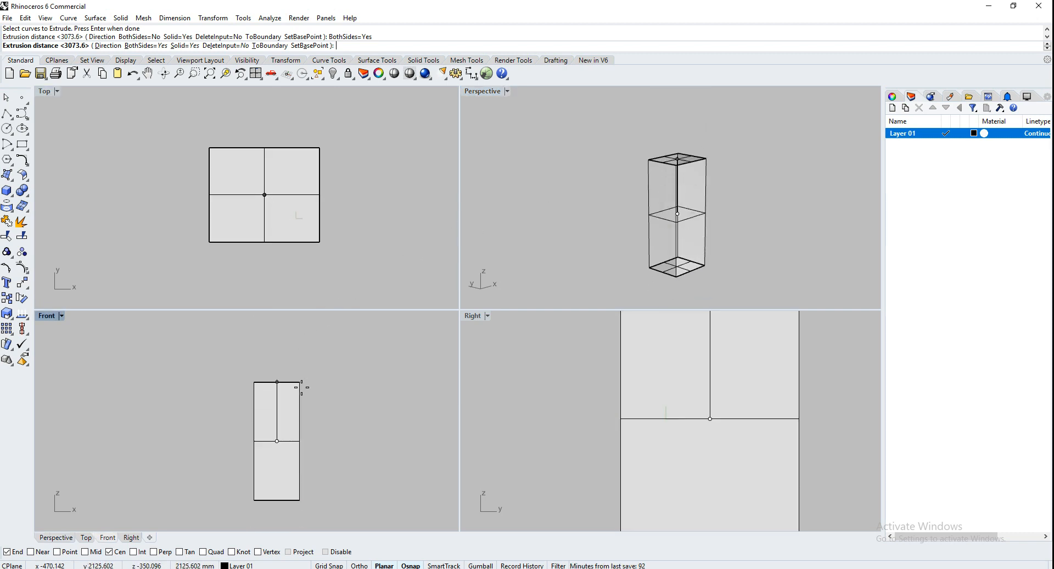
key(Escape)
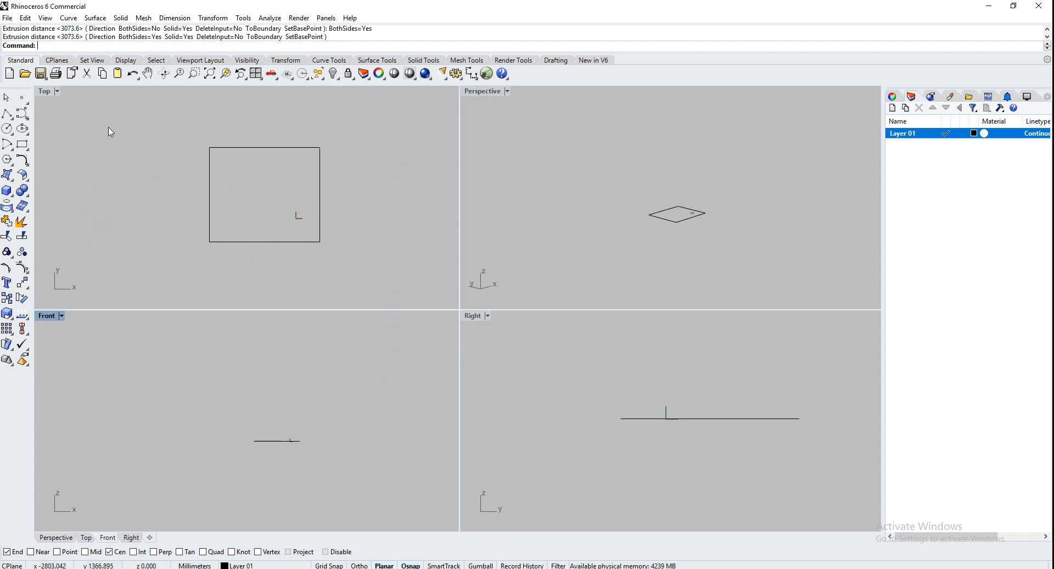
click(144, 159)
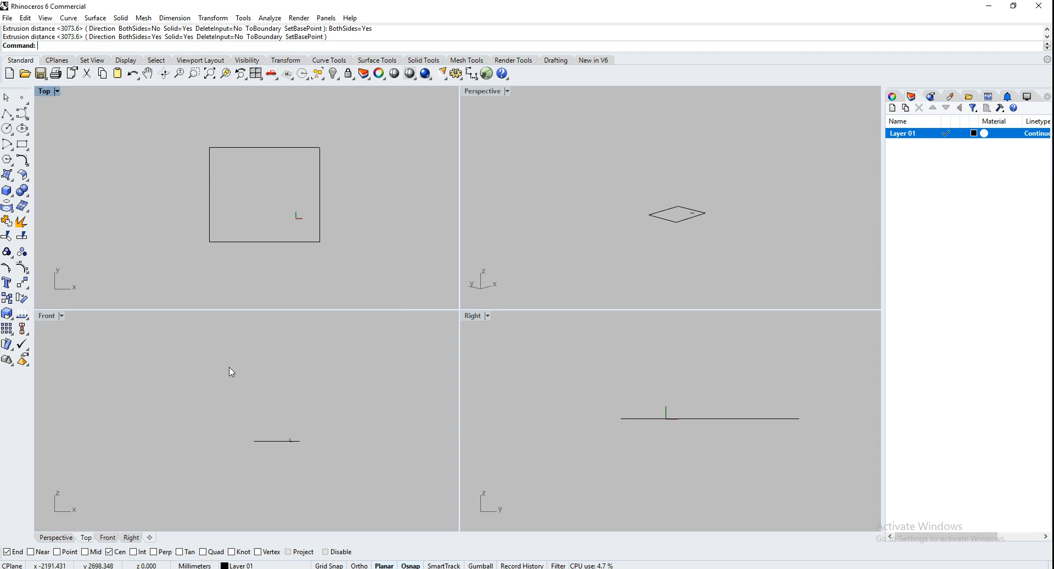
click(162, 370)
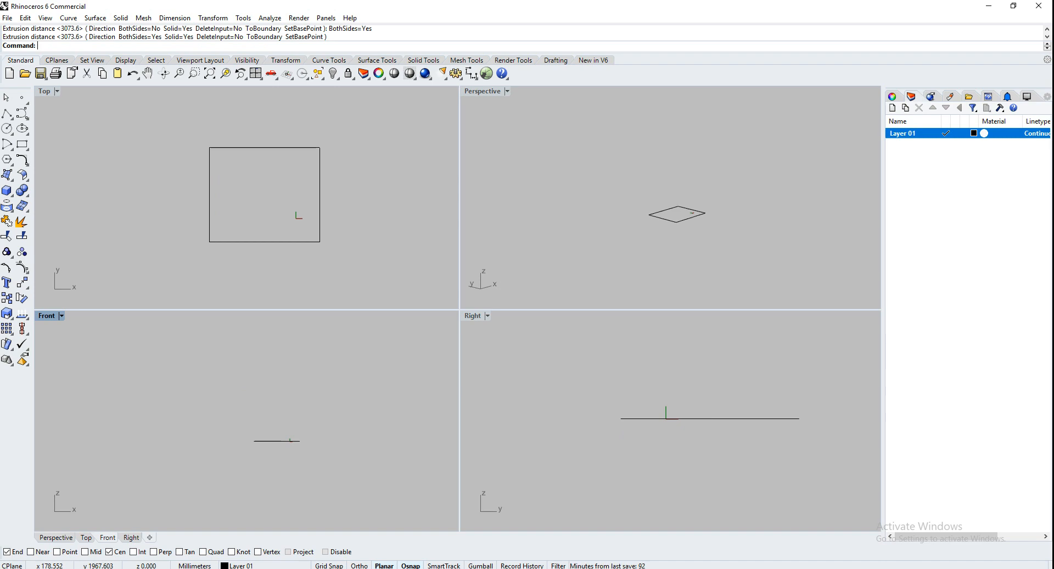
key(Return)
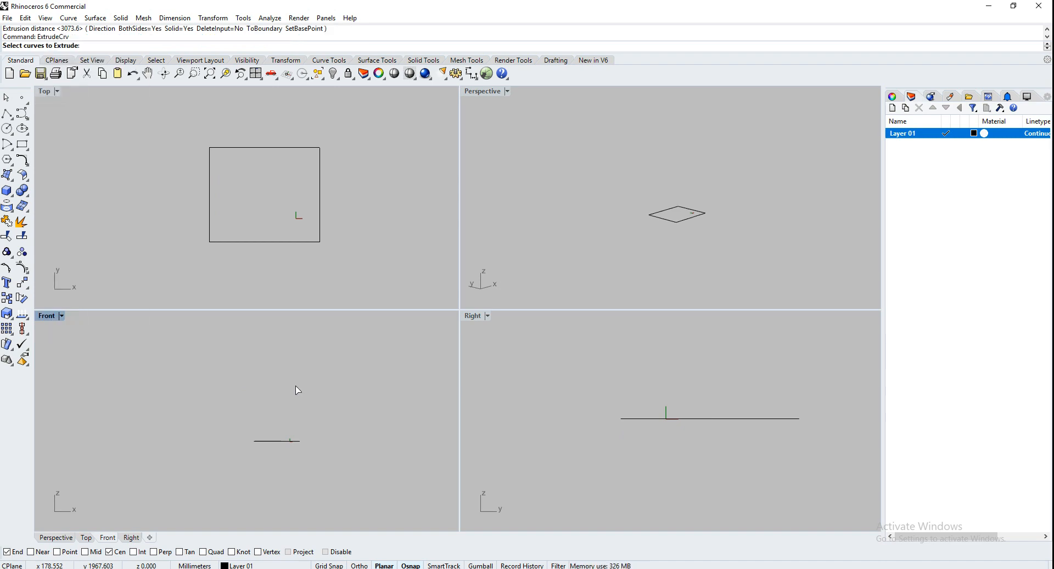
drag(335, 474, 270, 409)
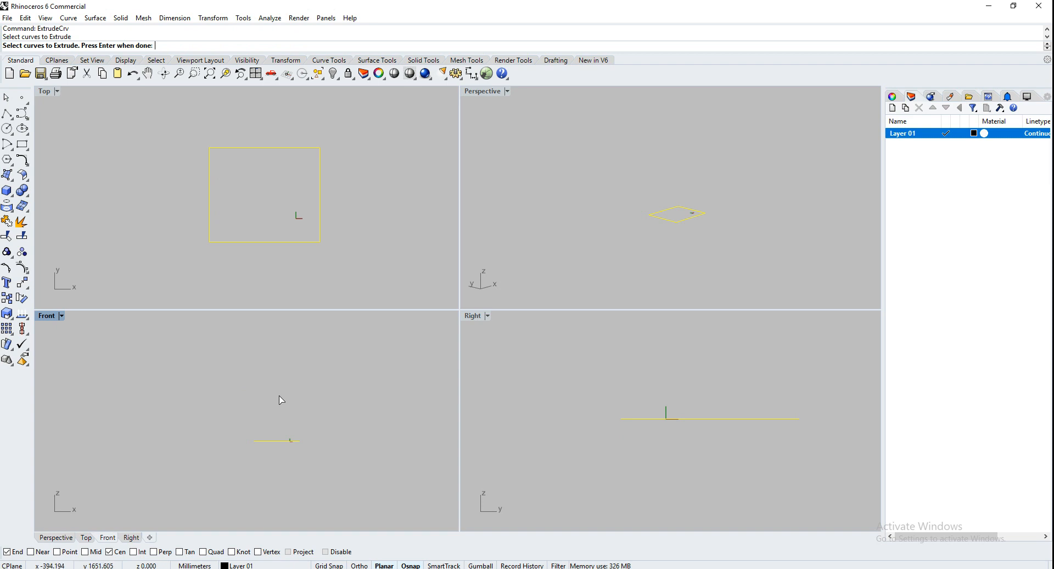
key(Return)
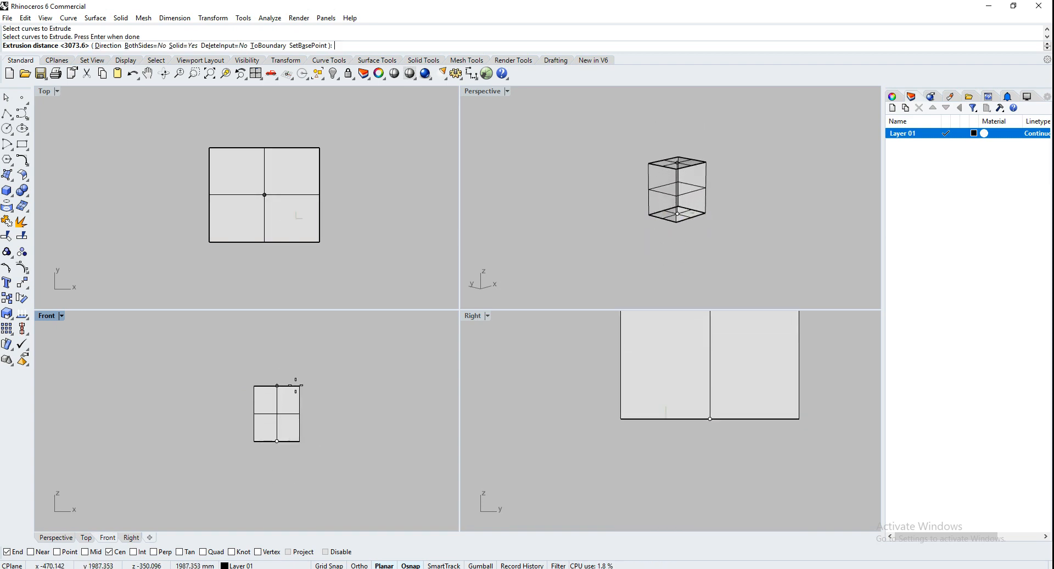
key(Escape)
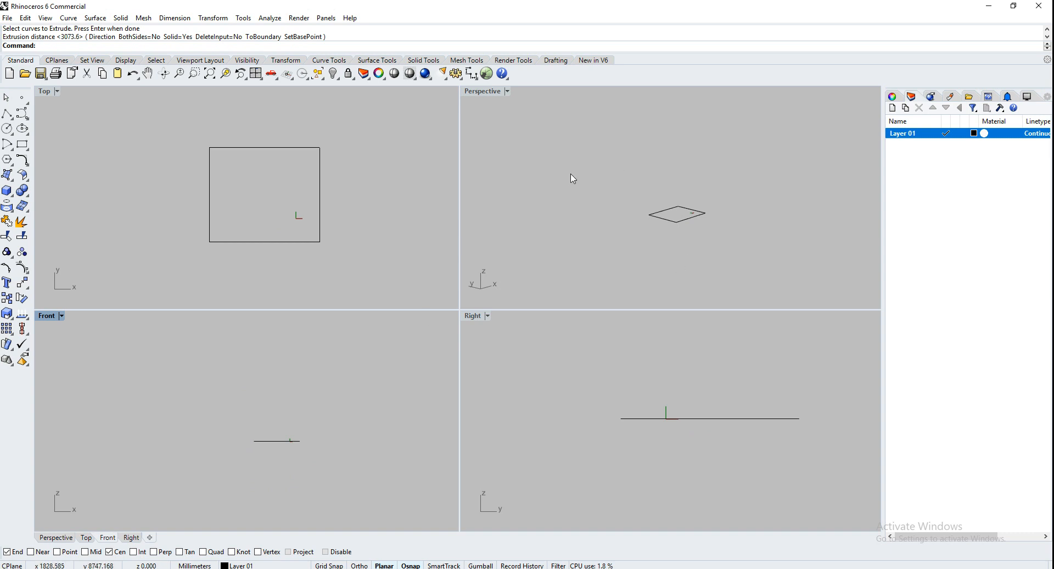
Step: Extrude the rectangle with ExtrudeCrv as a solid with BothSides=Yes, about 2682 mm each way from its plane
click(654, 257)
key(Return)
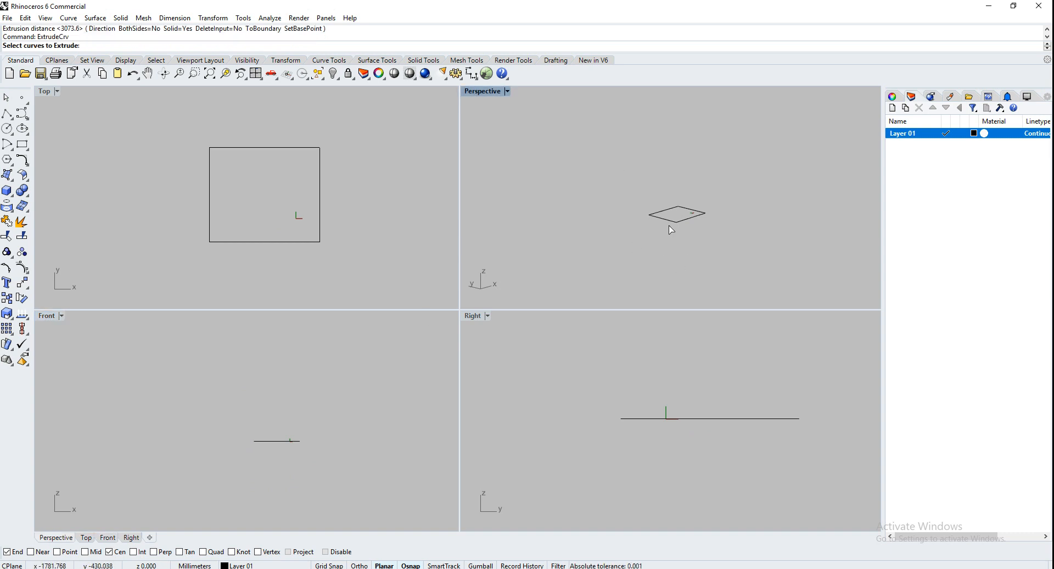
click(671, 219)
key(Return)
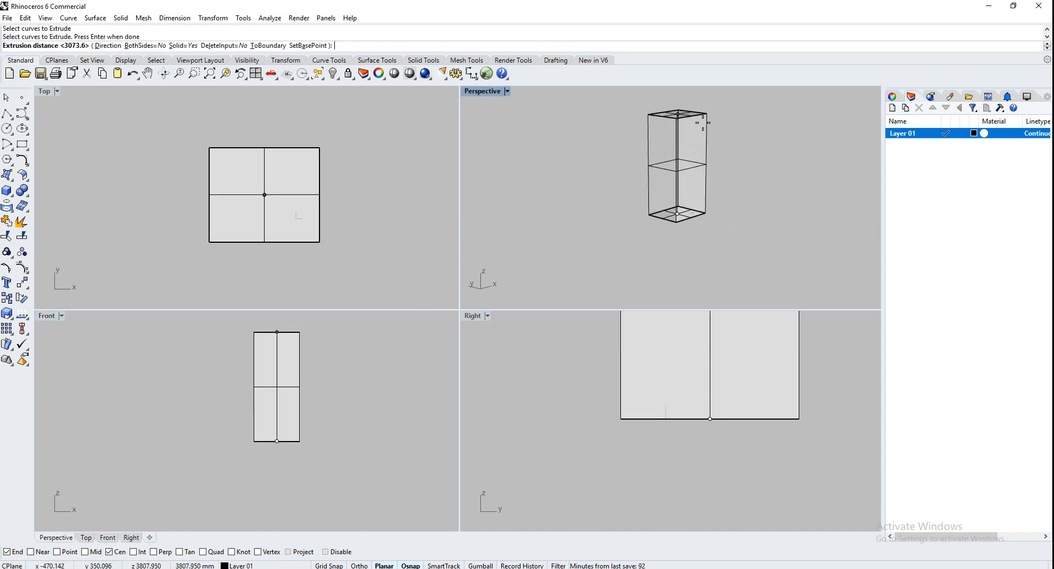
click(137, 46)
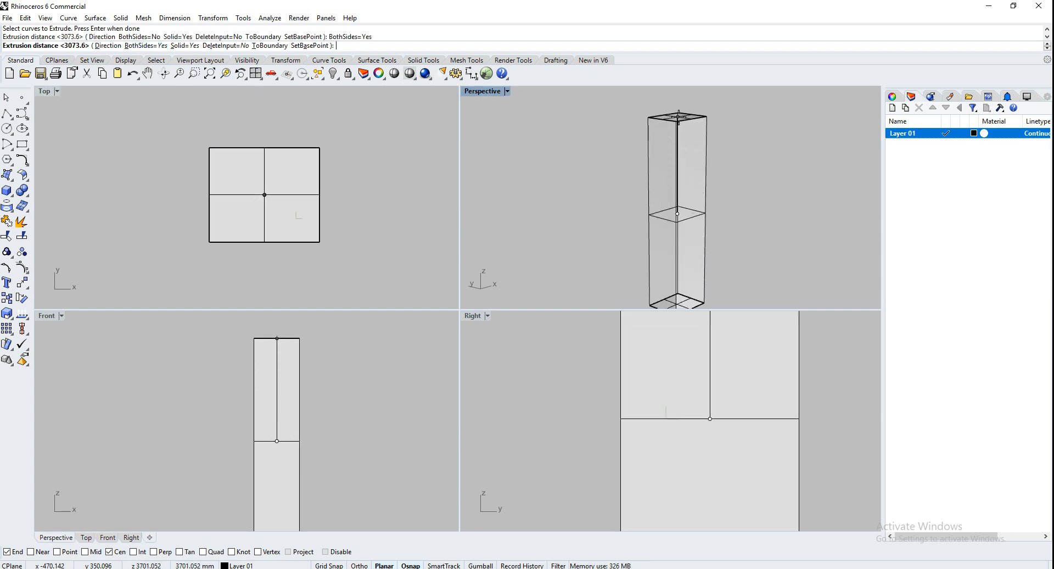
click(716, 145)
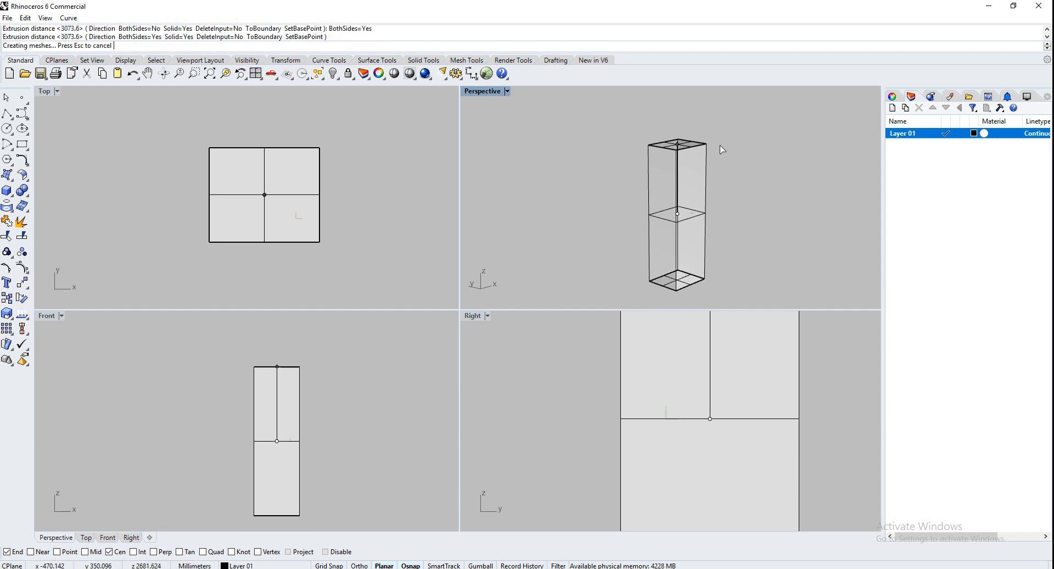
Step: Draw a small, nearly square rectangle beside the vertical box in the Front view
click(21, 146)
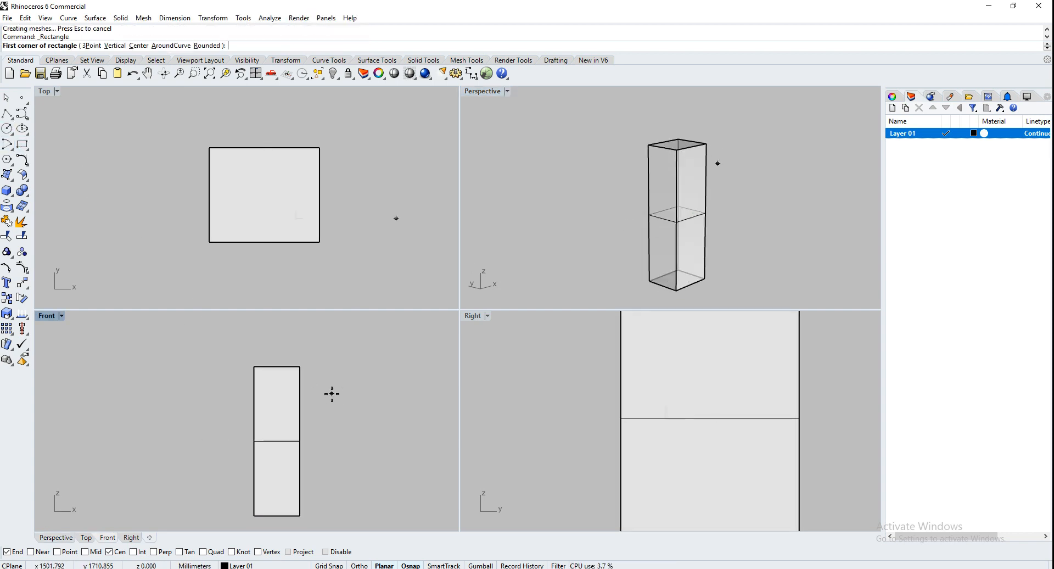
click(348, 423)
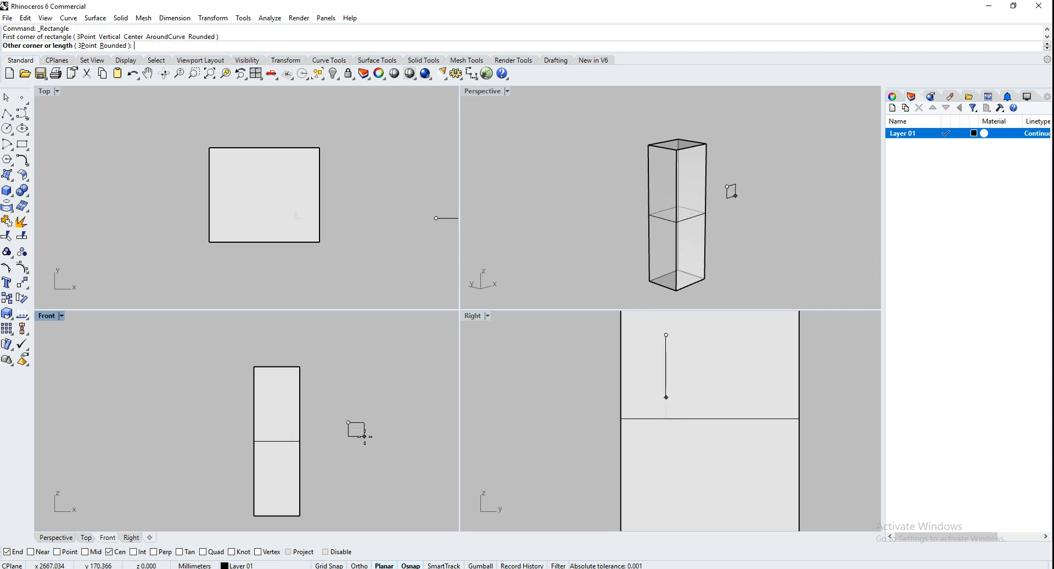
click(384, 456)
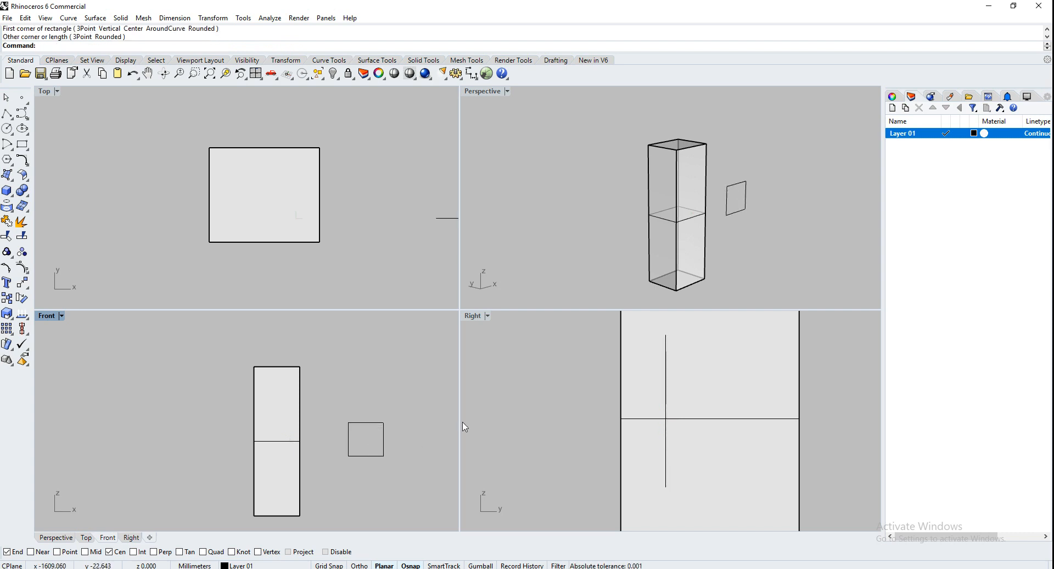
Step: Extrude the small Front-view rectangle to both sides into a long horizontal solid bar
text(Ex)
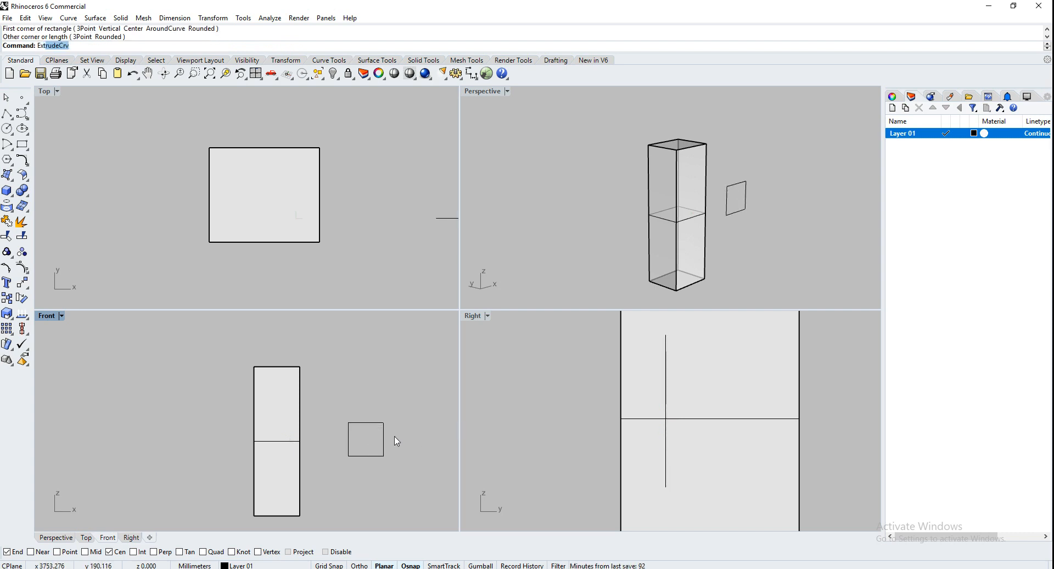
key(Return)
click(383, 439)
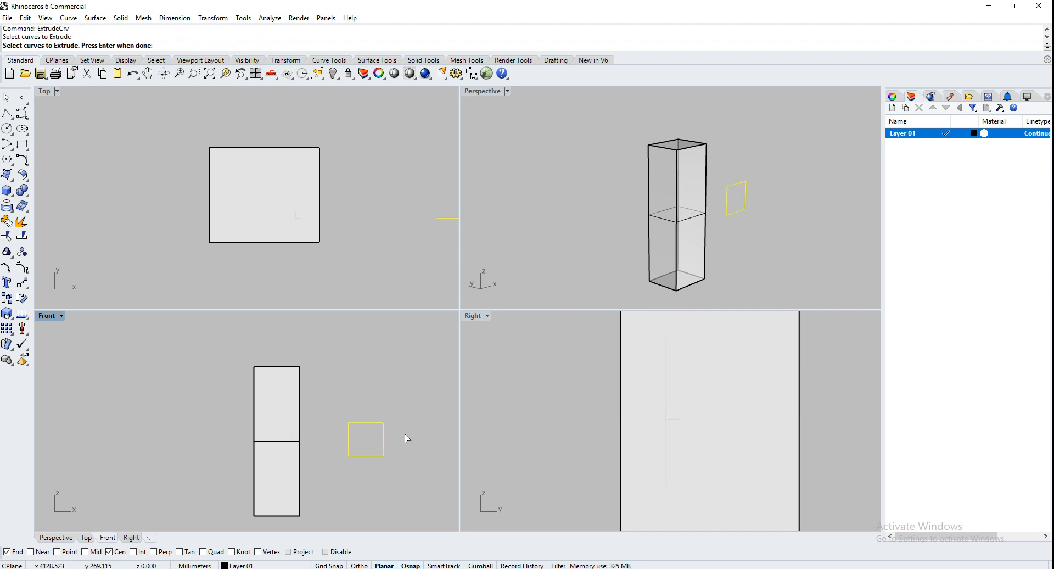
key(Return)
right_drag(415, 264, 259, 238)
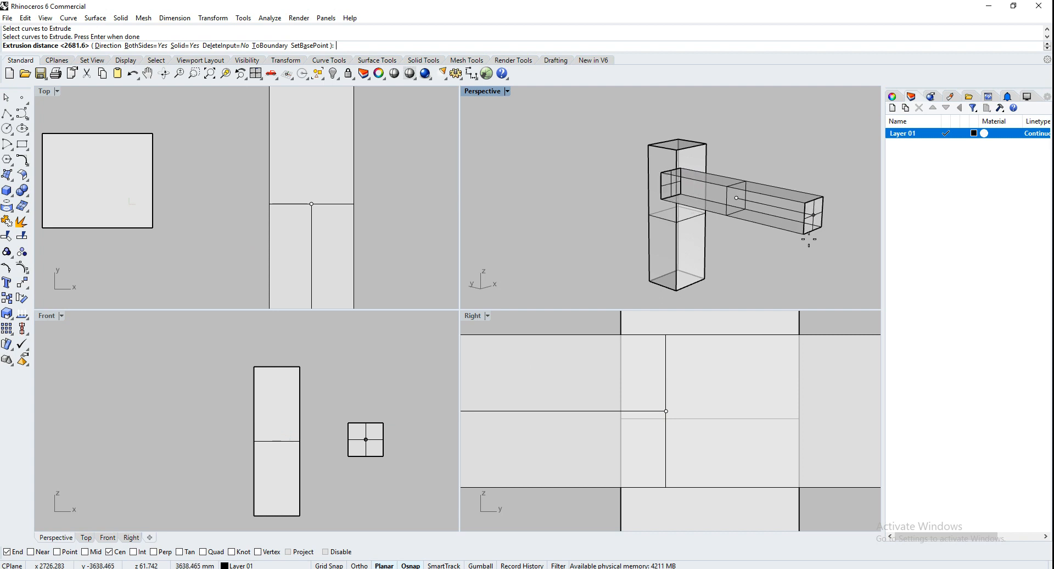
click(840, 251)
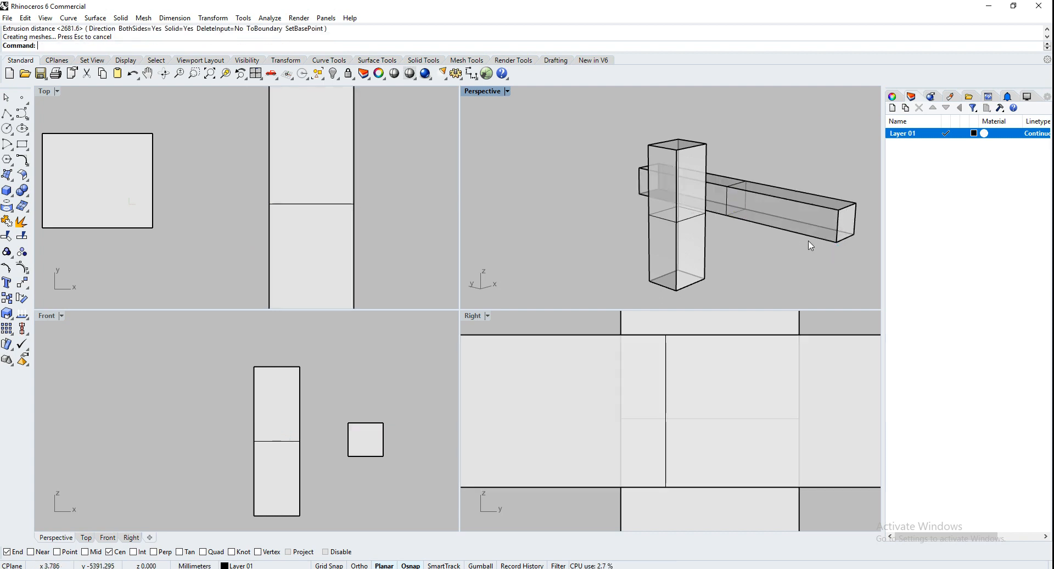
Step: Inspect the profile curve in the middle of the horizontal bar in the Perspective and Front views
click(747, 201)
right_drag(717, 234, 665, 248)
click(175, 430)
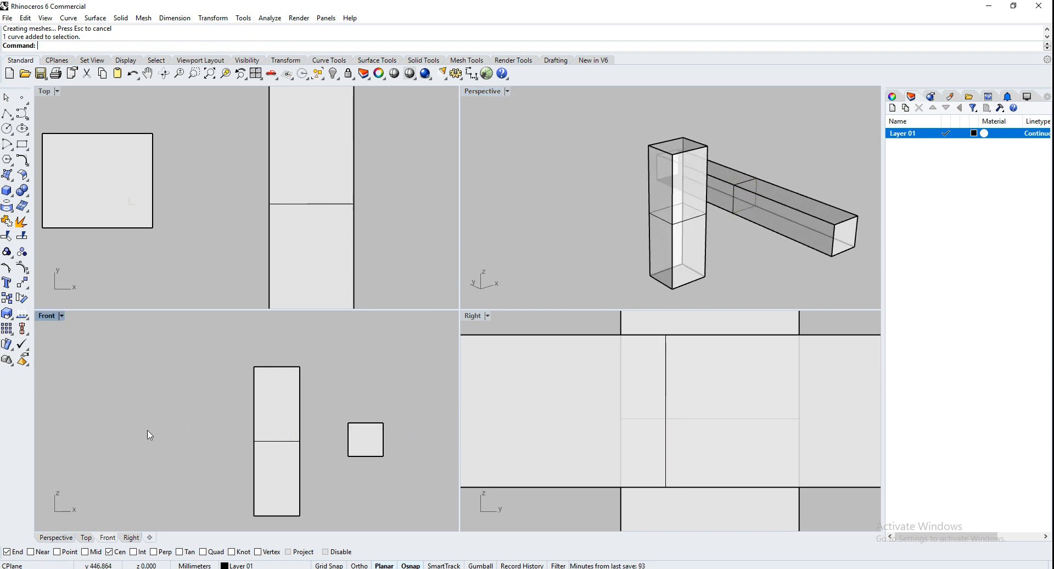
scroll(141, 431, down, 3)
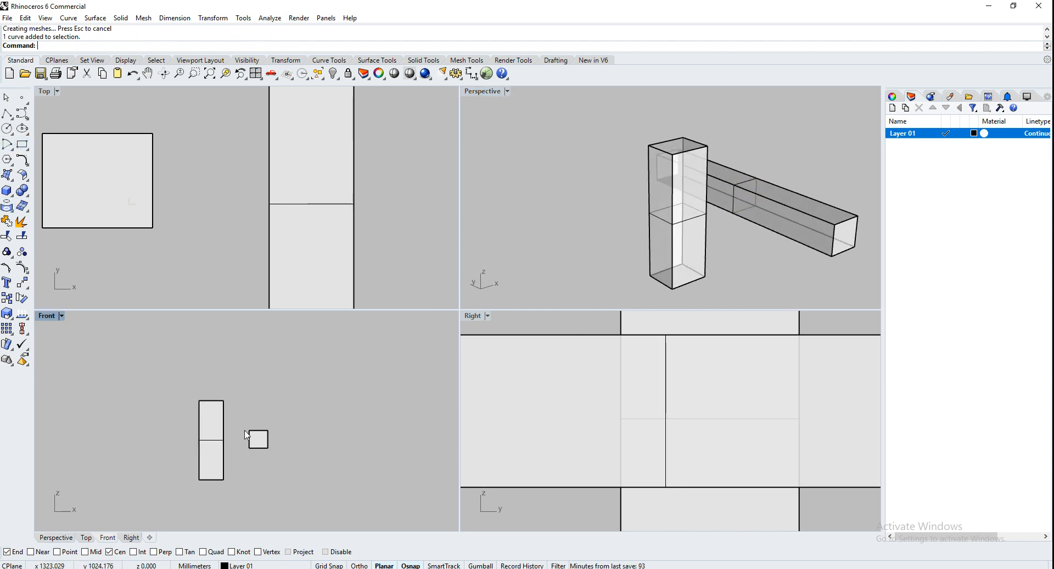
click(258, 449)
click(295, 481)
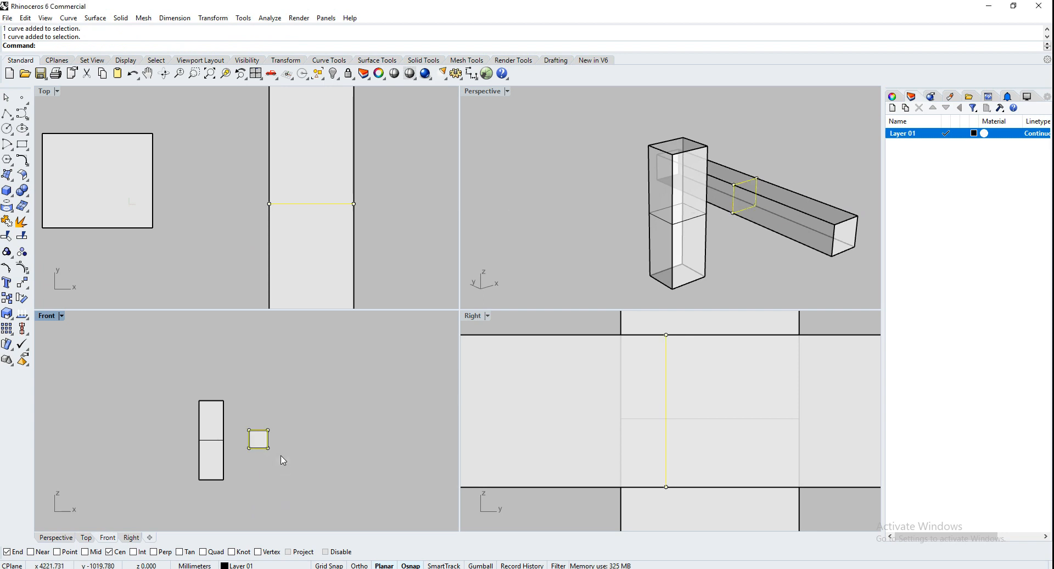
Step: Copy the bar's profile rectangle horizontally to the right in the Front view
text(copy)
key(Return)
click(259, 394)
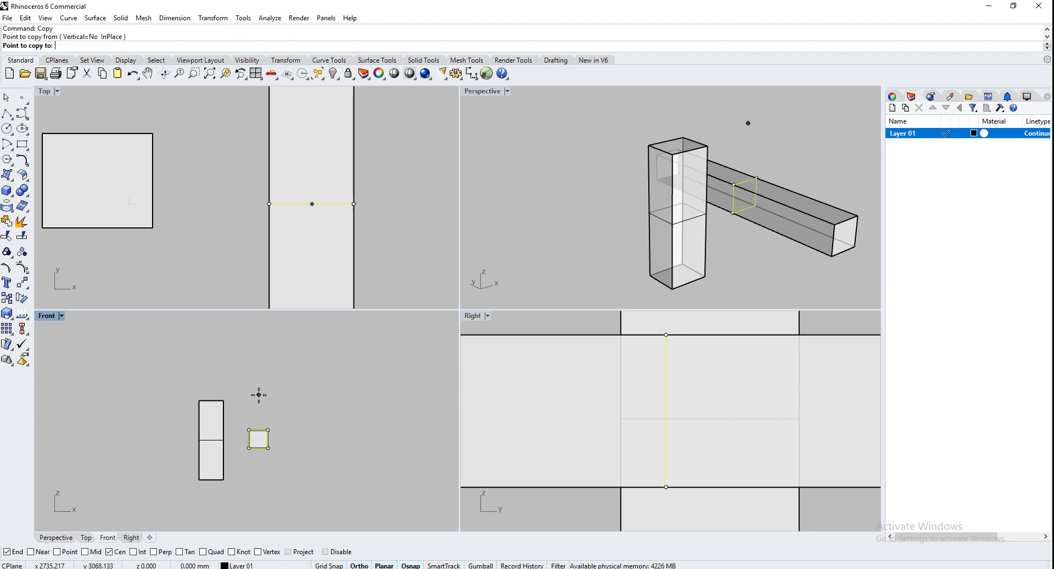
click(348, 394)
key(Return)
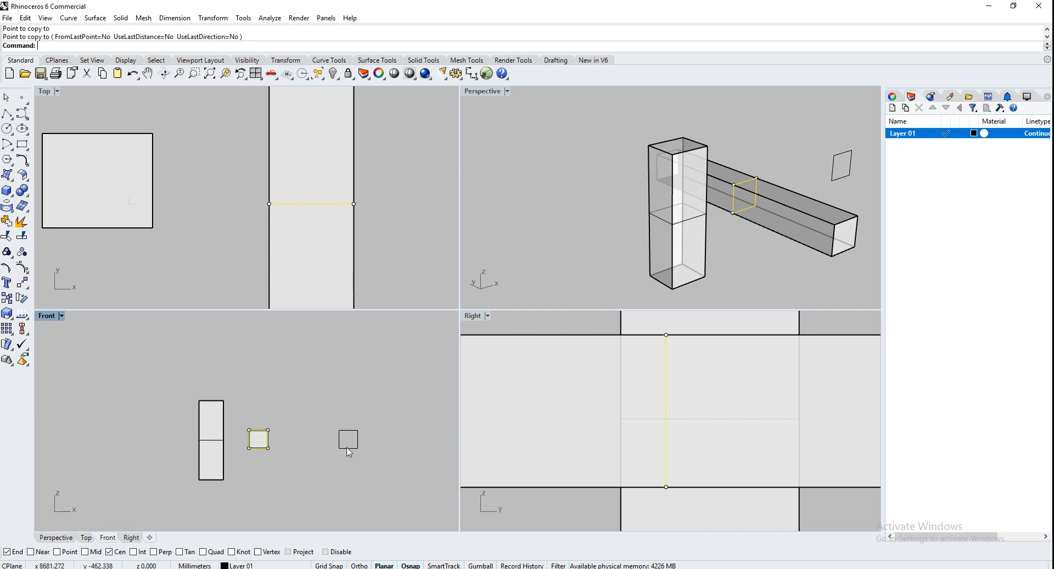
Step: Move the copied rectangle up and away from the crossed bars in the Right view
click(667, 449)
scroll(667, 449, down, 5)
drag(660, 443, 605, 374)
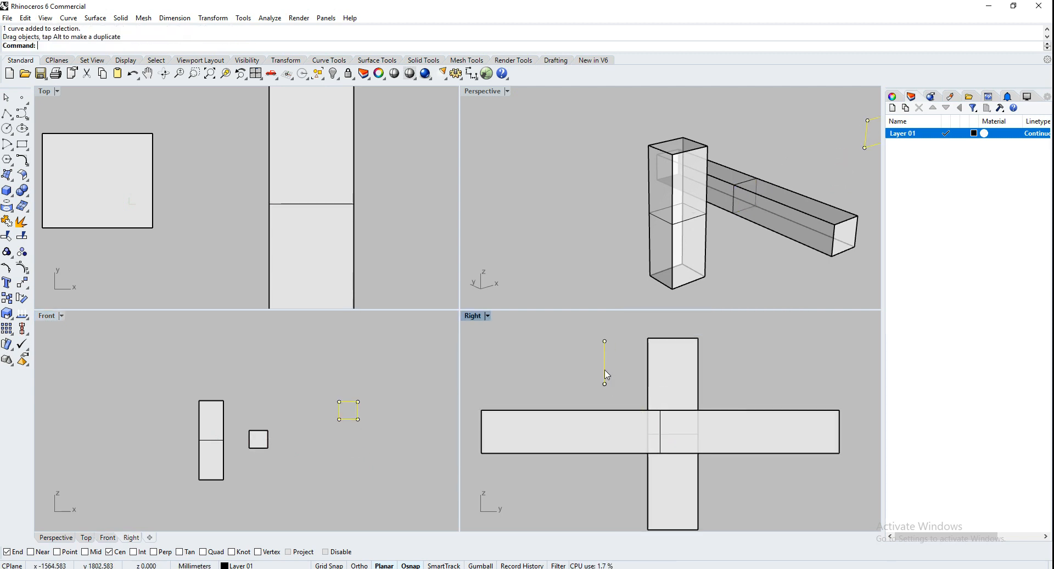
Step: Rotate the copied rectangle about its centre in the Right view so that it is tilted counterclockwise
right_drag(534, 364, 552, 394)
text(ro)
key(Return)
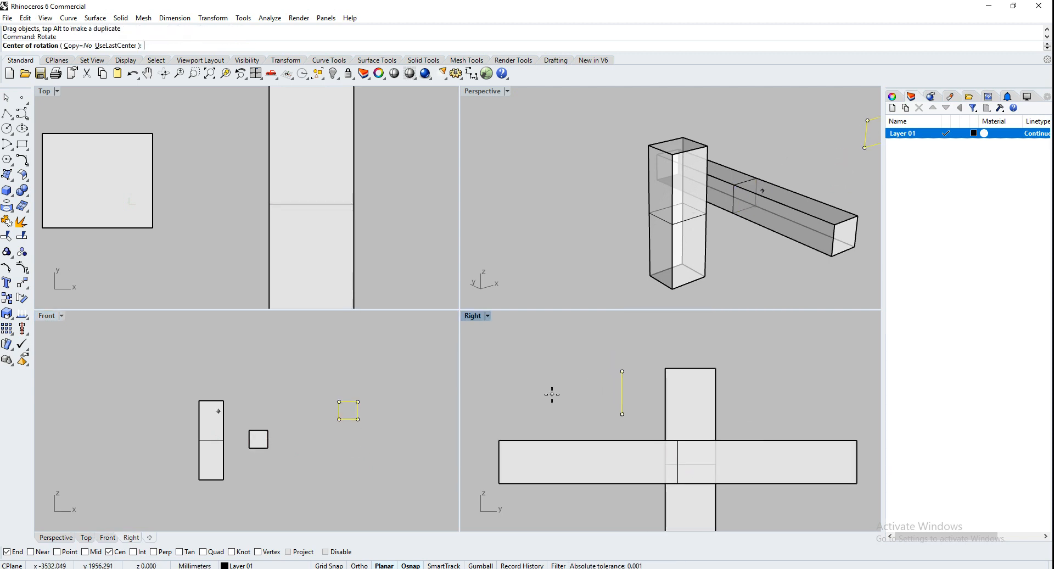
click(622, 392)
click(622, 343)
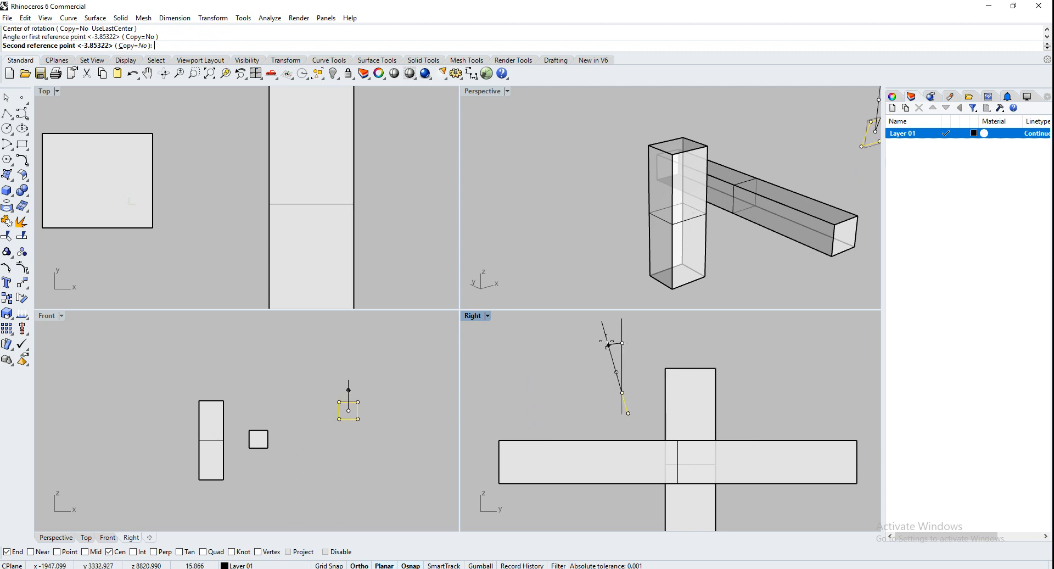
click(597, 342)
click(581, 273)
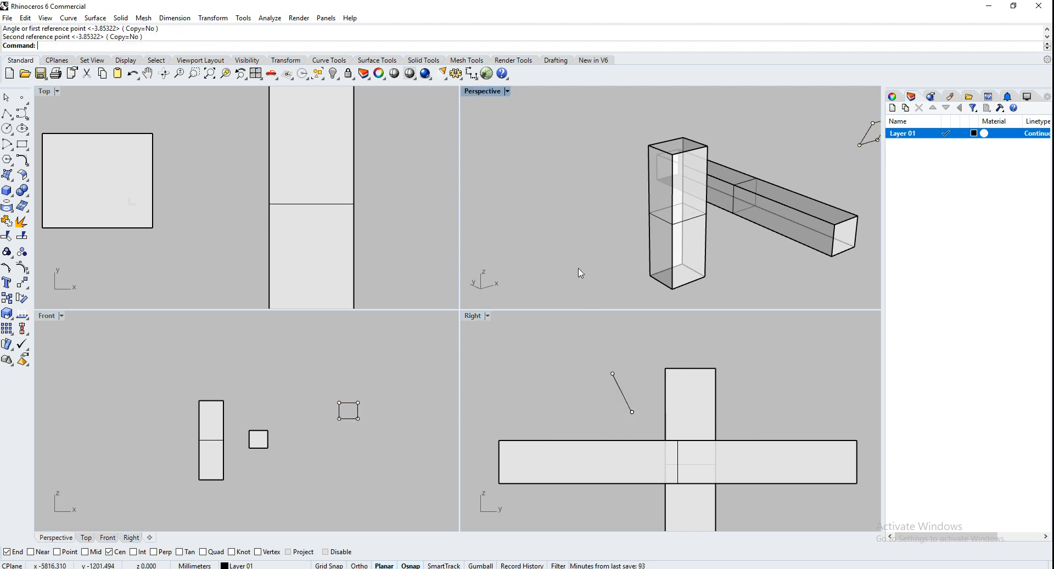
Step: Extrude the tilted rectangle with ExtrudeCrv to both sides as a solid, about 4212 mm each way
scroll(470, 430, down, 2)
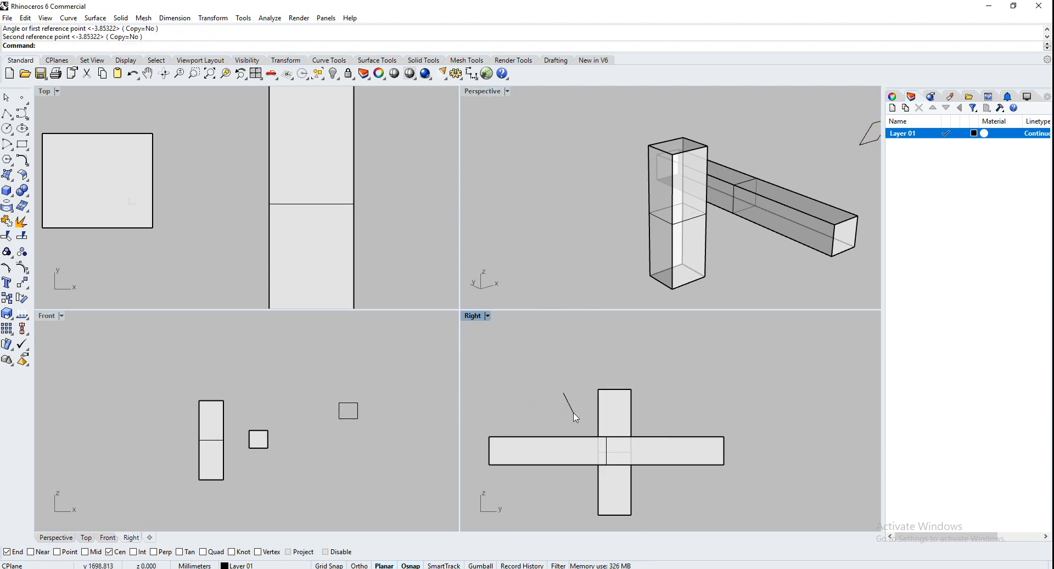
click(575, 414)
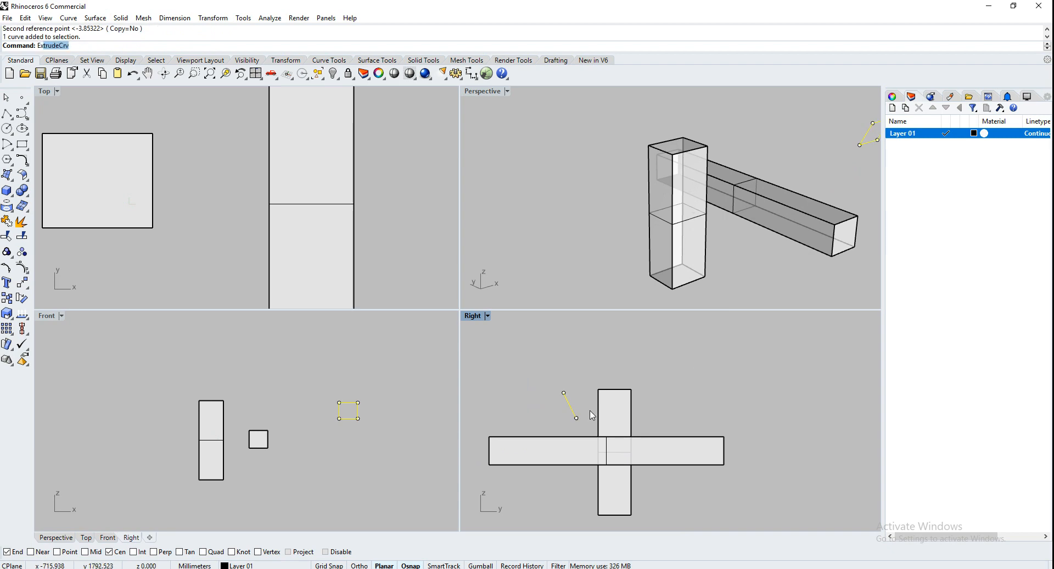
text(Ex)
key(Return)
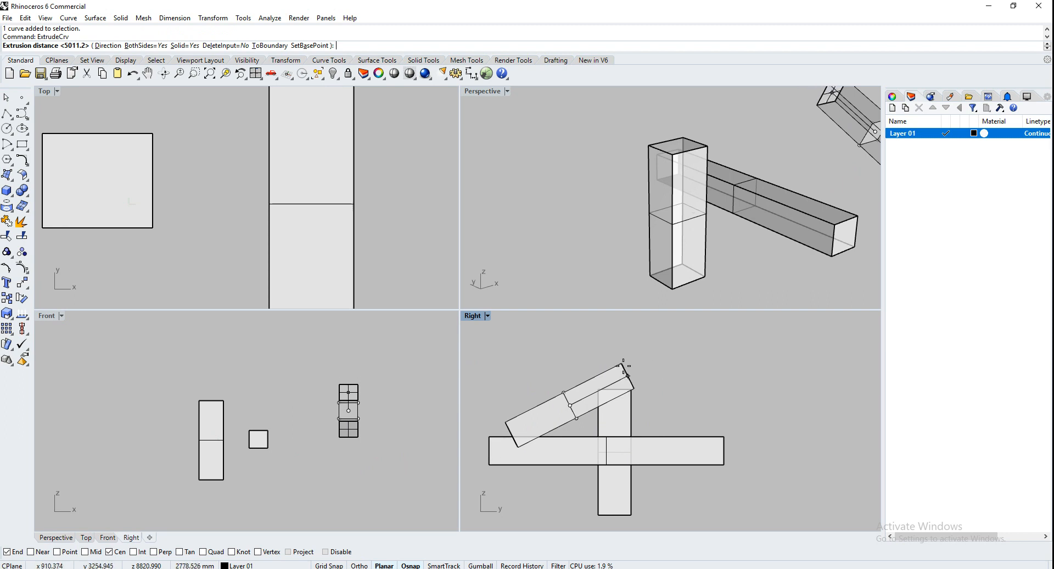
click(657, 362)
scroll(641, 230, down, 3)
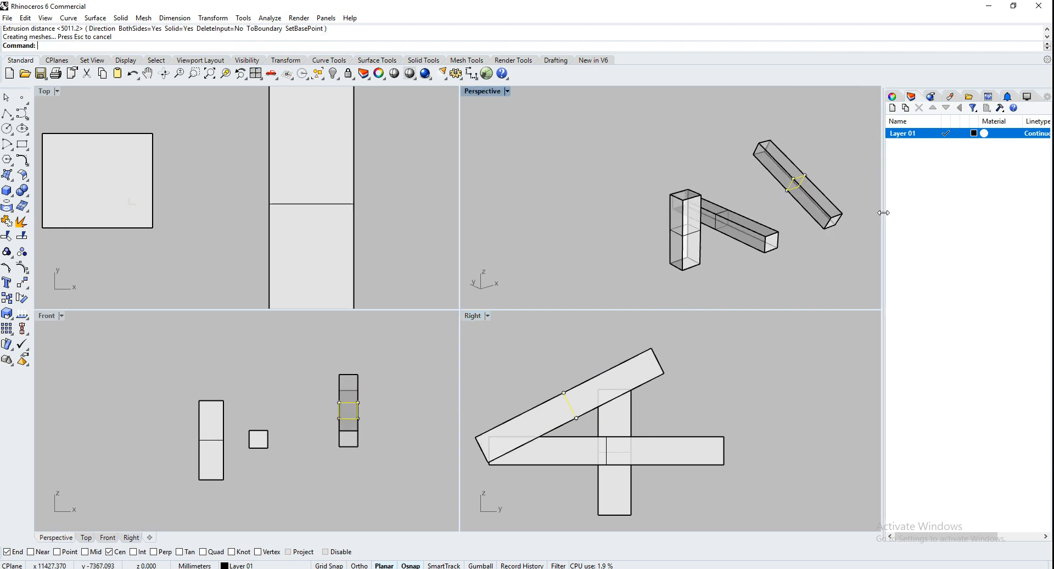
right_drag(834, 213, 841, 182)
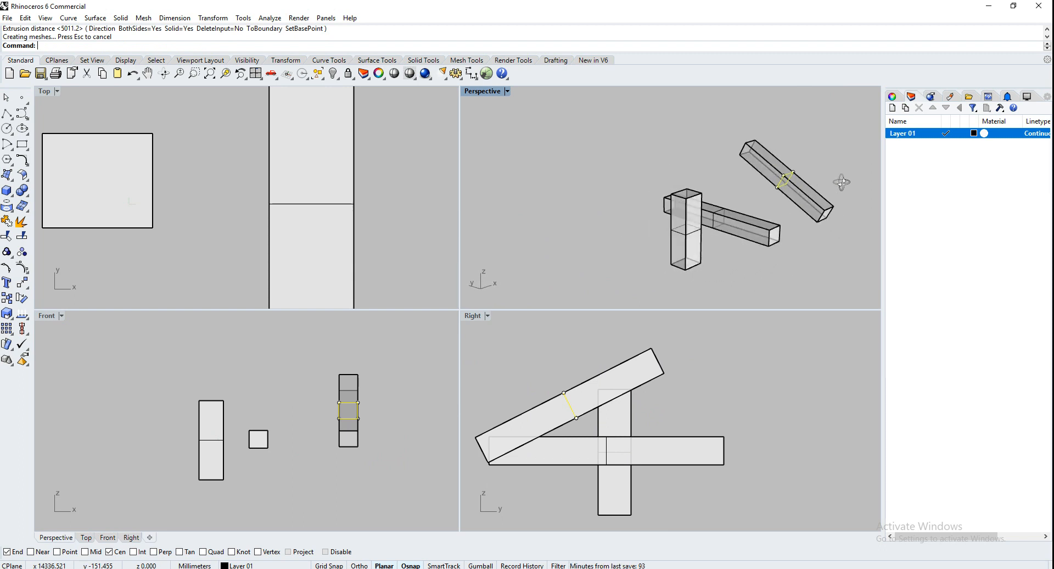
shift+right_drag(789, 189, 709, 199)
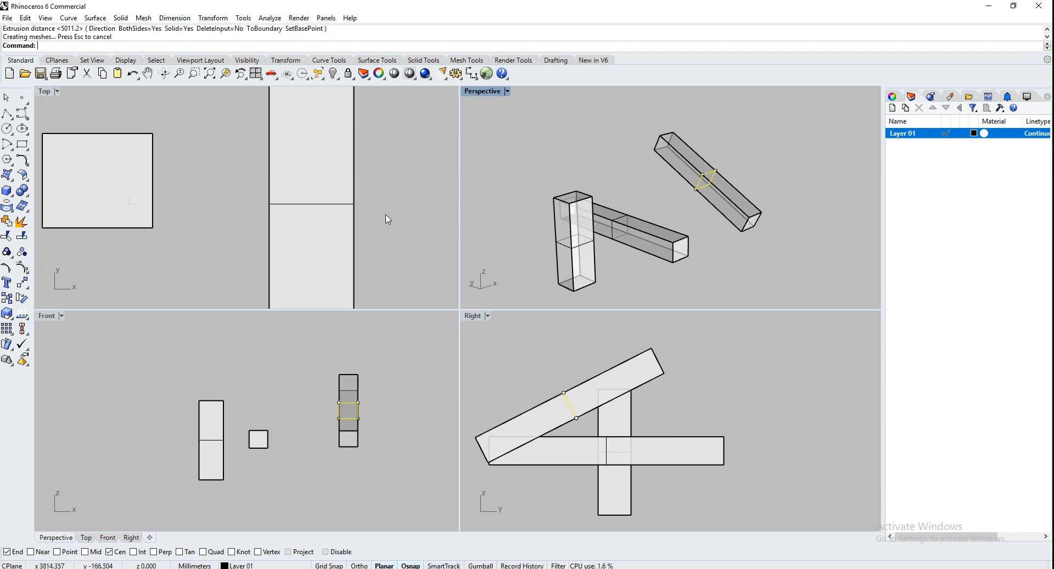
Step: Draw a single horizontal polyline segment to the right of the three solids in the Top view
scroll(423, 188, down, 4)
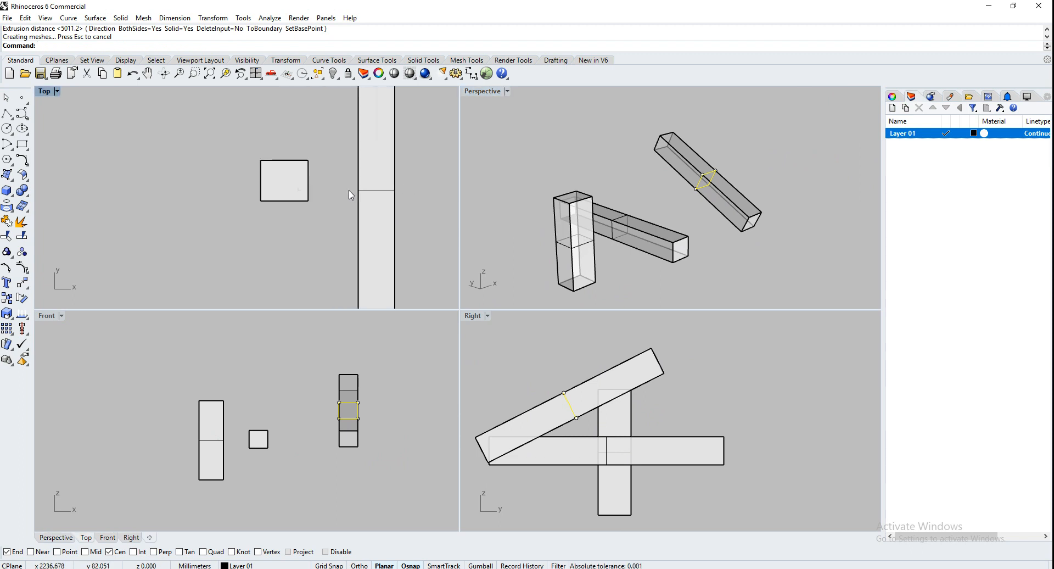
scroll(351, 195, down, 6)
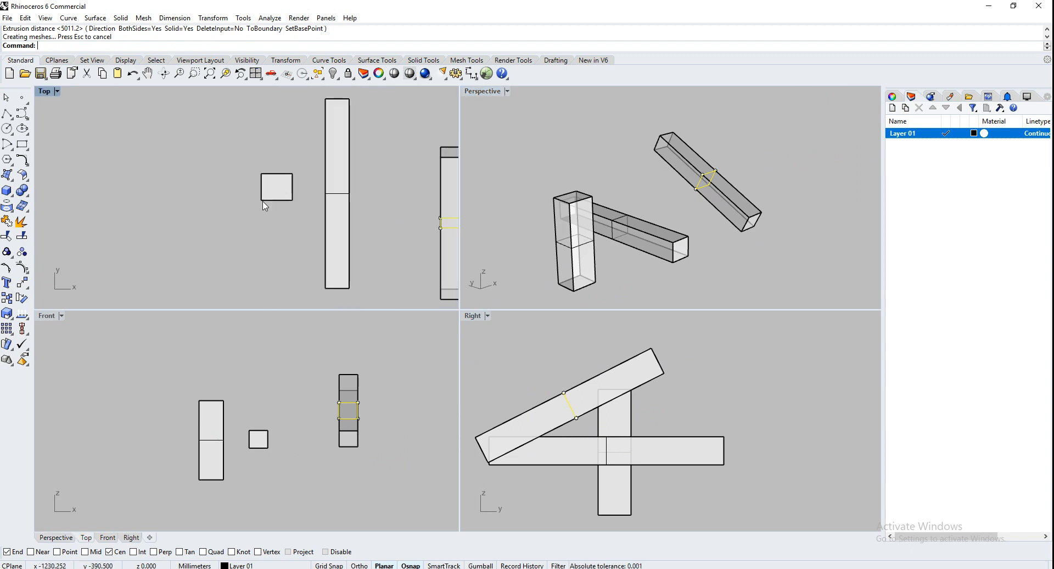
click(100, 216)
click(6, 113)
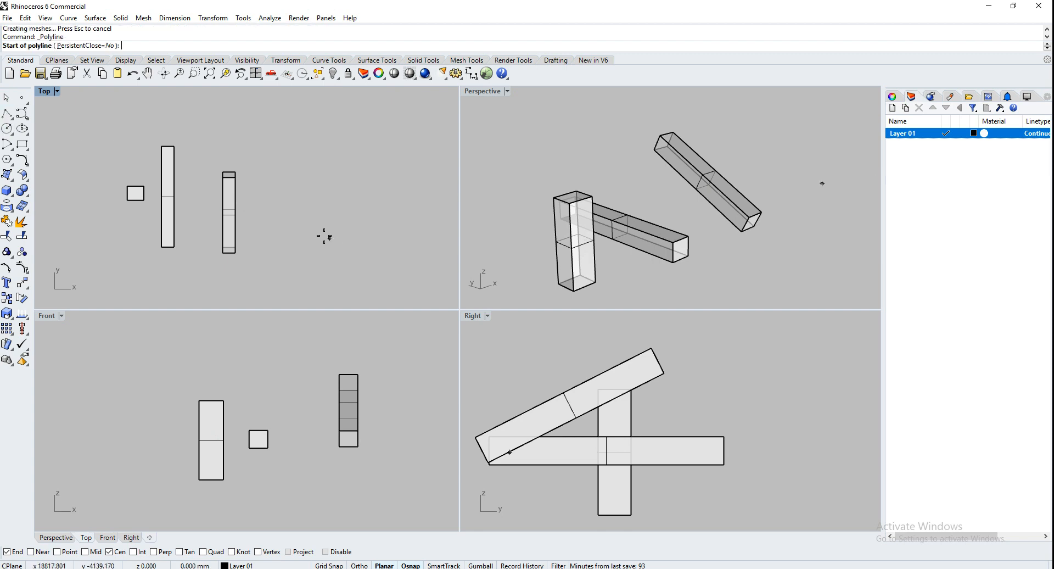
click(291, 224)
click(382, 227)
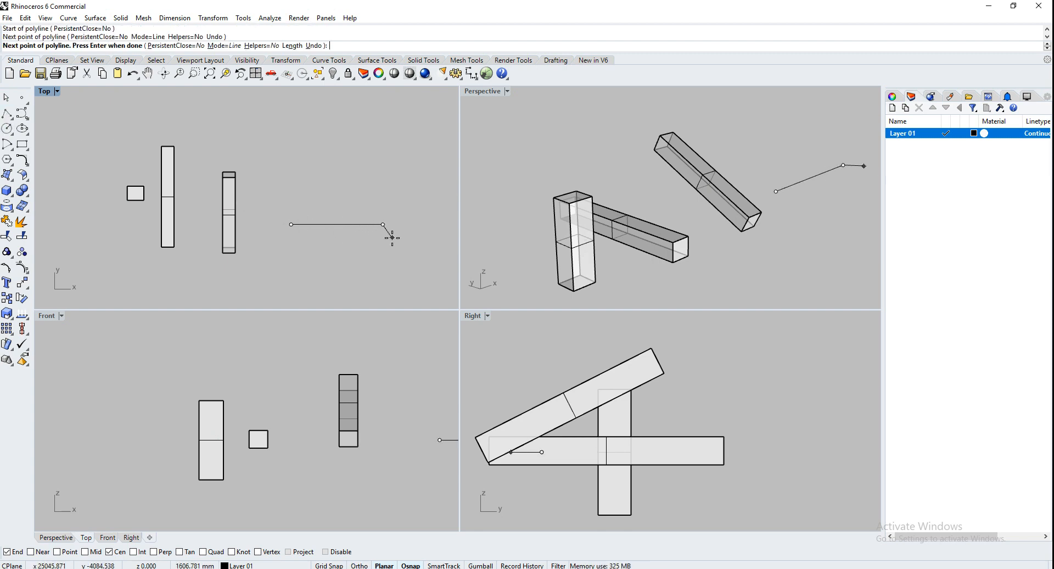
key(Return)
right_drag(395, 384, 150, 388)
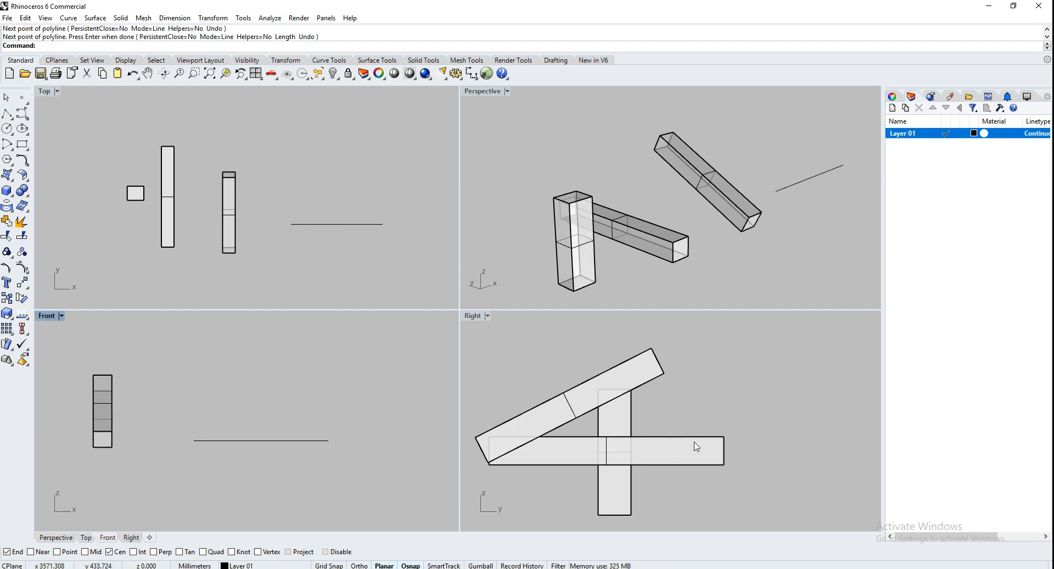
scroll(697, 440, down, 5)
Step: Extrude the straight line vertically to both sides with ExtrudeCrv, about 6041 mm each way
click(323, 231)
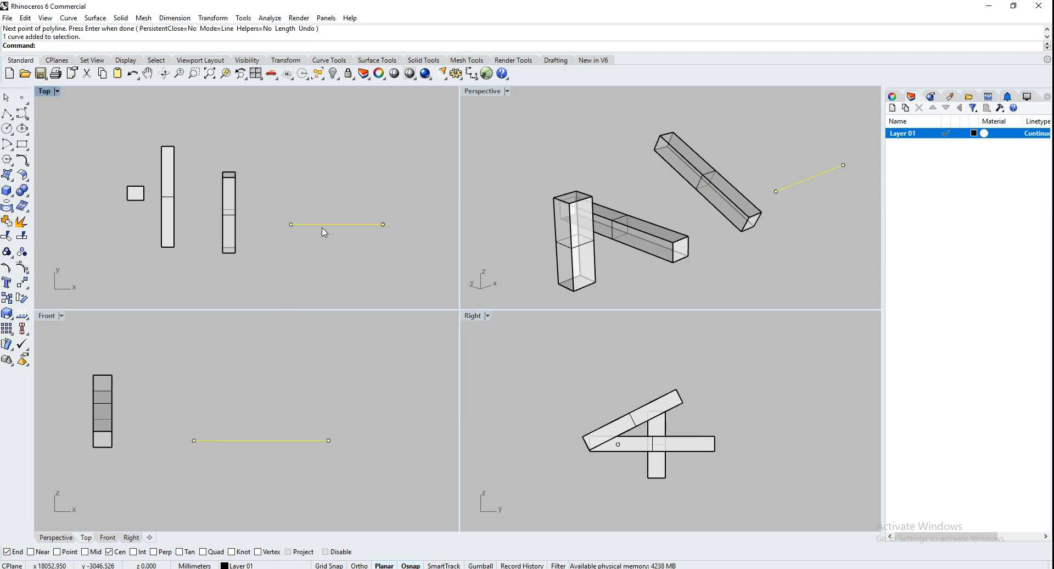
click(344, 243)
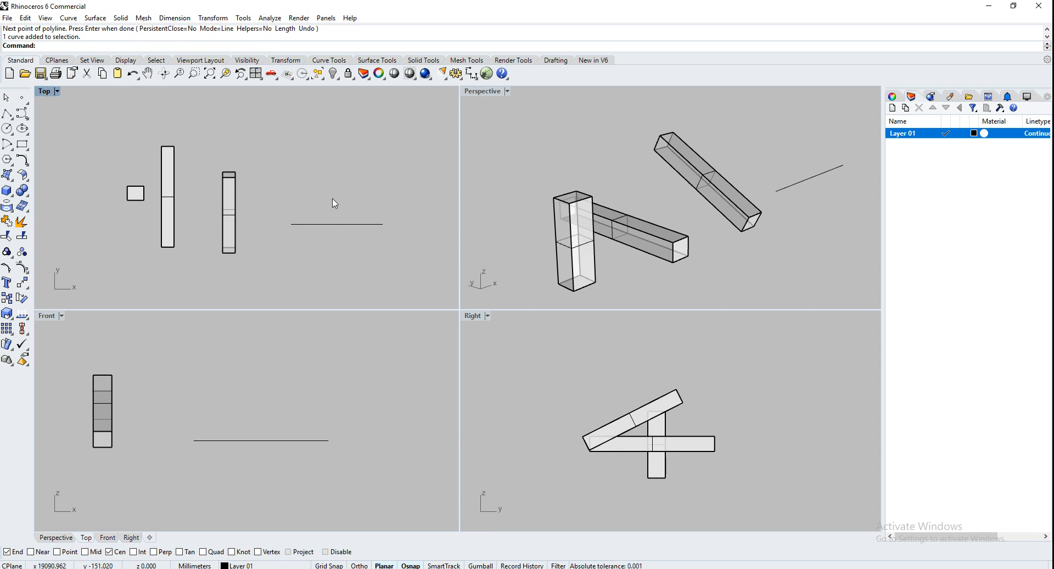
key(Return)
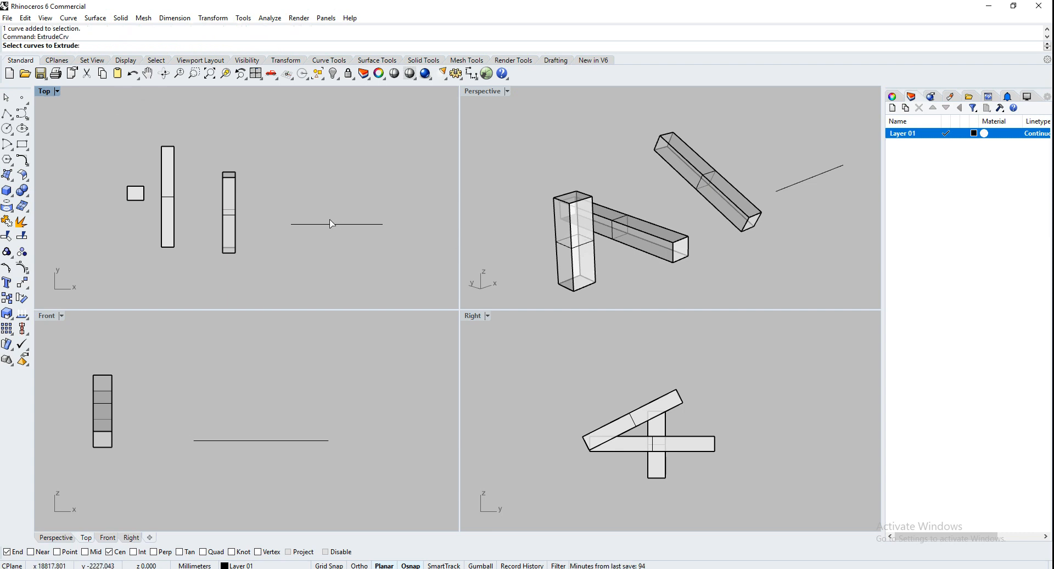
click(330, 224)
key(Return)
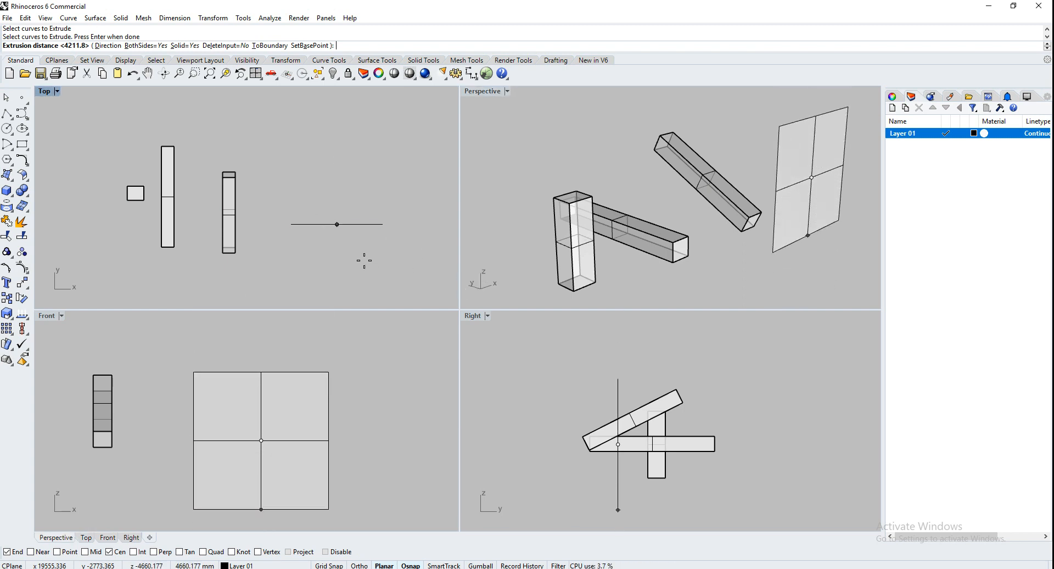
click(311, 352)
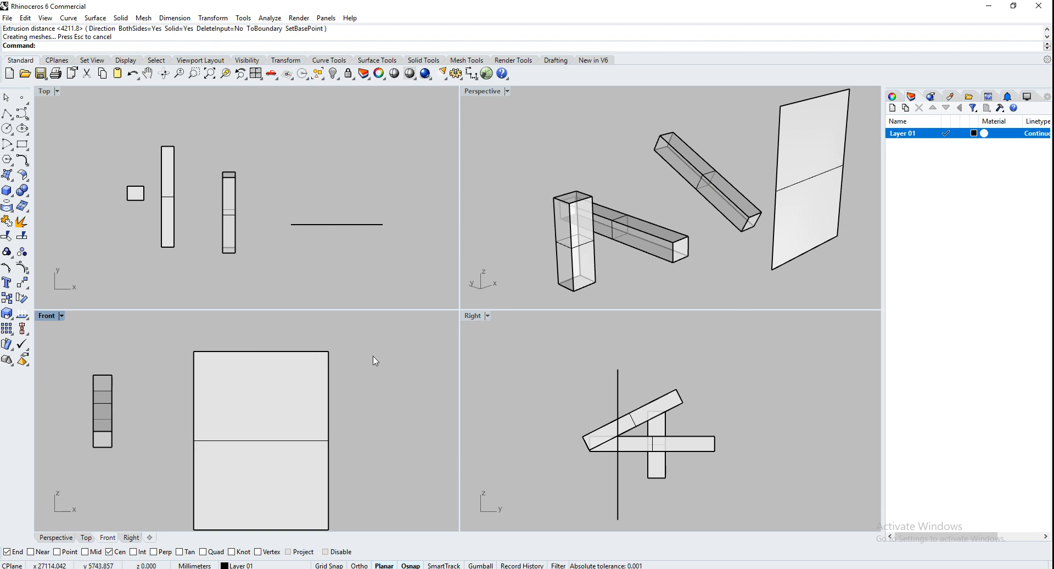
Step: Extrude the same line horizontally to both sides in the Top view, about 6119 mm each way
click(224, 441)
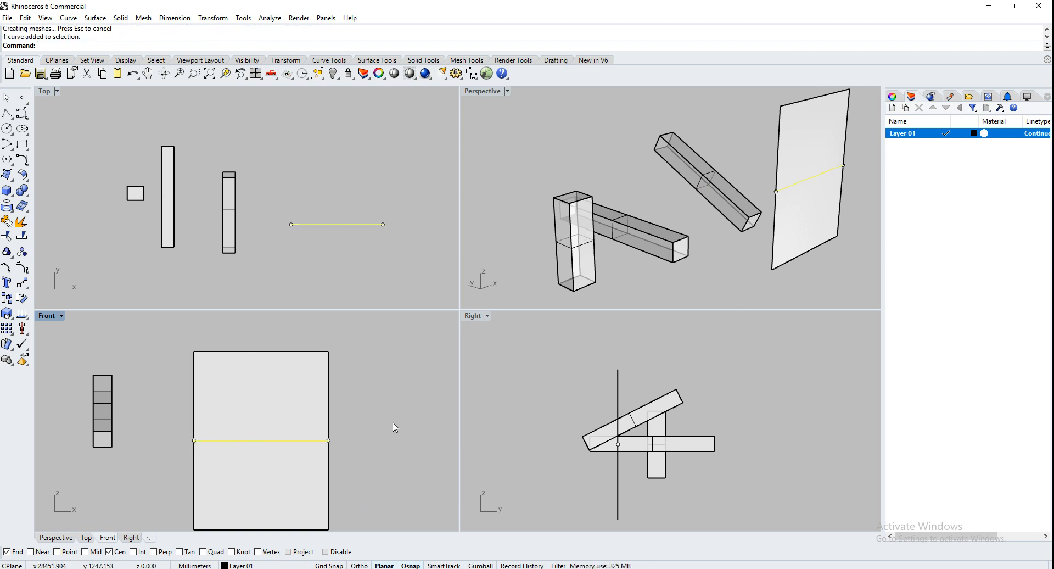
key(Escape)
key(Return)
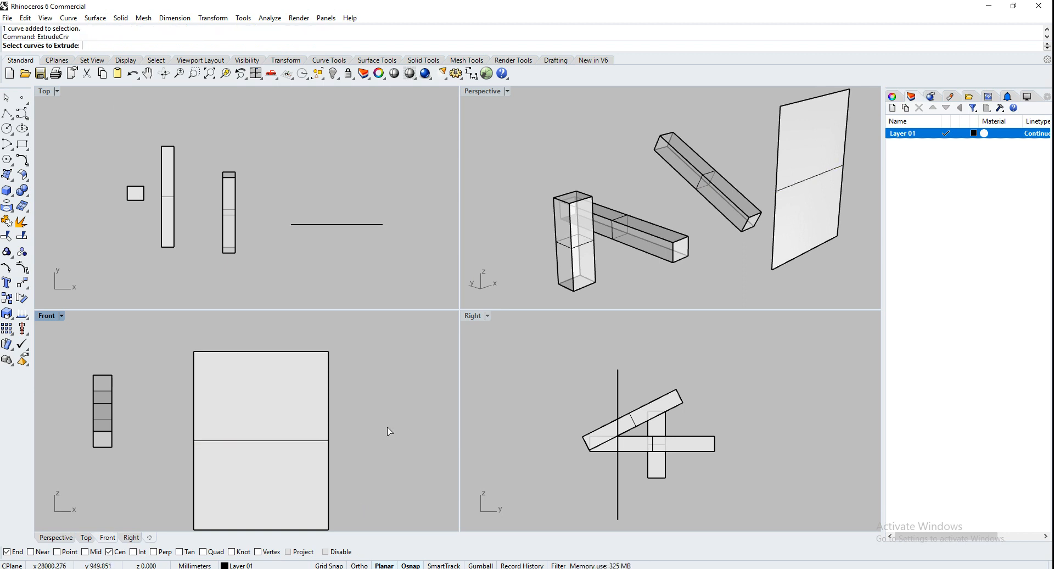
click(216, 441)
key(Return)
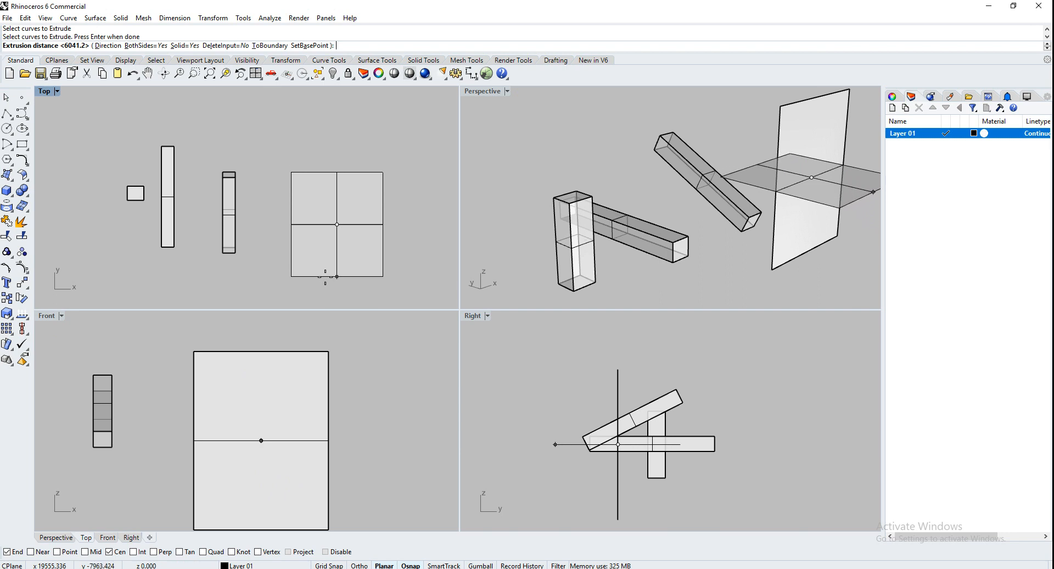
click(325, 276)
right_drag(690, 228, 775, 218)
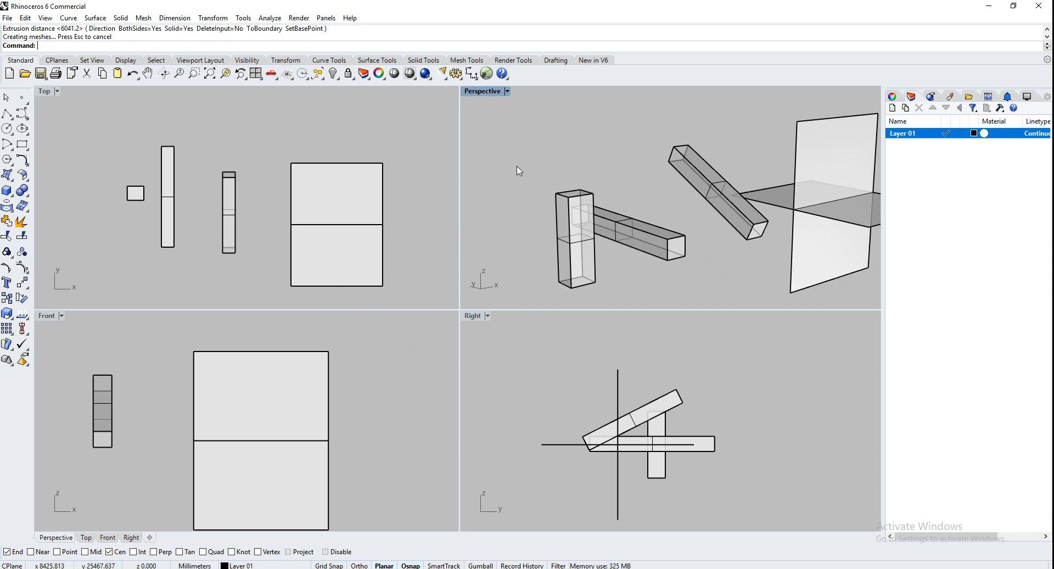
Step: Delete the vertical and horizontal surfaces extruded from the line, keeping the line itself
click(817, 171)
key(Delete)
click(833, 203)
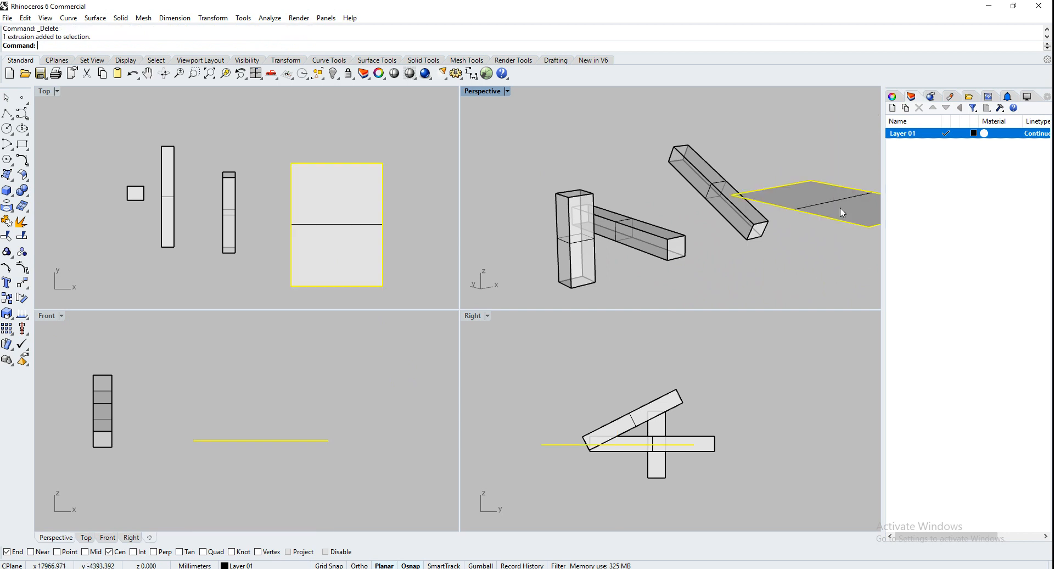
key(Delete)
Step: Extrude the line vertically to both sides from the Perspective view, about 3793 mm each way
mouse_move(791, 198)
right_down()
mouse_move(734, 188)
mouse_move(763, 213)
mouse_move(784, 211)
right_up()
click(784, 195)
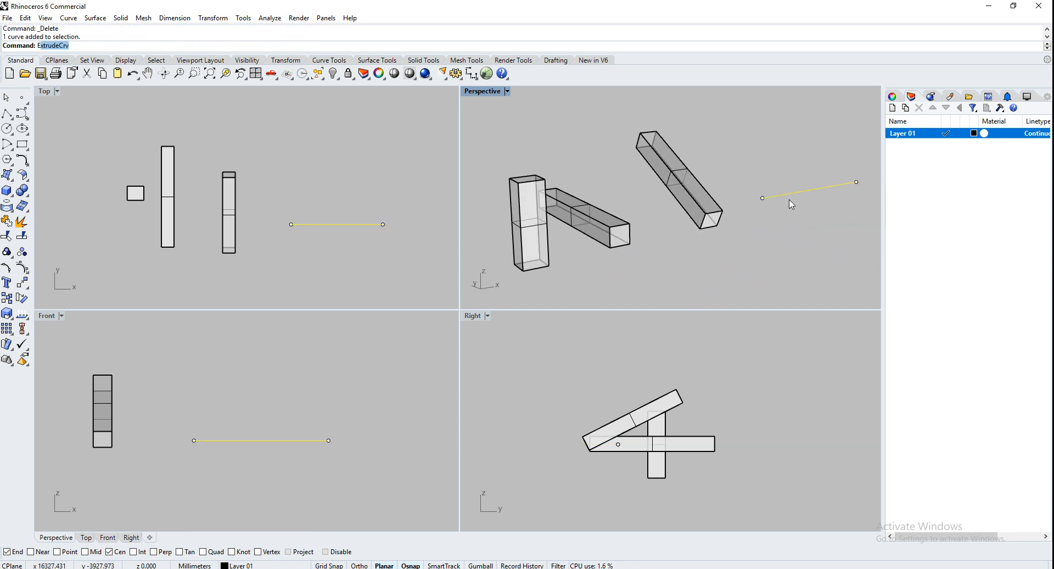
text(Extr)
key(Return)
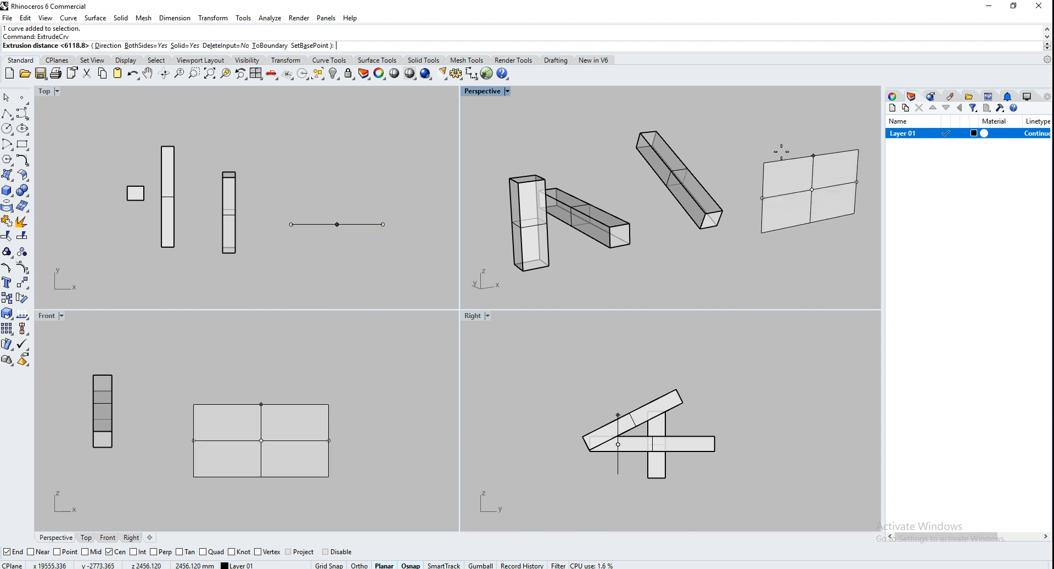
click(785, 142)
Step: Move the line straight down in the Top view and extrude it to both sides as a second, shorter vertical surface
drag(369, 226, 370, 253)
key(Return)
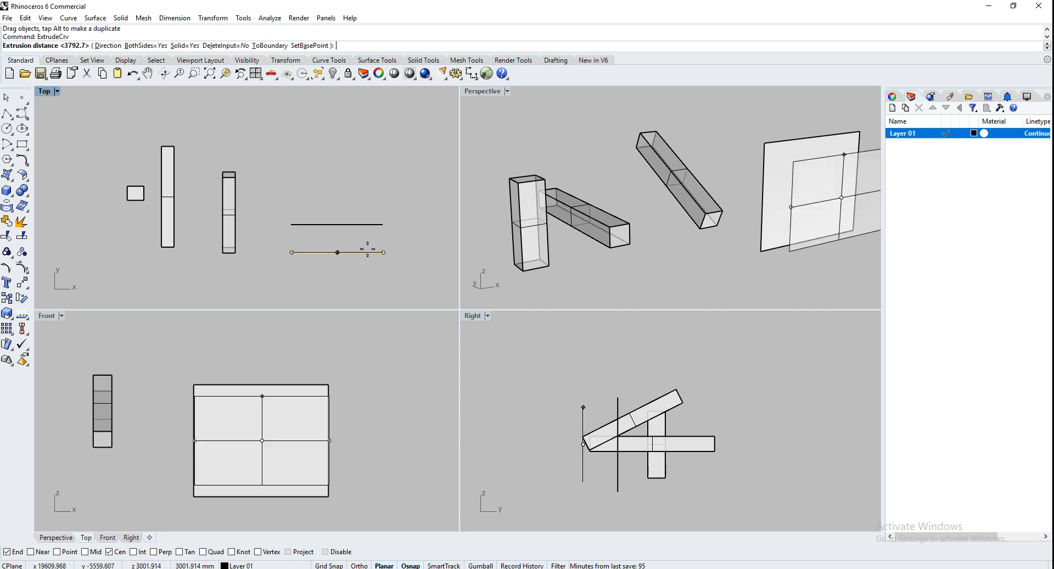
click(796, 178)
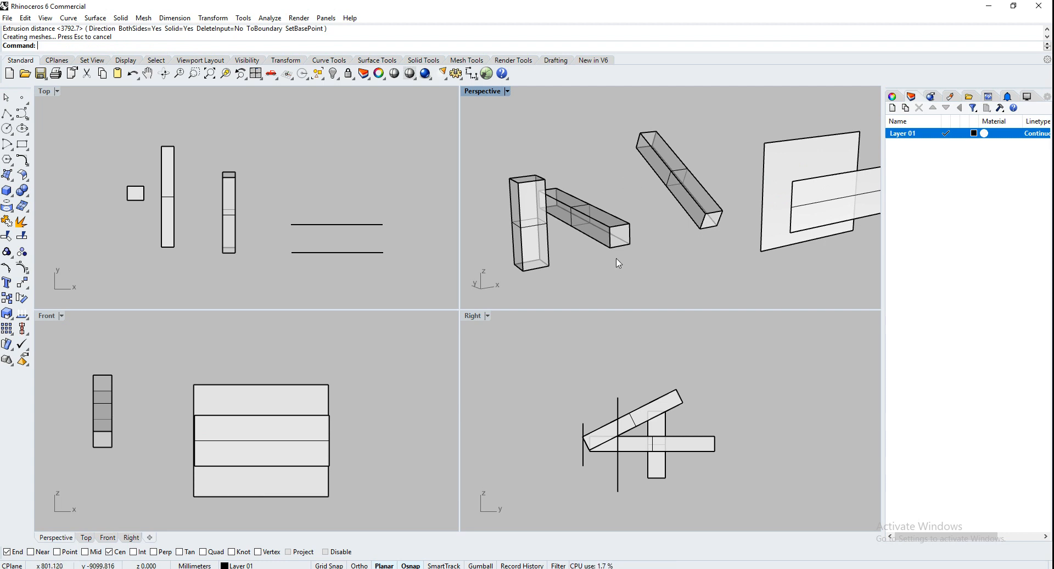
Step: Delete the line together with both vertical surfaces
click(383, 269)
drag(383, 269, 318, 188)
key(Delete)
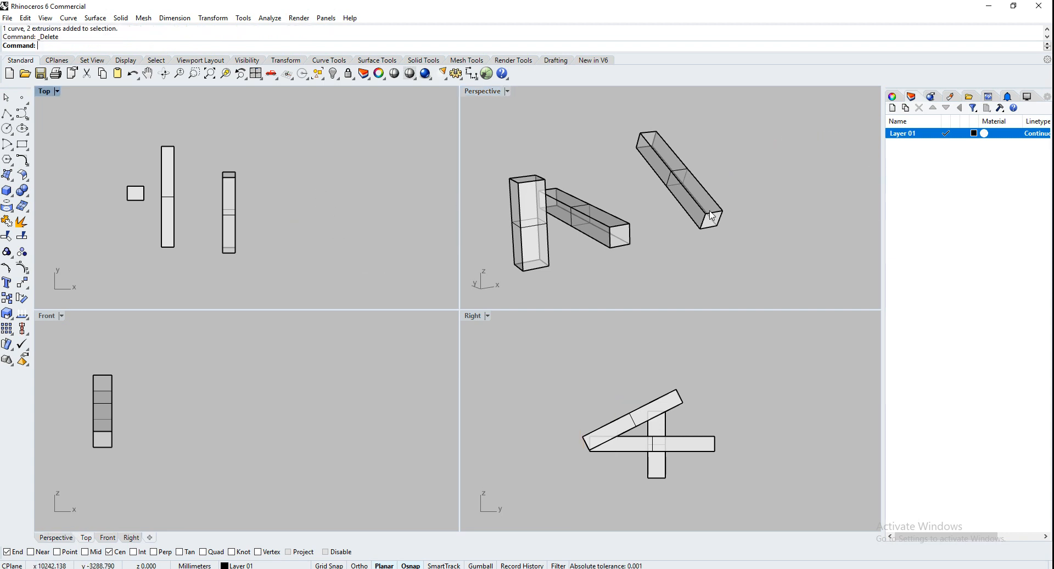
Step: Draw a small, nearly square rectangle to the right of the three solids in the Top view
right_drag(712, 215, 604, 229)
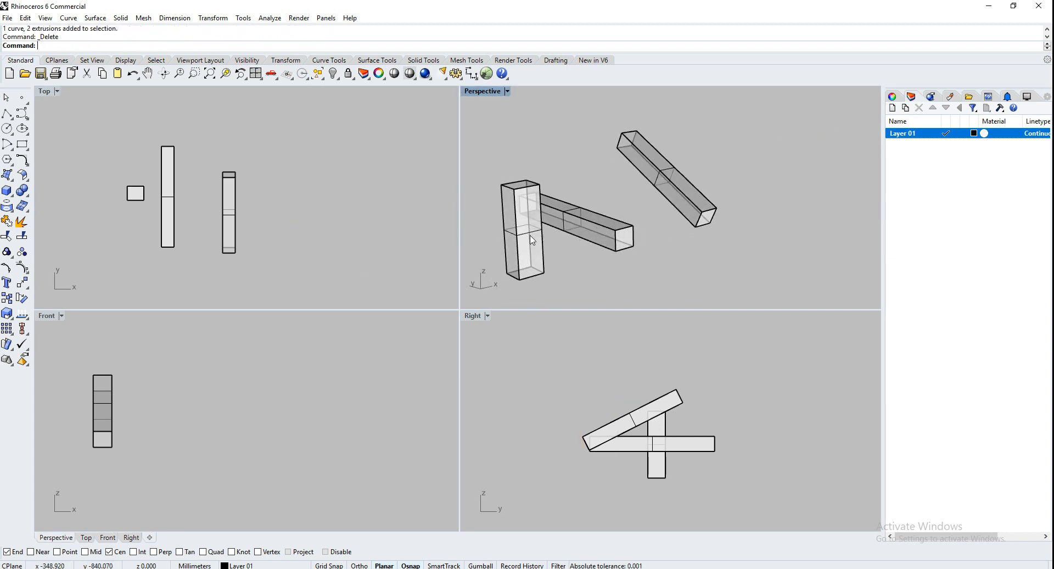
click(359, 245)
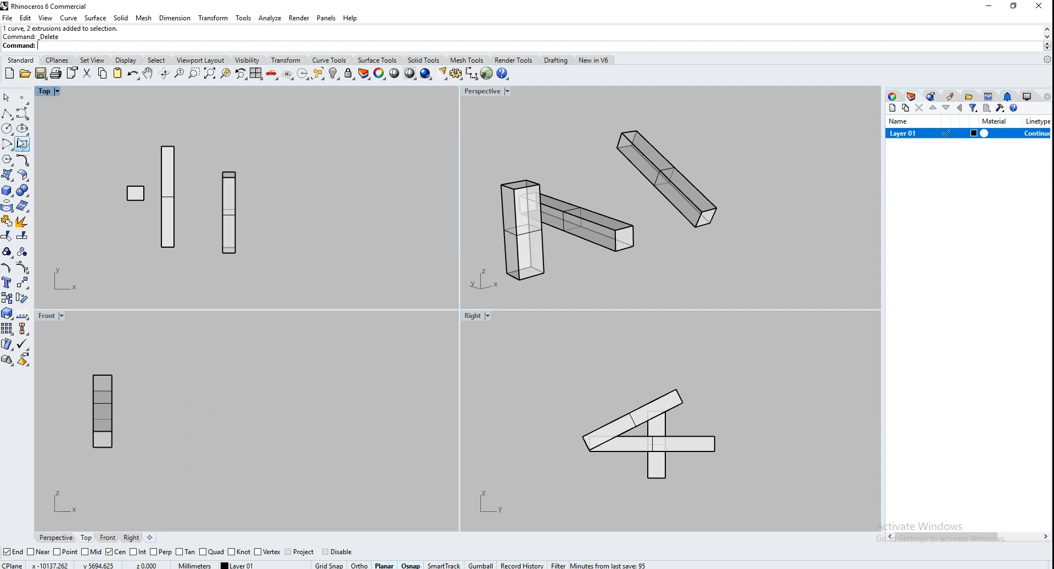
click(22, 143)
click(356, 204)
click(382, 235)
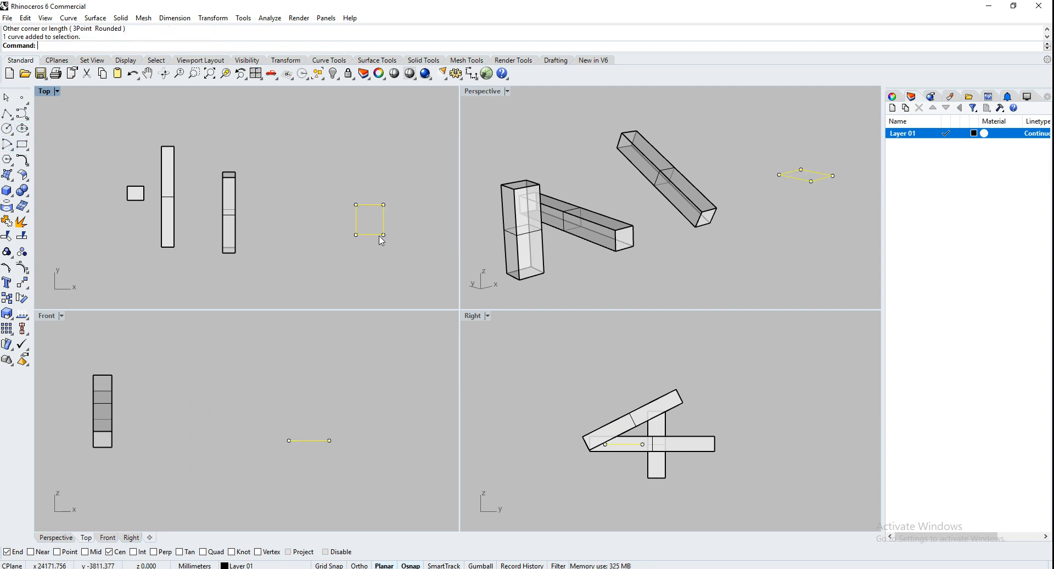
Step: Extrude the rectangle upward about 5075 mm with BothSides=No and Solid=No
text(ExtrudeCrv)
key(Return)
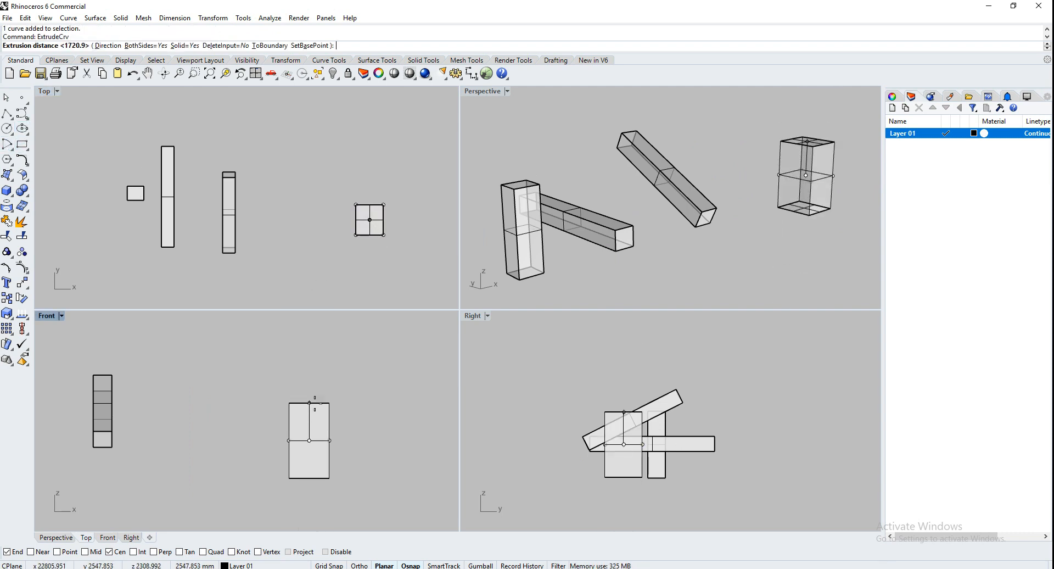
click(144, 46)
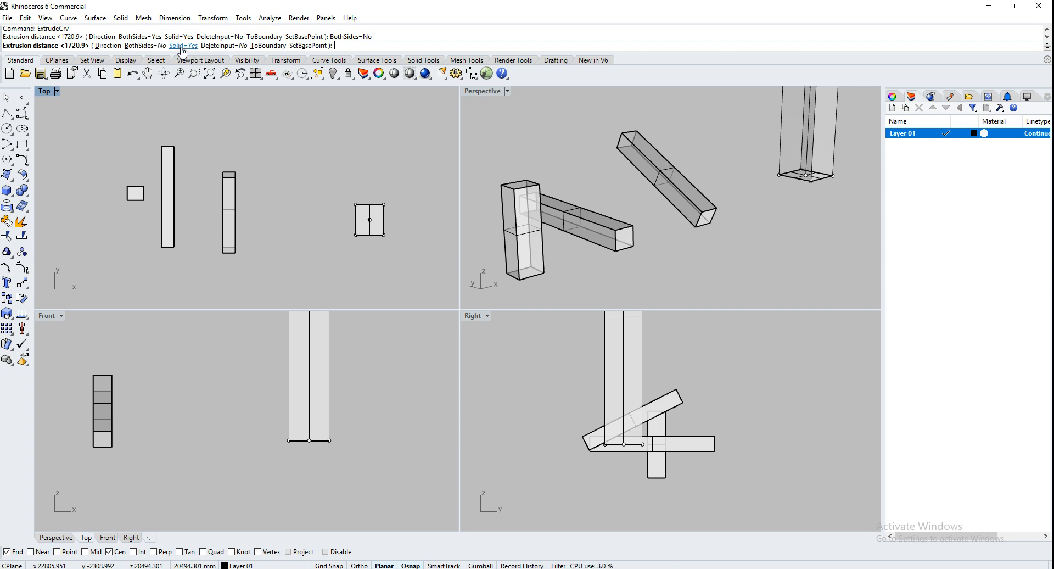
click(183, 45)
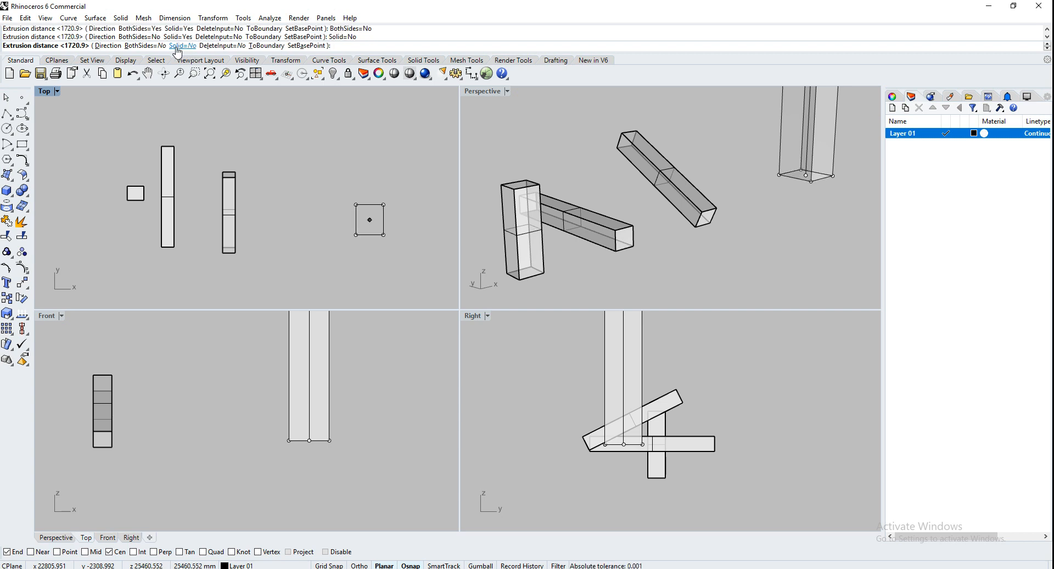
click(337, 366)
Step: Maximize the Perspective view and examine the new extrusion's ends and walls from several angles
right_drag(795, 184, 791, 236)
double_click(491, 91)
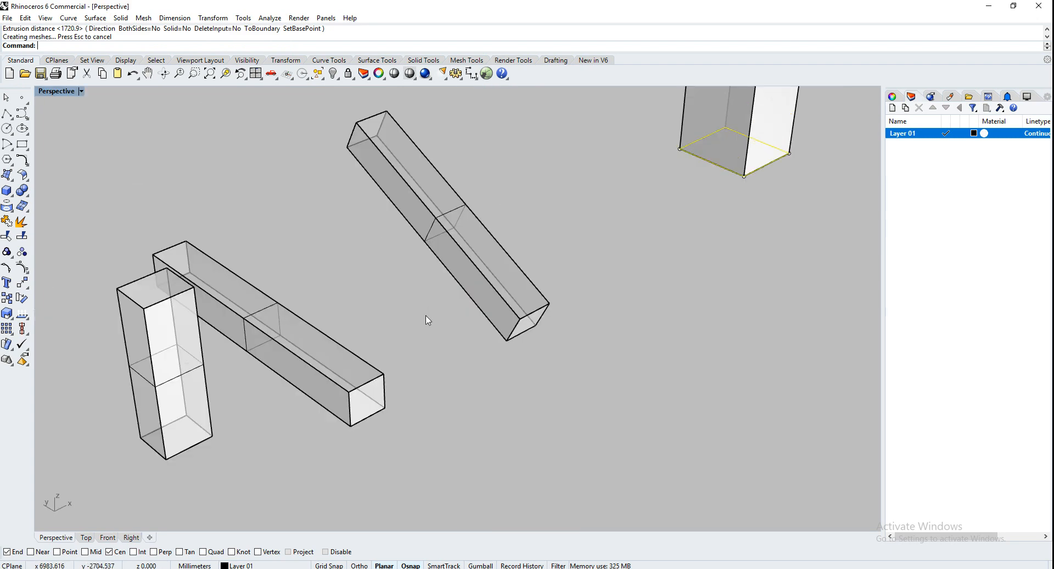
scroll(426, 320, down, 3)
right_drag(618, 209, 732, 124)
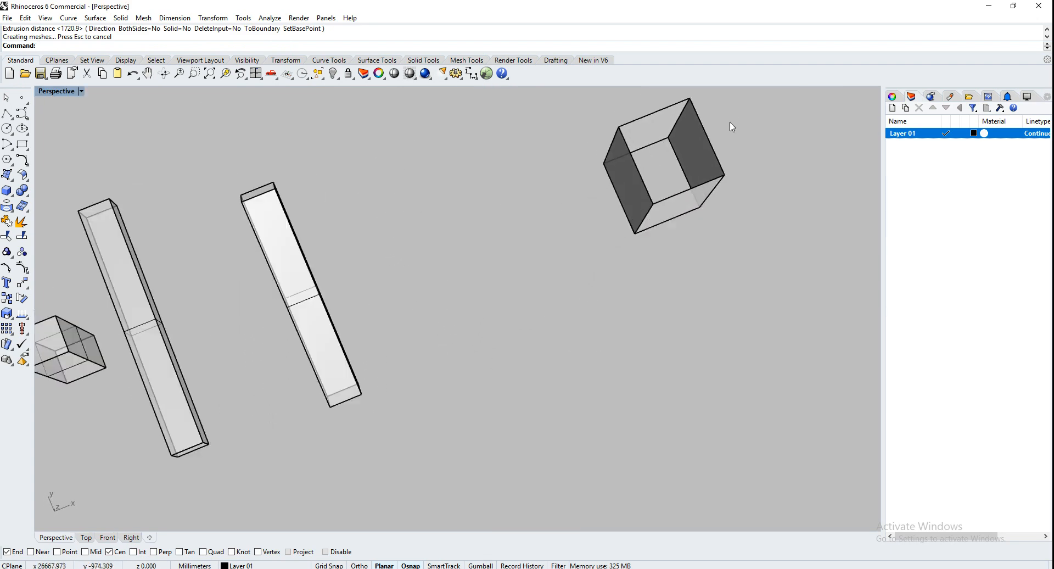
scroll(734, 214, up, 5)
right_drag(726, 217, 746, 175)
scroll(592, 196, down, 8)
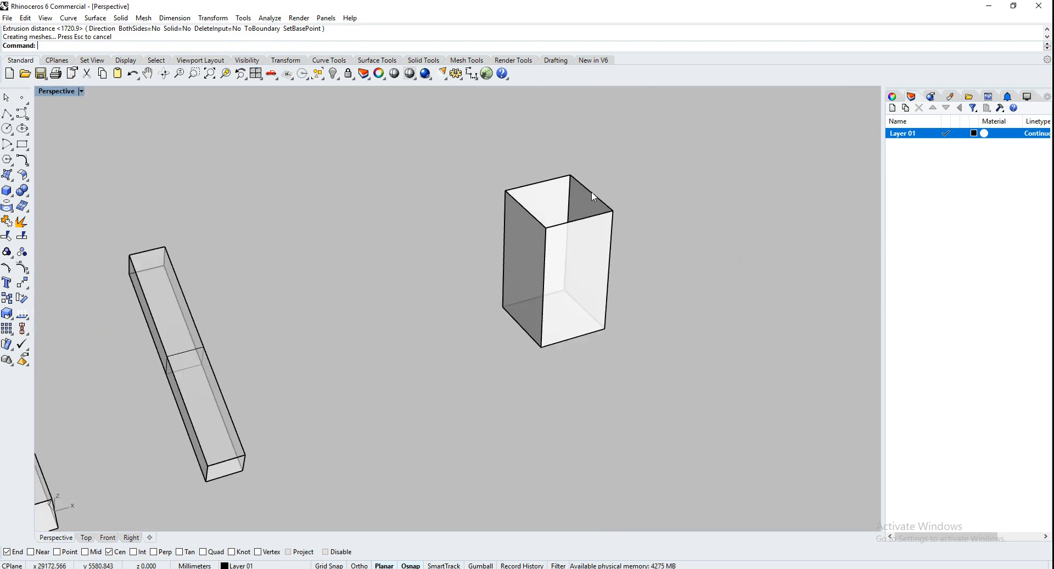
right_drag(531, 305, 565, 307)
Step: Set the Perspective view to Shaded display mode and compare the open extrusion with the three capped solids
click(56, 93)
click(68, 132)
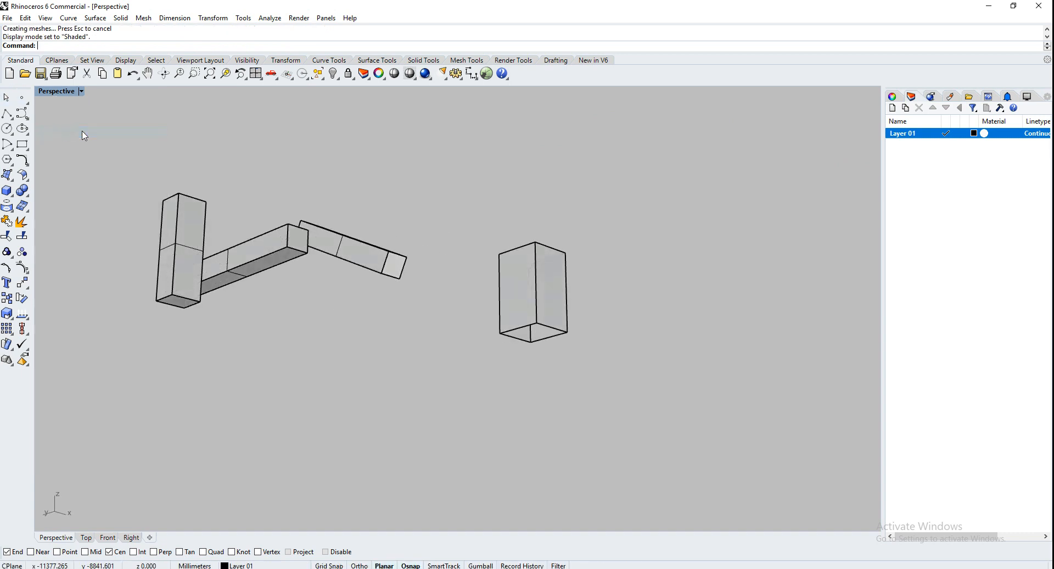
right_drag(549, 334, 592, 383)
scroll(592, 383, down, 7)
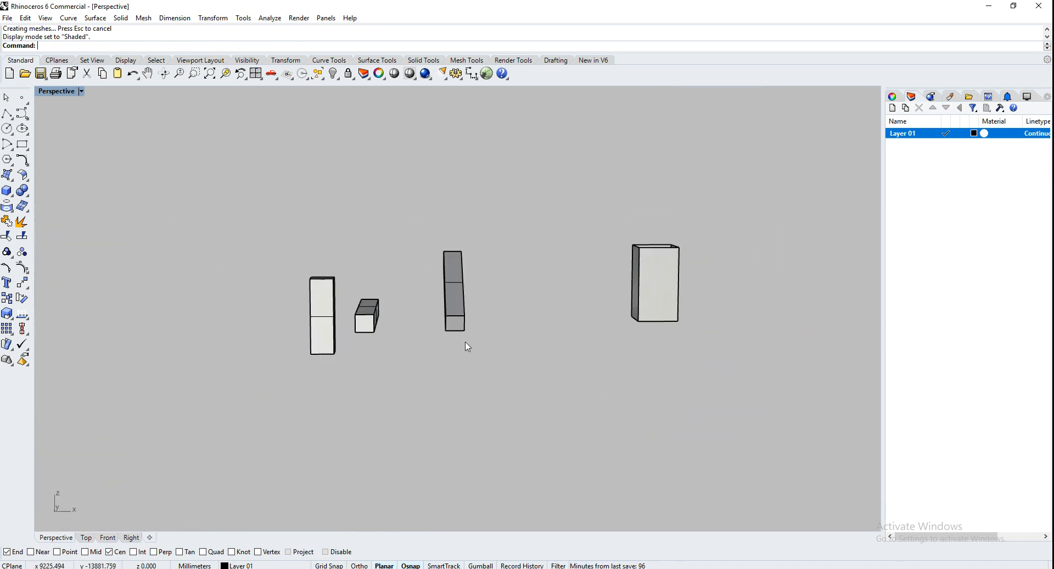
right_drag(377, 331, 430, 350)
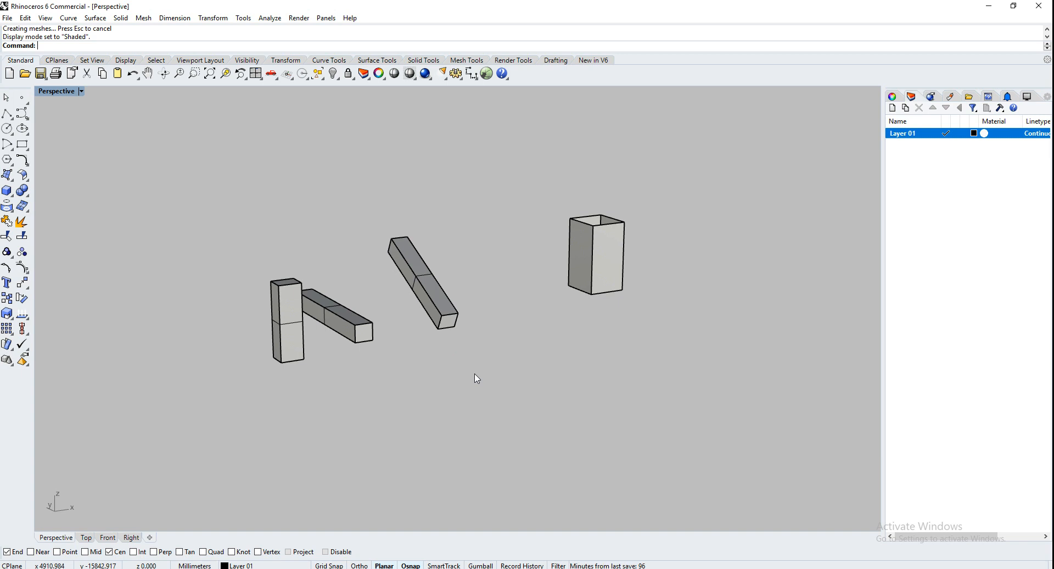
Step: Delete the open extrusion, keeping its base rectangle, and restore the four-view layout
click(604, 263)
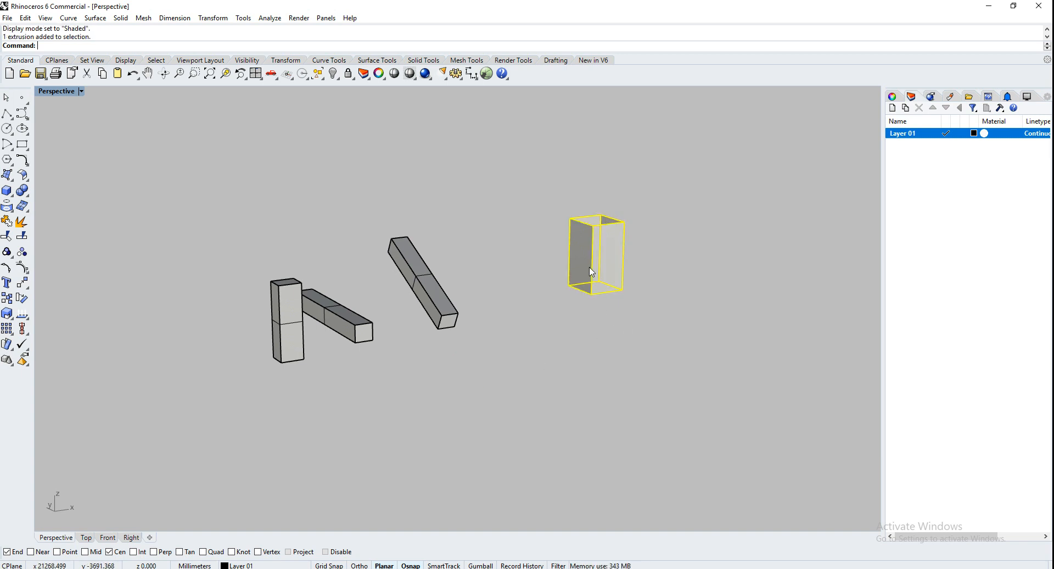
key(Delete)
right_drag(604, 263, 605, 280)
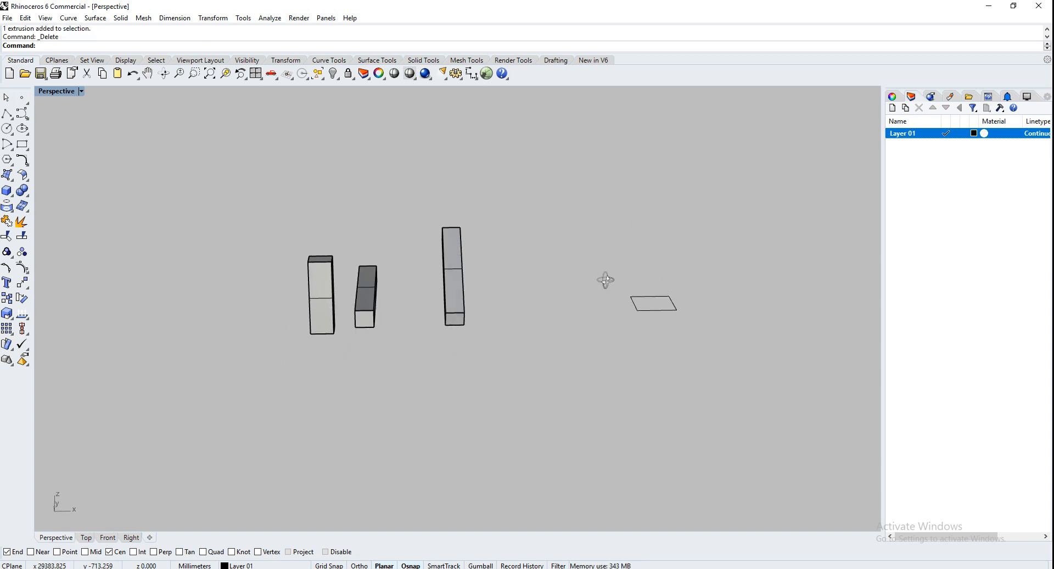
double_click(70, 91)
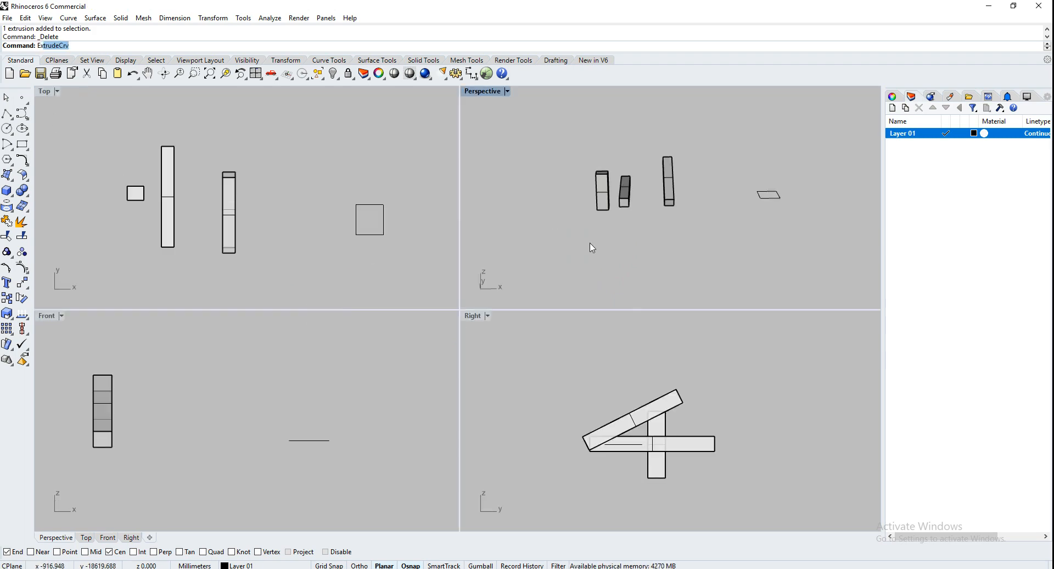
Step: Extrude the rectangle with Solid=Yes along a custom slanted direction picked from its corner in the Right view, about 12876 mm
key(Return)
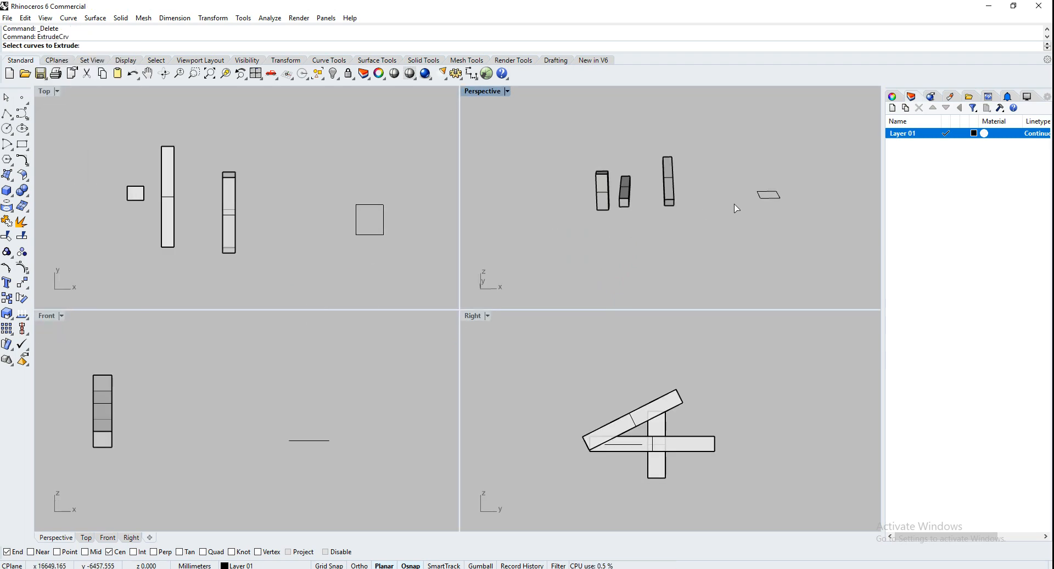
click(768, 198)
key(Return)
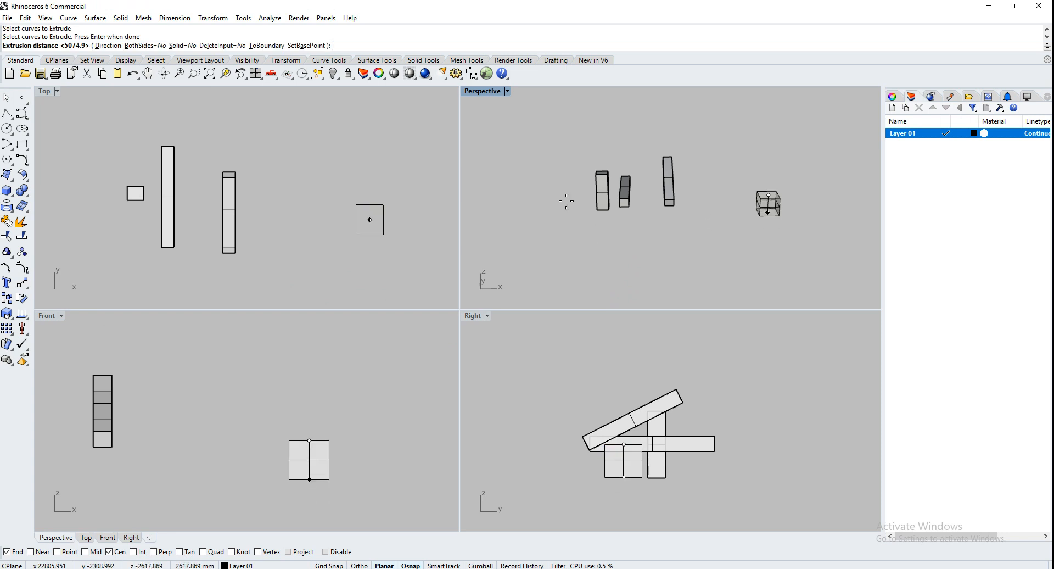
click(184, 46)
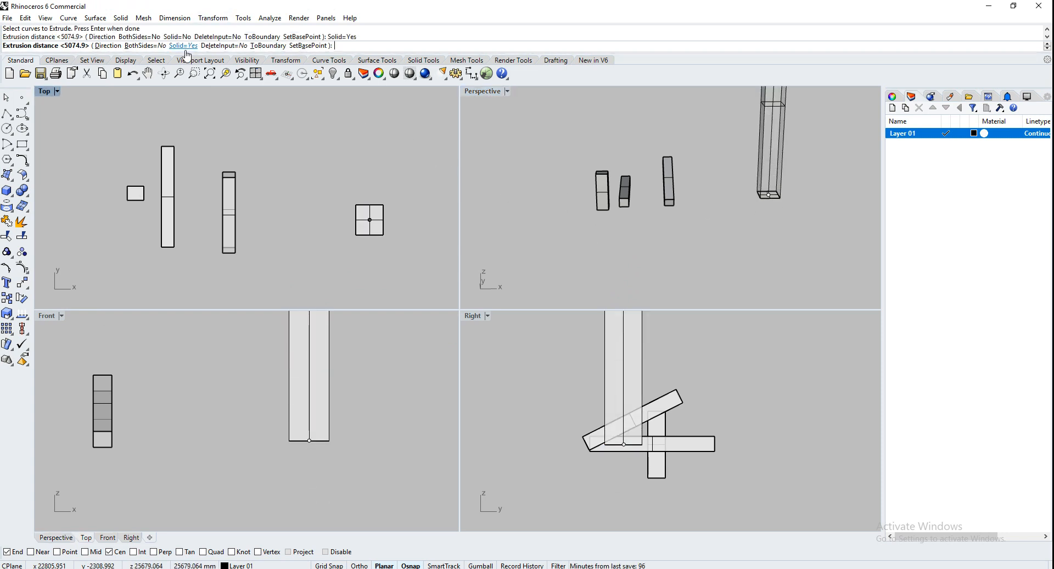
click(108, 46)
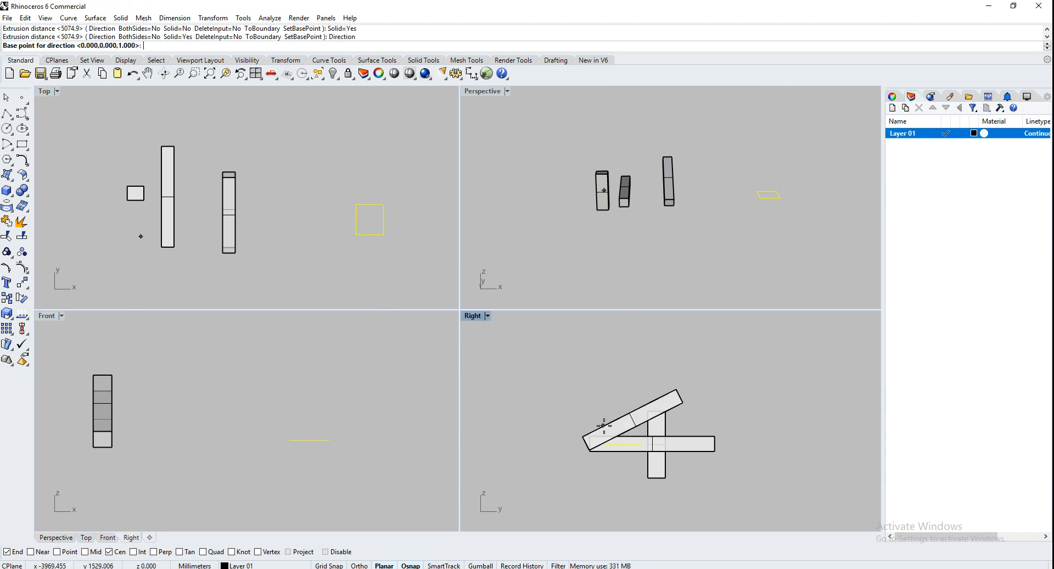
click(642, 445)
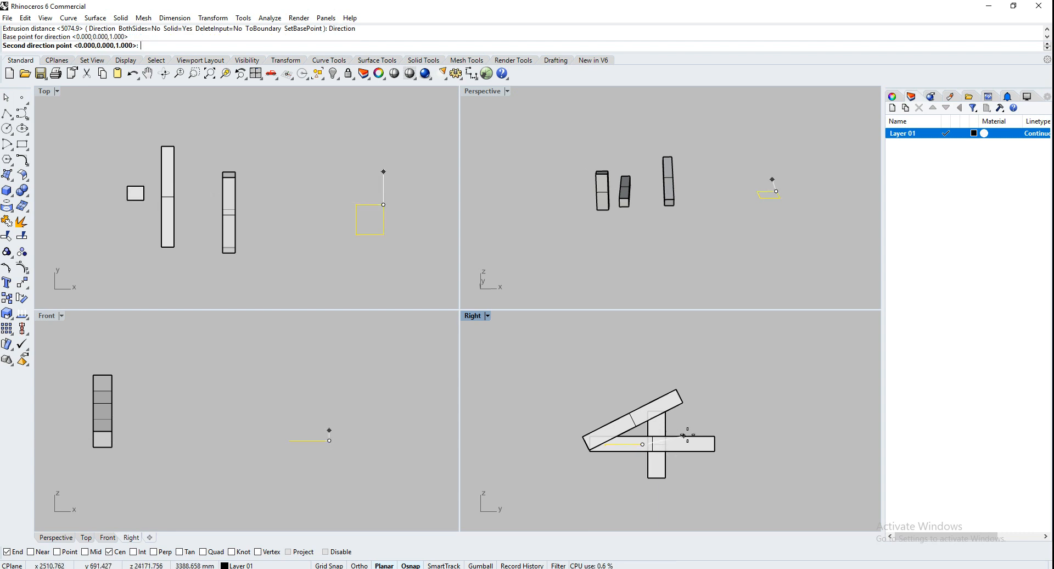
click(750, 375)
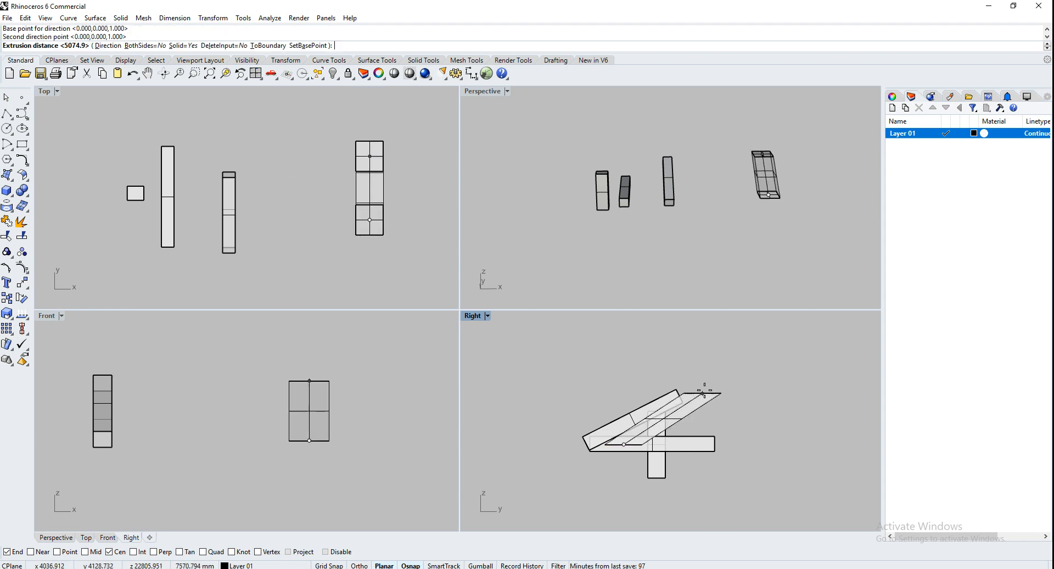
click(758, 358)
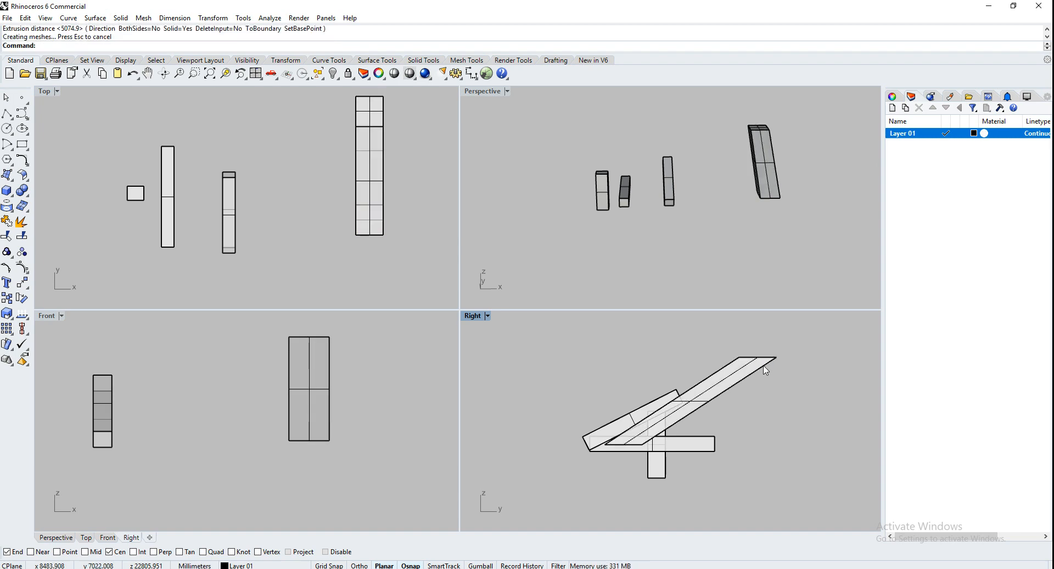
Step: Set the Perspective view to Ghosted display mode and inspect the slanted solid down to its base
click(478, 91)
click(479, 91)
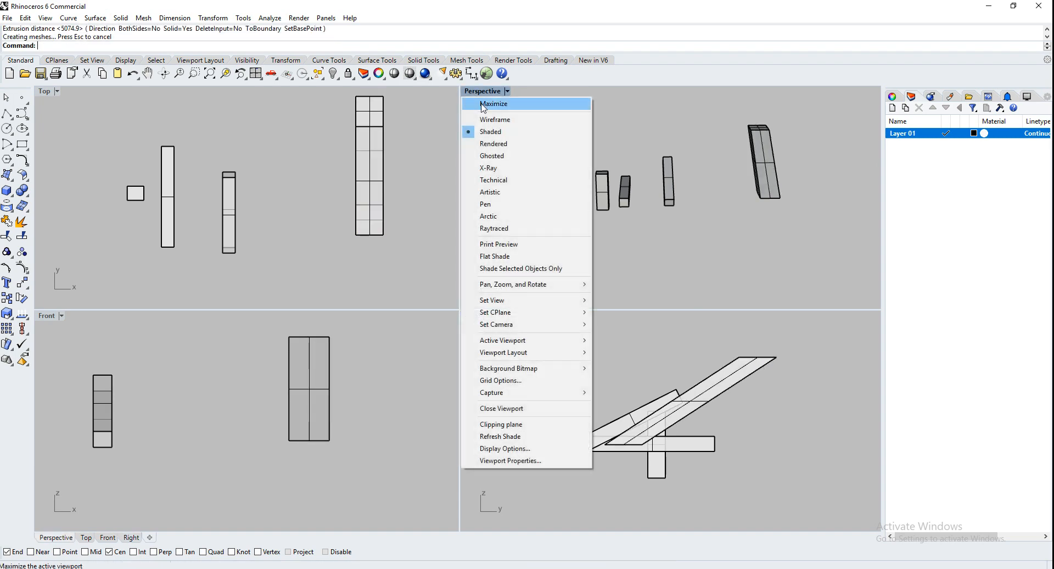
click(494, 156)
right_drag(682, 213, 620, 213)
scroll(758, 224, up, 5)
click(758, 224)
right_drag(753, 225, 689, 255)
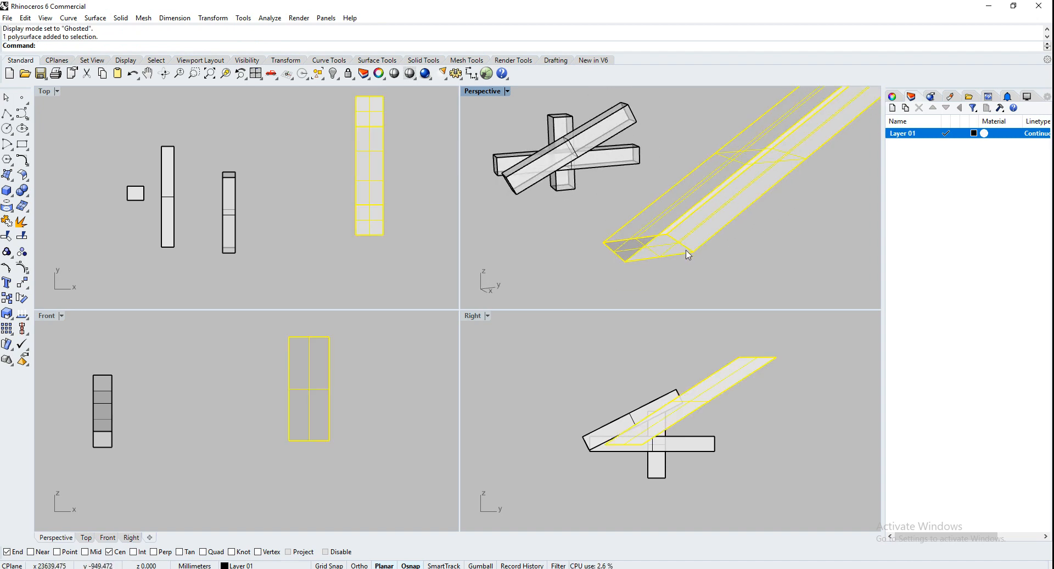
Step: Move the slanted solid's base rectangle up and away from the solids in the Right view
click(697, 274)
click(678, 263)
click(714, 289)
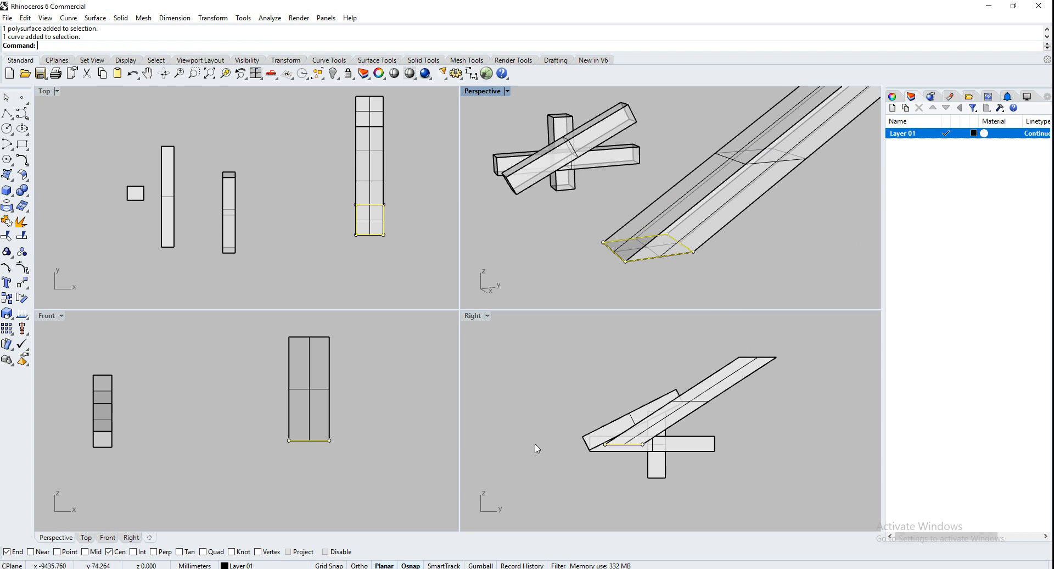
text(m)
key(Return)
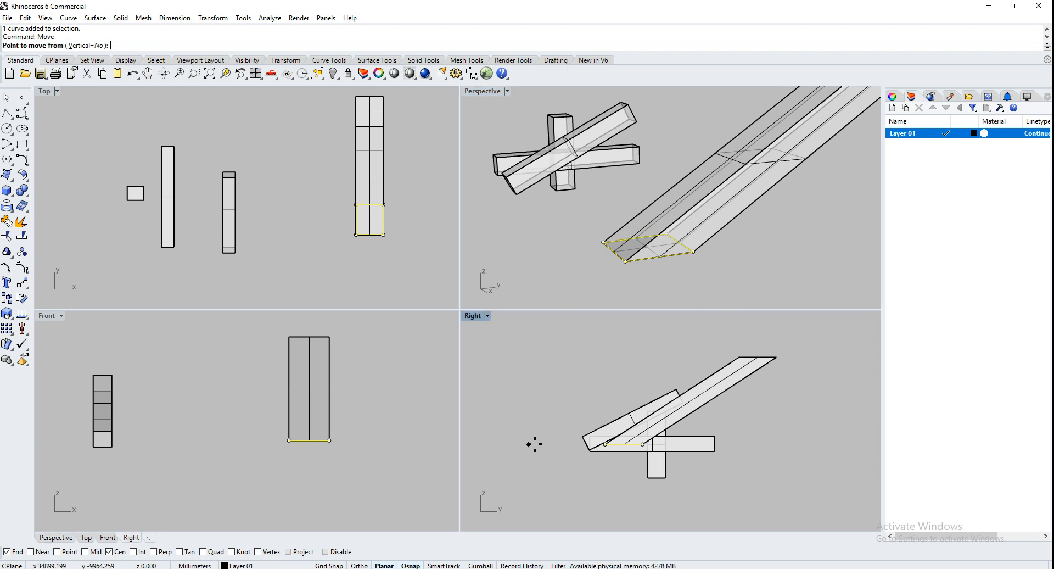
click(586, 492)
text(143)
key(Return)
click(506, 434)
key(Return)
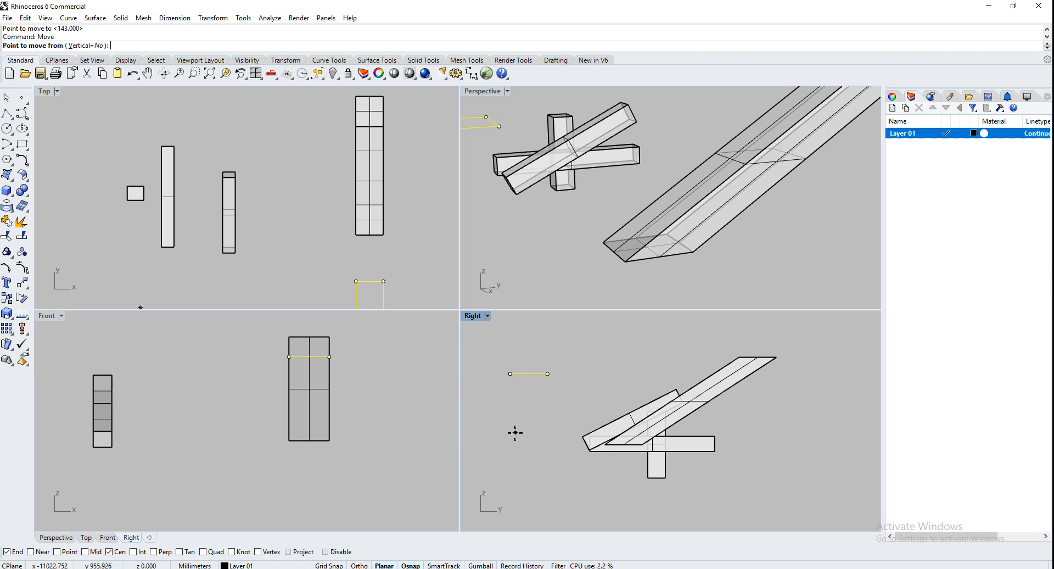
key(Escape)
key(Escape)
Step: Rotate the moved rectangle about its endpoint nearer the solids in the Right view so that it tilts
drag(515, 349, 514, 349)
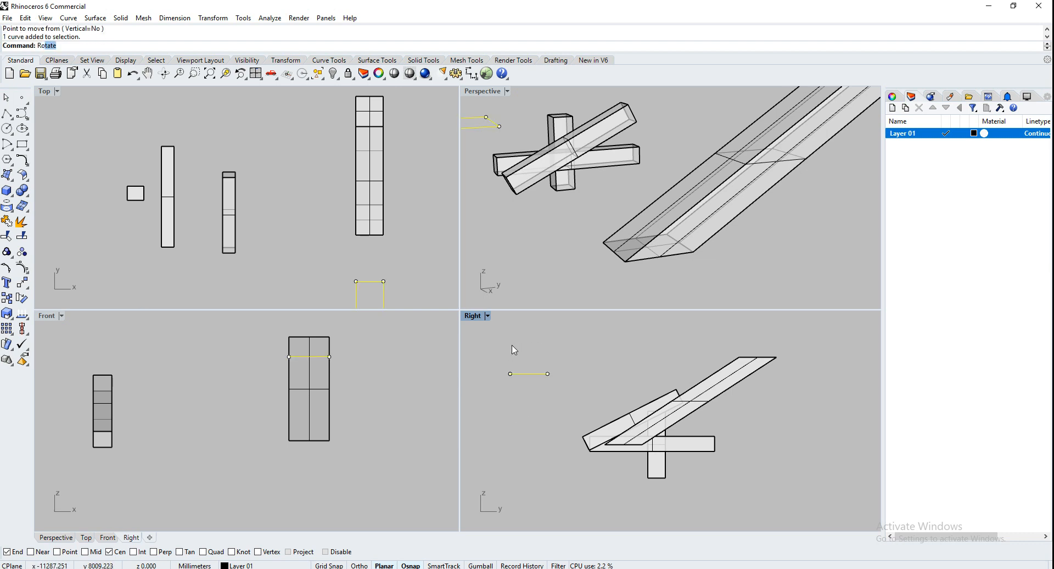
text(Ro)
key(Return)
click(548, 374)
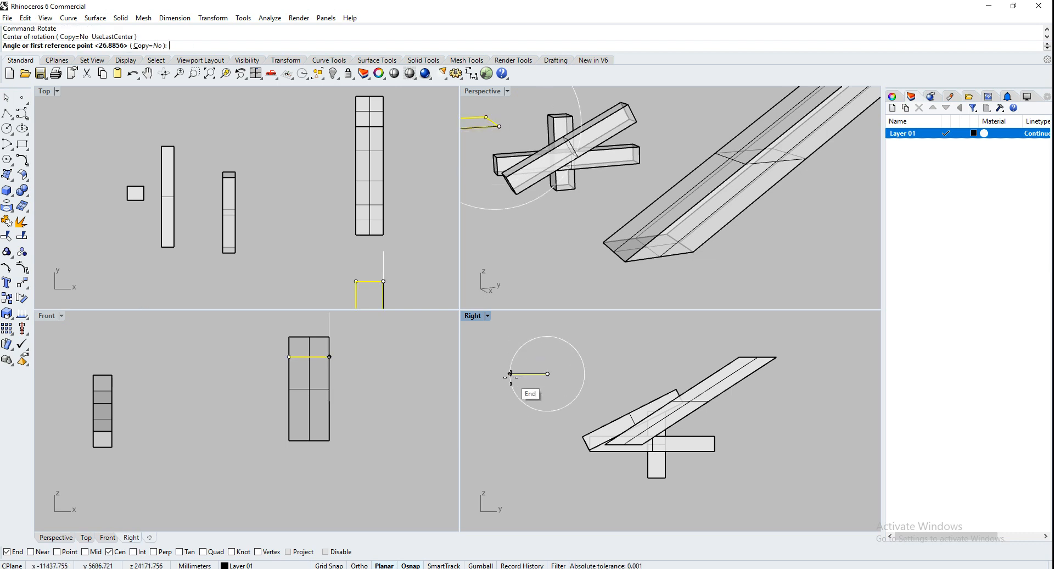
click(510, 373)
click(516, 352)
Step: Extrude the tilted rectangle as a solid with BothSides=Yes, using a custom vertical direction picked from its lower corner in the Right view
scroll(590, 390, down, 4)
scroll(673, 283, down, 4)
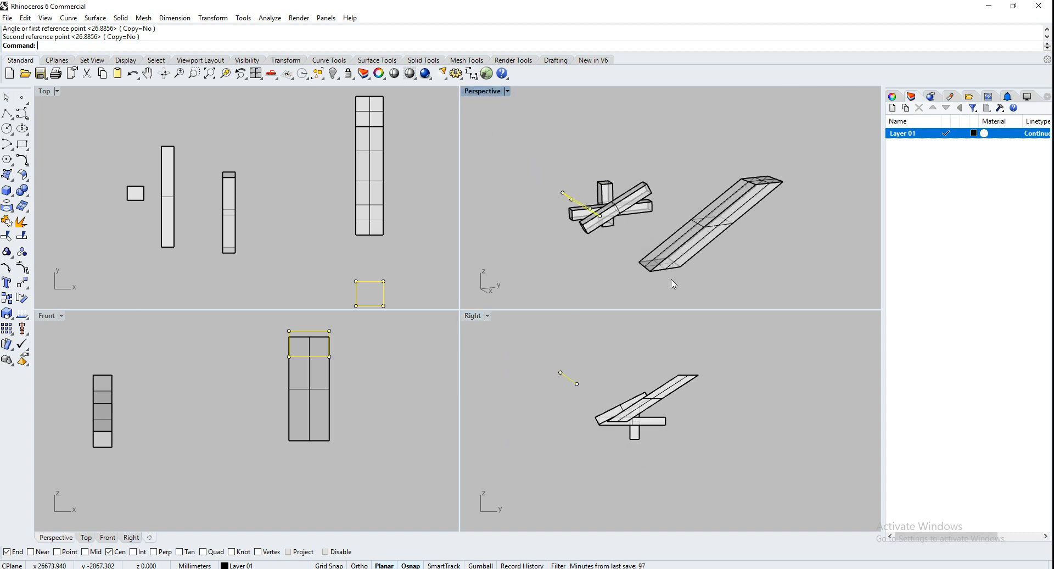
scroll(541, 230, up, 5)
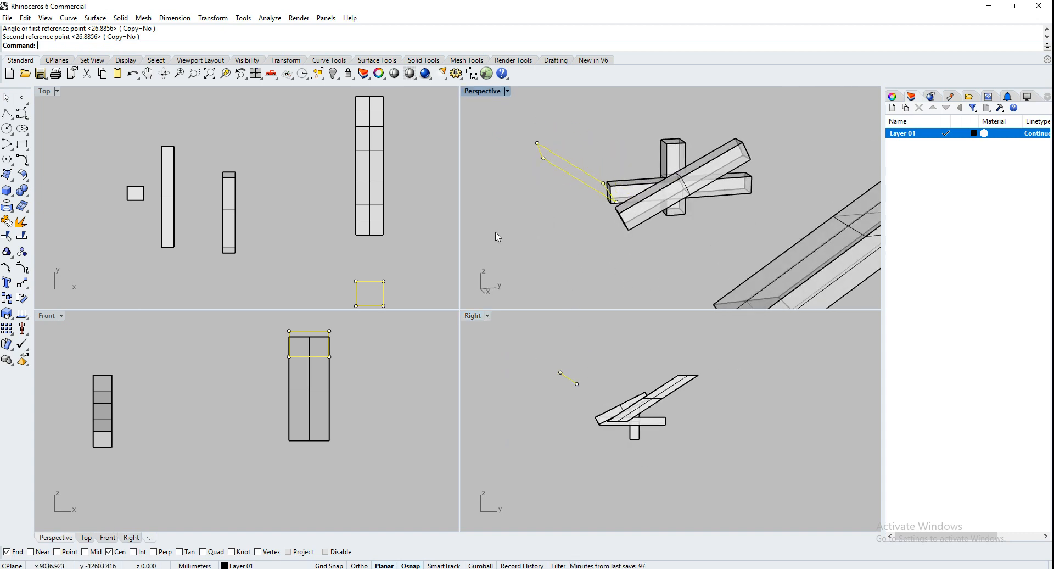
scroll(499, 244, down, 3)
click(509, 260)
click(566, 377)
key(Up)
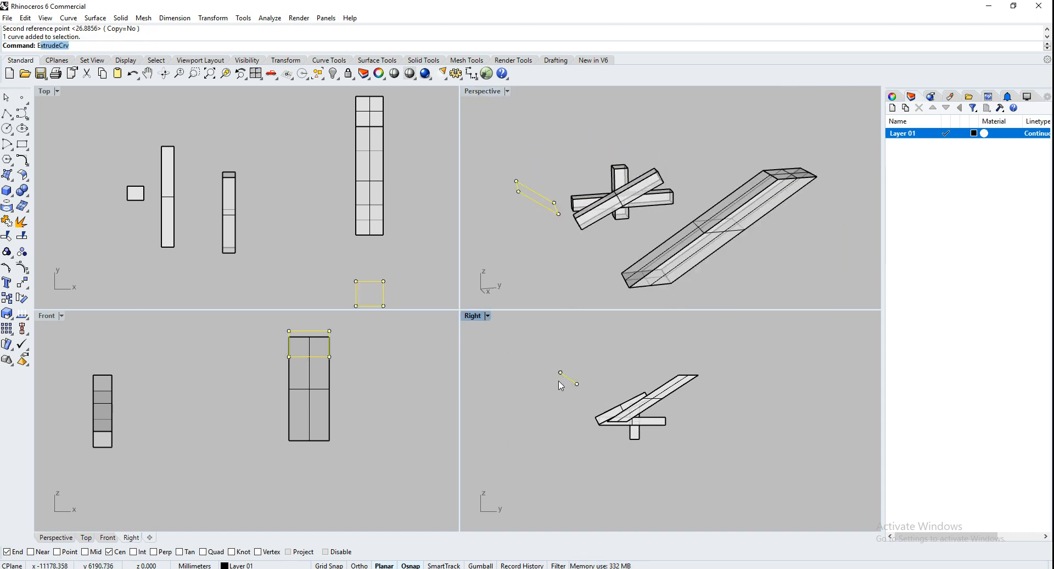
key(Return)
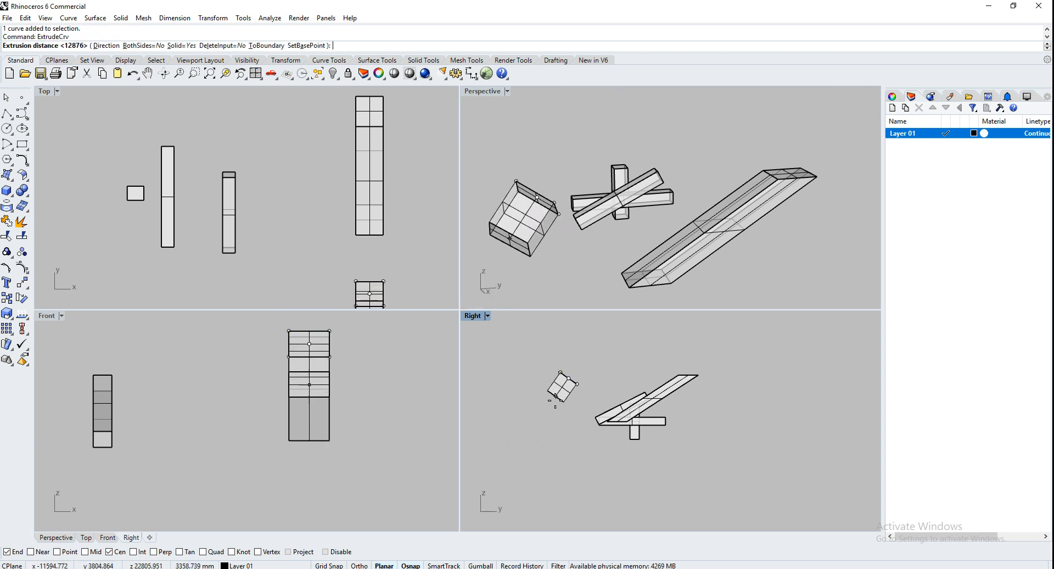
click(97, 48)
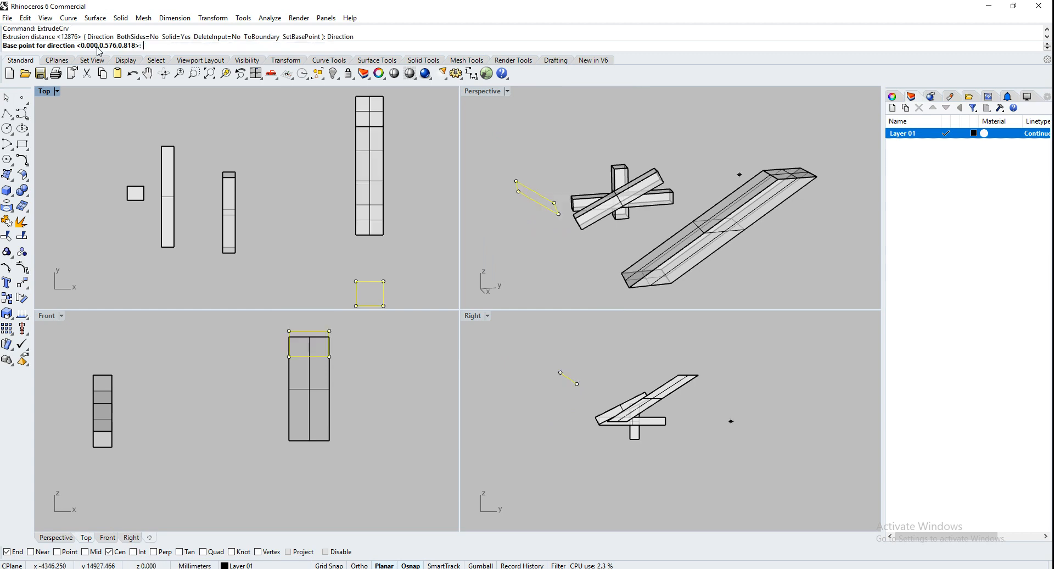
click(577, 383)
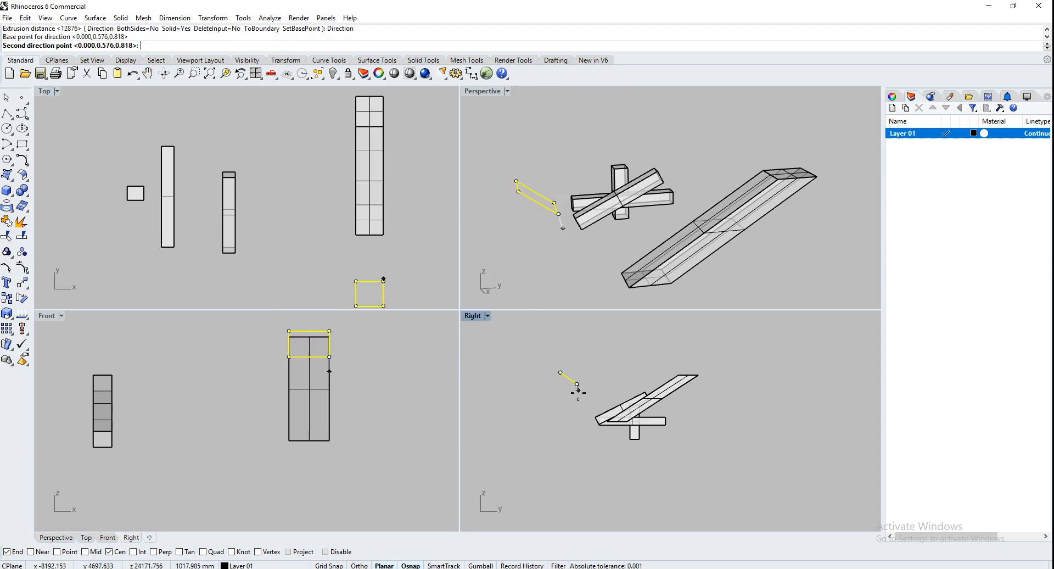
click(575, 442)
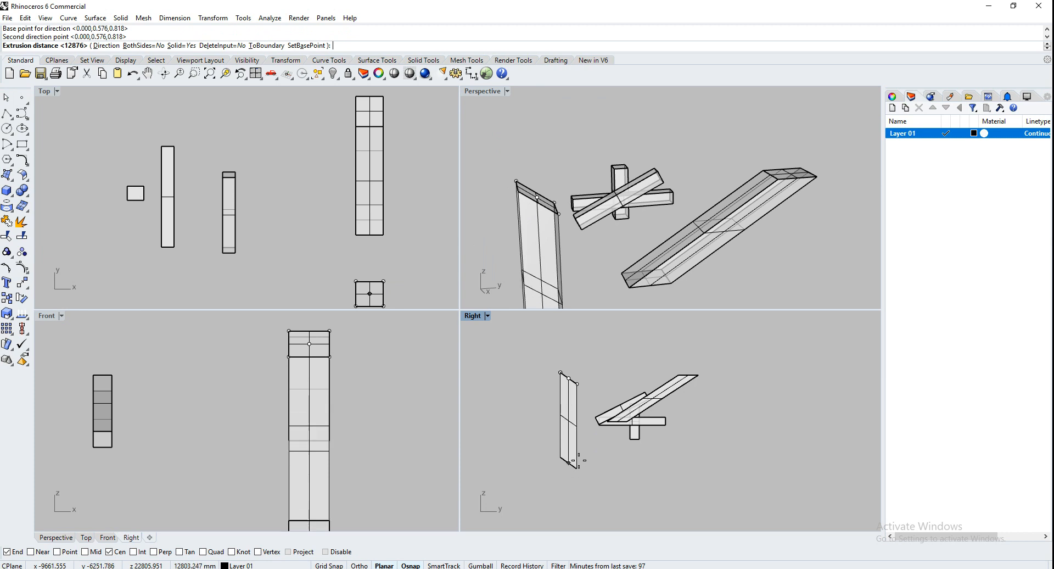
click(140, 47)
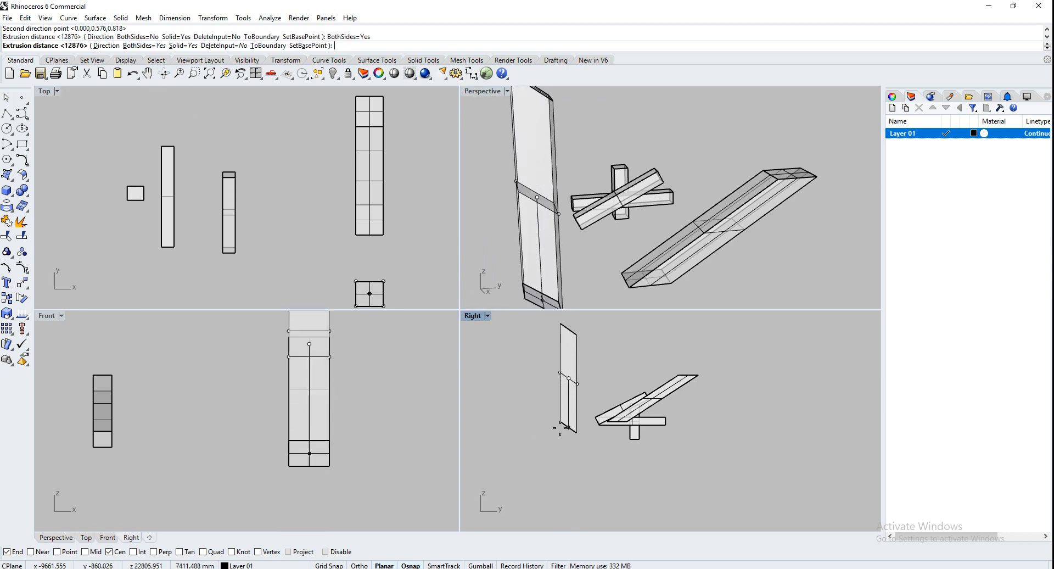
click(567, 435)
scroll(619, 259, down, 3)
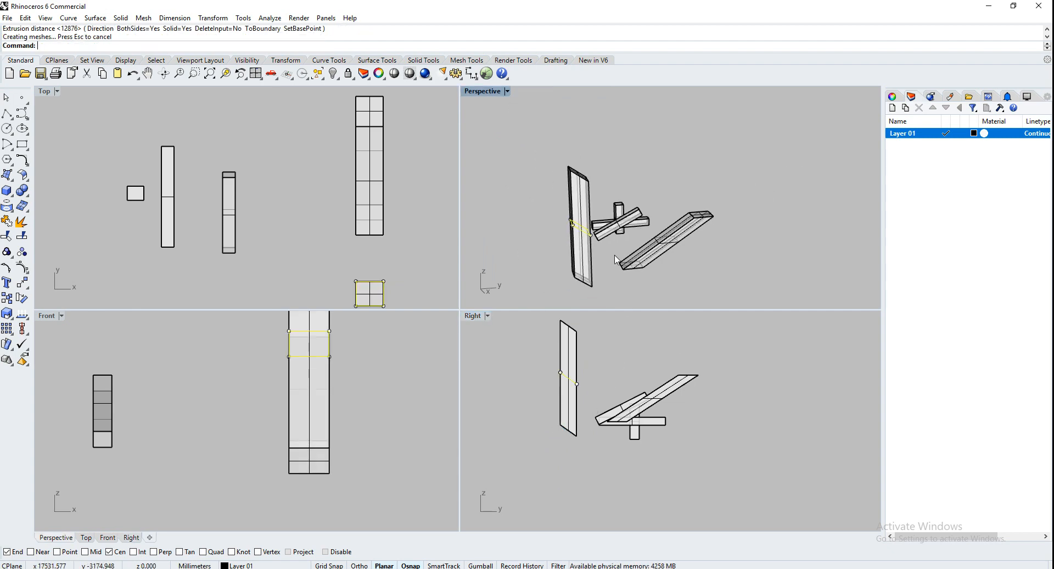
Step: Delete both slanted solids, then all remaining solids and base curves from the Perspective view
right_drag(515, 245, 582, 238)
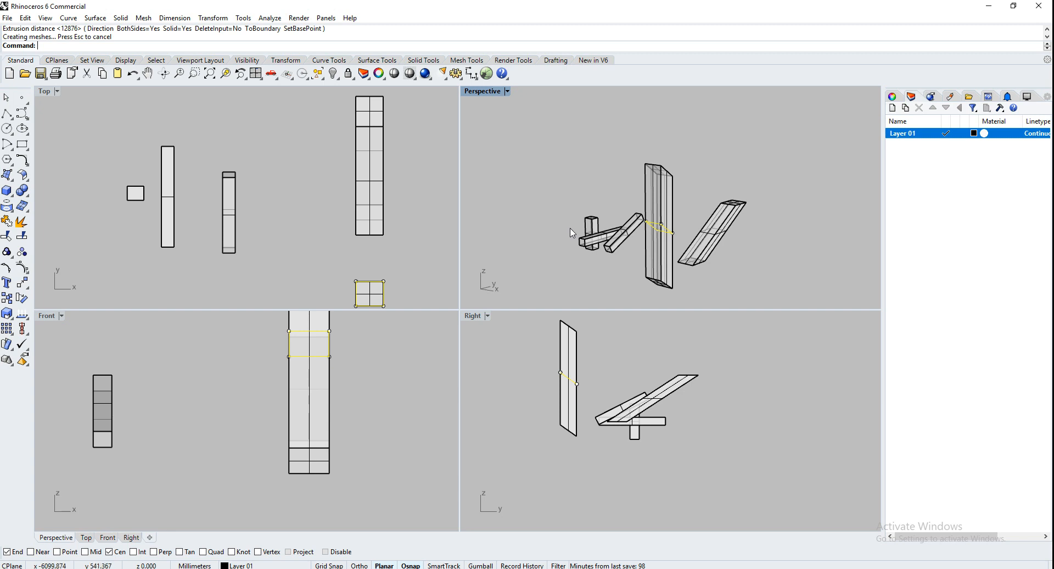
click(661, 277)
key(Delete)
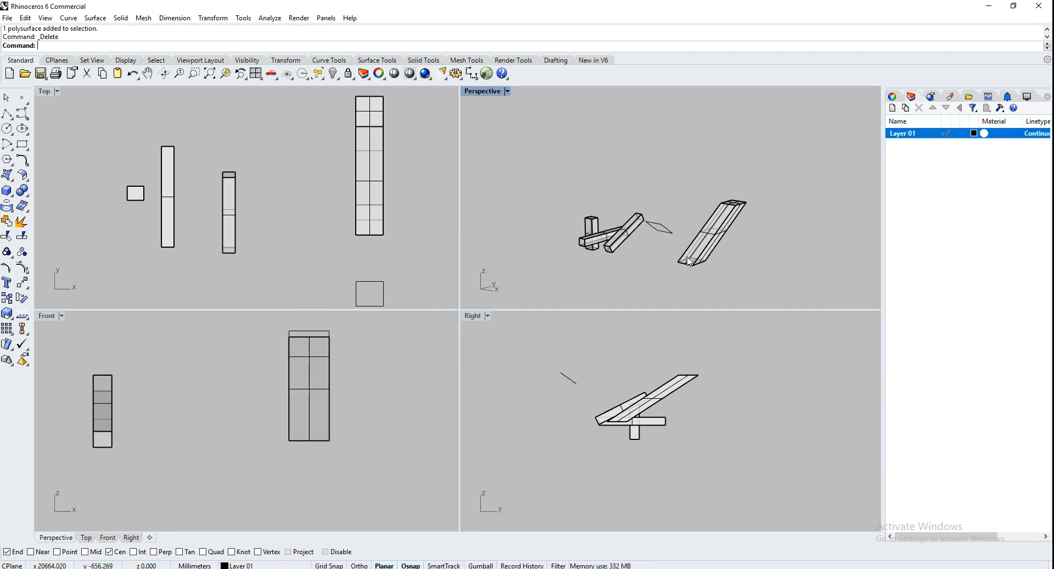
click(701, 254)
key(Delete)
drag(709, 280, 542, 204)
key(Delete)
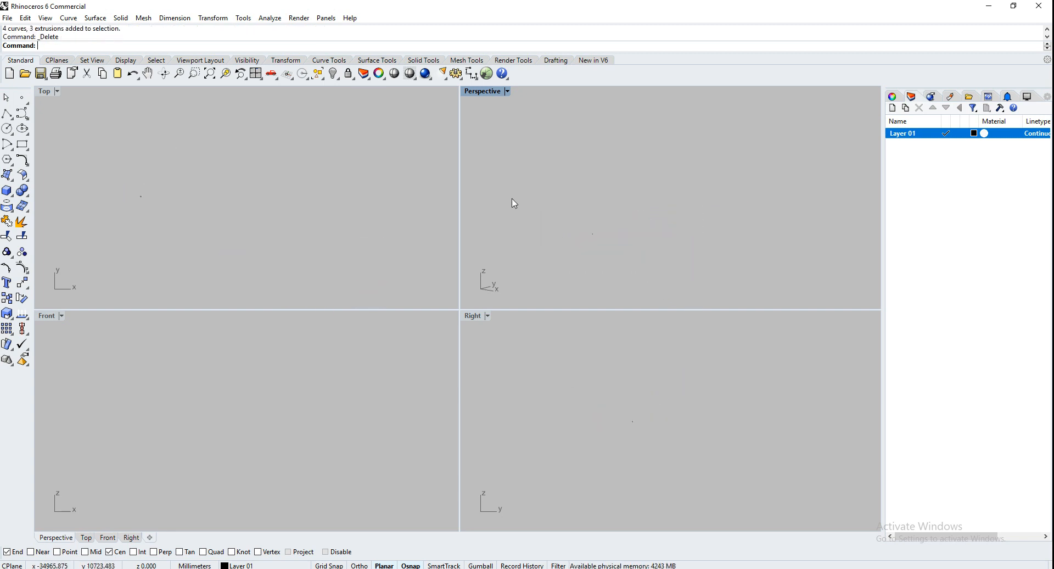
Step: Draw a closed freeform curve of degree 3 through a ring of control points in the Top view, with a notch along its upper edge
click(22, 112)
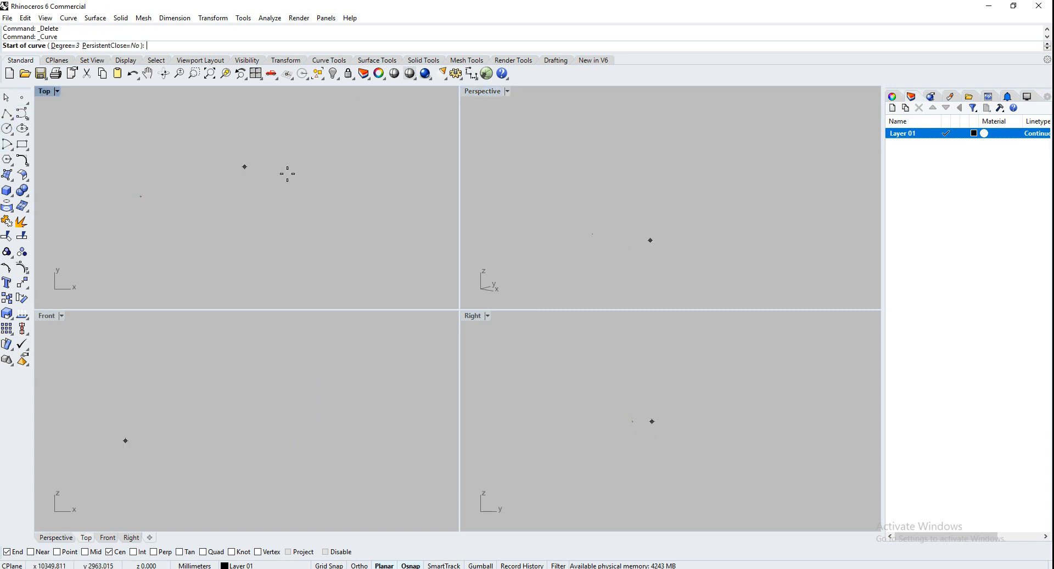
click(319, 130)
click(319, 189)
click(240, 169)
click(150, 132)
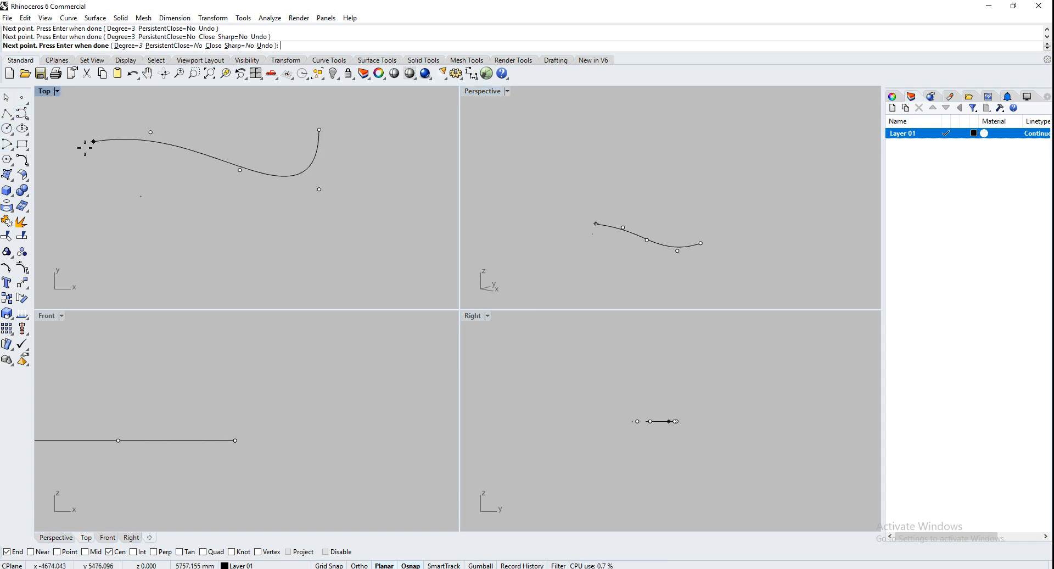
click(73, 186)
click(81, 276)
click(116, 297)
click(206, 264)
click(308, 264)
click(399, 263)
click(396, 185)
click(354, 166)
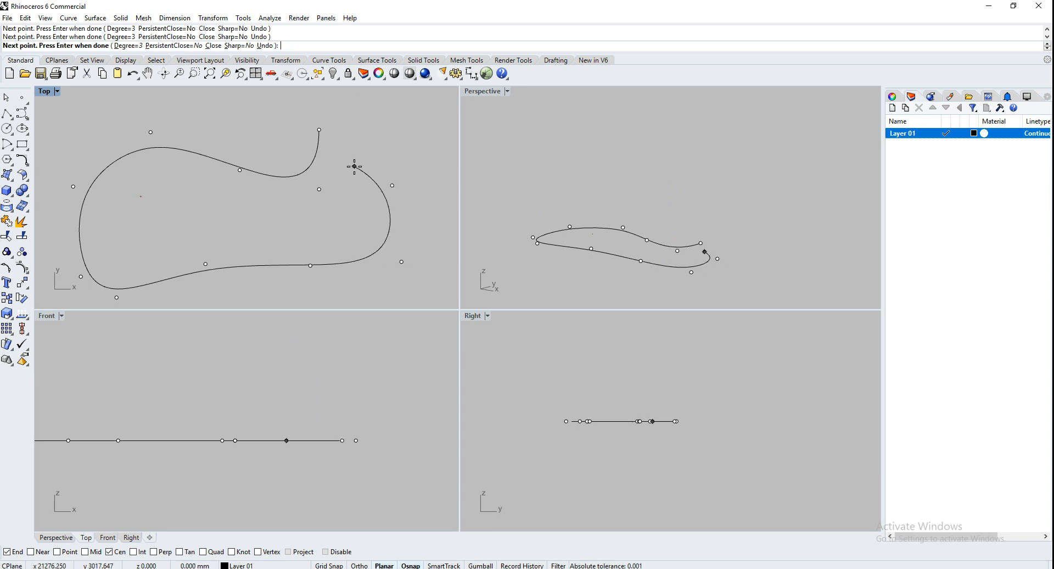
click(322, 133)
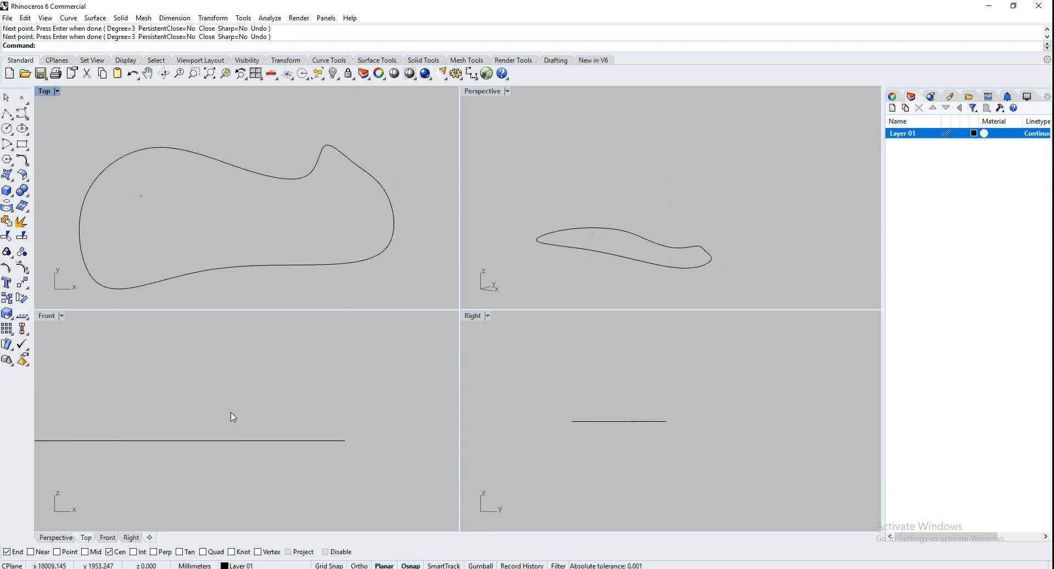
Step: Raise the closed curve's end control point vertically in the Front view so that the curve becomes non-planar
scroll(326, 446, down, 2)
click(326, 266)
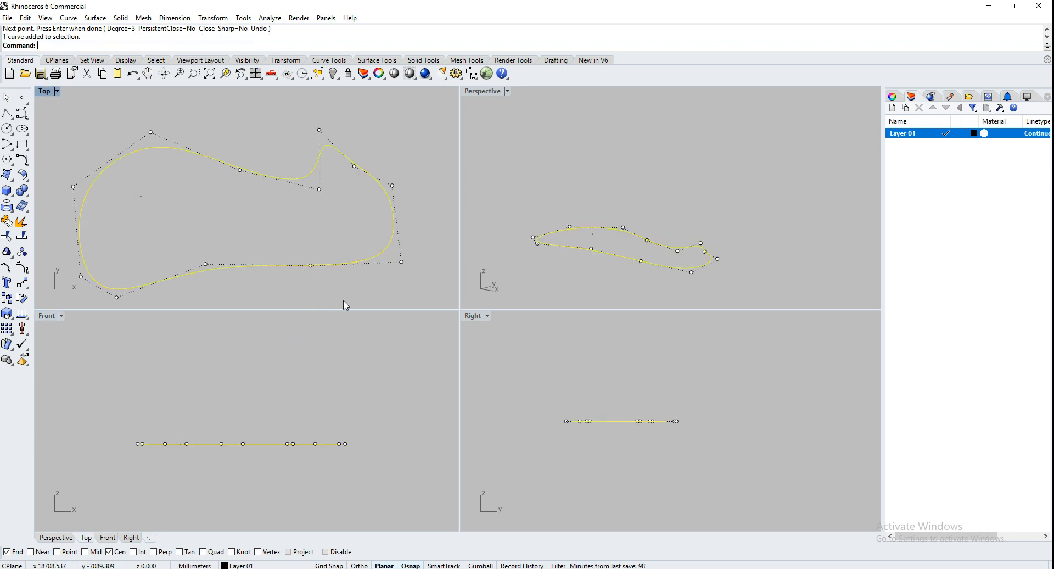
click(346, 444)
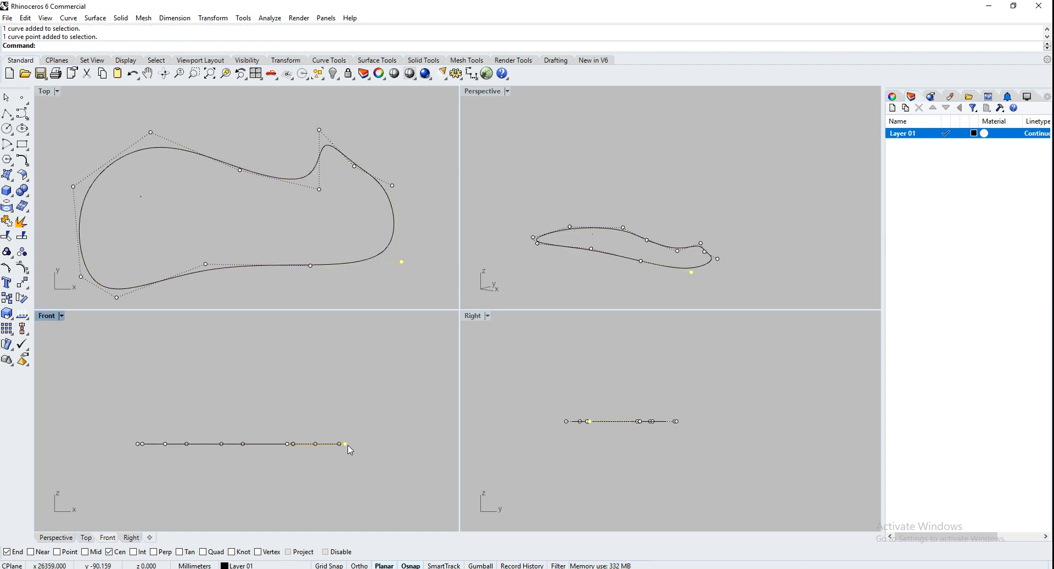
drag(347, 446, 349, 396)
click(575, 274)
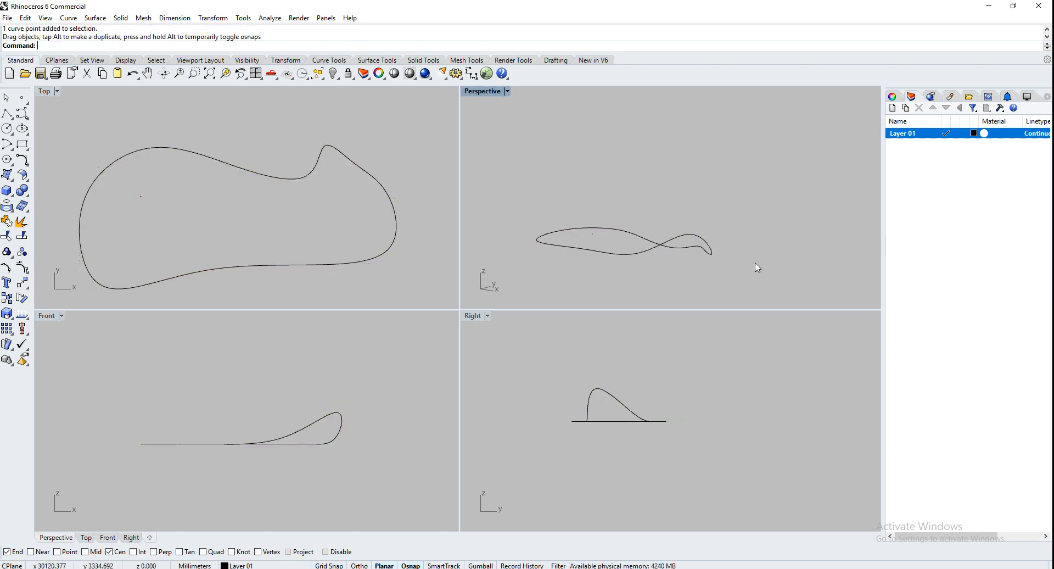
right_drag(757, 267, 790, 256)
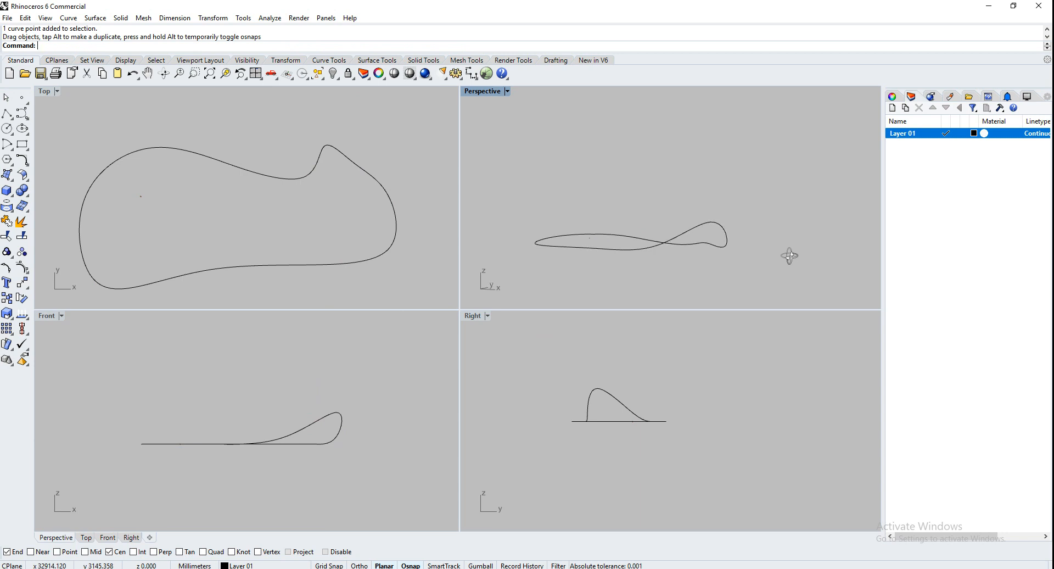
Step: Extrude the non-planar closed curve vertically with ExtrudeCrv, using BothSides=Yes and Solid=Yes, setting the distance in the Front view
click(63, 110)
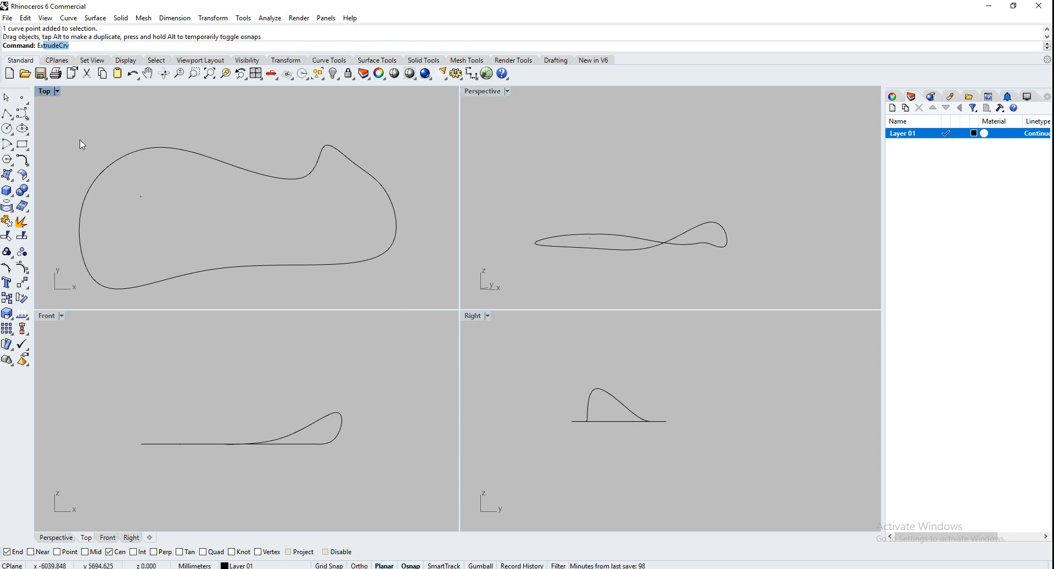
key(Return)
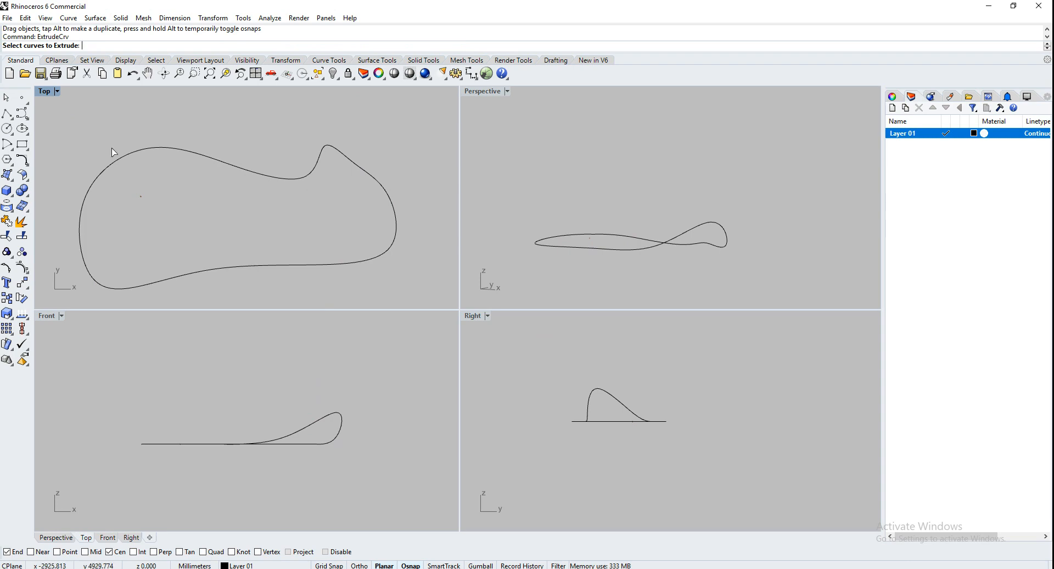
click(101, 177)
key(Return)
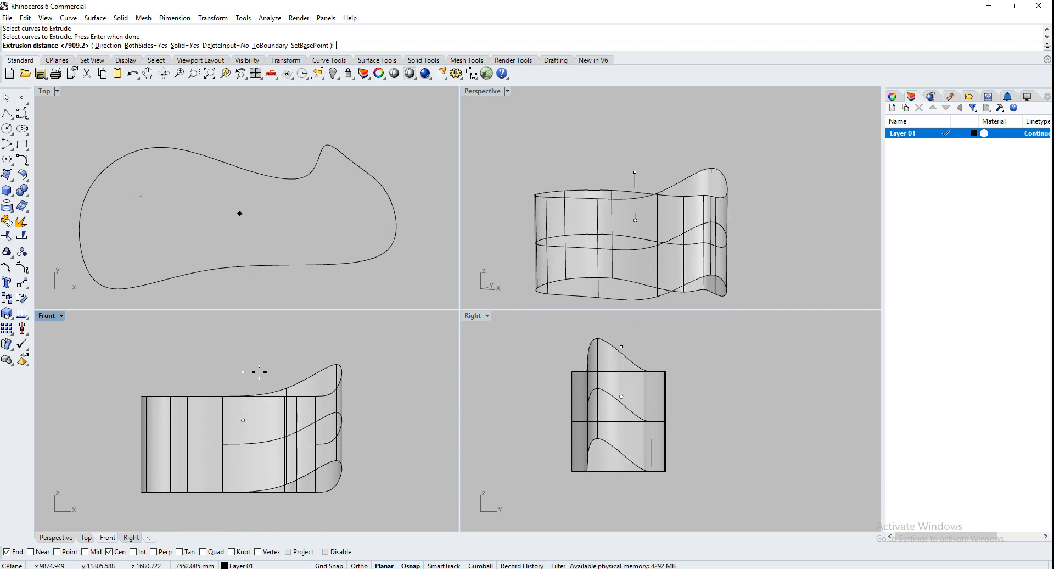
scroll(310, 356, down, 2)
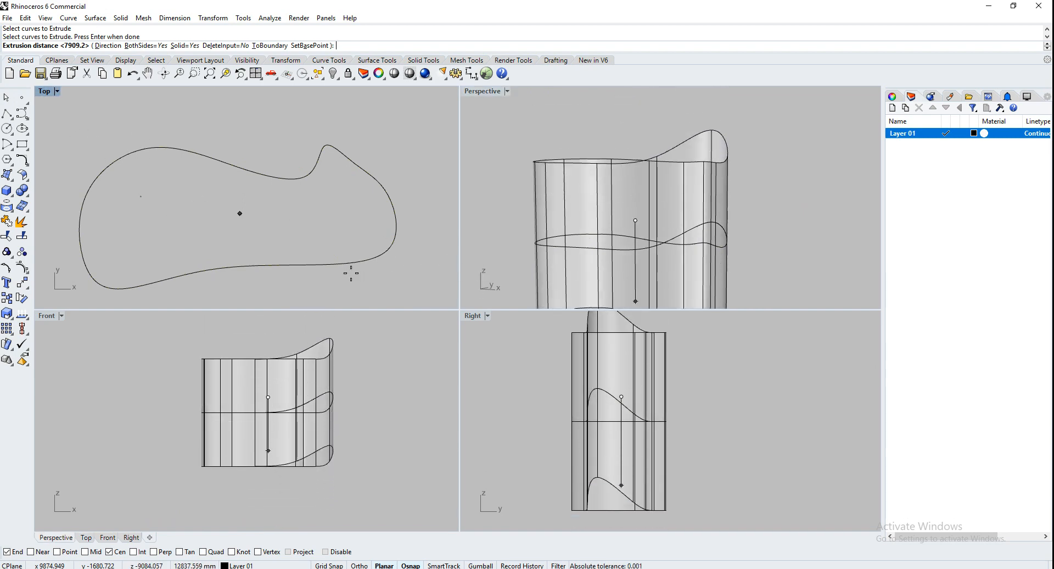
click(389, 438)
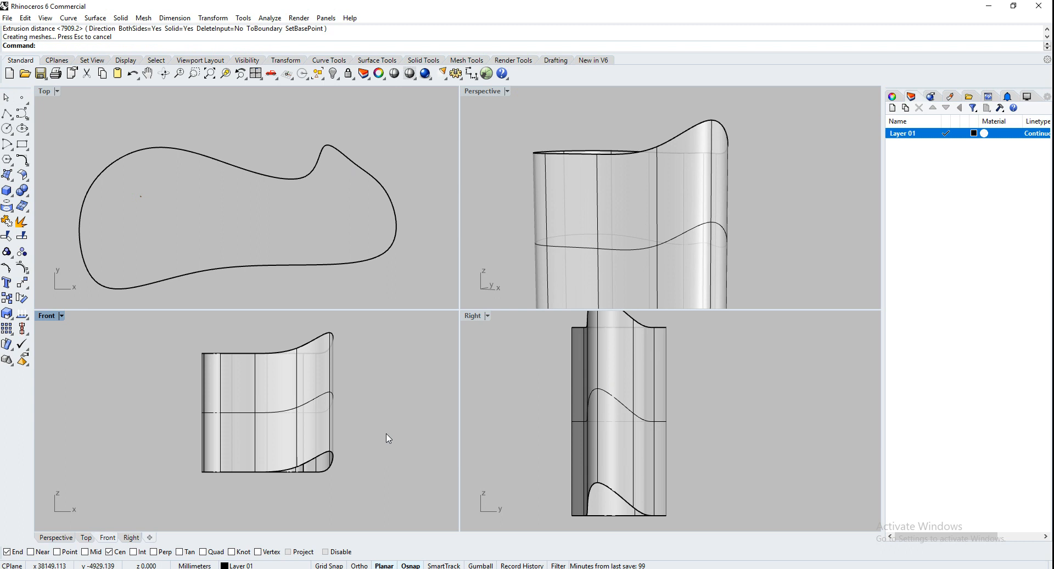
Step: Inspect the extruded surface's ends in the Perspective view and delete the surface, keeping its curve
right_drag(598, 221, 638, 243)
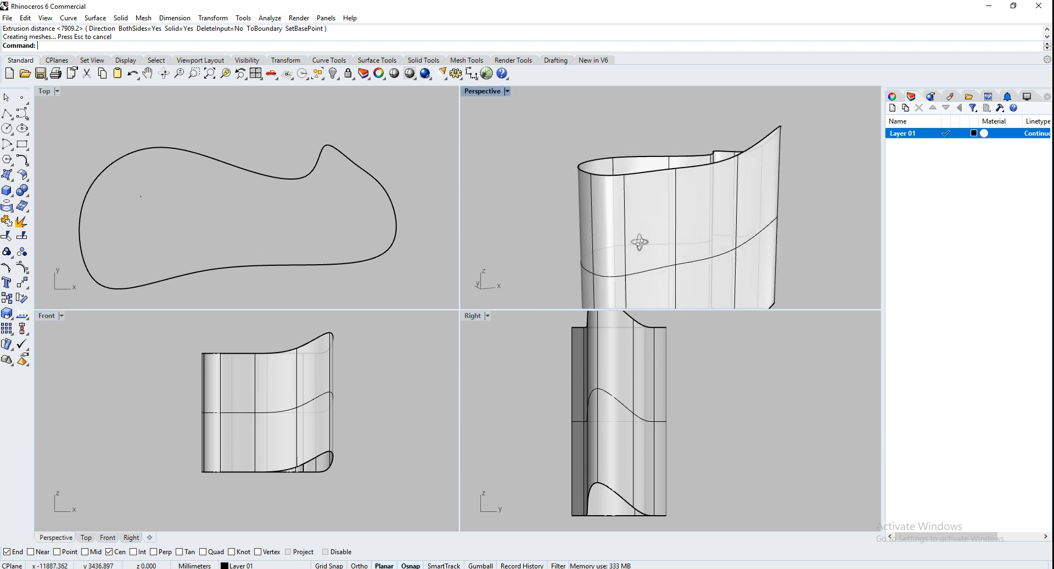
scroll(668, 168, down, 5)
right_drag(668, 168, 663, 187)
click(257, 386)
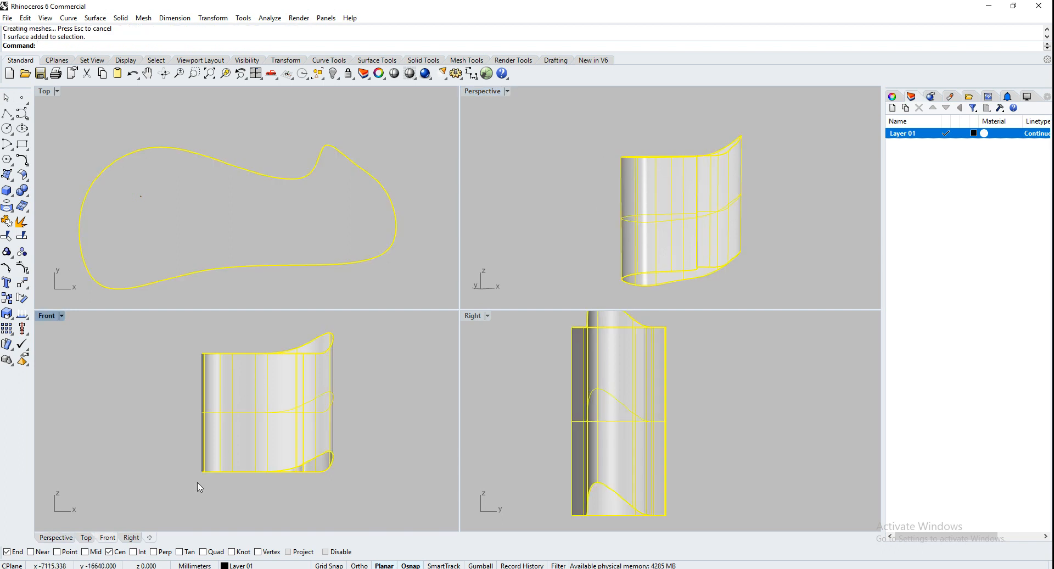
key(Delete)
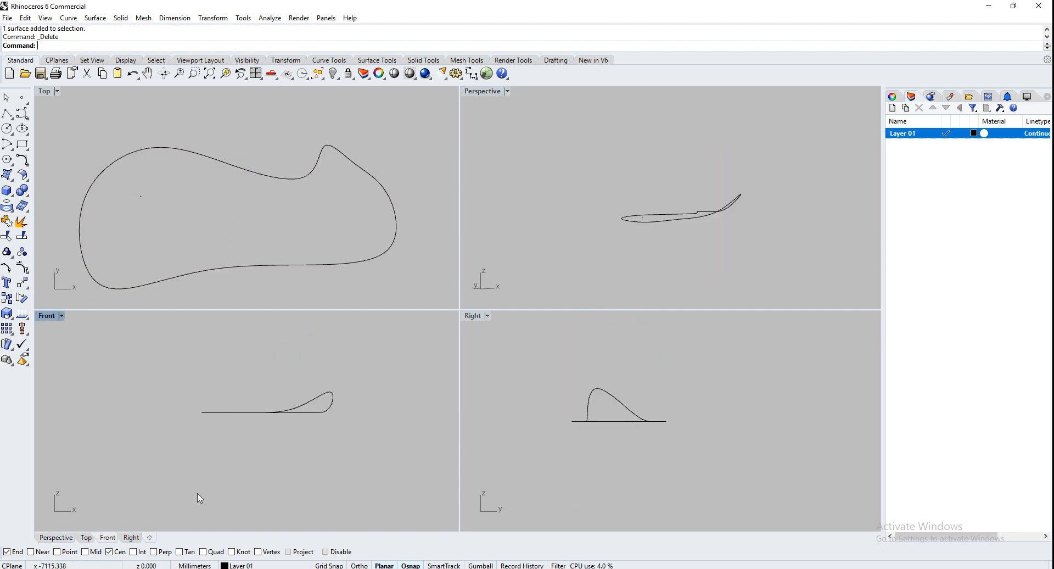
Step: Try to extrude the non-planar curve from the Right view with BothSides=Yes and Solid=Yes, picking the distance in the Top view
click(478, 317)
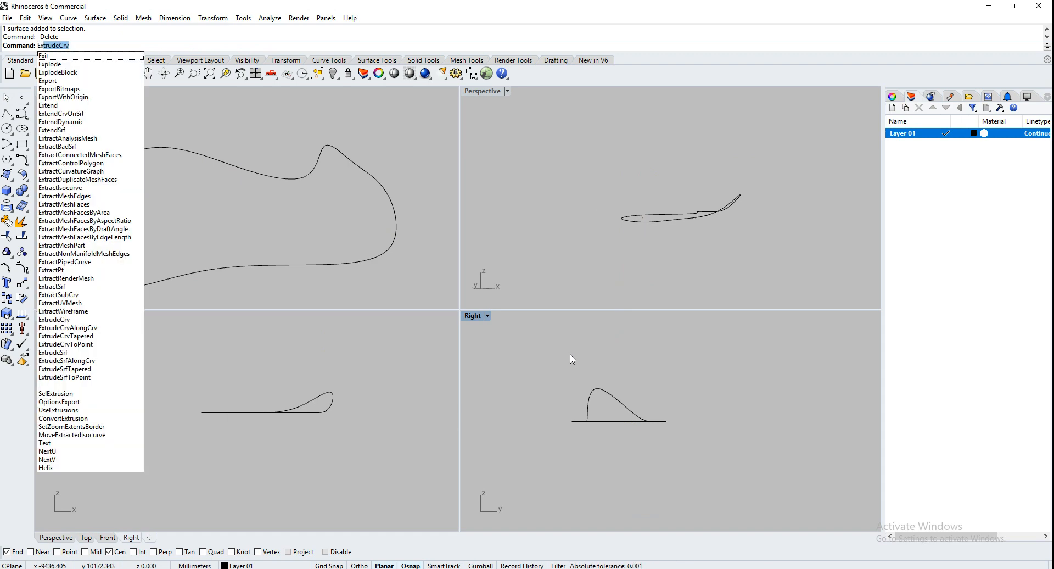
key(Return)
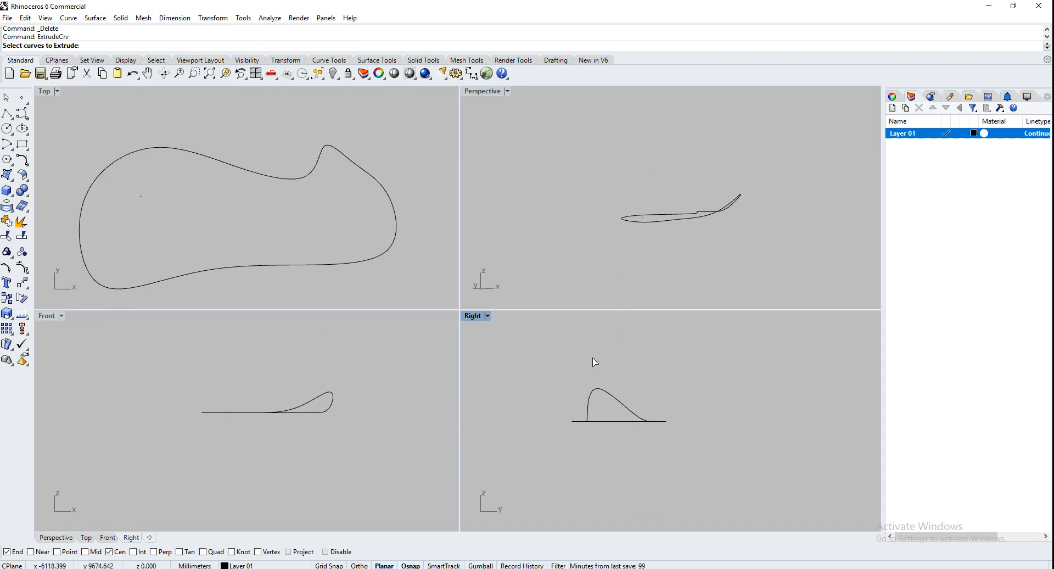
click(592, 411)
key(Return)
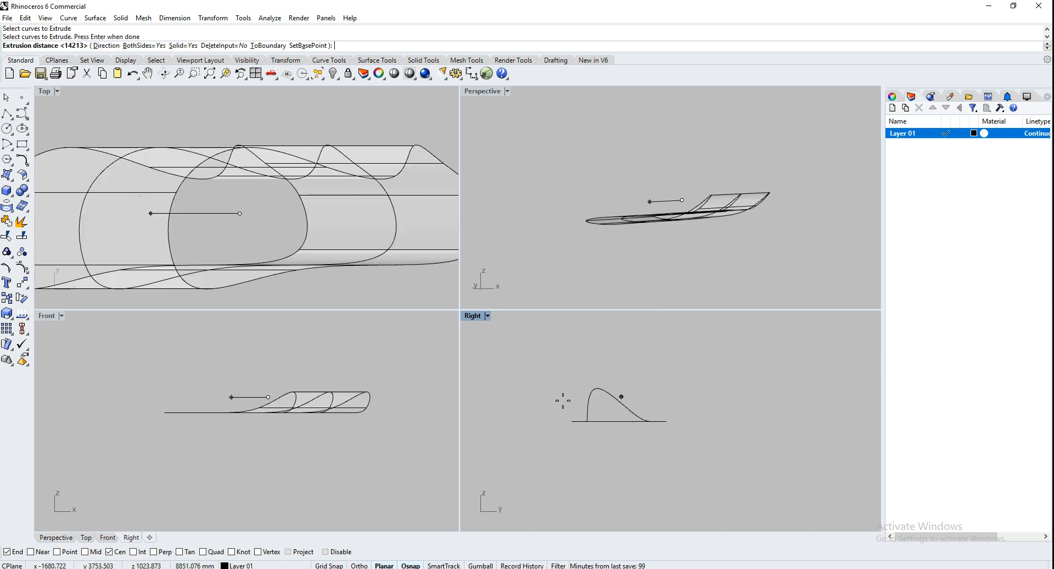
scroll(356, 244, down, 5)
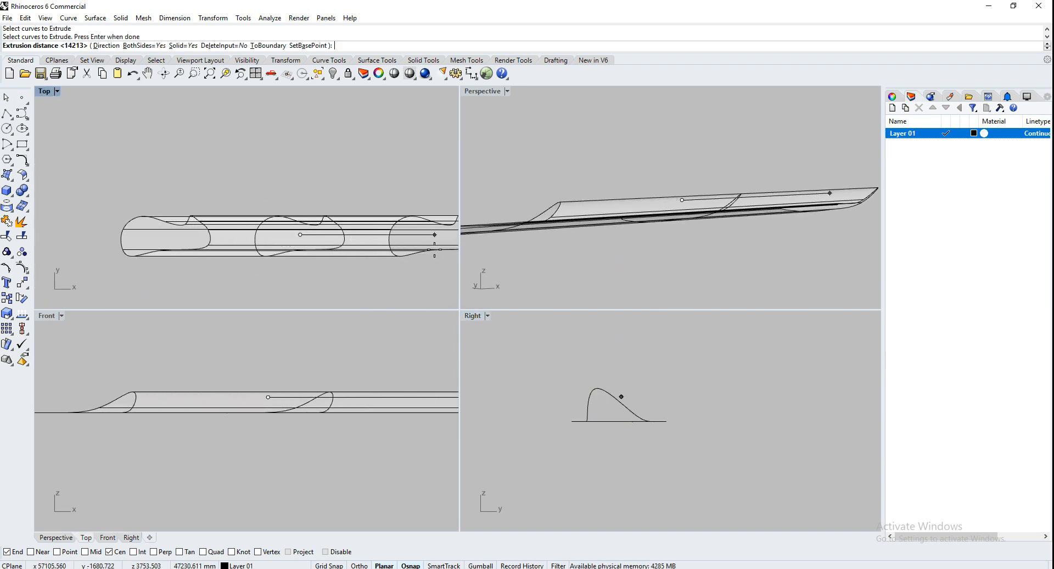
click(420, 249)
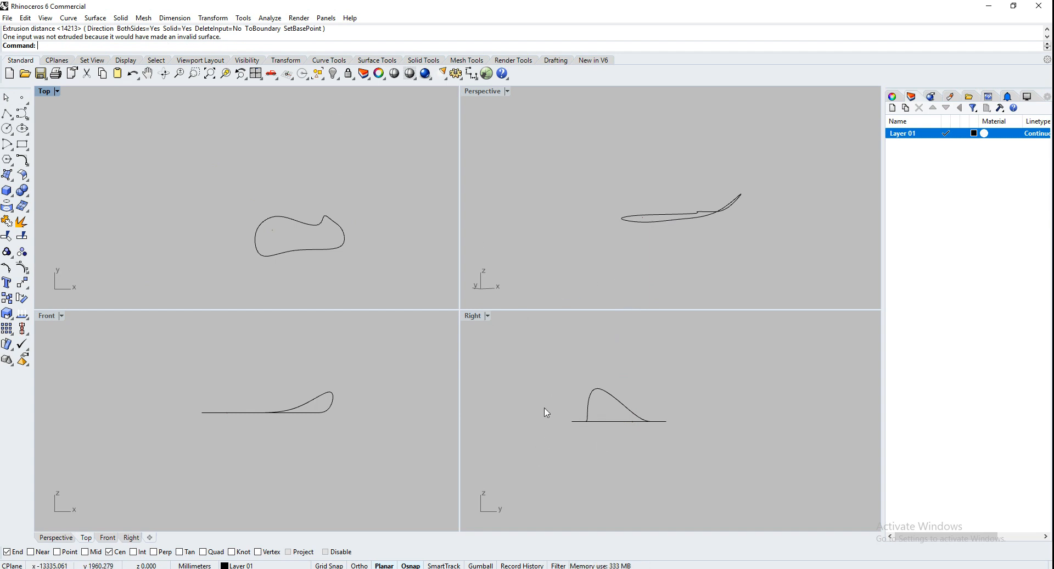
Step: Examine the non-planar curve and its control points in the Perspective view, and delete the curve
right_drag(547, 411, 560, 432)
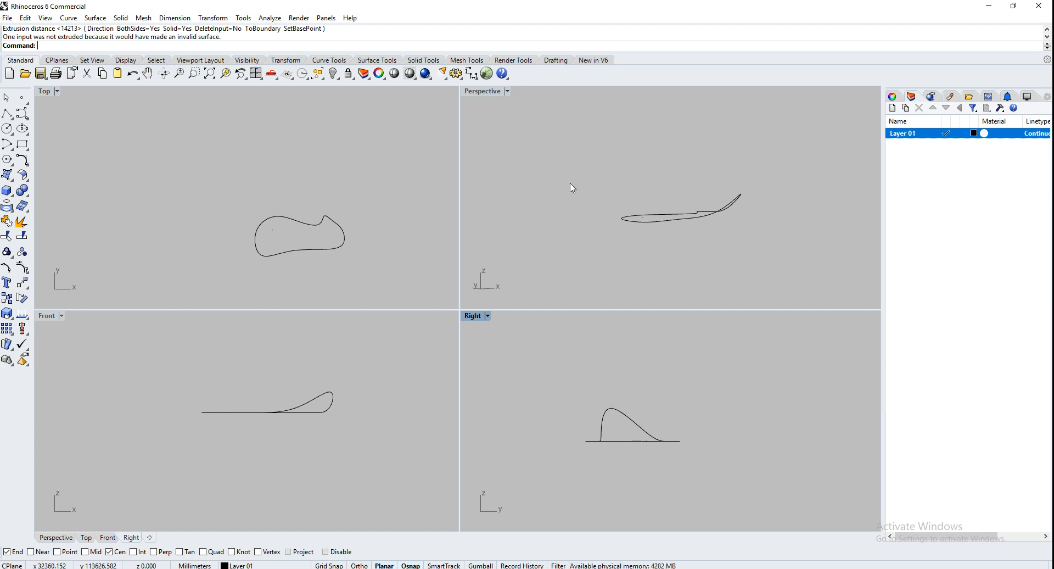
right_drag(572, 188, 574, 227)
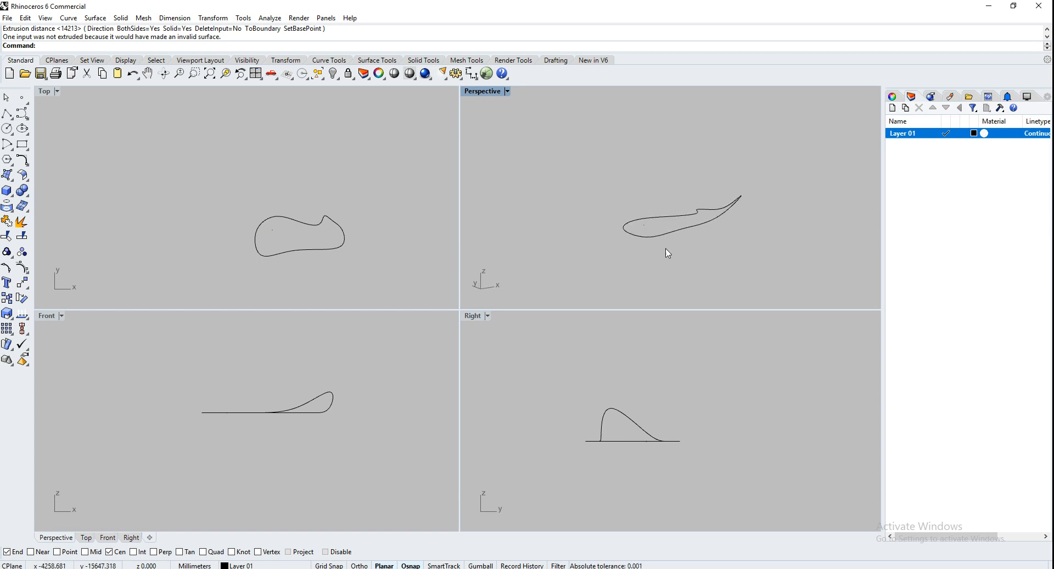
scroll(674, 255, up, 2)
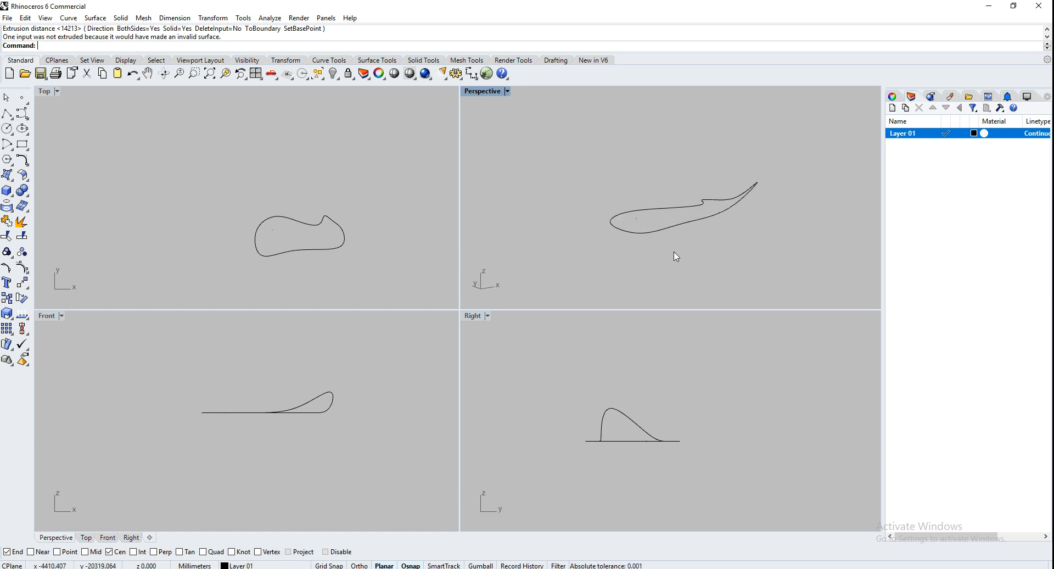
click(646, 233)
right_drag(648, 230, 591, 213)
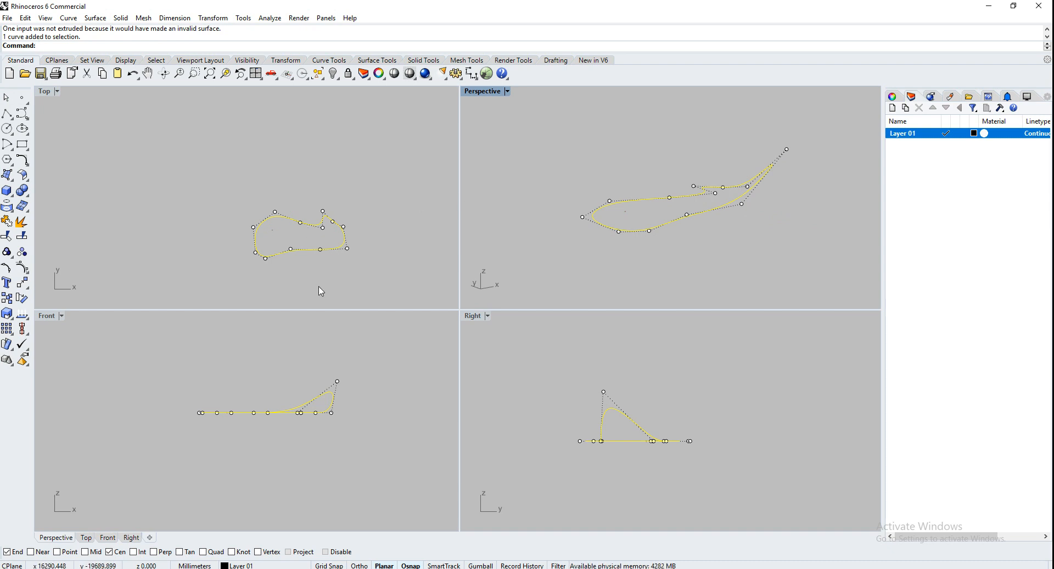
drag(385, 288, 200, 180)
key(Delete)
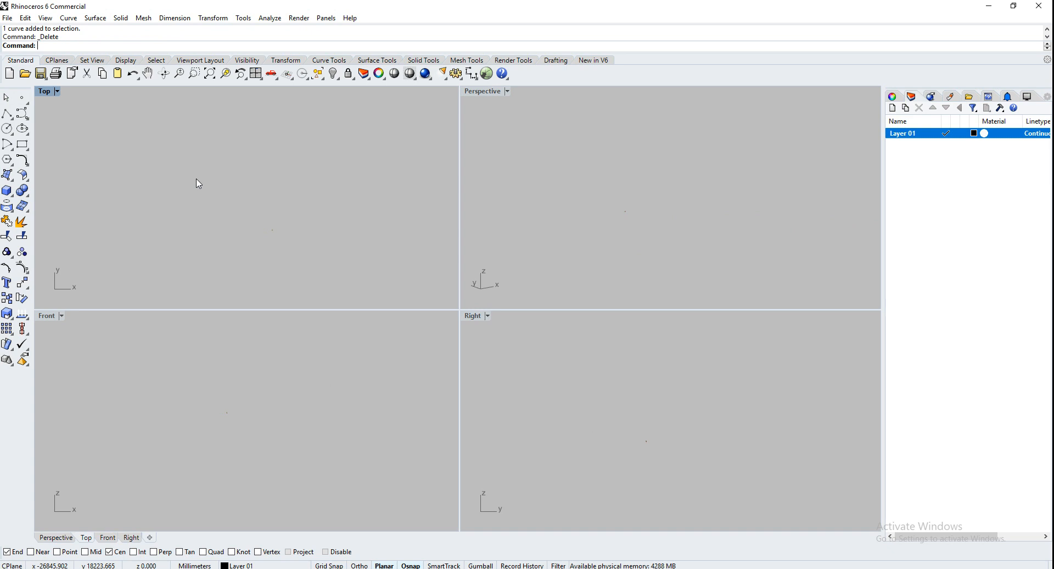
Step: Draw a new flat closed freeform curve of degree 3 in the Top view, with a bump at its upper edge
click(22, 115)
click(317, 131)
click(322, 178)
click(236, 163)
click(164, 149)
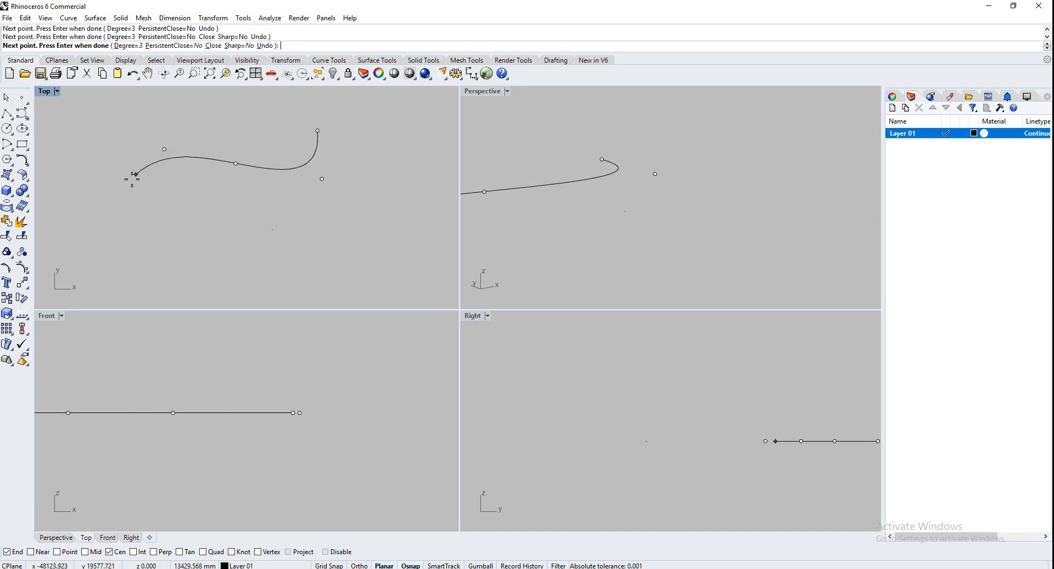
click(128, 197)
click(140, 252)
click(239, 289)
click(293, 243)
click(375, 232)
click(388, 202)
click(370, 171)
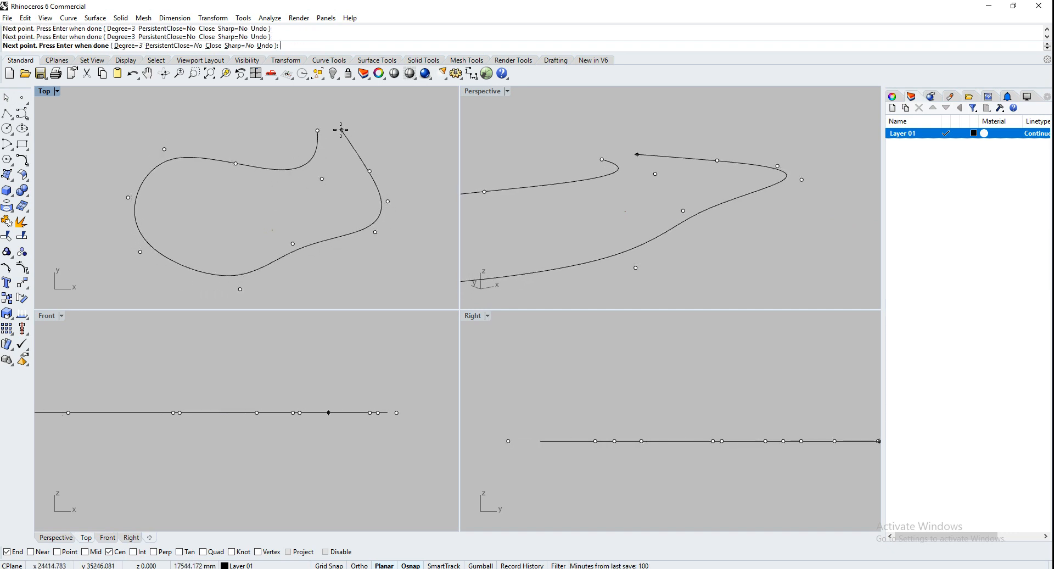
click(341, 130)
click(317, 131)
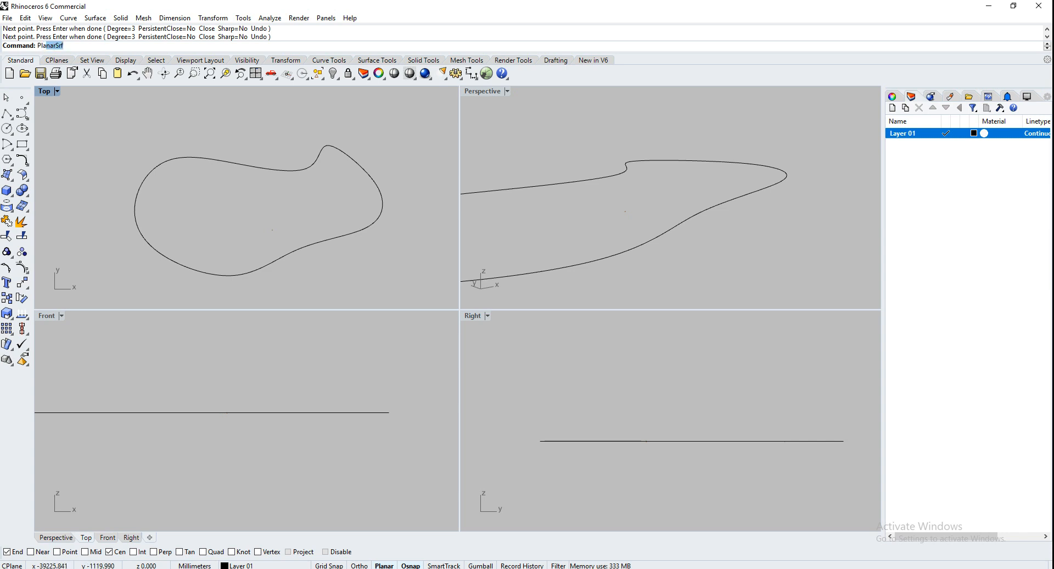
Step: Fill the flat closed curve with a planar surface using PlanarSrf and view it in Perspective
key(Return)
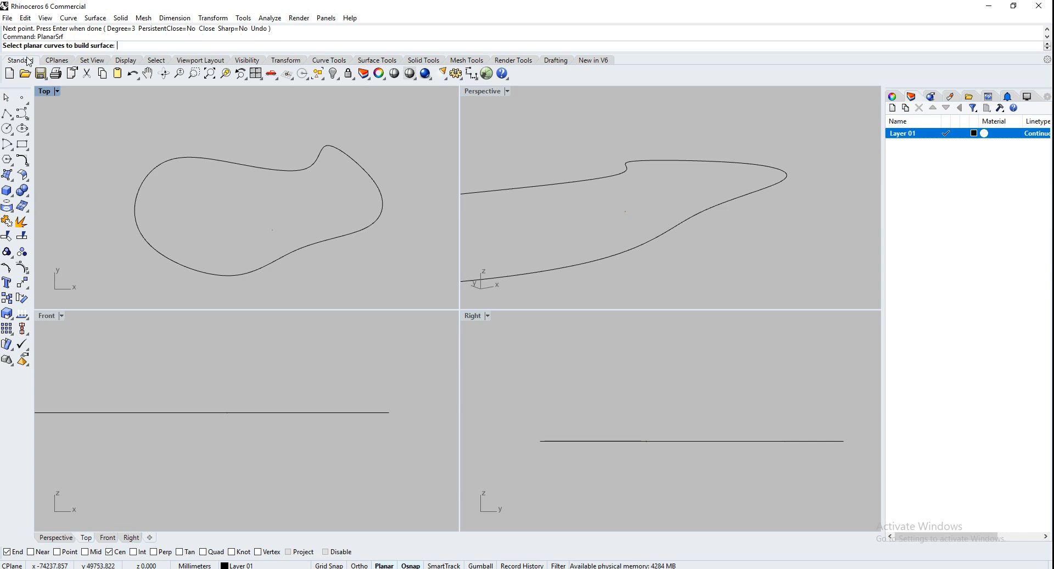
click(234, 164)
key(Return)
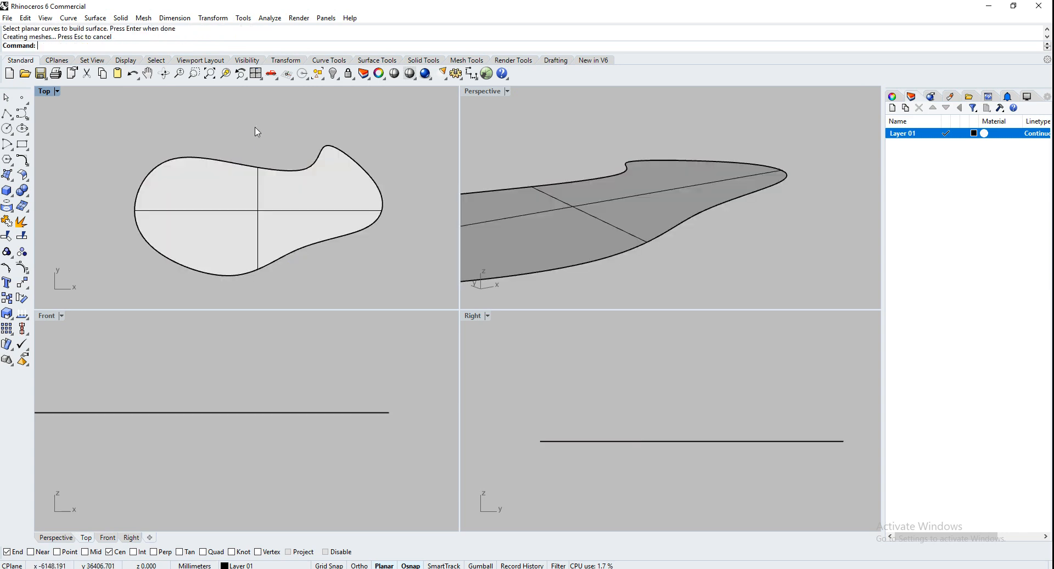
scroll(751, 223, down, 5)
right_drag(655, 277, 628, 266)
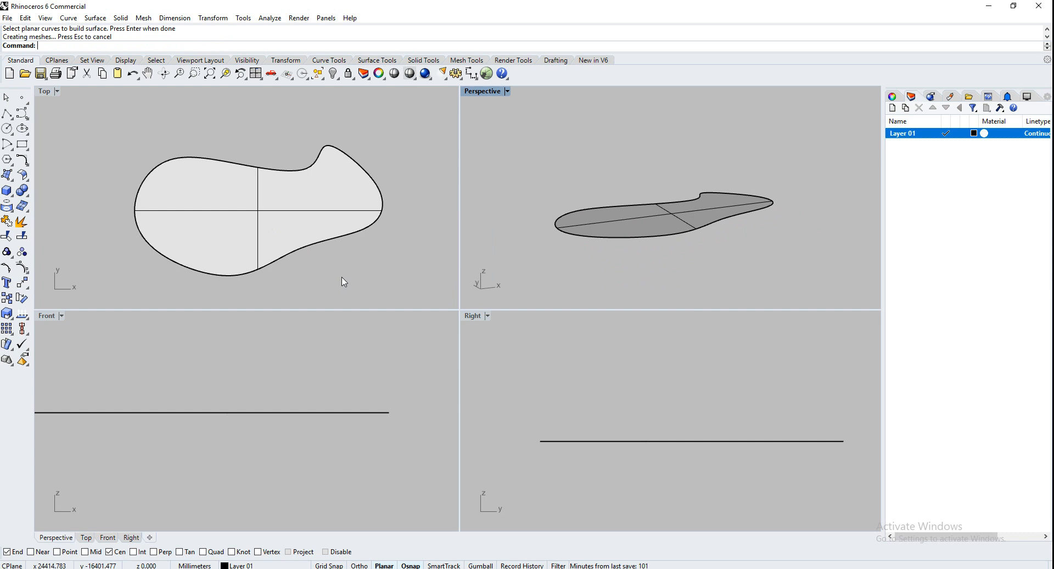
Step: Delete the planar surface that fills the flat closed curve, keeping the curve
click(286, 174)
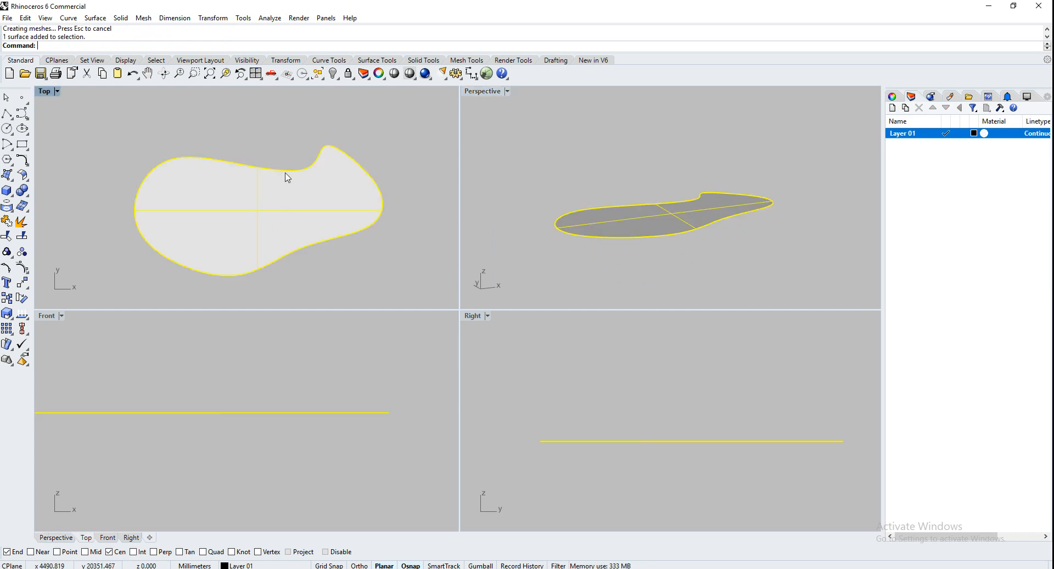
key(Delete)
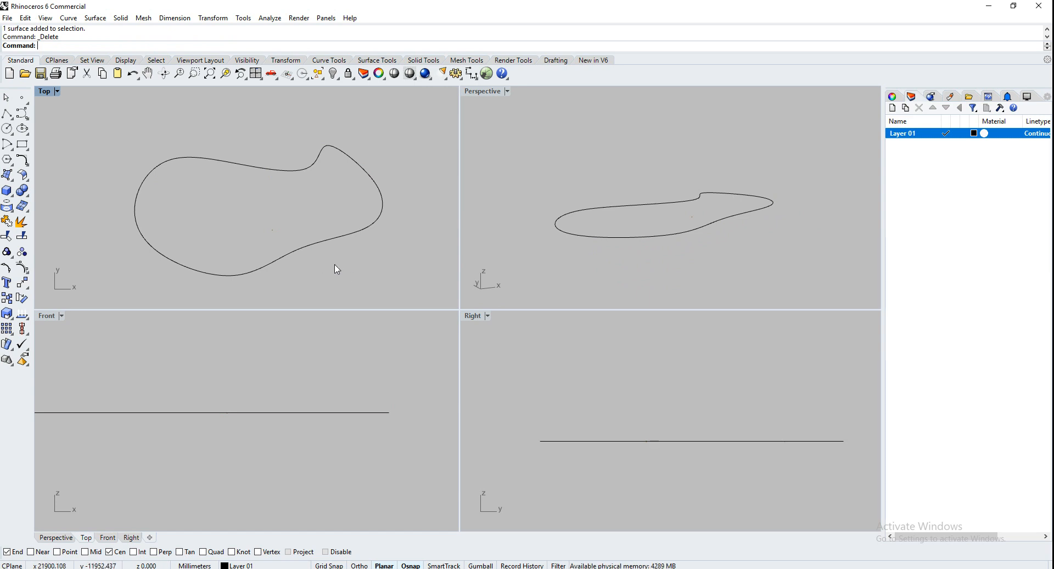
Step: Draw an open degree 3 freeform curve in the Top view beside the closed curve, leaving a narrow gap between its ends
click(21, 115)
scroll(88, 162, down, 4)
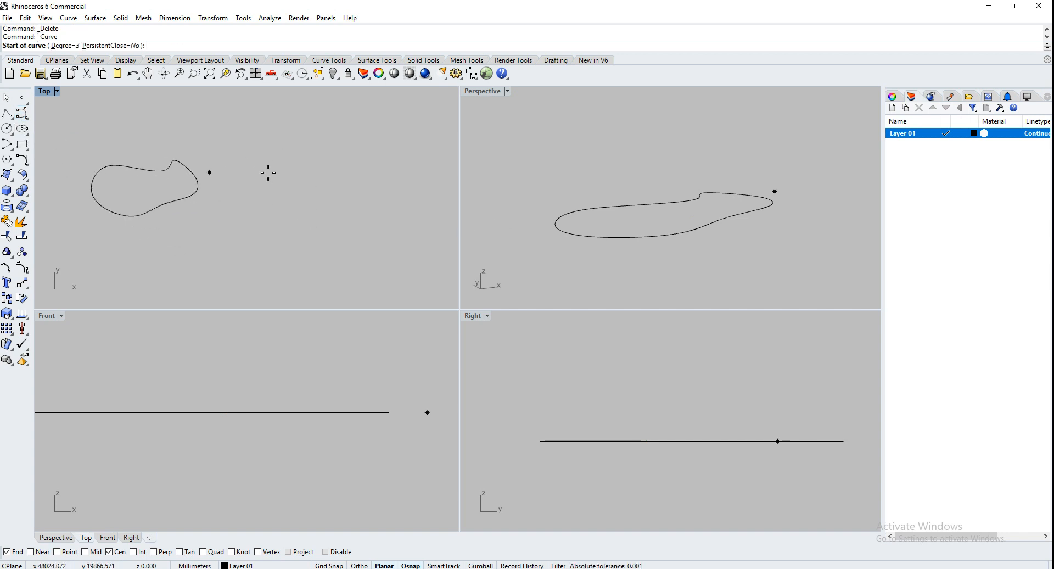
click(319, 132)
click(330, 194)
click(274, 196)
click(234, 214)
click(230, 254)
click(319, 275)
click(409, 247)
click(406, 195)
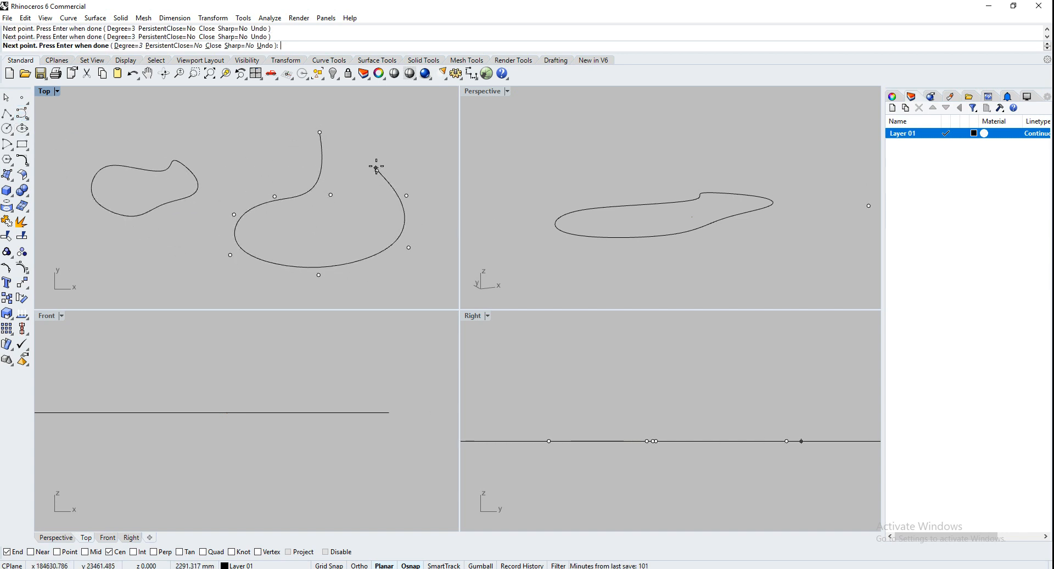
click(377, 170)
click(372, 98)
click(347, 93)
click(339, 97)
click(328, 109)
click(322, 118)
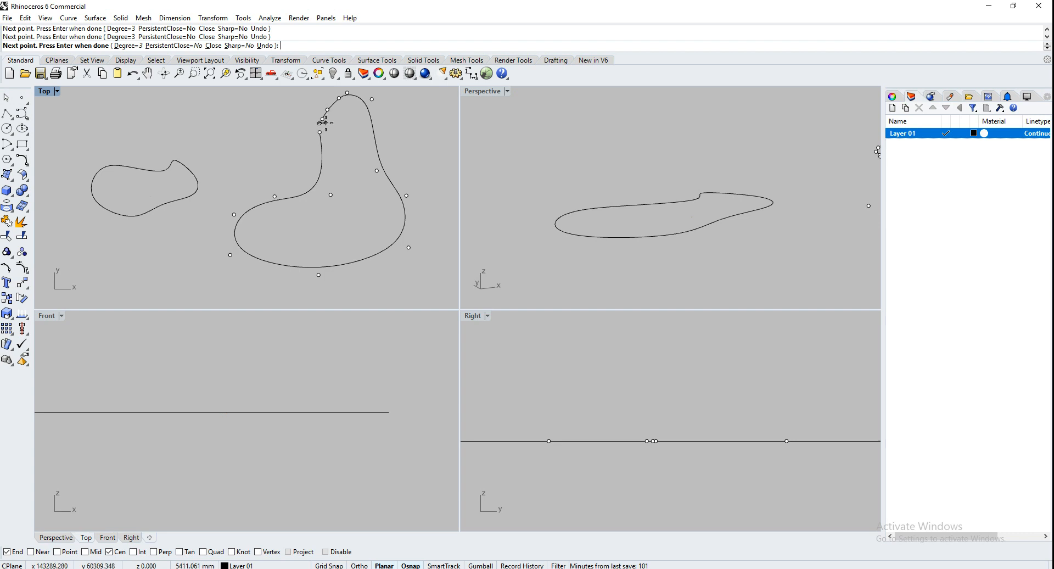
key(Return)
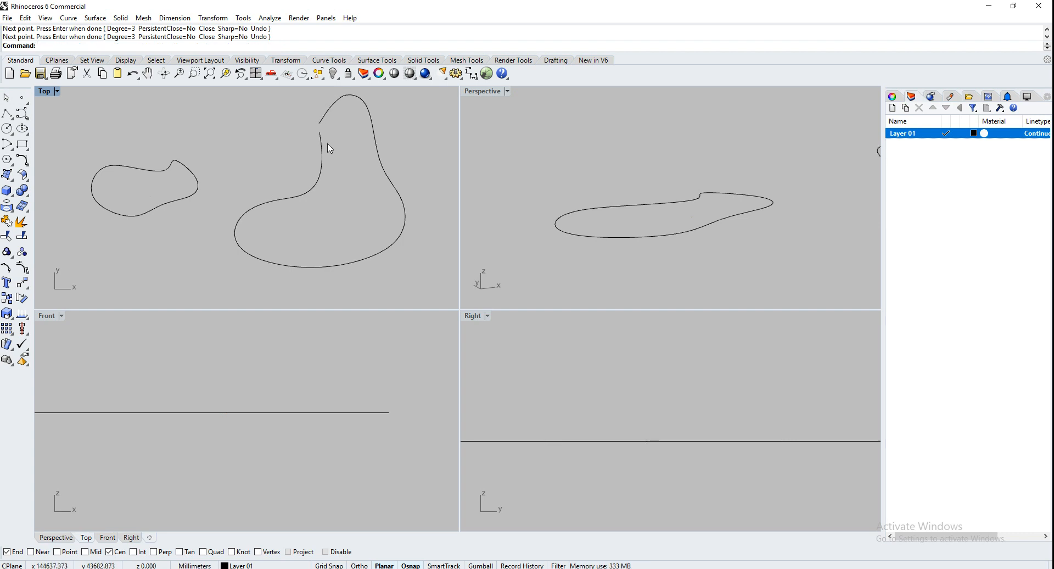
Step: Try to fill the open curve with a planar surface using PlanarSrf, and delete that curve
text(PlanarSrf)
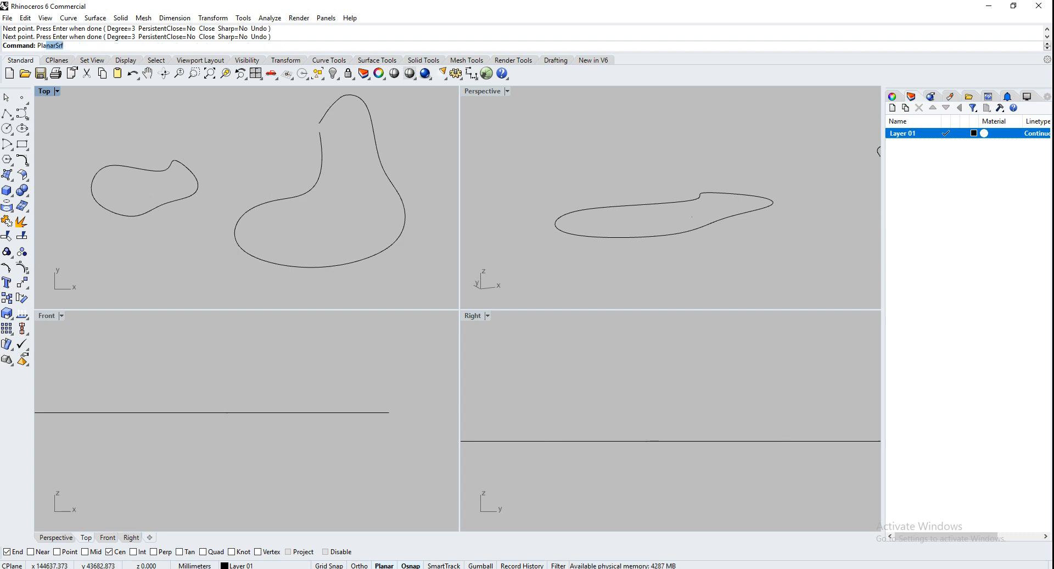
key(Return)
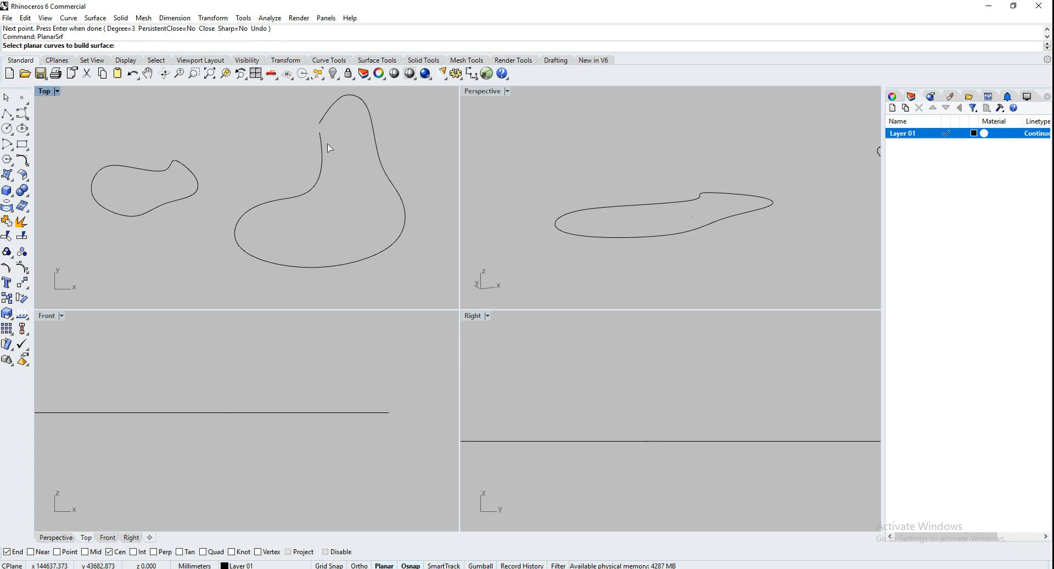
click(317, 183)
key(Return)
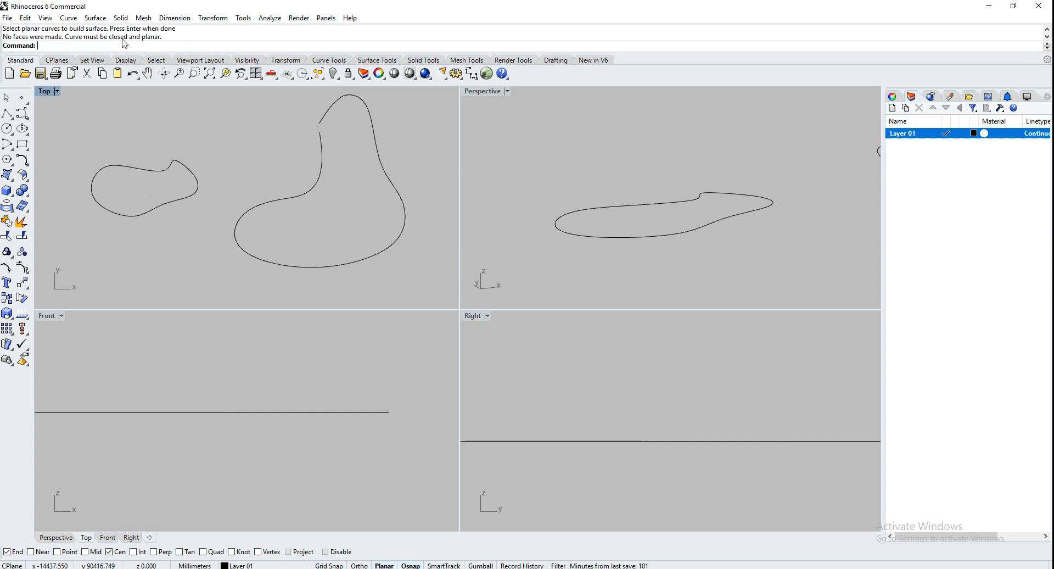
click(318, 132)
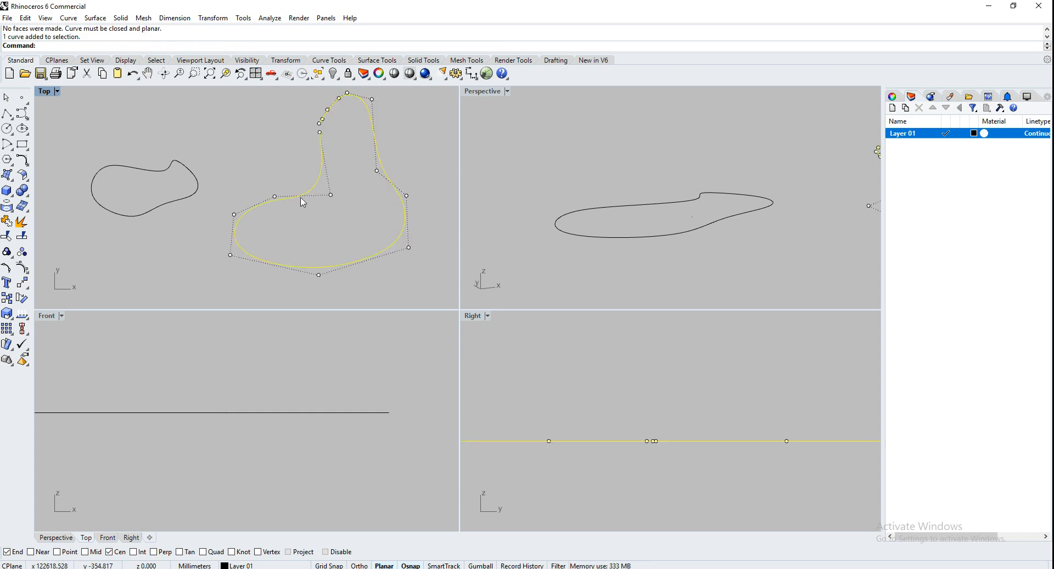
key(Delete)
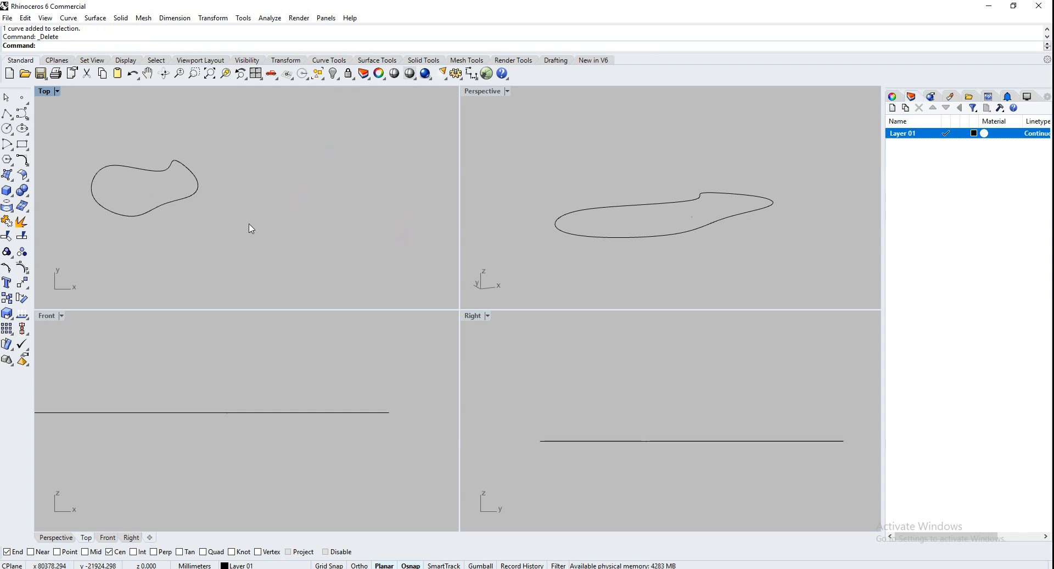
Step: Raise the control point near the closed curve's narrow end vertically in the Front view to make the curve non-planar
right_drag(214, 222, 309, 239)
click(281, 218)
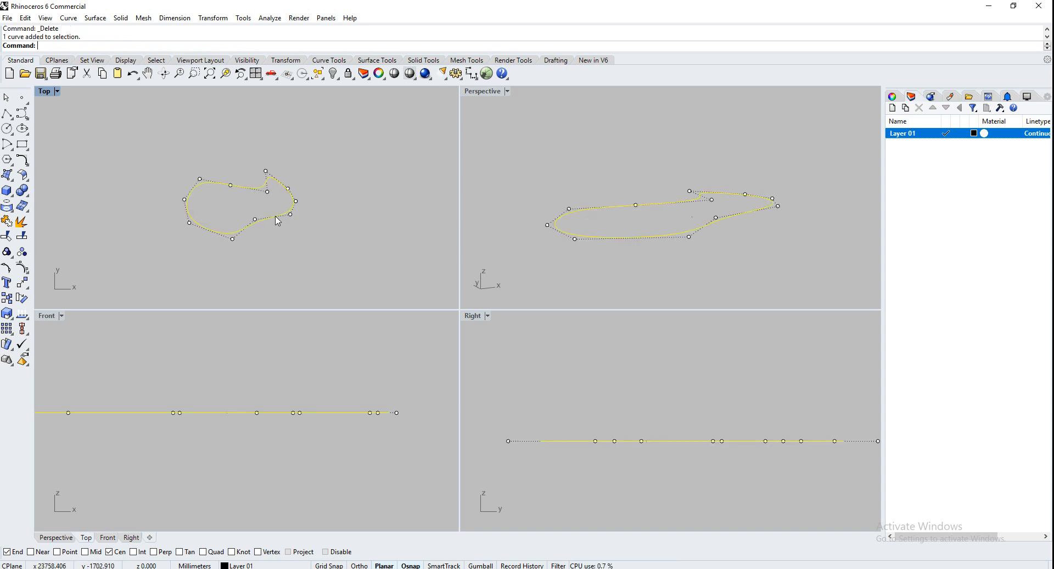
click(291, 215)
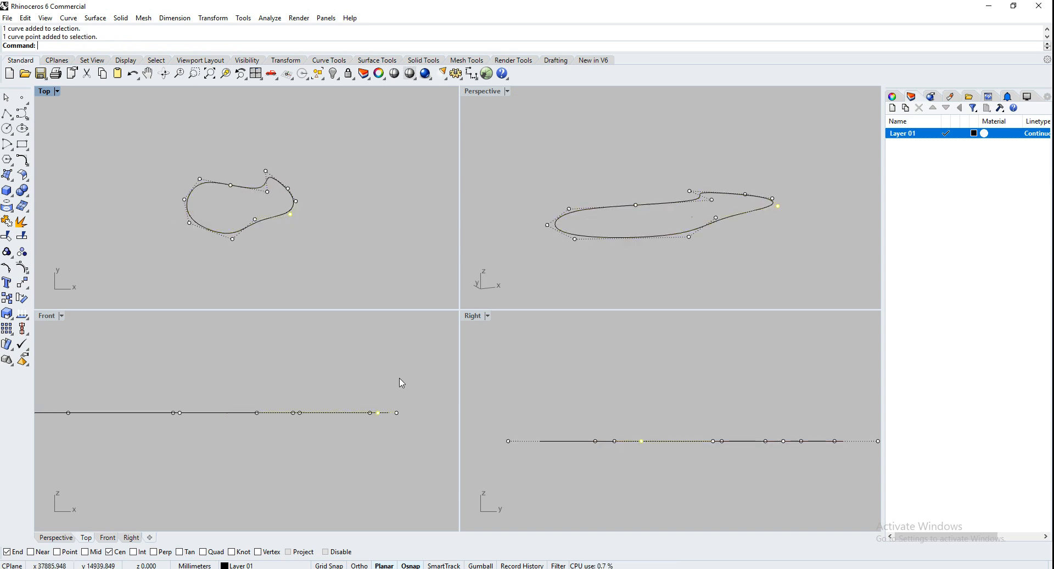
click(382, 417)
drag(383, 416, 383, 357)
click(686, 265)
right_drag(584, 219, 557, 247)
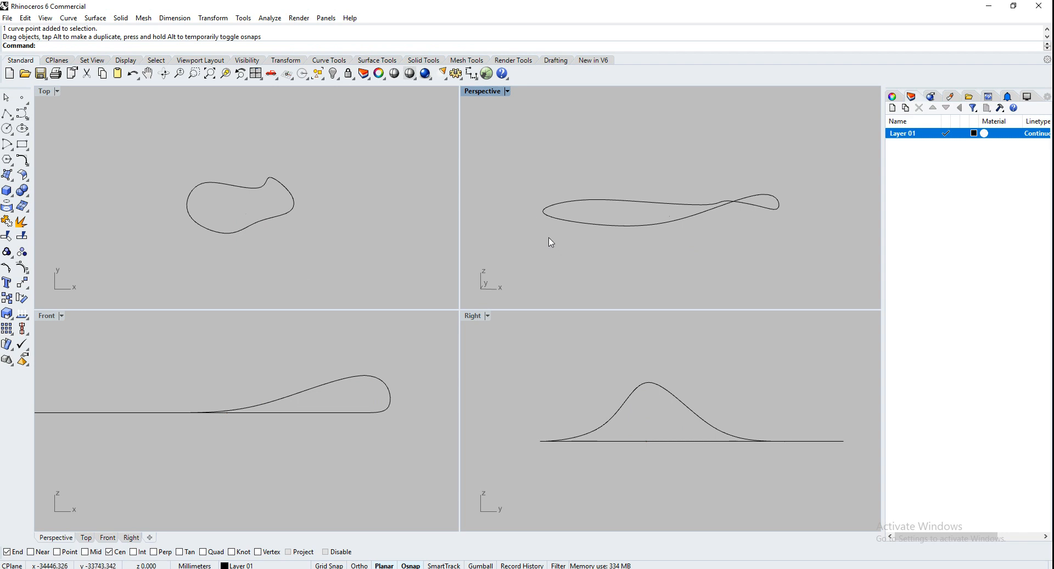
Step: Try to fill the non-planar closed curve with PlanarSrf, and delete the curve
key(Return)
click(584, 224)
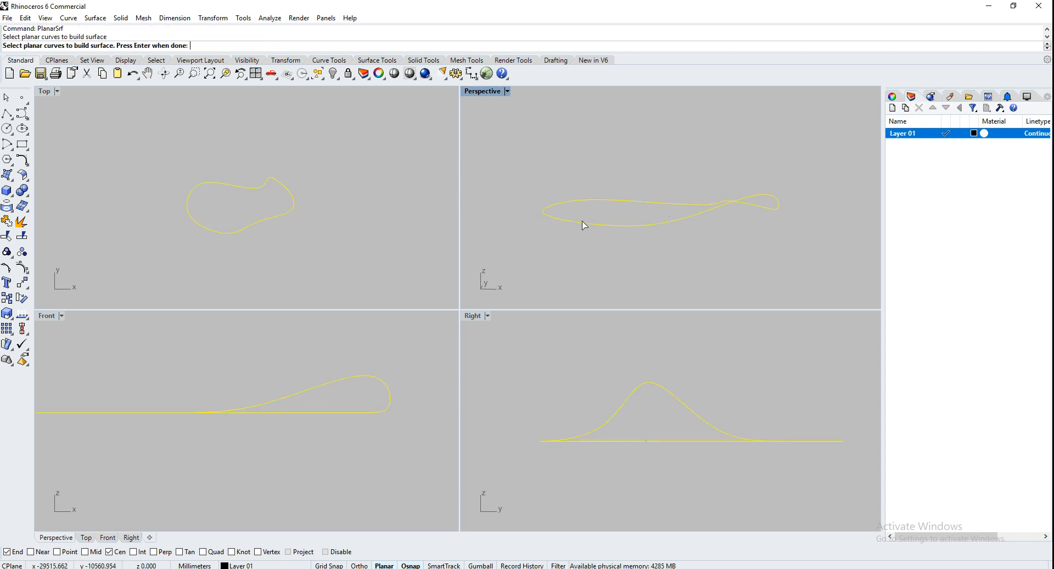
key(Return)
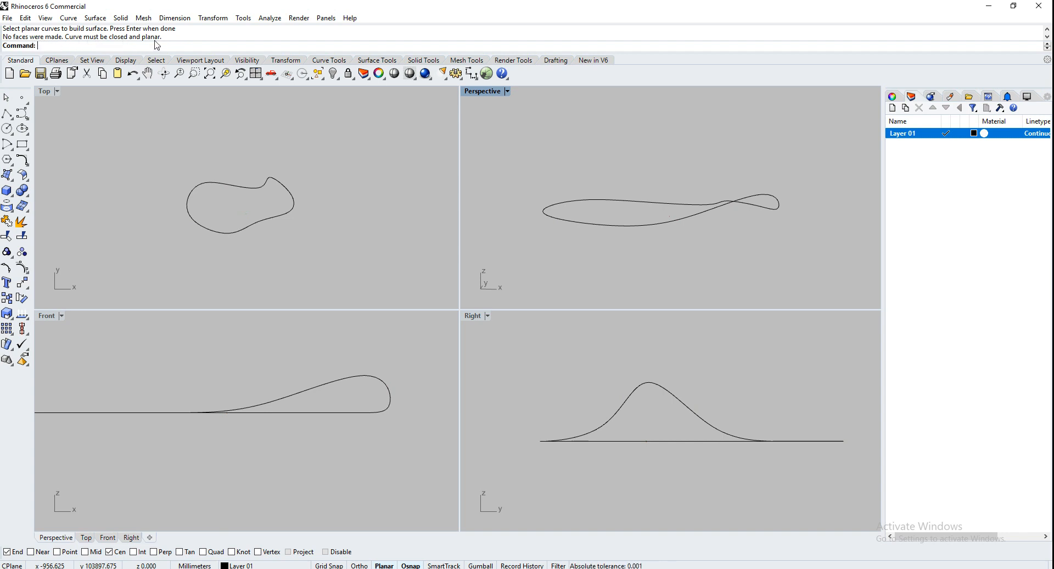
right_drag(687, 235, 566, 228)
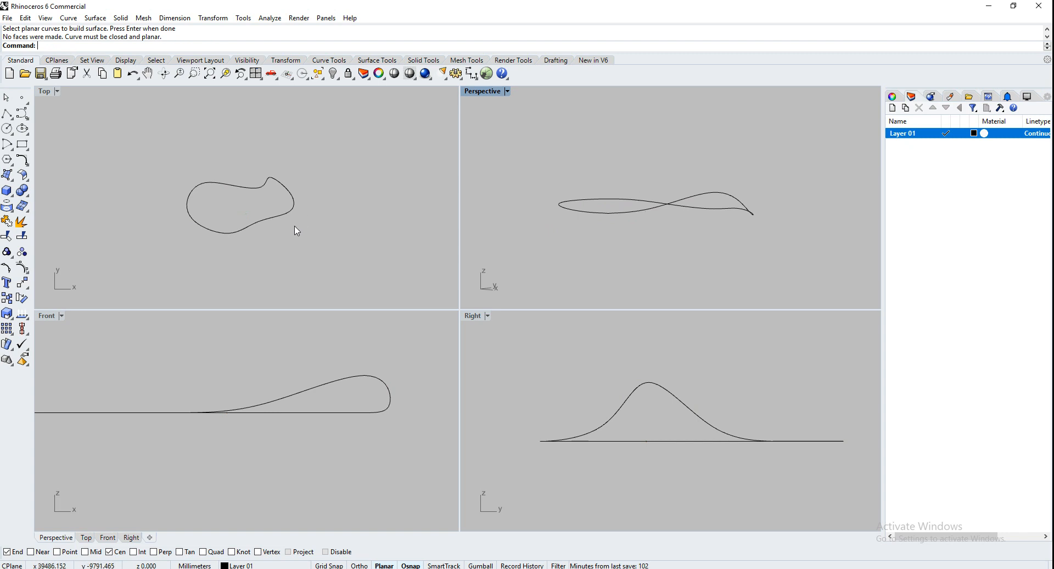
click(277, 219)
key(Delete)
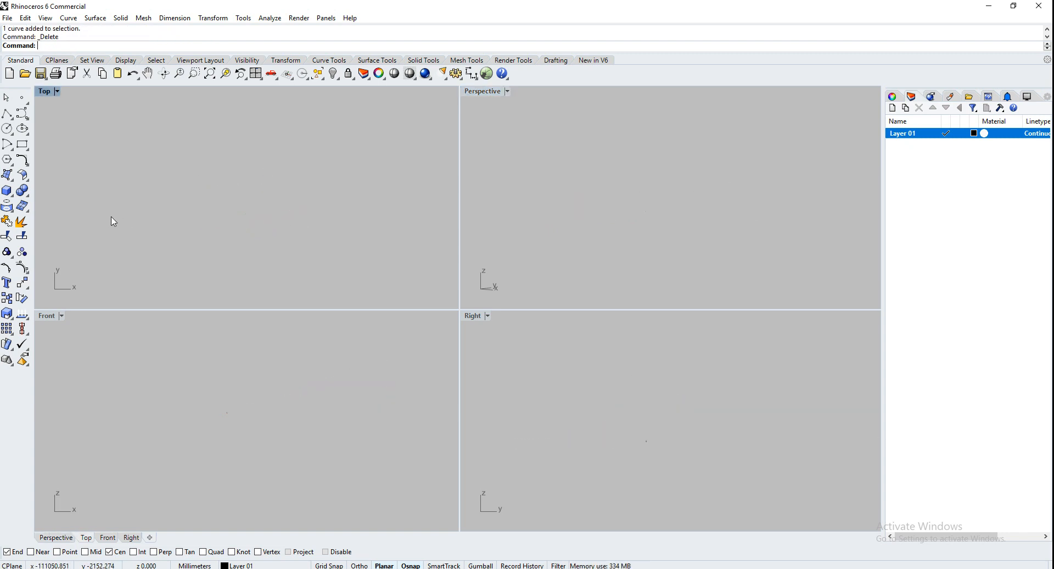
Step: Create a sphere in the Top view by picking its center and radius
click(7, 192)
click(54, 196)
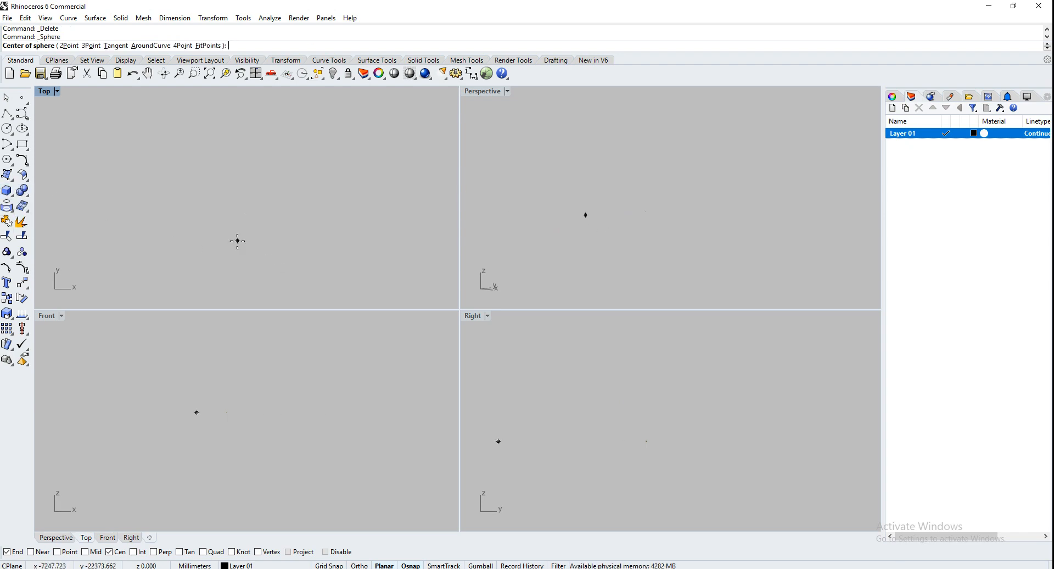
click(252, 211)
click(272, 232)
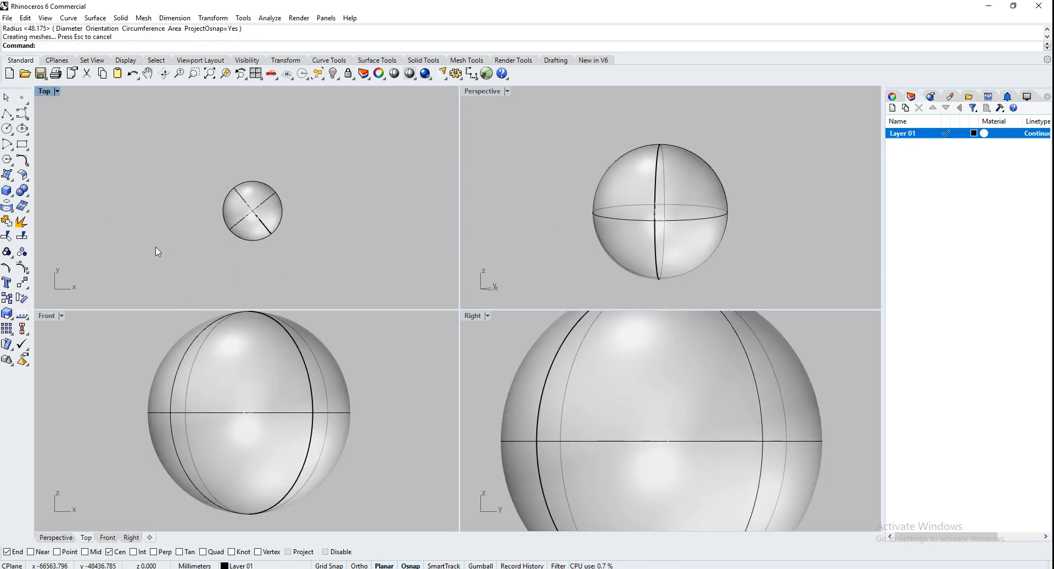
Step: Draw a single-segment diagonal polyline across the sphere's upper right portion in the Front view
click(7, 113)
scroll(198, 428, down, 4)
click(294, 402)
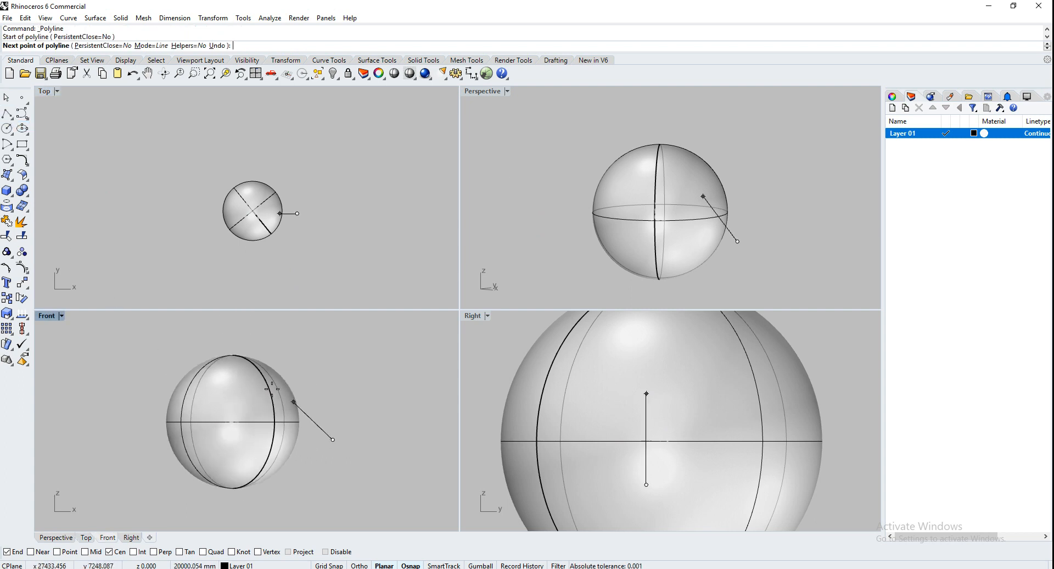
click(198, 334)
key(Return)
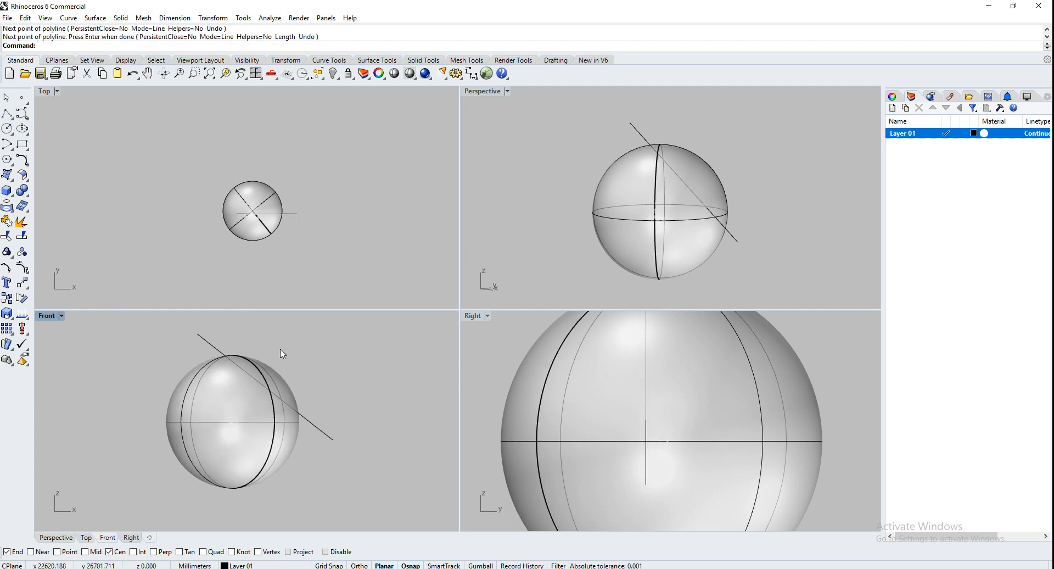
Step: Trim off the sphere's upper right cap with the diagonal line in the Front view, and delete the line
key(Return)
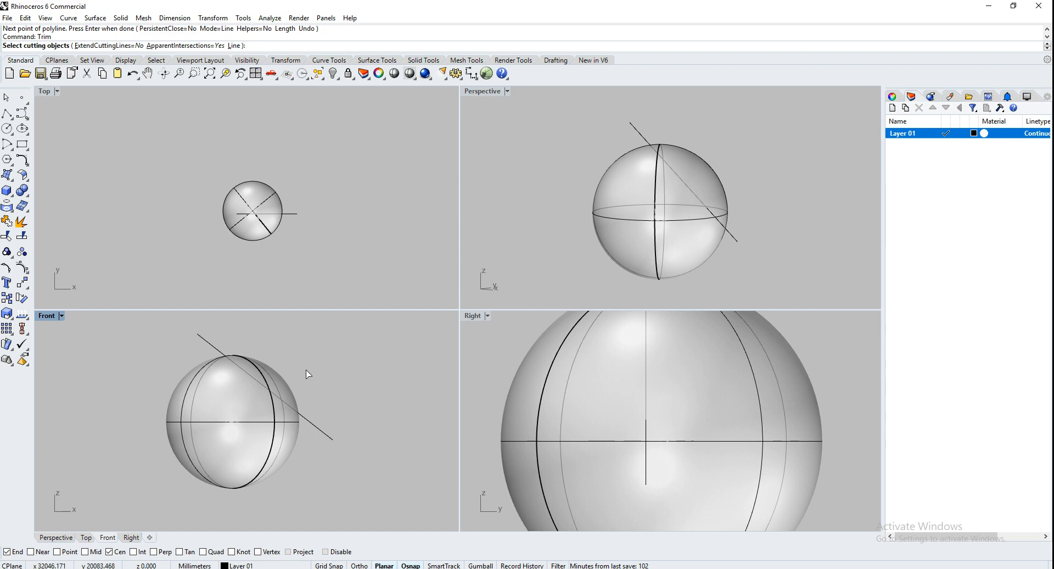
click(316, 430)
key(Return)
click(284, 389)
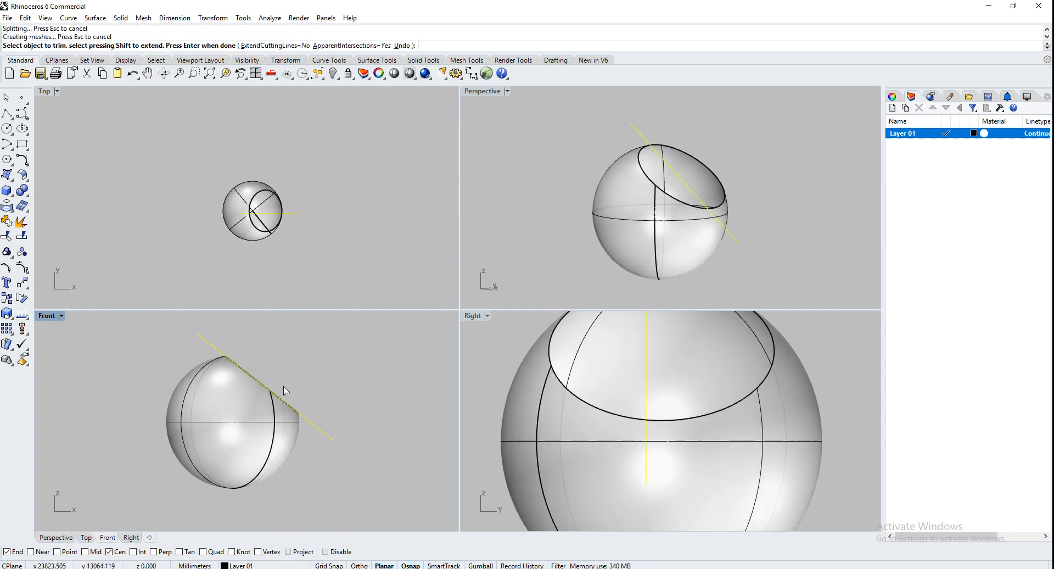
key(Return)
click(322, 431)
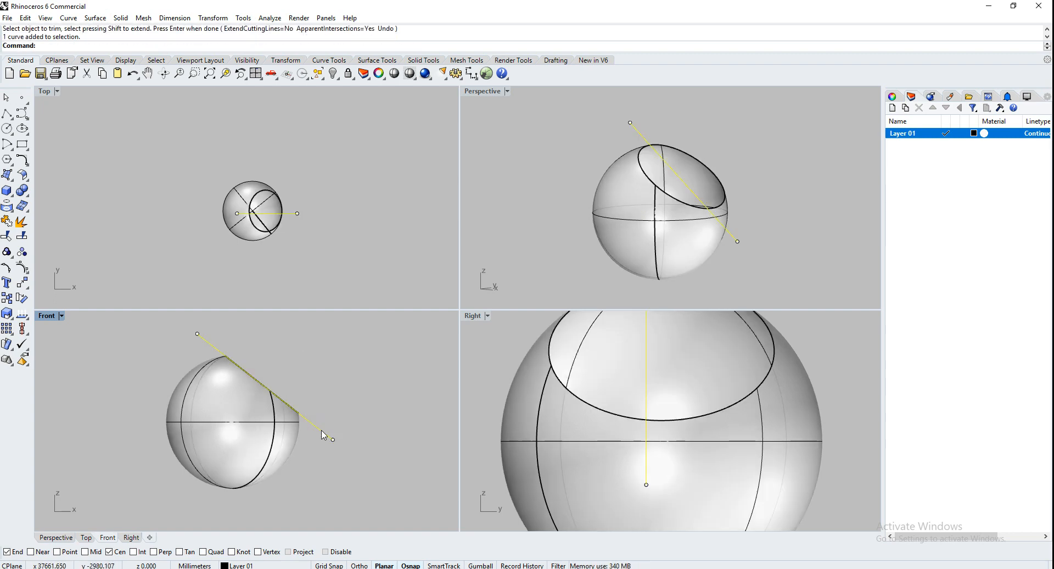
key(Delete)
Step: Move the trimmed sphere aside in the Perspective view and maximize that view on it
drag(706, 225, 524, 195)
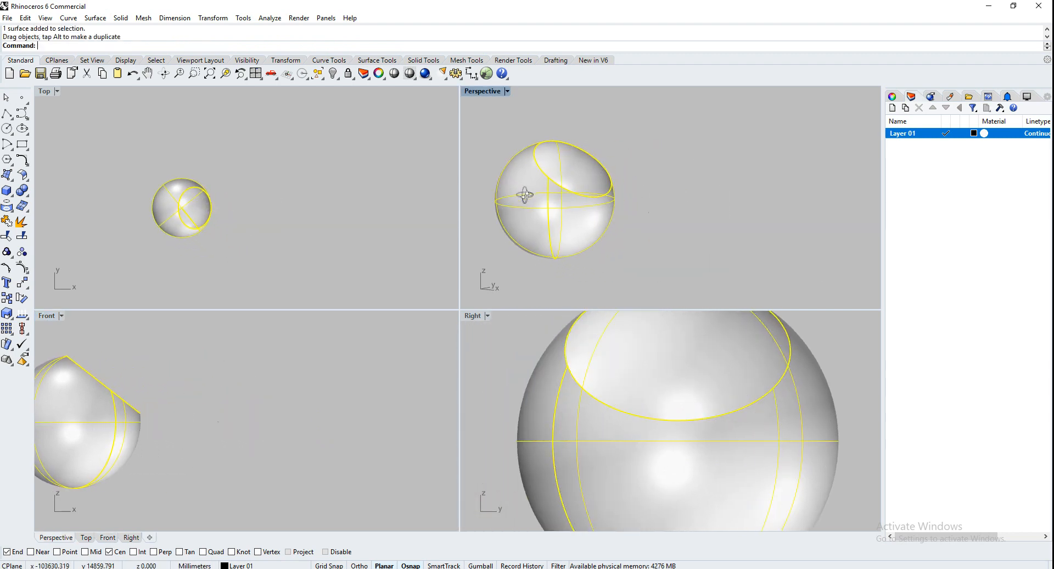
right_drag(524, 195, 626, 225)
double_click(482, 91)
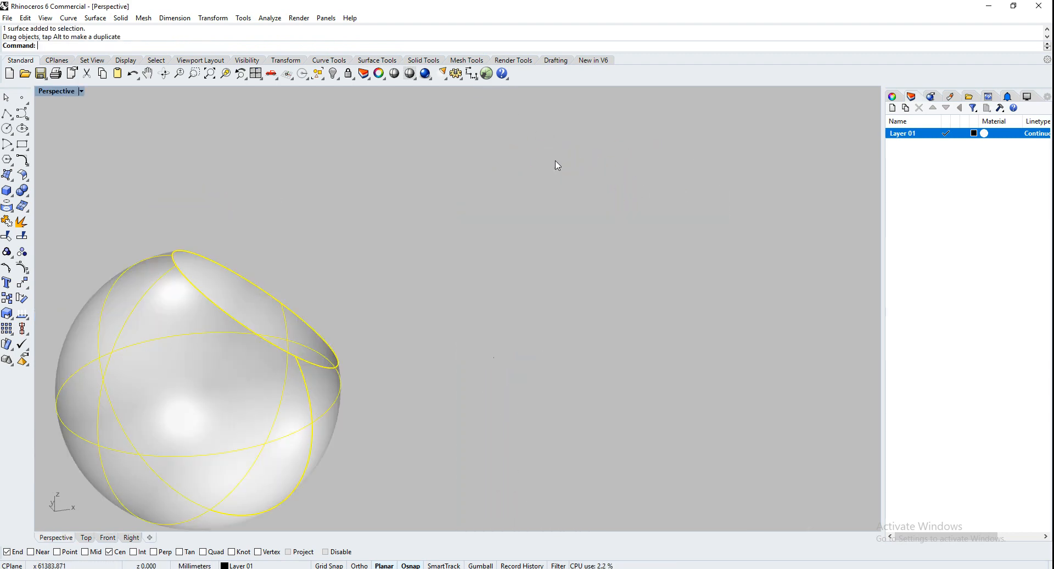
click(530, 332)
right_drag(328, 387, 731, 397)
right_drag(428, 332, 653, 320)
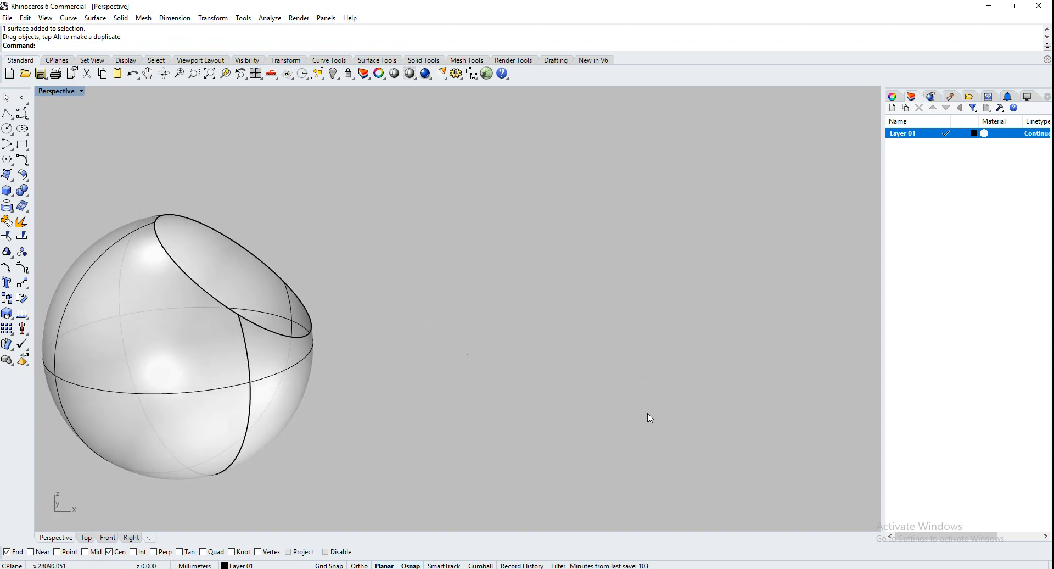
scroll(648, 413, down, 4)
scroll(341, 407, up, 4)
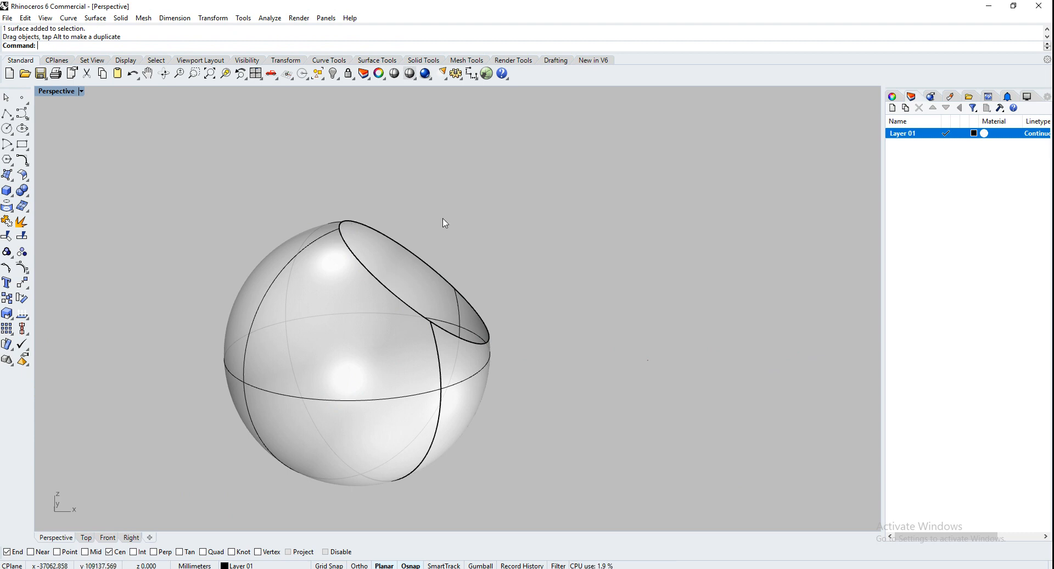
Step: Close the trimmed sphere's circular opening with a planar surface using PlanarSrf on its edge
text(PlanarSrf)
key(Return)
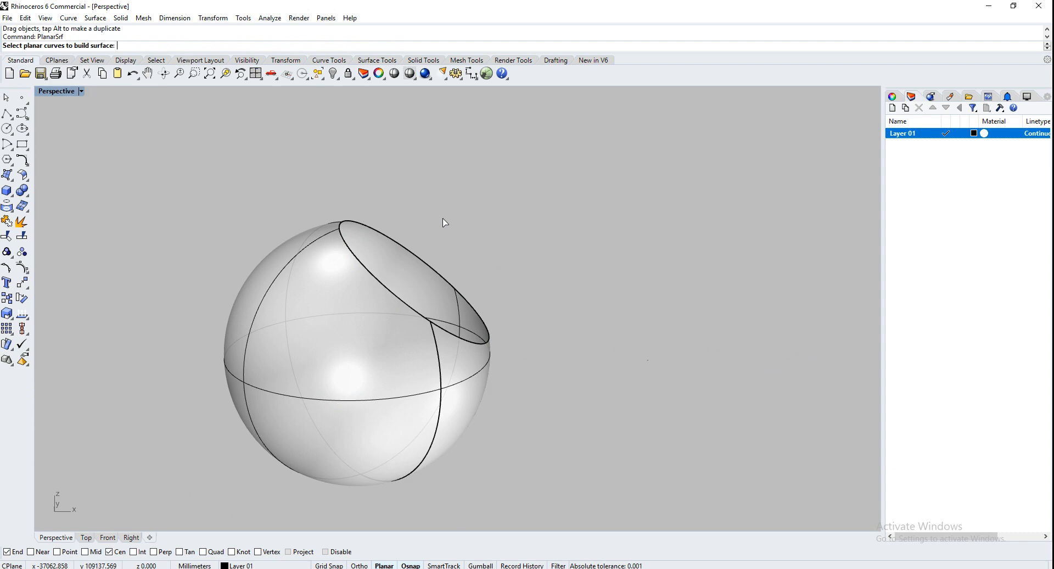
click(431, 272)
key(Return)
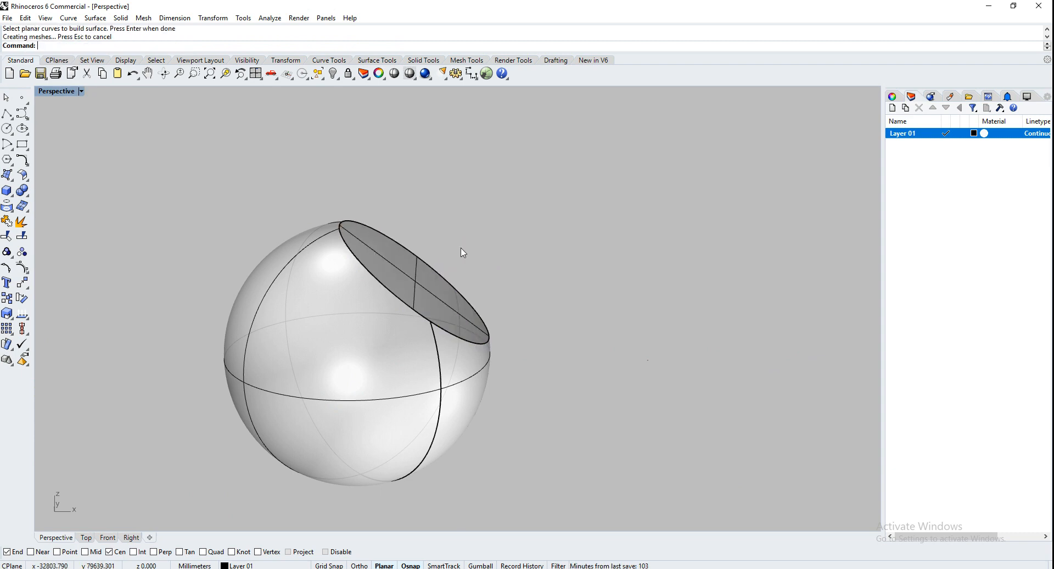
right_drag(529, 350, 456, 360)
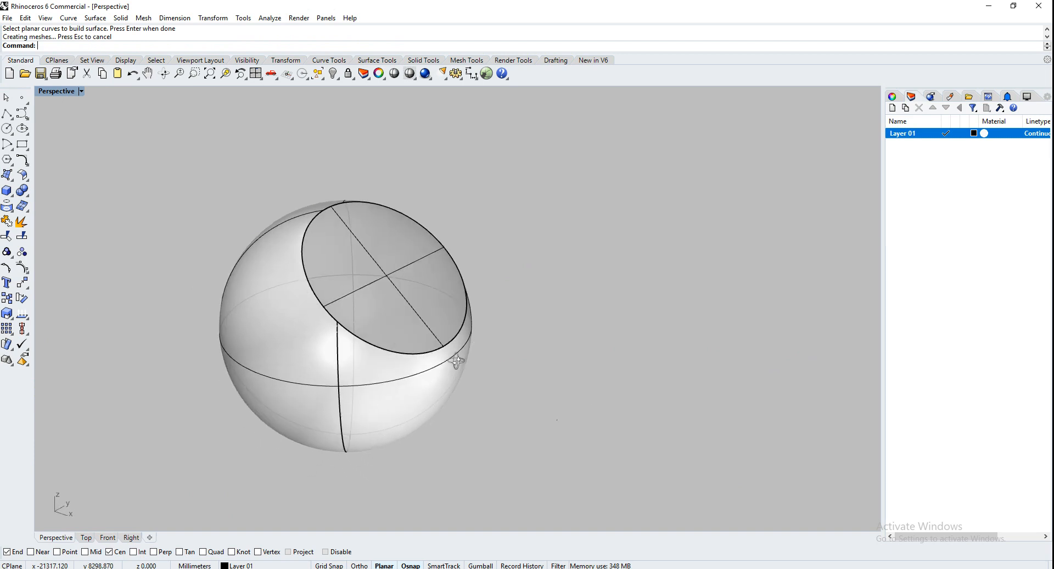
Step: Join the planar cap and the trimmed sphere into one polysurface
click(395, 269)
shift+click(295, 323)
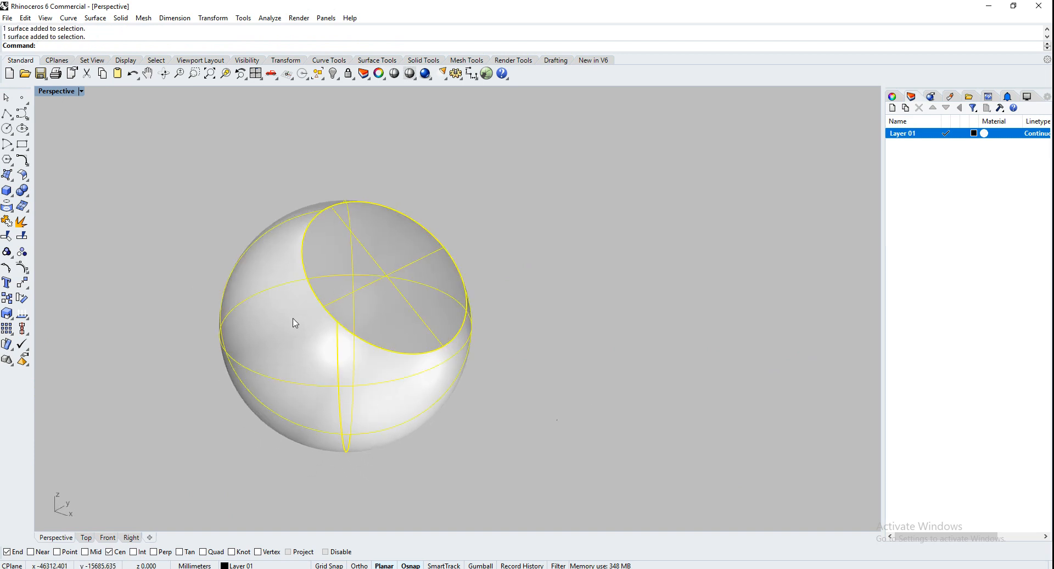
text(Join)
key(Return)
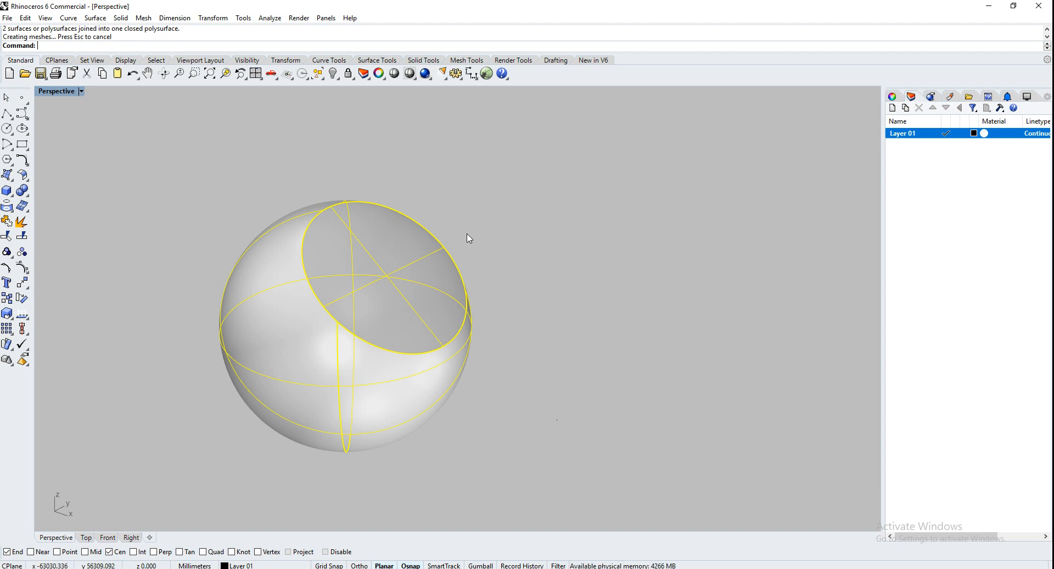
Step: Undo the join and the planar cap on the trimmed sphere
key(ctrl+z)
key(ctrl+z)
key(ctrl+z)
right_drag(353, 440, 388, 315)
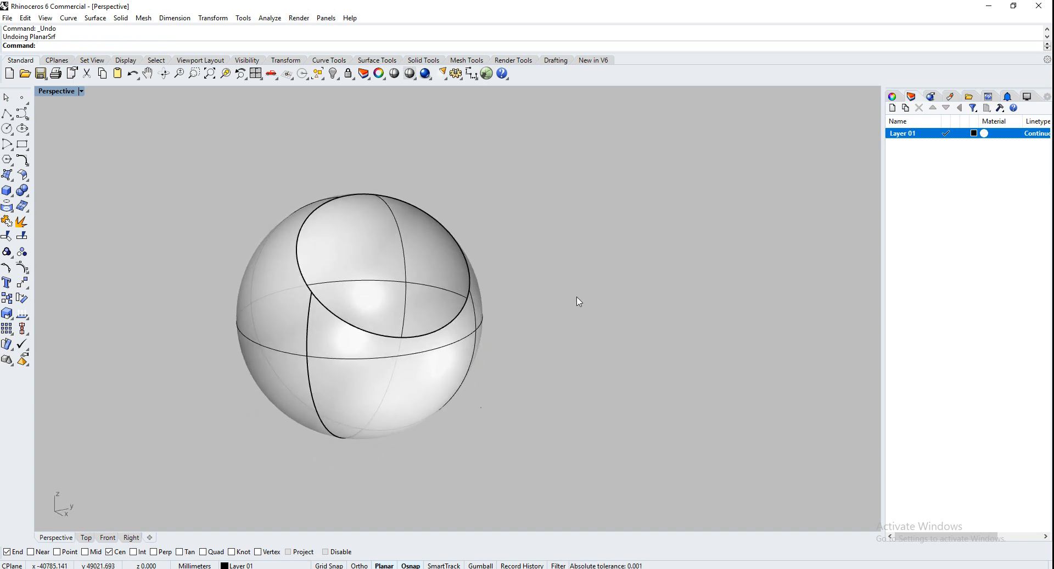
Step: Close the trimmed sphere's circular opening directly with the Cap command
key(Return)
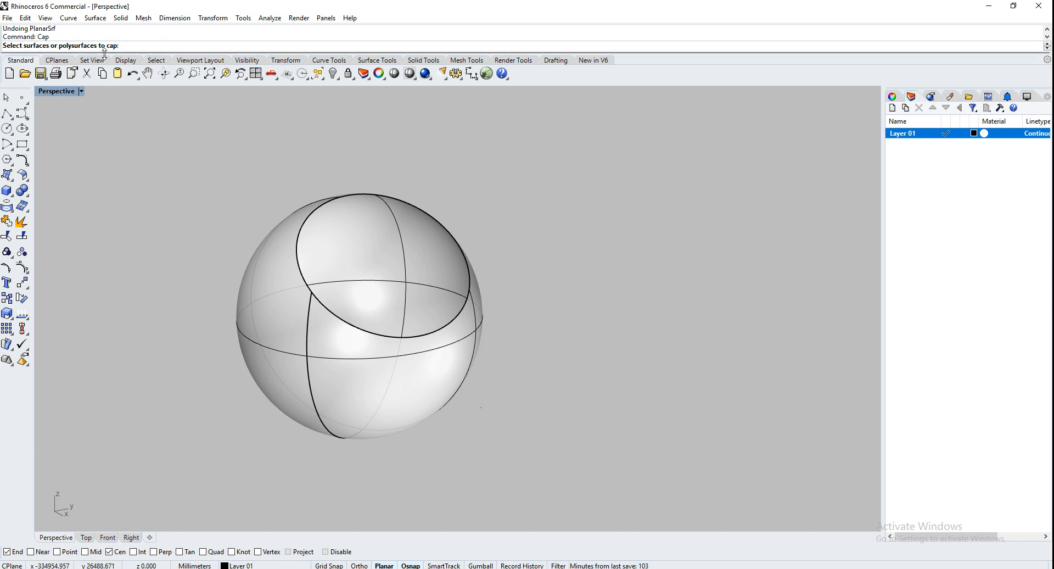
click(286, 318)
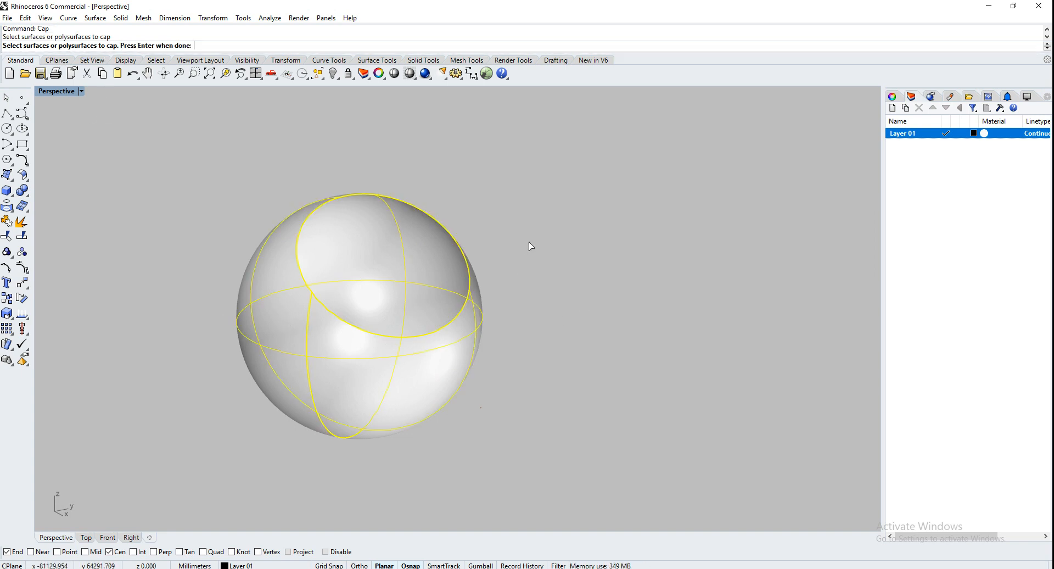
key(Return)
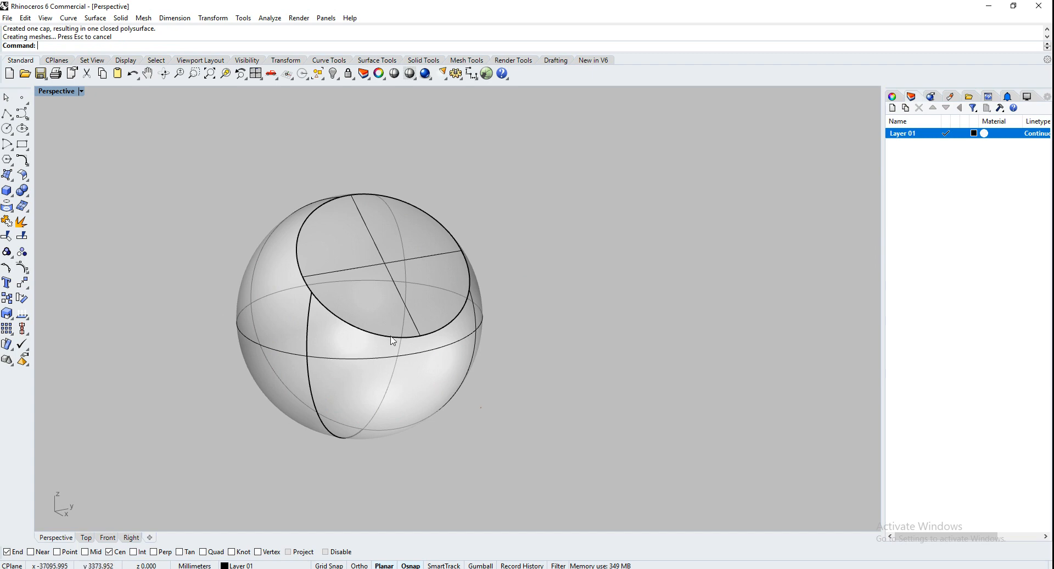
drag(353, 348, 560, 352)
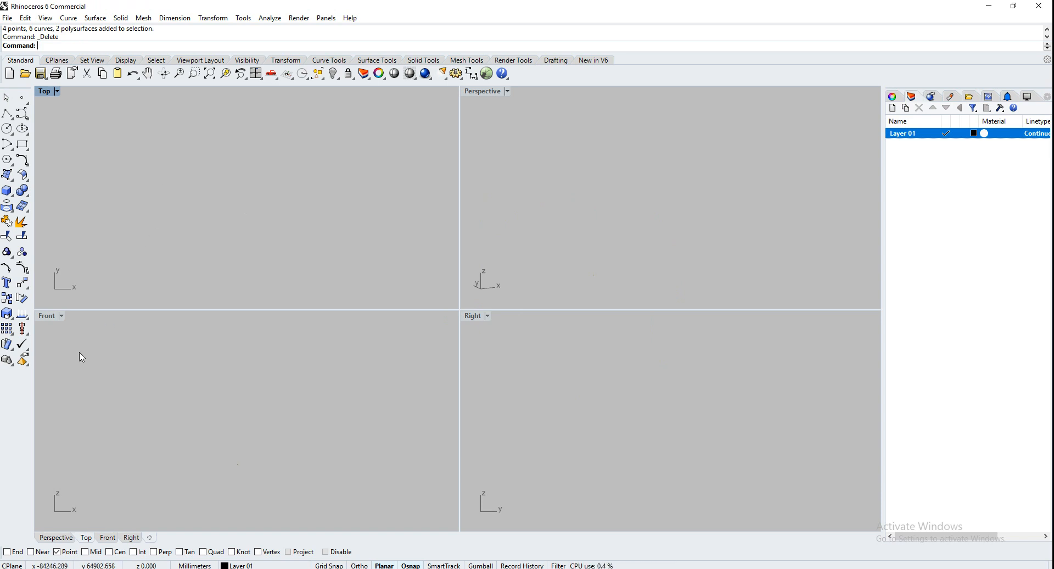
Step: Draw an open degree 3 control-point curve in the Front view as a vase profile with a narrow neck and bulging body
click(50, 325)
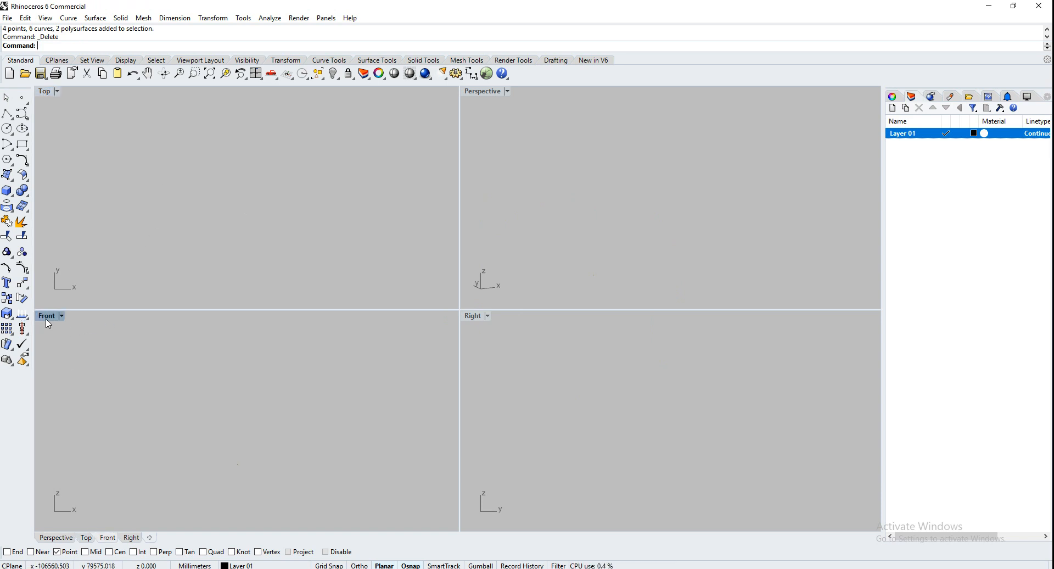
click(20, 115)
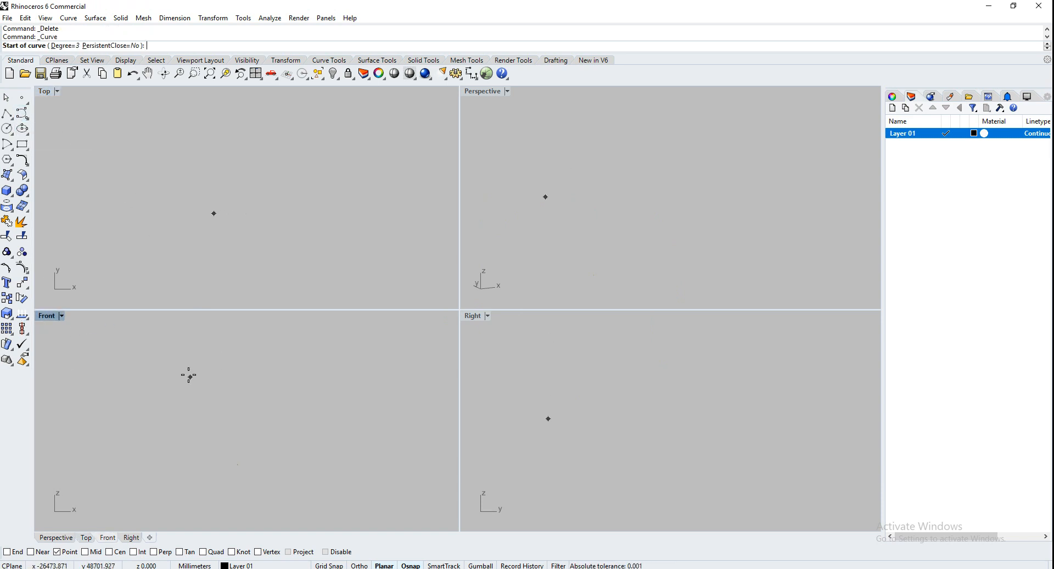
click(203, 344)
click(221, 372)
click(214, 393)
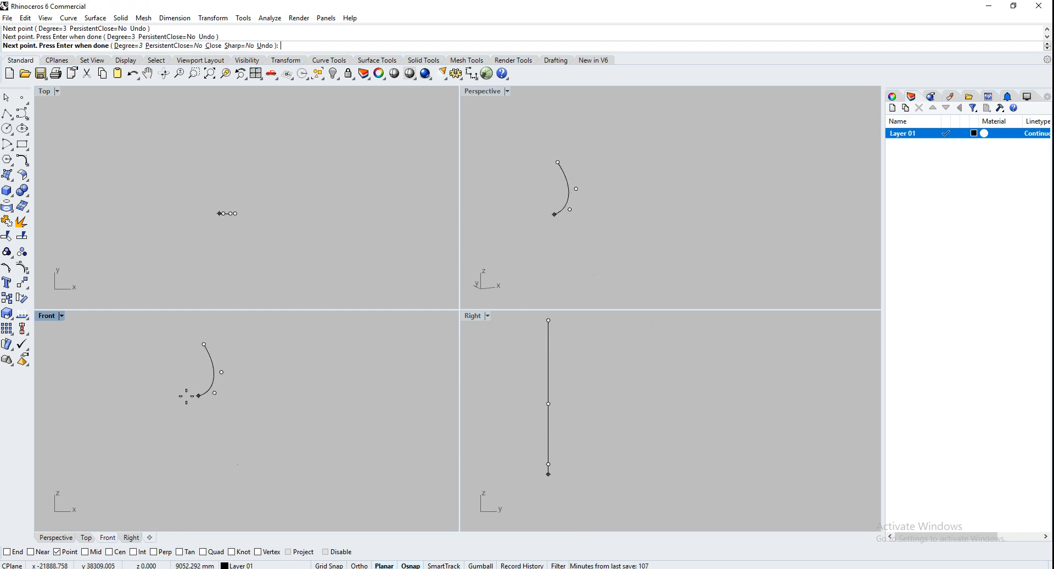
click(173, 399)
click(132, 417)
click(116, 455)
click(120, 486)
click(128, 502)
click(146, 515)
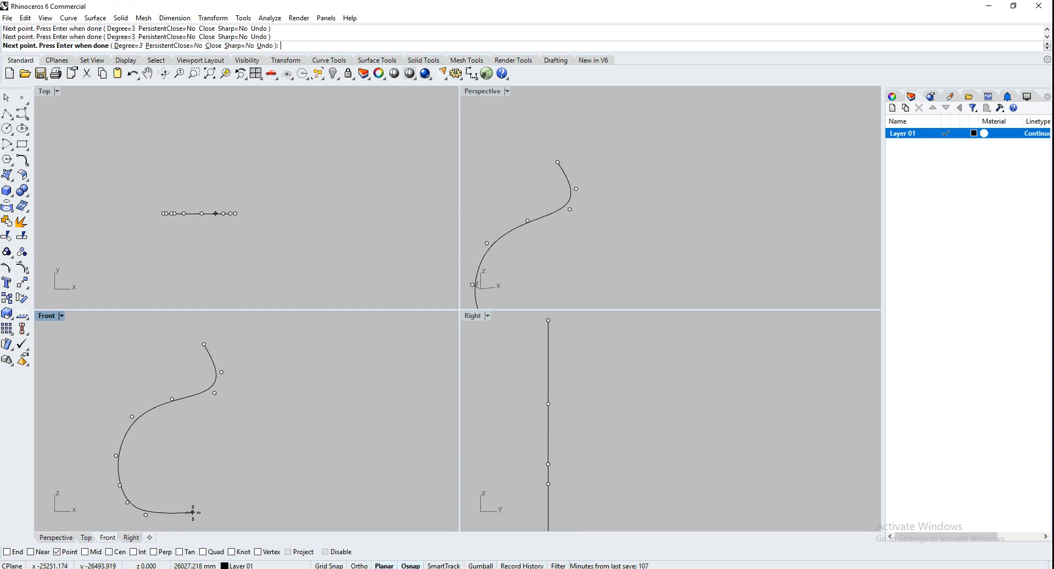
key(Return)
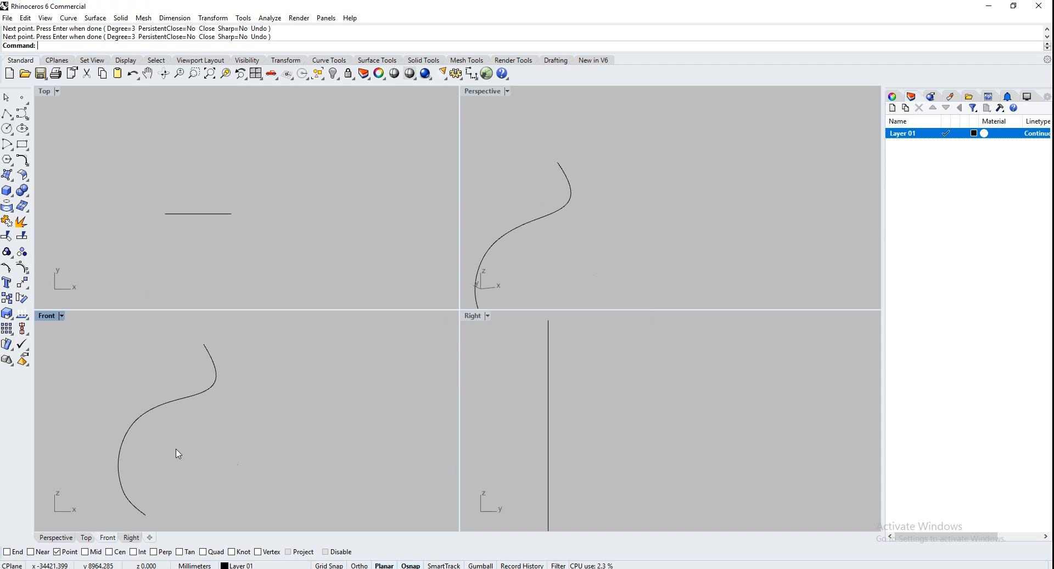
Step: Revolve the vase profile a full 360 degrees from start angle 0 about a vertical axis drawn beside it in the Front view
text(Revolve)
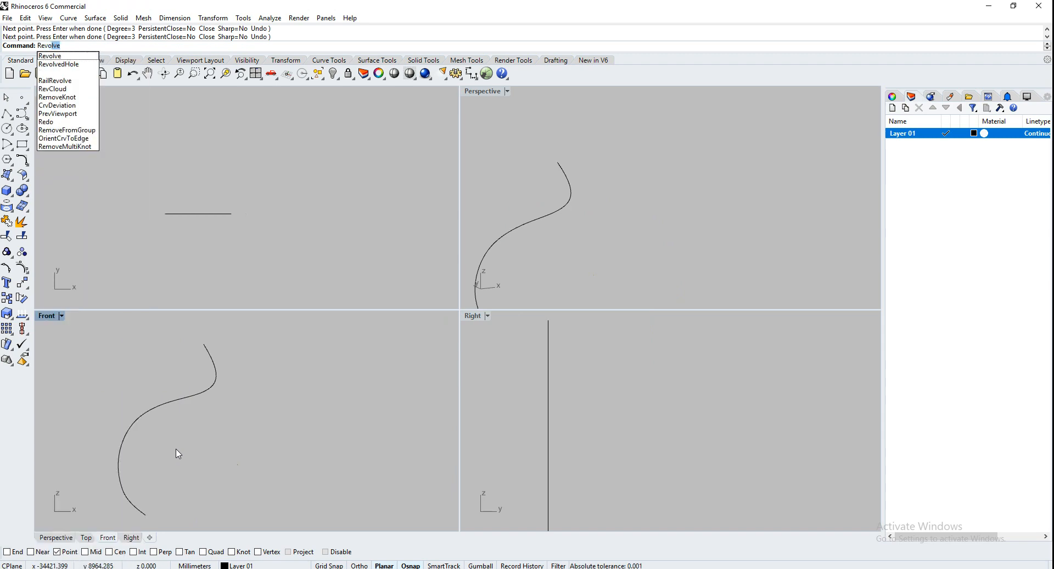
key(Return)
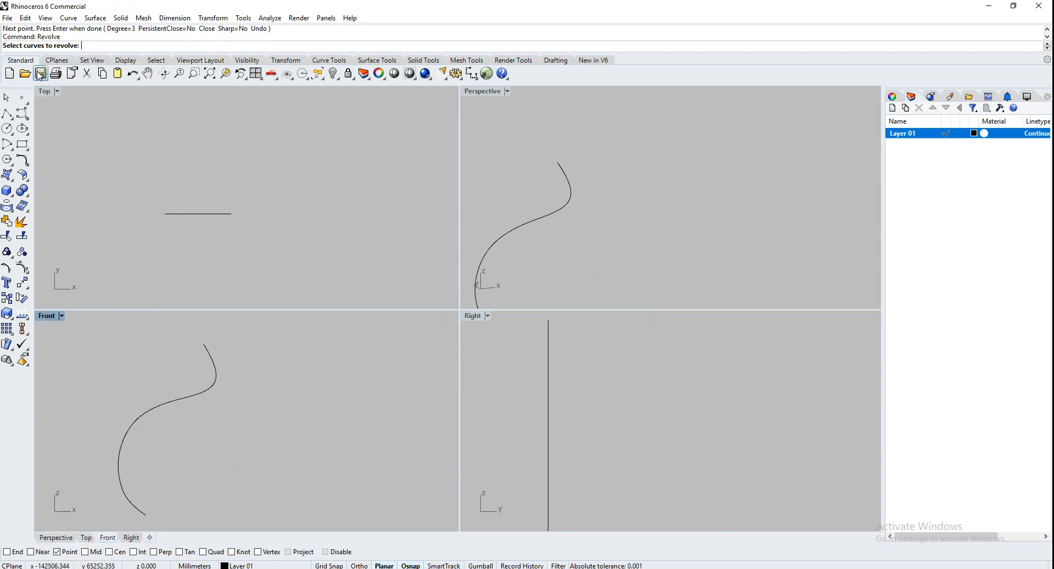
click(159, 410)
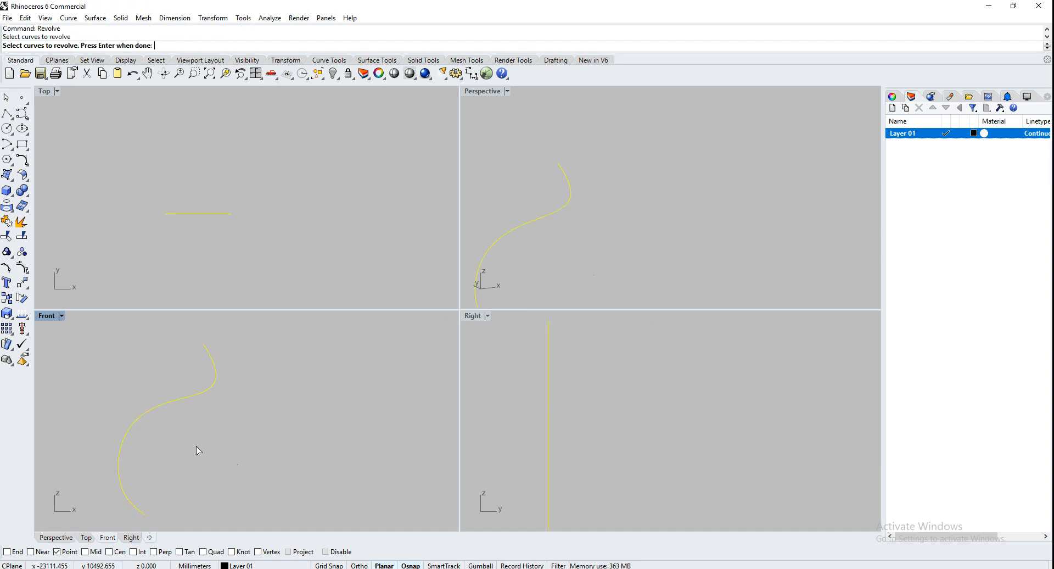
key(Return)
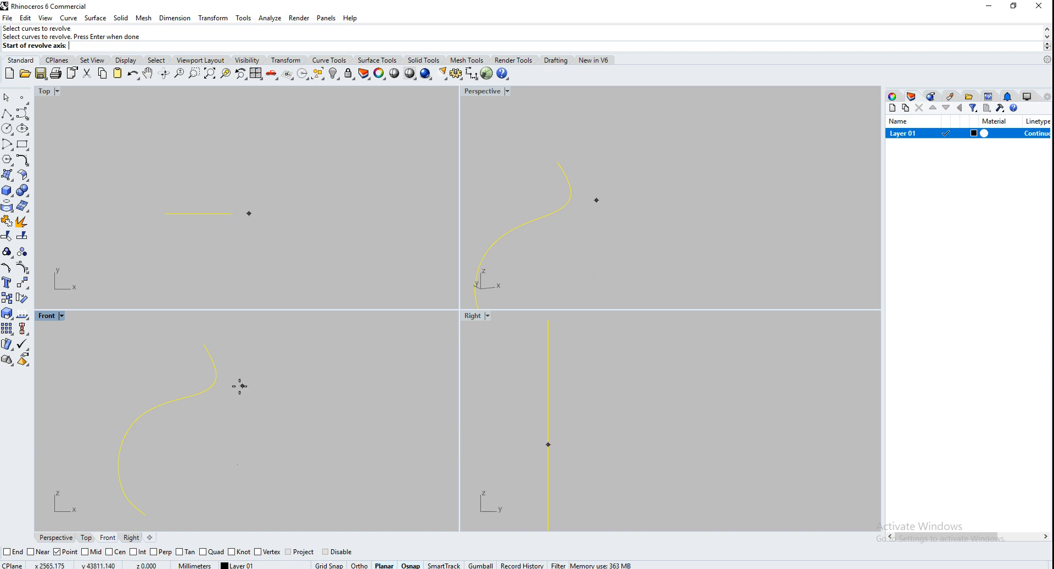
click(251, 341)
key(F8)
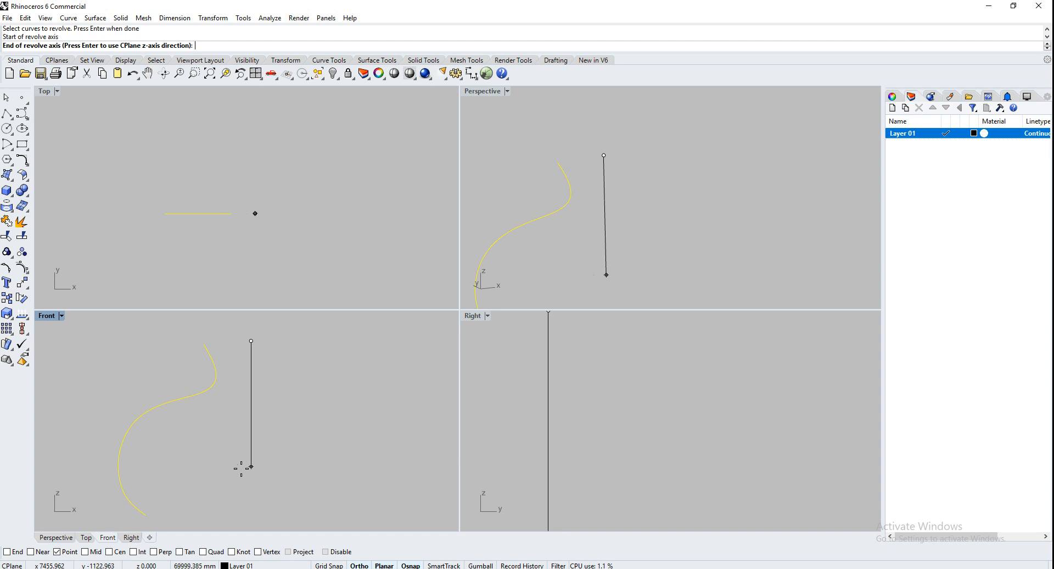
click(249, 521)
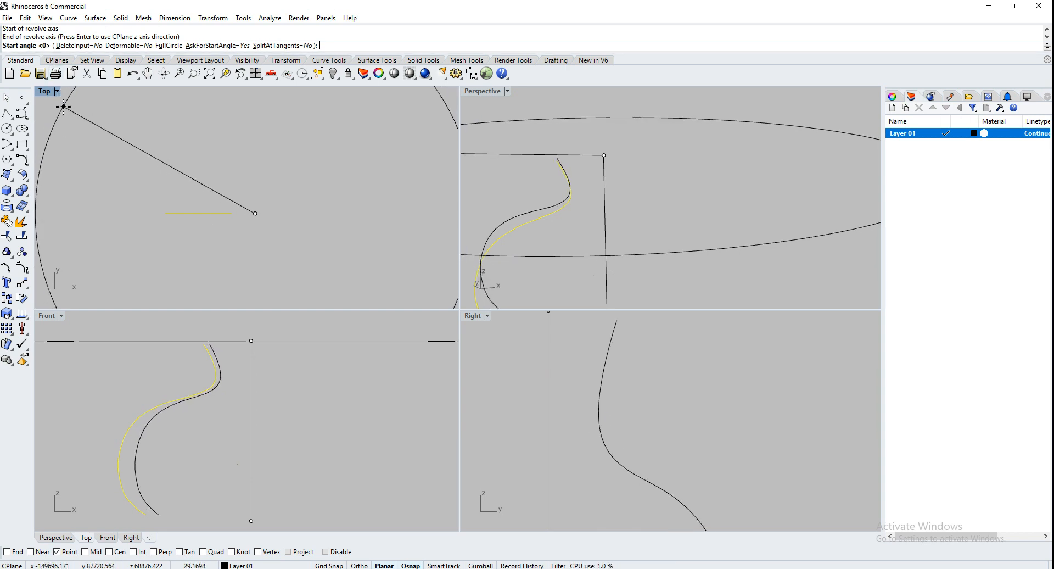
key(Return)
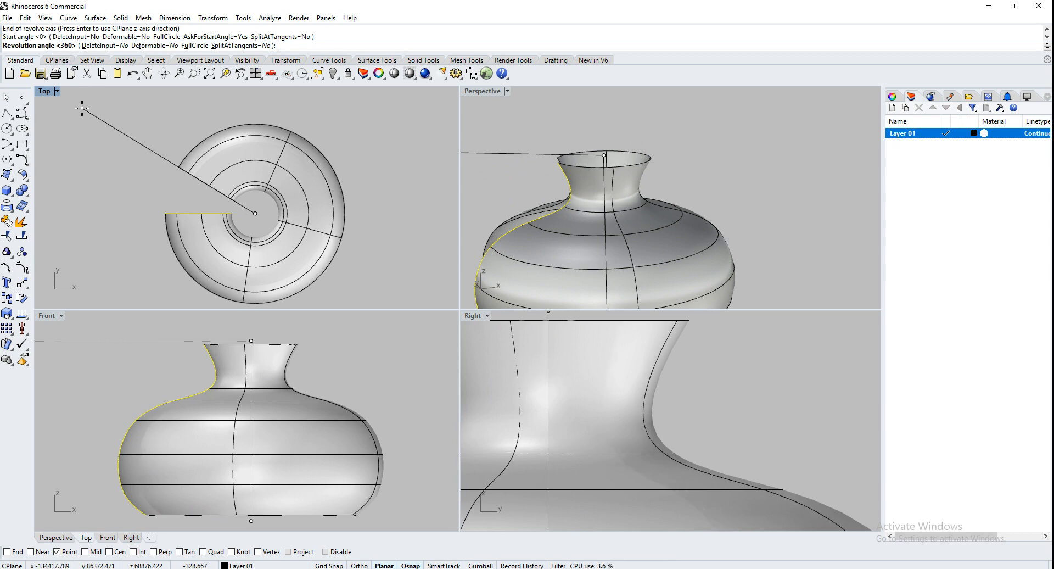
key(Return)
scroll(617, 217, down, 5)
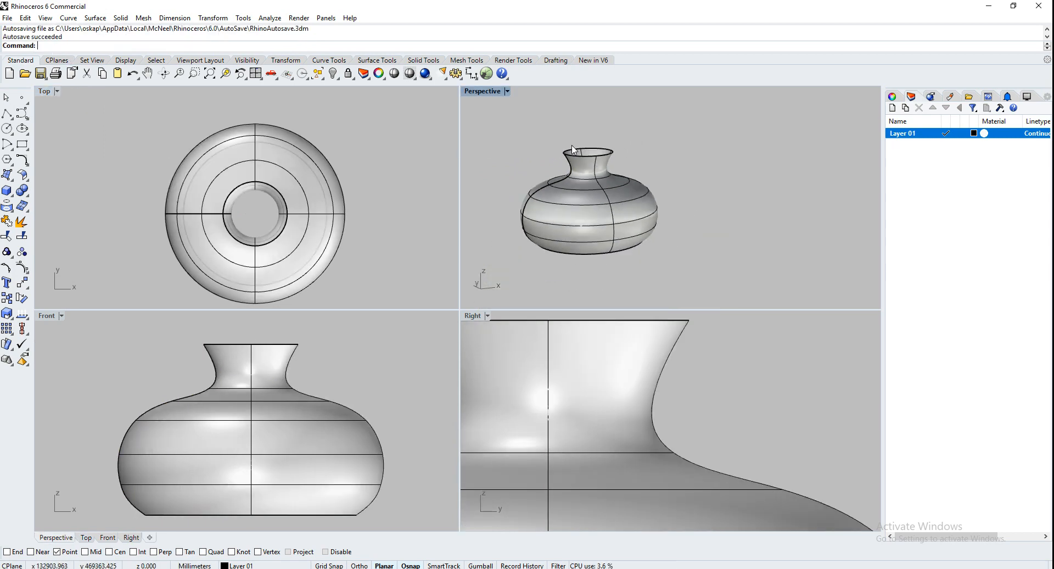
Step: Set the Front view to Wireframe display and show the vase profile curve's control points
click(45, 317)
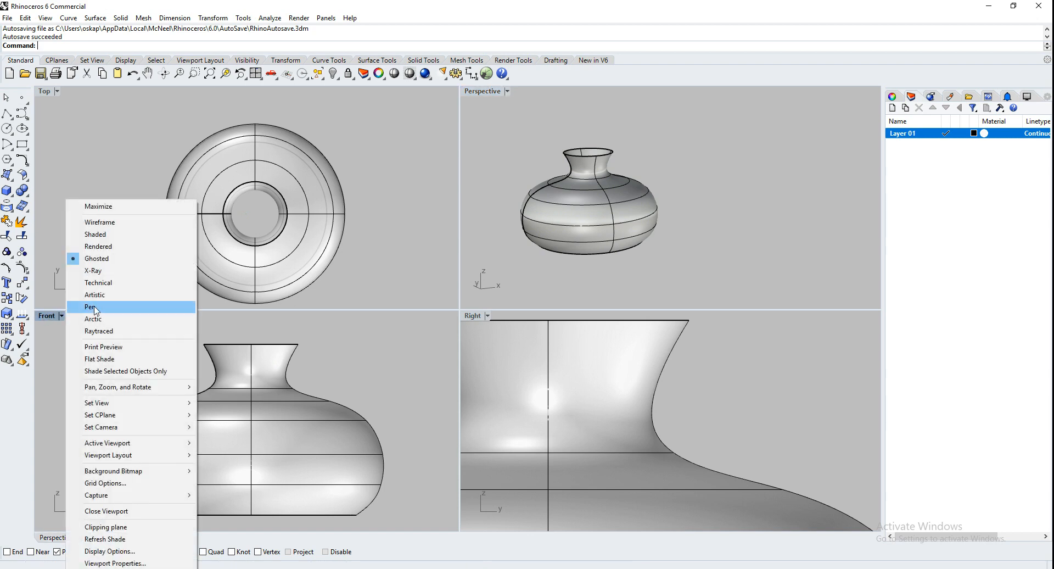
click(104, 224)
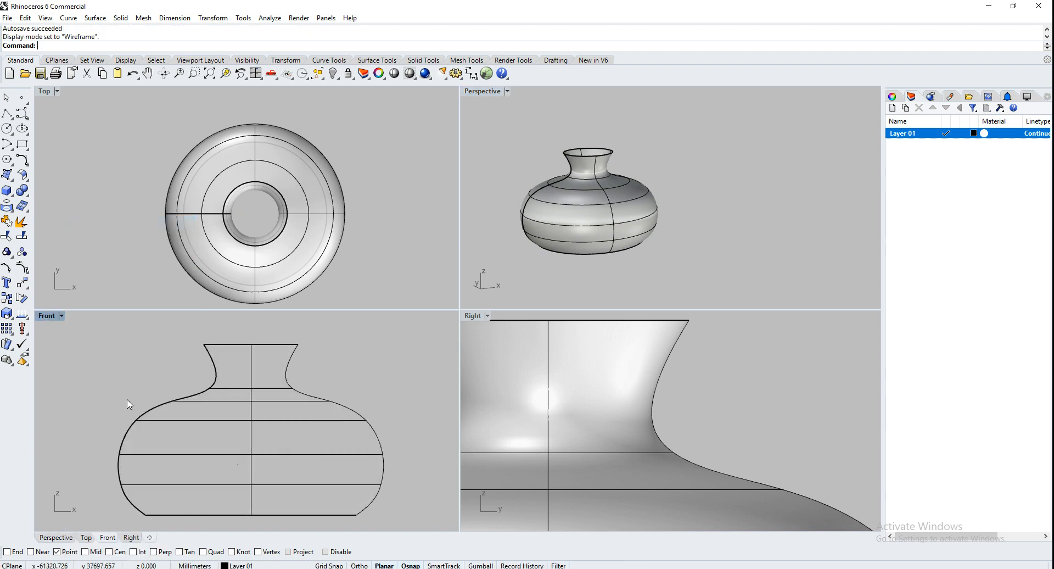
click(131, 437)
click(152, 468)
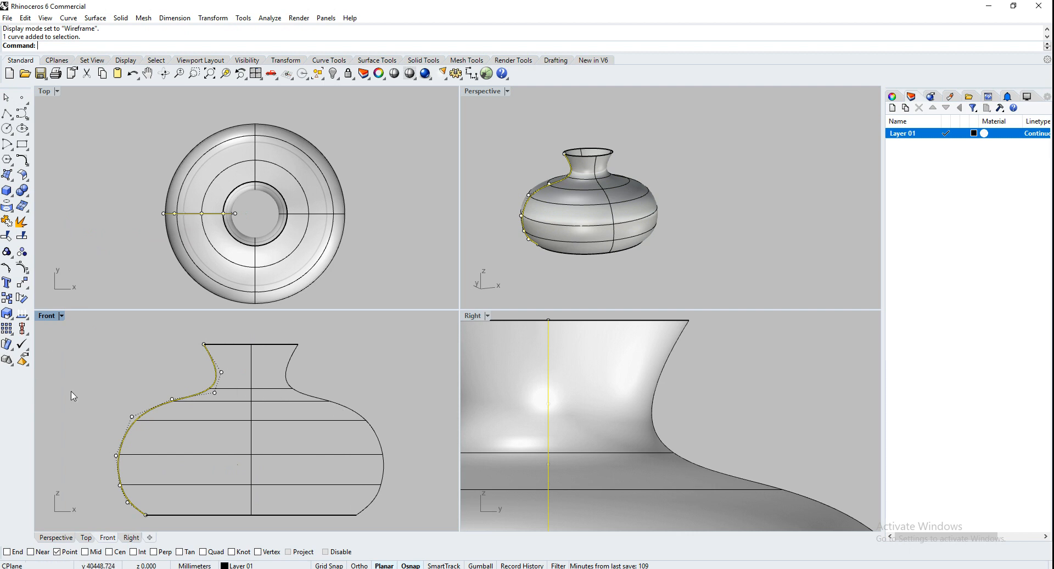
Step: Draw a second open, wavy degree 3 control-point curve beside the vase in the Front view
scroll(70, 395, down, 4)
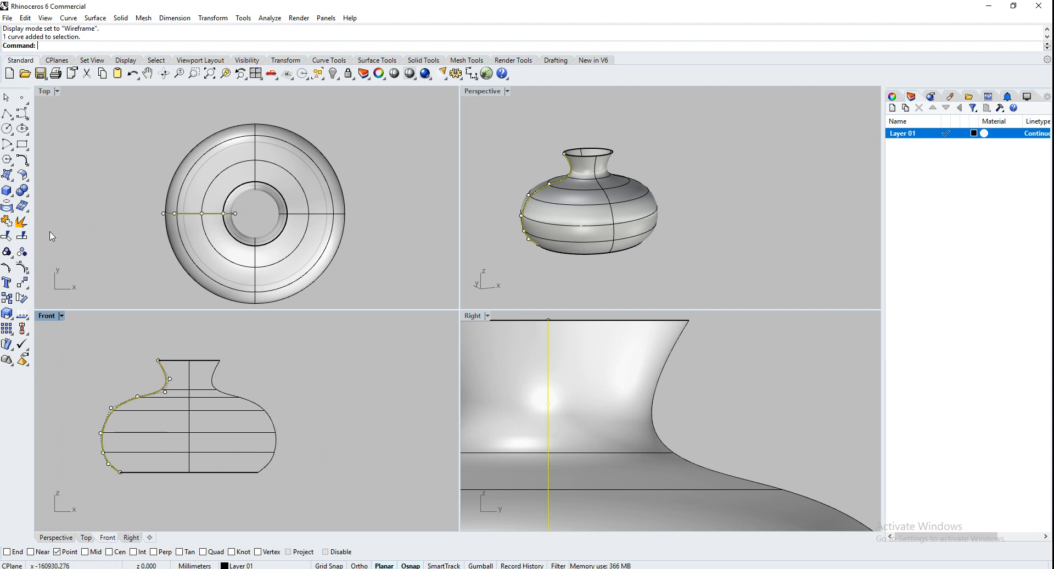
click(22, 113)
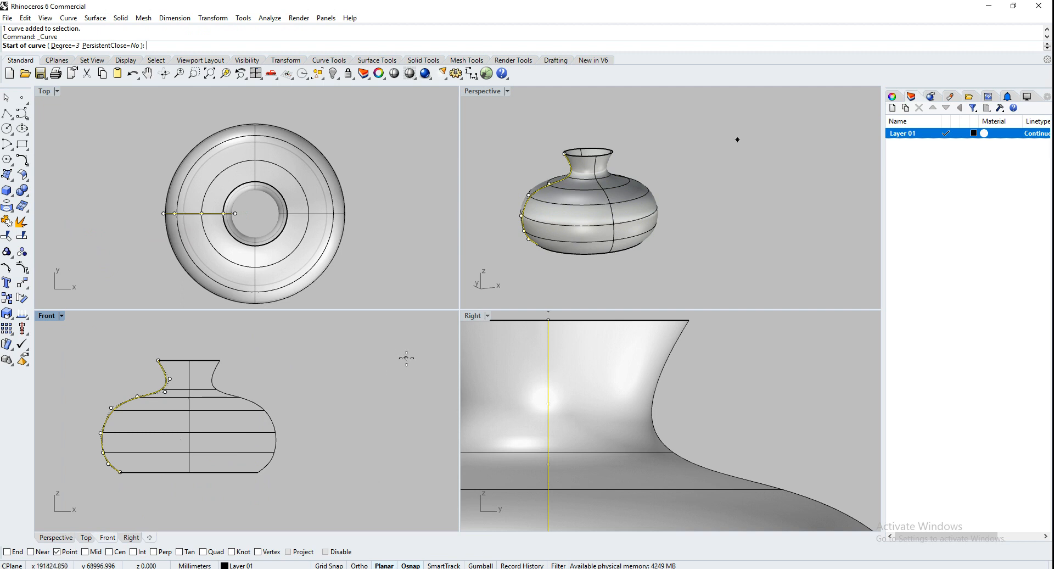
click(406, 358)
click(355, 367)
click(360, 404)
click(381, 420)
click(381, 443)
click(367, 453)
click(343, 463)
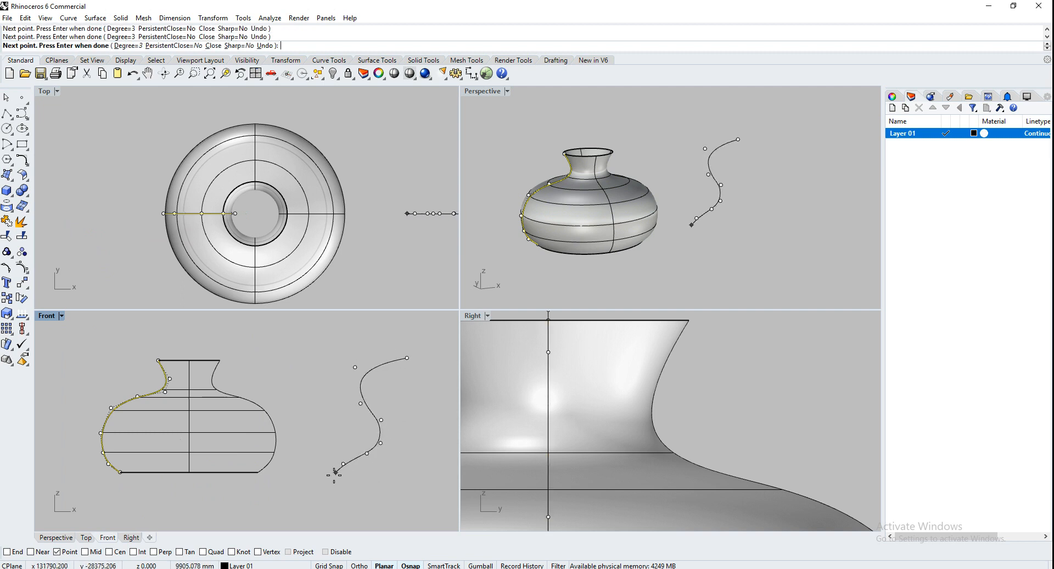
click(341, 493)
right_click(380, 502)
Step: Start Revolve on the wavy curve and define a slightly tilted revolve axis beside it in the Front view
right_drag(391, 456, 342, 451)
click(342, 446)
text(E)
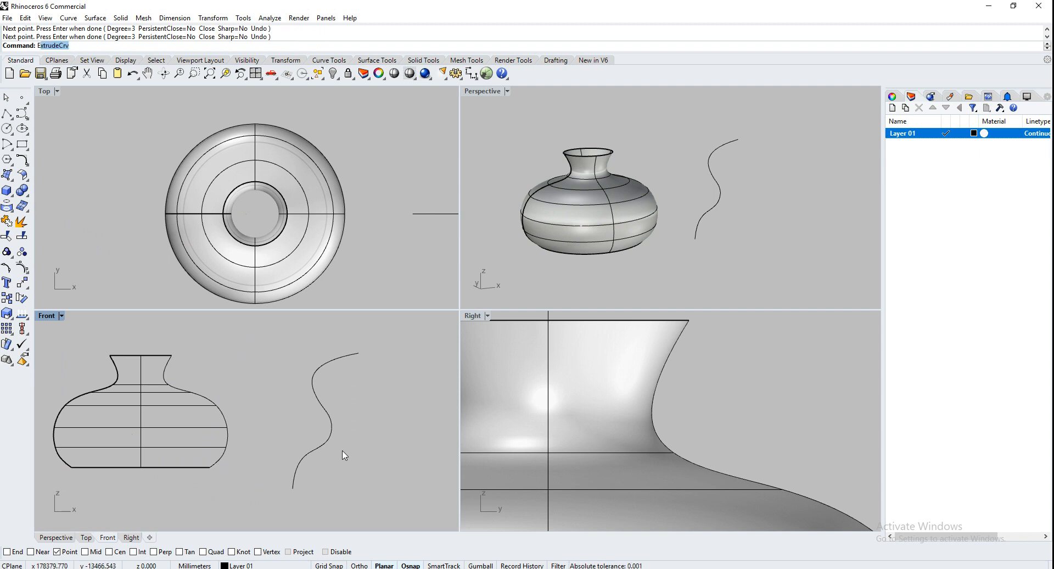
key(BackSpace)
text(Rev)
key(Return)
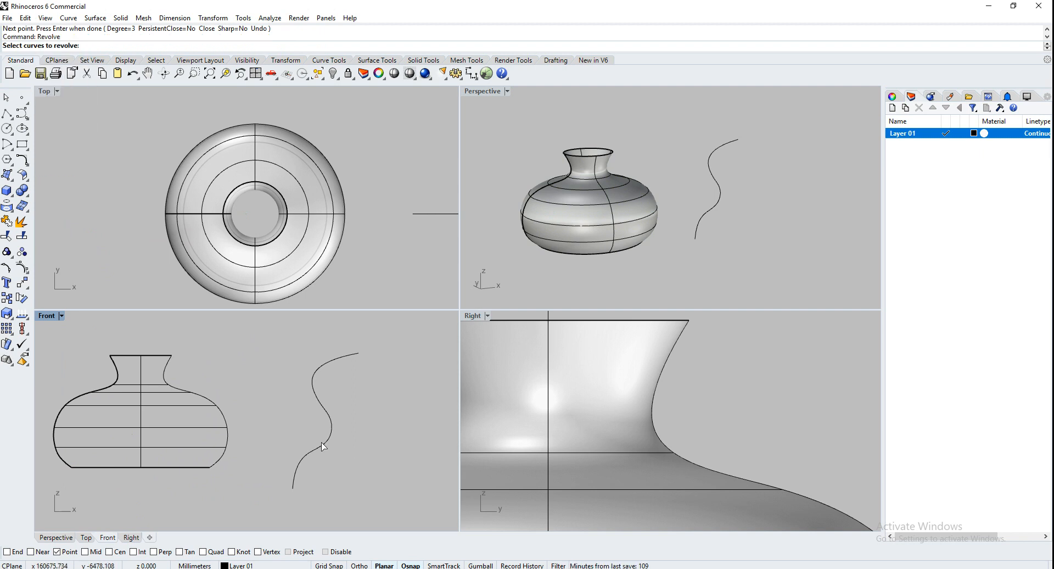
click(322, 444)
key(Return)
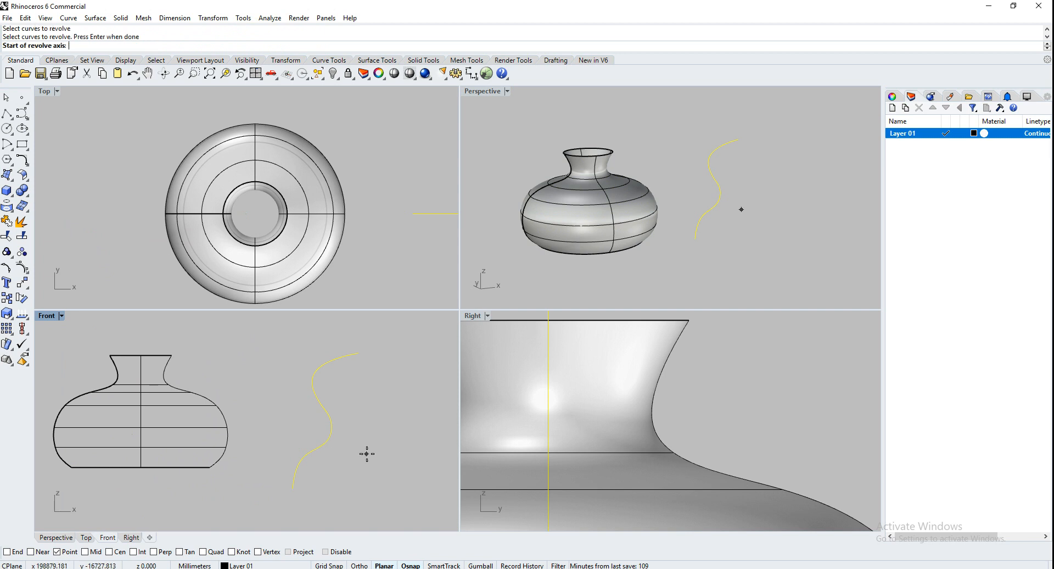
click(367, 344)
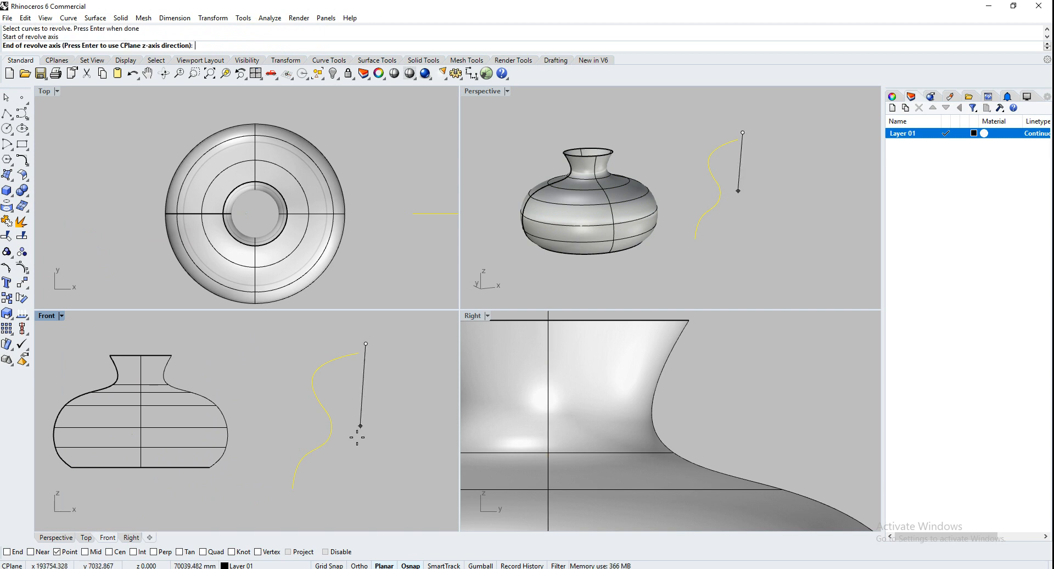
click(345, 512)
Step: Pick a nonzero start angle and a revolution angle of about 110 degrees in the Top view to create a partial revolved surface
scroll(198, 217, down, 4)
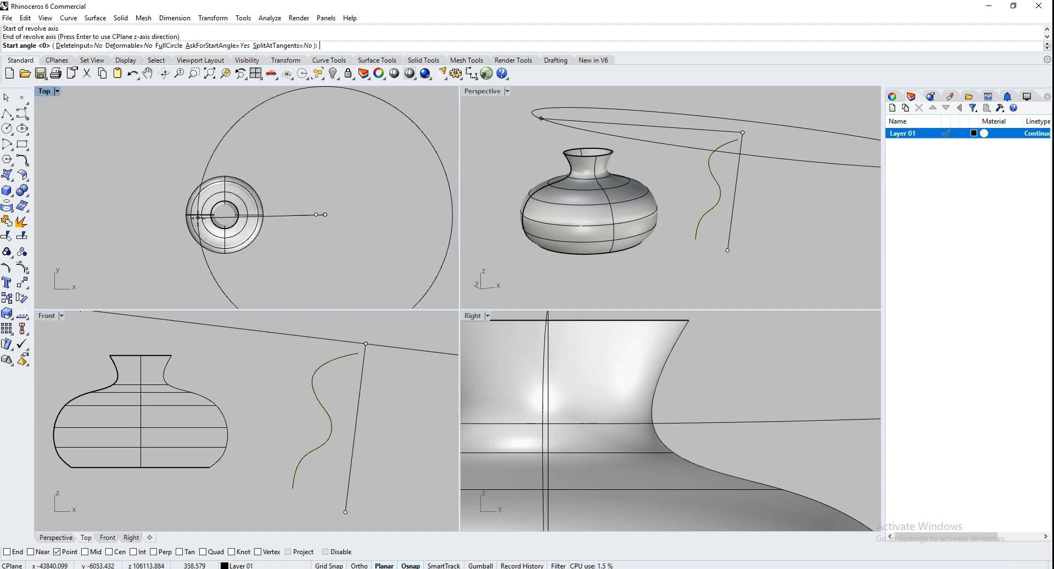
scroll(327, 217, up, 5)
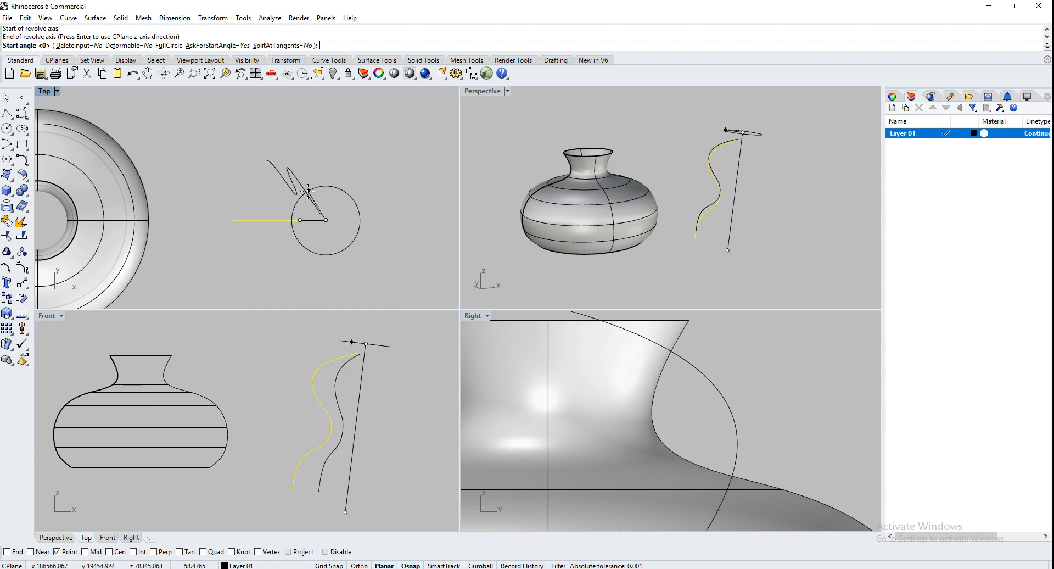
click(301, 196)
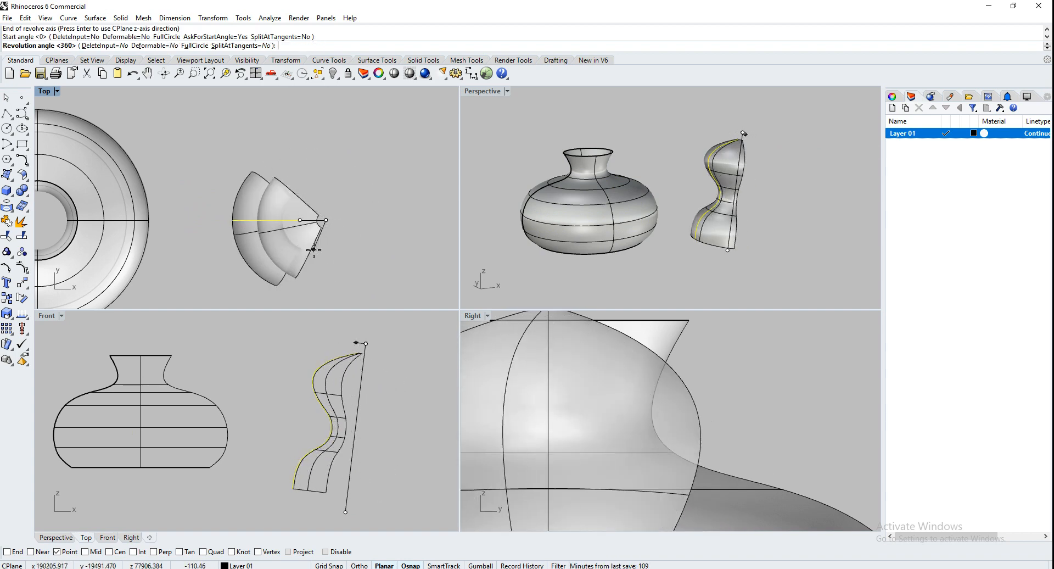
click(317, 257)
click(747, 295)
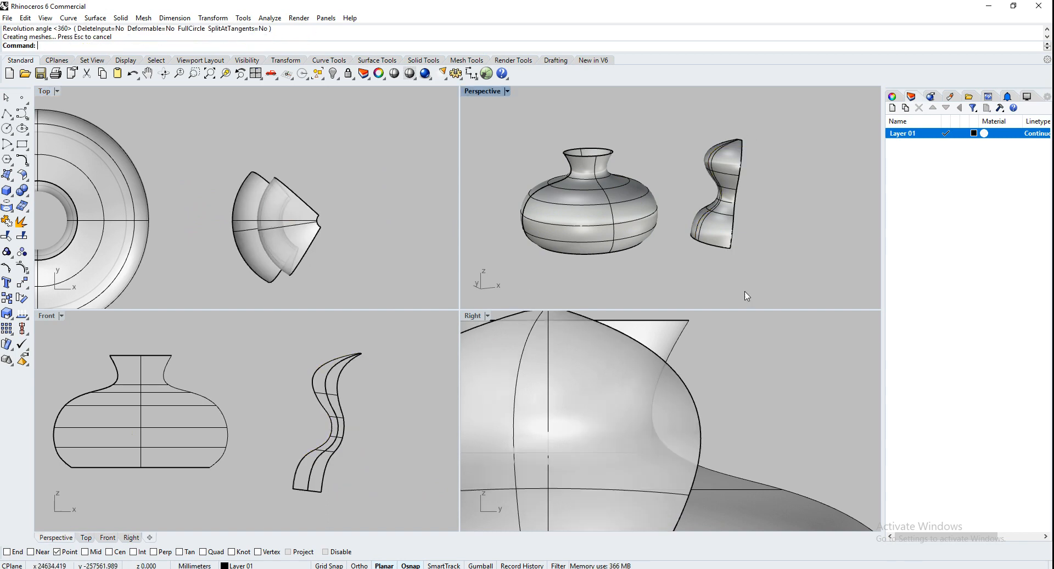
mouse_move(736, 305)
right_down()
mouse_move(714, 241)
mouse_move(566, 225)
mouse_move(513, 240)
mouse_move(1006, 236)
mouse_move(873, 221)
mouse_move(712, 248)
mouse_move(776, 270)
mouse_move(719, 189)
mouse_move(701, 253)
mouse_move(670, 267)
right_up()
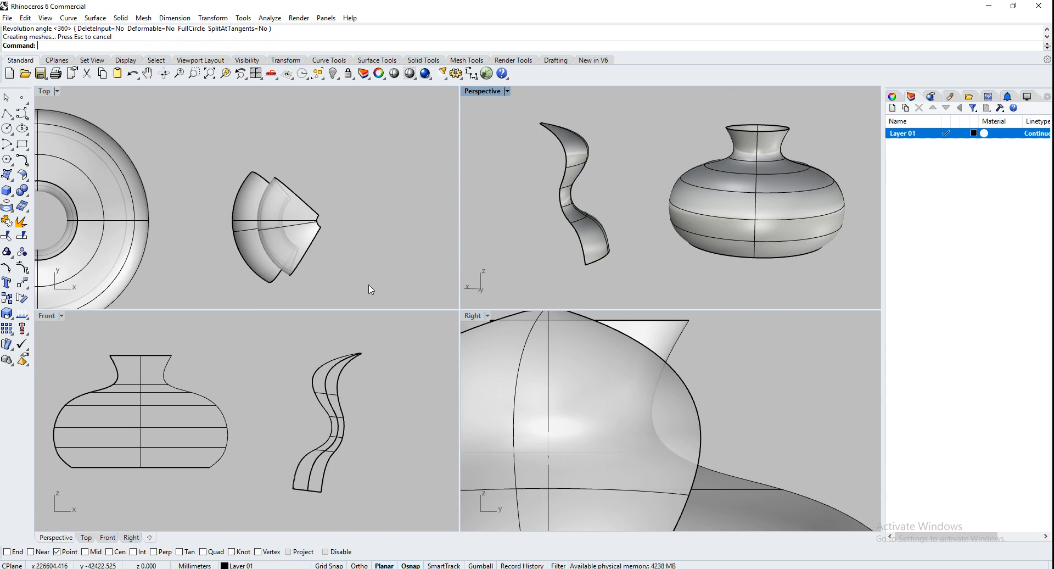
Step: Delete the vase, the partial revolved surface and their profile curves
scroll(373, 195, down, 3)
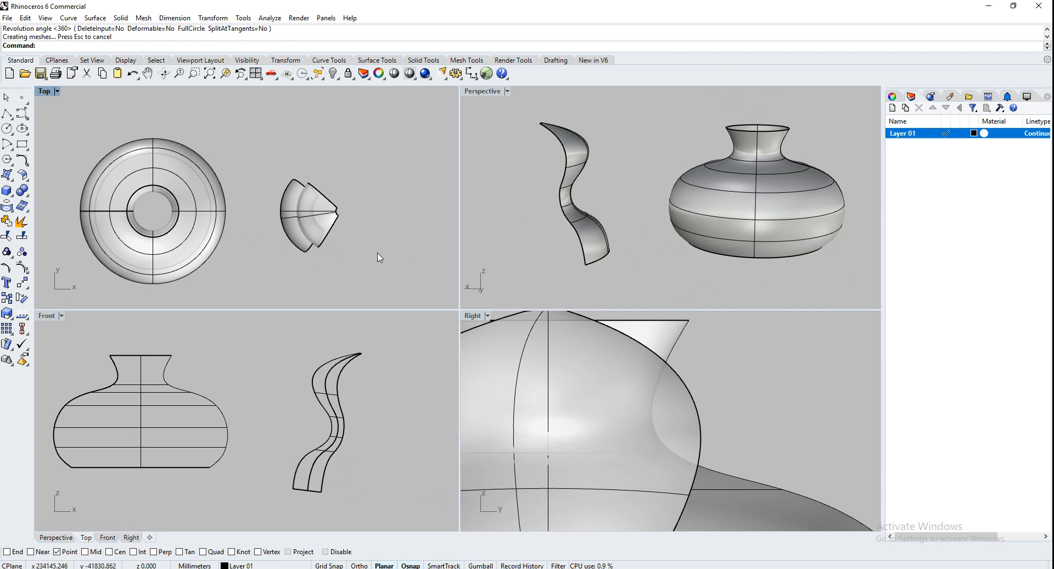
mouse_move(379, 258)
mouse_down()
mouse_move(115, 170)
mouse_move(65, 132)
mouse_up()
key(Delete)
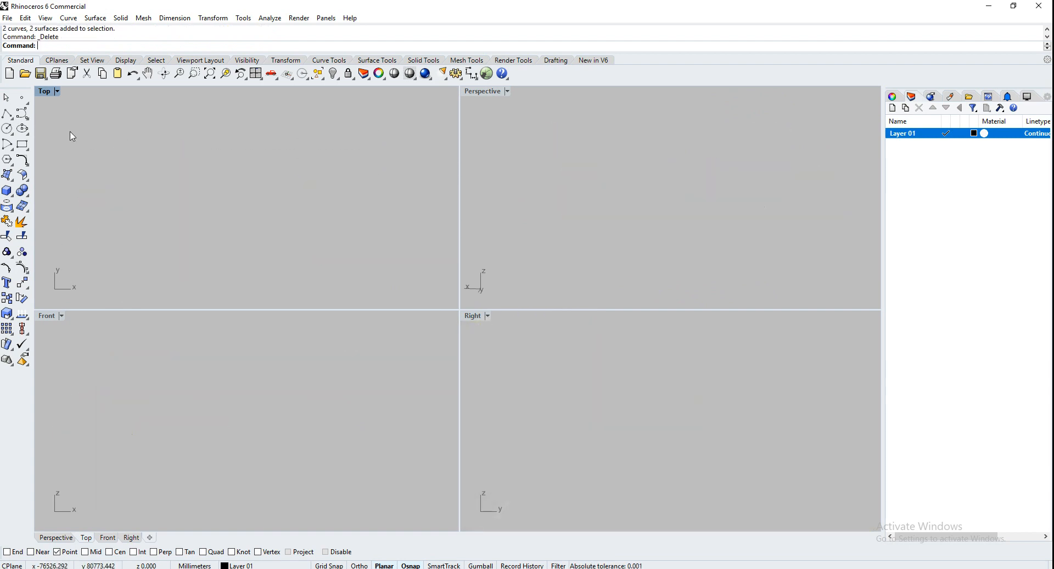
Step: Draw an open C-shaped polyline of three straight segments in the Front view, using SmartTrack to align its two free ends vertically
click(6, 114)
click(203, 475)
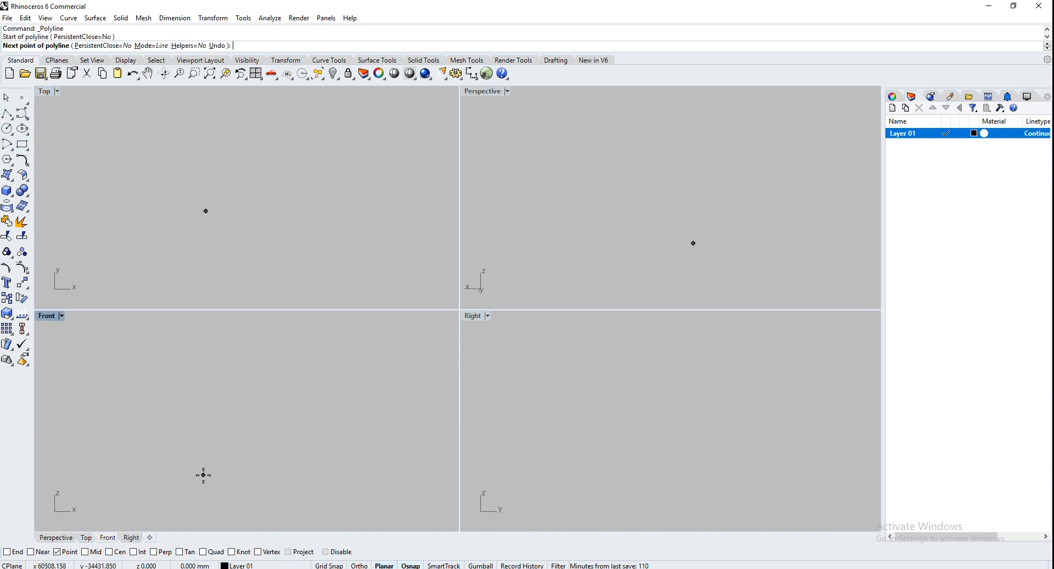
key(shift)
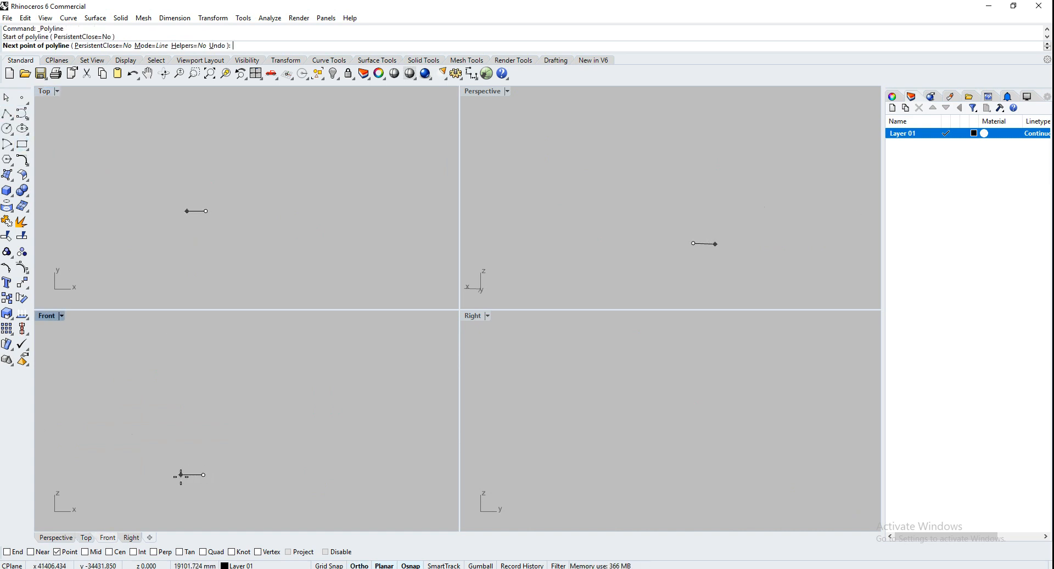
click(180, 474)
click(175, 395)
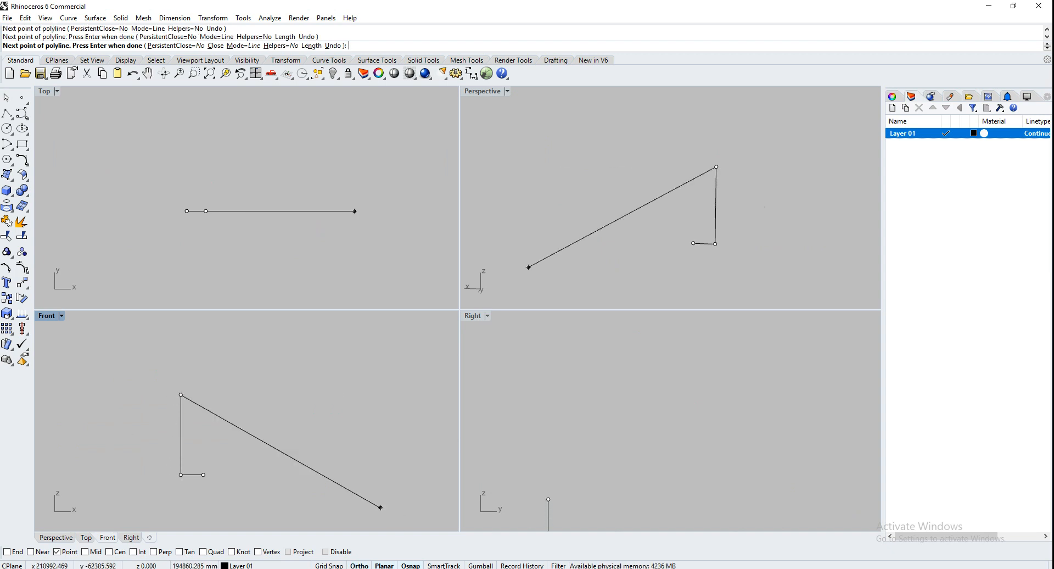
click(447, 566)
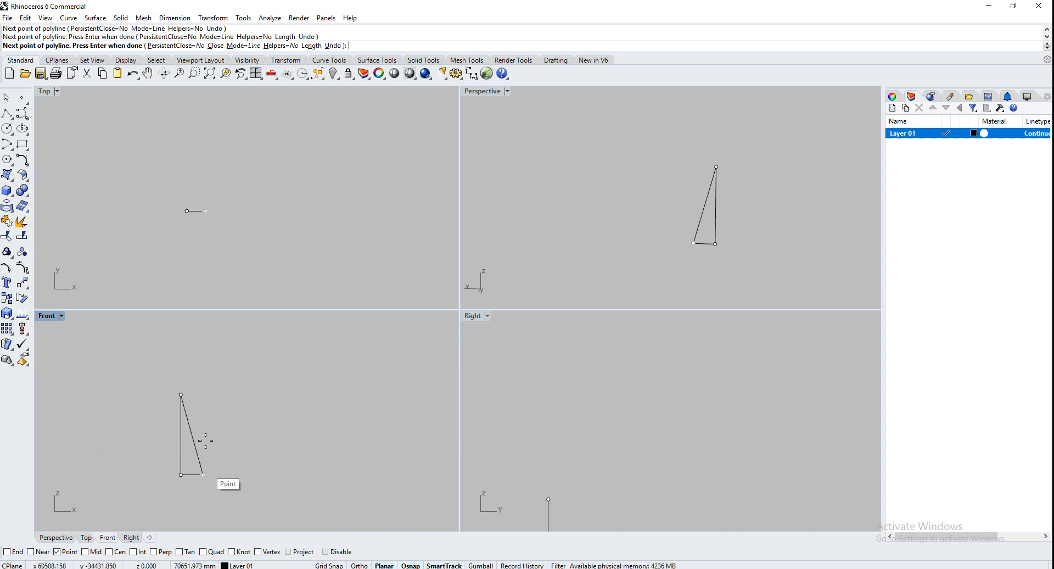
key(shift)
click(204, 394)
key(Return)
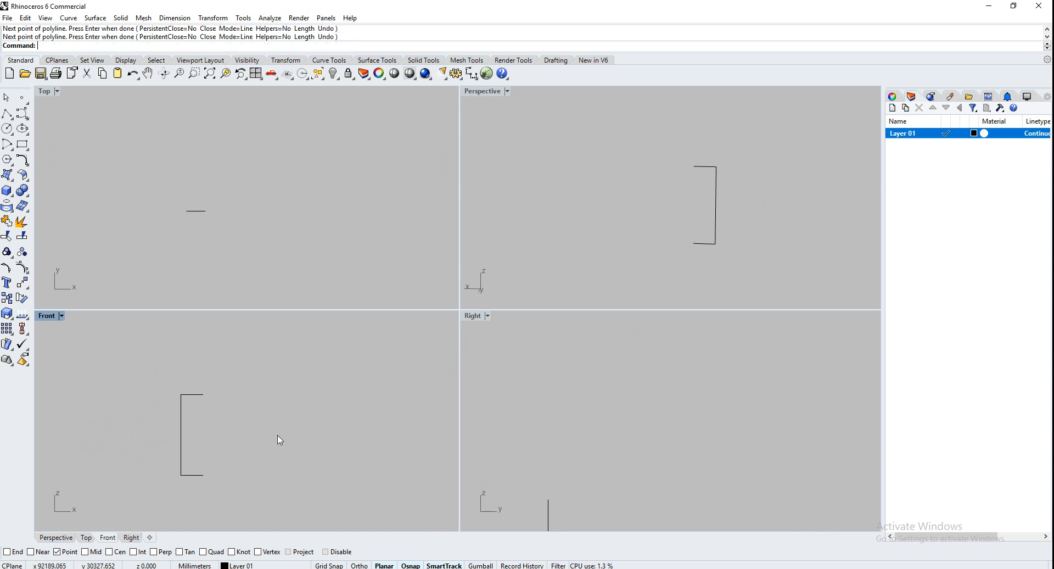
Step: Draw a second open polyline beside it in the Front view, with a slanted side and a horizontal upper segment
key(Return)
click(277, 477)
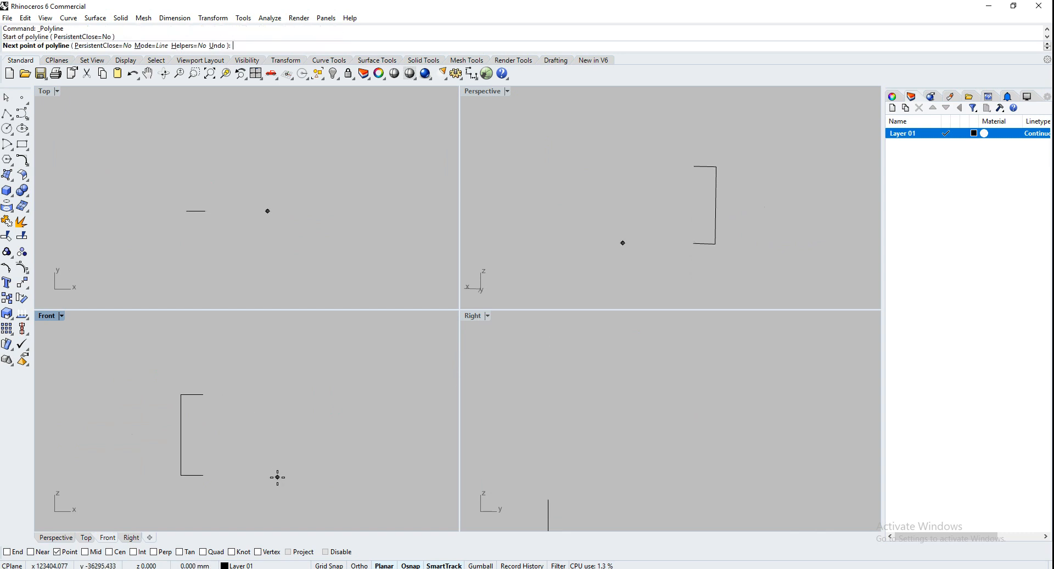
click(255, 367)
key(shift)
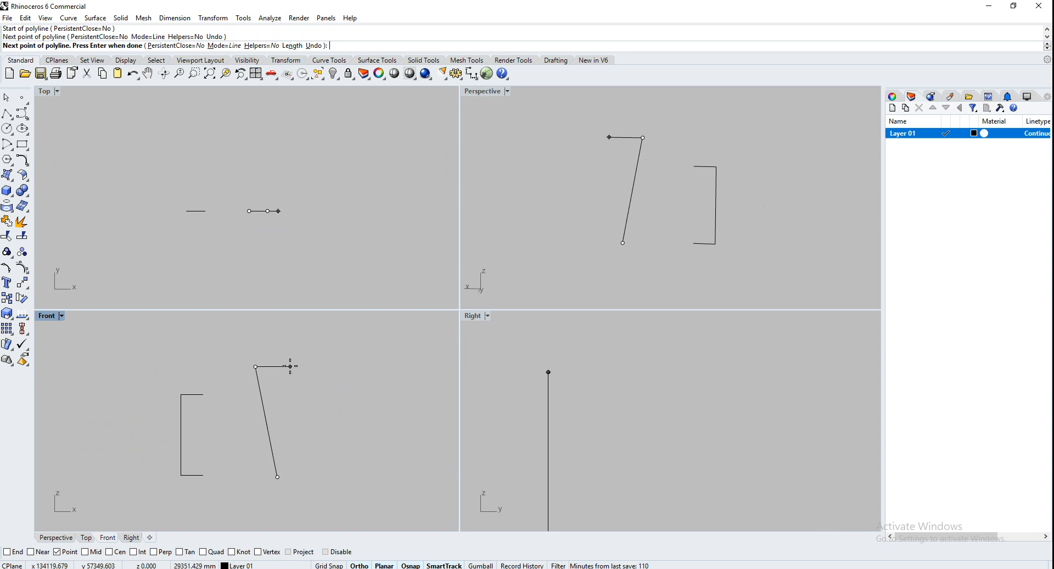
click(290, 366)
key(Return)
Step: With End snap on, add a short lower segment aligned under the upper segment's free end and join it to the slanted polyline
key(Return)
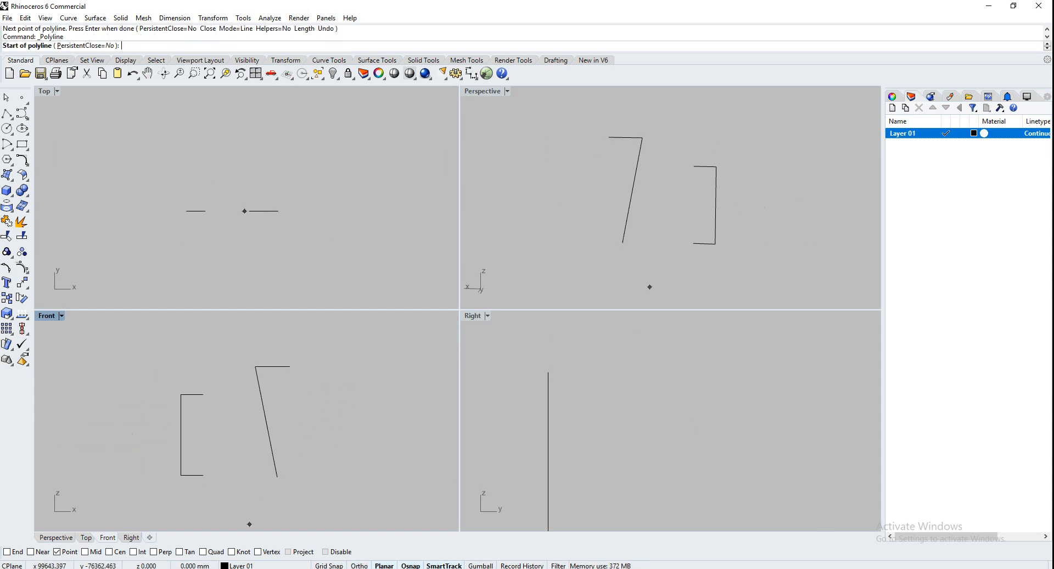
click(18, 553)
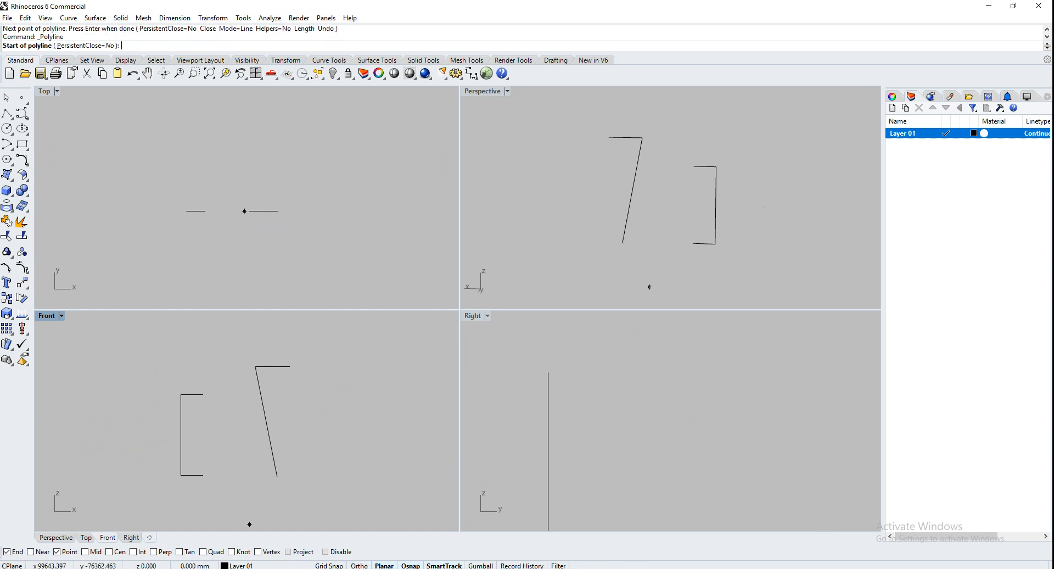
click(277, 476)
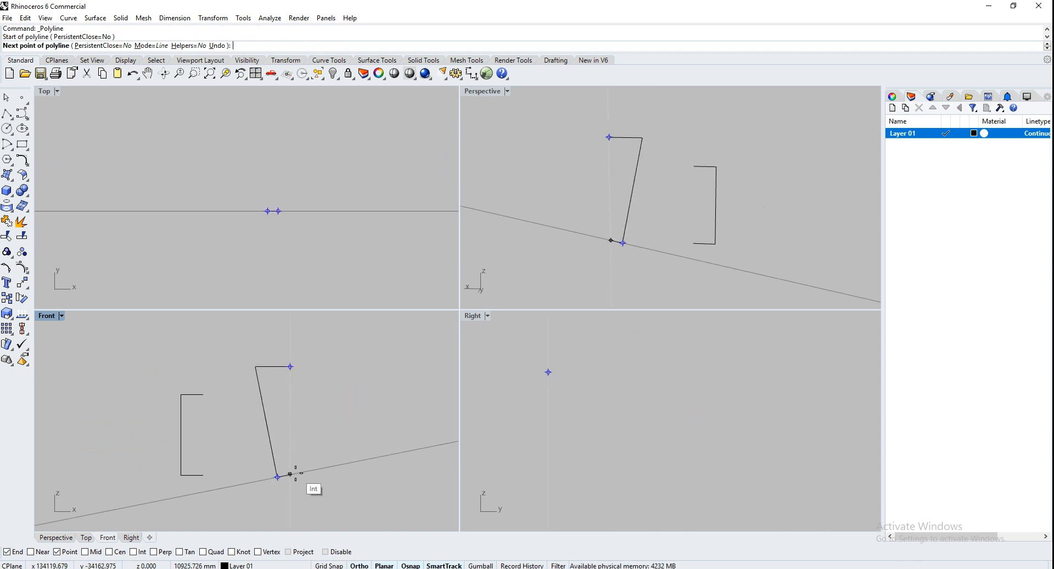
click(291, 477)
key(Return)
drag(317, 494, 266, 406)
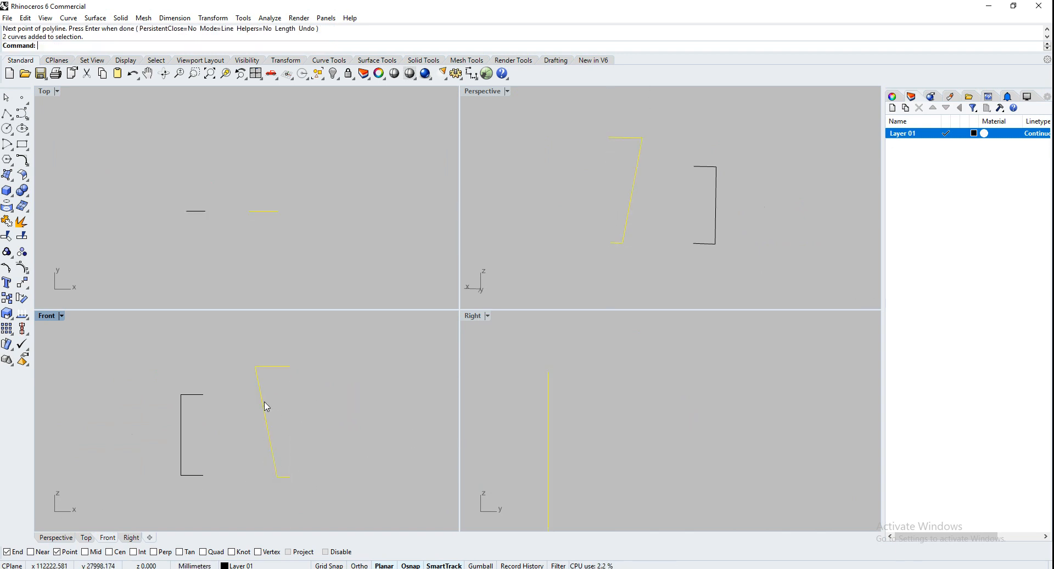
key(Return)
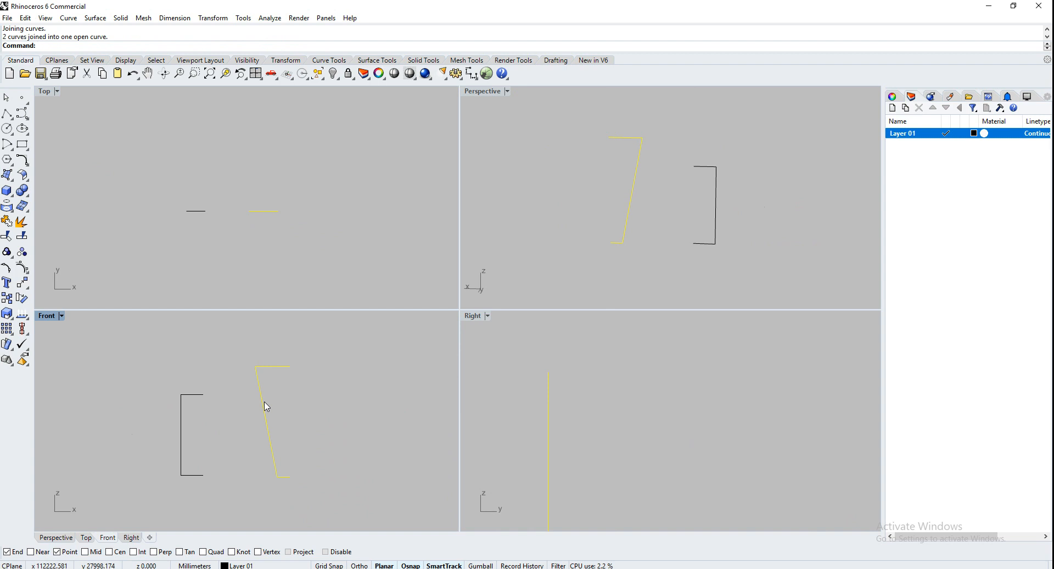
Step: Revolve the C-shaped polyline about the axis through its two free ends with start angle 0 and revolution angle 360
right_drag(325, 433, 259, 428)
click(259, 428)
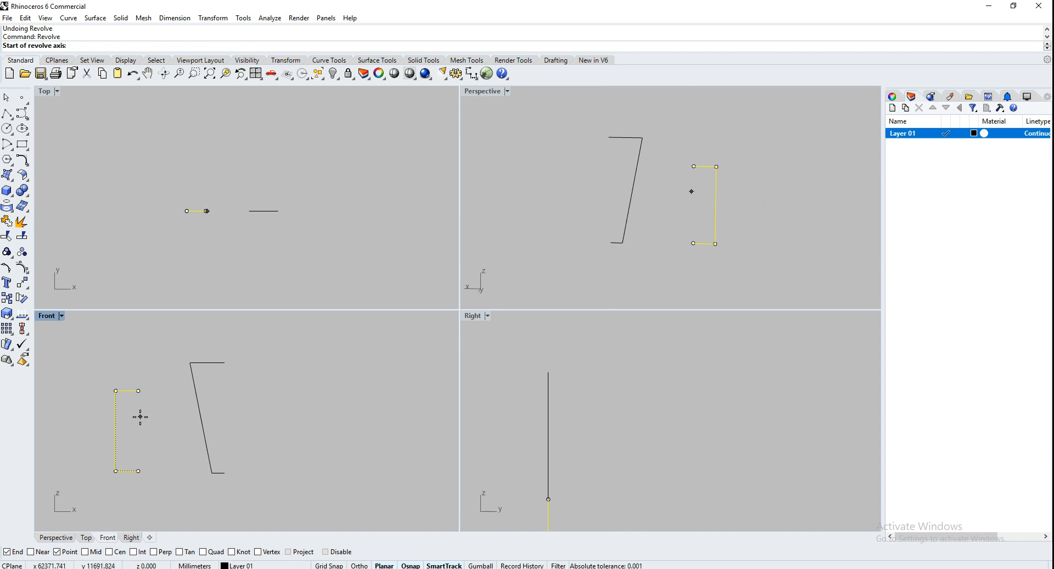
click(138, 472)
click(138, 391)
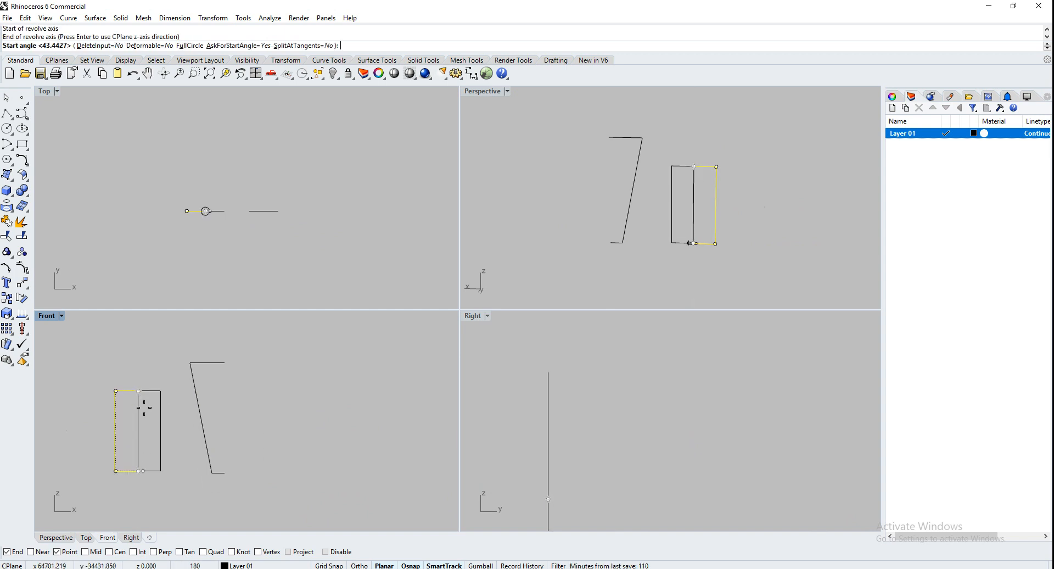
text(0)
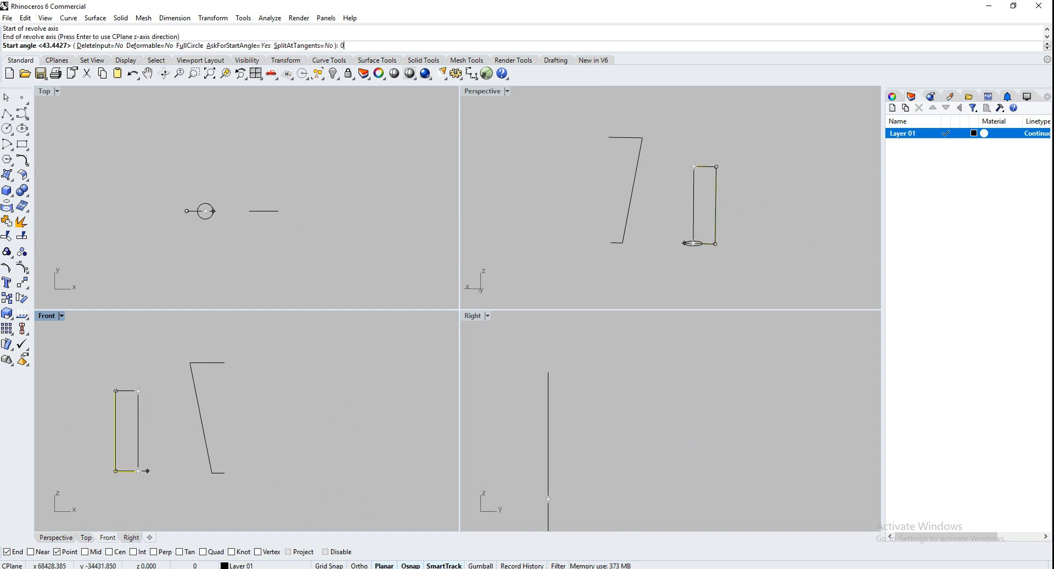
key(Return)
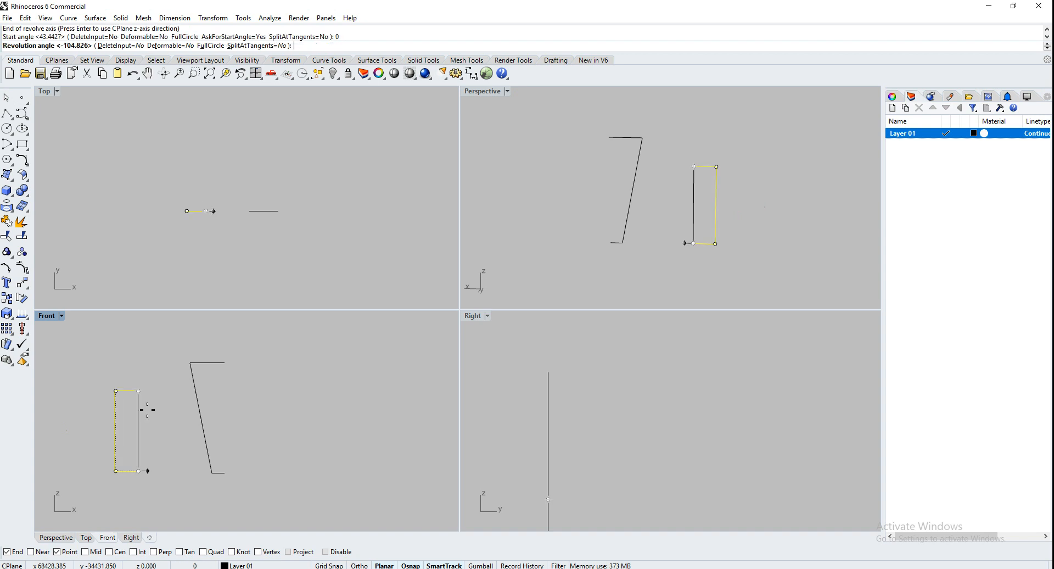
text(360)
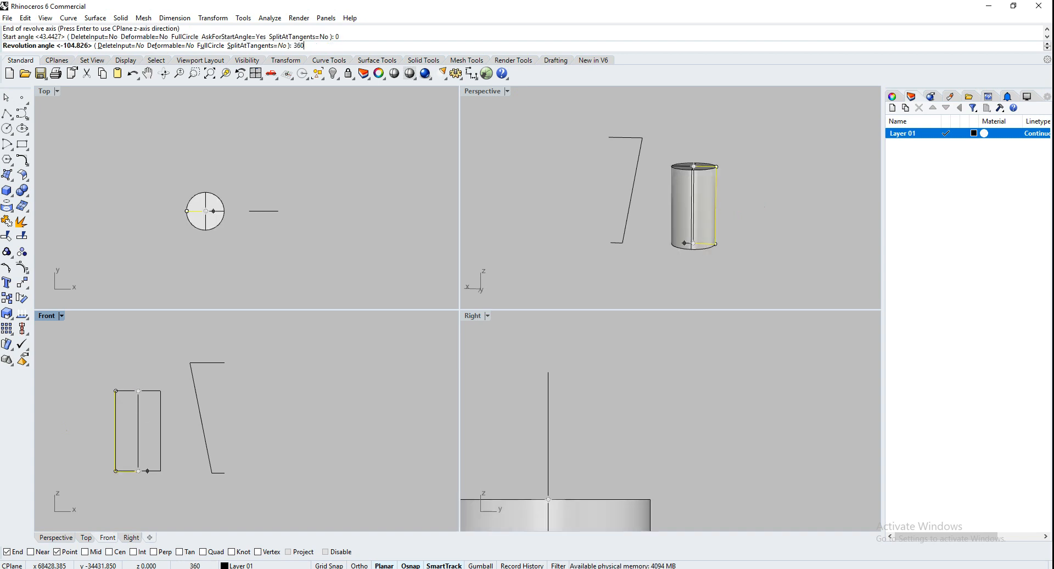
key(Return)
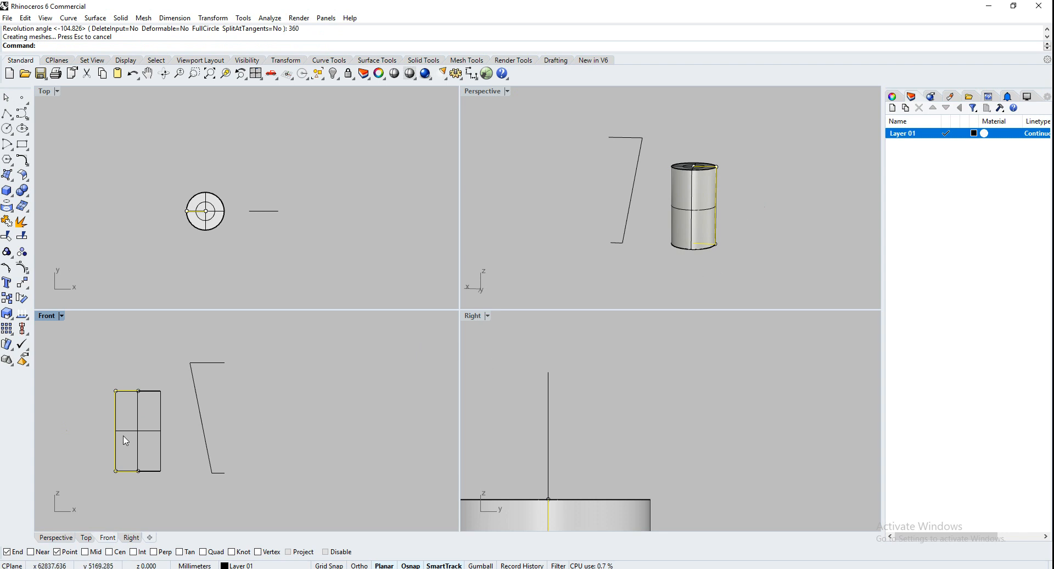
Step: Draw a circle on the ground plane in front of the revolved cylinder in the Perspective view
right_drag(716, 202, 877, 224)
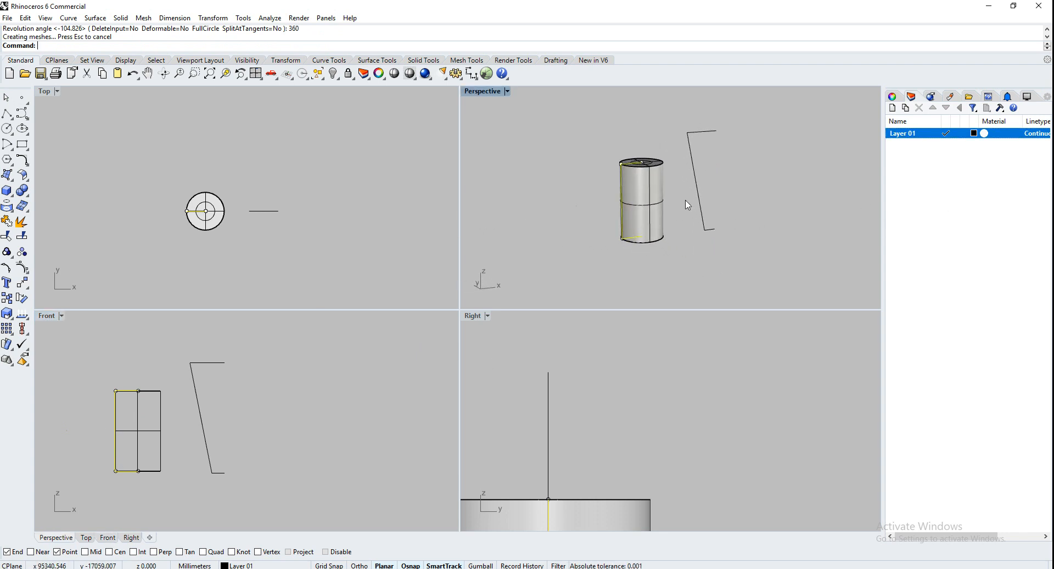
scroll(687, 205, up, 3)
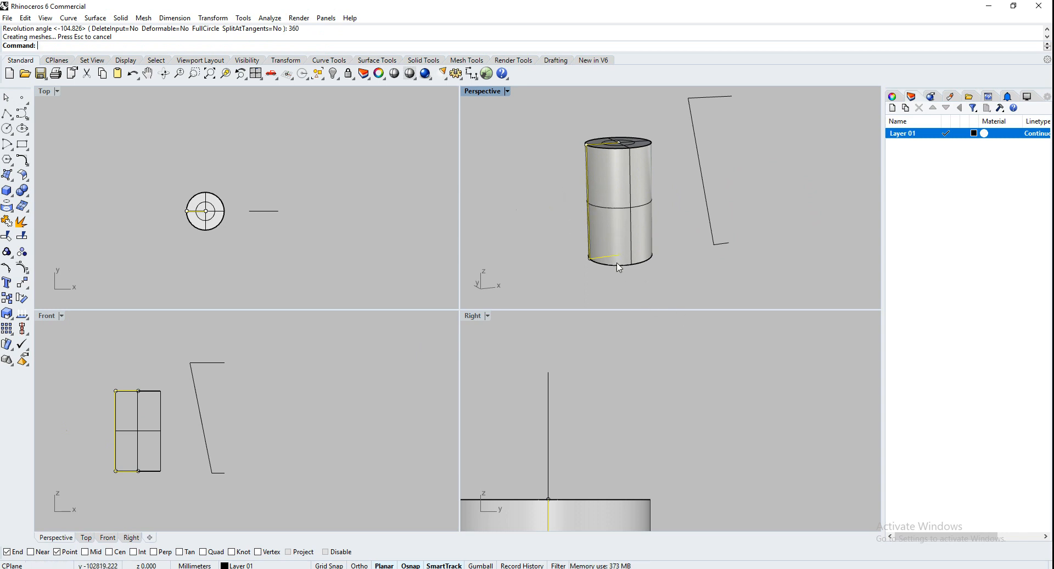
scroll(565, 237, down, 2)
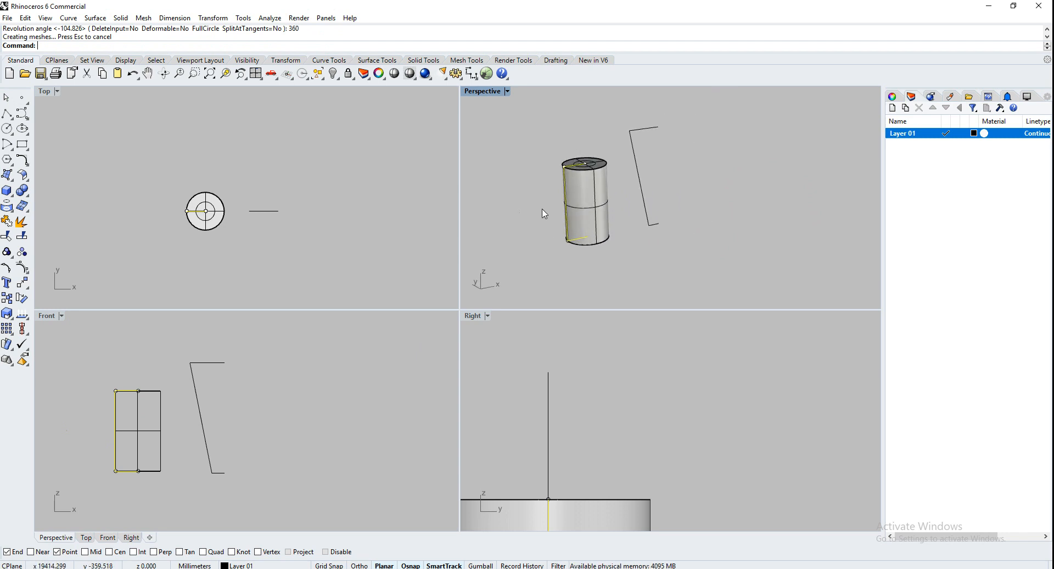
click(7, 128)
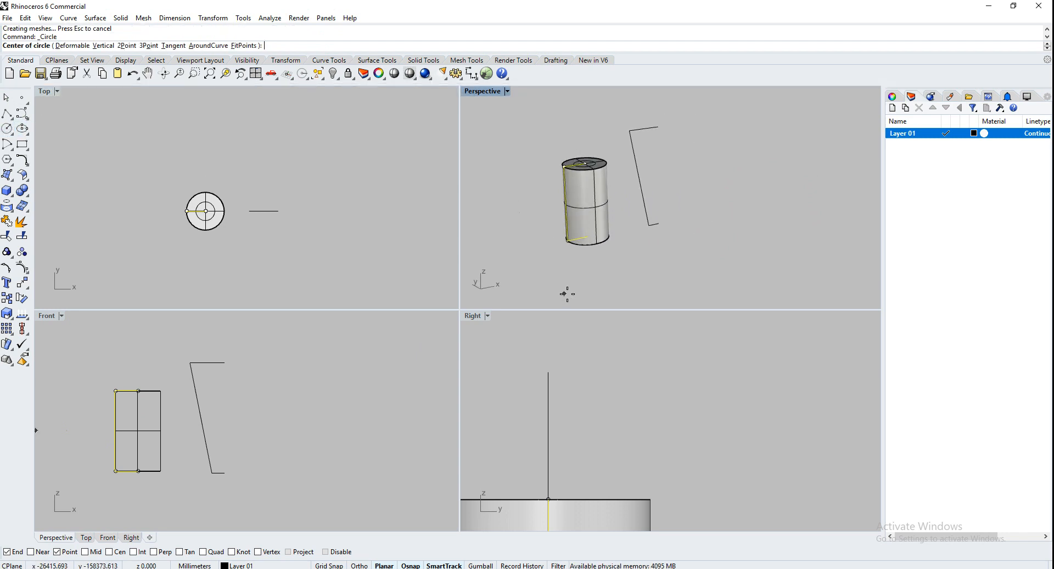
click(608, 271)
click(641, 277)
click(629, 285)
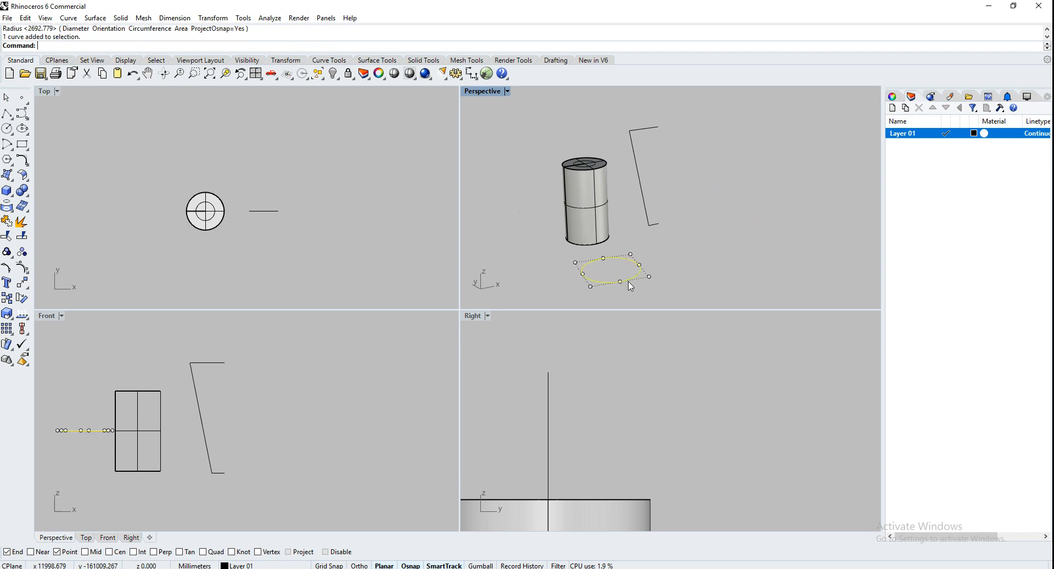
Step: Extrude the circle upward as a solid cylinder with ExtrudeCrv for comparison, and delete both the extrusion and its circle
key(Return)
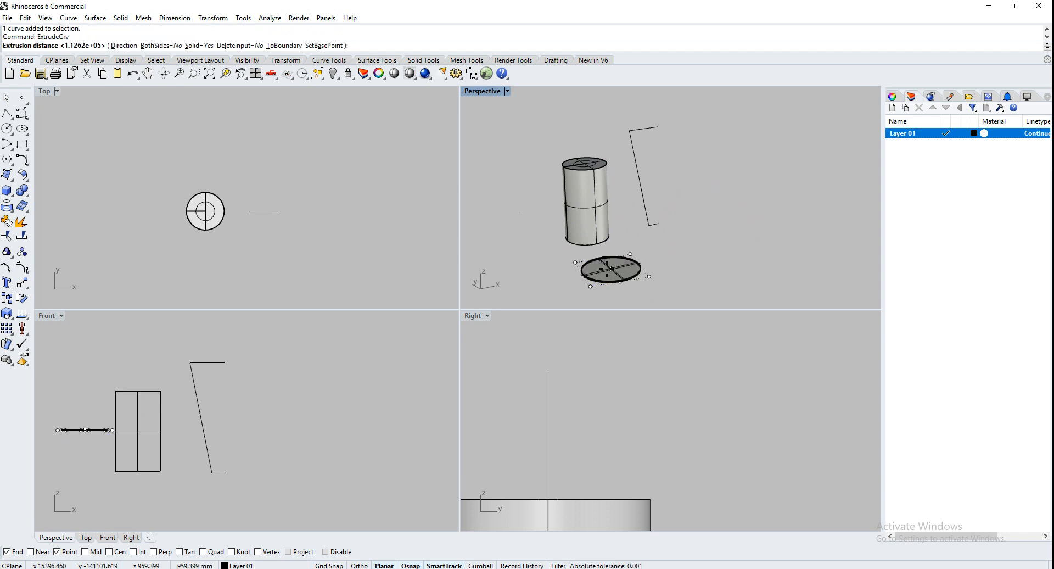
click(688, 200)
right_drag(637, 220, 553, 211)
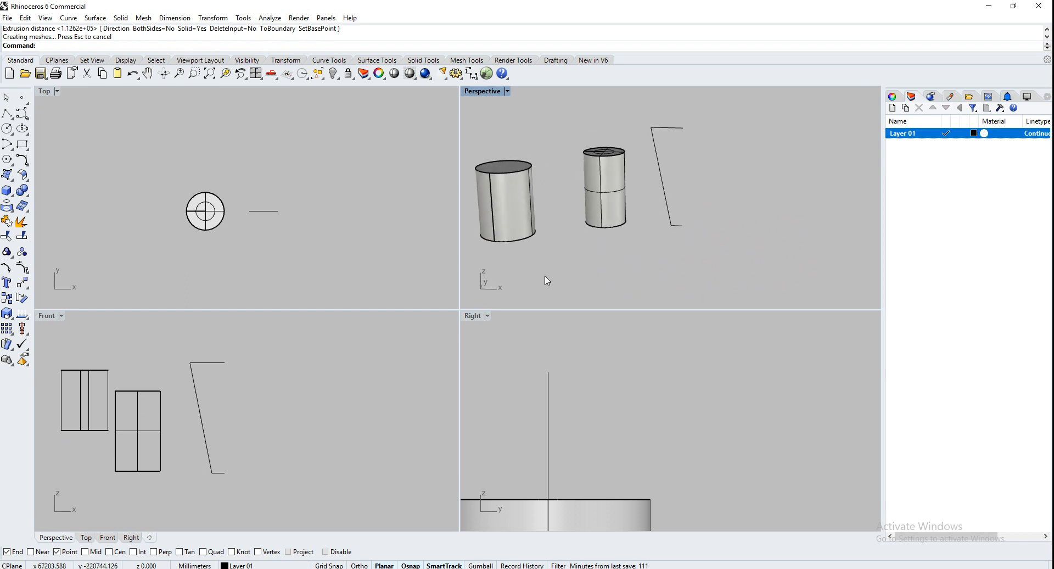
drag(538, 265, 472, 211)
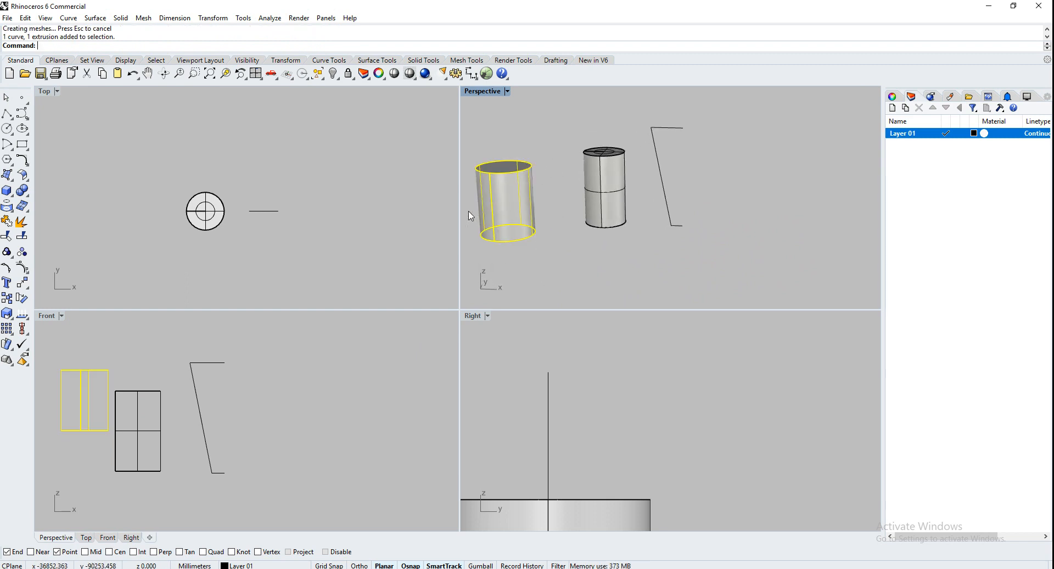
key(Delete)
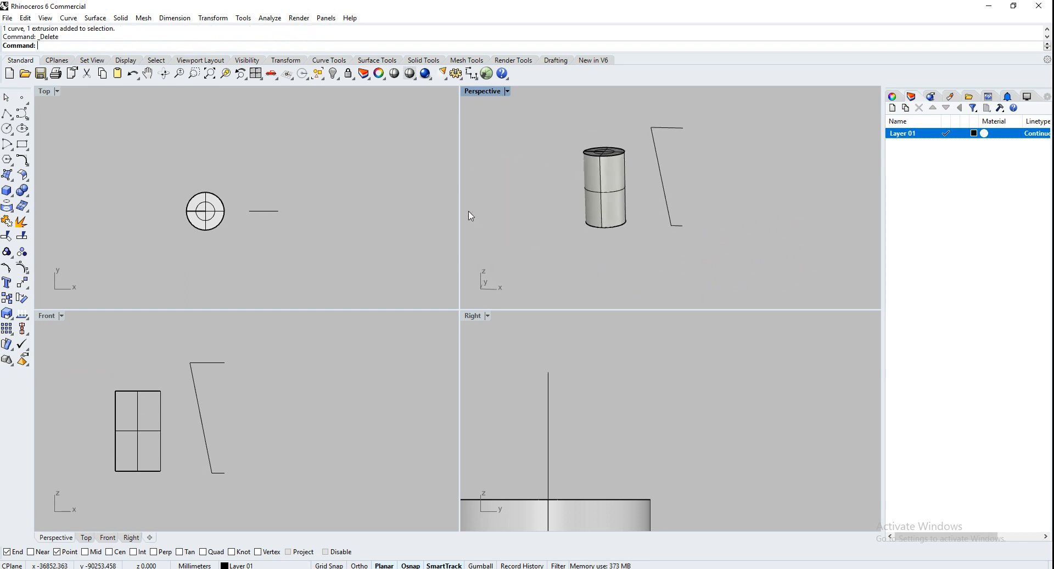
Step: Move the upper corner control point of the slanted polyline slightly inward in the Front view, making its side steeper
click(203, 418)
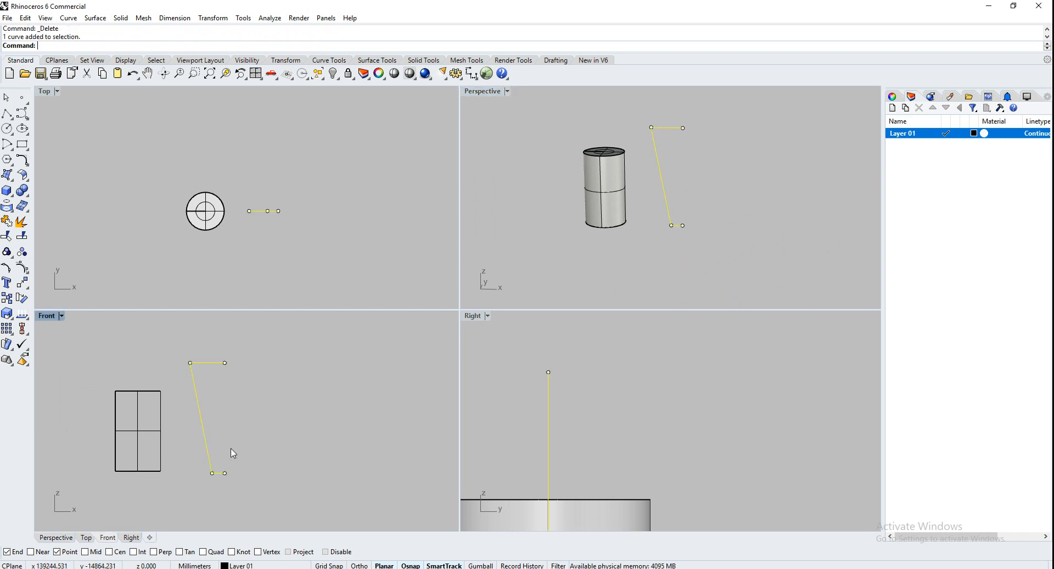
click(200, 373)
click(187, 365)
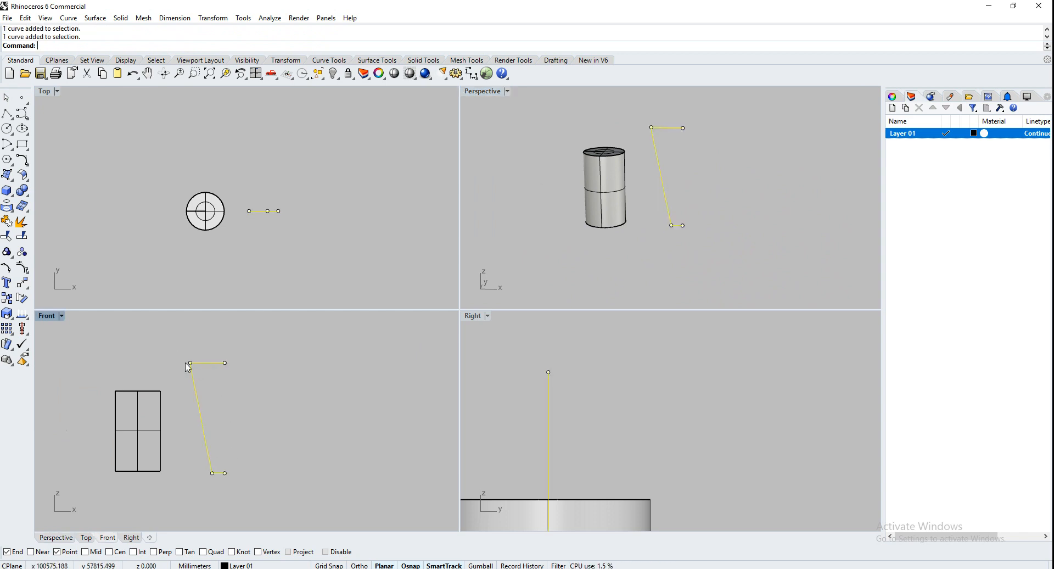
drag(190, 363, 200, 363)
click(238, 389)
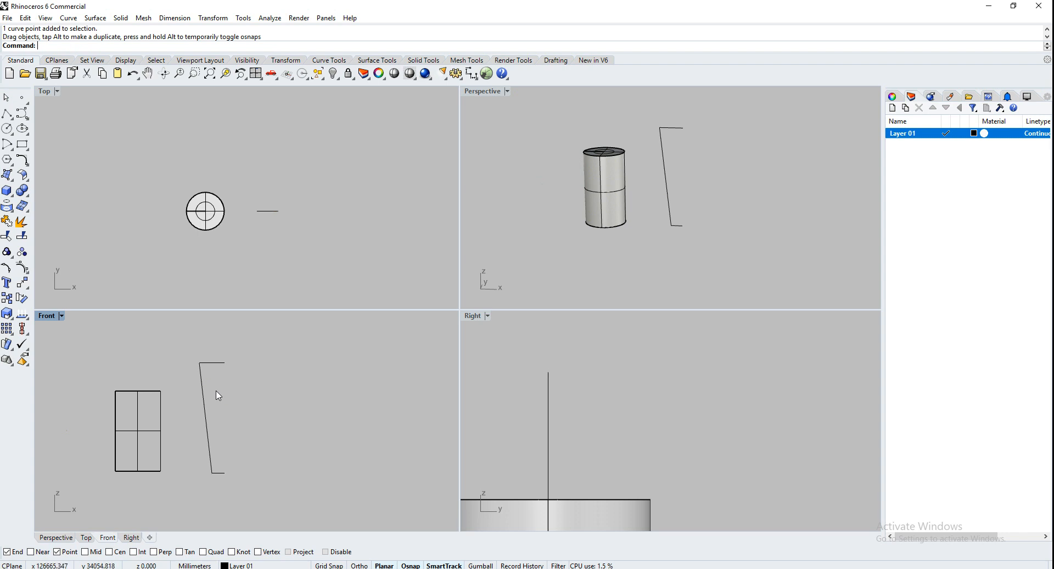
Step: Revolve the slanted open polyline about the axis through its two free ends with start angle 0 and revolution angle 360
click(222, 472)
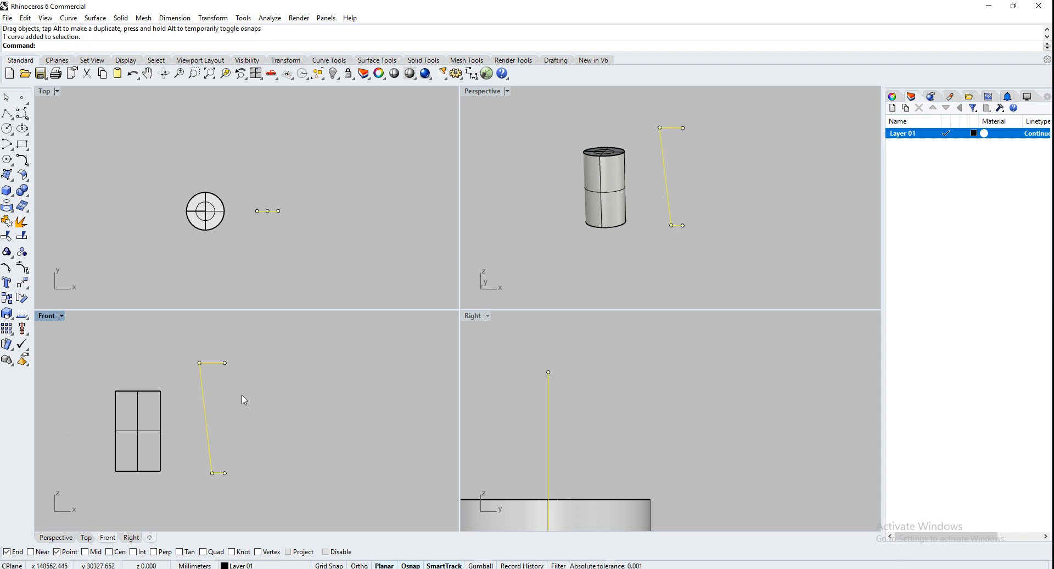
click(226, 412)
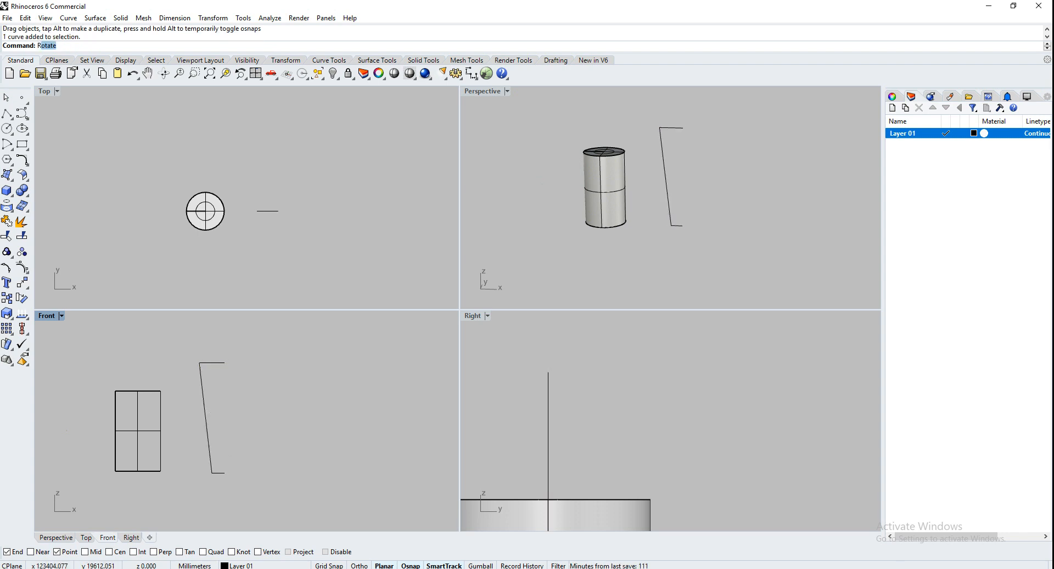
text(Revolve)
key(Return)
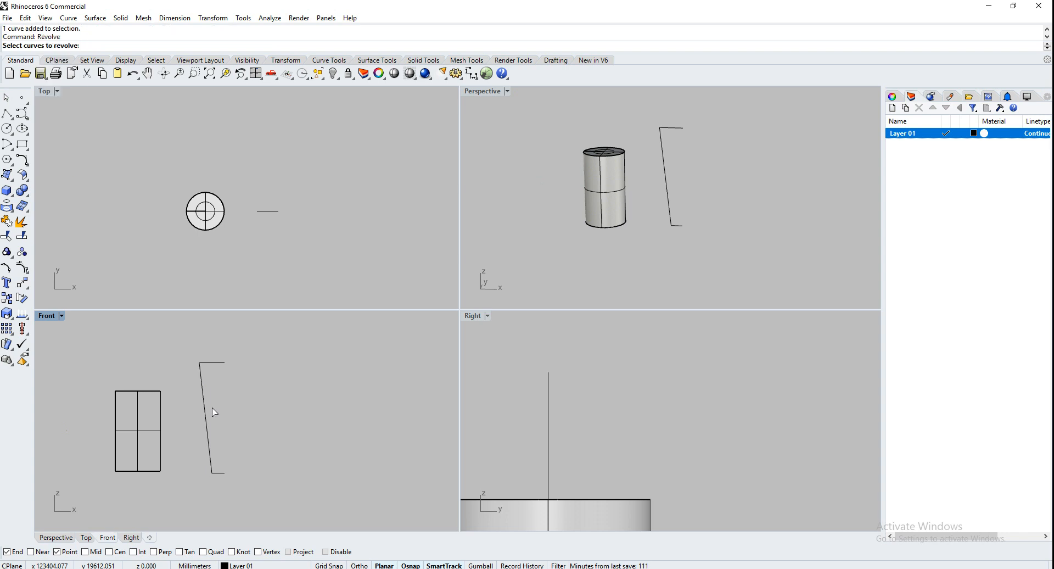
click(206, 417)
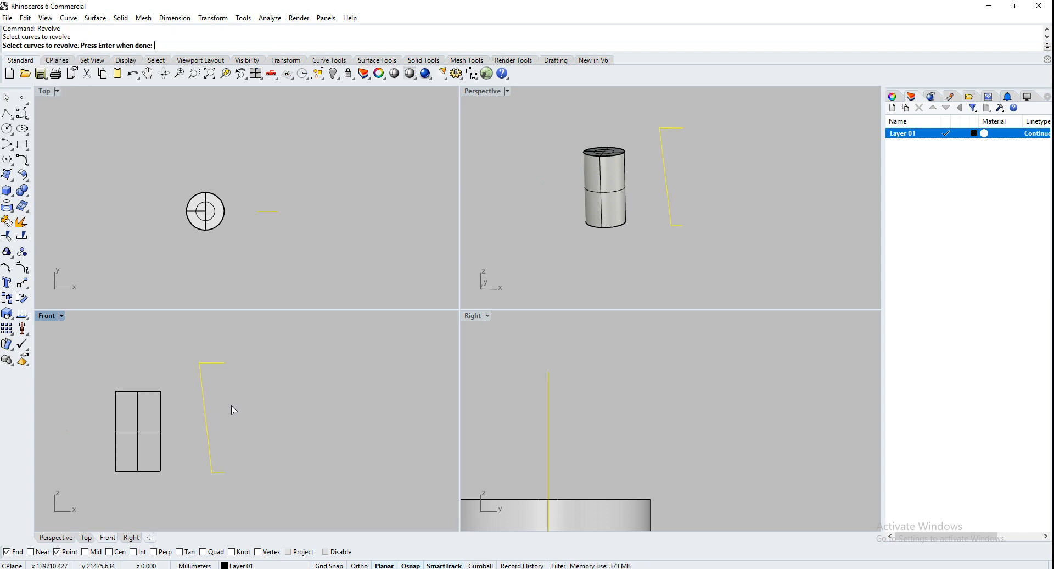
key(Return)
click(225, 473)
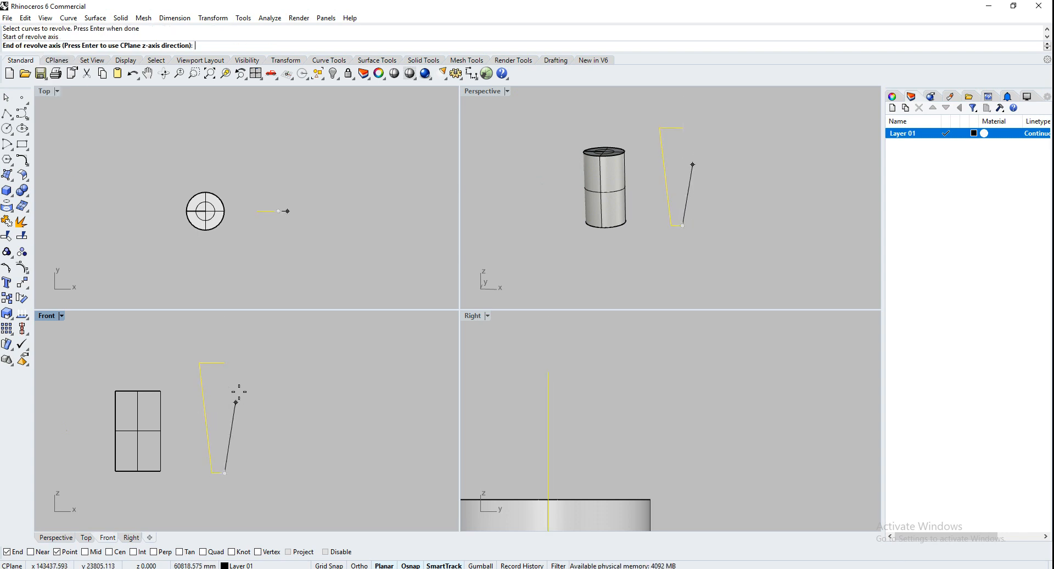
click(225, 362)
key(Return)
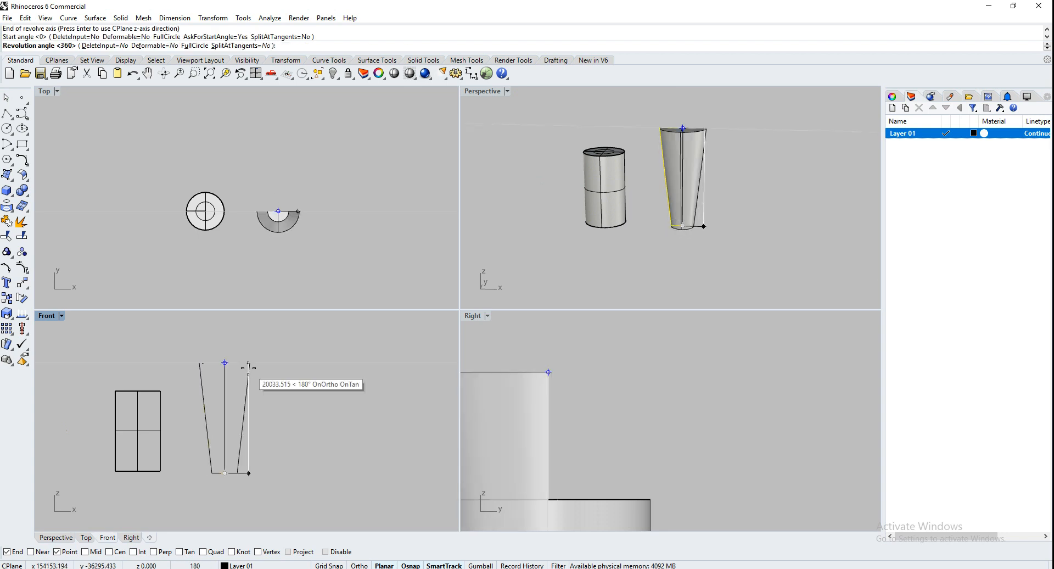
key(Return)
Step: Delete both revolved solids together with their profile curves
click(753, 263)
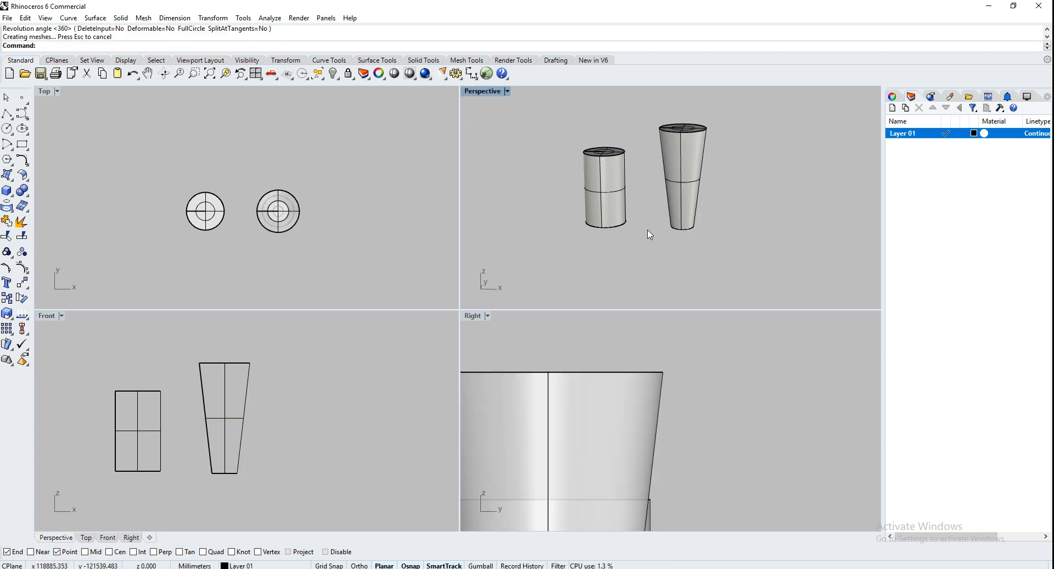
right_drag(649, 234, 686, 212)
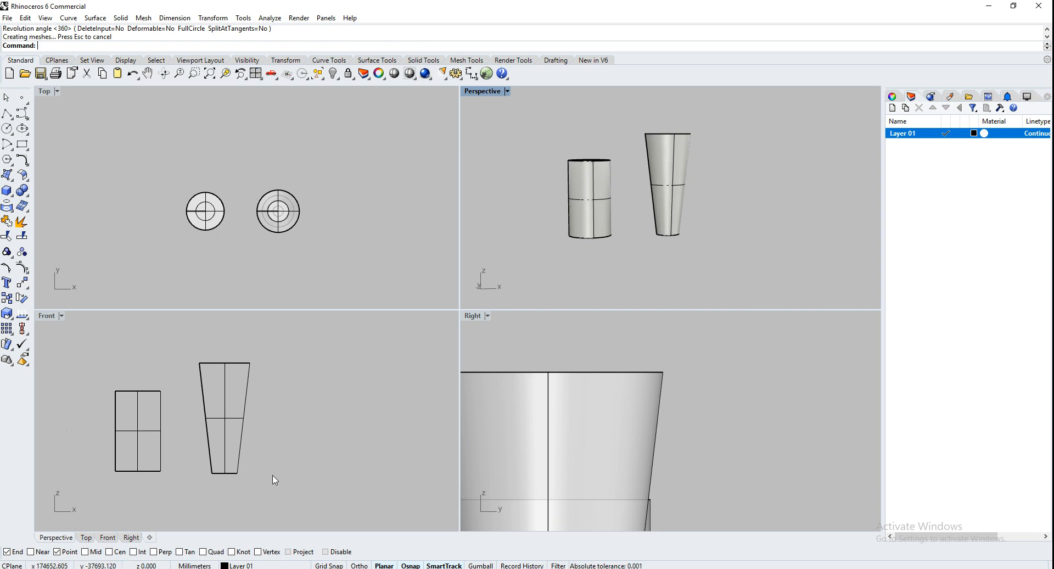
drag(294, 485, 80, 331)
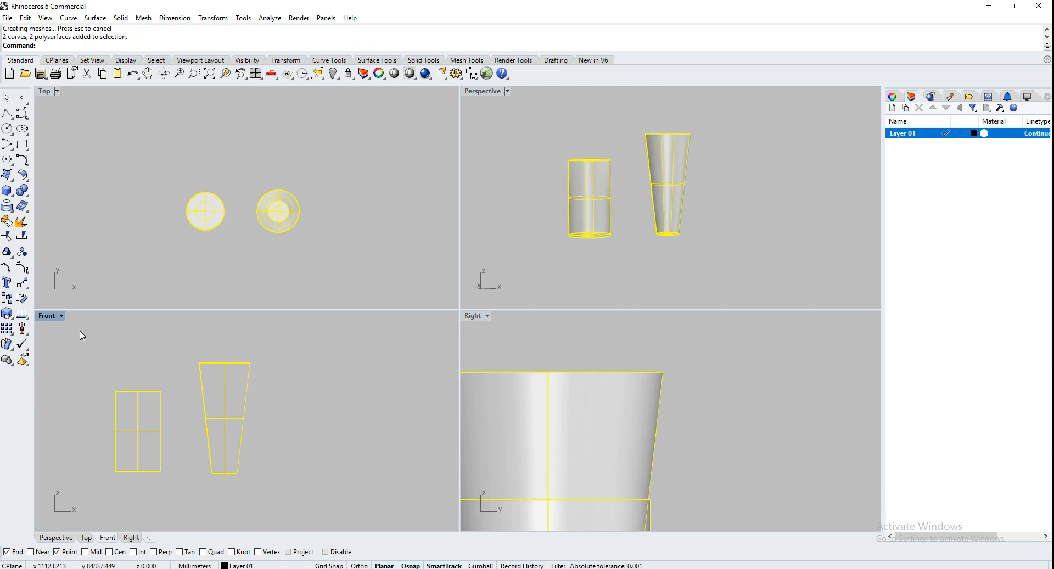
key(Delete)
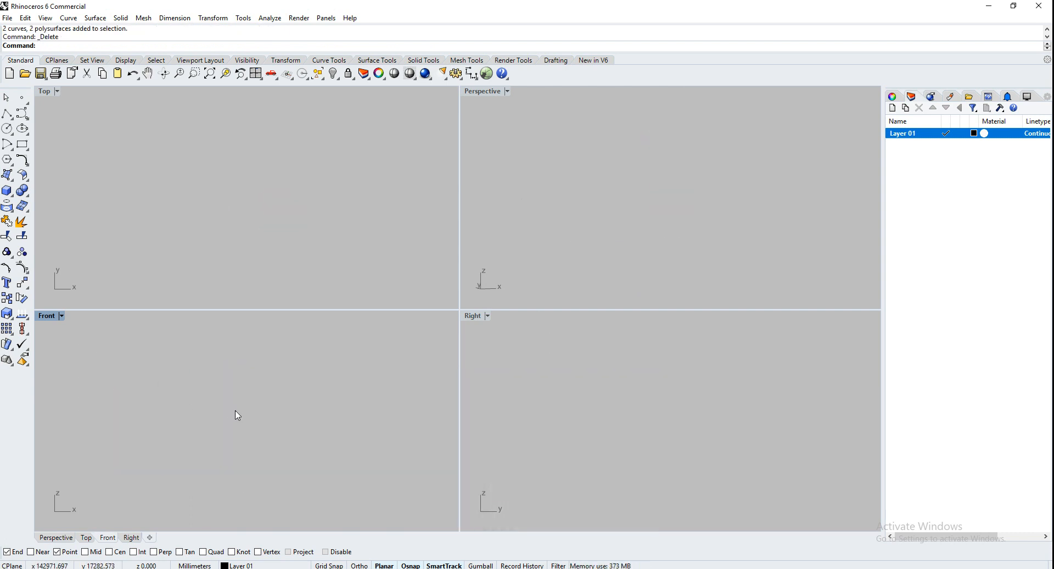
Step: Draw a 2000 mm horizontal line from the origin toward negative X in the Front view with the Polyline tool
click(7, 114)
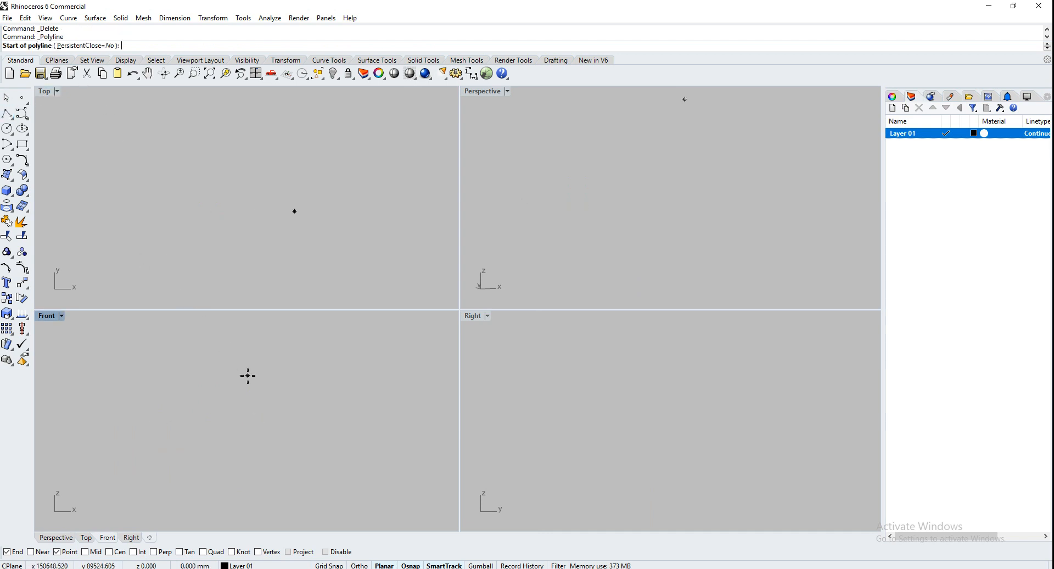
text(0)
key(Return)
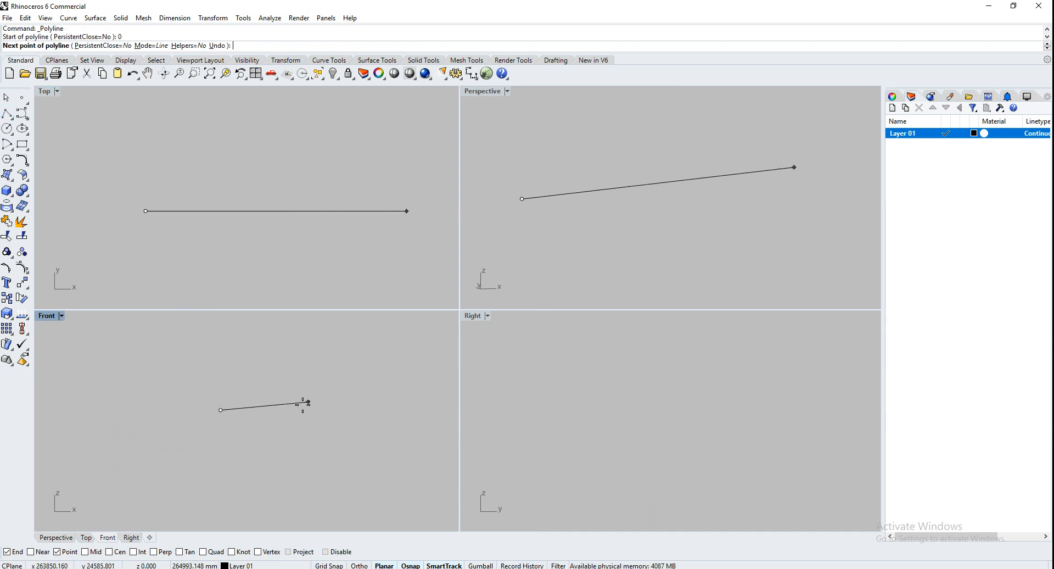
text(200)
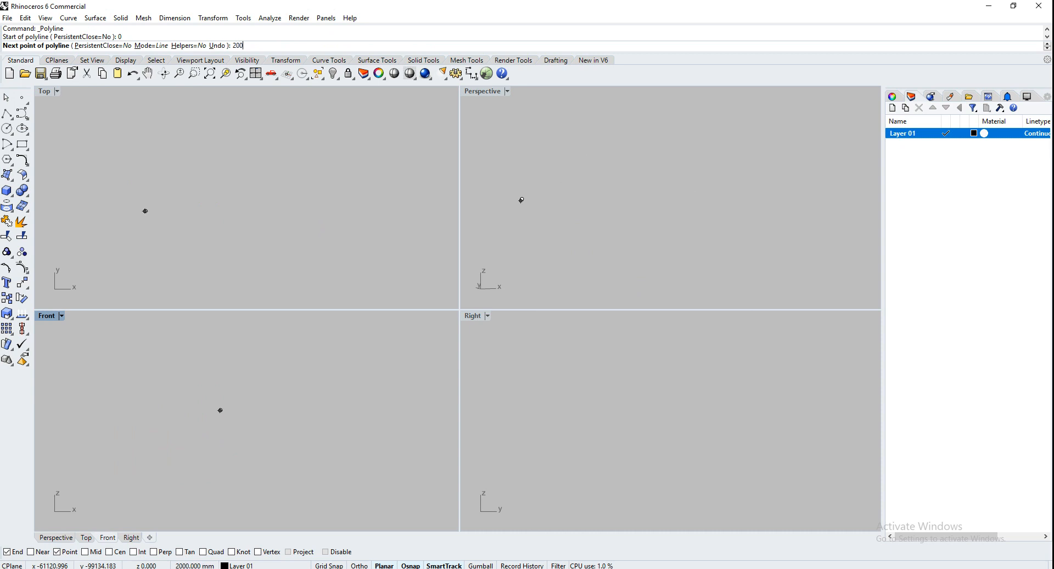
text(0)
key(Return)
shift+click(158, 413)
scroll(247, 428, up, 8)
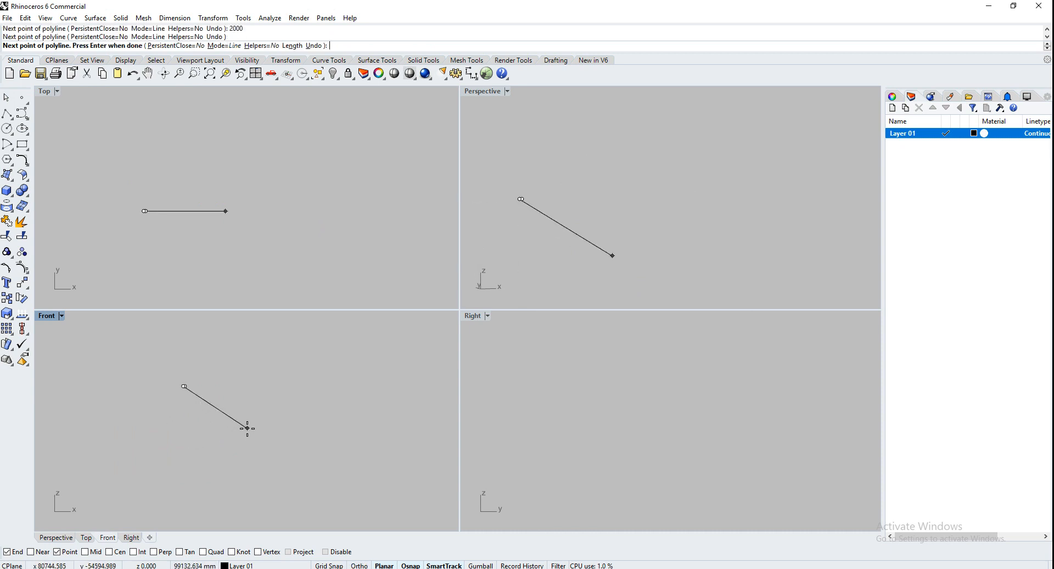
scroll(177, 369, up, 20)
scroll(173, 371, up, 10)
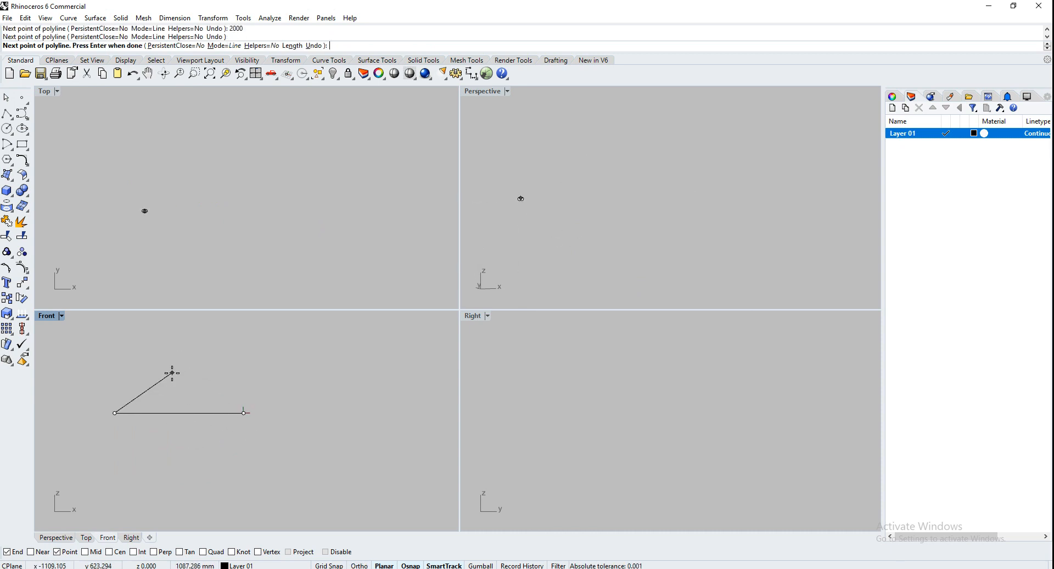
right_drag(160, 391, 261, 407)
key(Return)
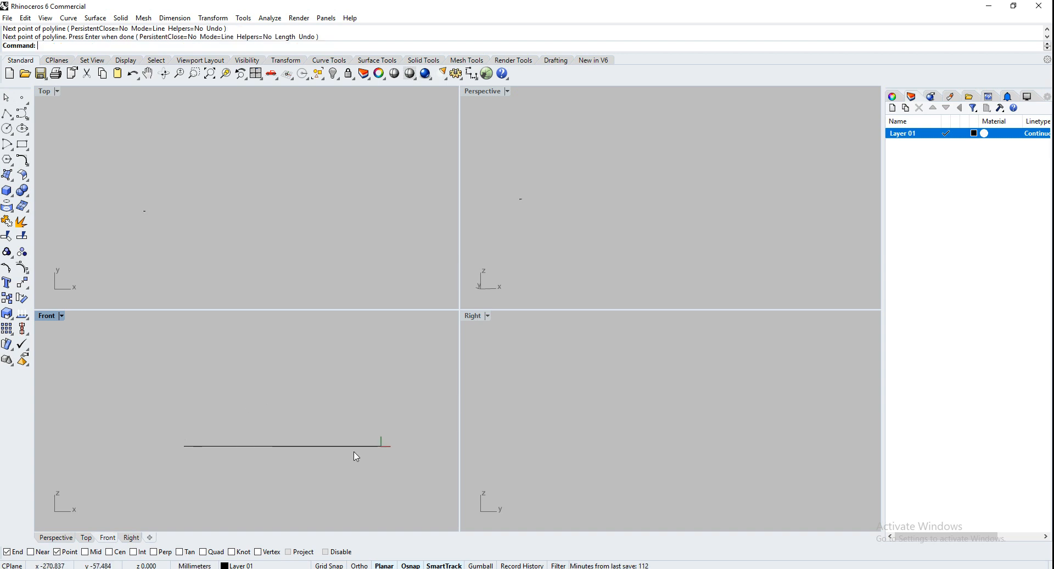
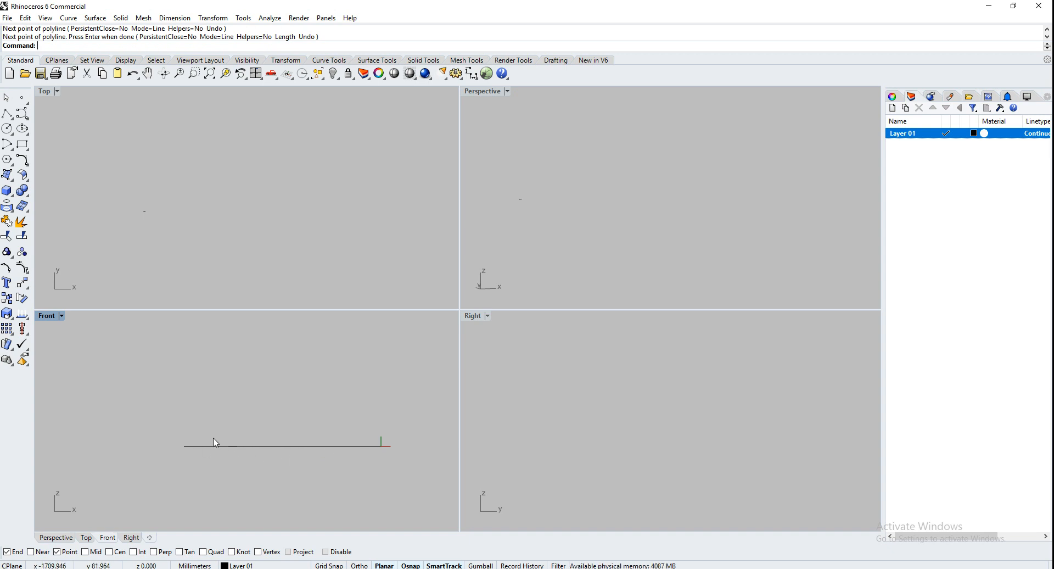
Step: Draw a closed bench-shaped polyline in the Front view from the line's far end, with a base about 335 mm wide and a raised backrest
right_drag(214, 443, 263, 453)
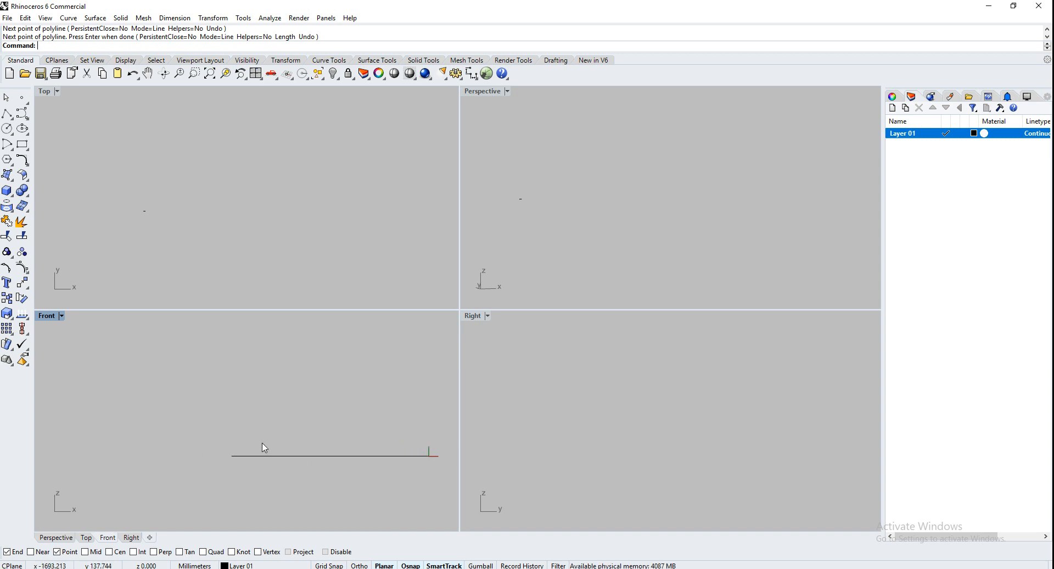
click(6, 114)
click(231, 456)
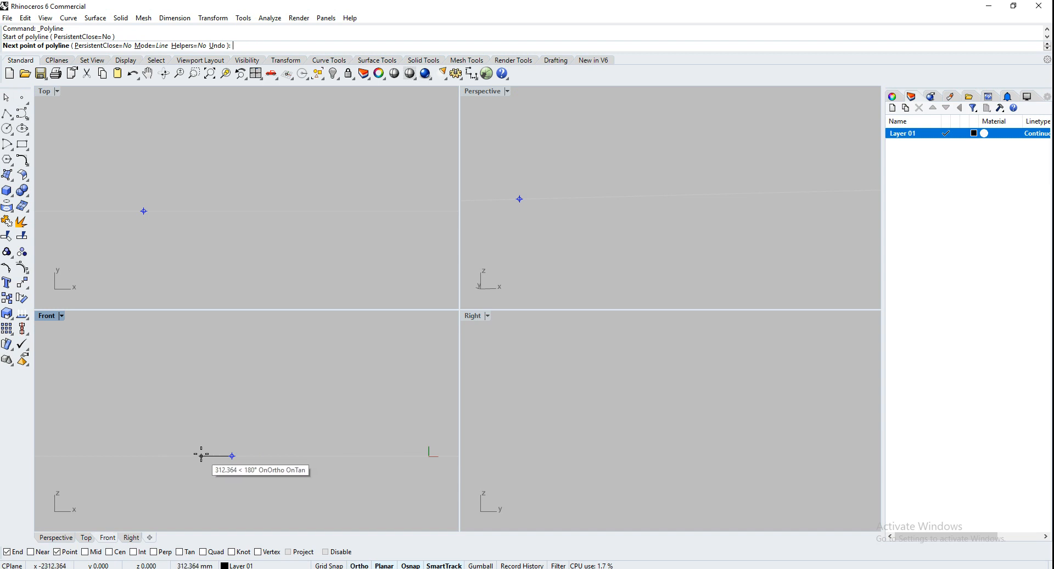
click(199, 455)
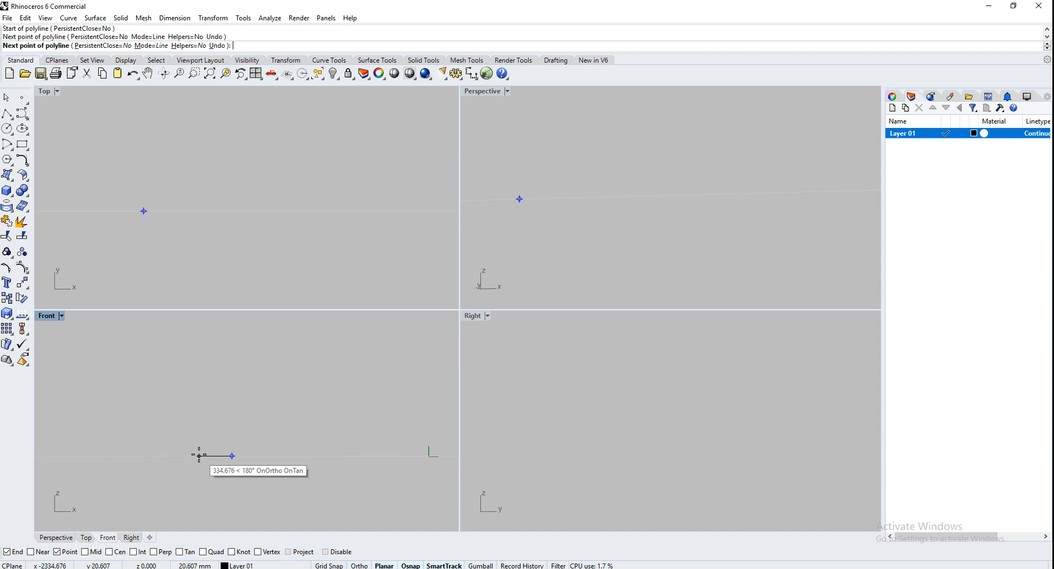
click(197, 408)
click(212, 408)
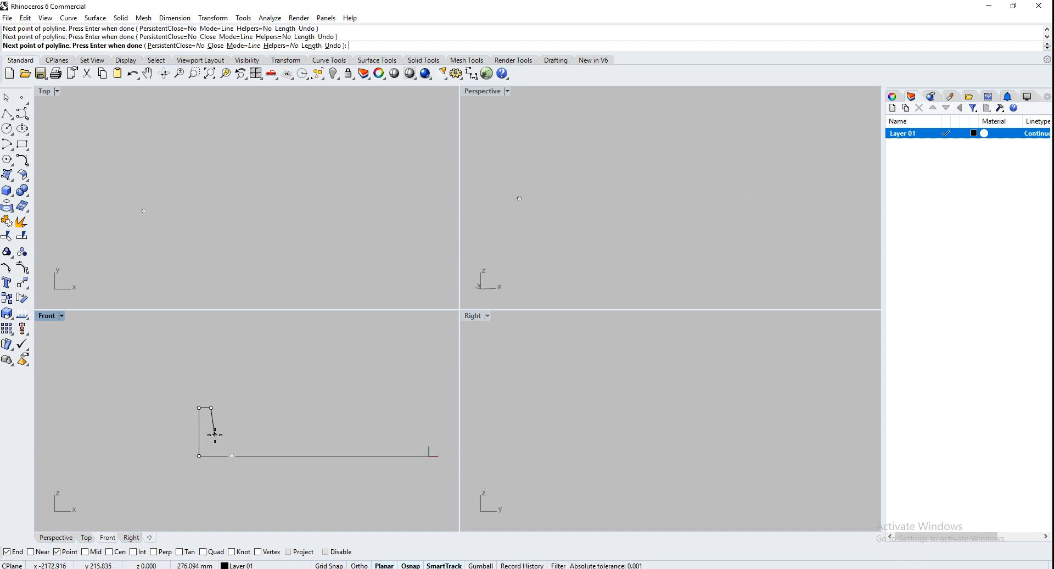
click(215, 435)
scroll(217, 439, up, 6)
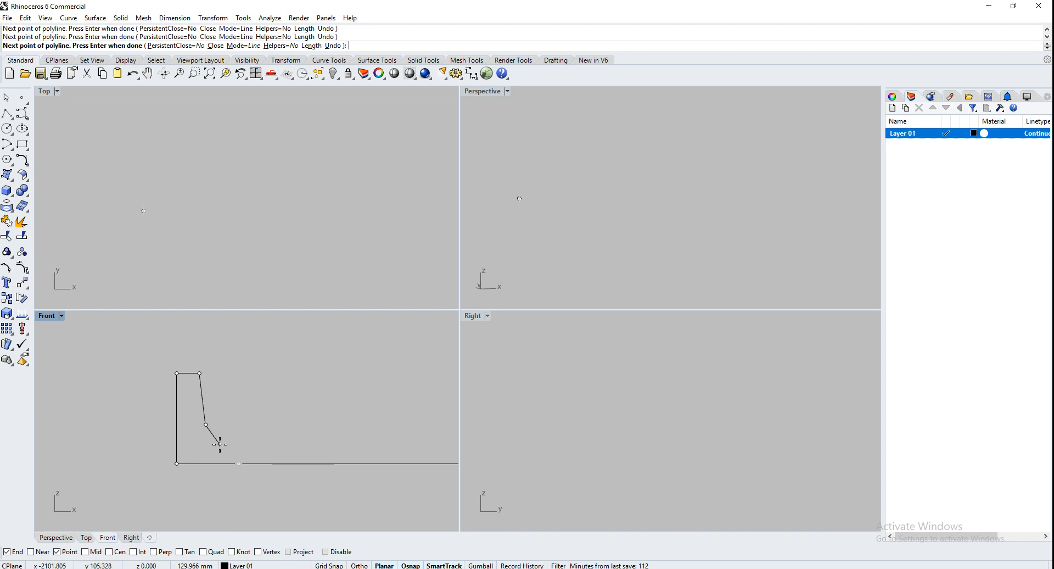
click(243, 416)
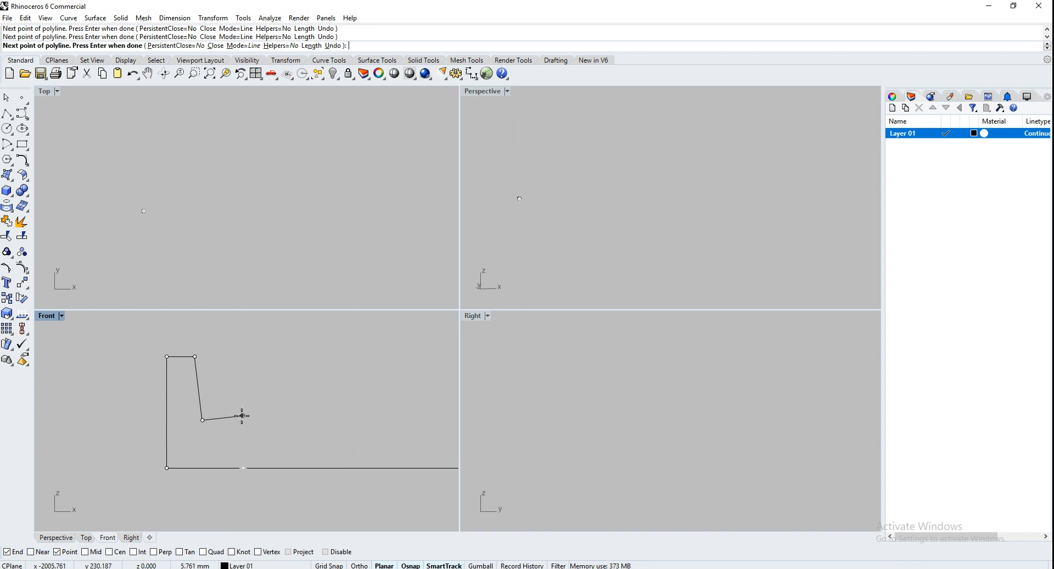
click(243, 468)
key(Return)
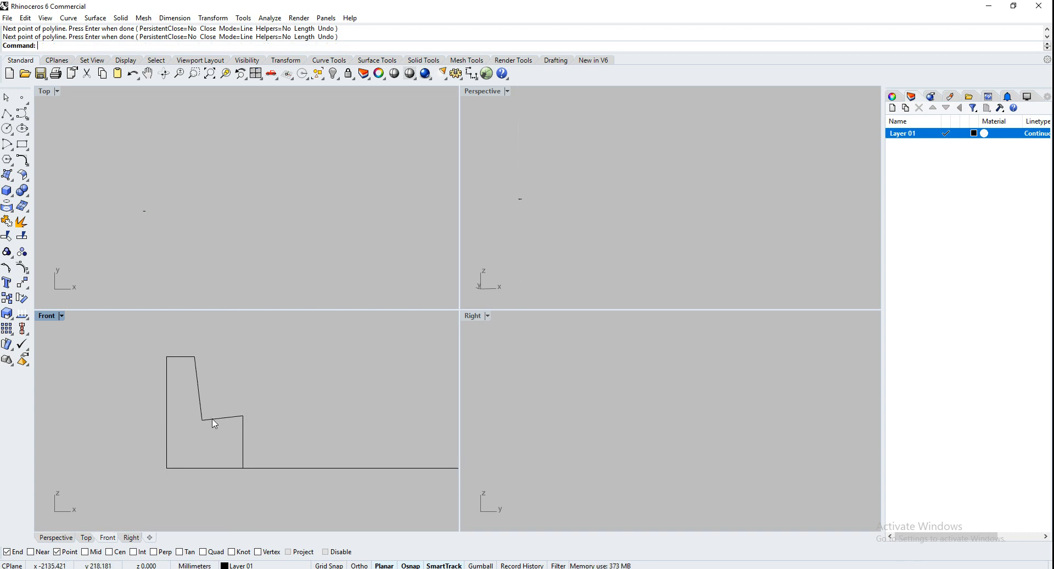
Step: Revolve the bench profile half a turn about a vertical axis through the line's origin end, starting at angle 0
key(ctrl+shift+e)
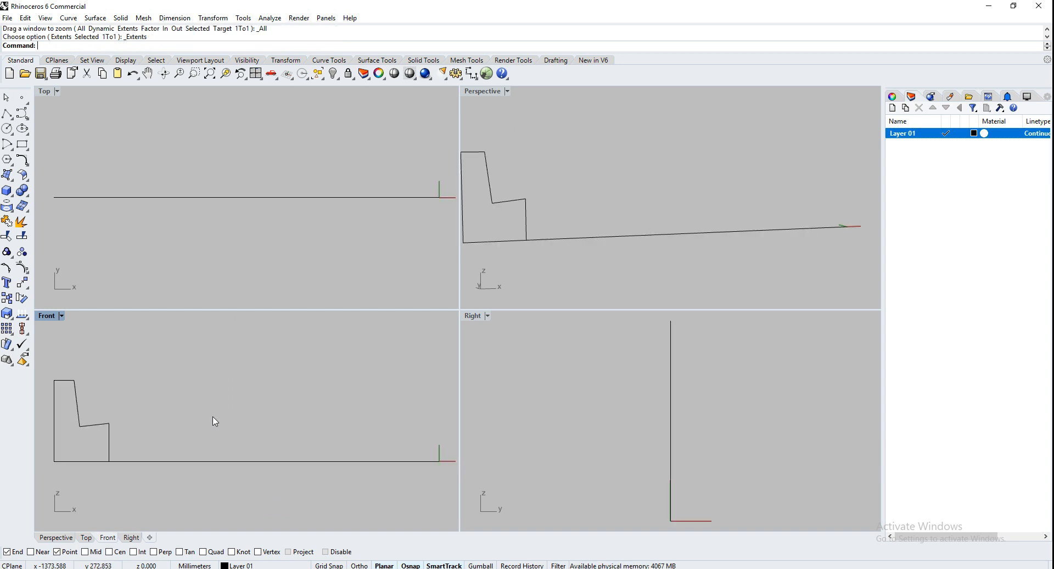
scroll(163, 436, down, 2)
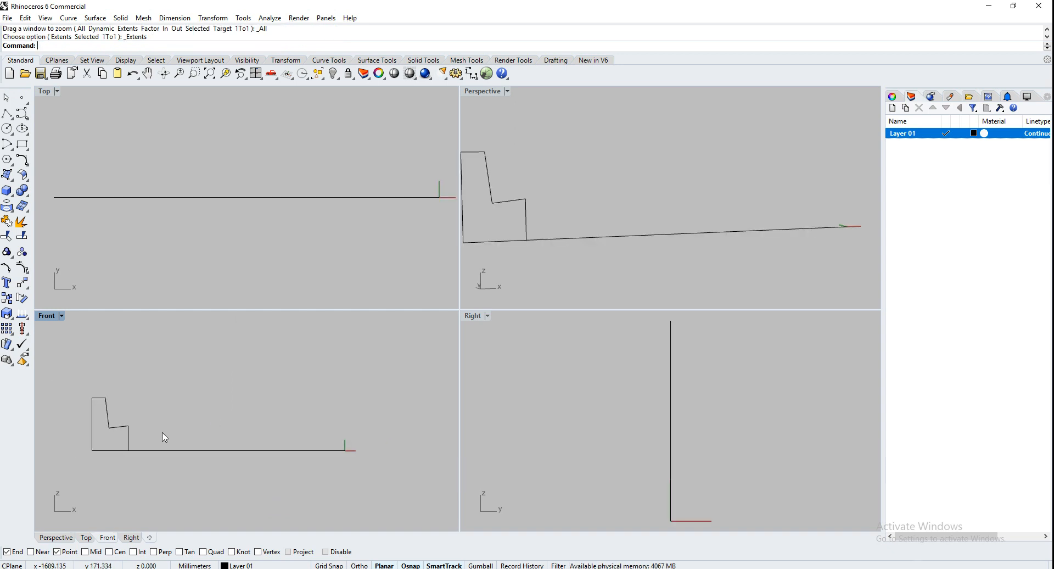
click(128, 439)
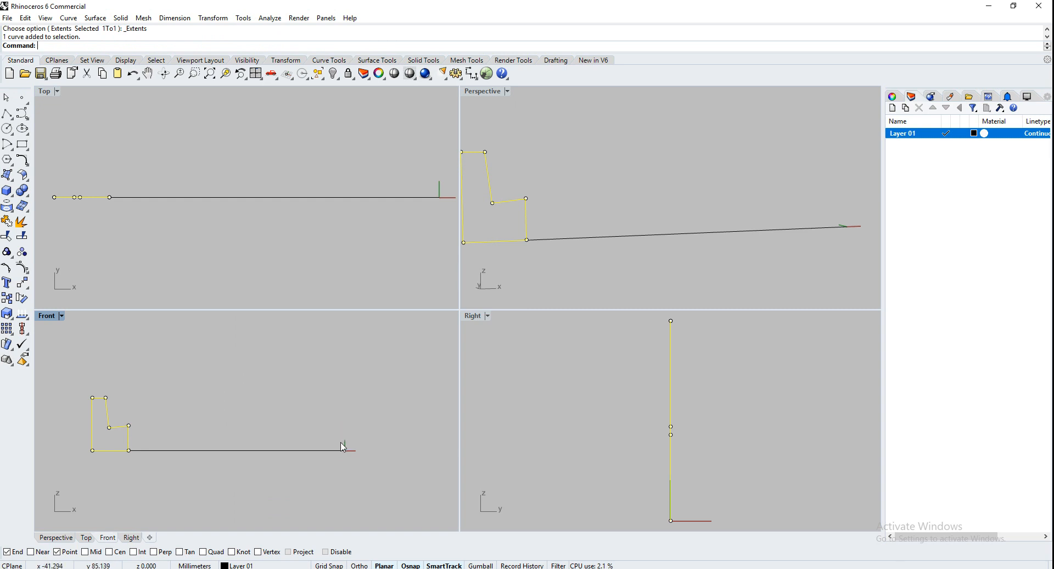
click(294, 408)
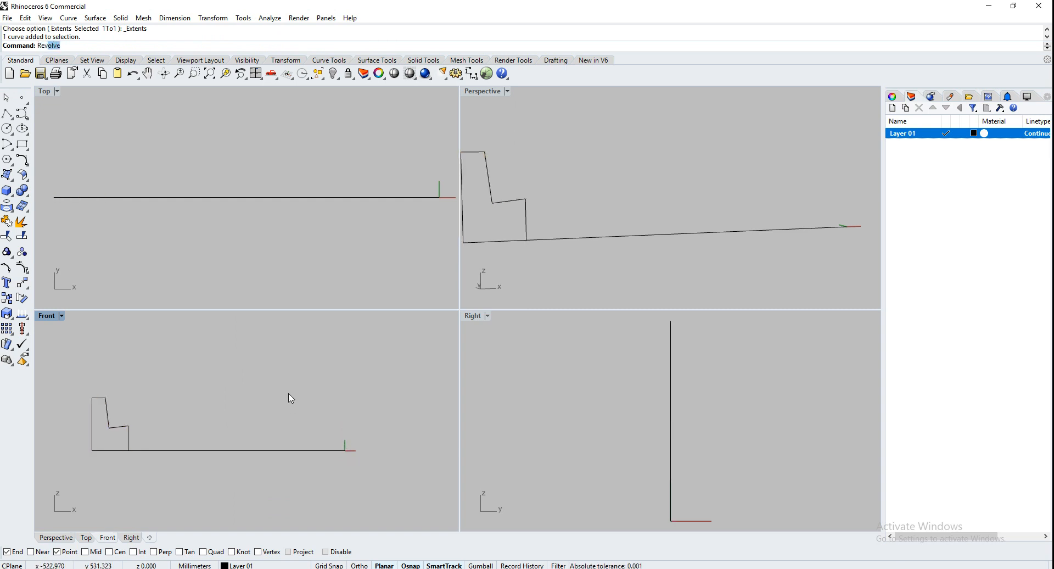
key(Return)
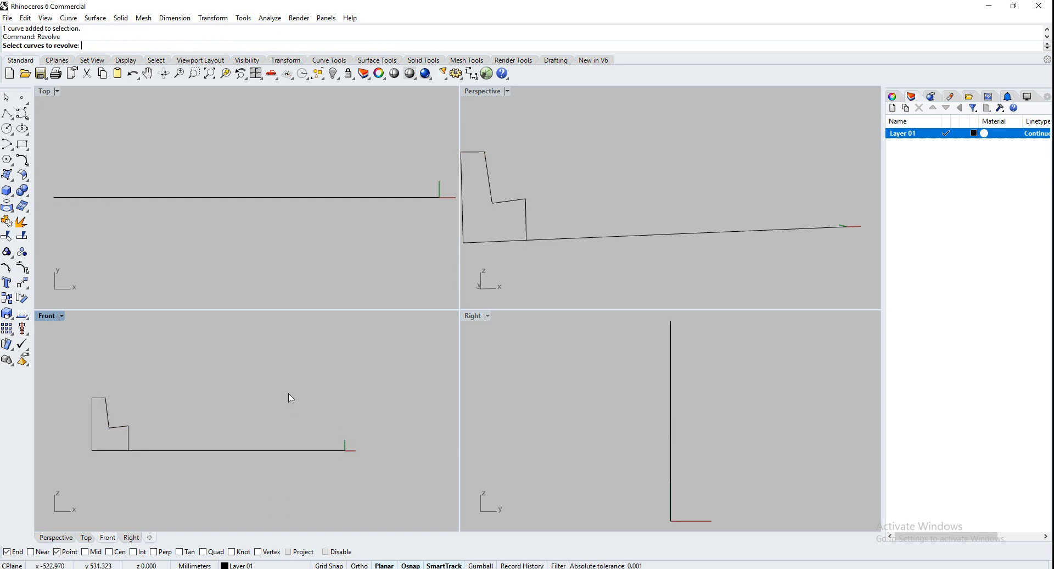
click(131, 440)
key(Return)
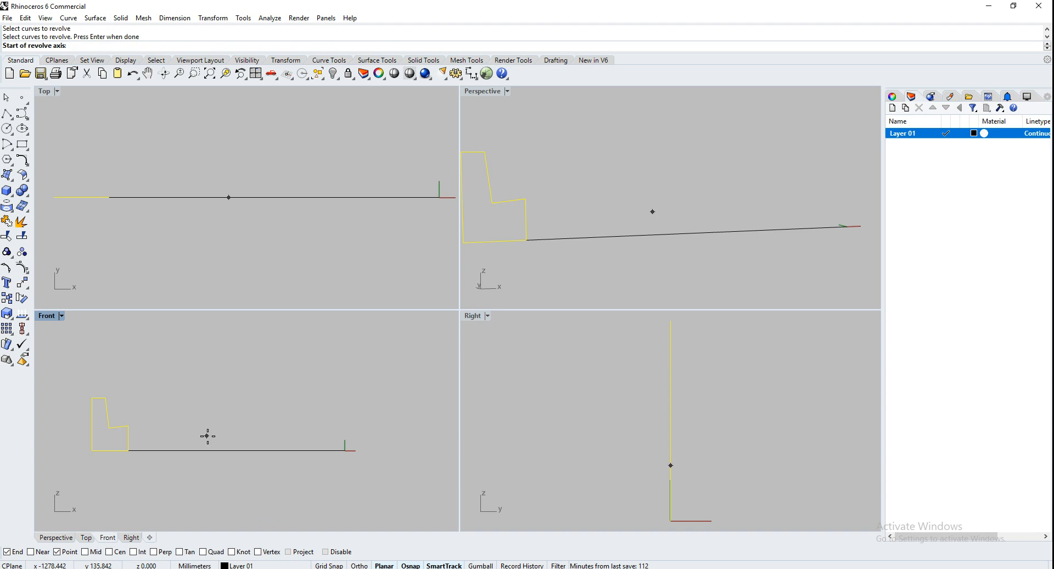
click(343, 450)
click(345, 366)
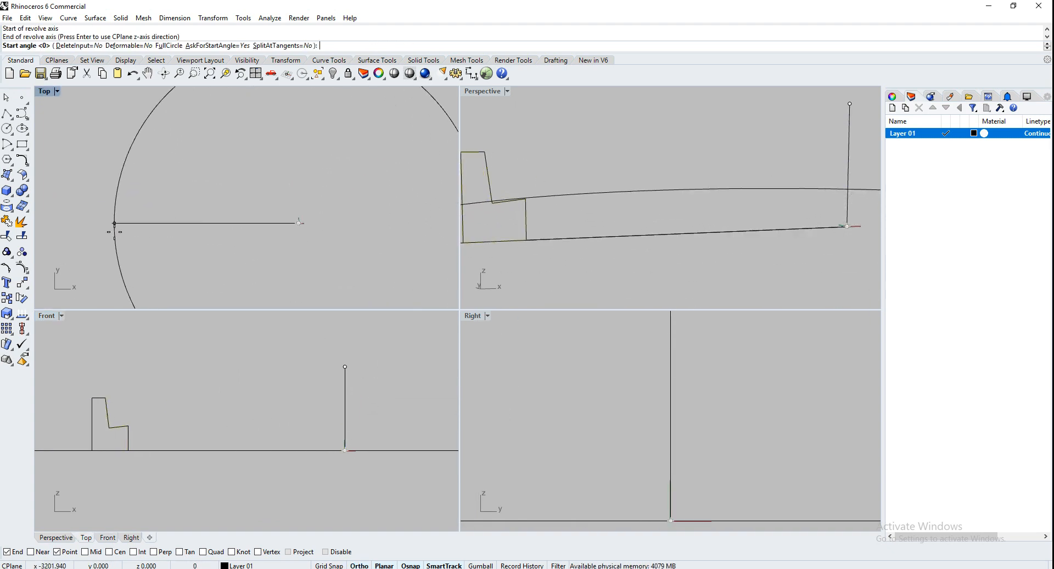
click(114, 232)
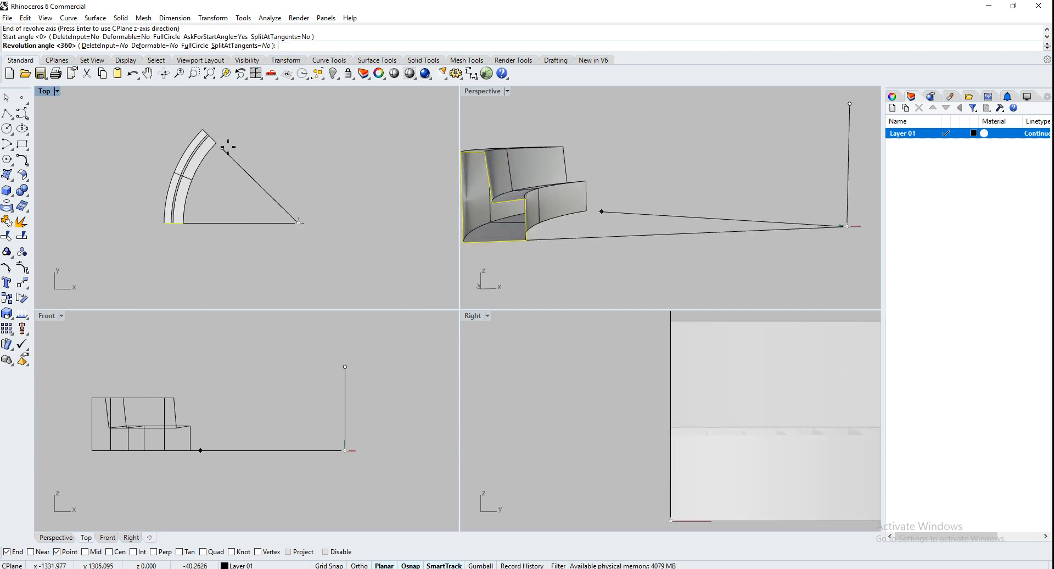
click(360, 191)
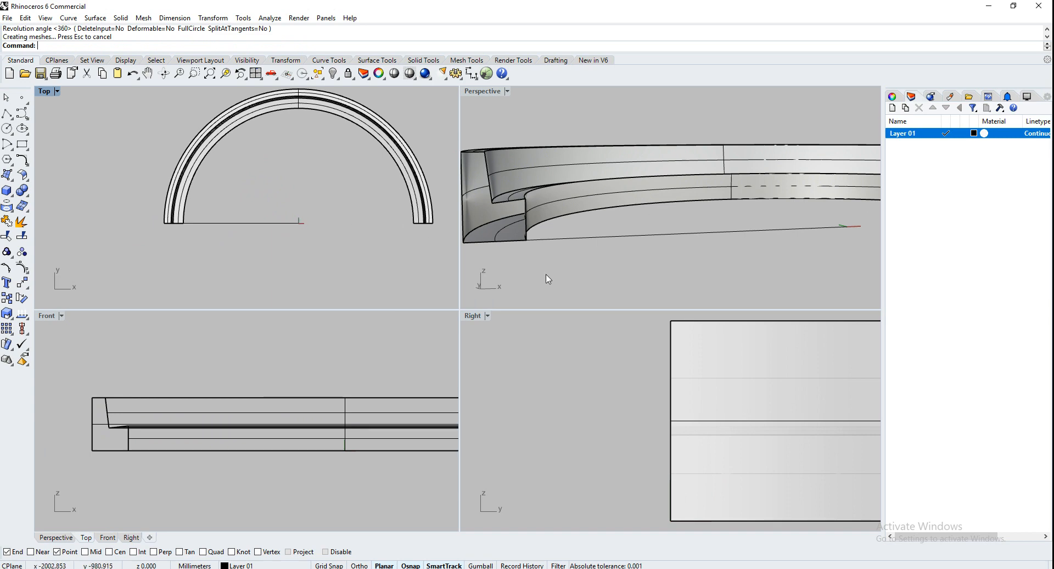
Step: Cap the open ends of the semicircular bench with the Cap command
right_drag(525, 189, 514, 124)
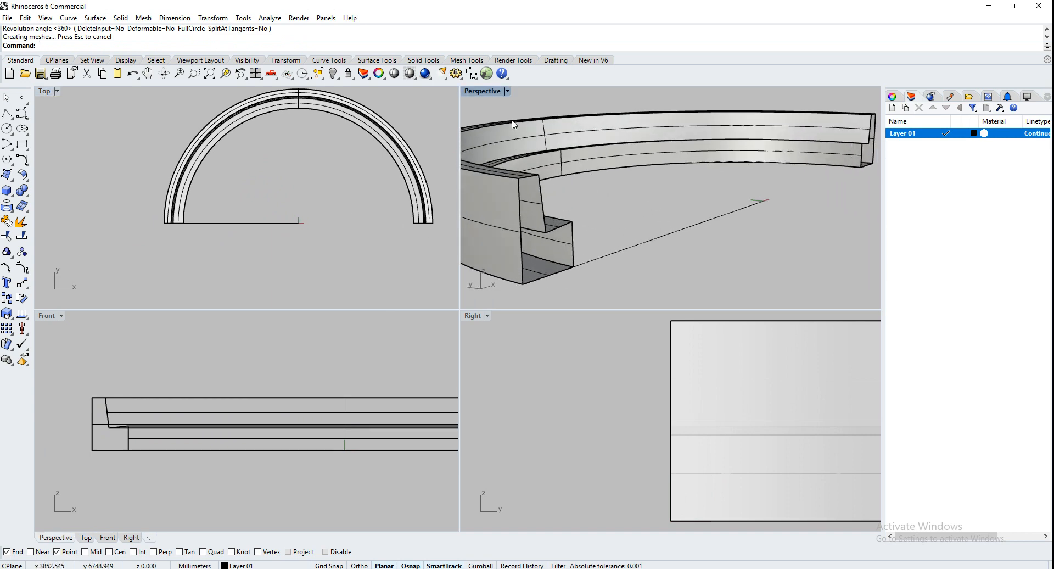
double_click(479, 91)
scroll(494, 383, down, 5)
right_drag(405, 426, 284, 402)
click(305, 336)
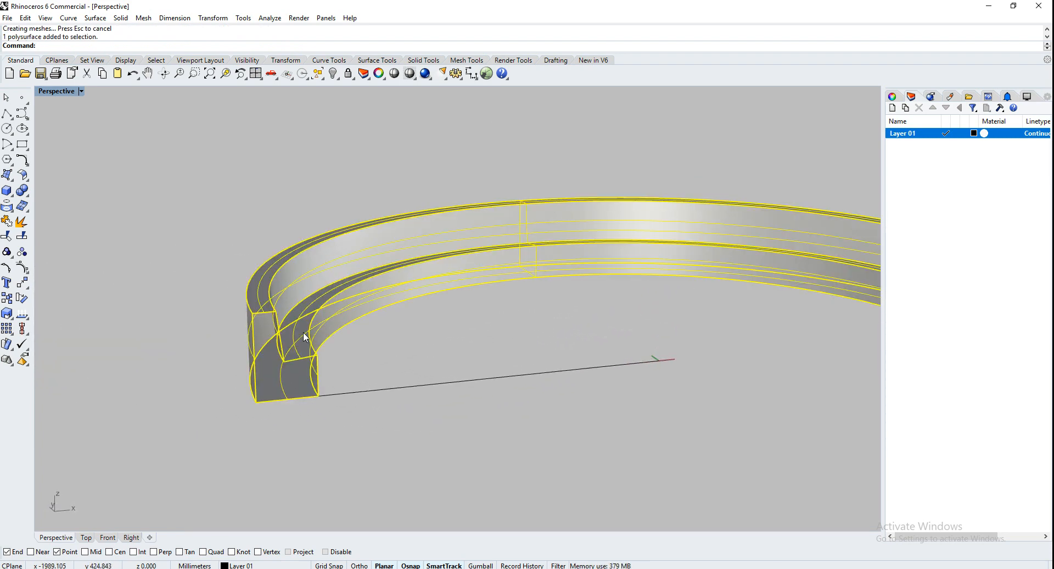
text(CP)
text(ap)
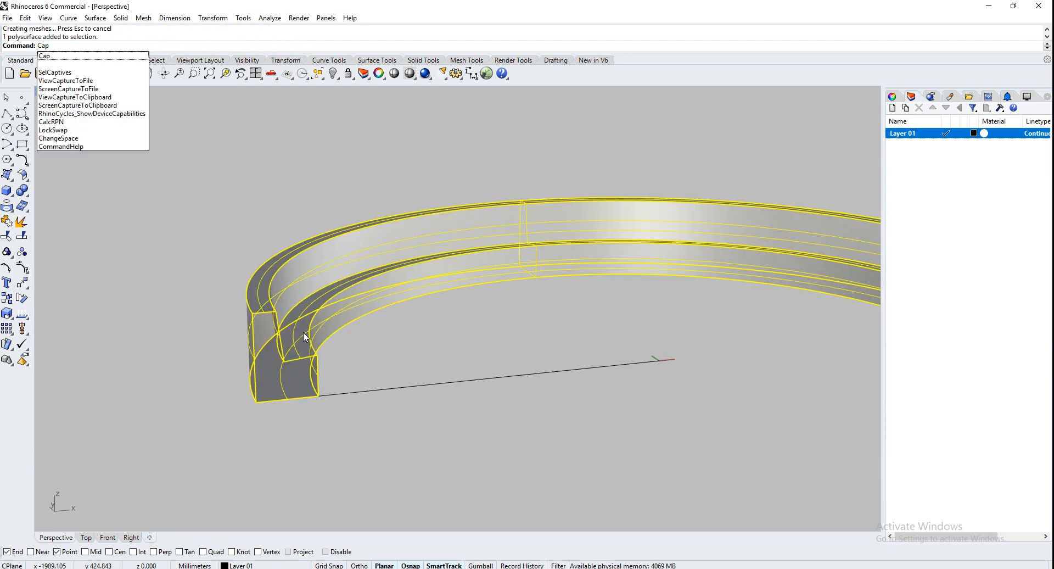
key(Return)
click(368, 466)
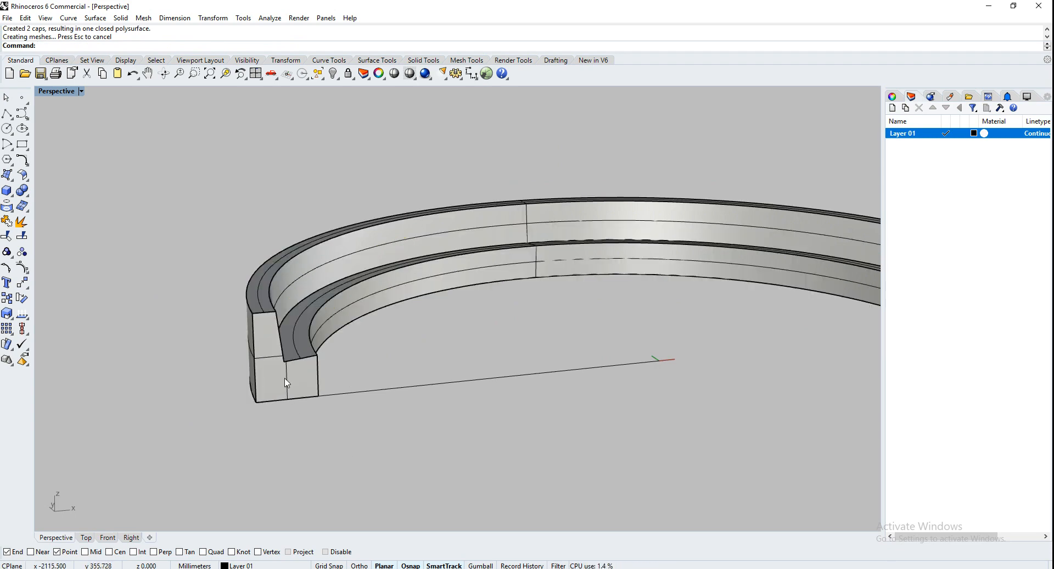
Step: Examine the capped bench from several angles, checking both of its end faces
right_drag(286, 383, 370, 351)
click(404, 343)
scroll(479, 376, up, 3)
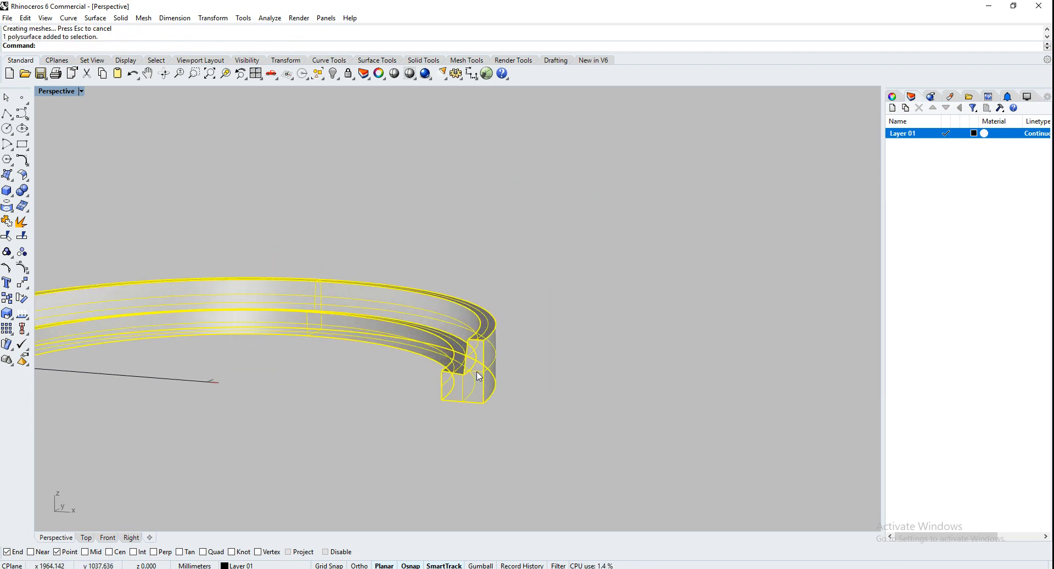
right_drag(313, 466, 351, 389)
scroll(448, 370, down, 6)
scroll(344, 386, up, 6)
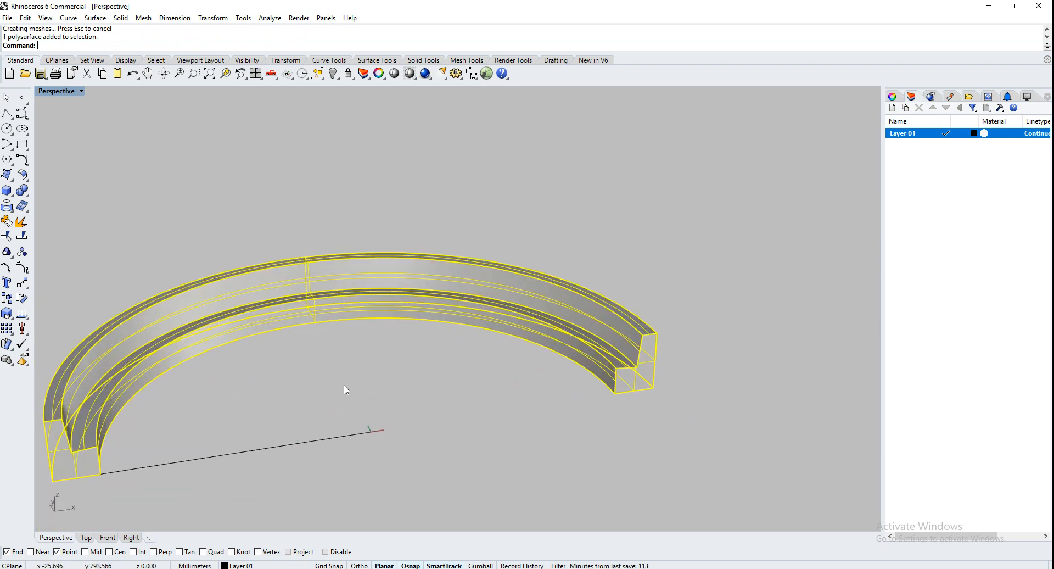
click(109, 215)
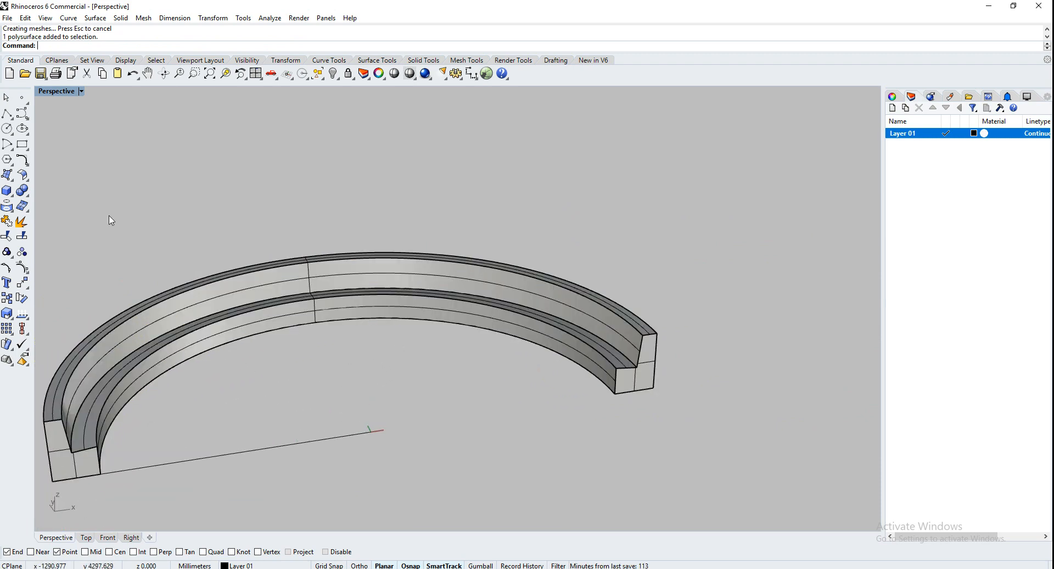
Step: Draw a diagonal polyline about 4812 mm long from the origin outward across the bench
click(7, 114)
text(0)
key(Return)
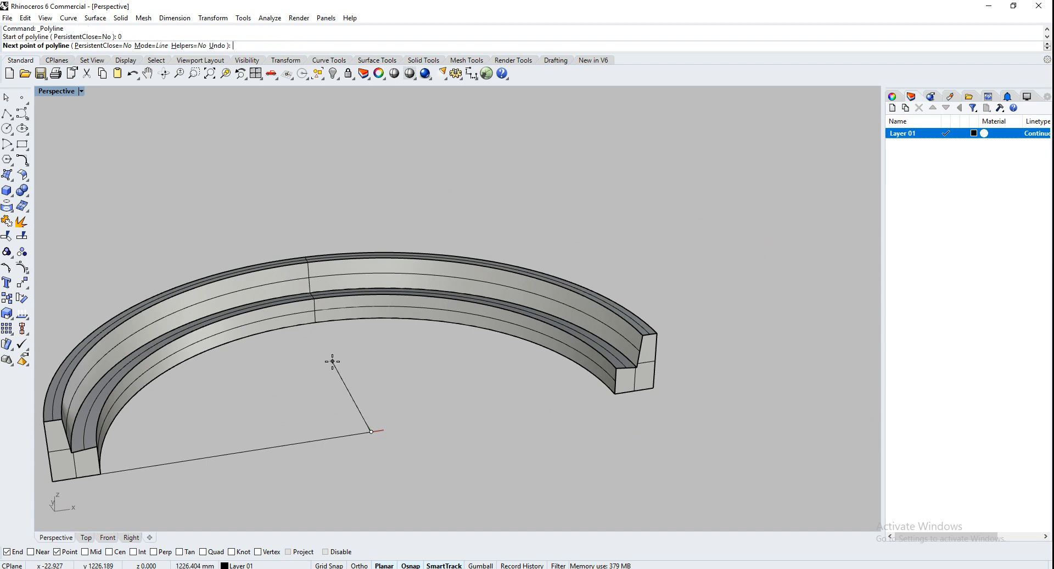
scroll(352, 365, down, 3)
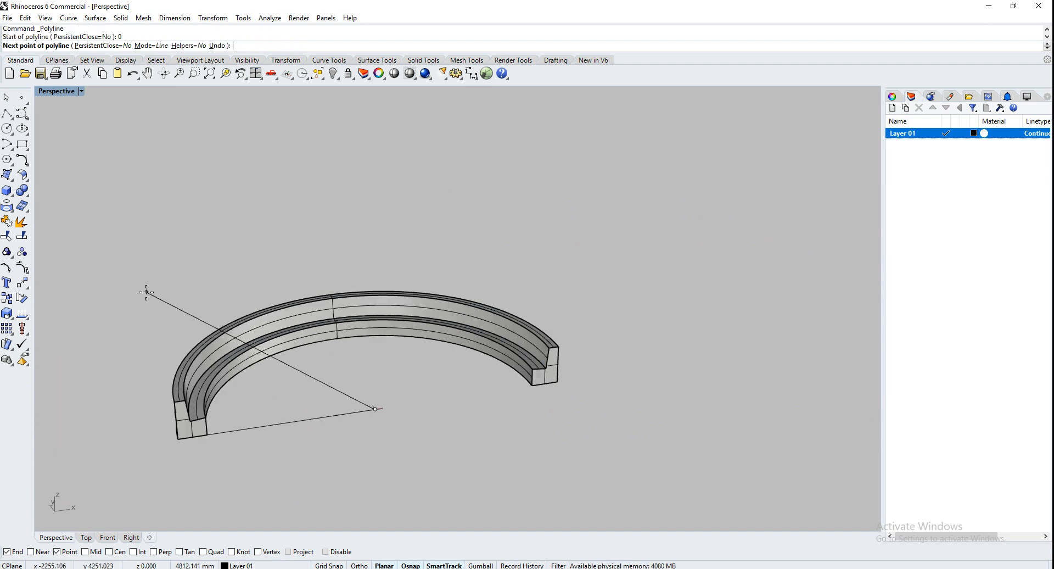
click(146, 292)
key(Return)
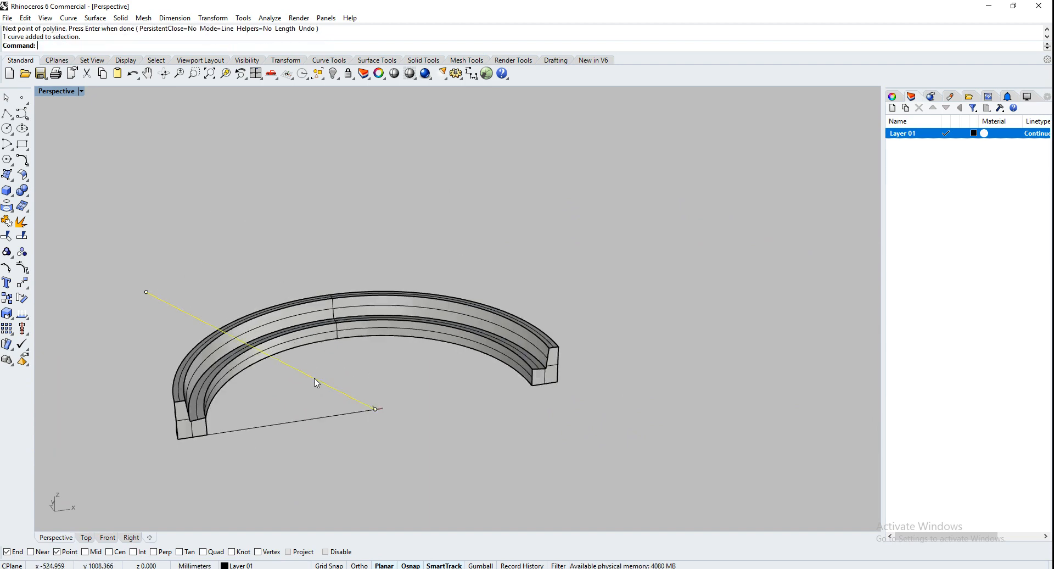
Step: Mirror a copy of the diagonal line about the Y axis through the origin
text(Mir)
key(Return)
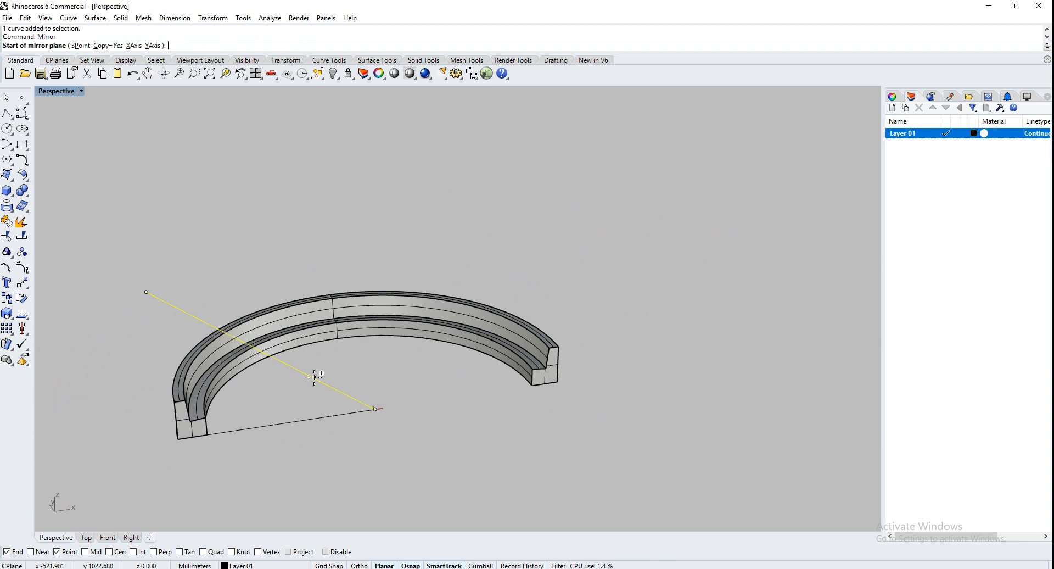
text(0)
key(Return)
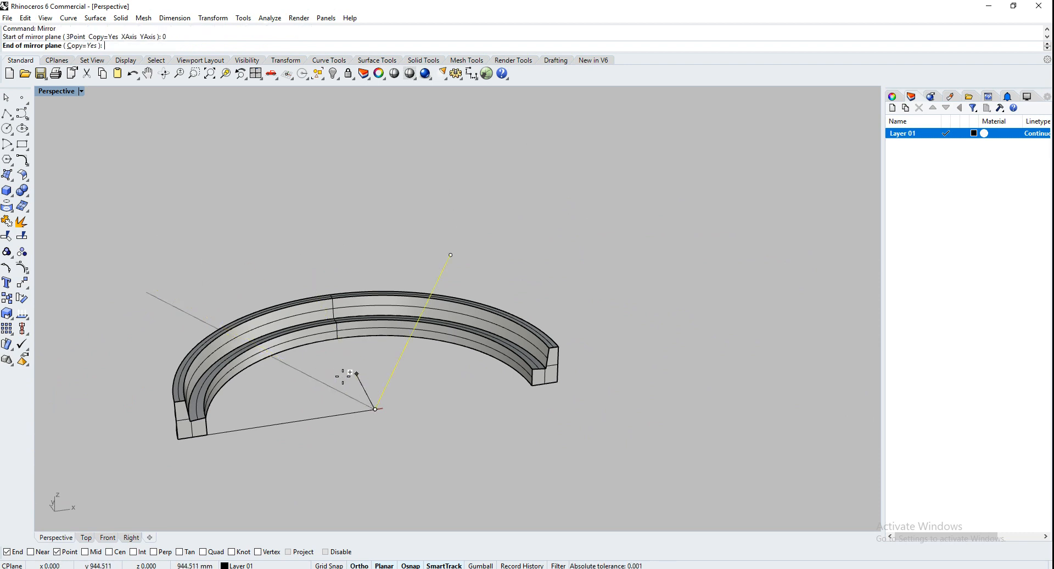
click(349, 373)
Step: Extrude both diagonal lines vertically with ExtrudeCrv into cutting planes taller than the bench
drag(420, 393, 307, 376)
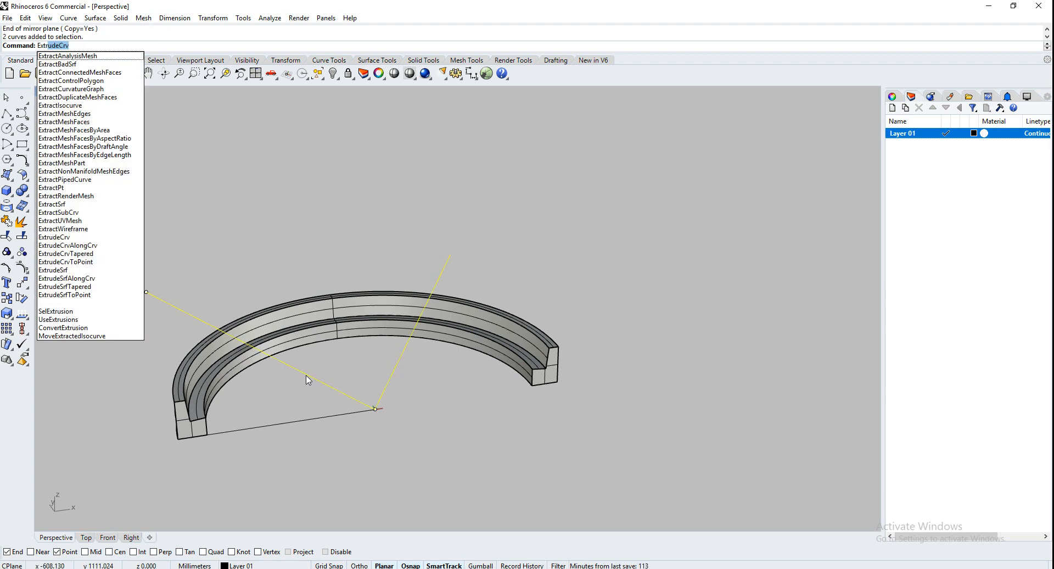
key(Return)
key(Return)
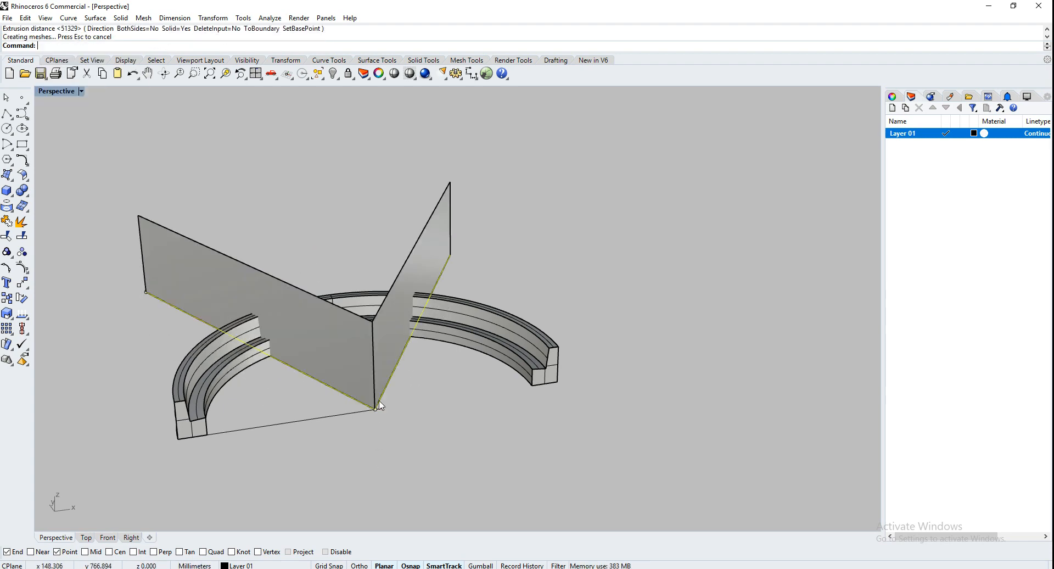
Step: Split the bench into three sections using the two extruded planes as cutting objects
right_drag(341, 477, 310, 430)
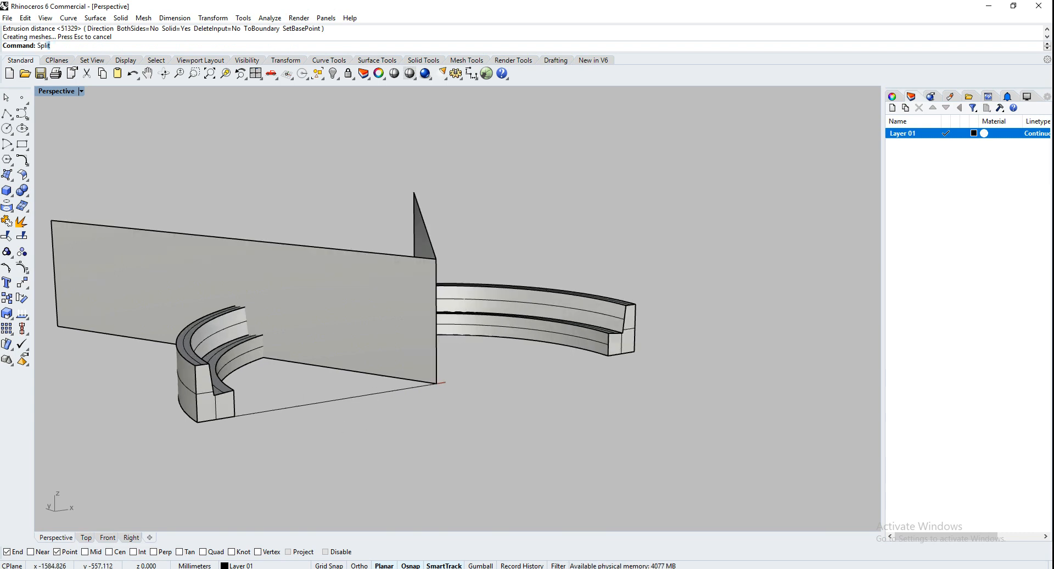
key(Return)
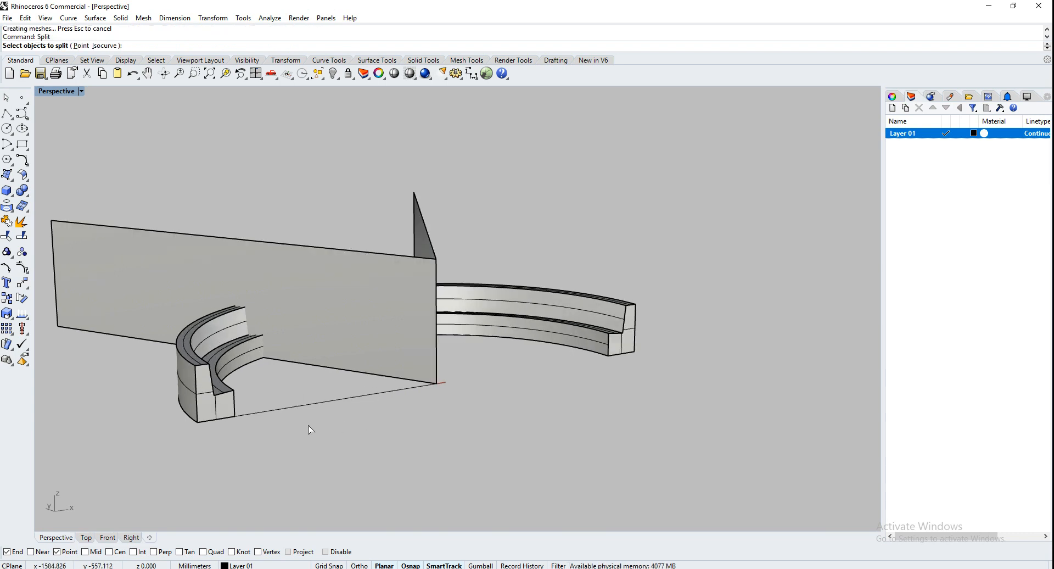
click(524, 331)
key(Return)
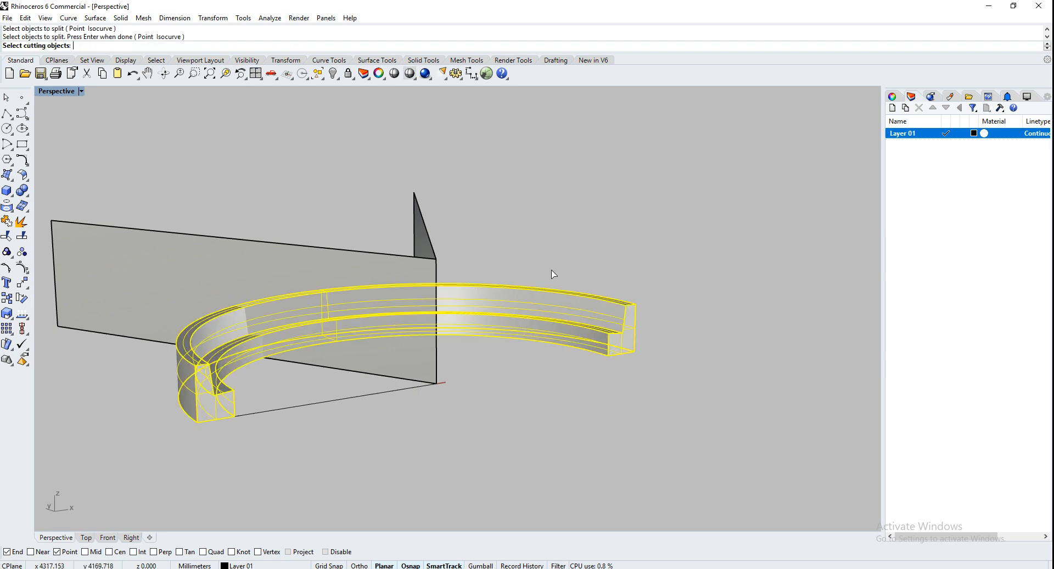
drag(487, 267, 291, 233)
key(Return)
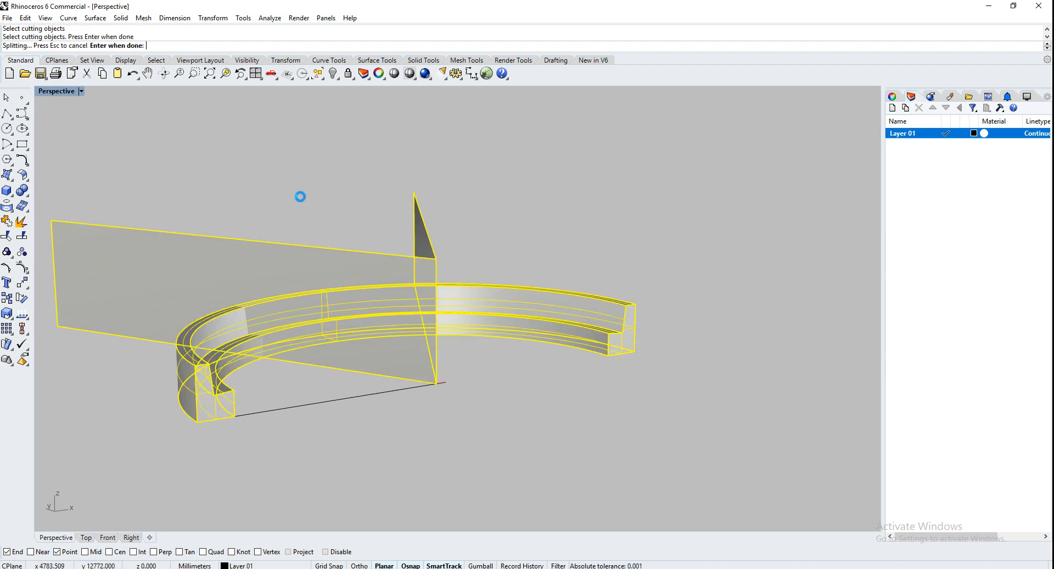
Step: Delete both cutting planes and the three straight construction lines
click(295, 260)
right_drag(365, 245, 422, 219)
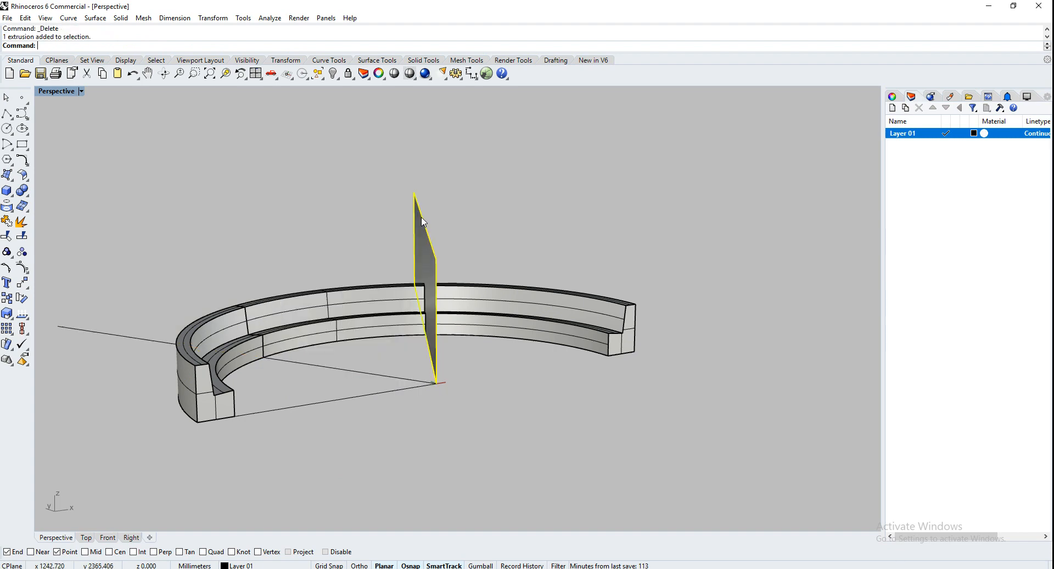
key(Delete)
right_drag(344, 245, 389, 379)
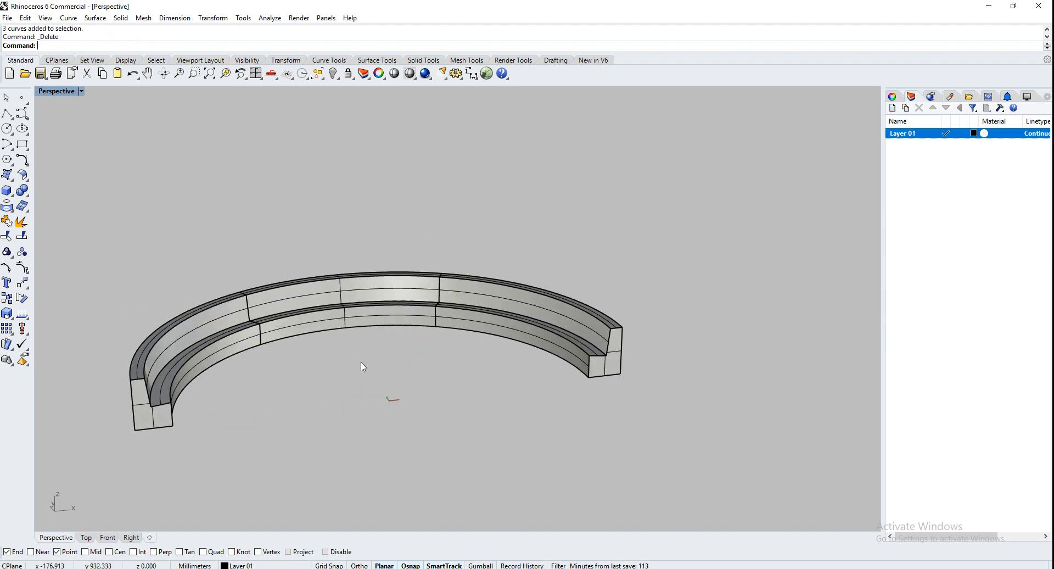
Step: Pull the two outer bench sections outward, away from the middle section
drag(466, 321, 526, 320)
drag(231, 339, 179, 360)
click(468, 409)
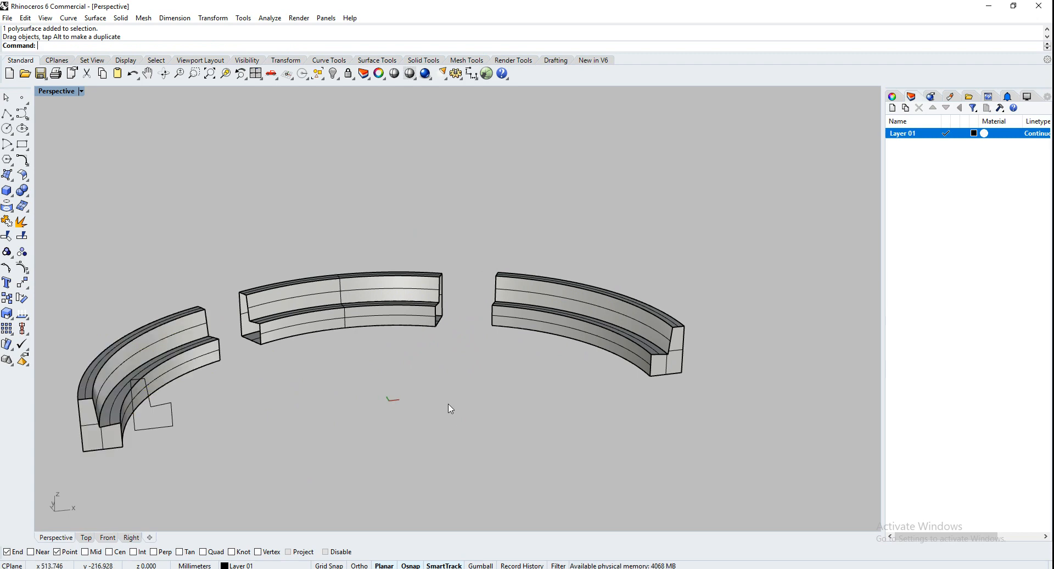
Step: Cap the open cut ends of all three bench sections
key(BackSpace)
key(BackSpace)
key(BackSpace)
text(Cap)
key(Return)
drag(592, 407, 164, 251)
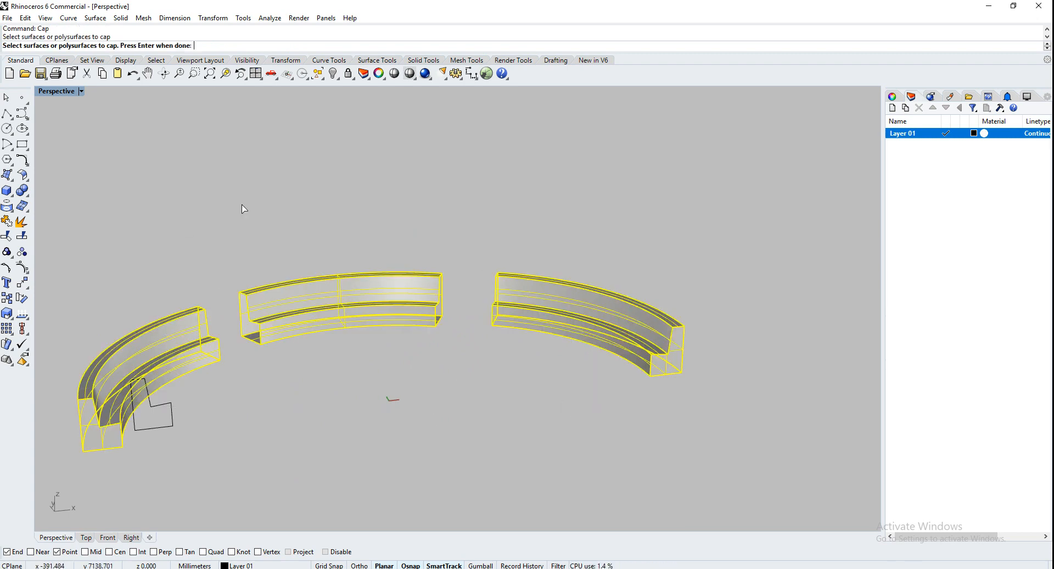
key(Return)
Step: Move the outer bench section on the positive X side back against the middle section, snapping bottom corner to bottom corner
right_drag(643, 354, 420, 362)
click(422, 372)
key(Return)
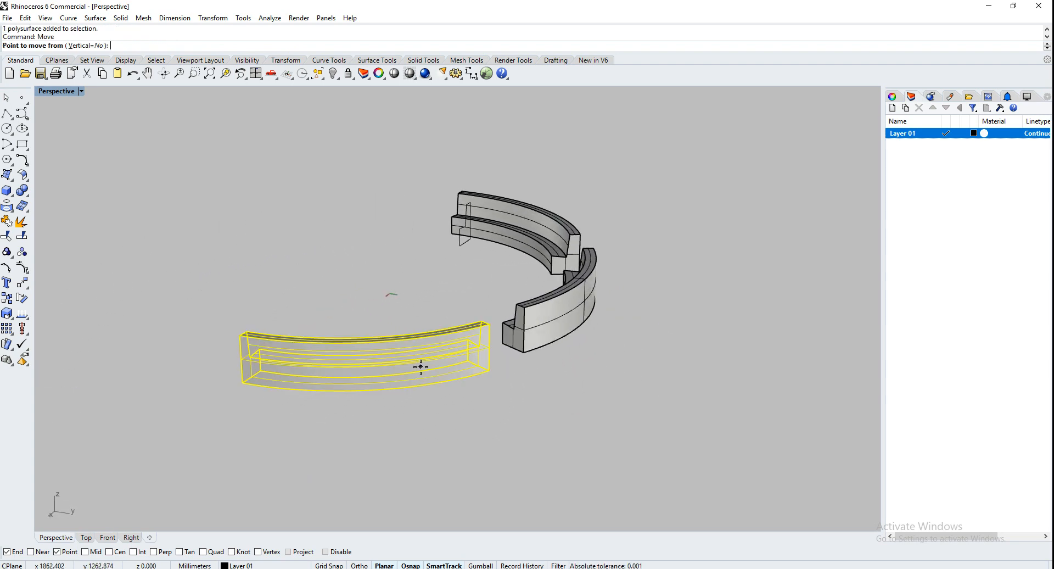
click(489, 371)
click(523, 352)
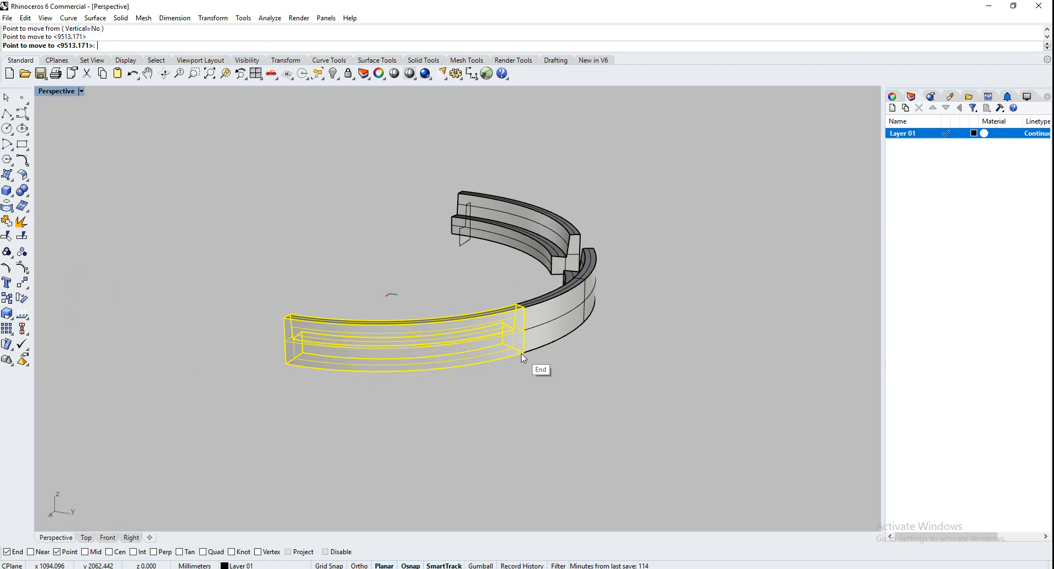
right_drag(366, 294, 410, 336)
key(Escape)
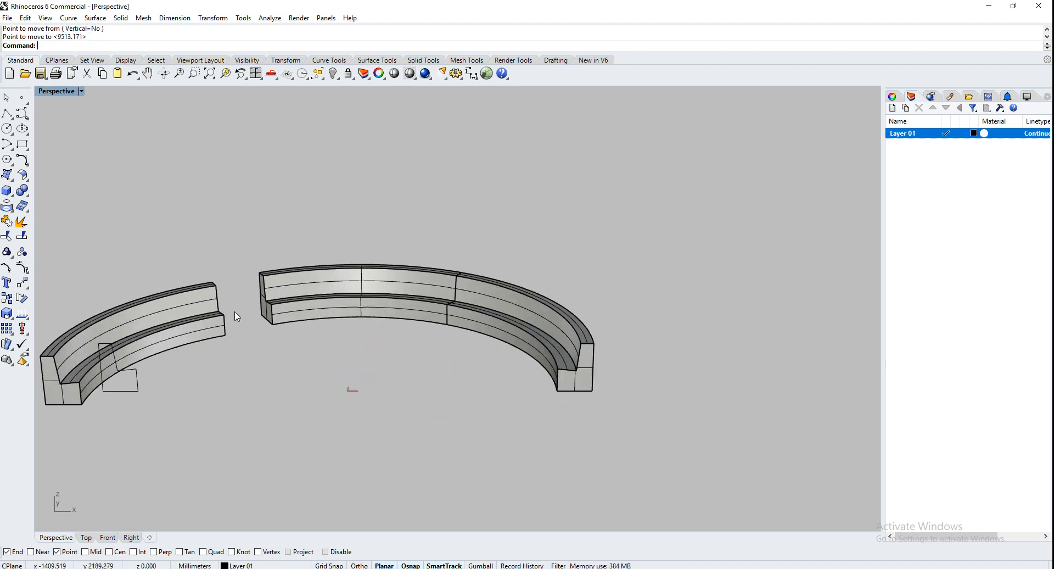
Step: Move the outer bench section on the negative X side against the middle section, snapping their bottom corners together
click(222, 328)
key(Return)
click(225, 335)
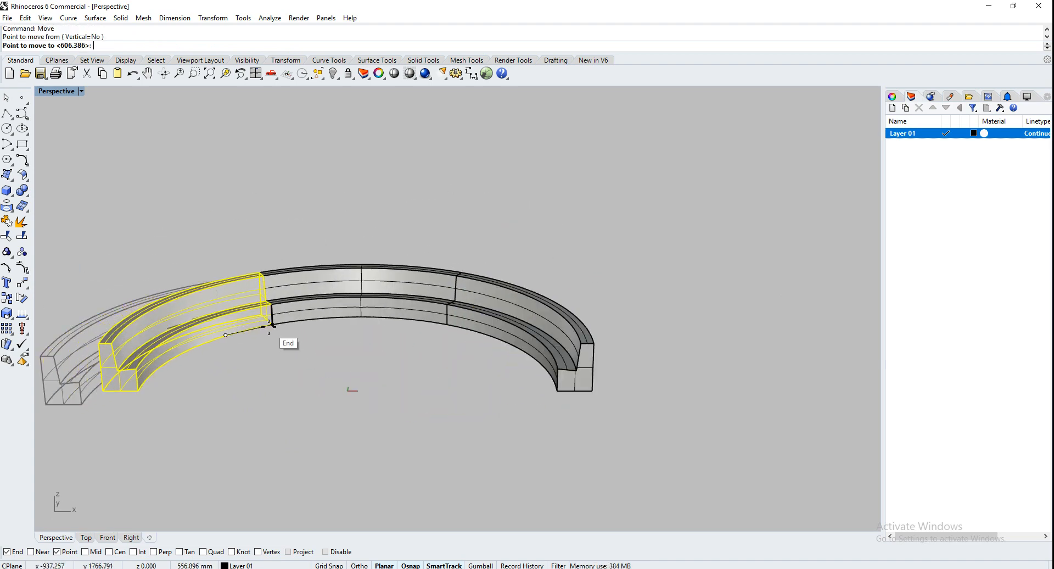
click(272, 324)
Step: Delete the three bench sections together with the remaining profile curve
right_drag(277, 390, 394, 365)
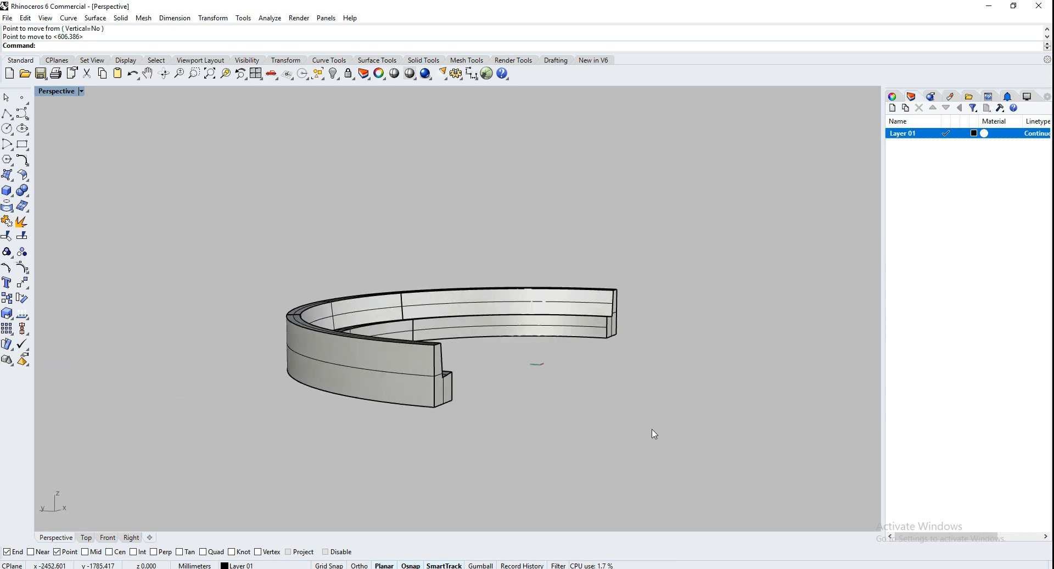
drag(684, 464, 219, 209)
key(Delete)
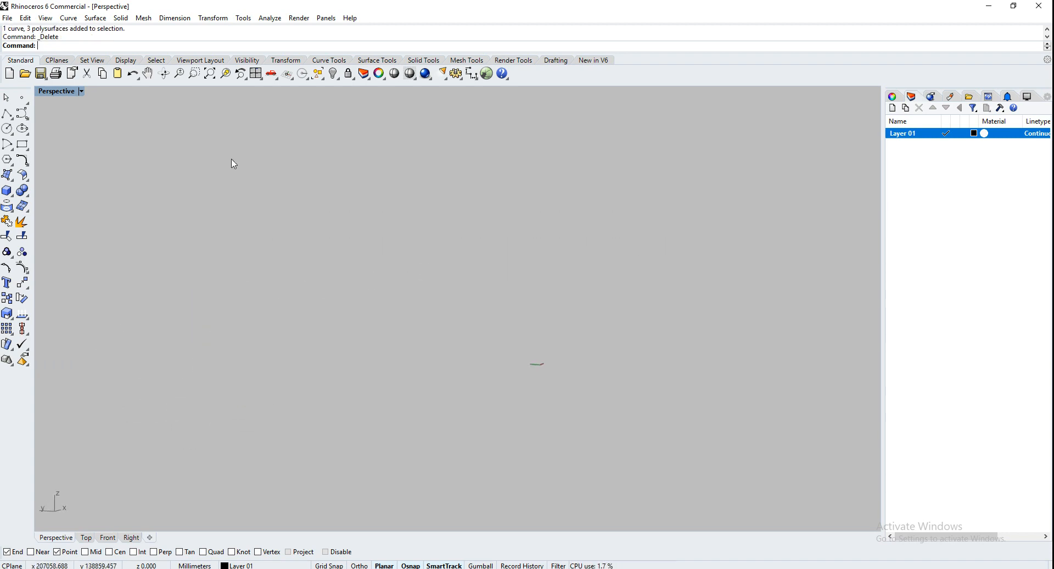
Step: Draw a 2000 mm horizontal polyline from the origin toward negative X in the Front view, with Ortho enabled
click(108, 538)
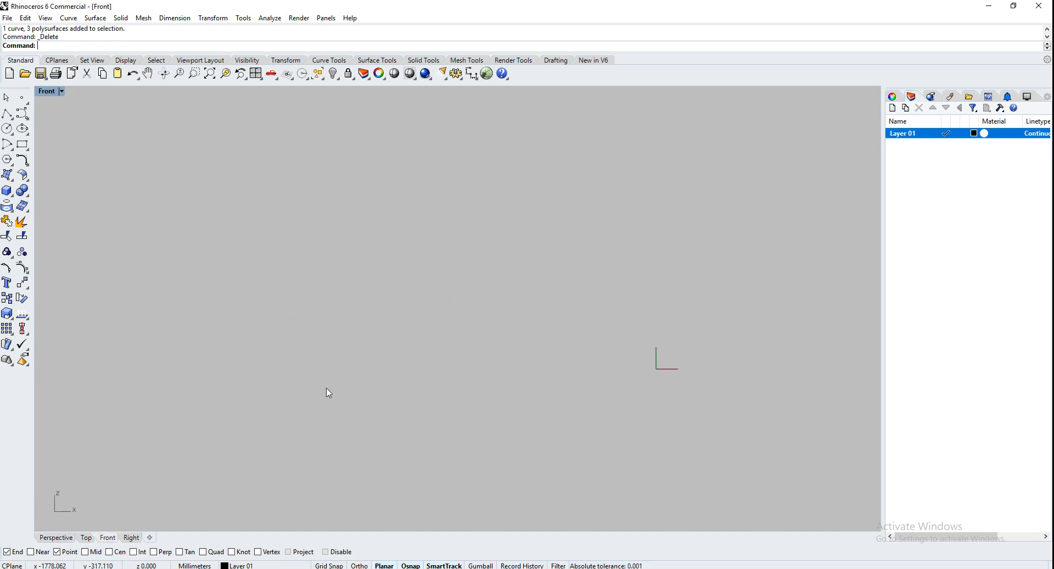
click(7, 113)
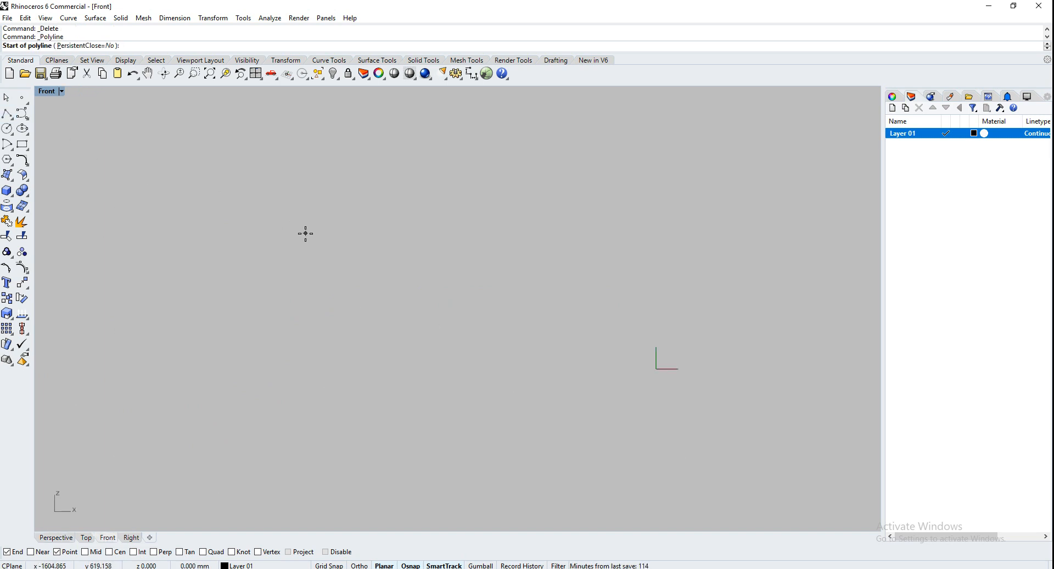
text(0)
key(Return)
text(000)
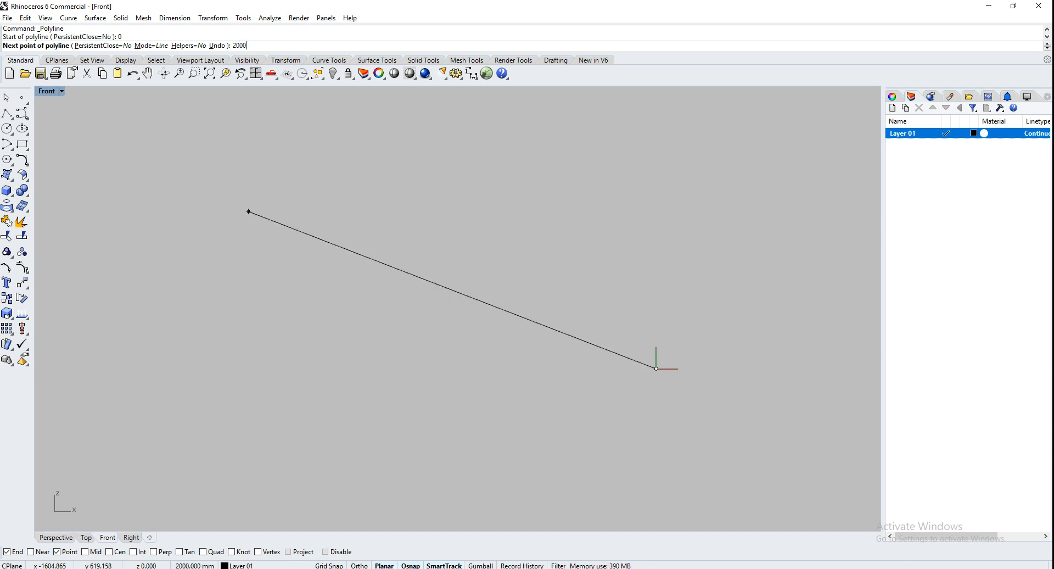
key(F8)
key(Return)
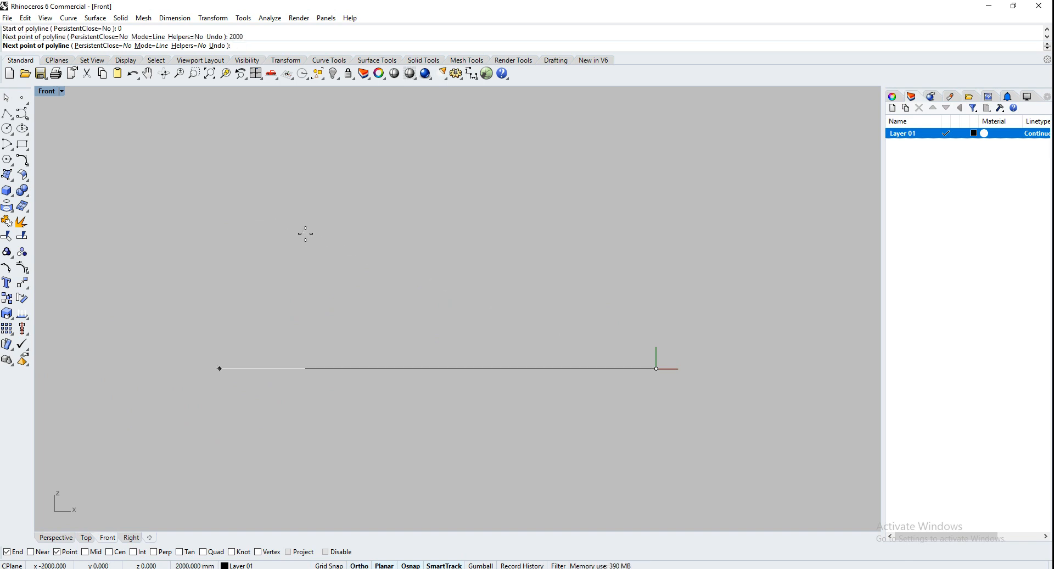
key(F8)
key(Return)
right_drag(194, 336, 271, 370)
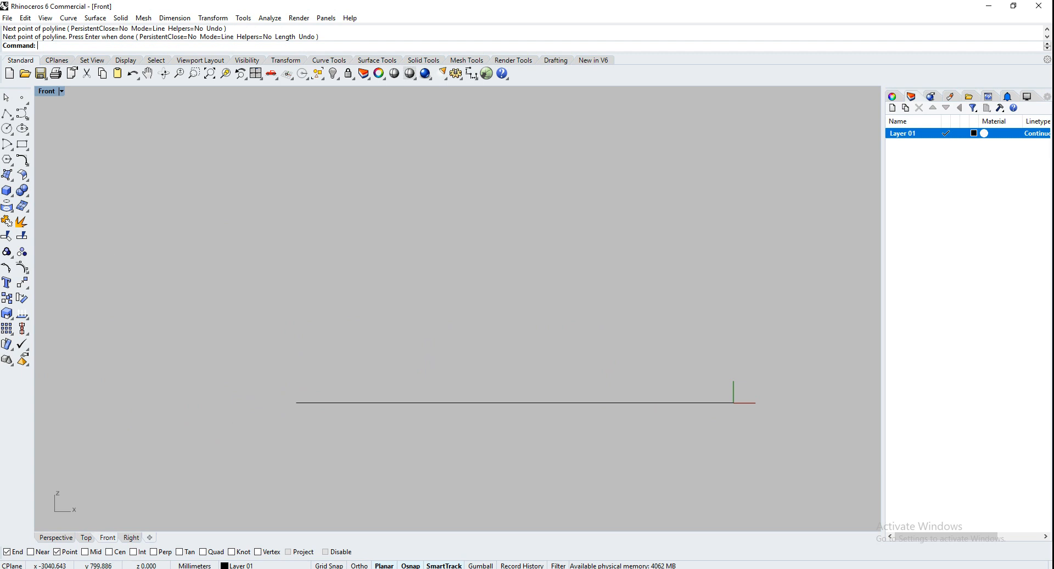
Step: Draw an upright rectangle about 69 mm wide and 160 mm high from the line's far end
click(22, 143)
click(294, 402)
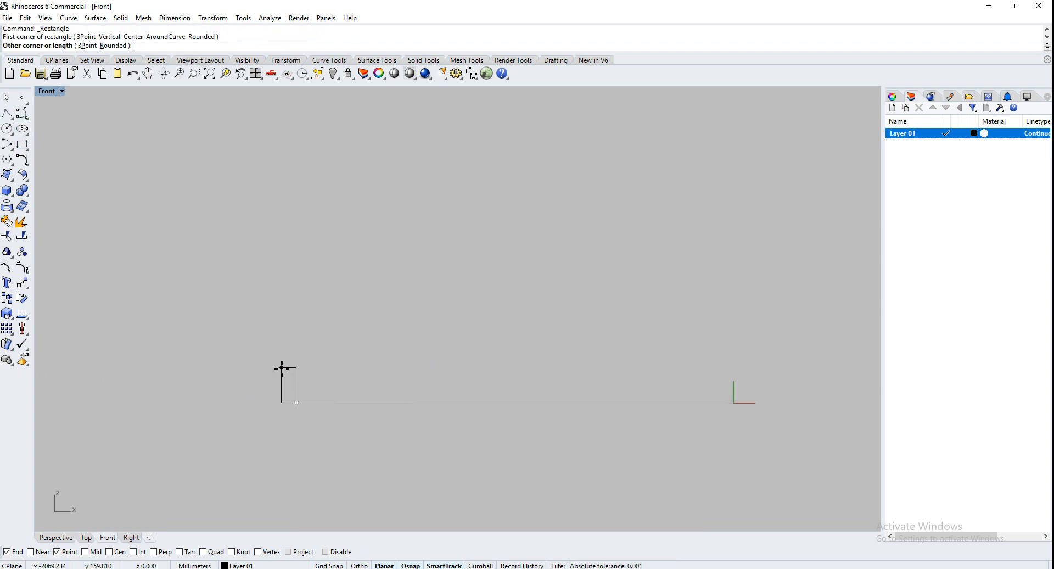
click(281, 368)
right_drag(219, 346, 258, 350)
scroll(417, 394, down, 1)
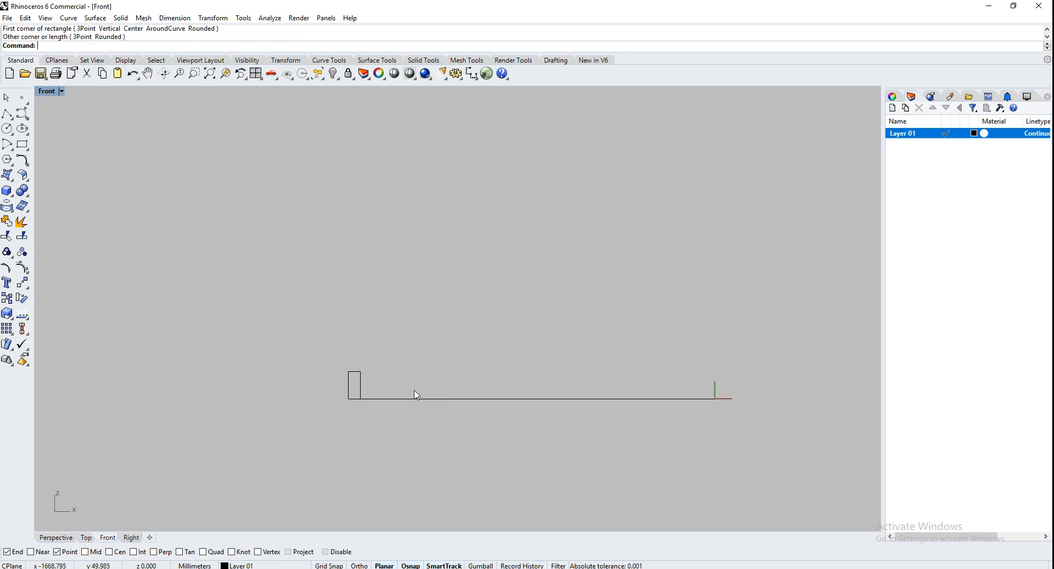
Step: Copy the upright rectangle about 500 mm horizontally toward negative X with Ortho enabled
click(362, 390)
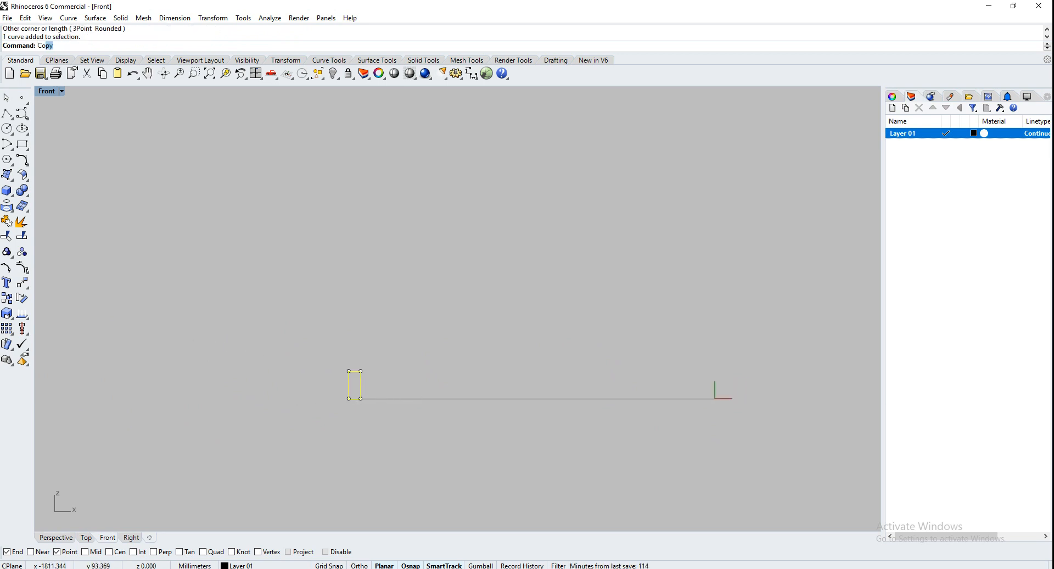
key(Return)
click(387, 428)
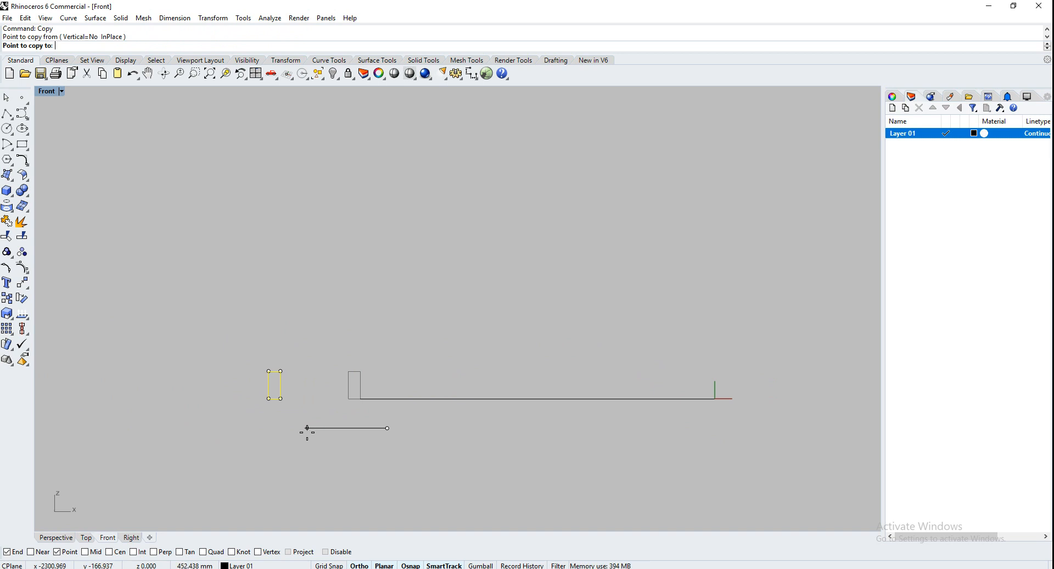
click(299, 435)
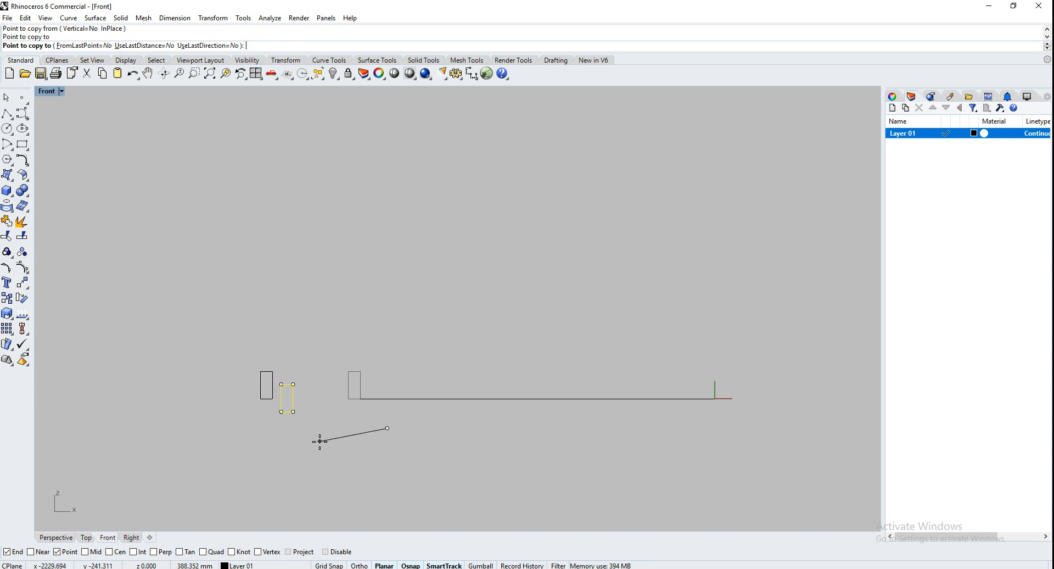
key(Return)
Step: Draw a closed trapezoid polyline about 80 mm wide at its base, above the copied rectangle, with a slanted side facing the origin
click(7, 113)
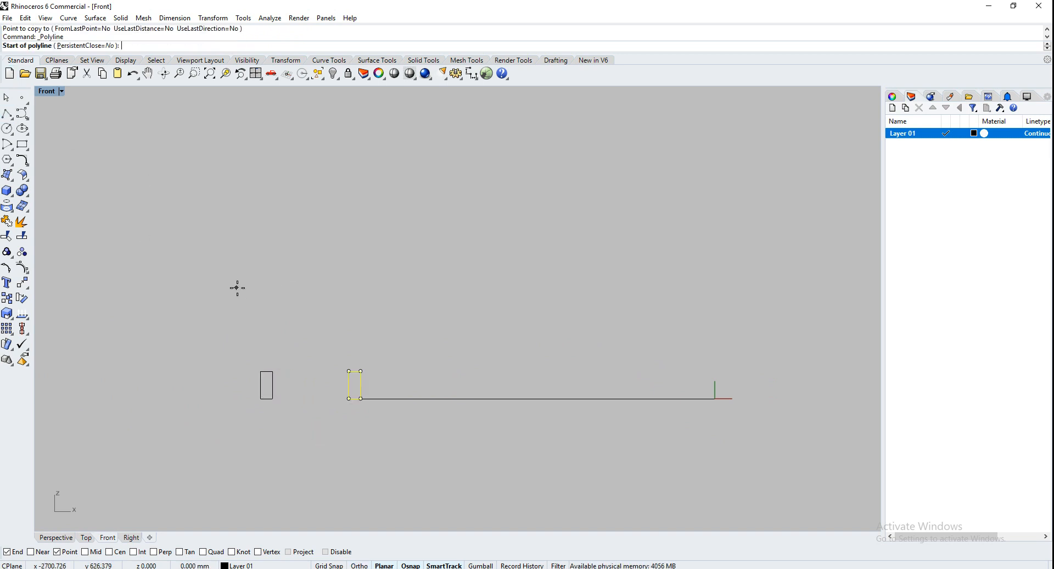
click(256, 280)
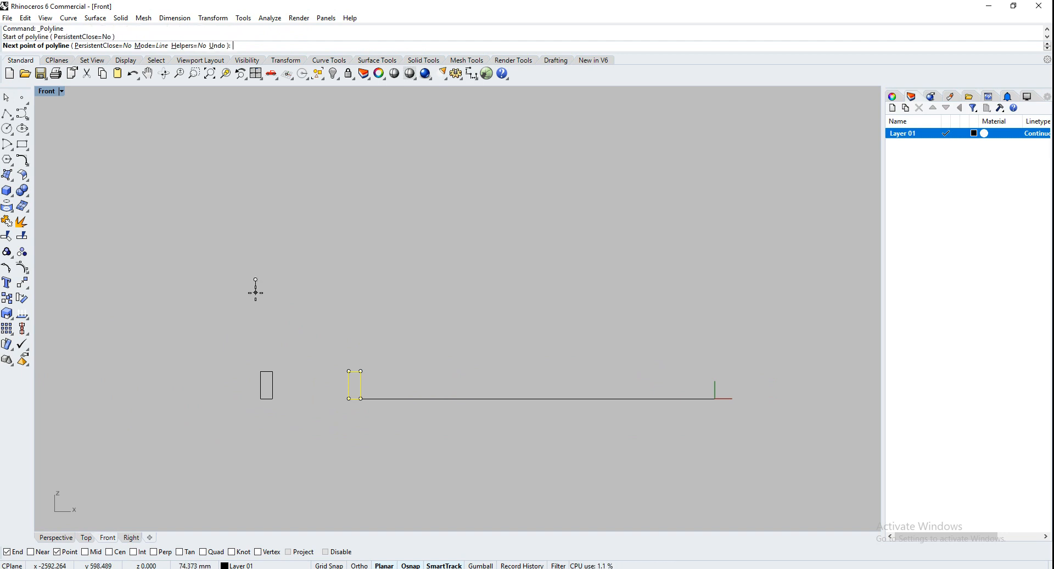
key(F8)
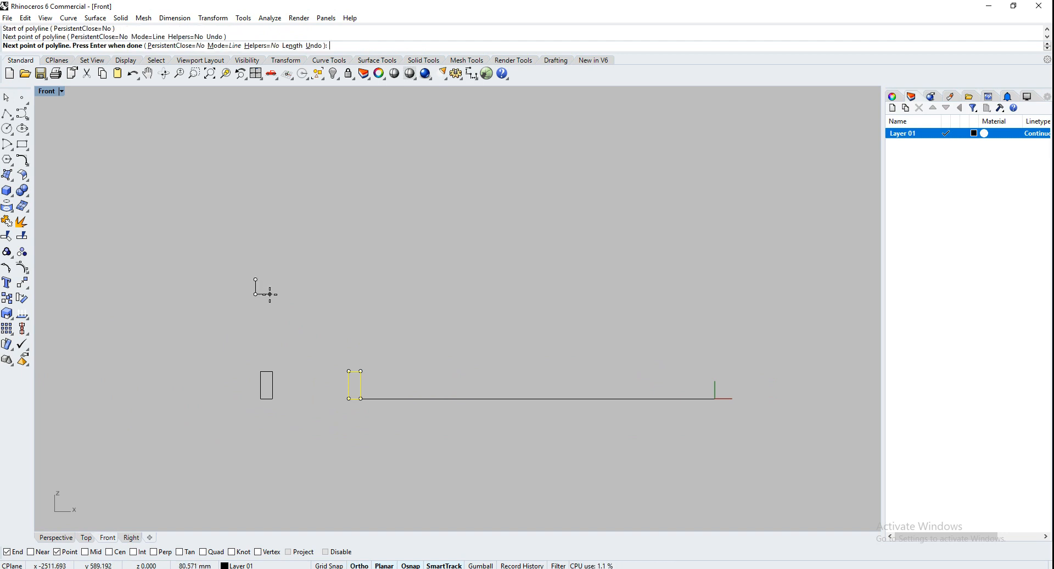
click(269, 293)
key(F8)
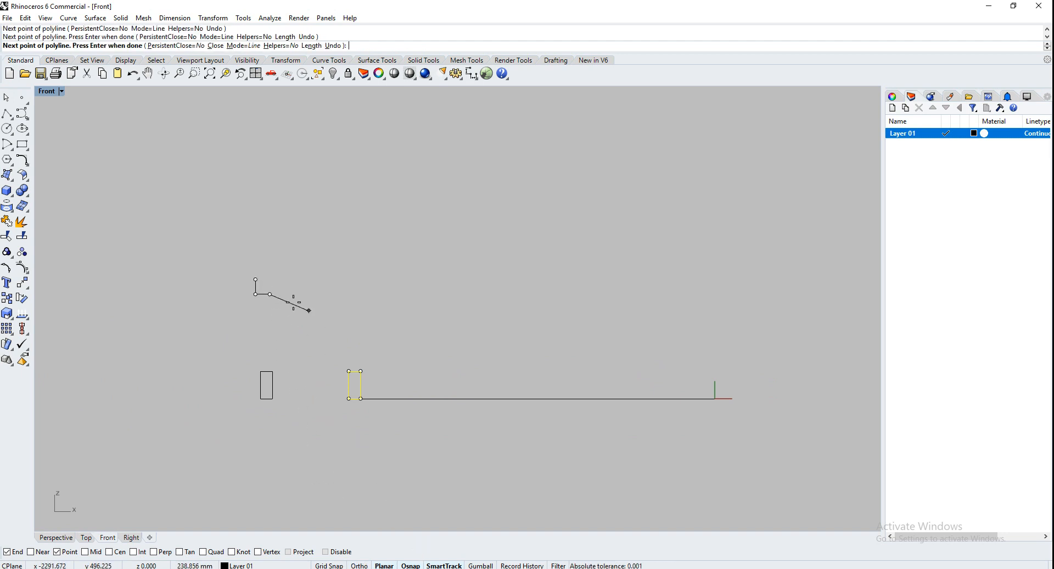
click(267, 279)
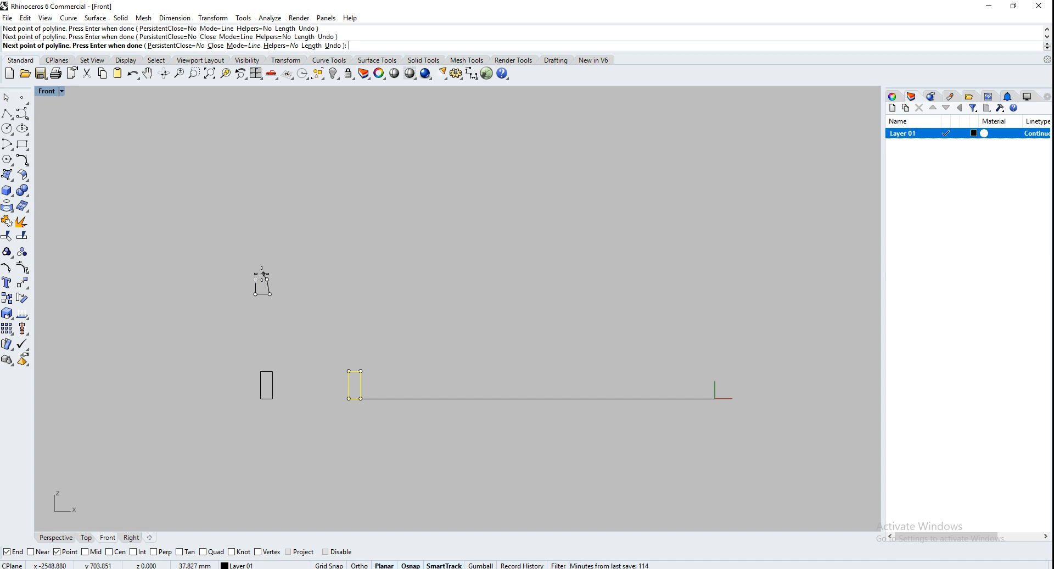
click(255, 280)
click(333, 265)
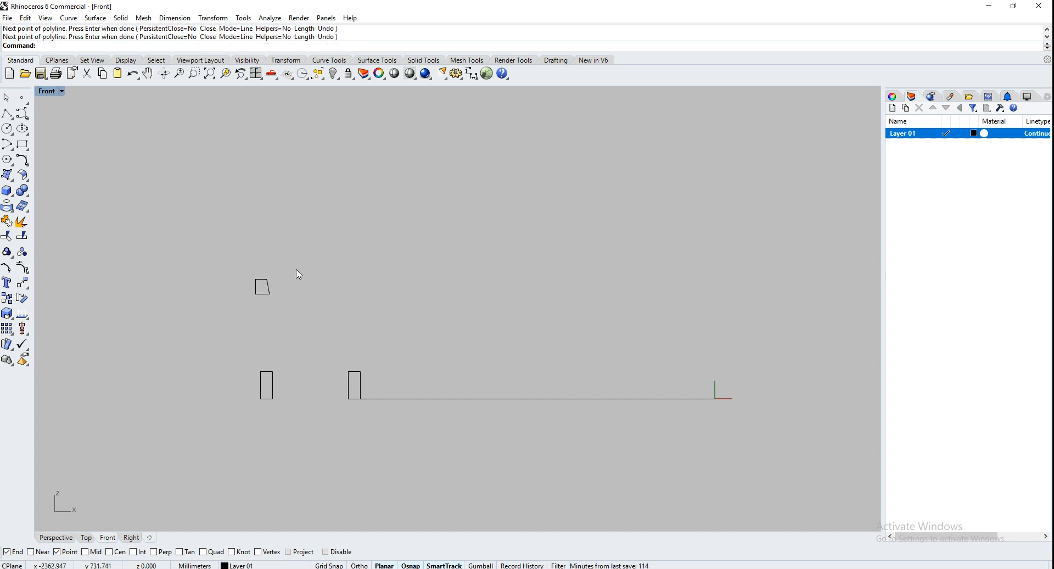
Step: Revolve the two rectangles and the trapezoid about 46° around the vertical axis through the origin, starting from negative X
text(Revolve)
key(Return)
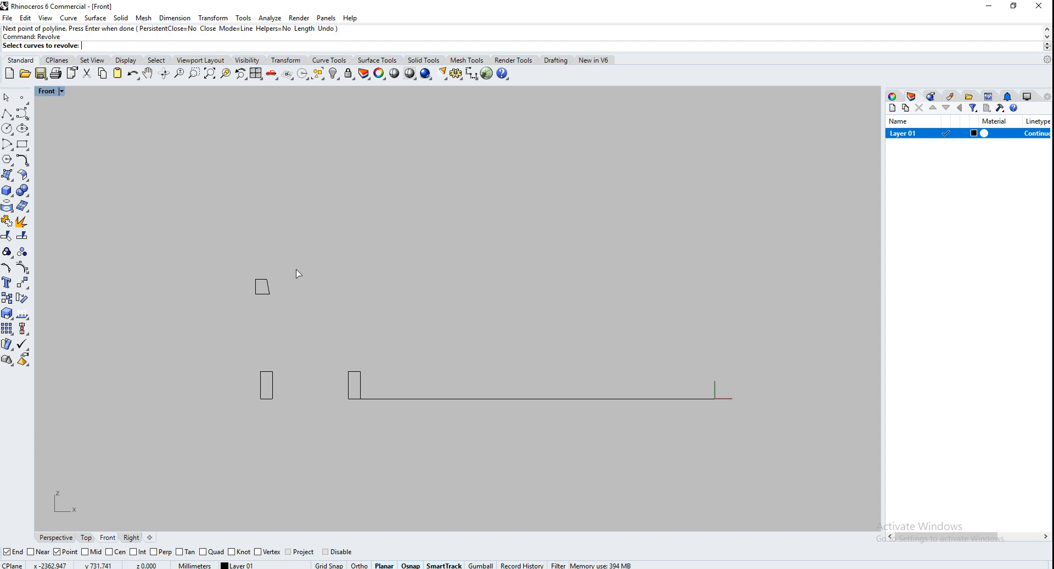
drag(271, 253, 384, 431)
drag(179, 225, 403, 455)
key(Return)
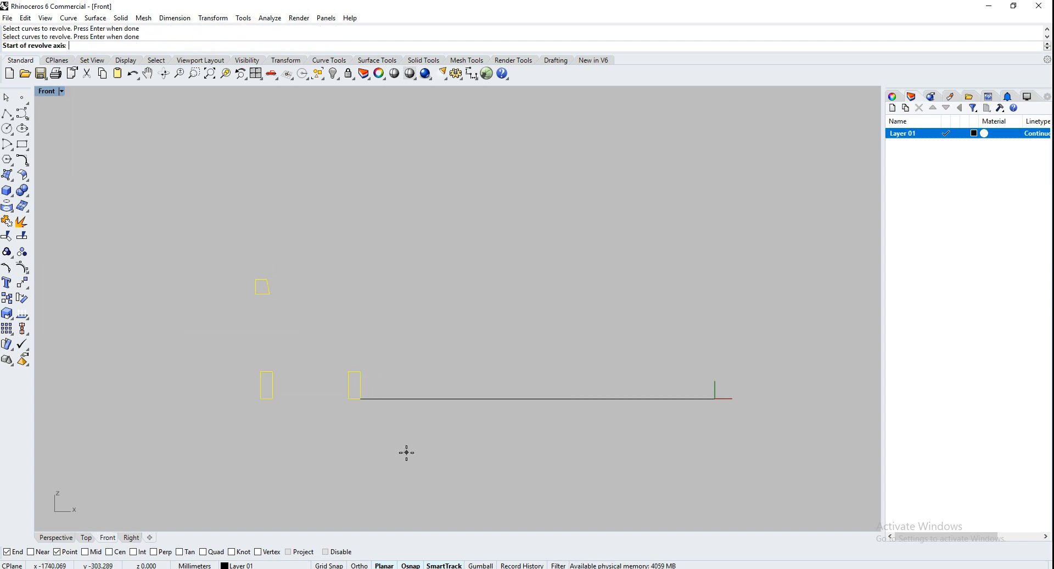
click(714, 398)
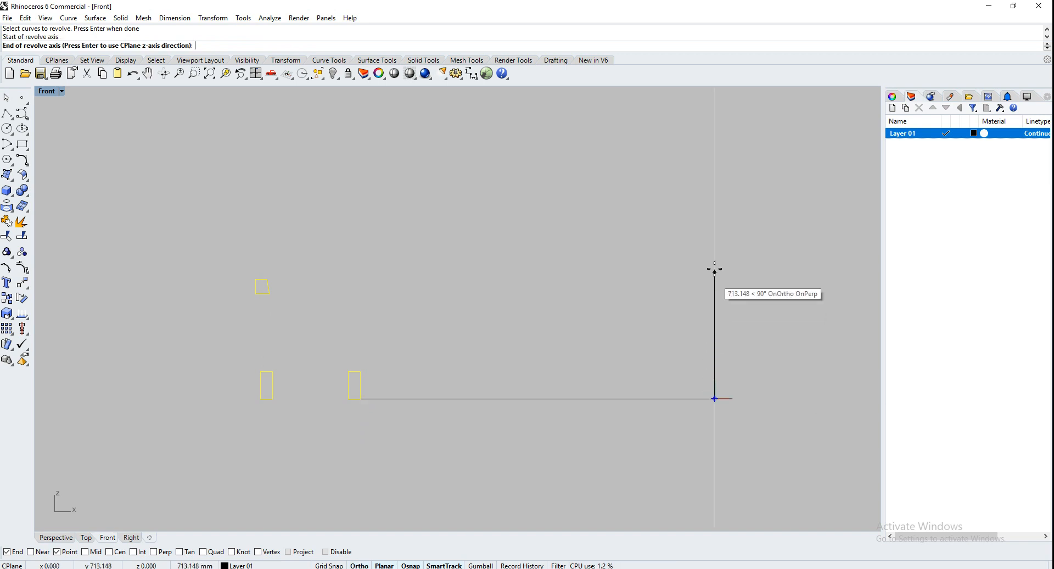
click(714, 262)
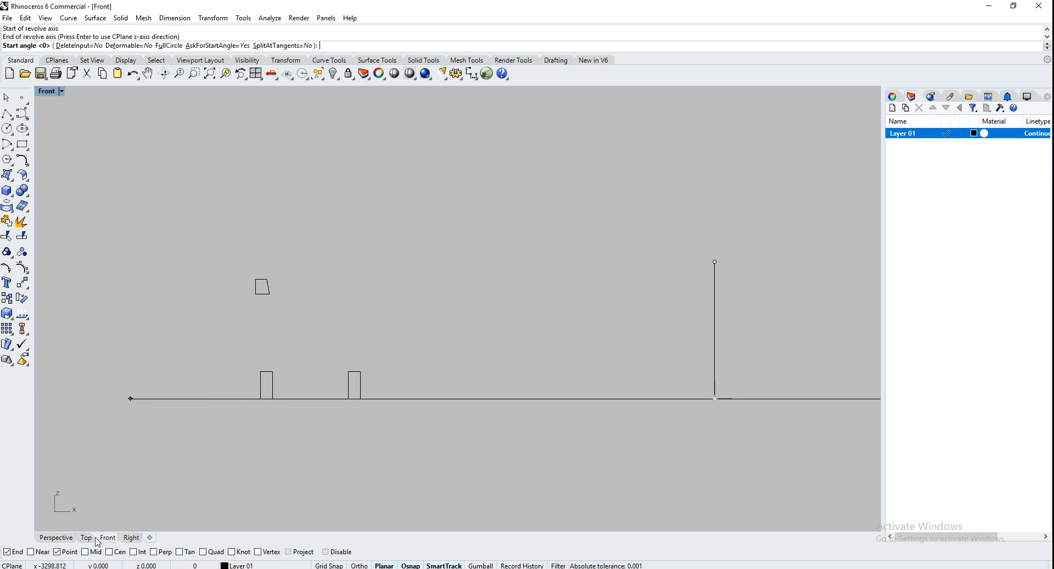
click(90, 540)
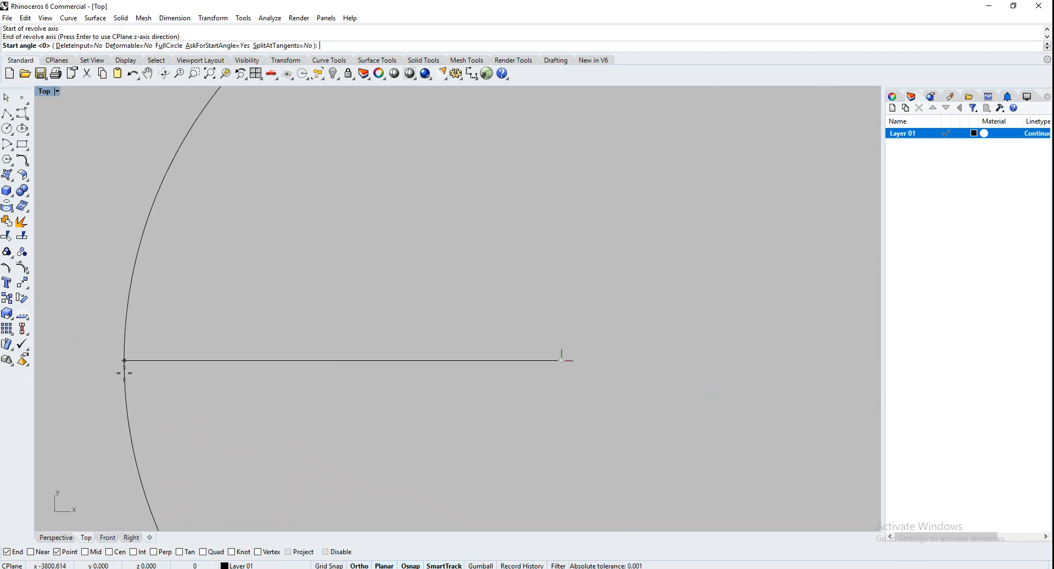
click(123, 362)
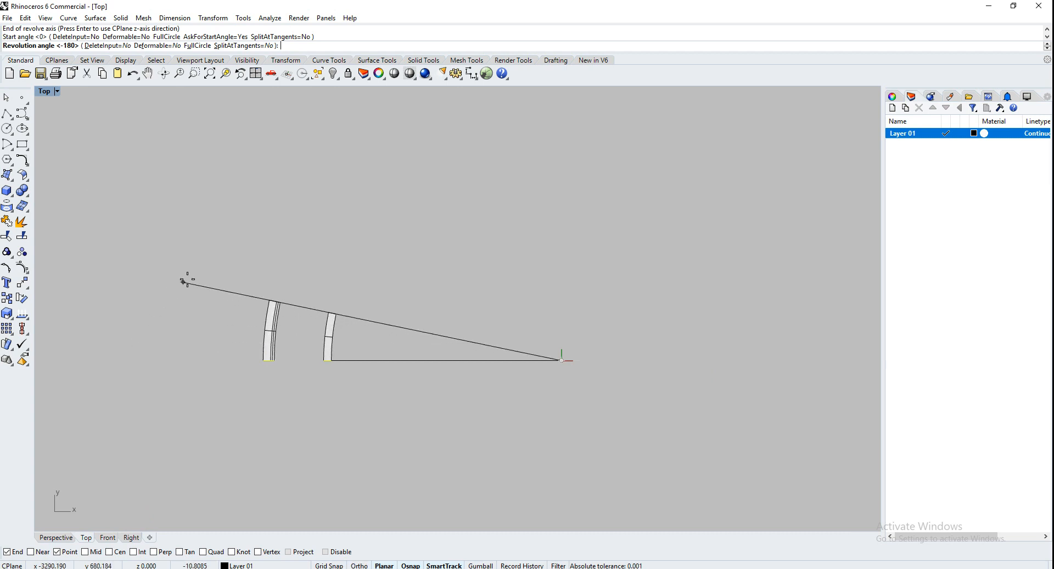
click(379, 172)
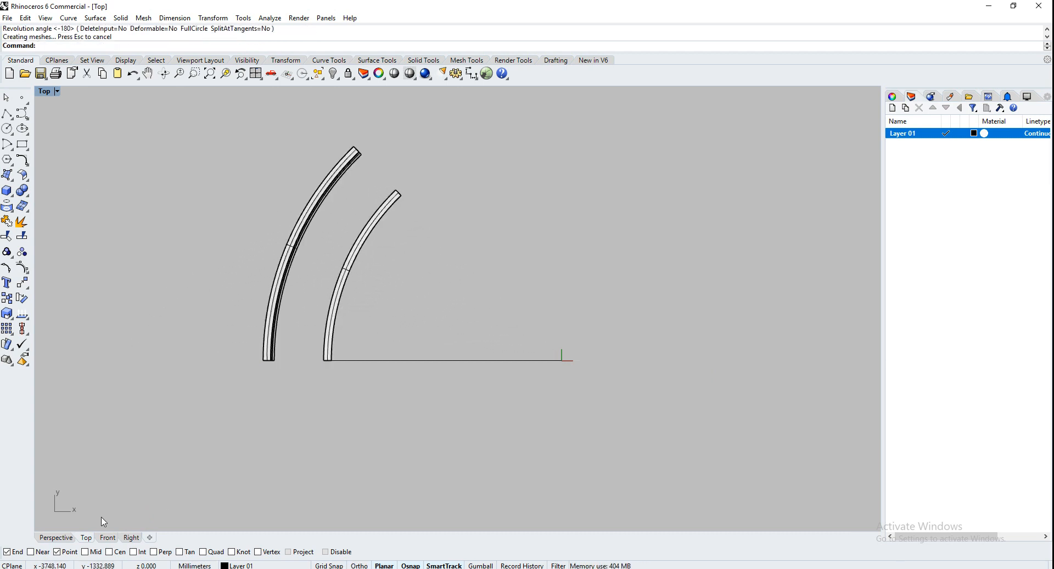
Step: Inspect the three curved bars in the Perspective view and delete them together with all the curves
click(56, 537)
right_drag(521, 357, 405, 422)
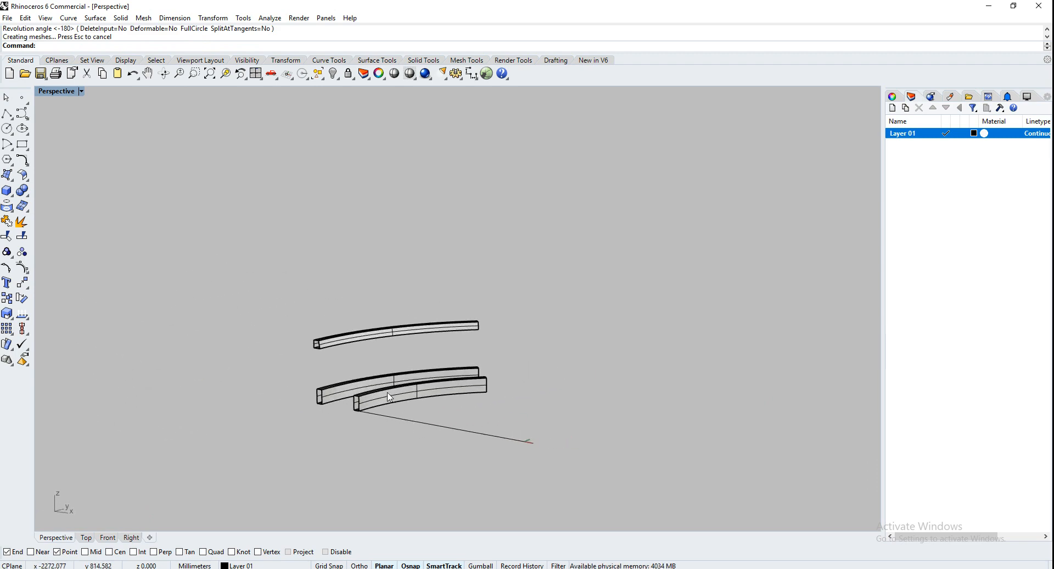
scroll(387, 393, up, 8)
right_drag(251, 417, 388, 379)
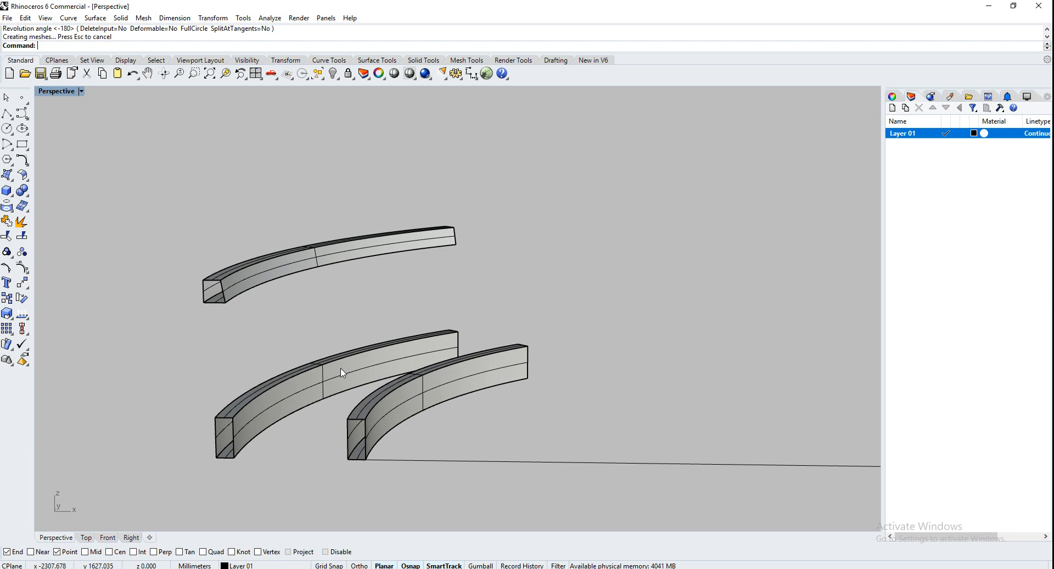
scroll(503, 372, down, 4)
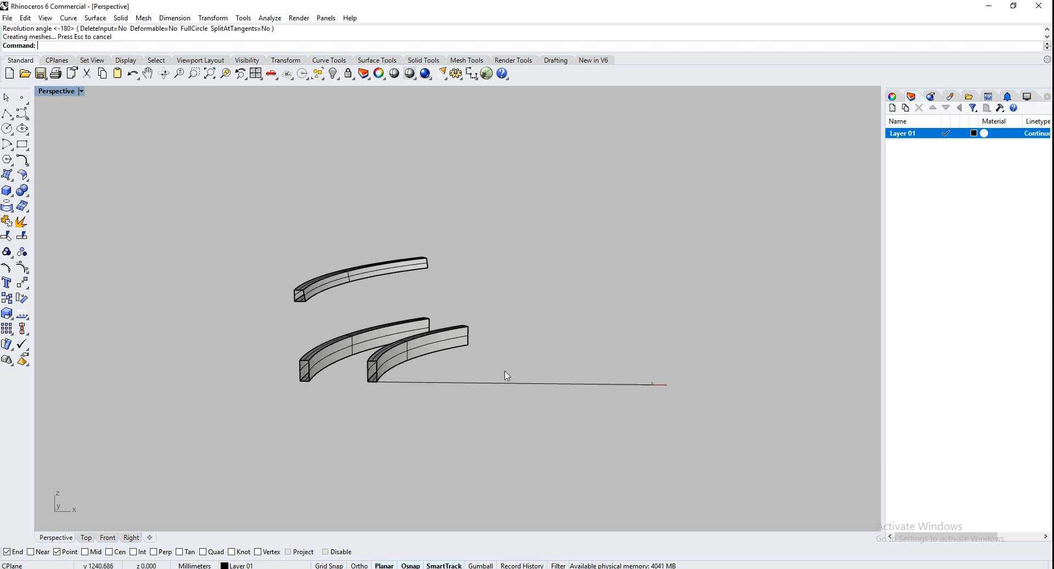
drag(701, 442, 205, 216)
key(Delete)
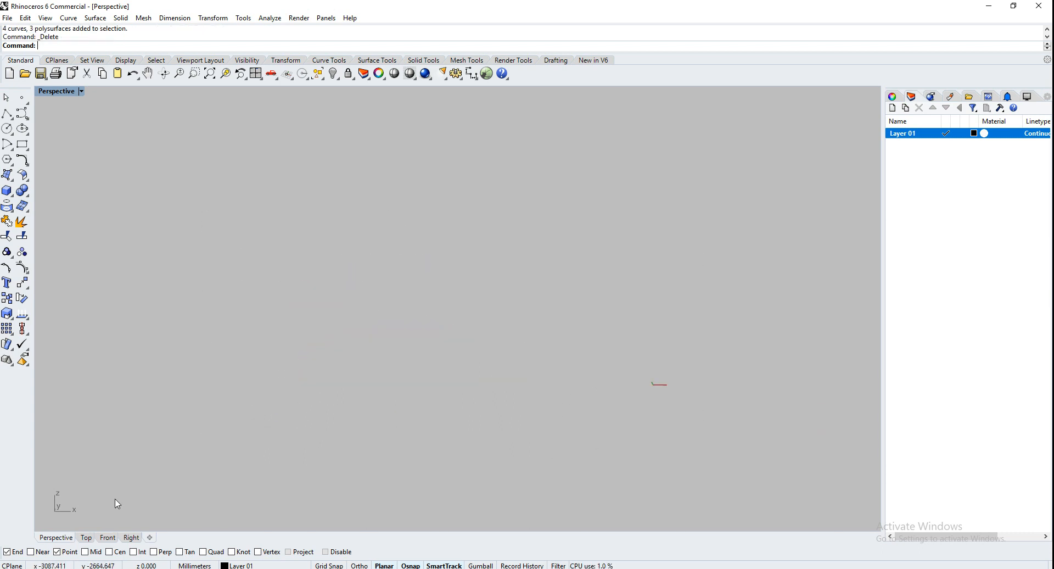
Step: Start a polyline at the origin in the Front view with a horizontal segment about 1450 mm long toward negative X
click(100, 540)
right_drag(624, 360, 357, 239)
click(7, 113)
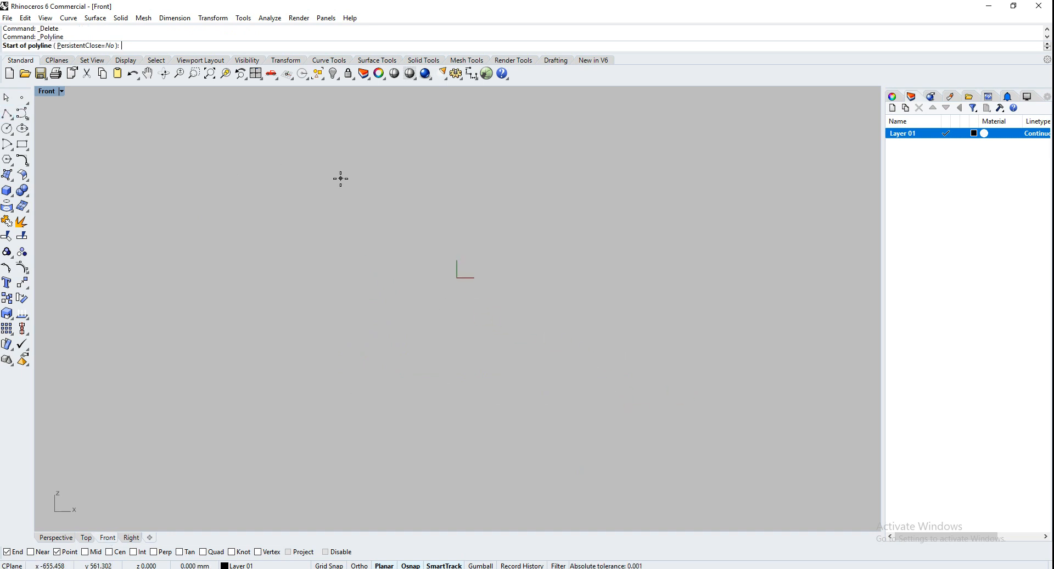
text(0)
key(Return)
key(F8)
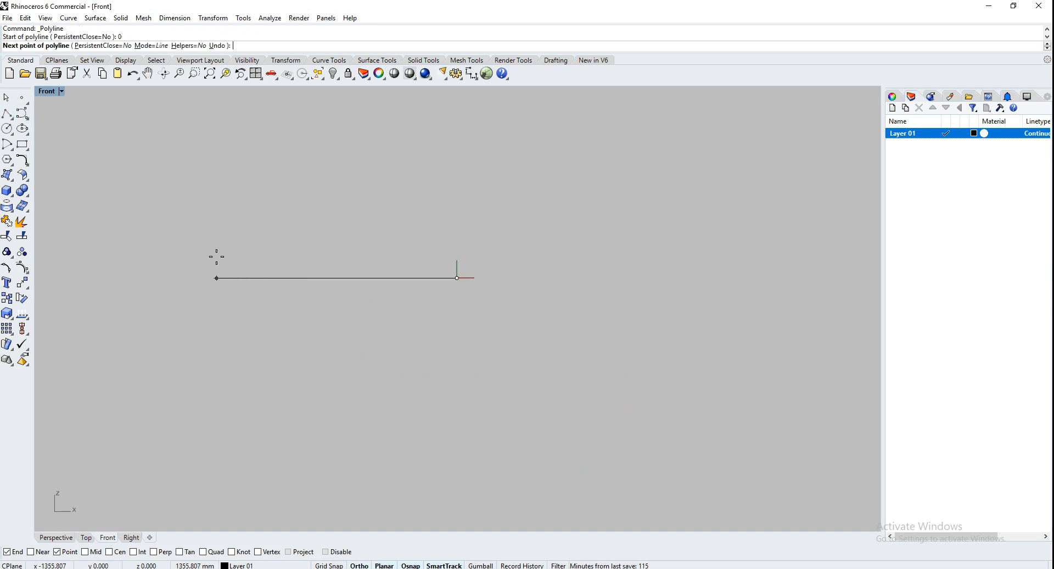
click(200, 260)
key(F8)
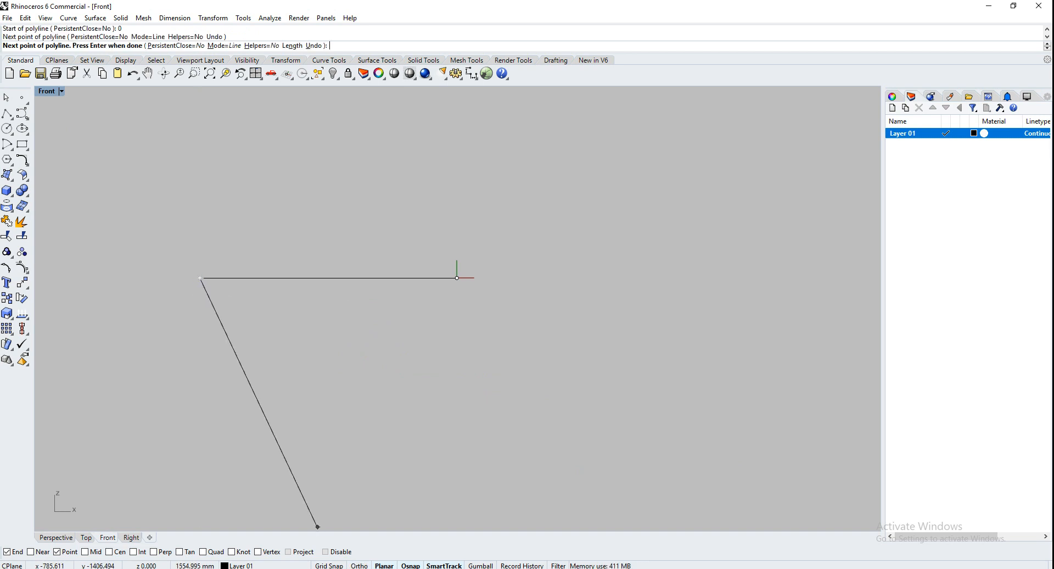
Step: Continue the polyline with a short vertical drop, a downward slant inward, and a horizontal segment ending directly below the origin
scroll(257, 319, up, 3)
key(F8)
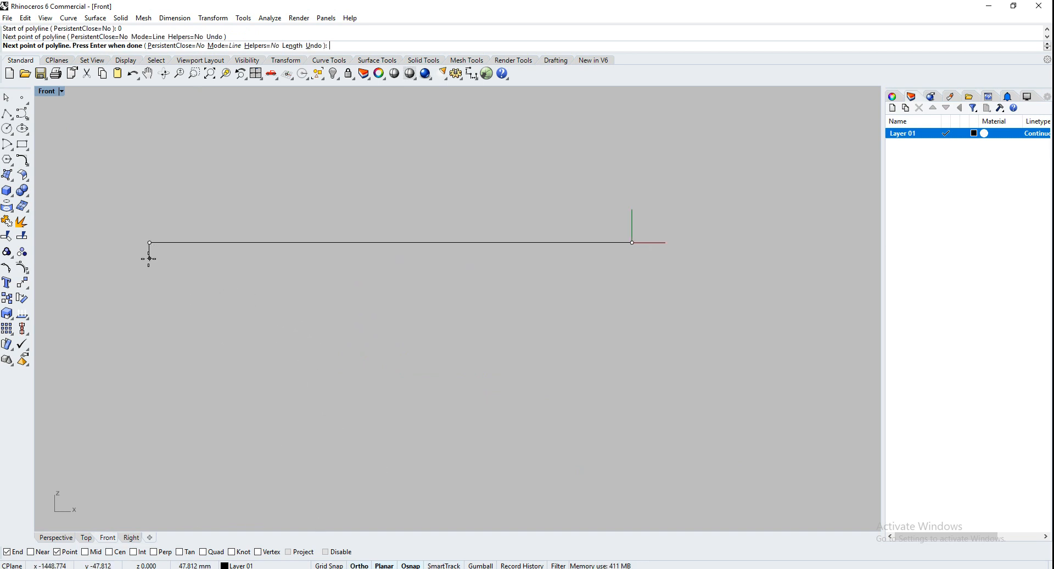
click(150, 253)
key(F8)
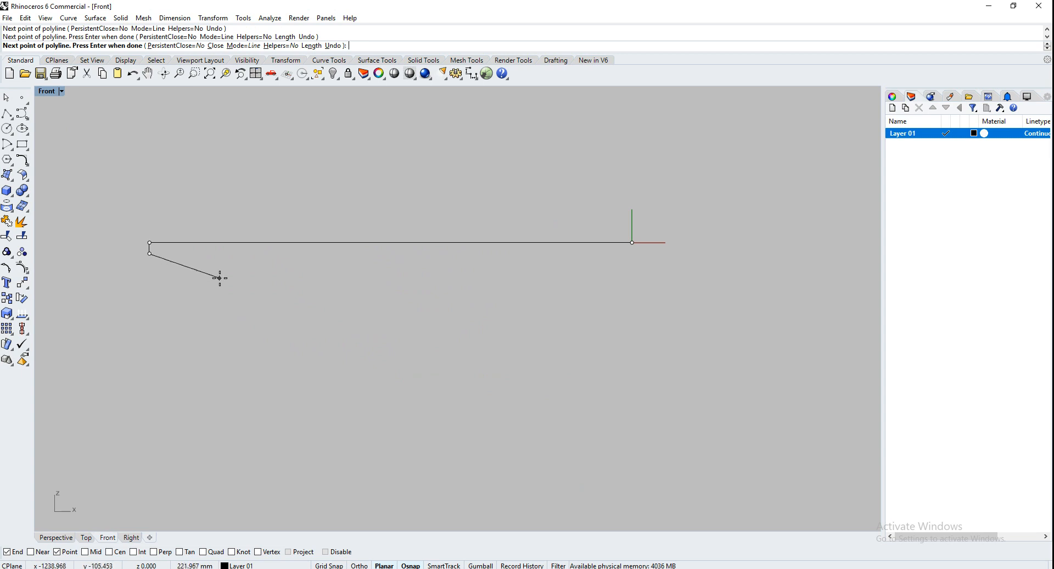
click(236, 274)
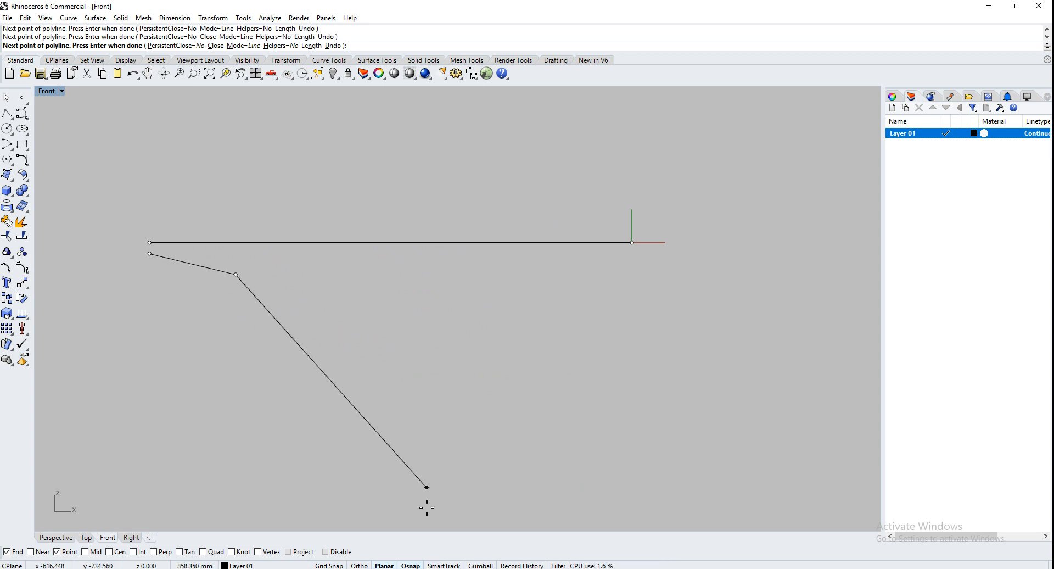
click(443, 565)
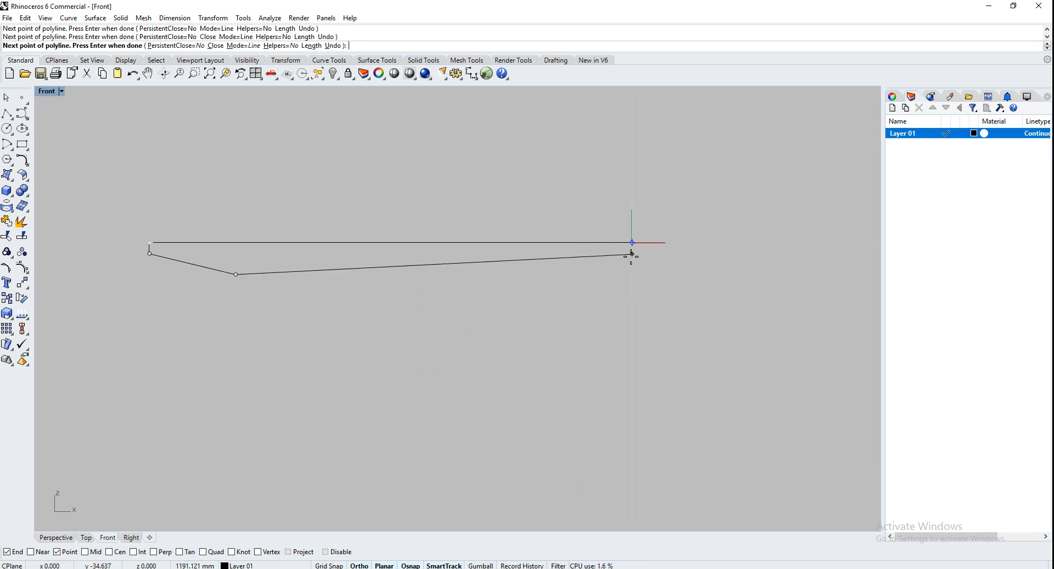
click(632, 274)
key(Return)
Step: Try to revolve the open profile around the vertical axis through its lower endpoint with the default start and revolution angles
scroll(289, 312, down, 2)
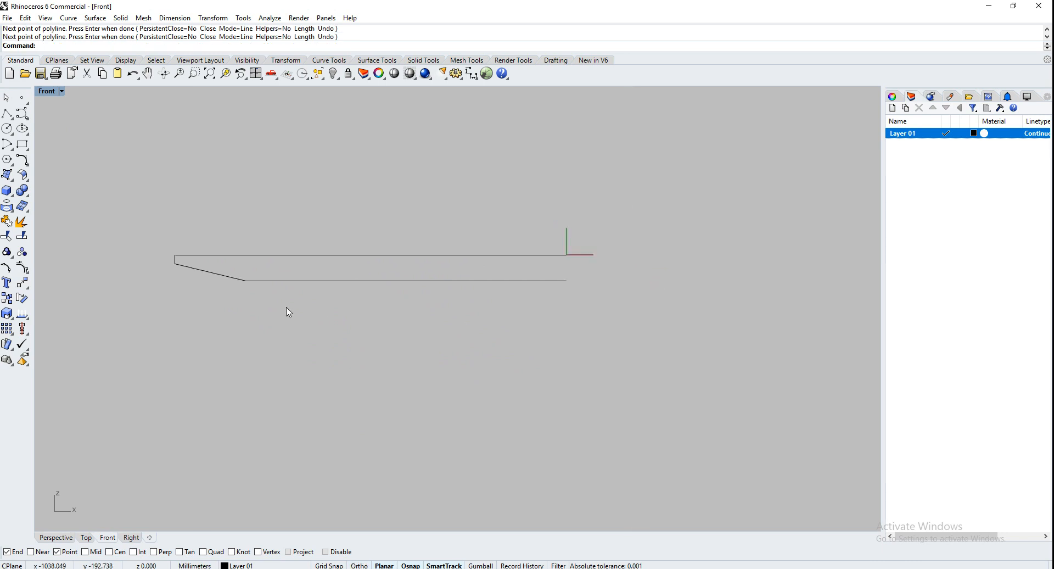
text(revolve)
key(Return)
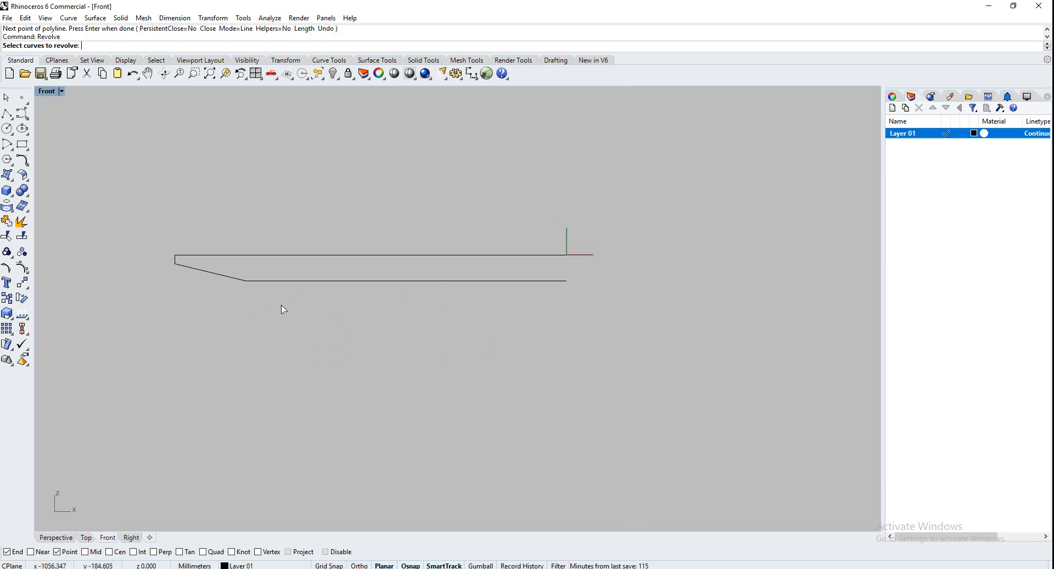
click(269, 281)
key(Return)
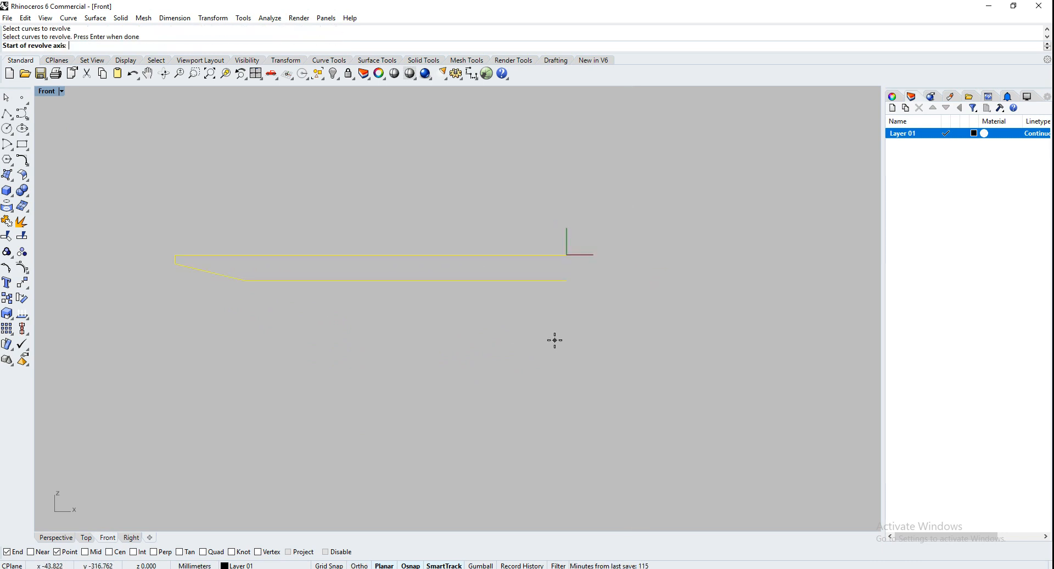
click(566, 280)
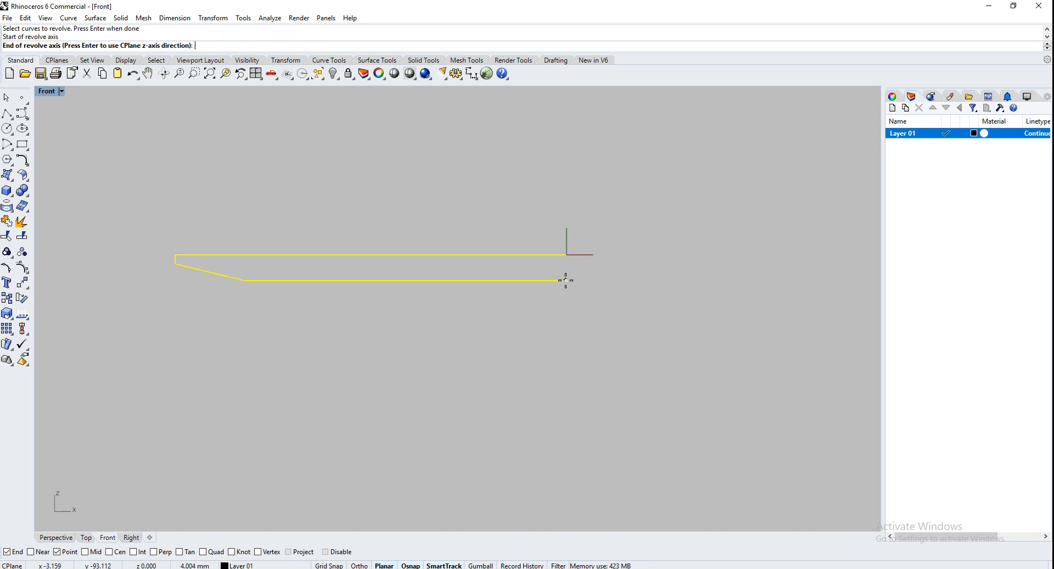
click(566, 198)
key(Return)
key(Return)
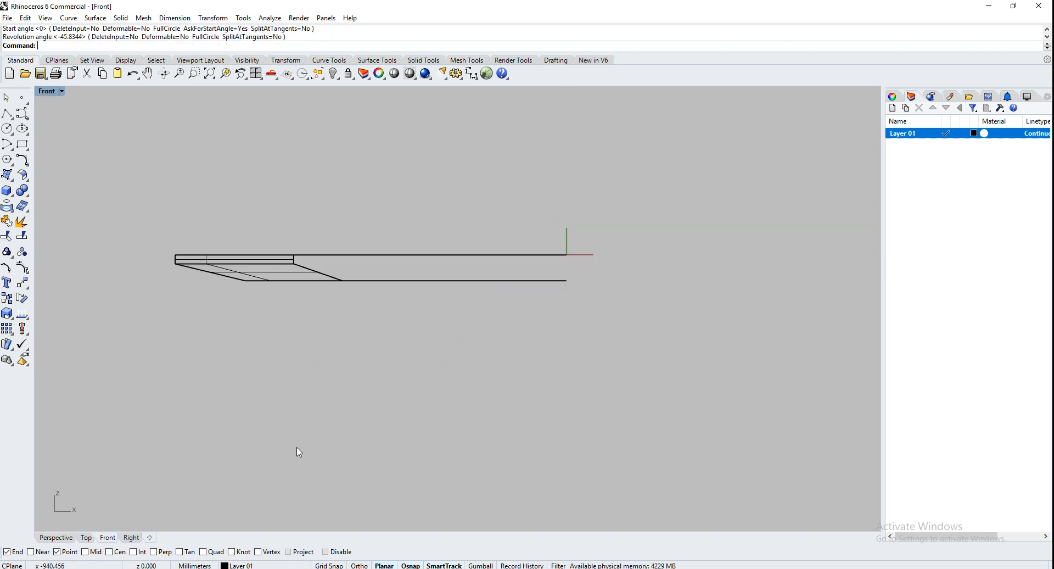
key(ctrl+z)
Step: Revolve the open profile around the vertical axis through its lower right endpoint, with start angle 0 and revolution angle 360
key(Return)
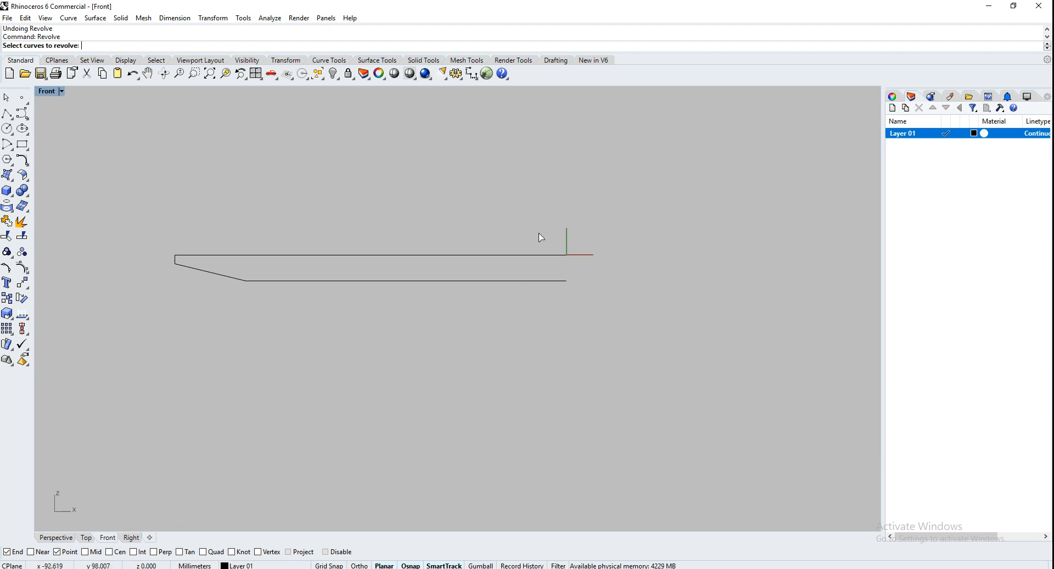
click(515, 255)
key(Return)
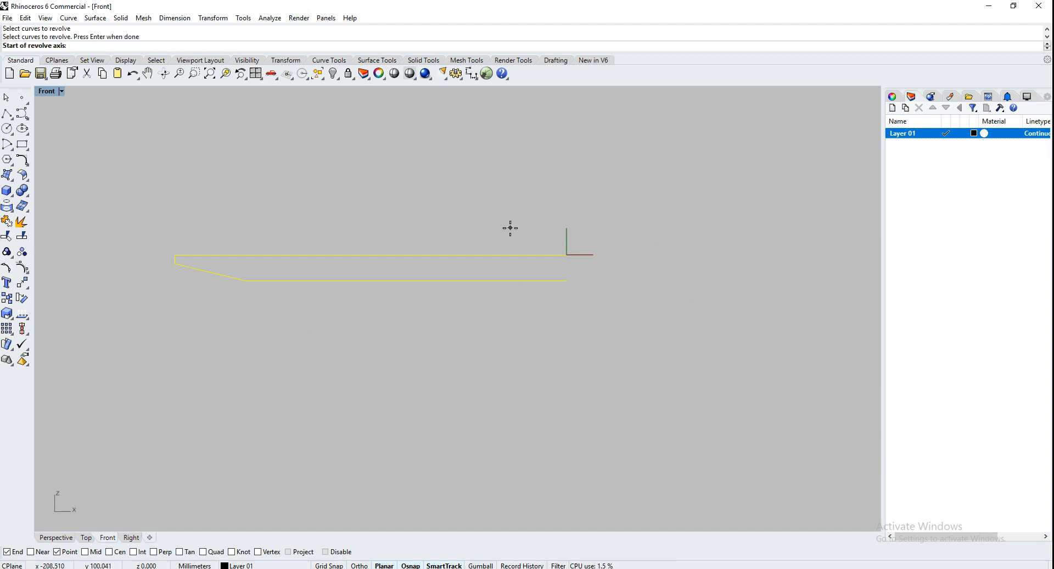
click(567, 280)
click(567, 233)
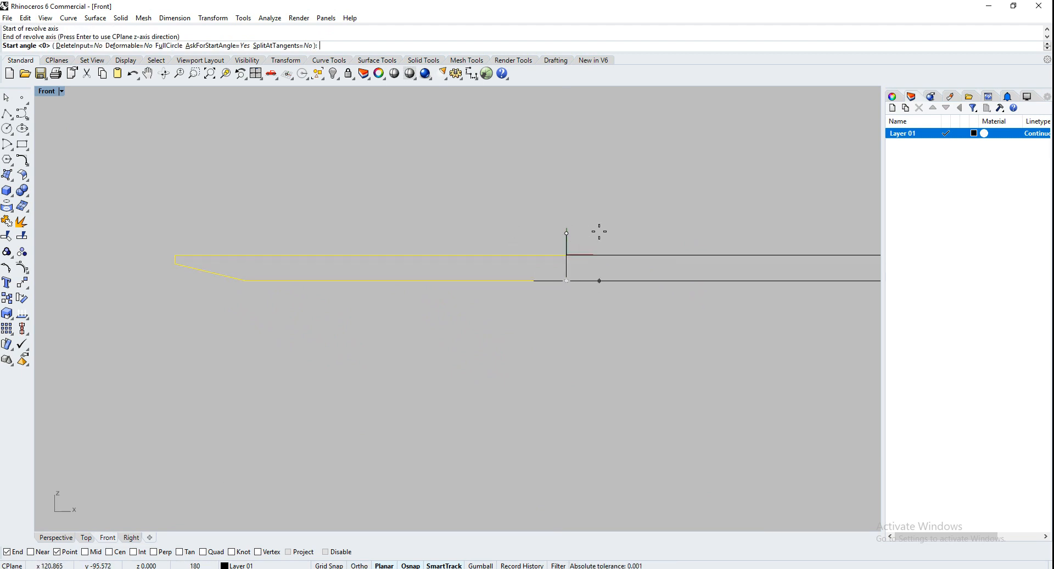
text(0)
key(Return)
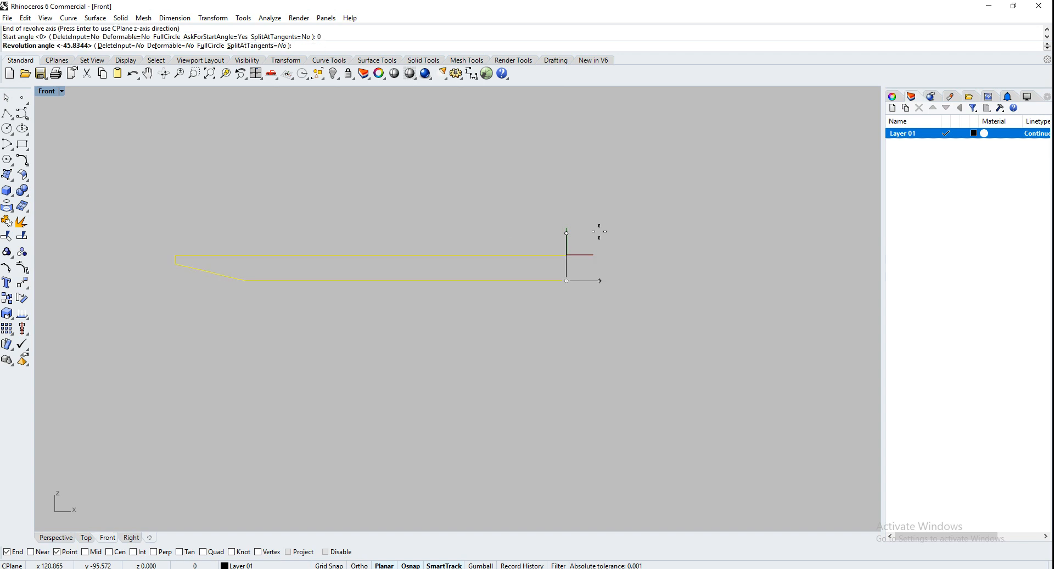
text(360)
key(Return)
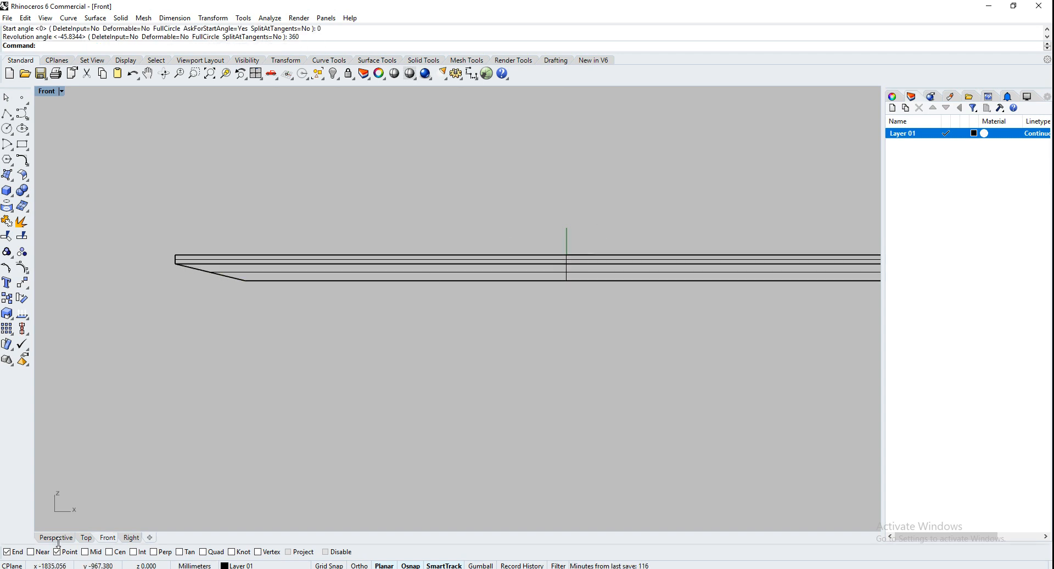
Step: Inspect the revolved disc in the Perspective view and delete it together with its profile curve
click(59, 538)
mouse_move(572, 438)
right_down()
mouse_move(566, 371)
mouse_move(536, 397)
mouse_move(585, 427)
right_up()
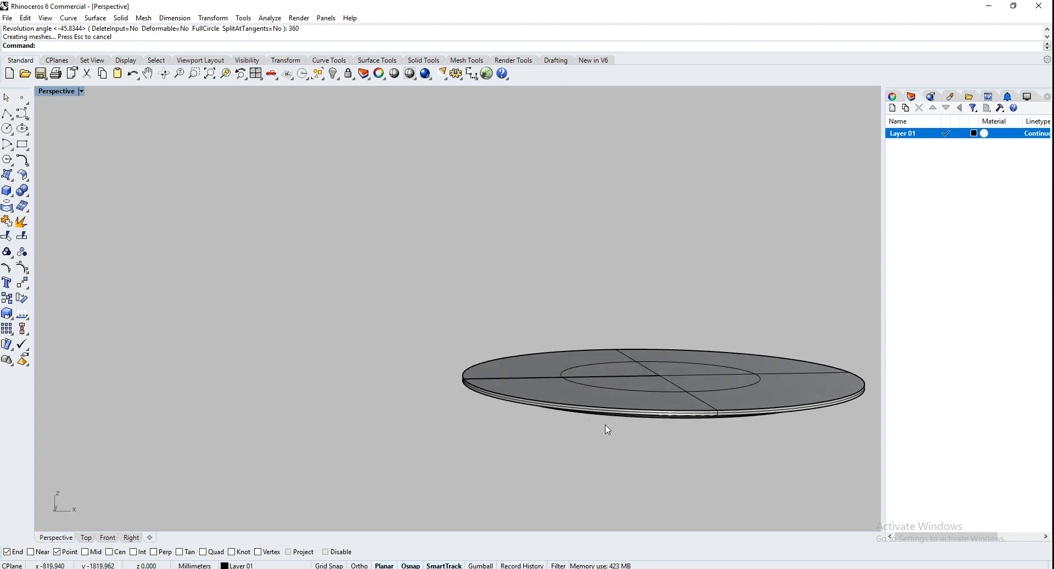
right_drag(685, 425, 638, 394)
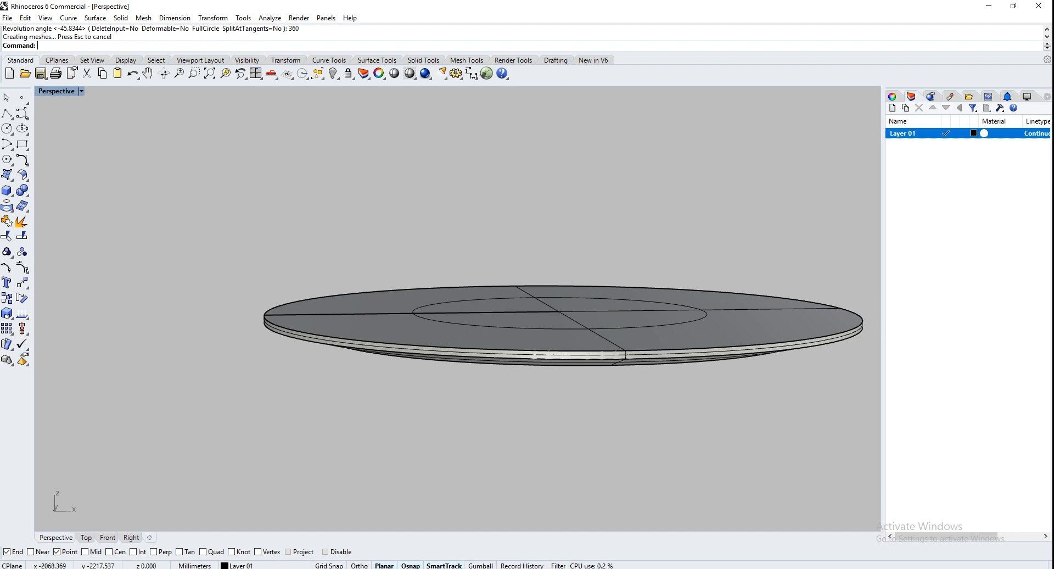
drag(706, 471, 251, 182)
key(Delete)
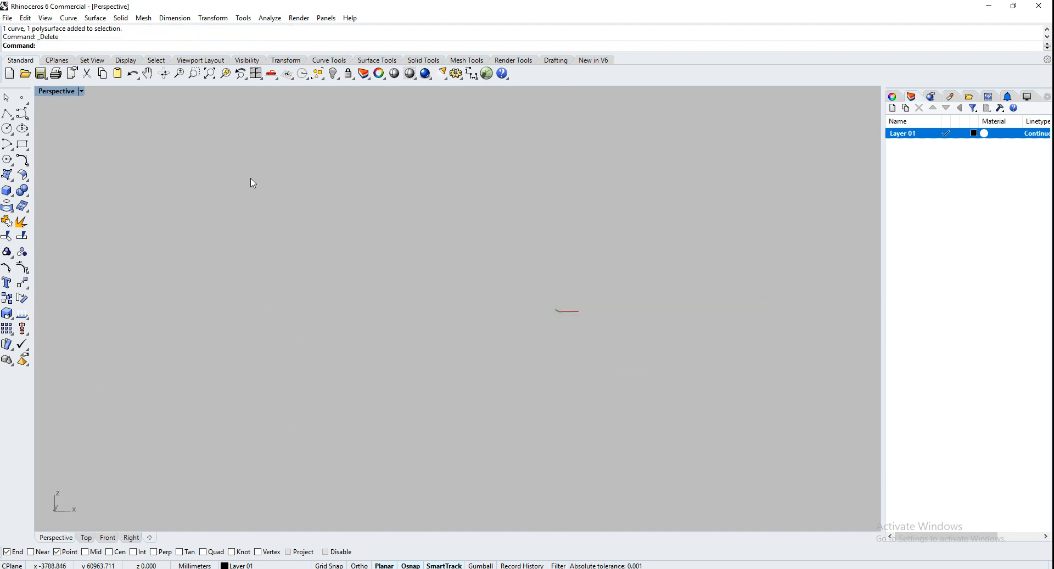
Step: Draw a long winding open degree-3 control-point curve in the Top view of the four-view layout, bending up and down across the origin
click(22, 113)
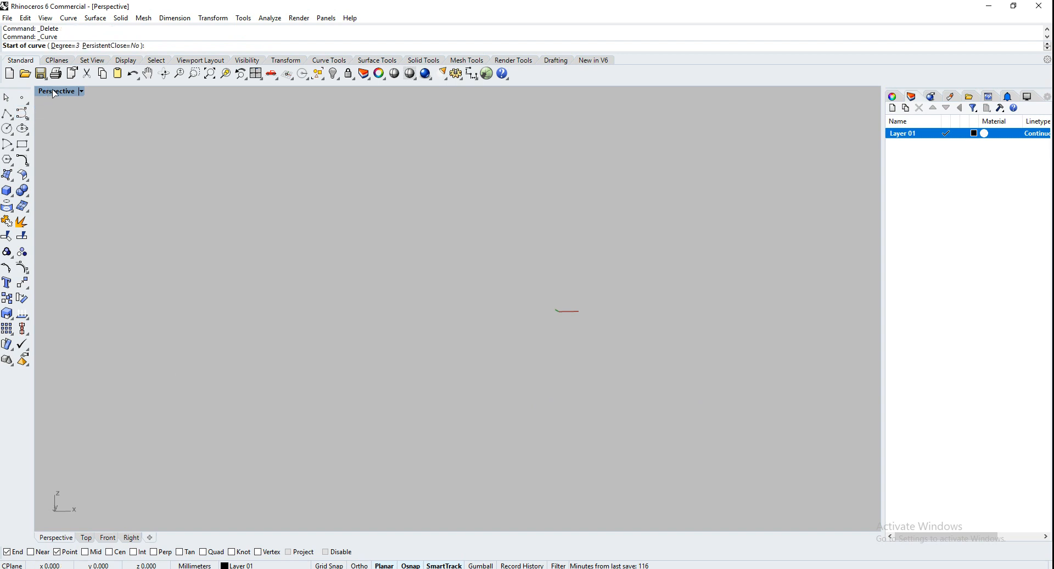
double_click(54, 92)
click(123, 243)
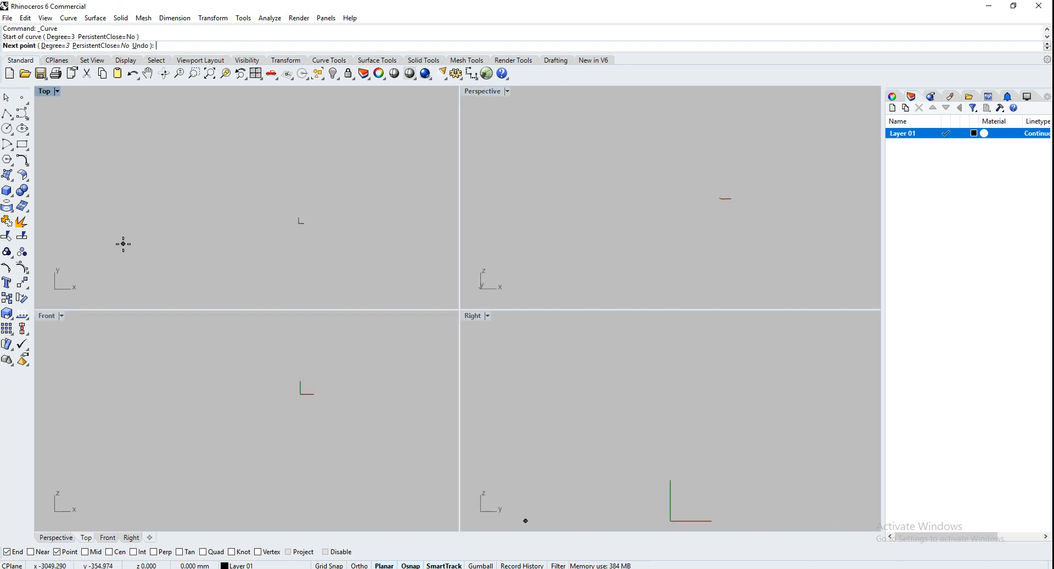
click(136, 146)
click(200, 147)
click(193, 224)
click(224, 262)
click(292, 269)
click(322, 247)
click(251, 179)
click(299, 138)
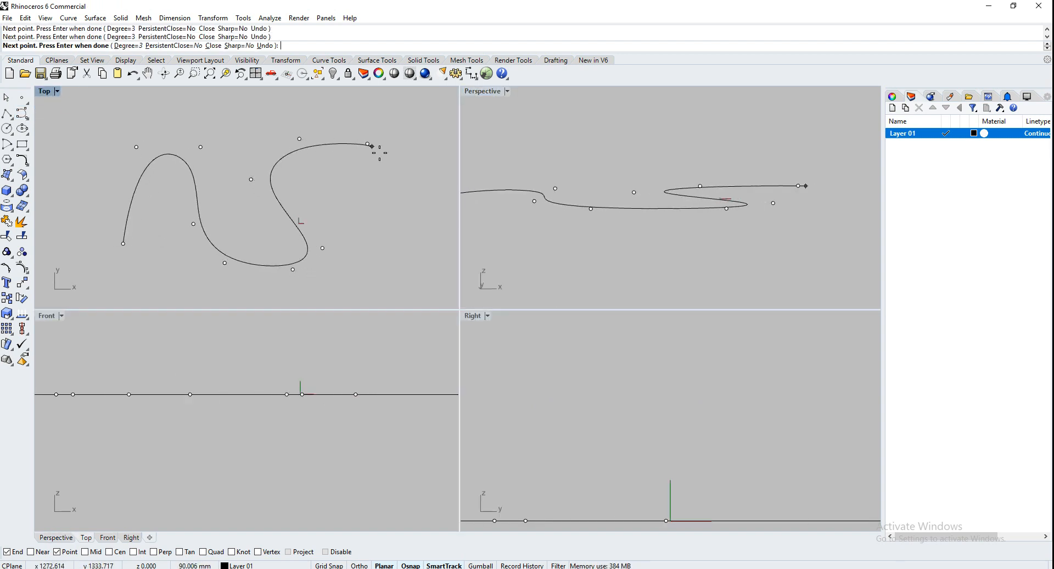
click(401, 182)
click(408, 231)
click(391, 264)
click(402, 285)
key(Return)
Step: Select the curve, turn on the Gumball, and raise the control point right of the curve's middle bend in the Front view
click(285, 266)
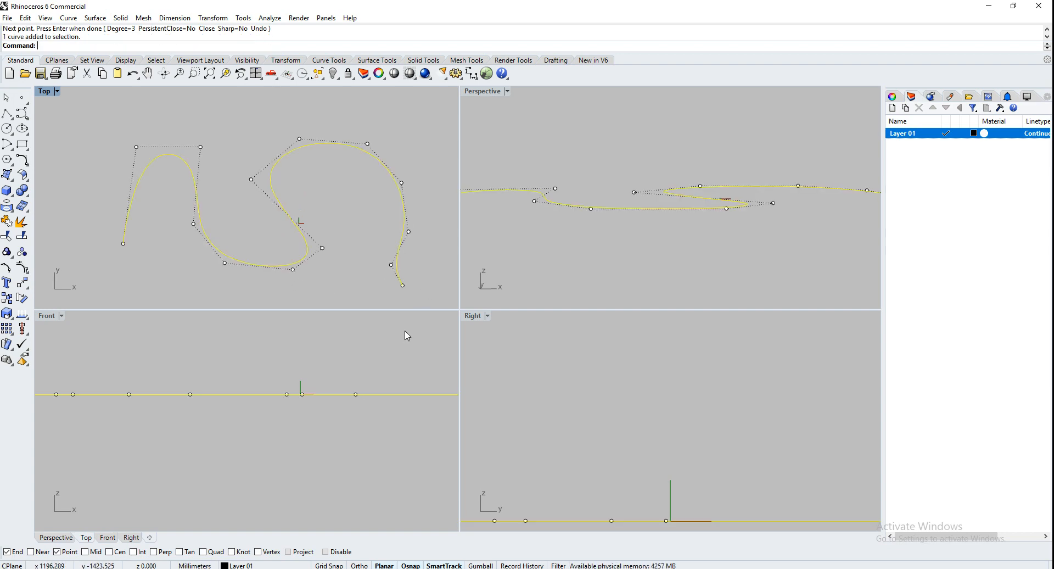
scroll(292, 457, down, 4)
click(491, 564)
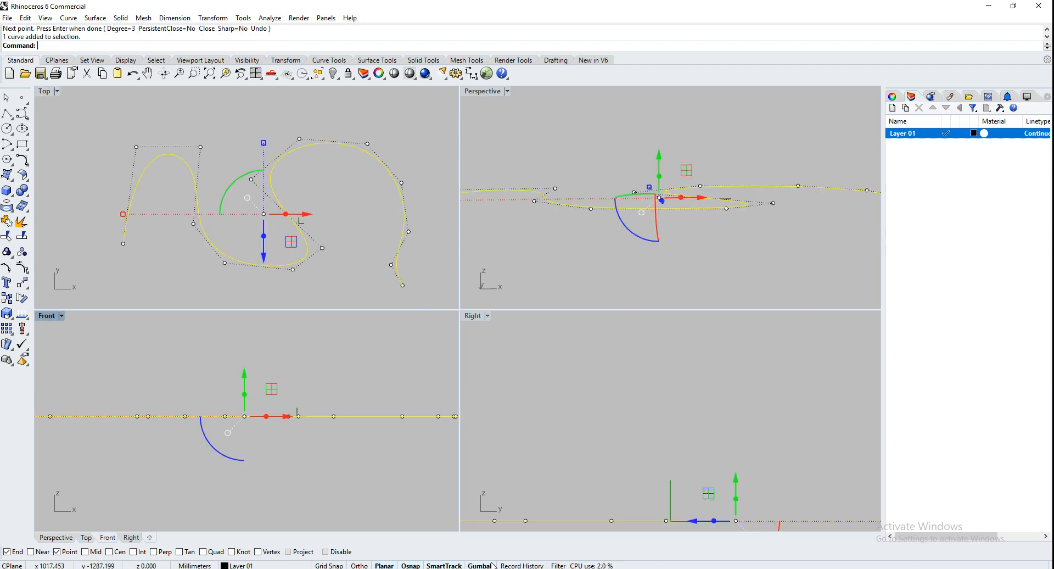
key(ctrl+shift+e)
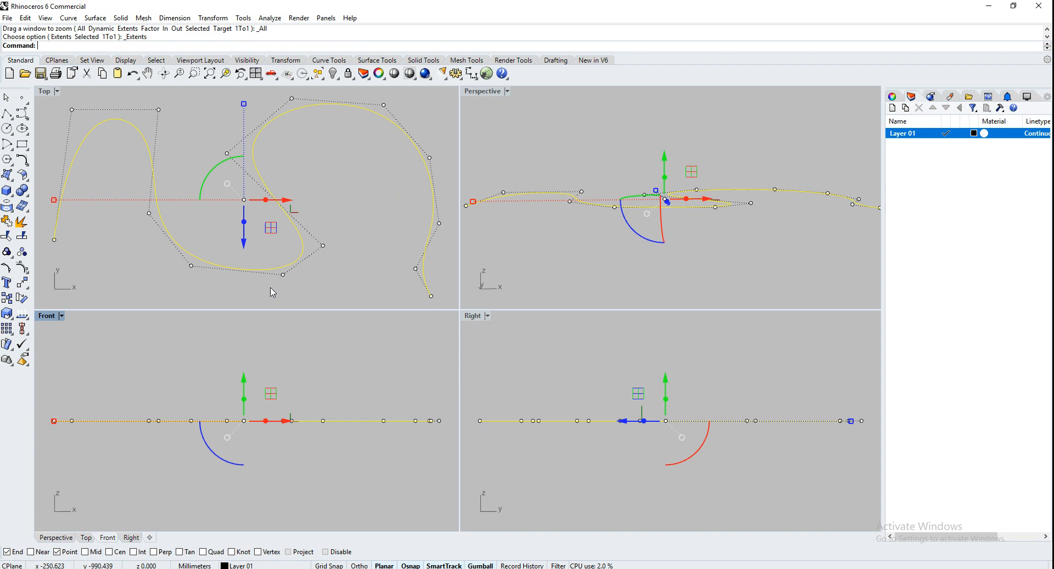
click(324, 245)
drag(323, 384, 334, 349)
scroll(589, 264, down, 6)
right_drag(584, 229, 617, 239)
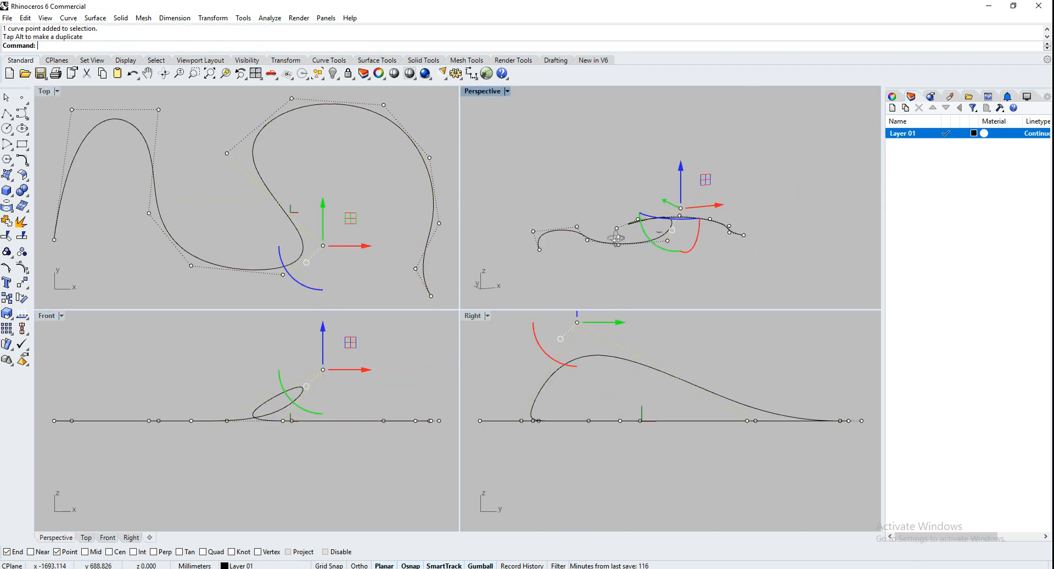
Step: In the maximized Perspective view, vary the curve's height by lowering one near control point, raising its neighbour, and lowering one toward the far end
double_click(487, 92)
right_drag(487, 449, 351, 397)
click(323, 396)
drag(323, 356, 324, 427)
click(259, 352)
drag(261, 323, 259, 255)
click(580, 349)
click(591, 348)
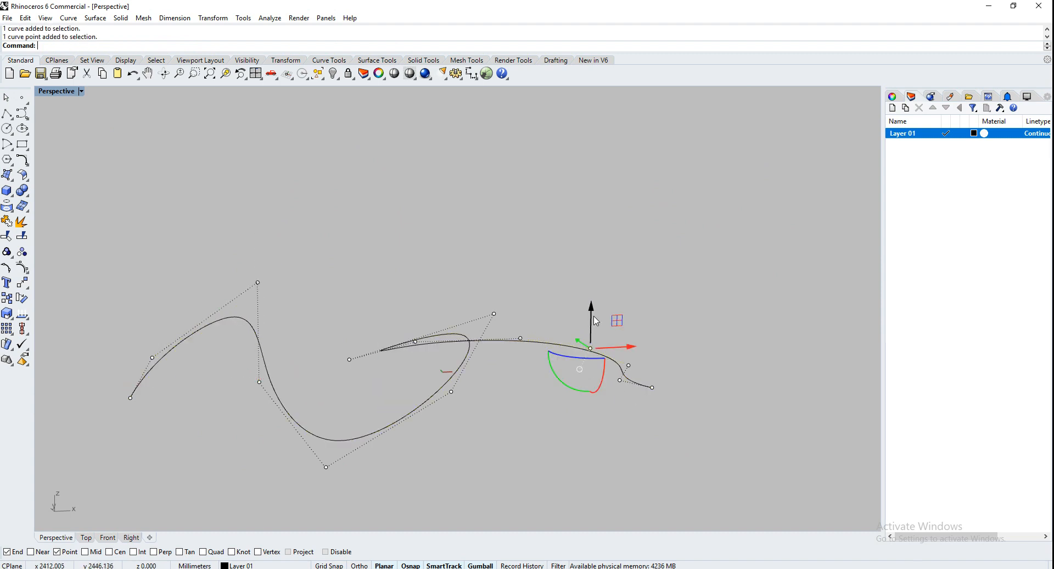
drag(596, 321, 635, 389)
Step: Raise another control point near the curve's far end and hide the control points
right_drag(632, 375, 502, 429)
click(502, 407)
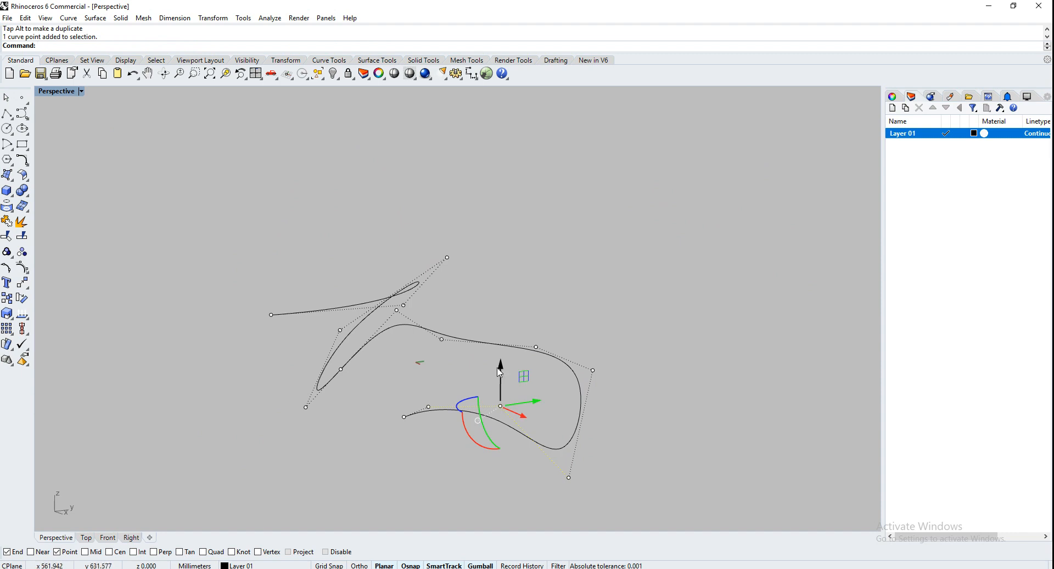
drag(500, 372, 501, 337)
key(Escape)
key(Escape)
Step: Create a flat-capped pipe along the curve with start radius 20, the same end radius, and no intermediate radii
right_drag(314, 363, 422, 352)
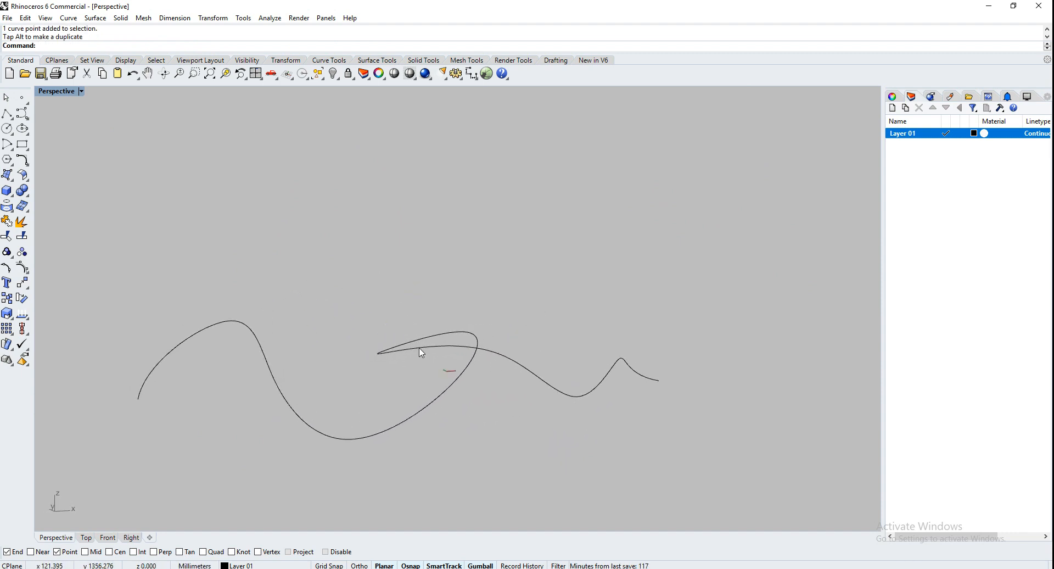
text(Pipe)
key(Return)
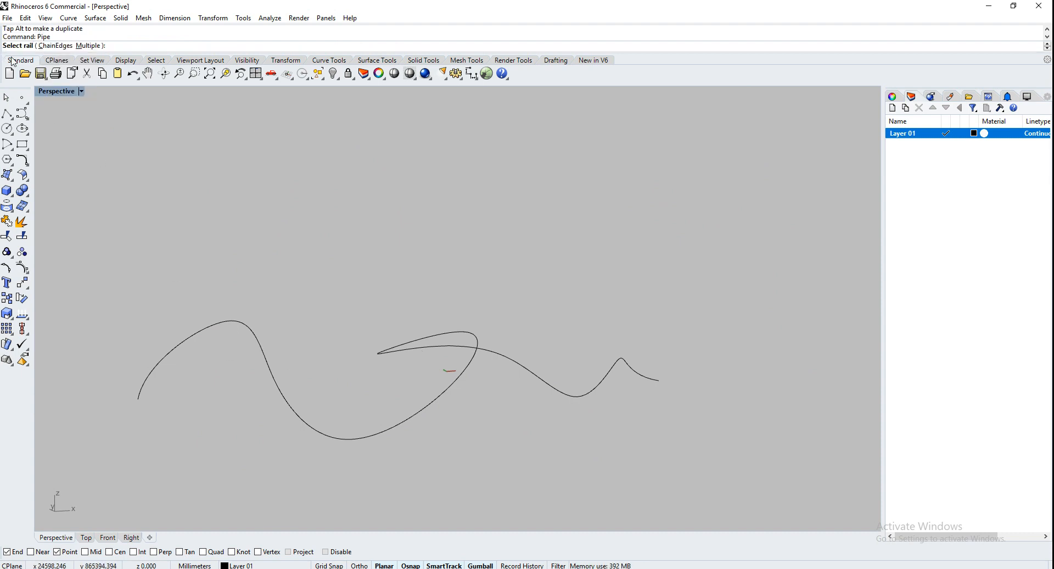
click(166, 348)
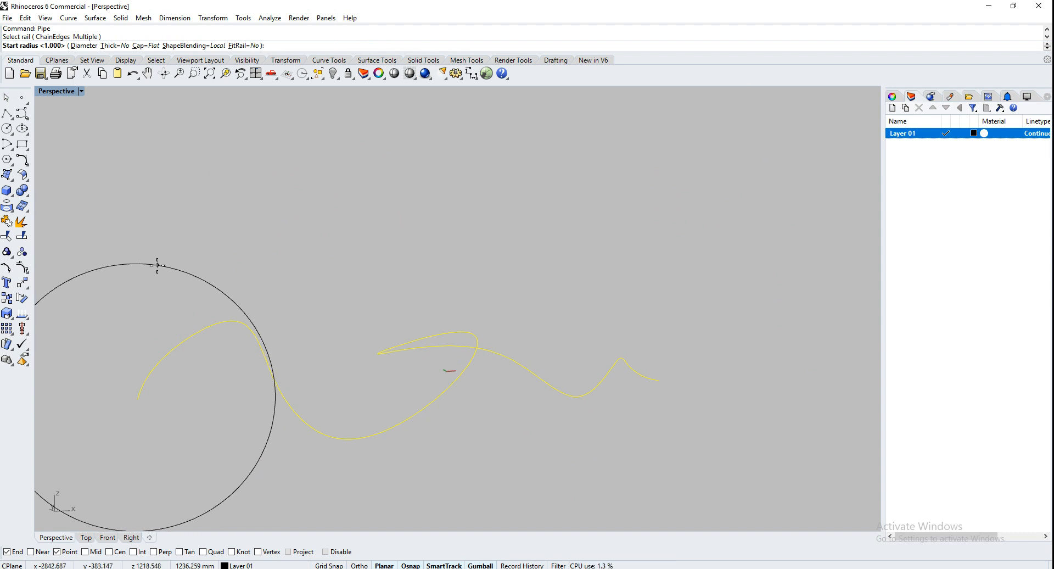
text(20)
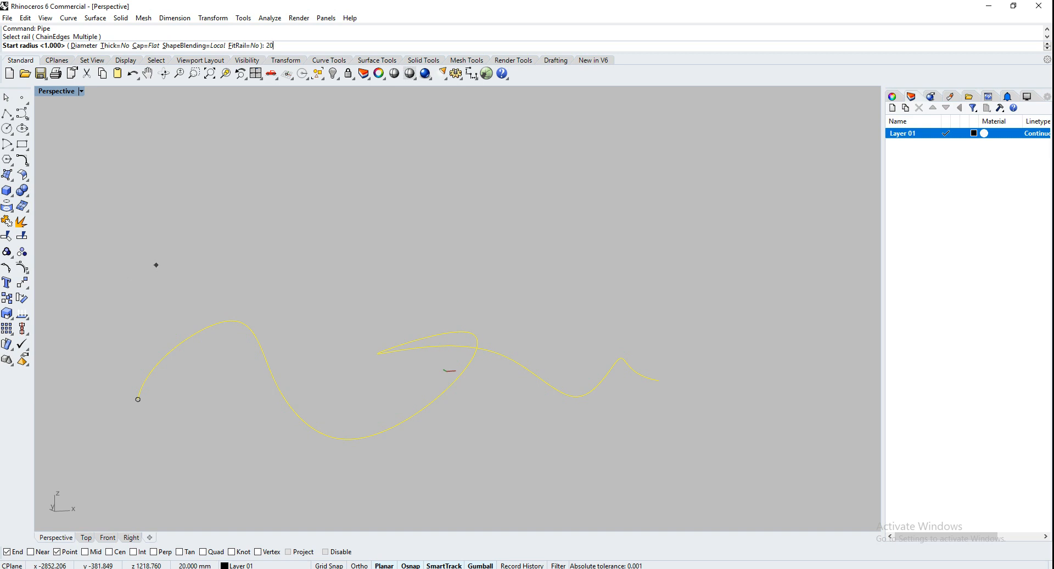
key(Return)
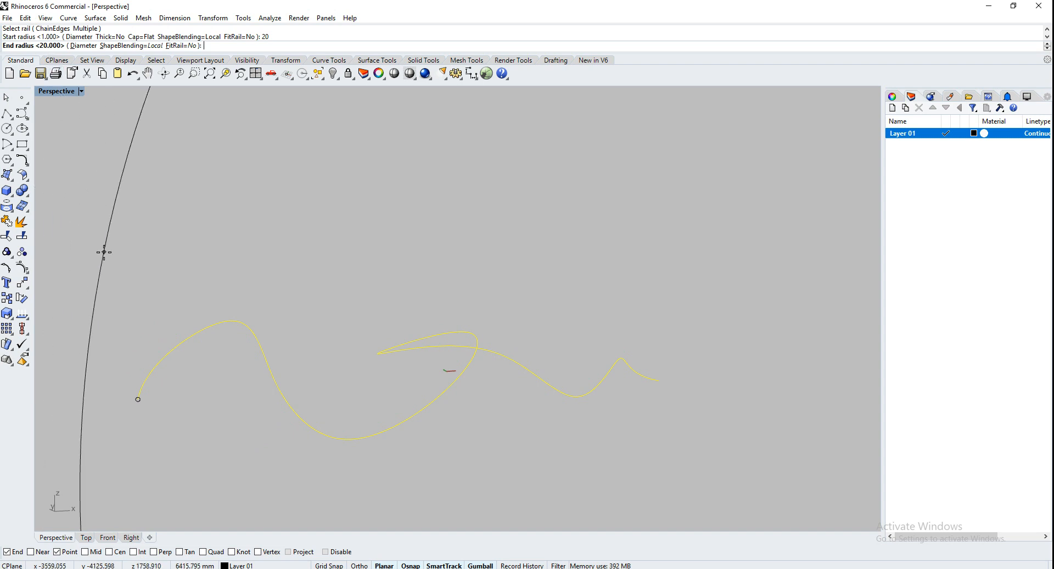
key(Return)
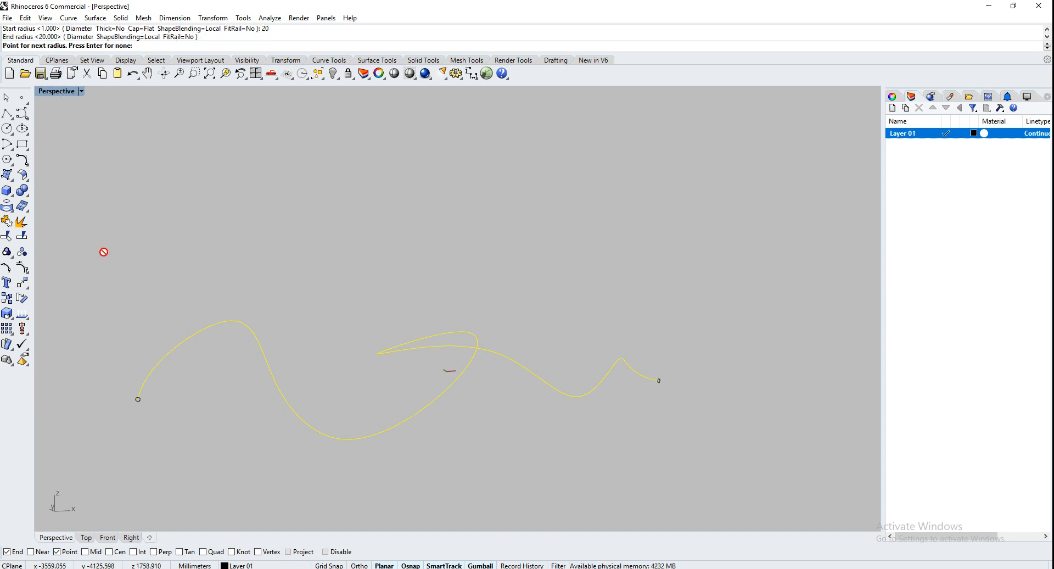
key(Return)
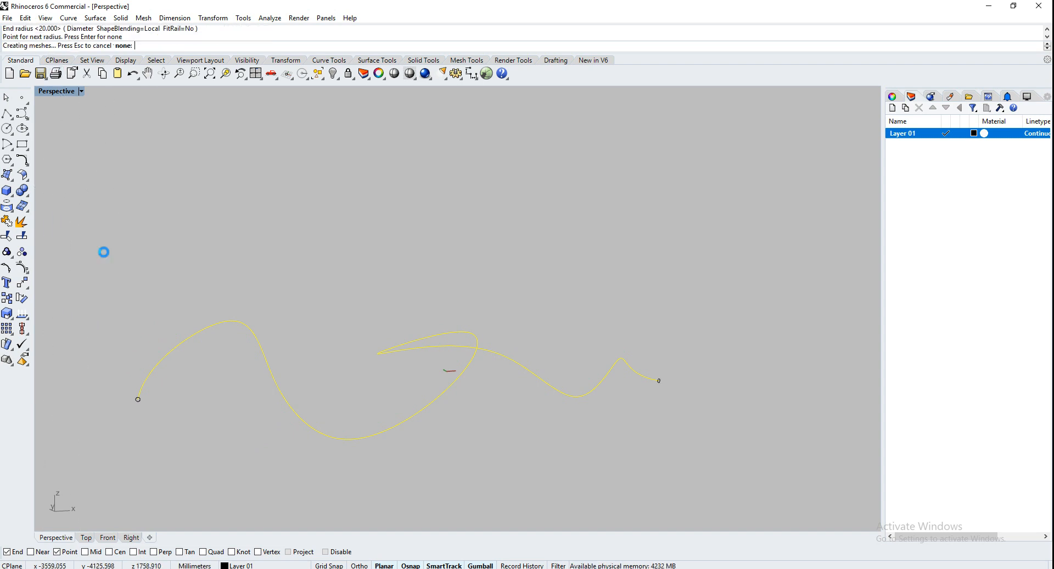
Step: Inspect the pipe's capped start and set the Perspective display mode to Ghosted
scroll(194, 439, up, 1)
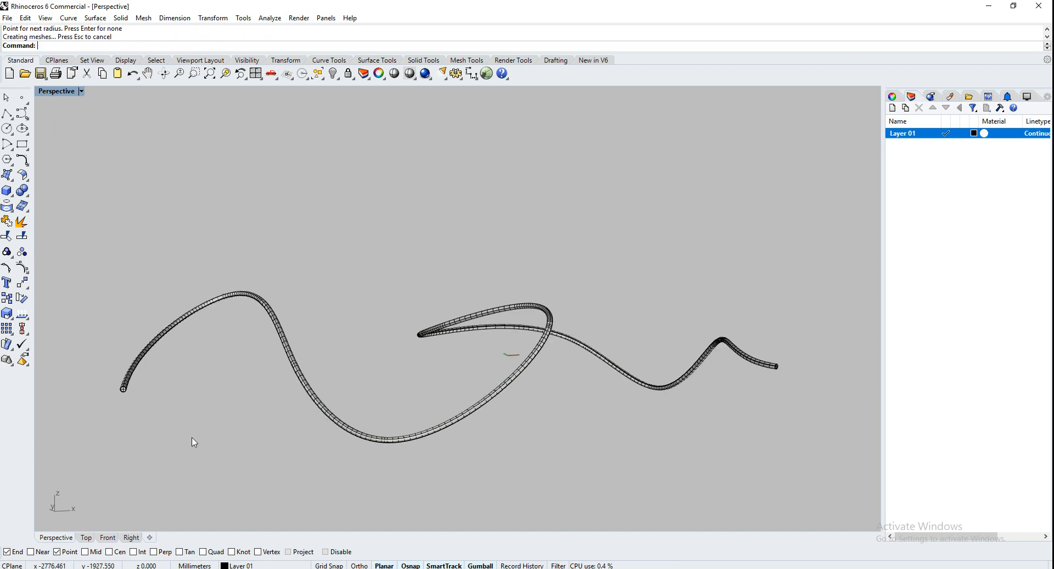
right_drag(161, 429, 203, 419)
scroll(214, 388, up, 5)
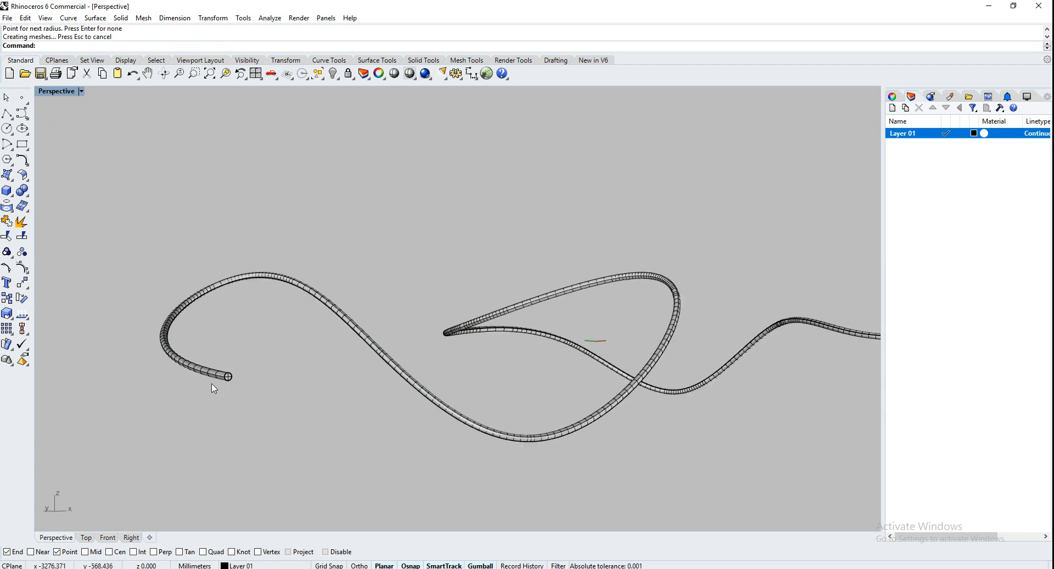
scroll(231, 378, up, 5)
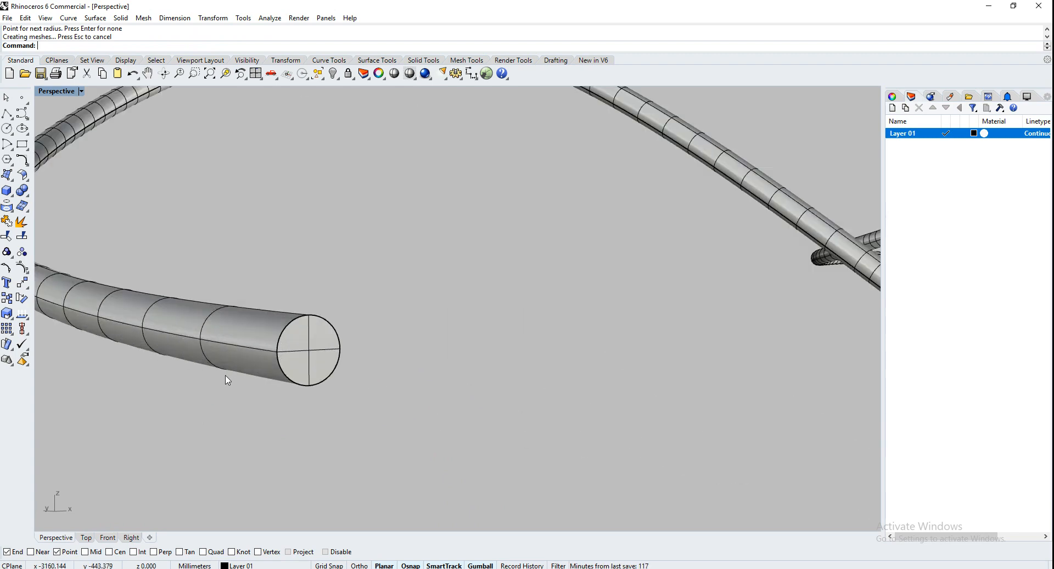
click(65, 92)
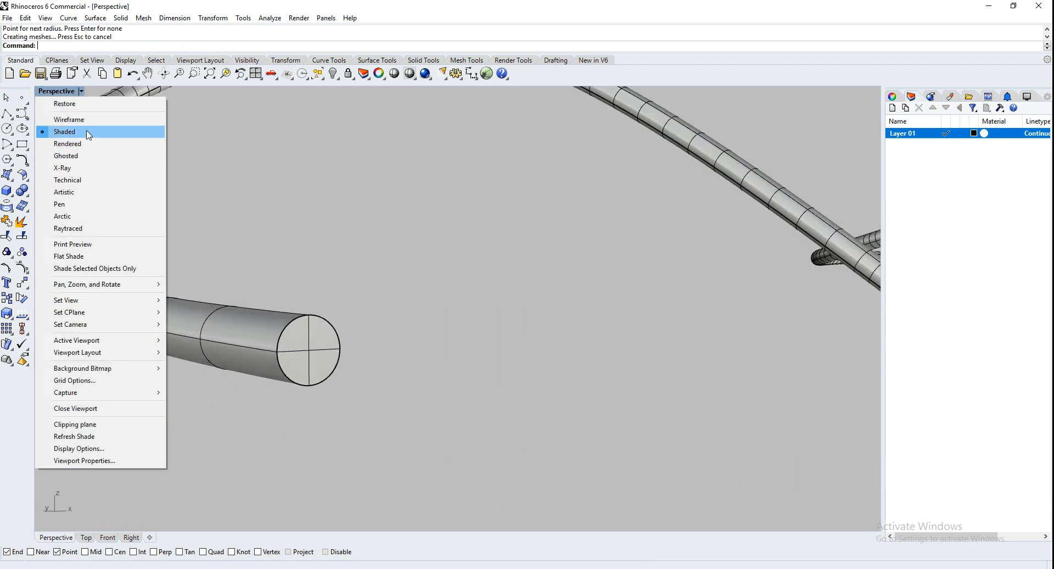
click(82, 156)
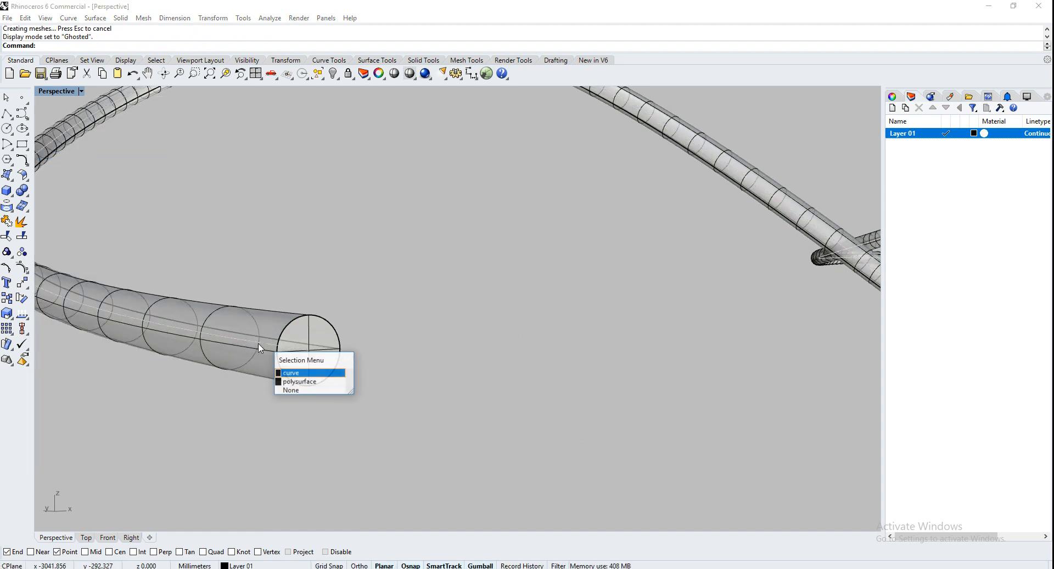
Step: Select the rail curve inside the pipe and examine its path along the whole pipe
click(301, 372)
scroll(299, 370, down, 5)
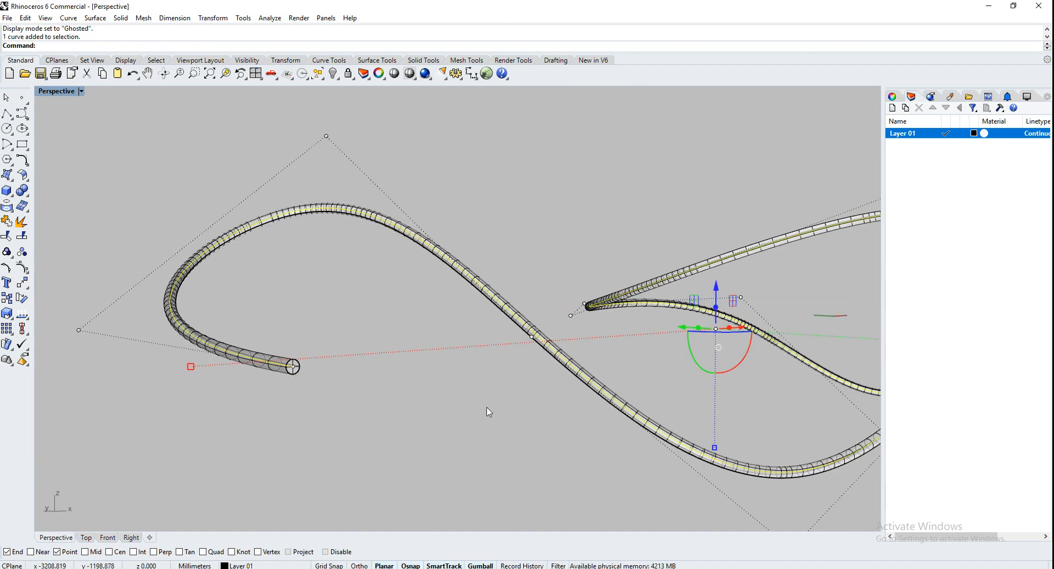
mouse_move(487, 414)
right_down()
mouse_move(516, 385)
mouse_move(452, 386)
mouse_move(376, 414)
mouse_move(487, 415)
right_up()
scroll(416, 240, down, 6)
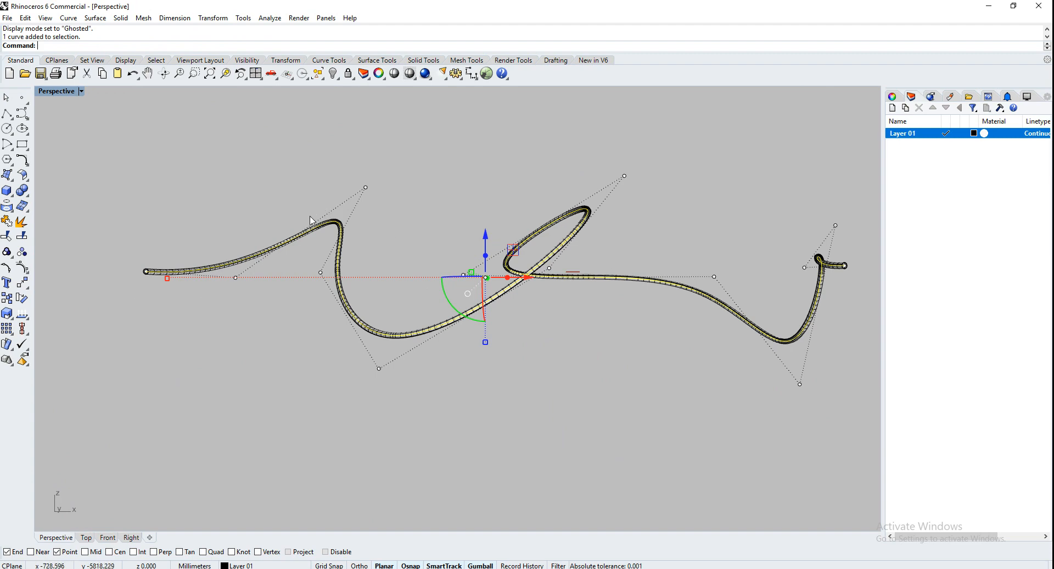
right_drag(311, 216, 347, 229)
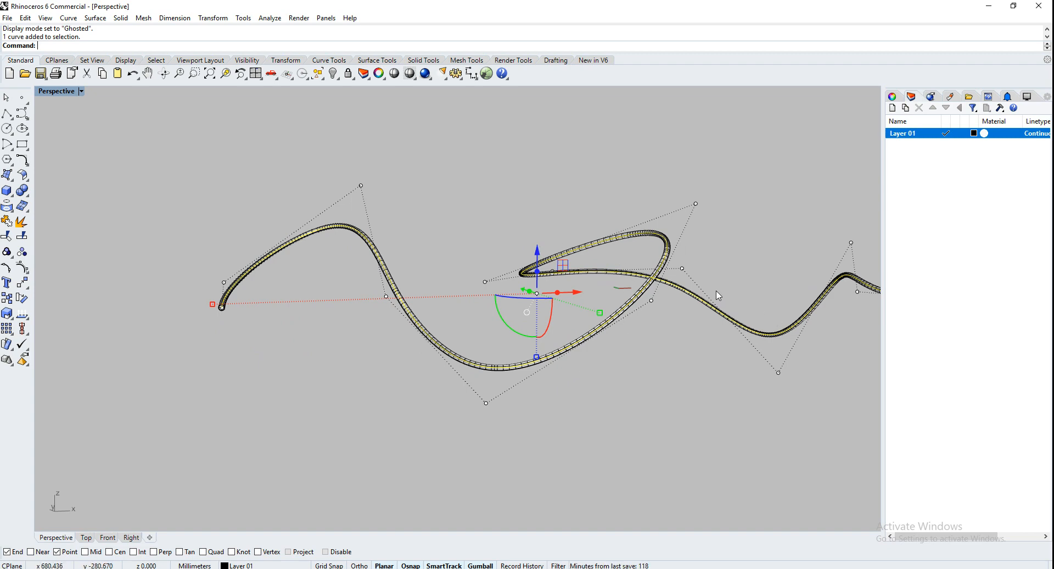
shift+right_drag(665, 272, 579, 270)
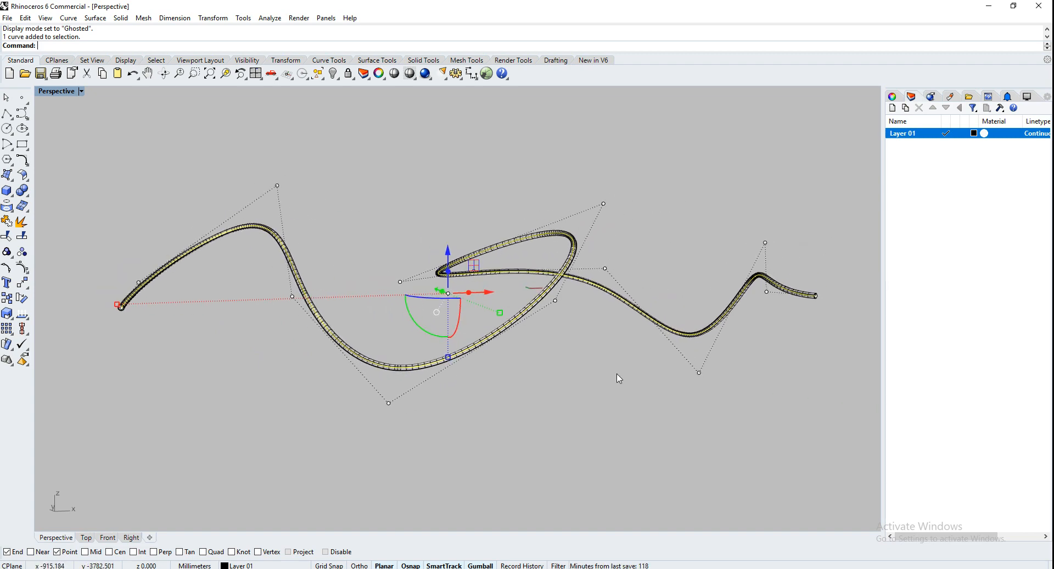
Step: Delete the pipe polysurface and keep its rail curve
click(400, 406)
click(393, 370)
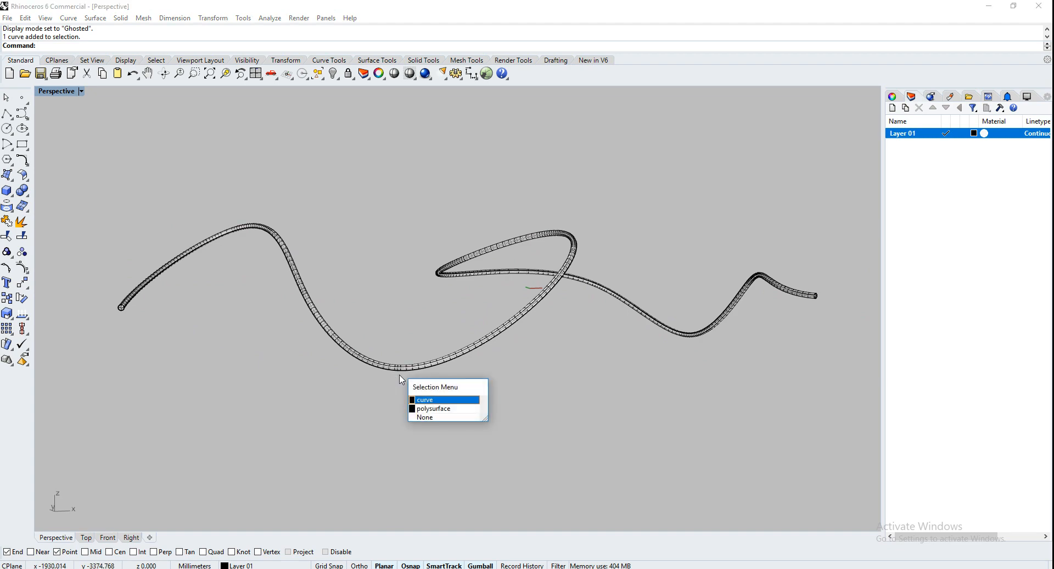
click(461, 412)
key(Delete)
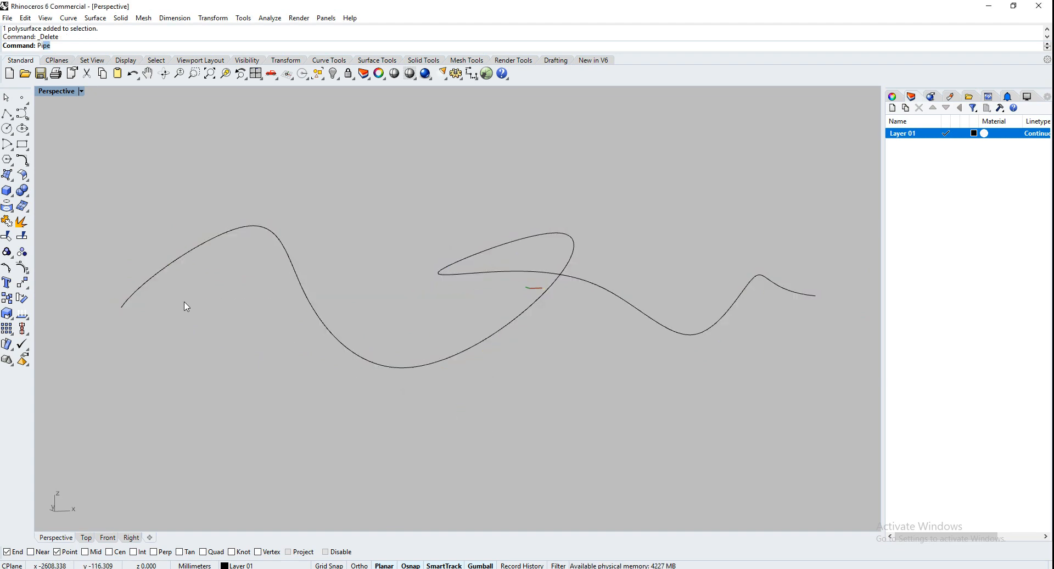
Step: Create a flat-capped tapered pipe along the curve with start radius about 58, end radius about 275, and no intermediate radii
key(Return)
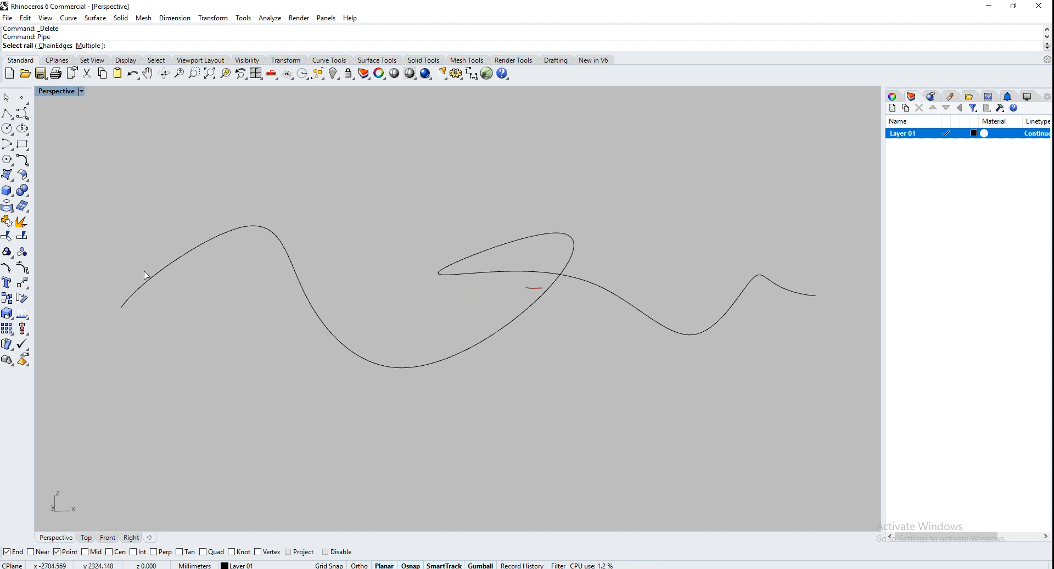
click(159, 288)
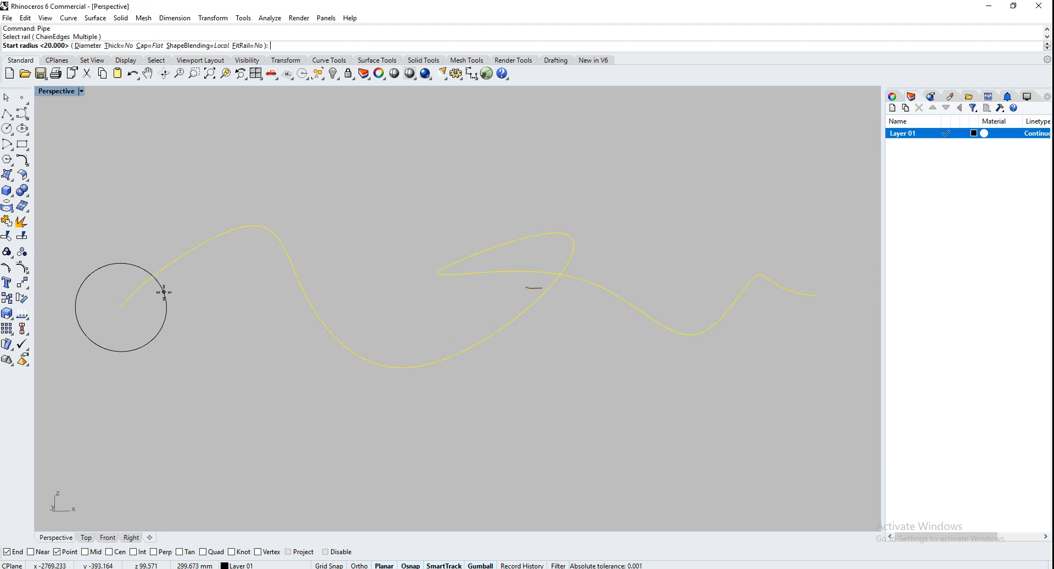
click(130, 312)
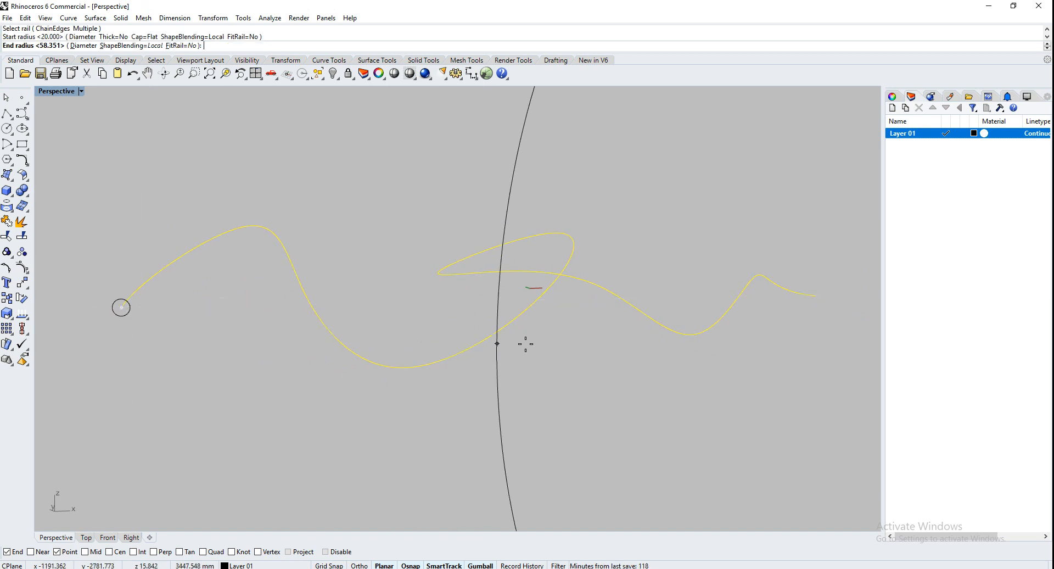
click(797, 313)
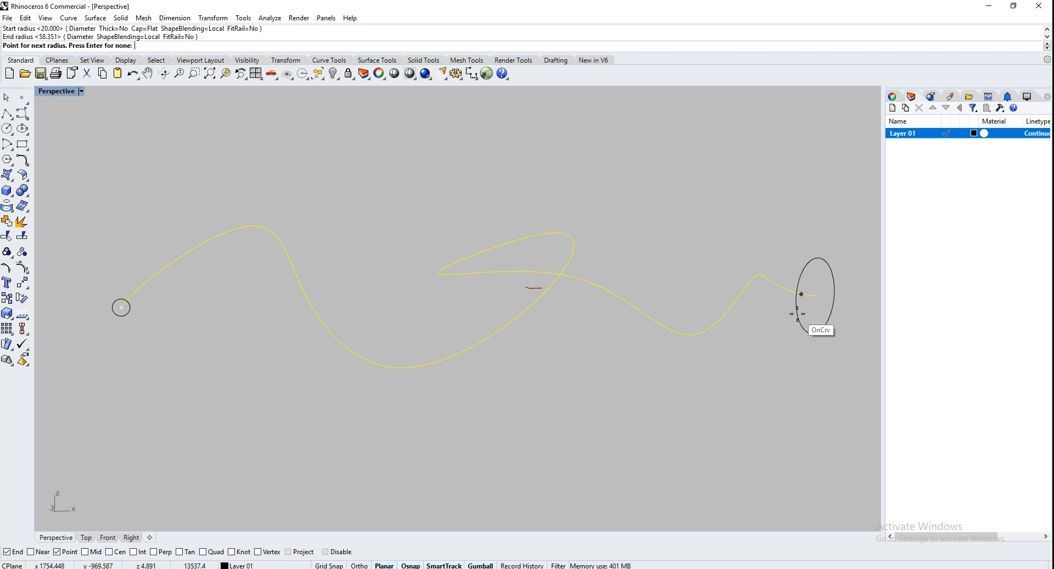
key(Return)
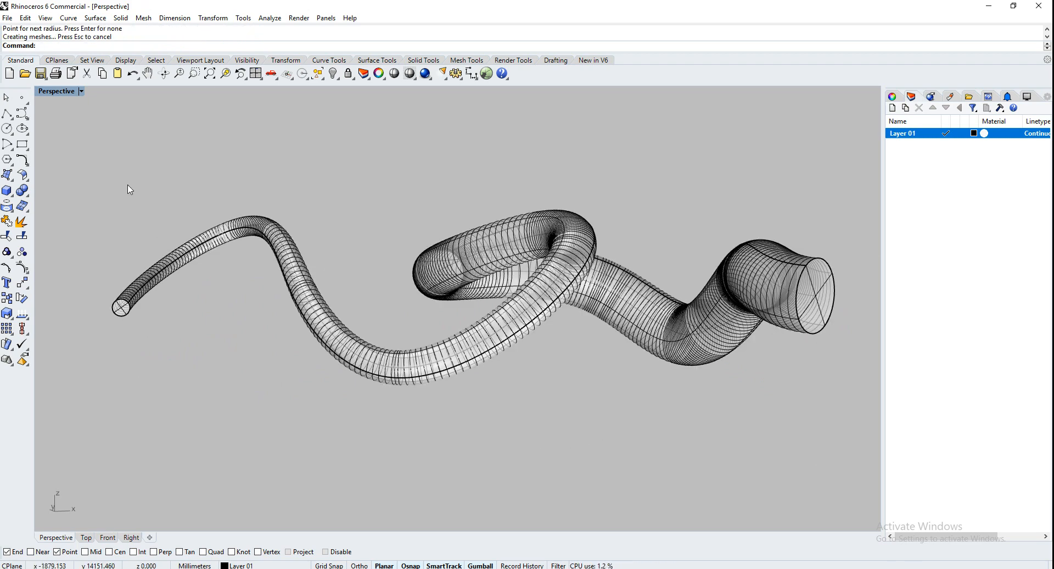
Step: Inspect the tapered pipe from different angles and delete its polysurface, keeping the rail curve
mouse_move(223, 291)
right_down()
mouse_move(345, 248)
mouse_move(216, 290)
right_up()
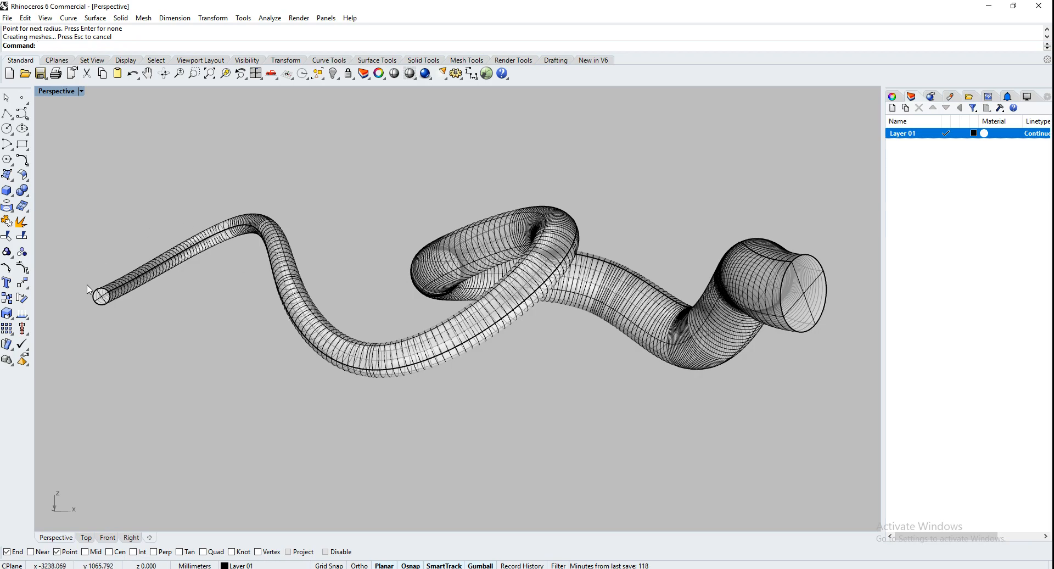
right_drag(93, 296, 130, 341)
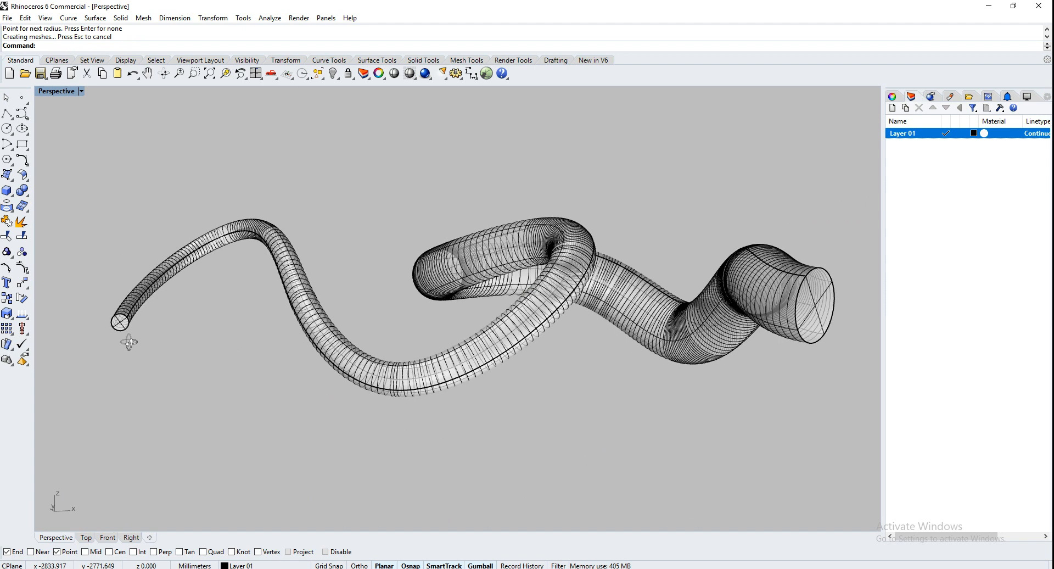
click(655, 351)
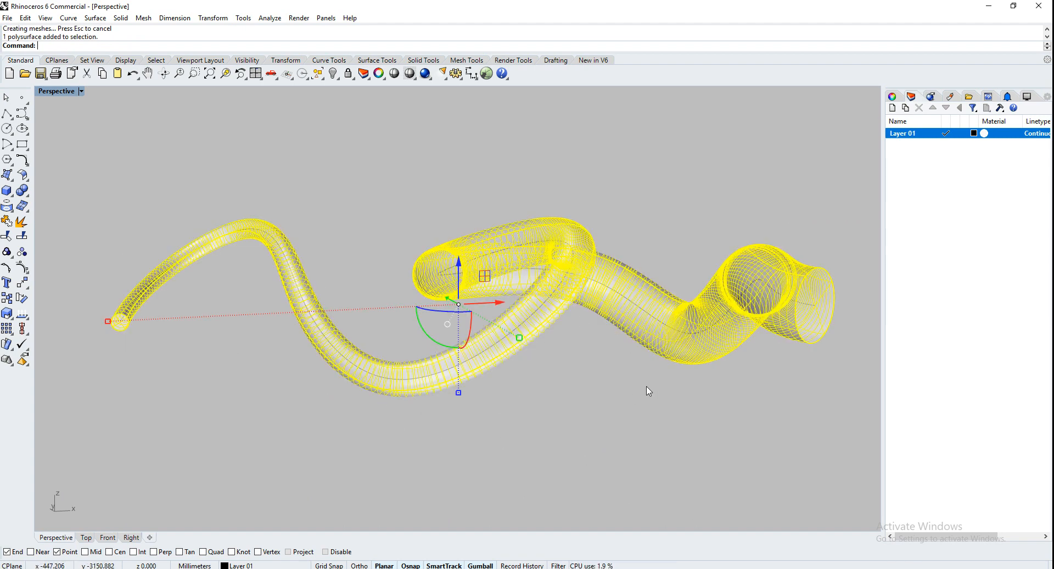
key(Delete)
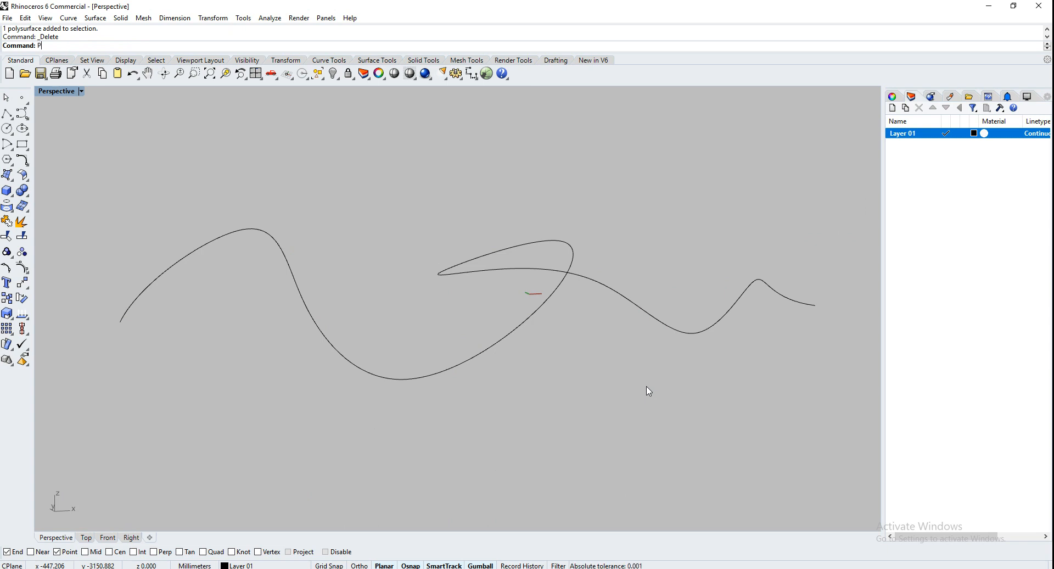
Step: Pipe the same curve with flat caps, picking a start radius of about 63 and a much larger end radius
key(BackSpace)
text(pe)
key(Return)
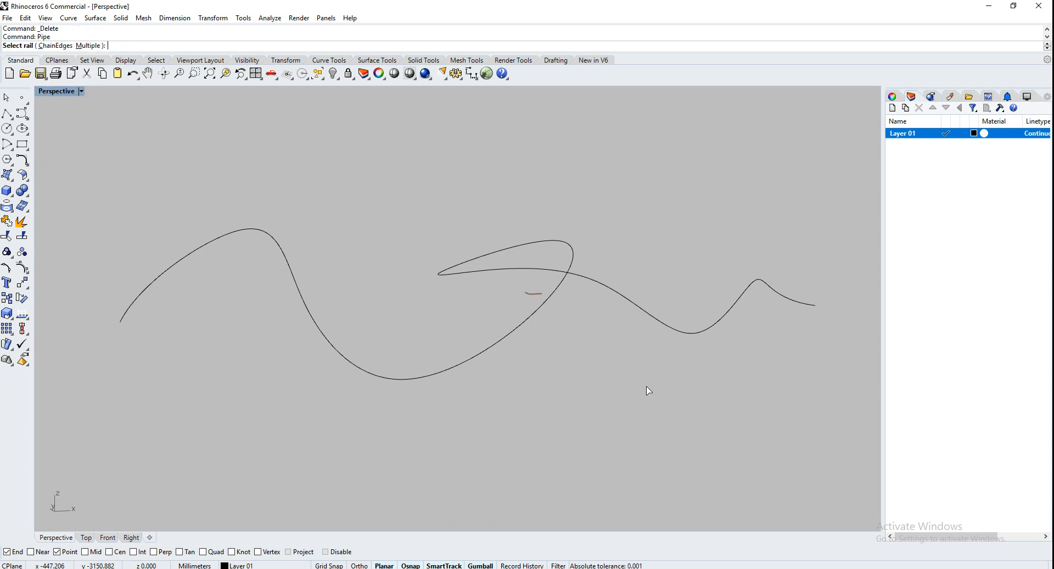
click(311, 326)
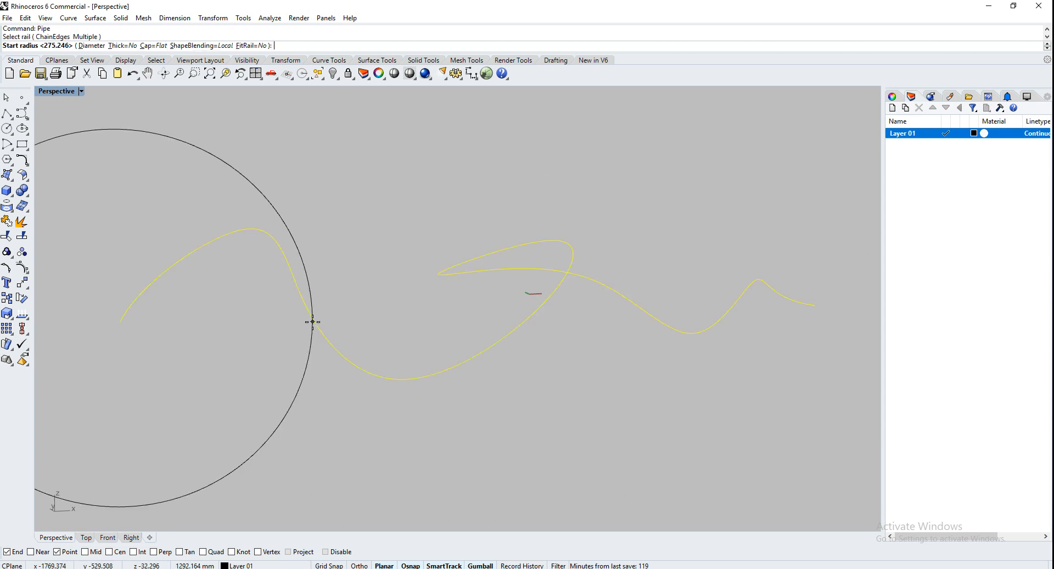
click(125, 328)
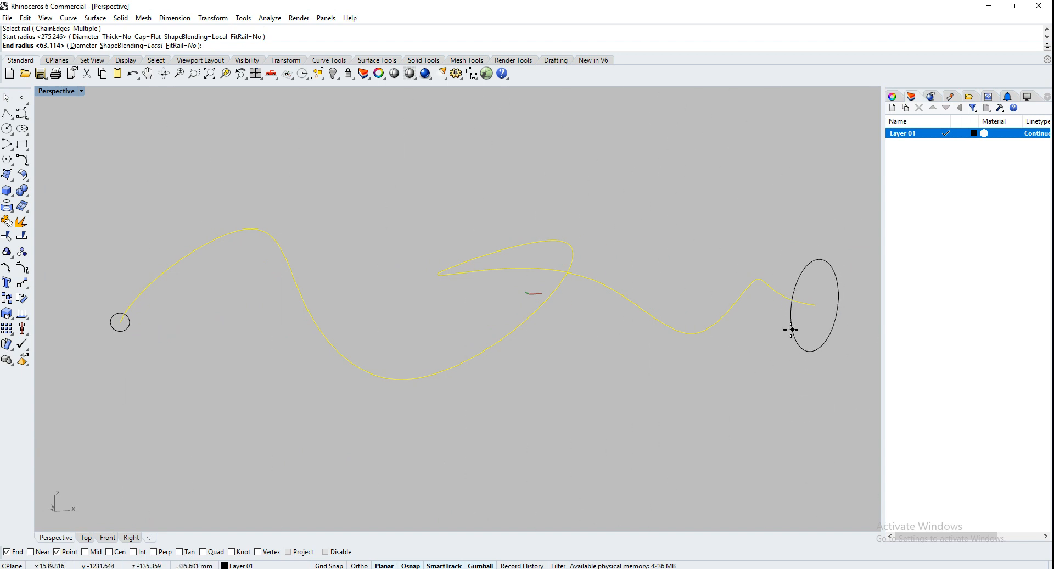
click(783, 333)
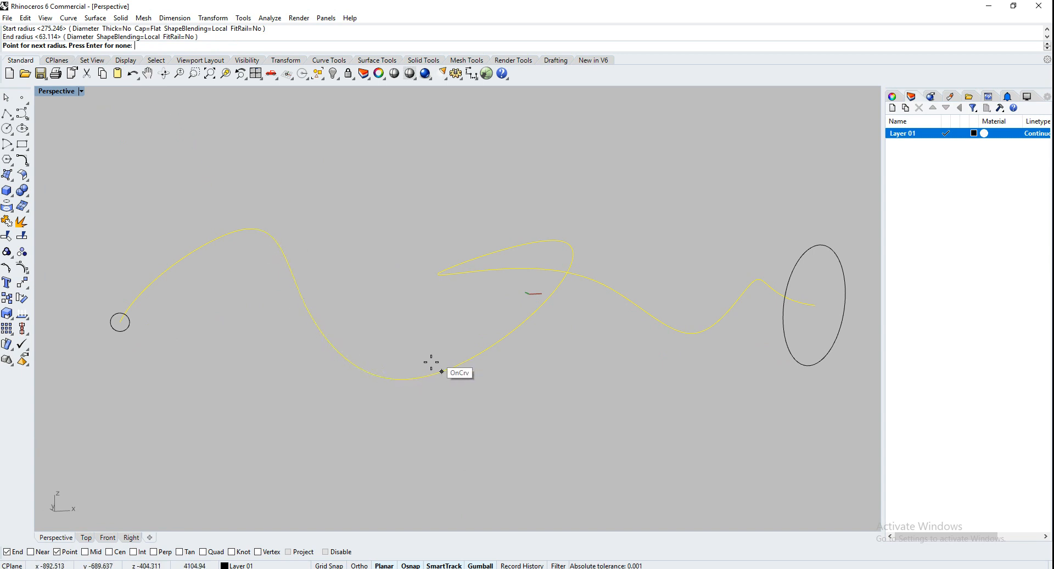
Step: Finish the variable pipe with intermediate radii of about 499 mm on the descending stretch and about 85 mm before the loop
click(315, 310)
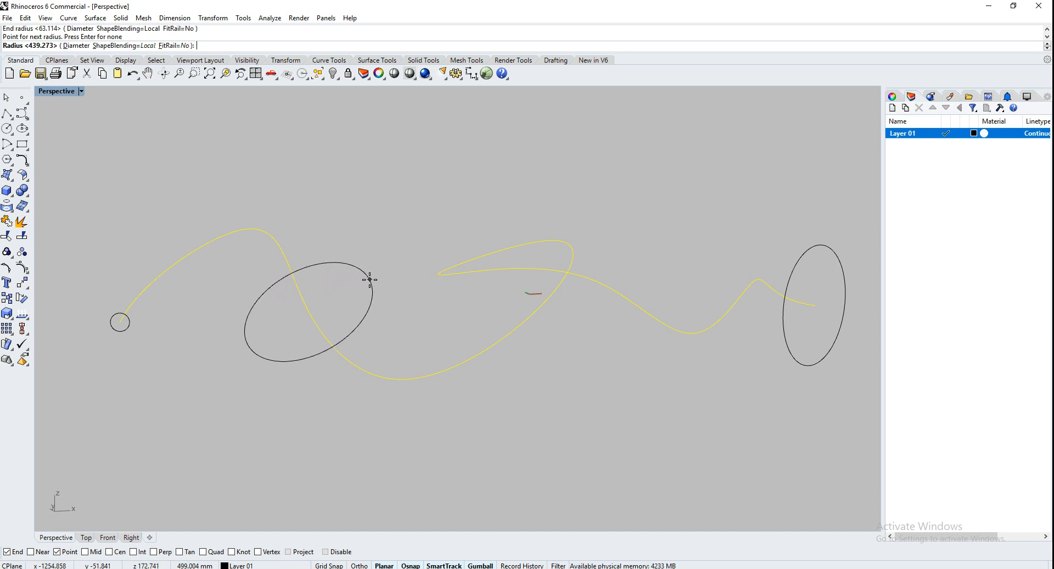
click(370, 280)
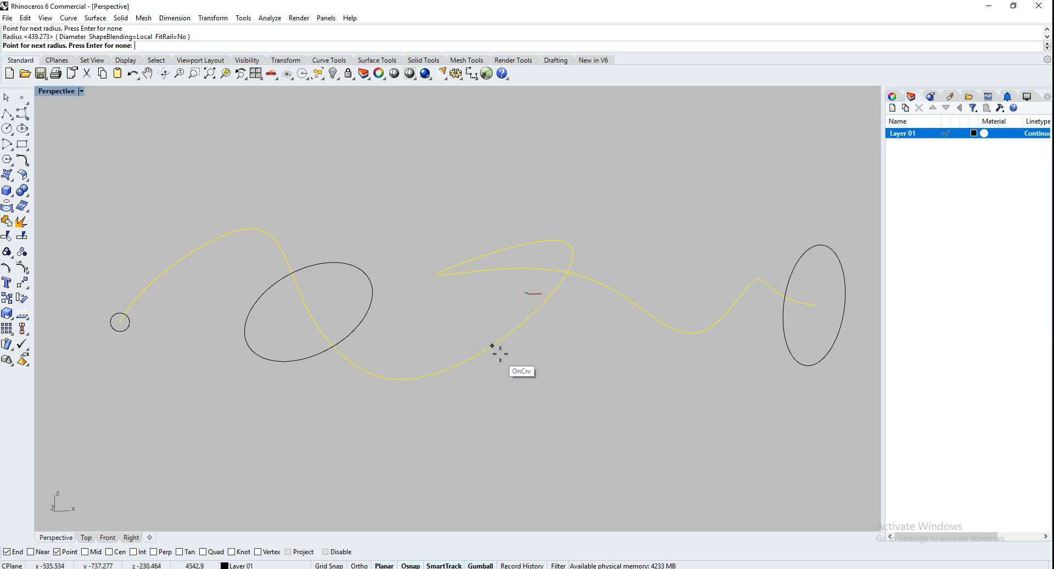
click(532, 318)
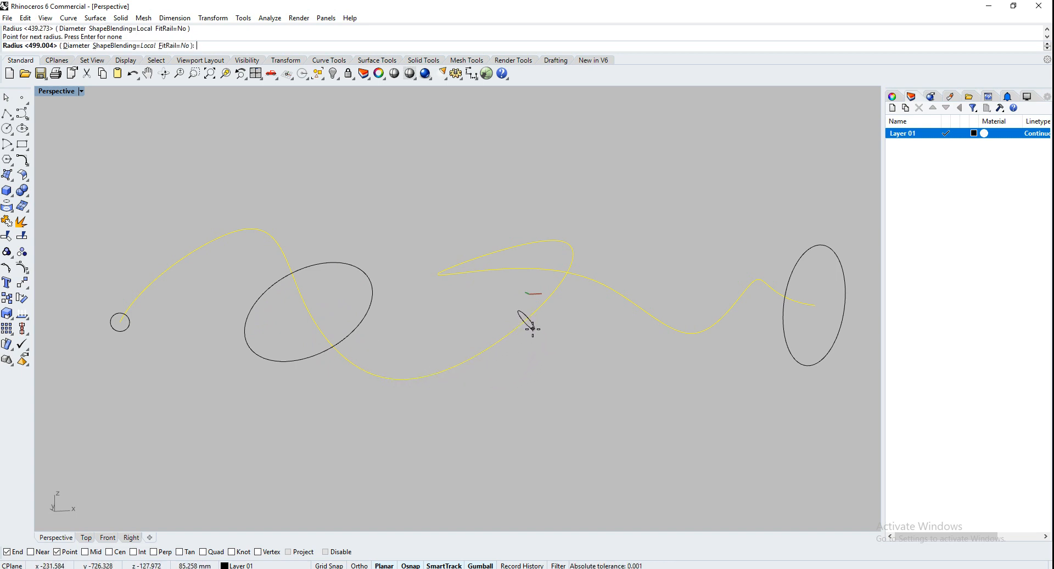
click(533, 328)
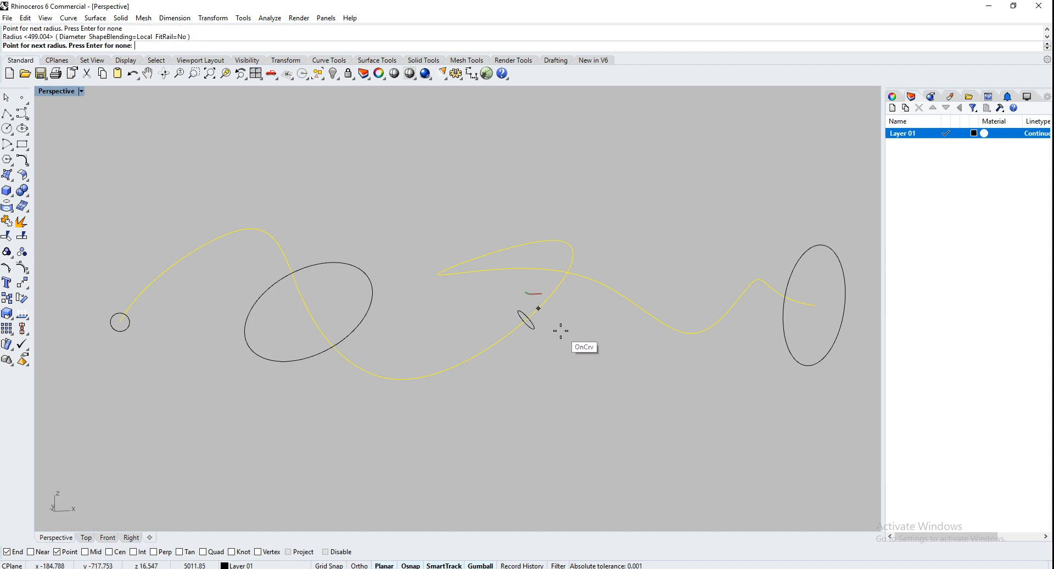
key(Return)
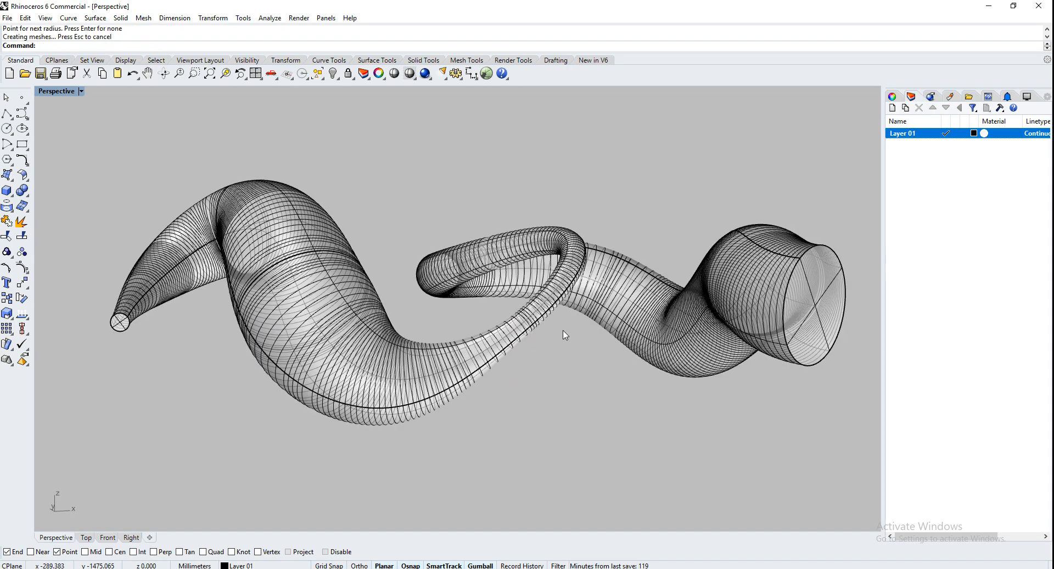
right_drag(310, 415, 806, 410)
right_drag(593, 350, 273, 339)
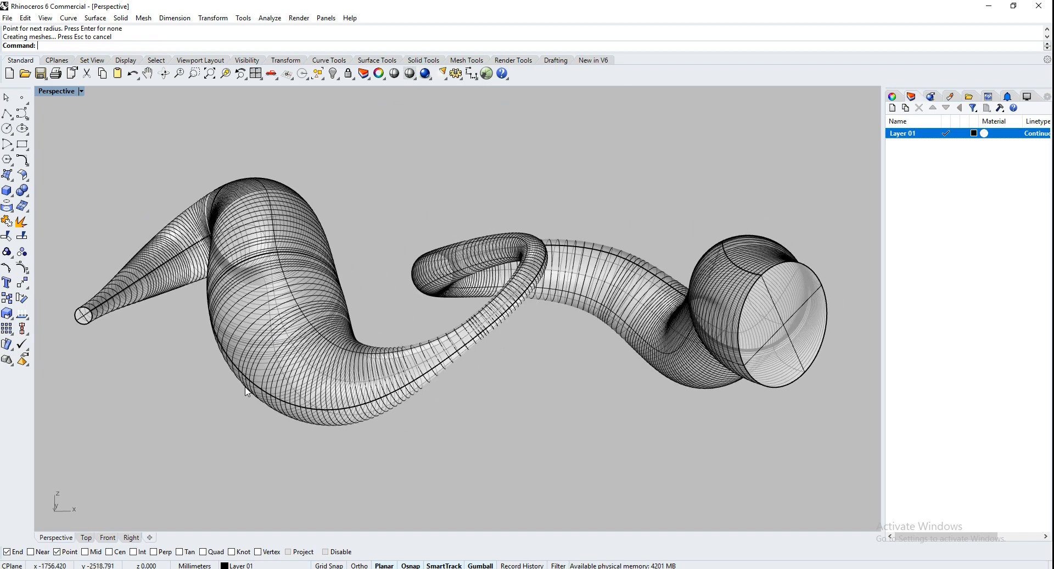
Step: Delete the variable pipe and its rail curve
click(363, 424)
key(Delete)
drag(456, 426, 317, 292)
key(Delete)
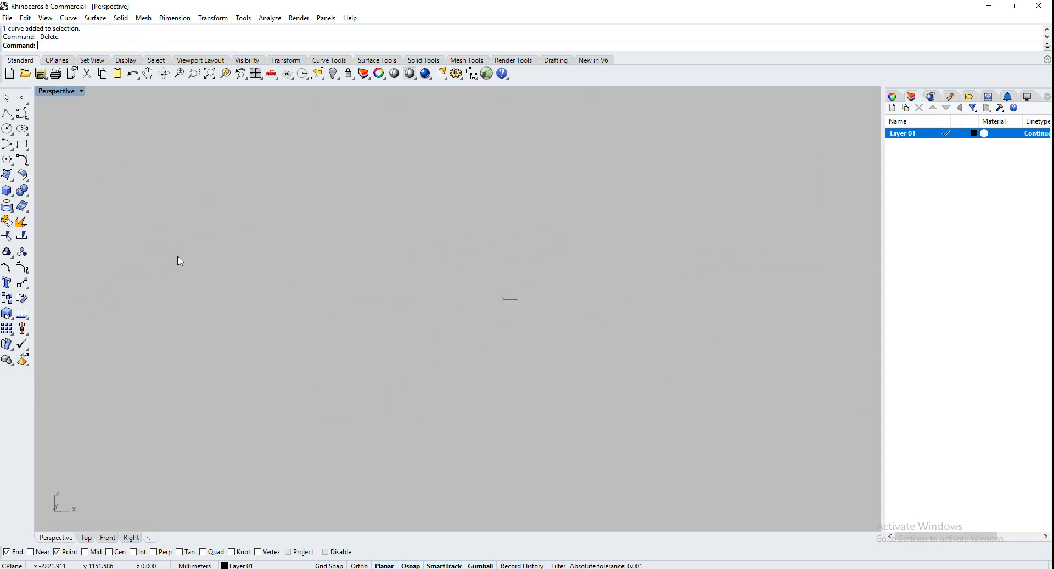
Step: Draw a vertical line about 619 mm high from the origin in the Front view with the Polyline command
click(7, 113)
double_click(57, 91)
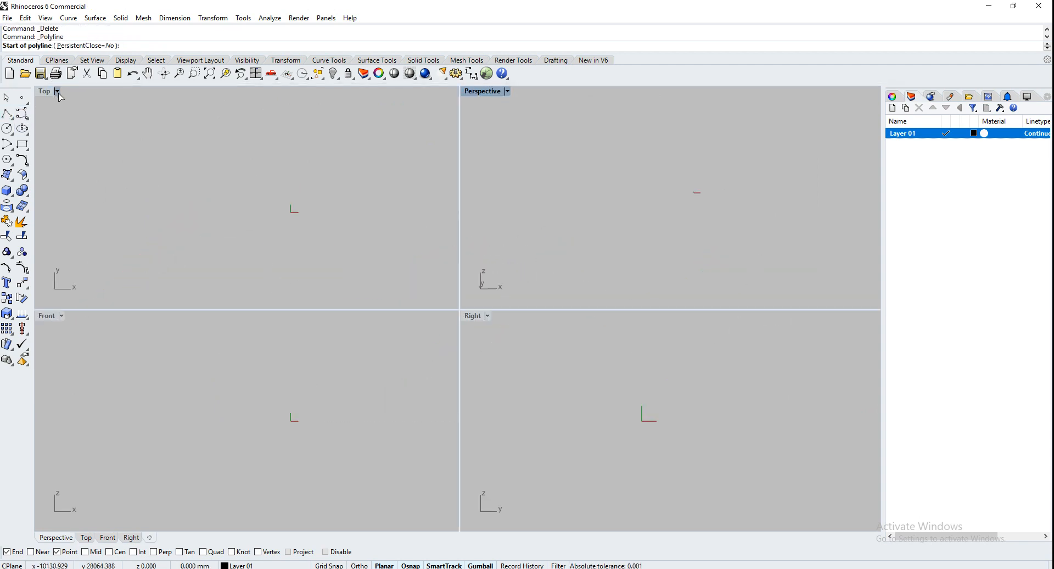
text(0)
key(Return)
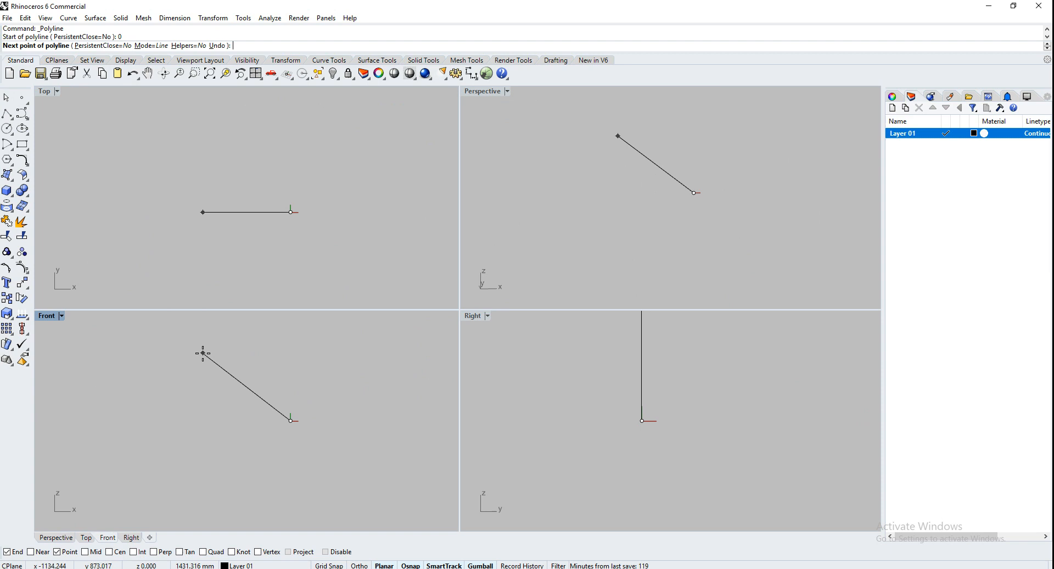
click(291, 373)
key(Return)
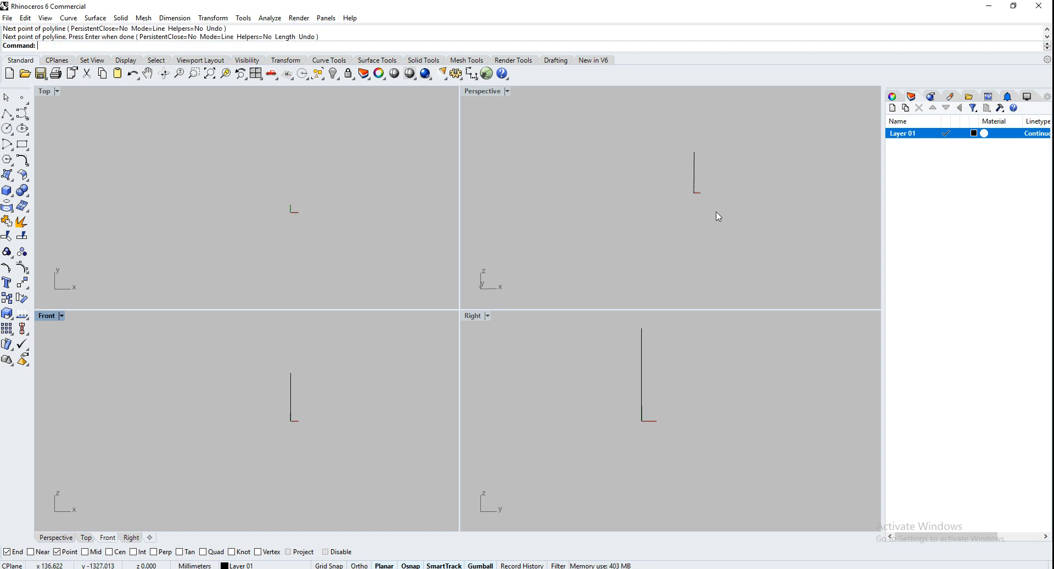
Step: Pipe the vertical line with a radius of about 127 mm at both ends and flat caps
click(696, 187)
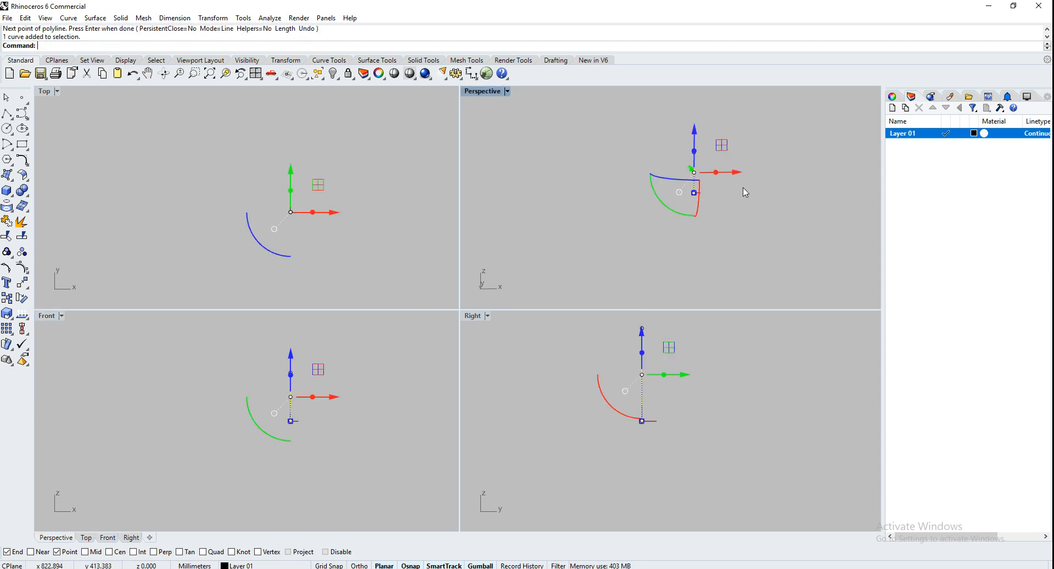
text(Pipo)
key(BackSpace)
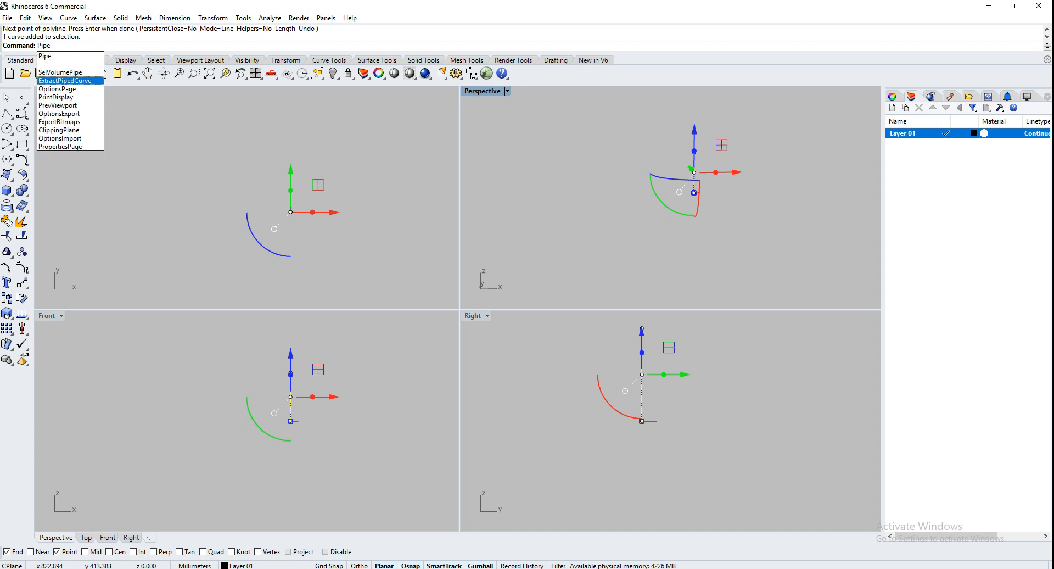
text(e)
key(Return)
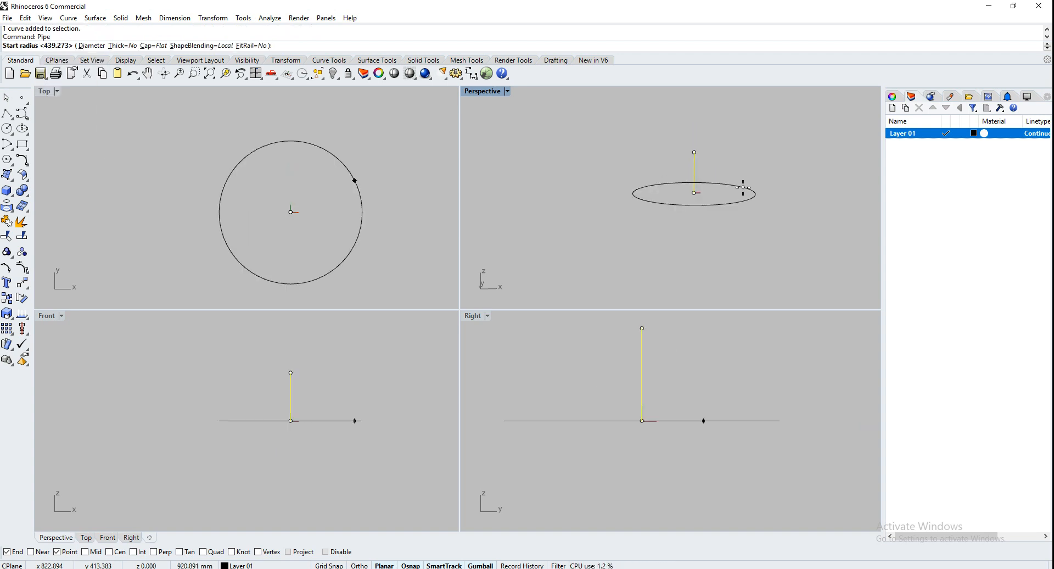
middle_click(300, 218)
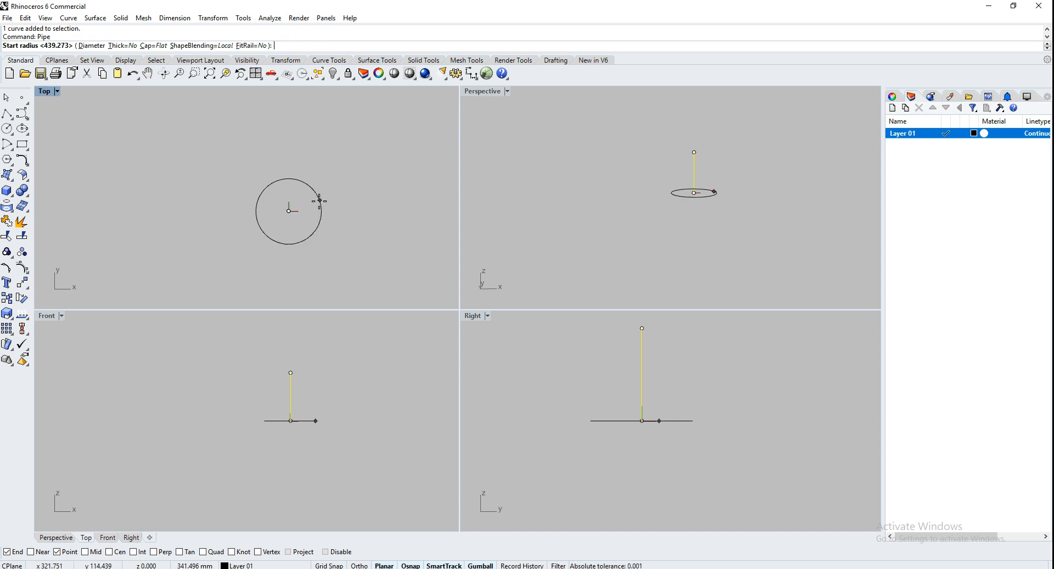
click(299, 211)
click(315, 210)
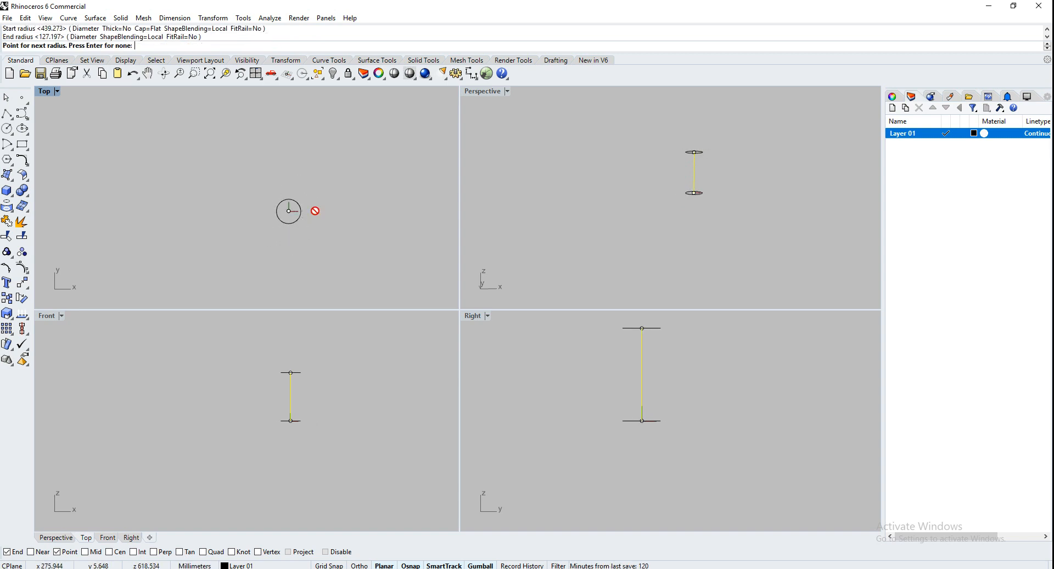
key(Return)
click(630, 201)
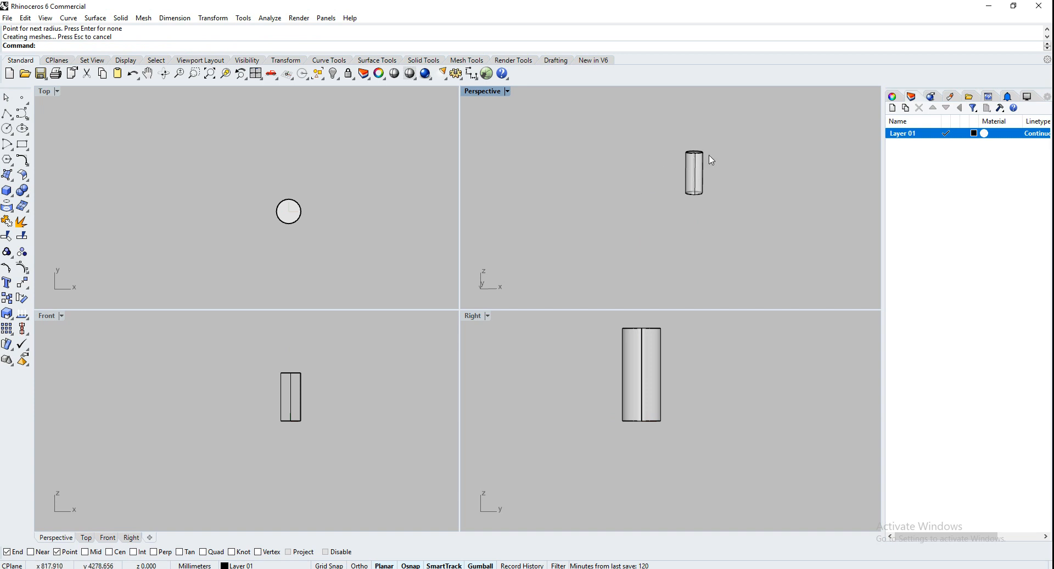
Step: Set the Front viewport's display mode to Ghosted
click(61, 316)
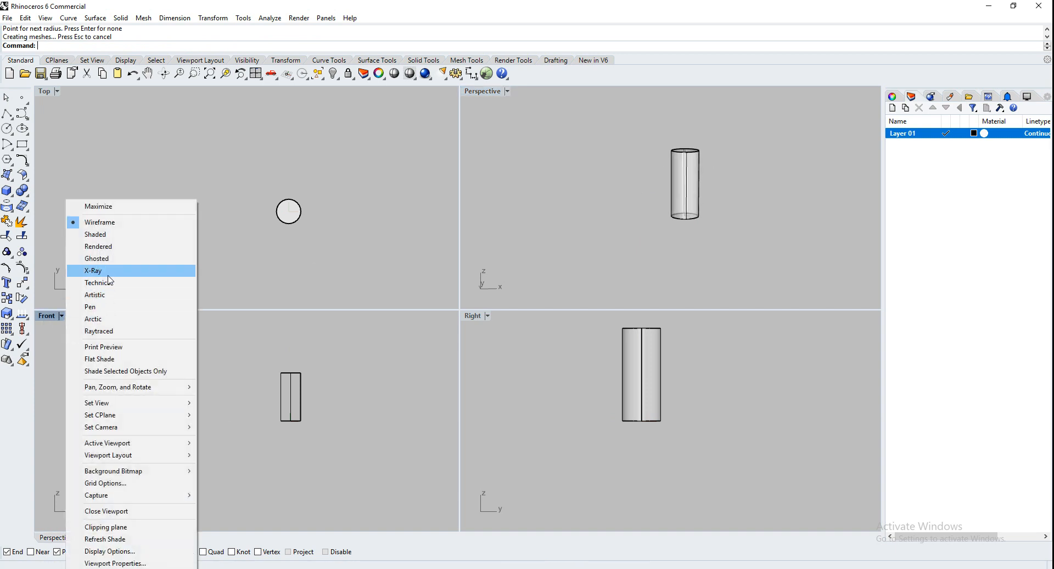
click(105, 258)
right_drag(666, 275, 720, 206)
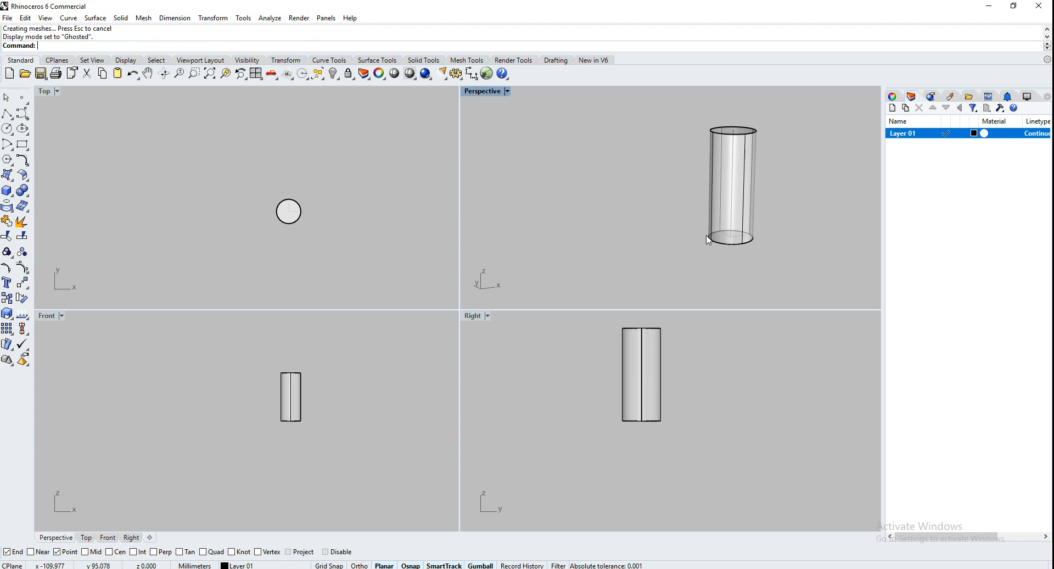
Step: Delete the straight pipe and the vertical line inside it
click(736, 246)
key(Delete)
click(716, 188)
key(Delete)
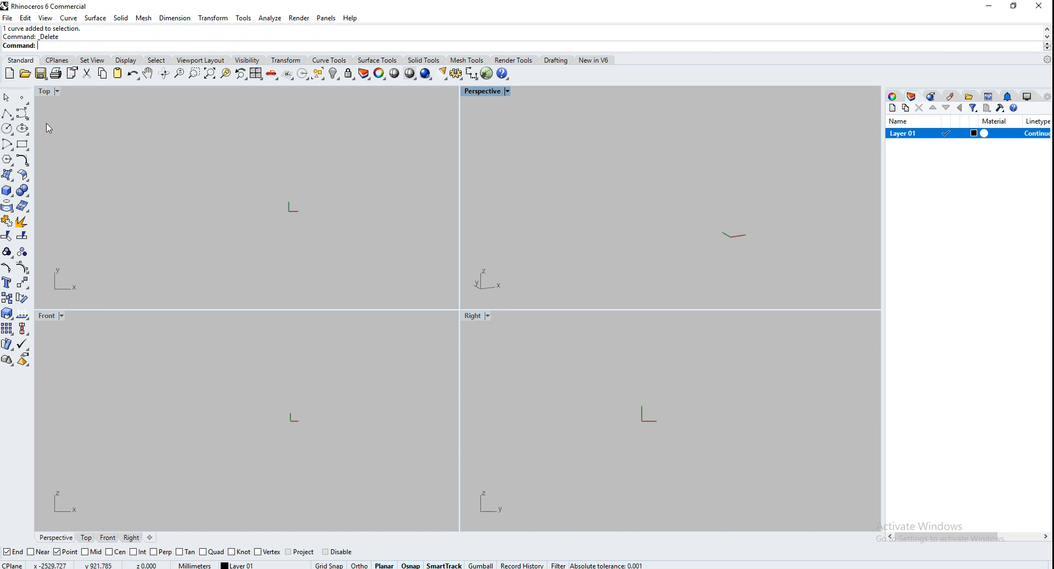
Step: Draw a freehand rectangle beside the origin in the Top view, extending toward negative X and positive Y
click(22, 144)
click(225, 149)
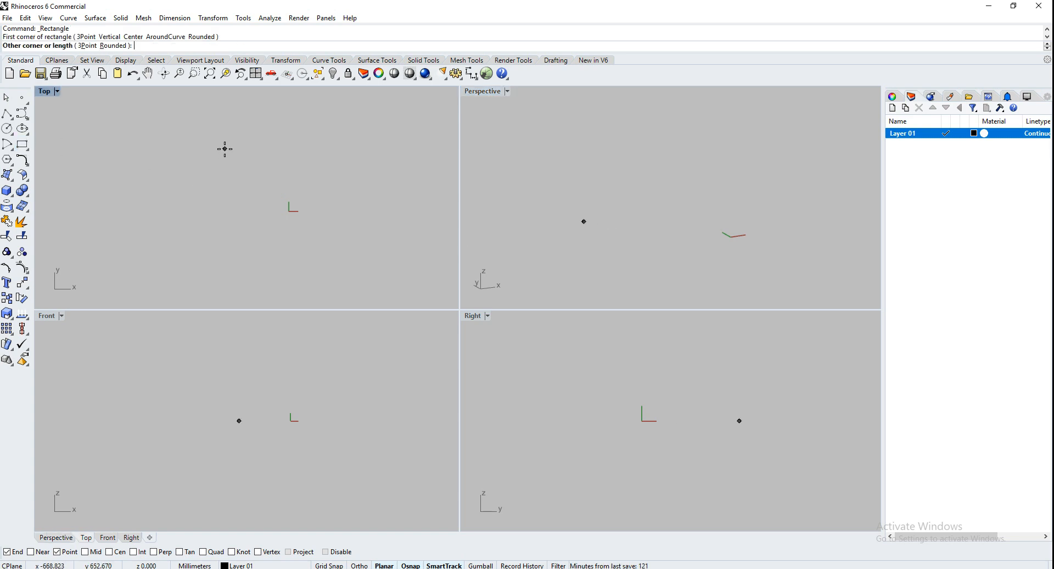
click(282, 216)
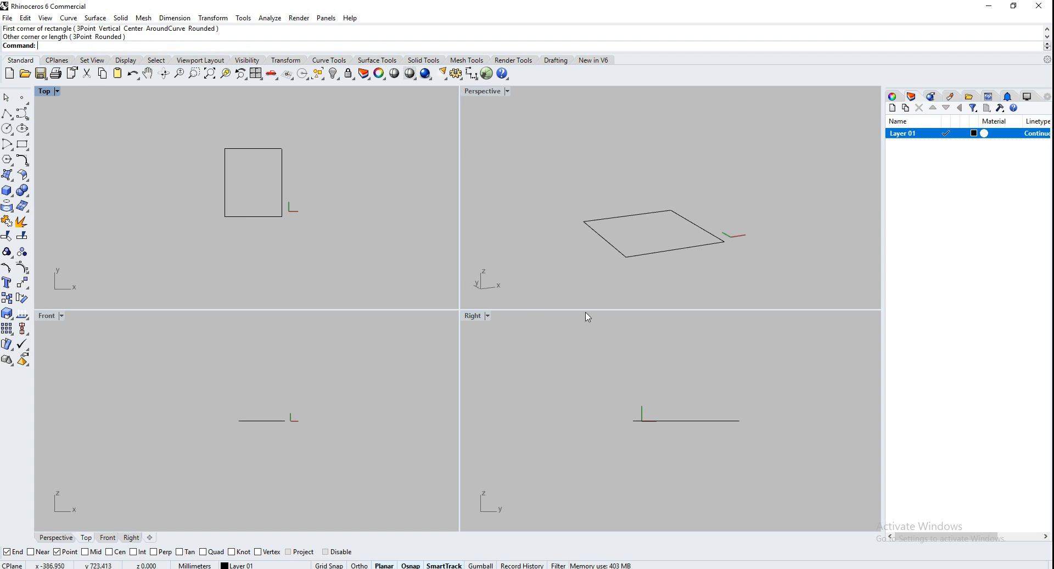
Step: Copy the rectangle straight up by about 311 mm
click(639, 257)
text(co)
key(Return)
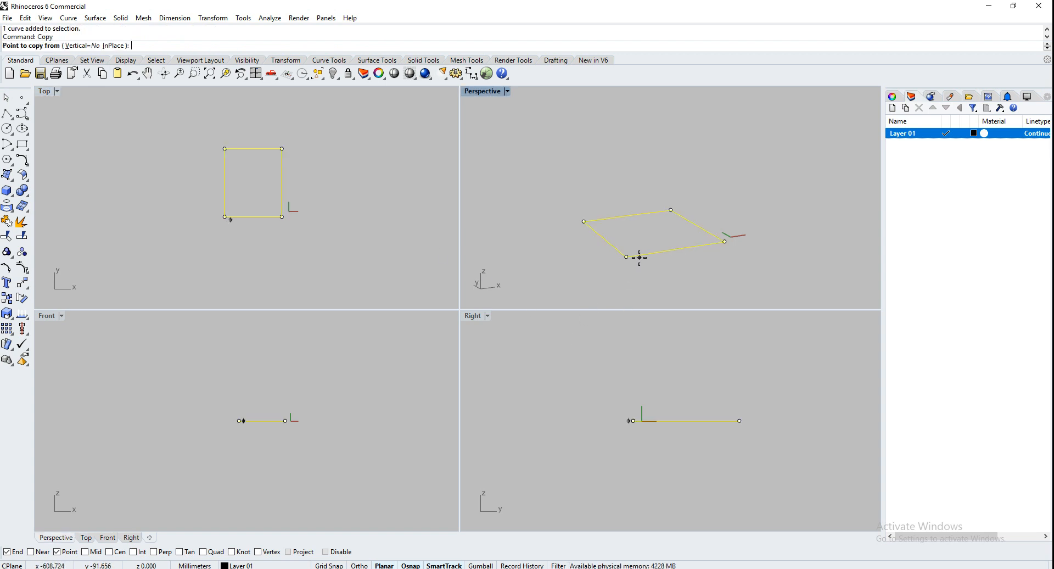
click(379, 446)
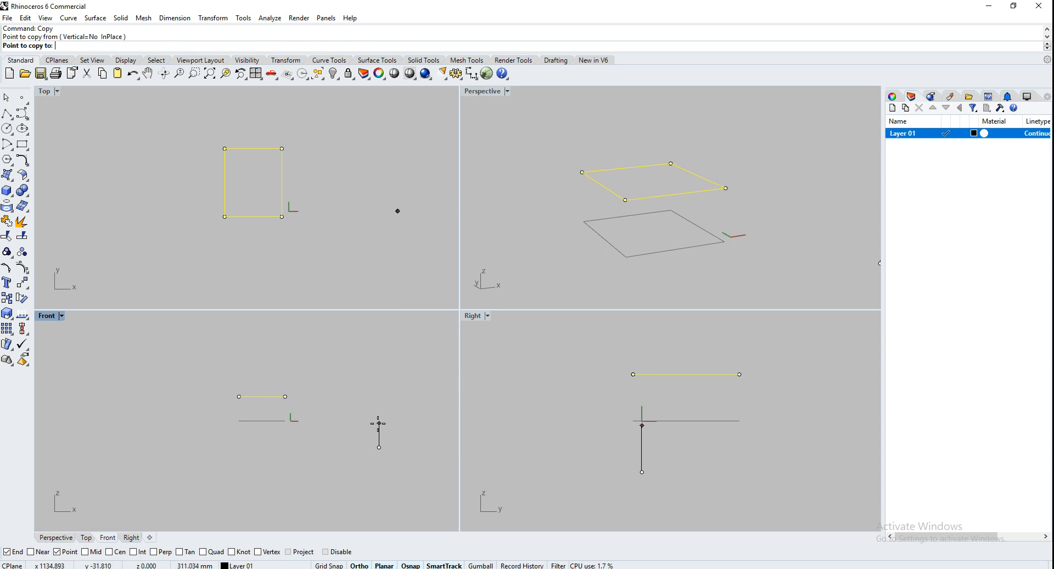
click(378, 423)
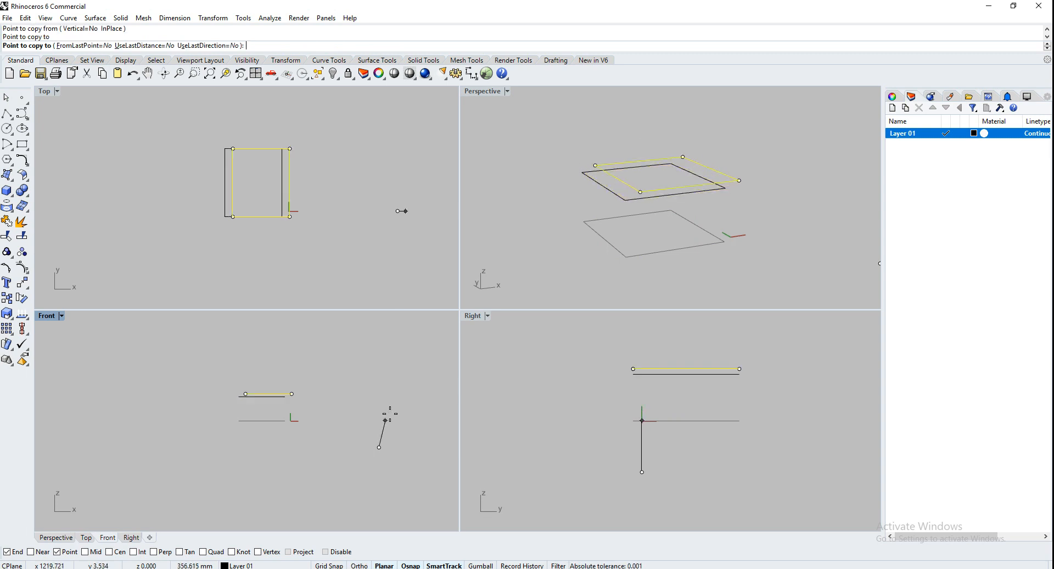
key(Return)
right_drag(763, 225, 770, 256)
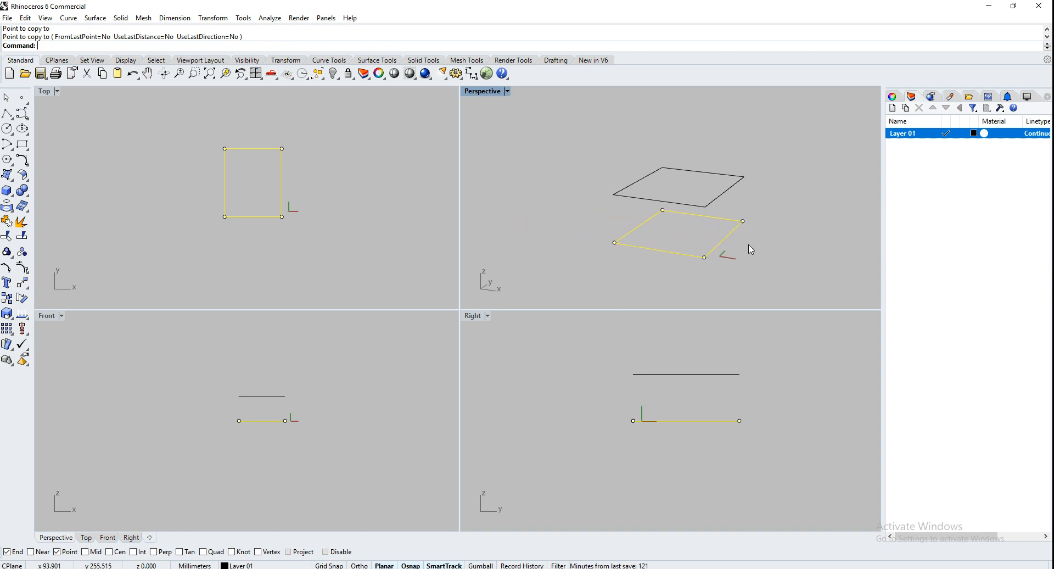
click(767, 244)
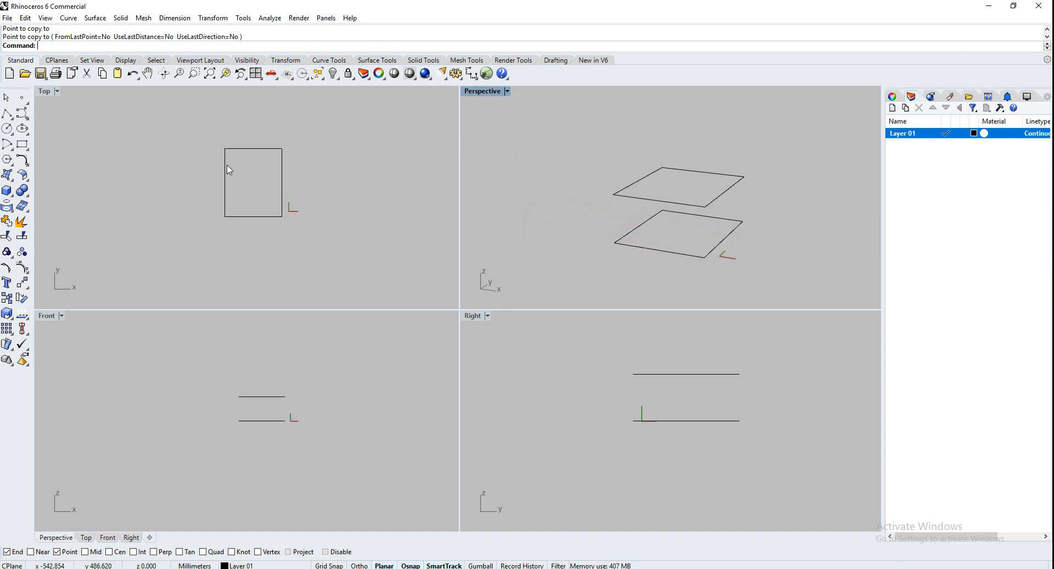
Step: Draw a polyline from the upper rectangle's corner down, diagonally across the lower rectangle, and up to the opposite upper corner
click(8, 114)
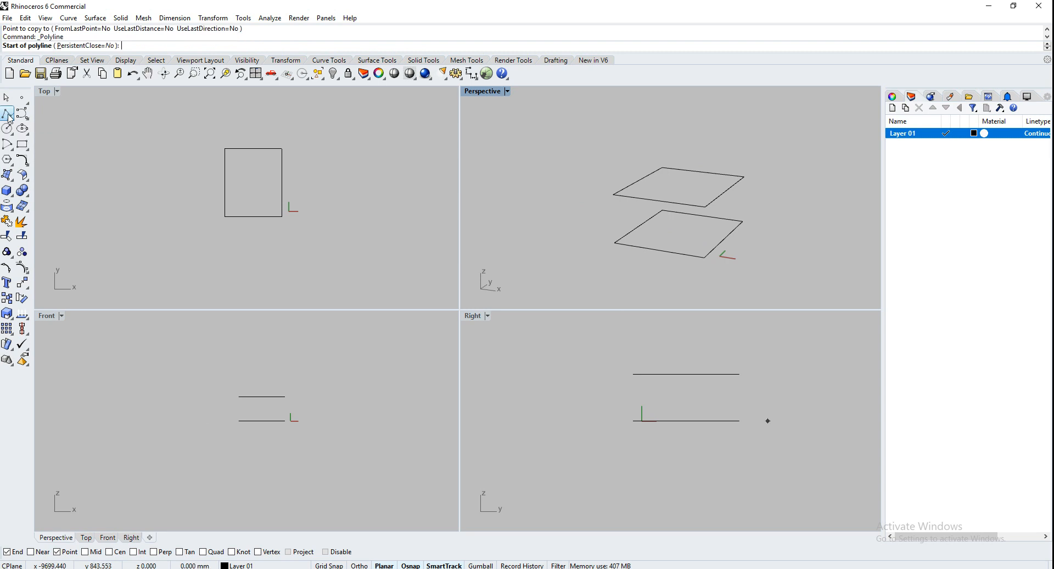
scroll(638, 282, up, 1)
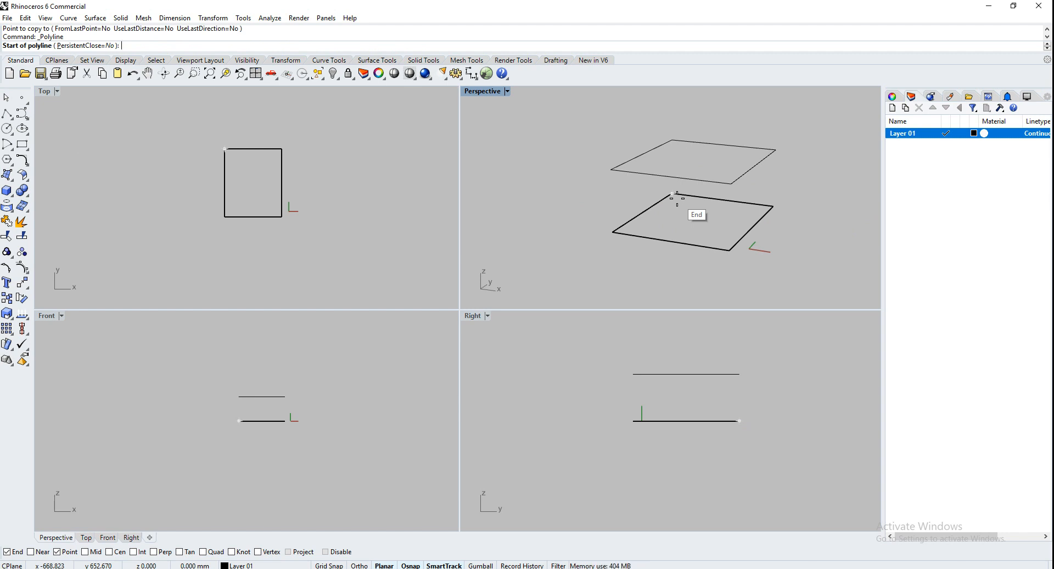
click(672, 140)
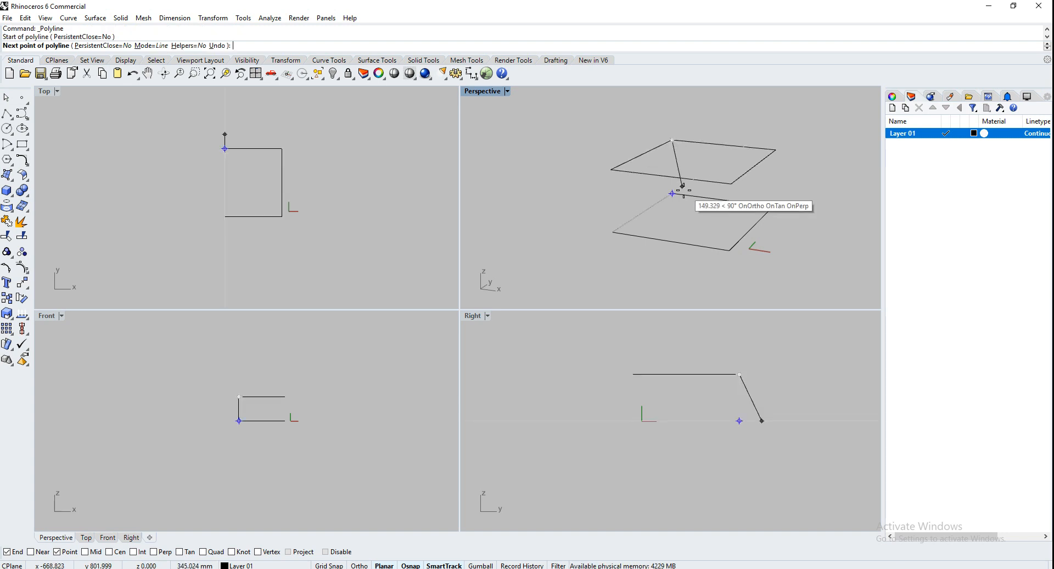
click(672, 193)
click(730, 249)
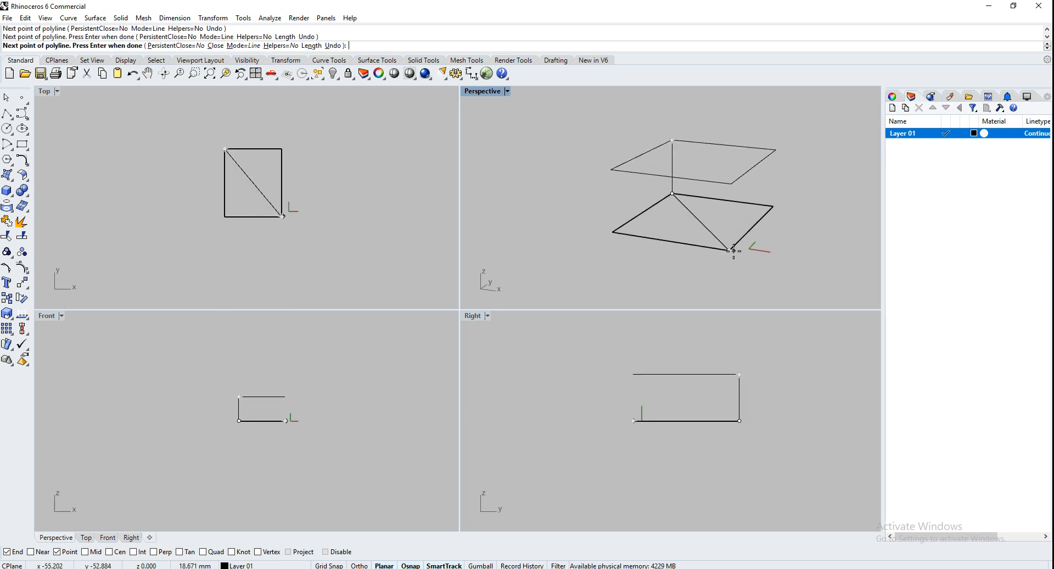
click(731, 184)
key(Return)
right_drag(626, 220, 693, 222)
Step: Try to fillet the polyline's bend between its vertical segment and the diagonal with a radius of 2 mm
text(f)
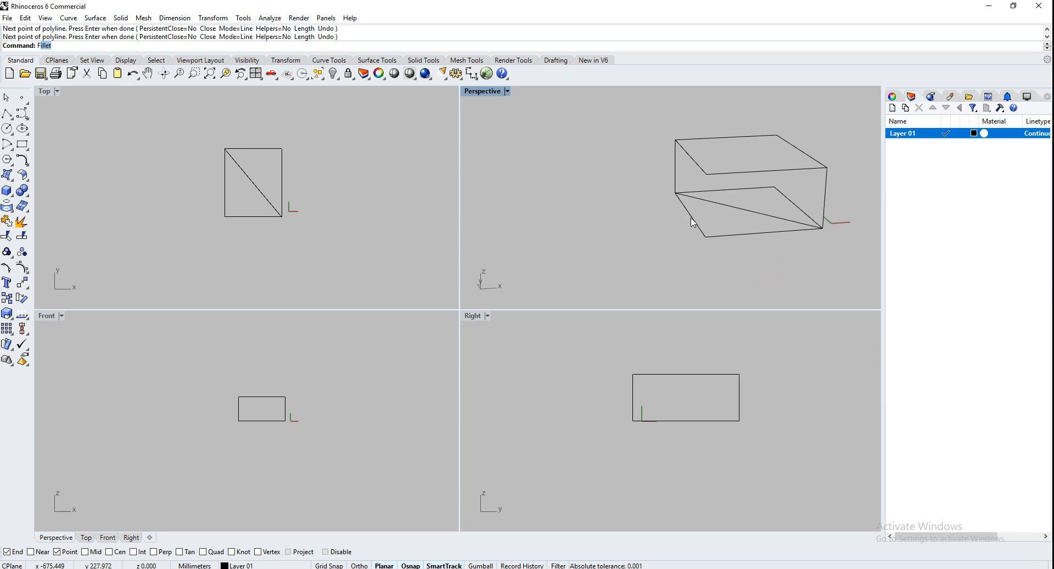
key(Return)
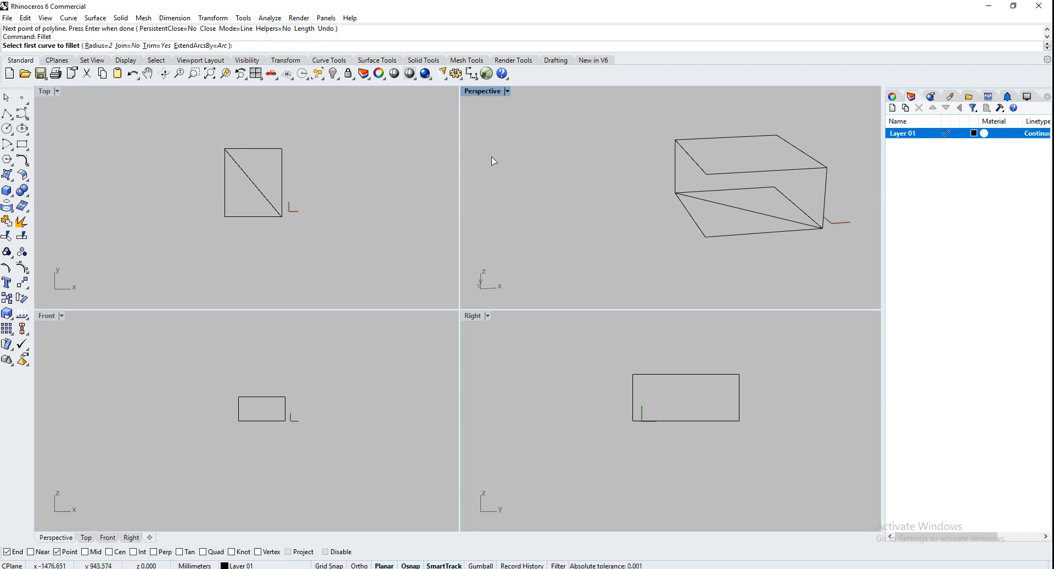
scroll(666, 184, up, 5)
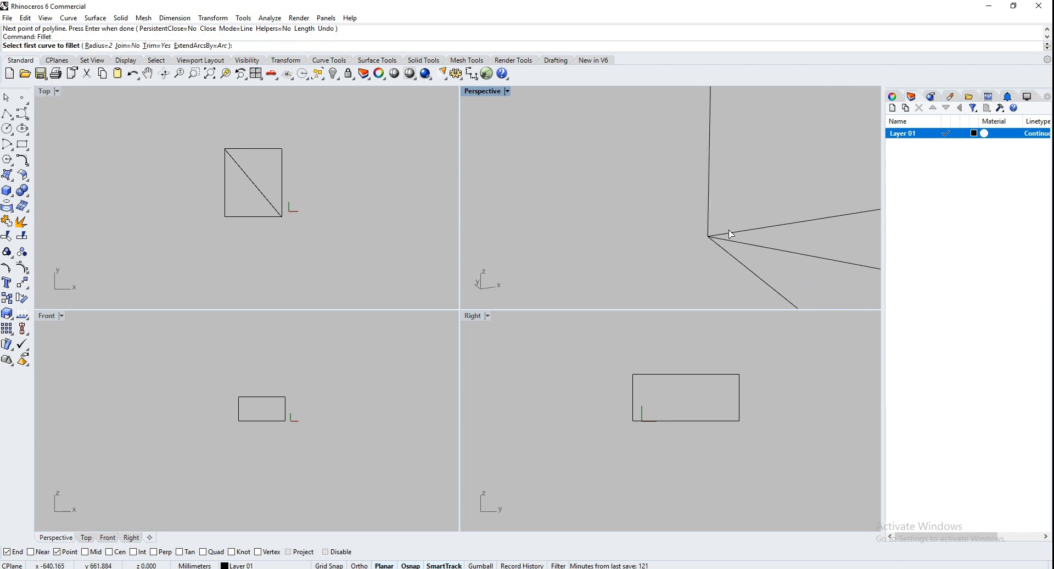
click(725, 246)
click(698, 229)
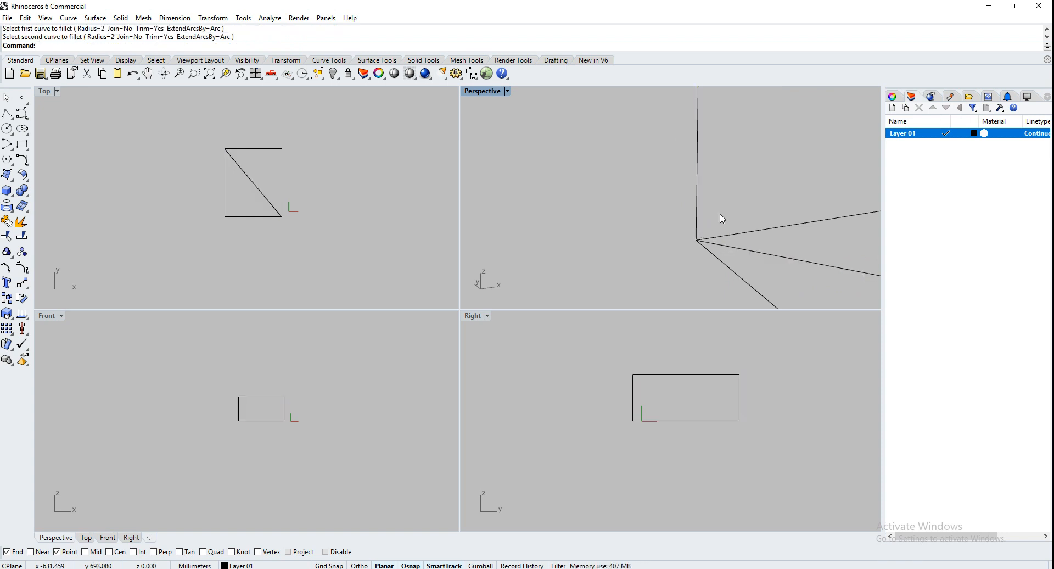
key(ctrl+z)
Step: Undo the previous fillet and refillet the bend between the polyline's vertical segment and its diagonal with a radius of 50 mm
key(Escape)
key(Return)
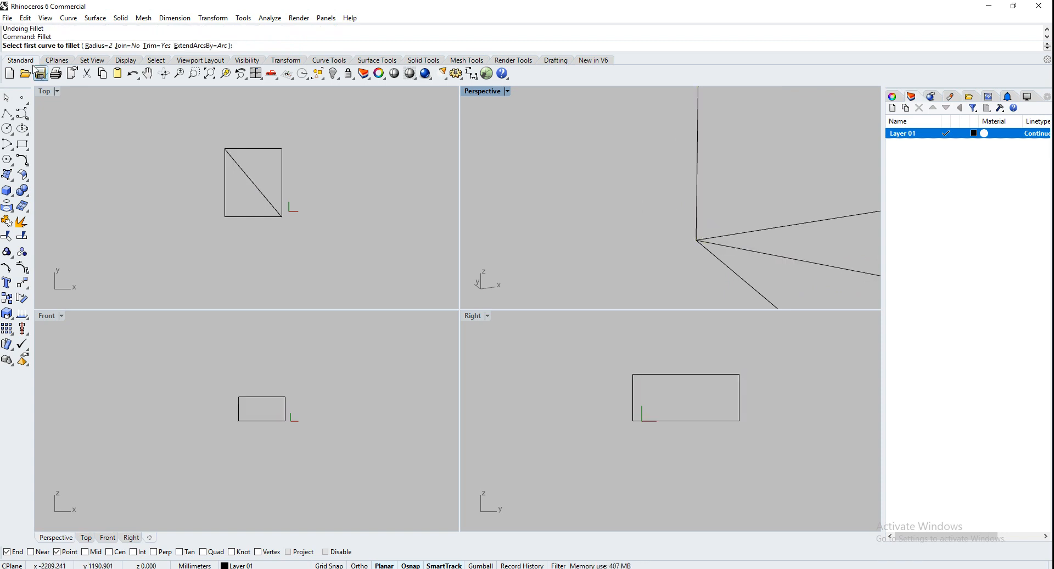
click(86, 46)
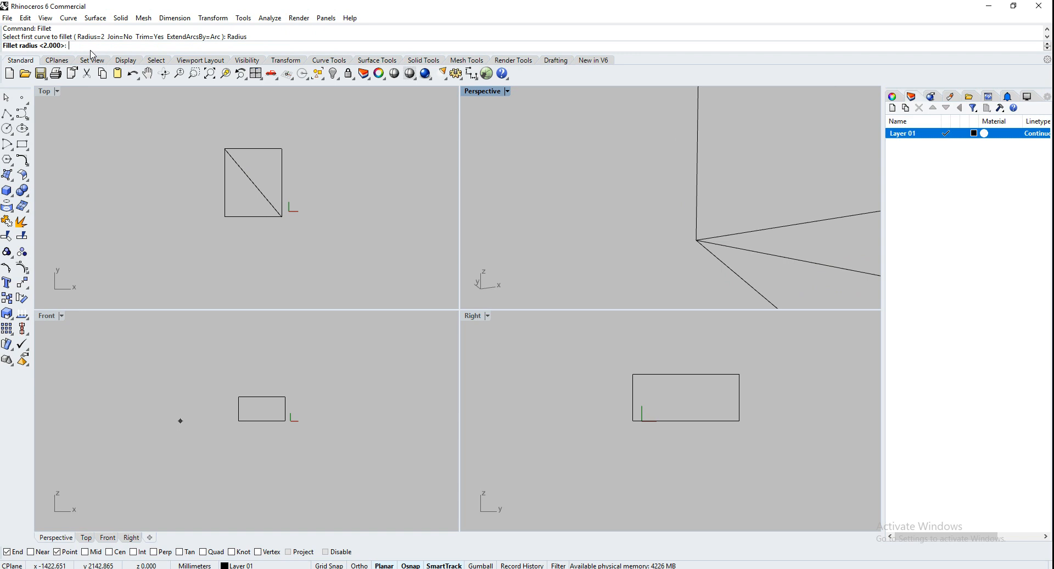
key(Return)
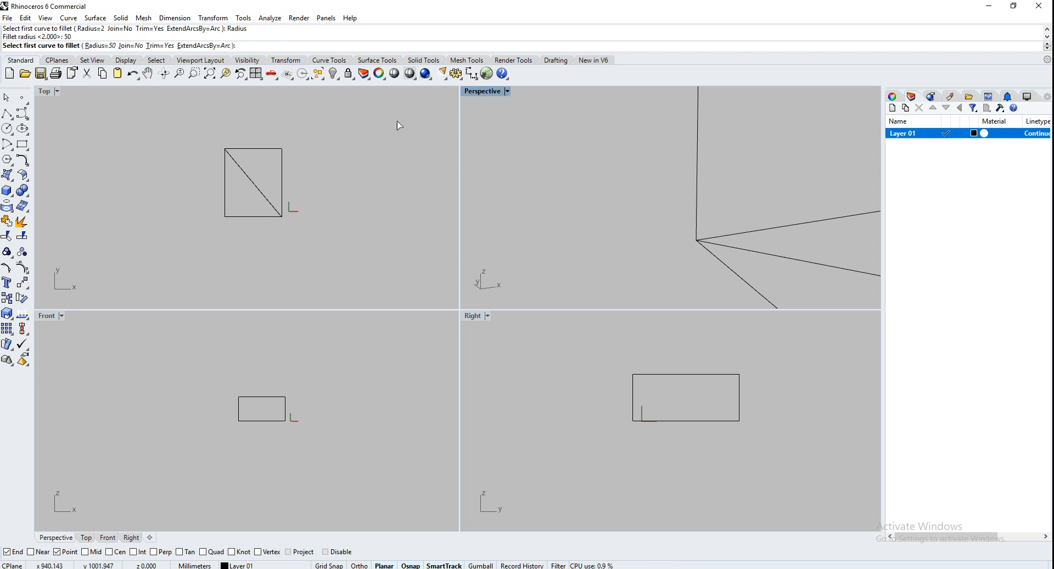
click(718, 251)
click(698, 230)
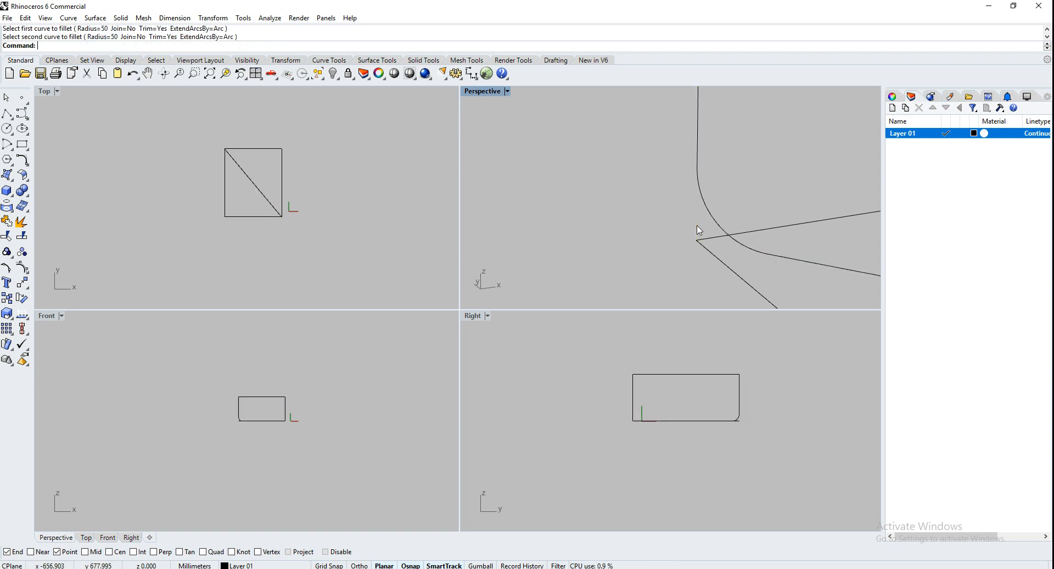
Step: Fillet the polyline's bend at the opposite end of the diagonal with the same 50 mm radius
scroll(522, 191, down, 12)
right_drag(519, 190, 834, 195)
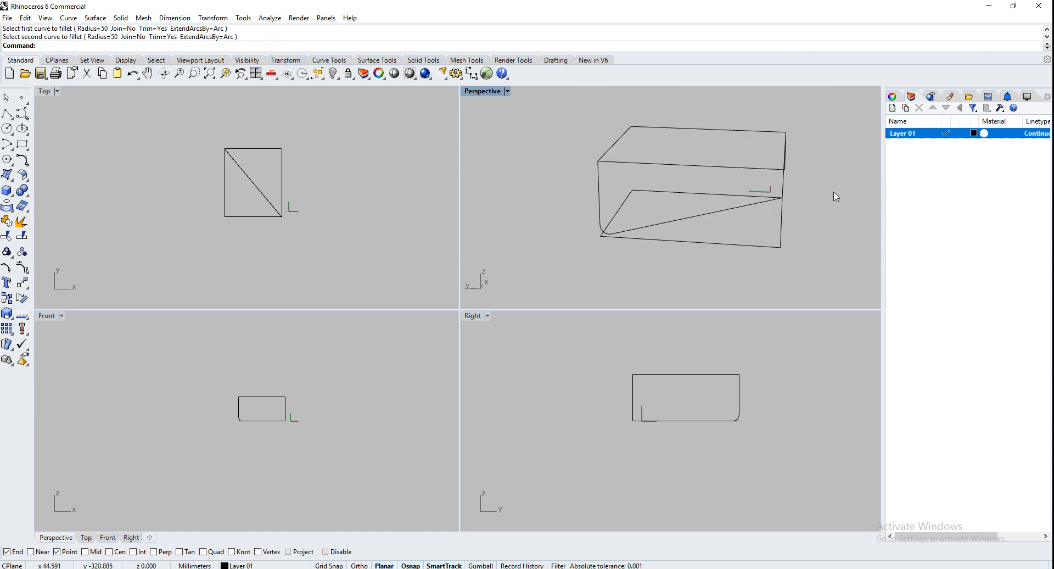
scroll(802, 187, up, 10)
right_click(744, 229)
click(718, 225)
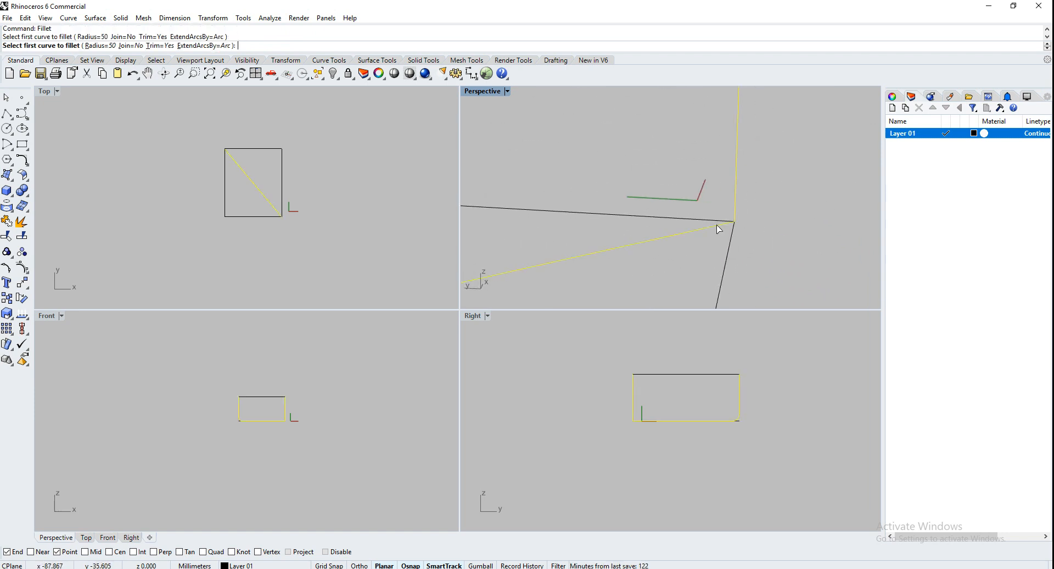
click(736, 209)
Step: Pipe the filleted polyline with a freehand radius of about 12.6 mm, adding no further radii
scroll(729, 204, down, 5)
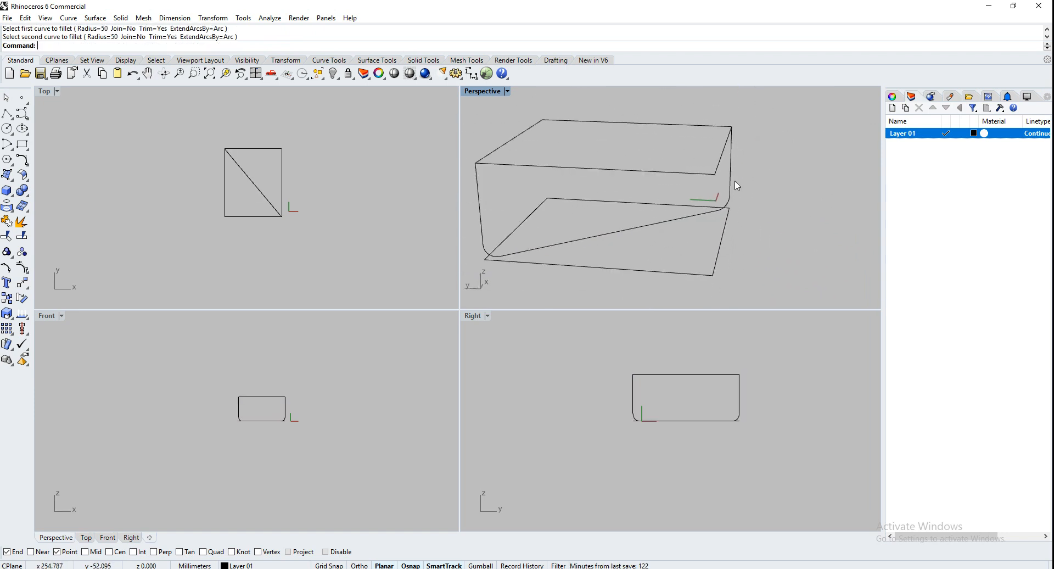
click(732, 185)
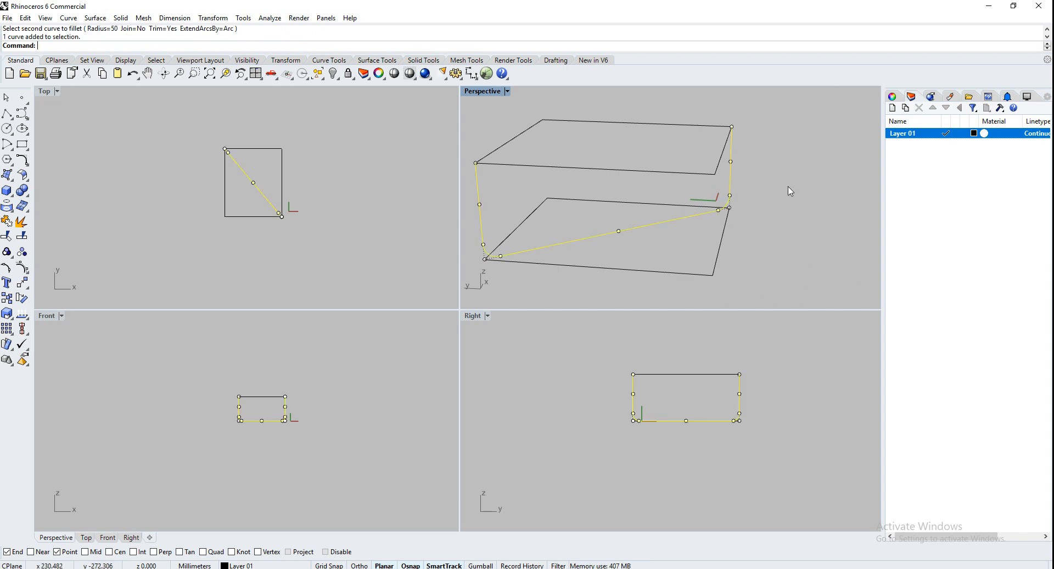
text(Pipe)
key(Return)
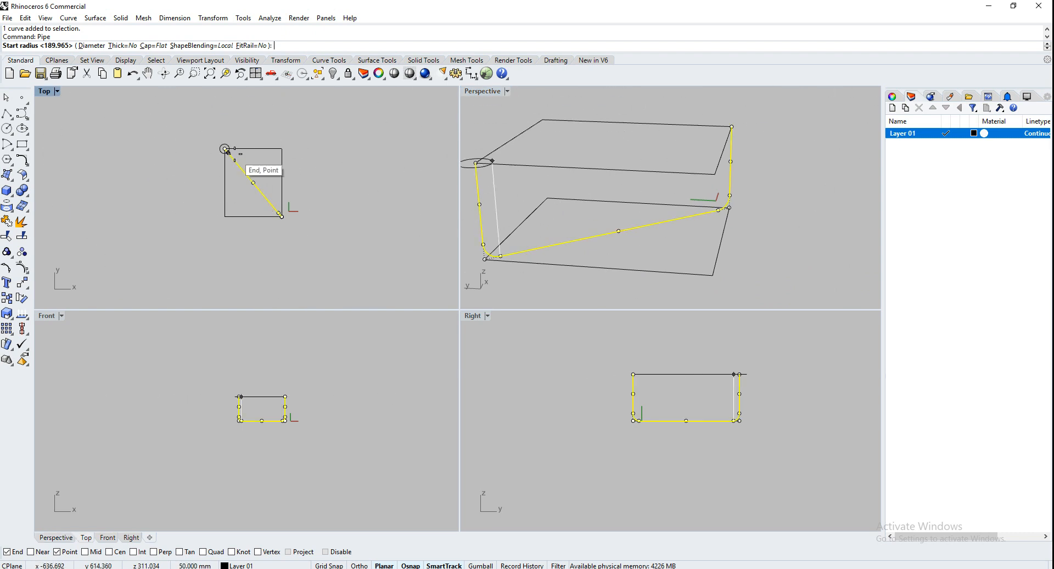
scroll(228, 145, up, 7)
scroll(220, 139, up, 3)
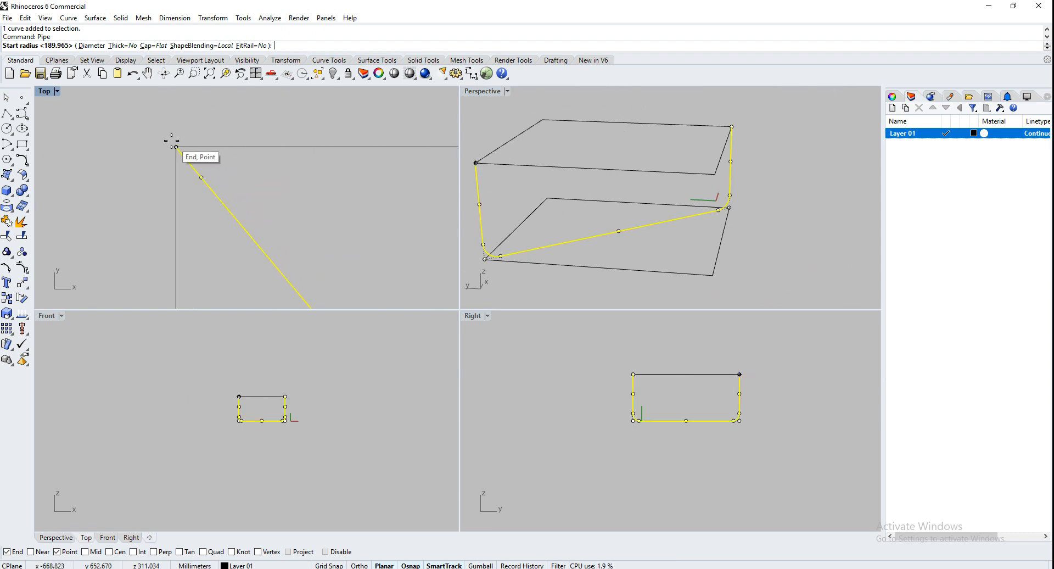
click(176, 138)
click(192, 143)
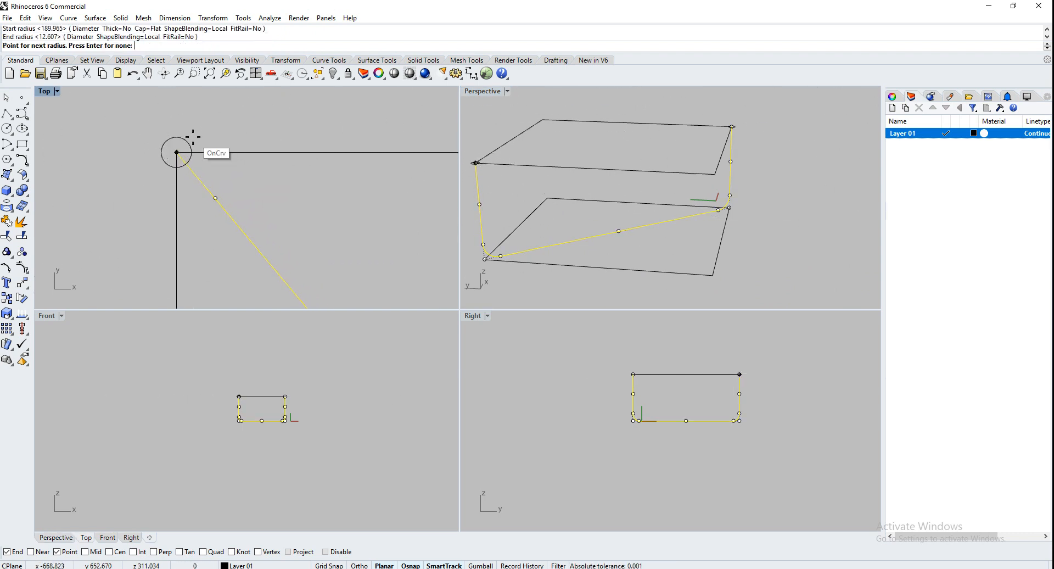
key(Return)
Step: Enable the Mid snap and mirror a copy of the pipe from the lower rectangle's side midpoint, so it crosses the original diagonally
right_drag(706, 256, 609, 231)
click(608, 226)
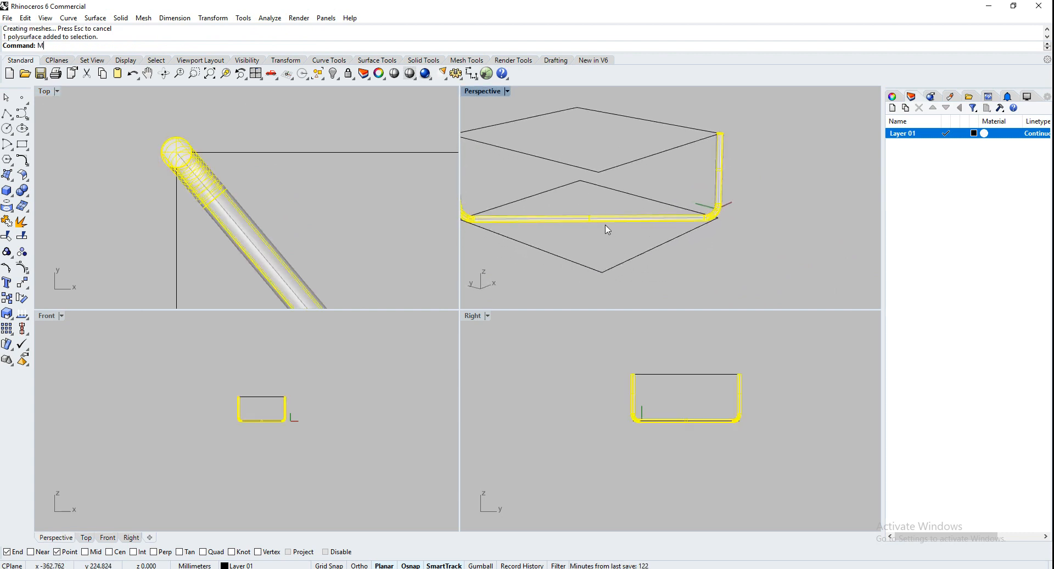
text(Mirror)
key(Return)
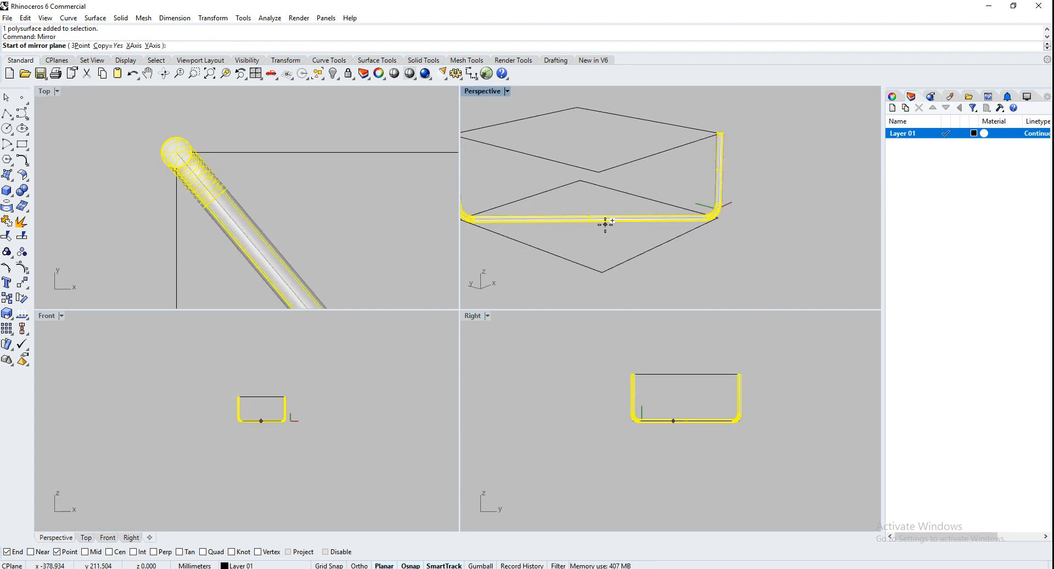
click(94, 552)
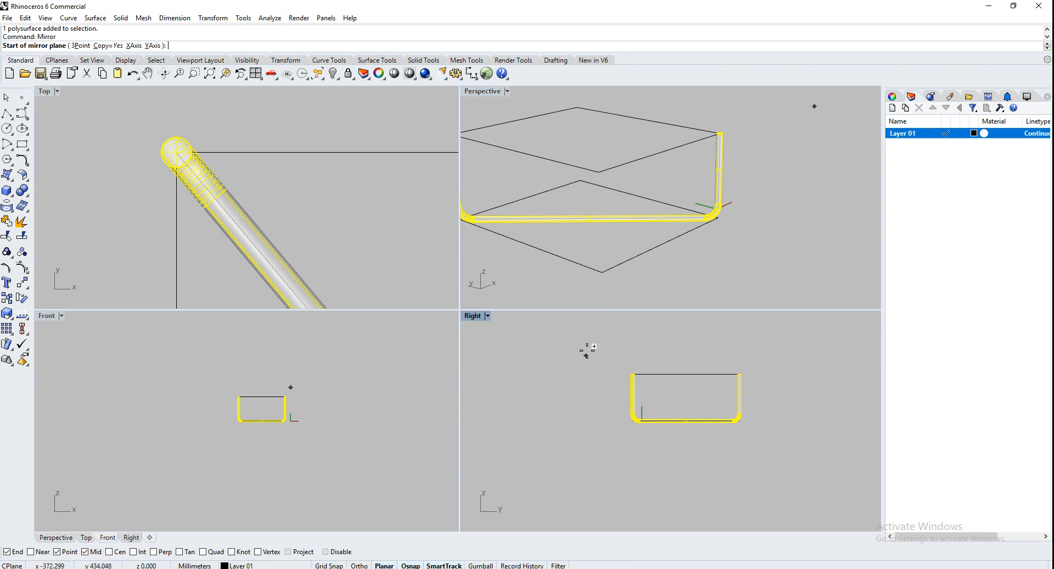
click(666, 242)
click(717, 260)
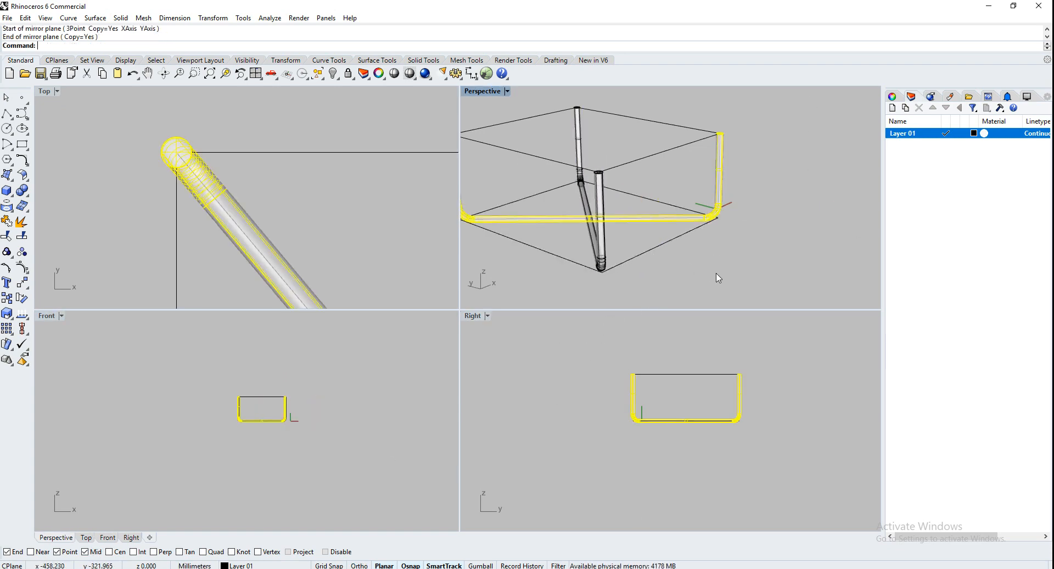
Step: Set the Perspective view to Shaded, maximize it and inspect the crossed pipe frame from different angles
mouse_move(748, 289)
right_down()
mouse_move(789, 226)
mouse_move(760, 221)
mouse_move(770, 218)
right_up()
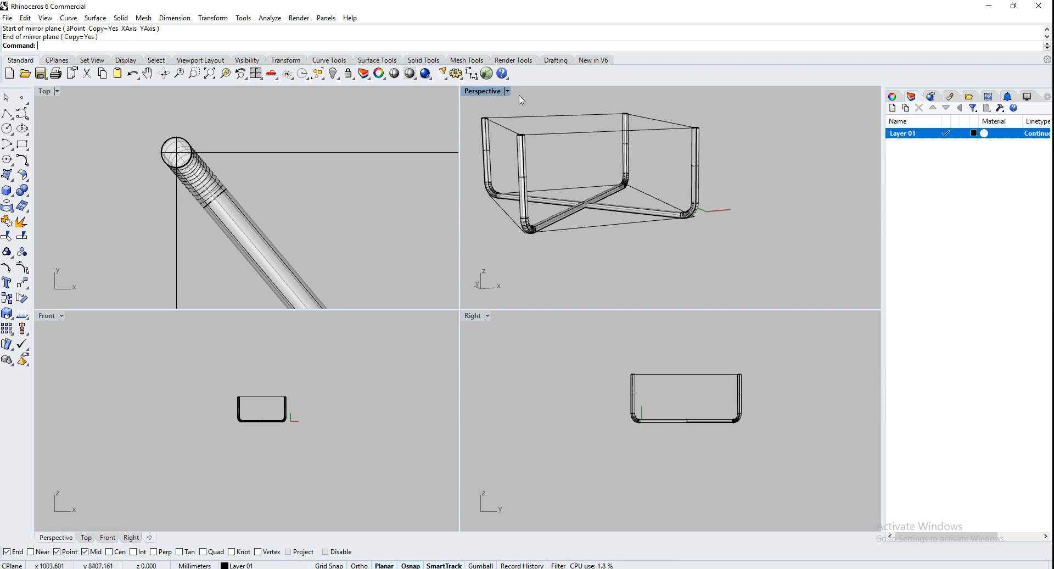
right_click(488, 93)
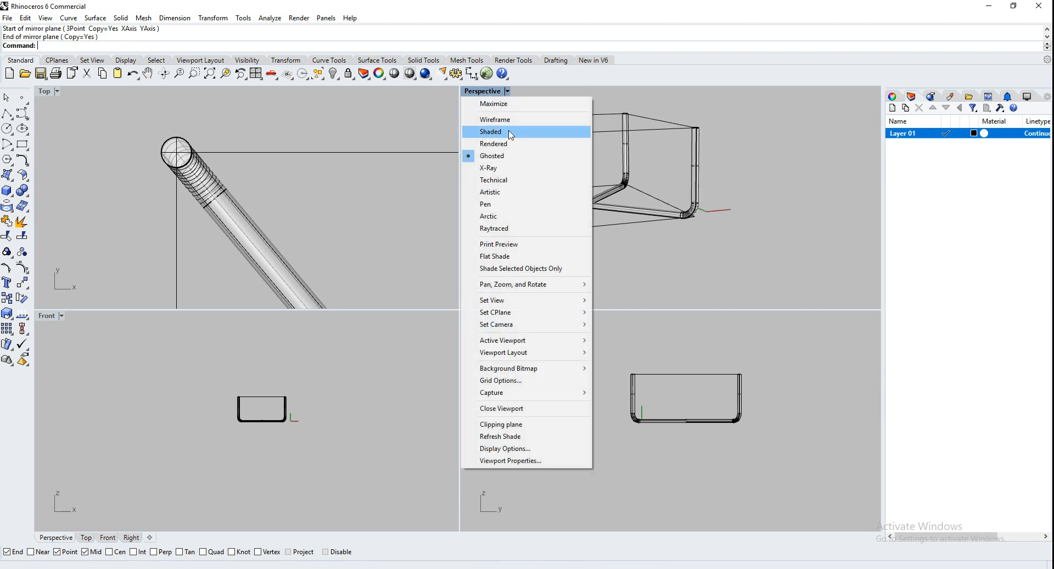
click(510, 134)
right_drag(533, 220, 582, 219)
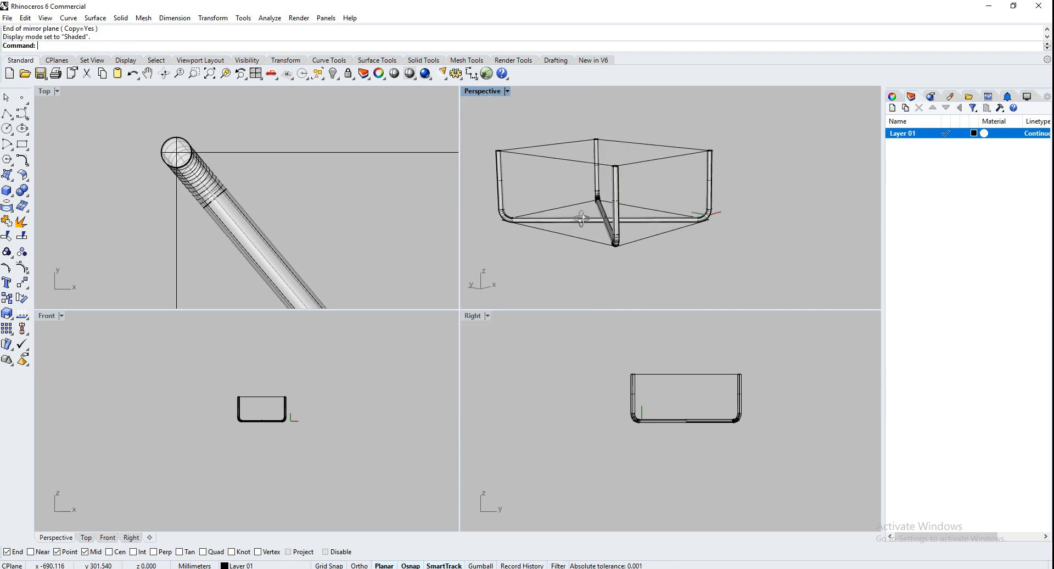
double_click(481, 93)
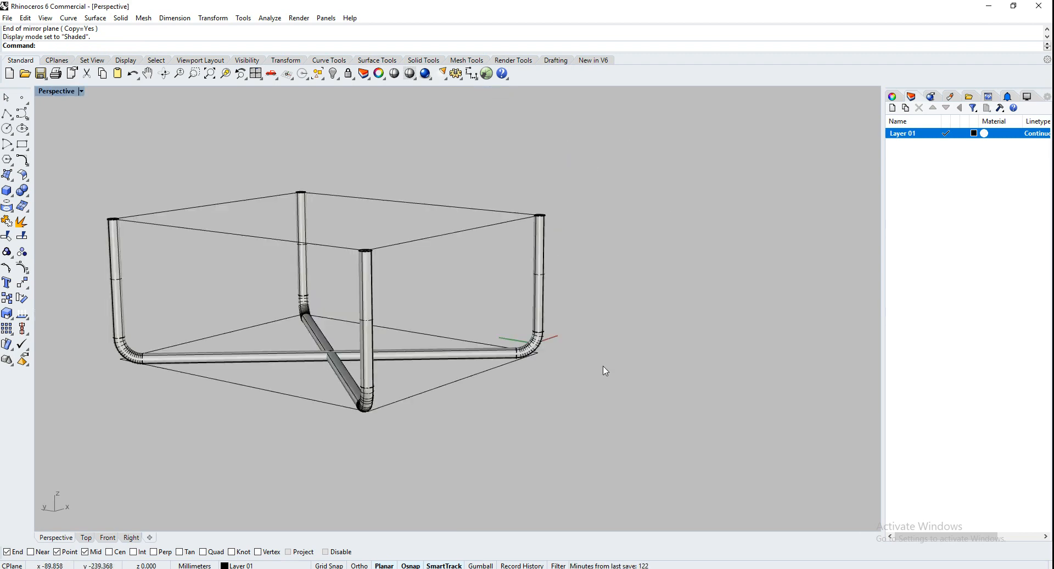
right_drag(605, 371, 540, 374)
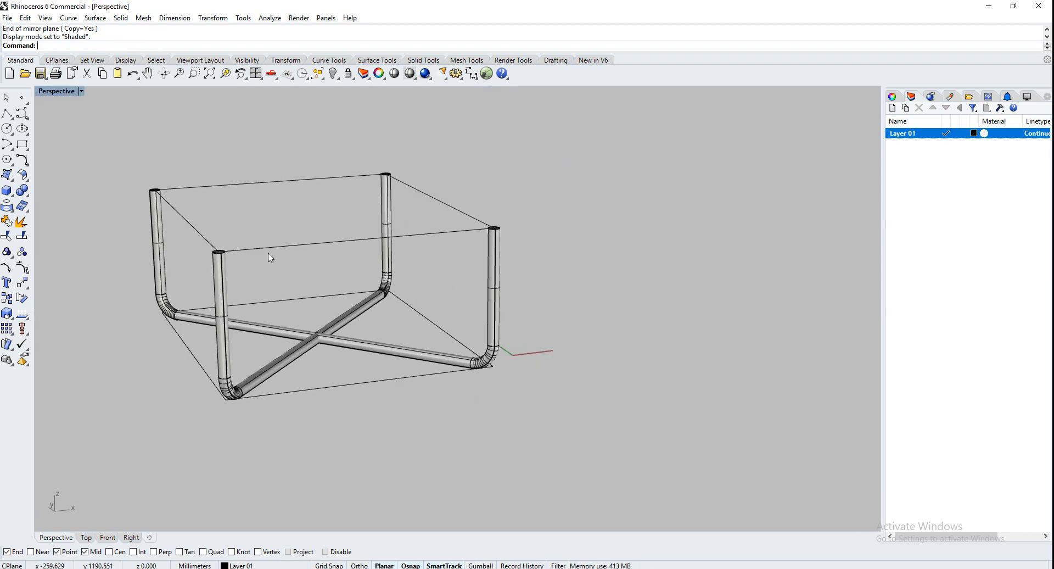
Step: Delete all pipes and curves in the model and restore the four-viewport layout
key(ctrl+a)
key(Delete)
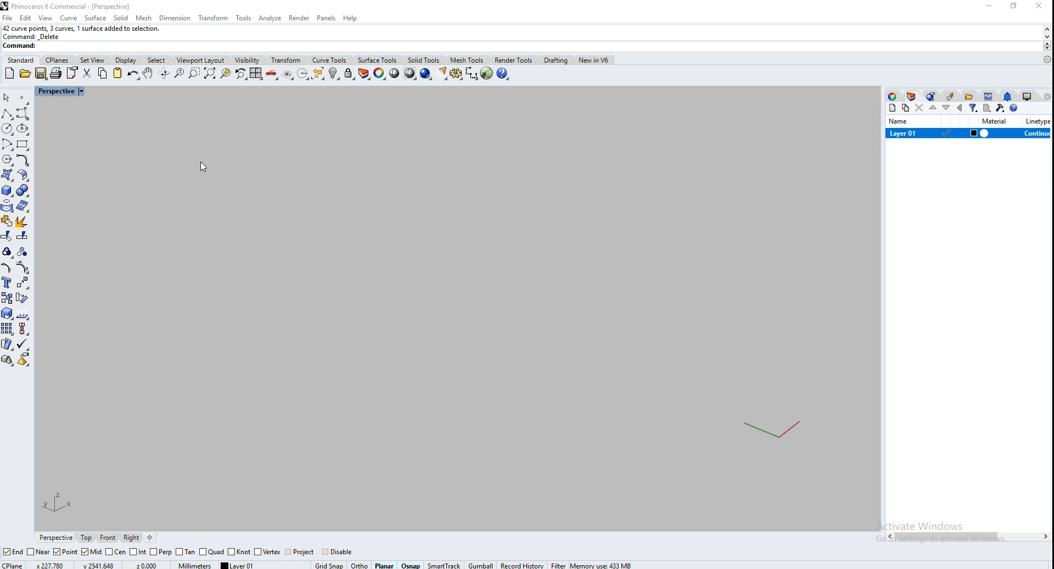
double_click(60, 91)
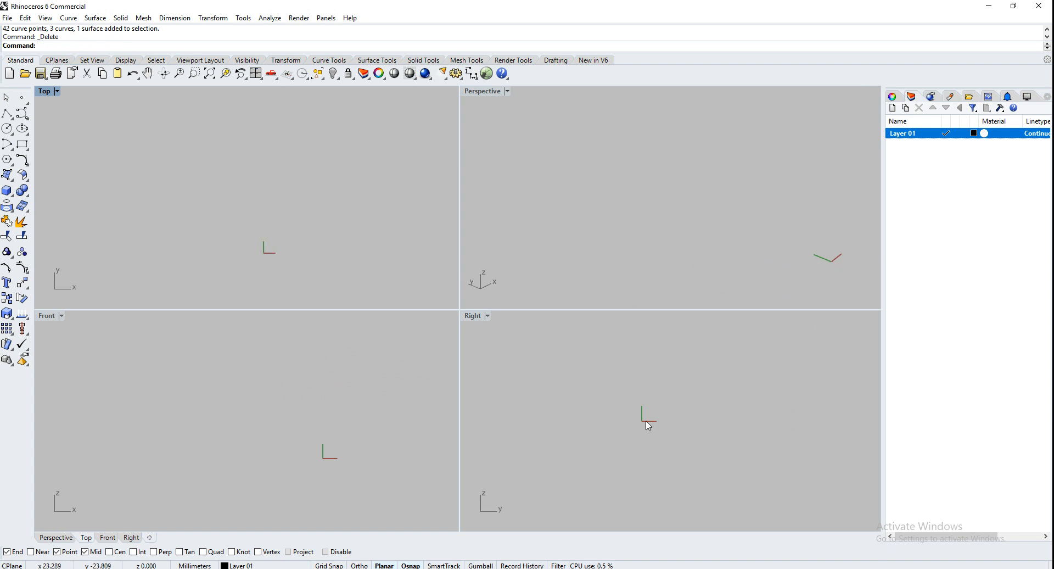
Step: Start a polyline at the origin (0) and draw its first segment straight along positive Y in the Top view with Ortho on
scroll(649, 426, up, 3)
shift+right_drag(840, 266, 699, 230)
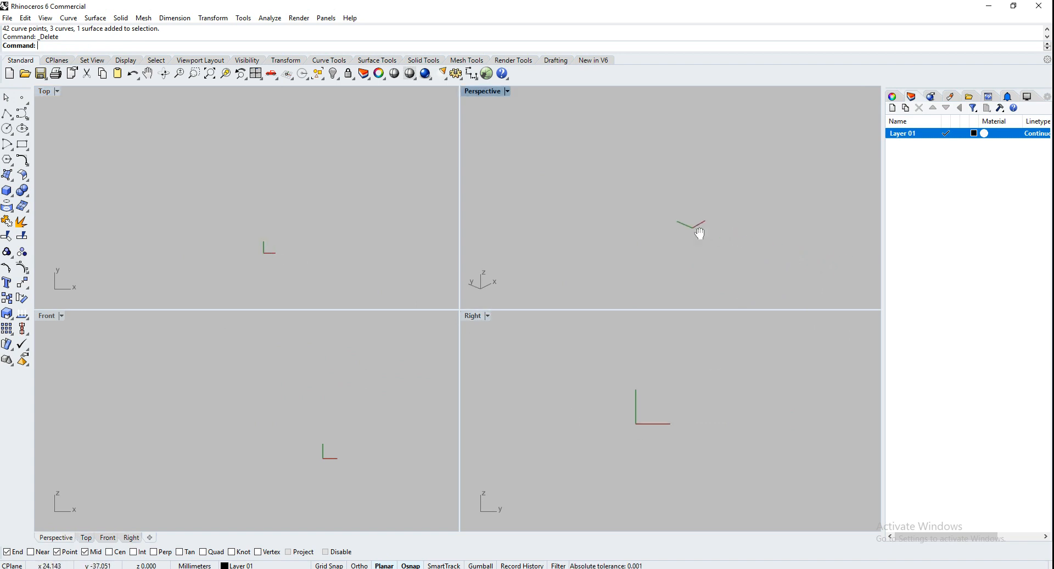
scroll(703, 236, up, 5)
click(21, 112)
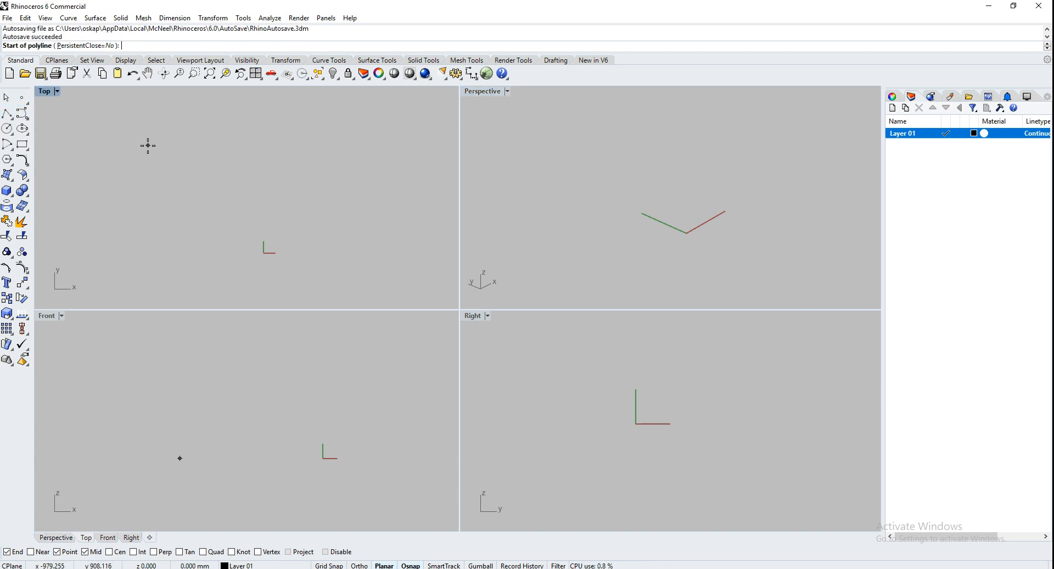
text(0)
key(Return)
right_drag(201, 165, 152, 228)
key(F8)
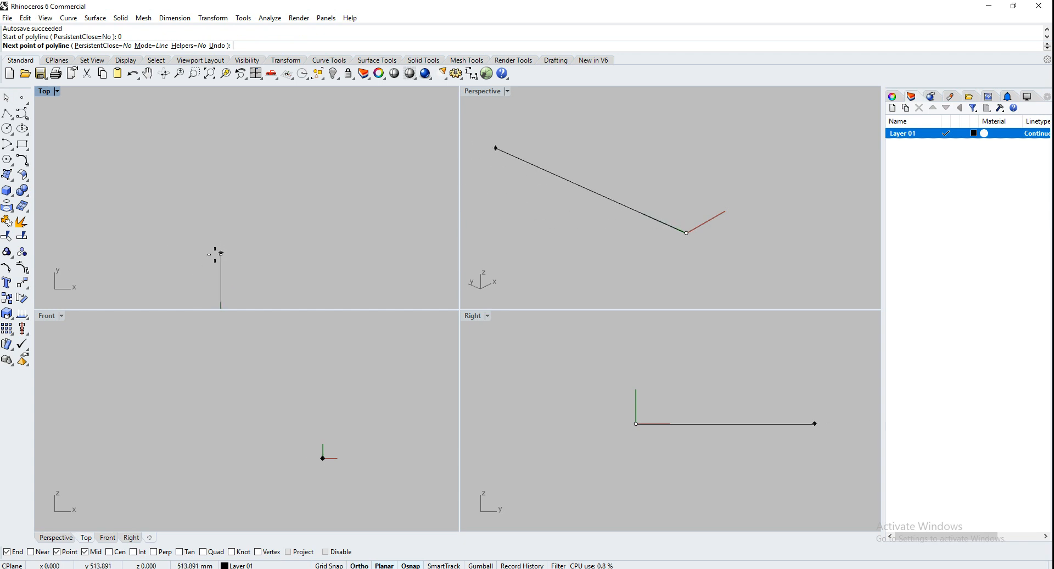
right_drag(215, 254, 210, 223)
click(214, 225)
Step: Turn Ortho off and add two angled segments toward positive X and Y, the first about 382 mm long
key(F8)
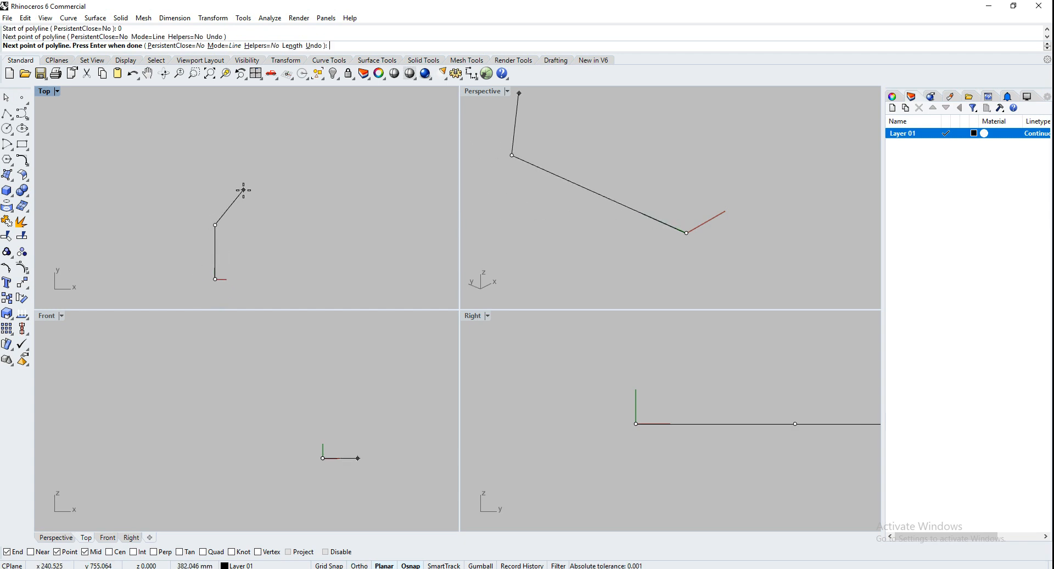
click(243, 190)
click(286, 172)
Step: Turn Ortho on and finish the polyline with segments along positive Y, negative X and negative Y, leaving it open
key(F8)
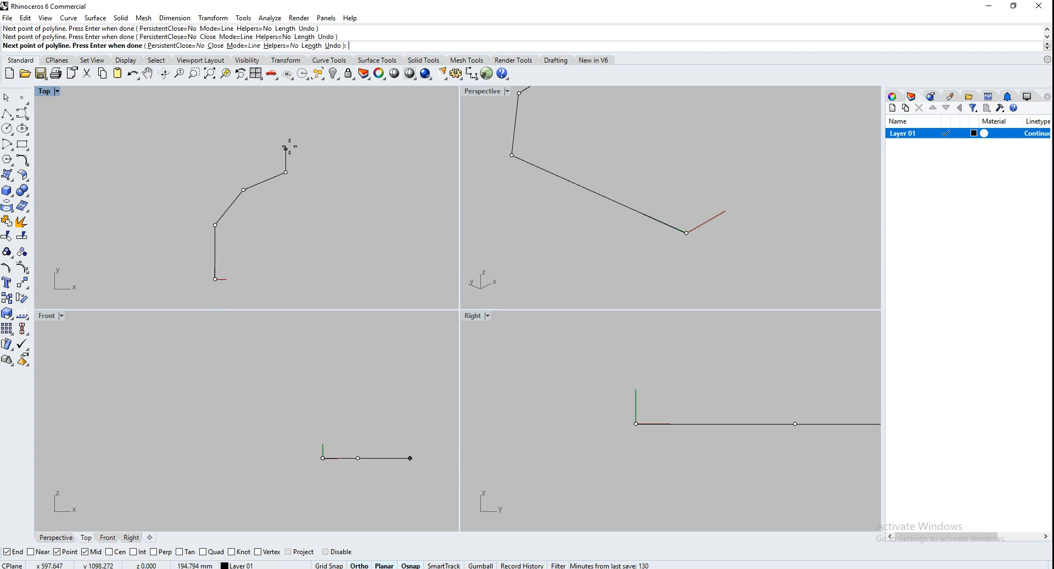
click(285, 113)
click(183, 114)
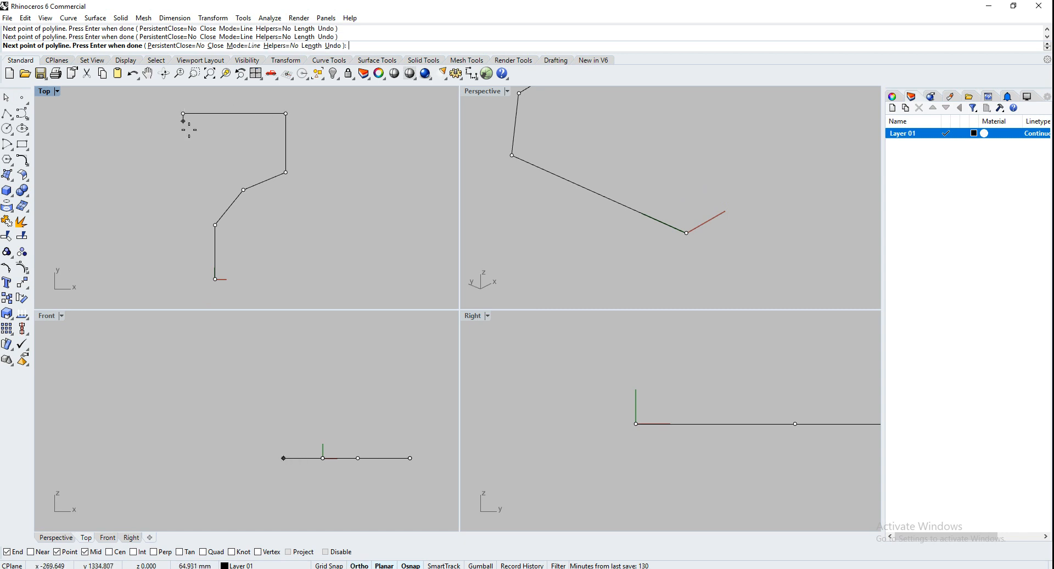
click(183, 160)
key(Return)
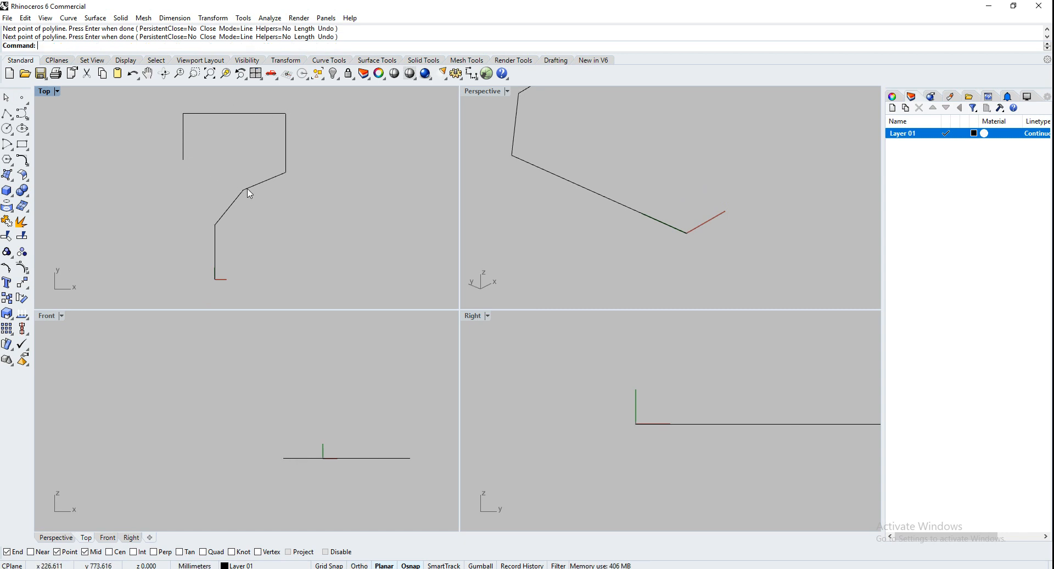
scroll(241, 193, down, 2)
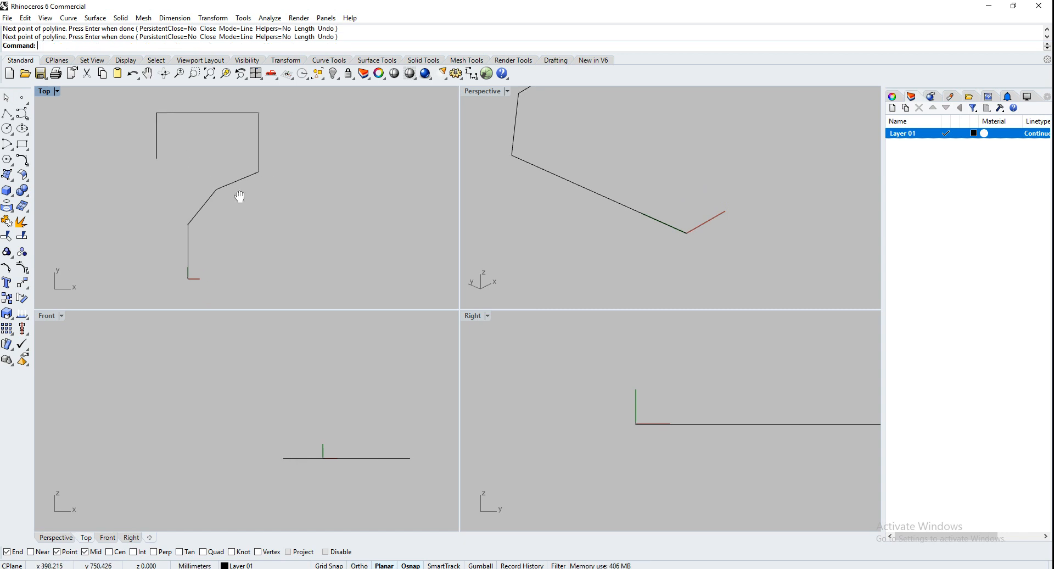
click(22, 114)
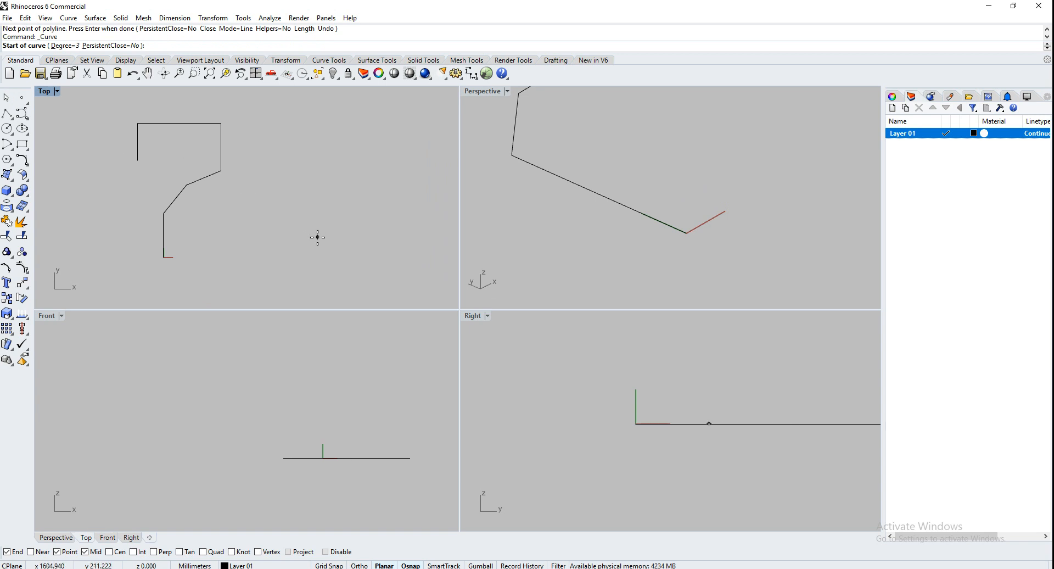
key(Escape)
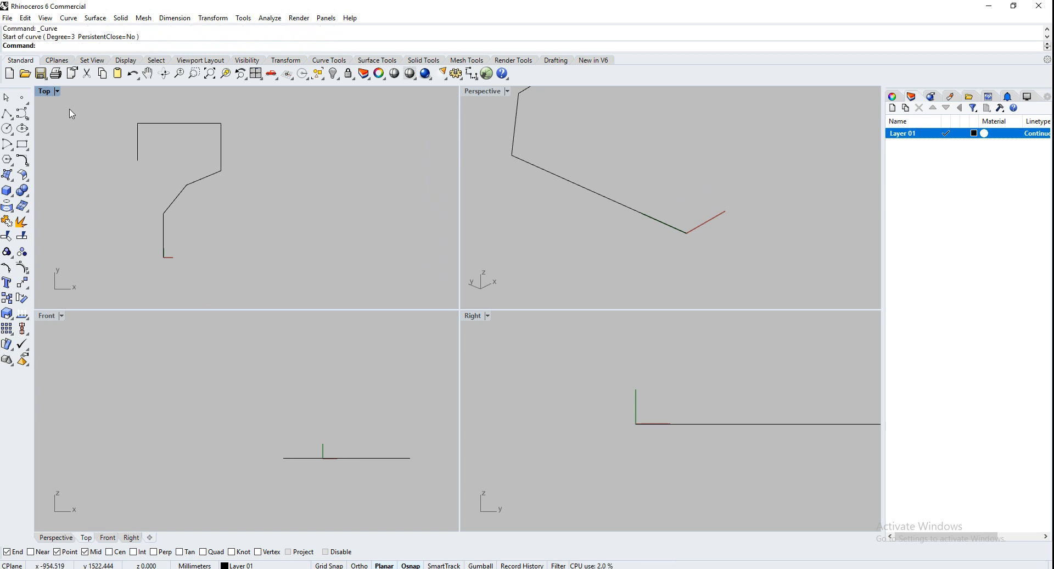
Step: Disable object snaps and draw a small freehand rectangle around the origin in the Front view
click(22, 144)
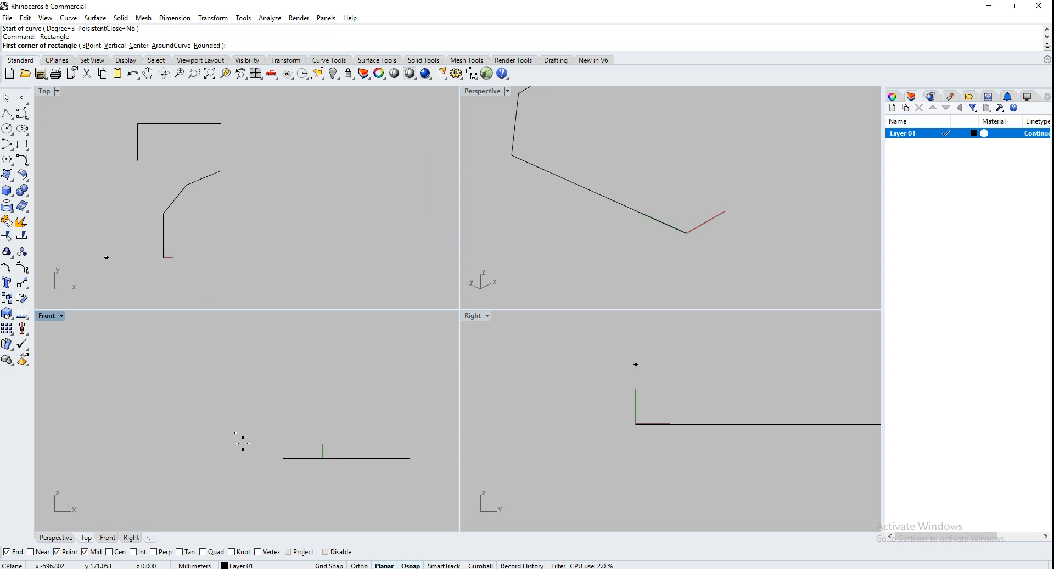
click(327, 551)
scroll(335, 494, up, 3)
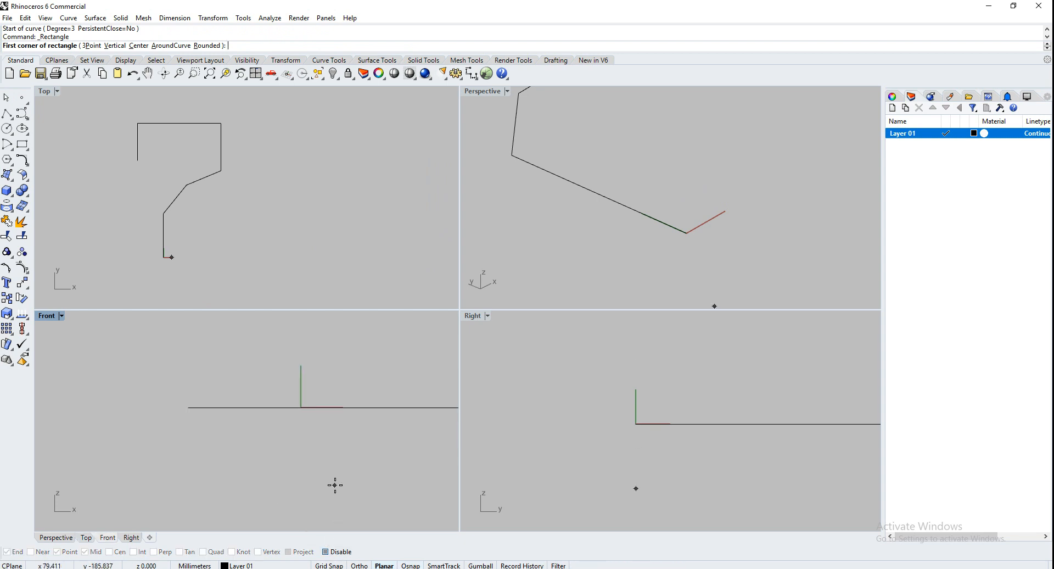
click(278, 378)
click(313, 411)
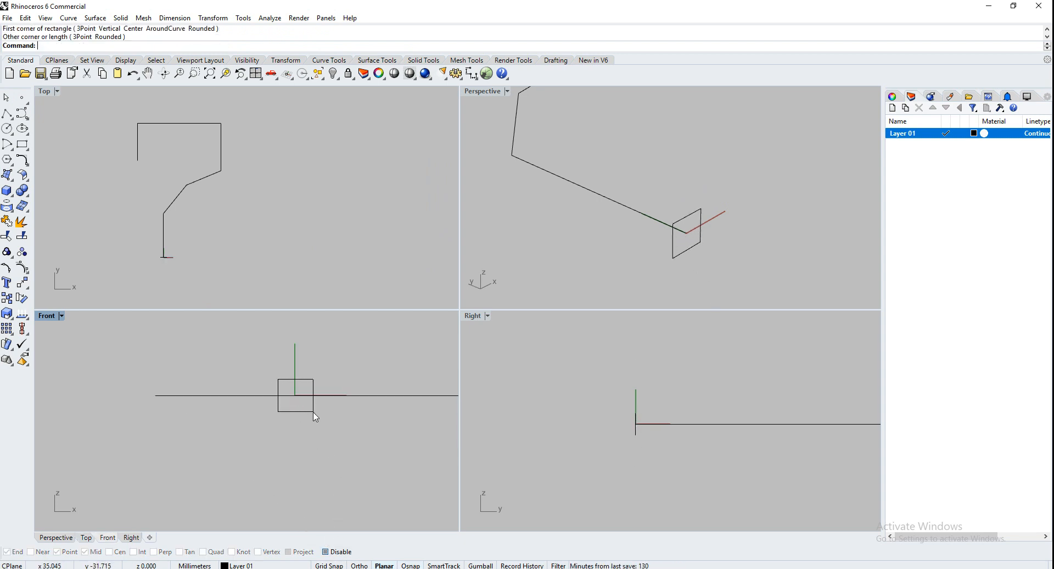
Step: Maximize the Perspective viewport so the whole polyline rail and the rectangular profile are in view
right_drag(767, 264, 600, 247)
right_drag(557, 280, 510, 151)
double_click(481, 92)
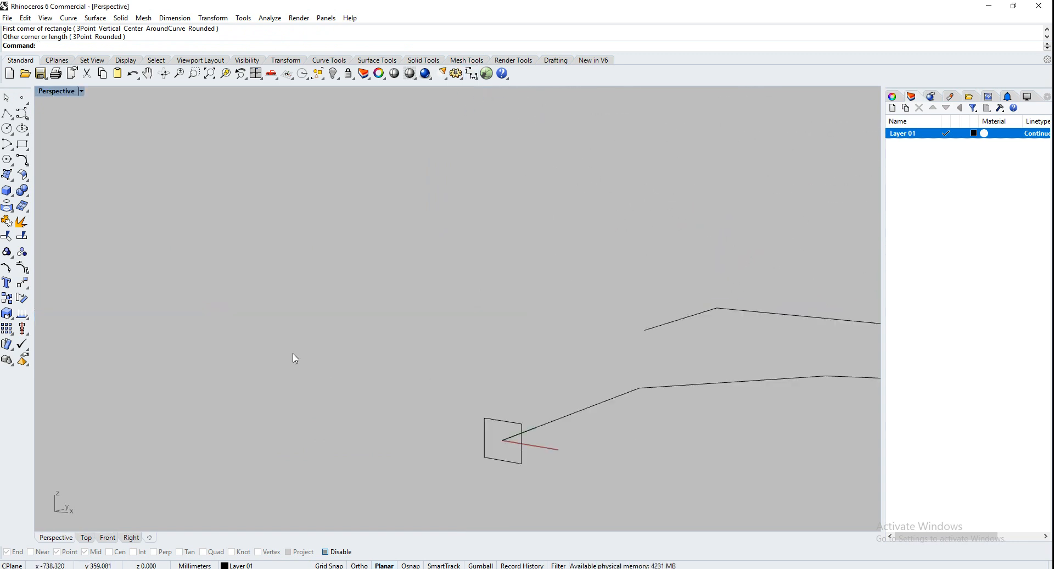
right_drag(294, 357, 452, 391)
right_drag(328, 360, 355, 366)
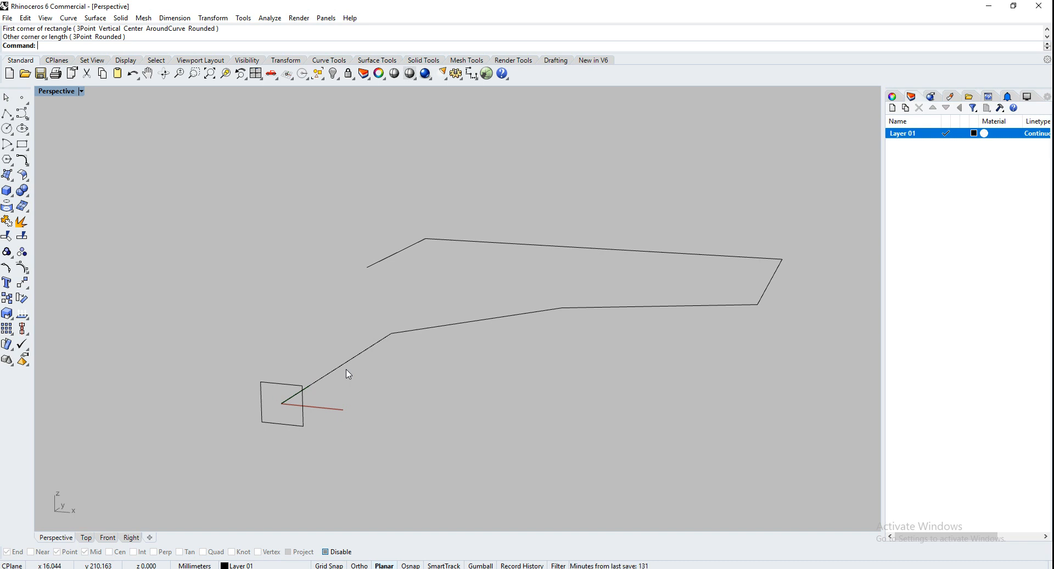
Step: Sweep the rectangle along the open polyline with Sweep1, using the Freeform frame style and unchanged cross sections
text(S)
text(p)
key(BackSpace)
key(BackSpace)
text(Sweep1)
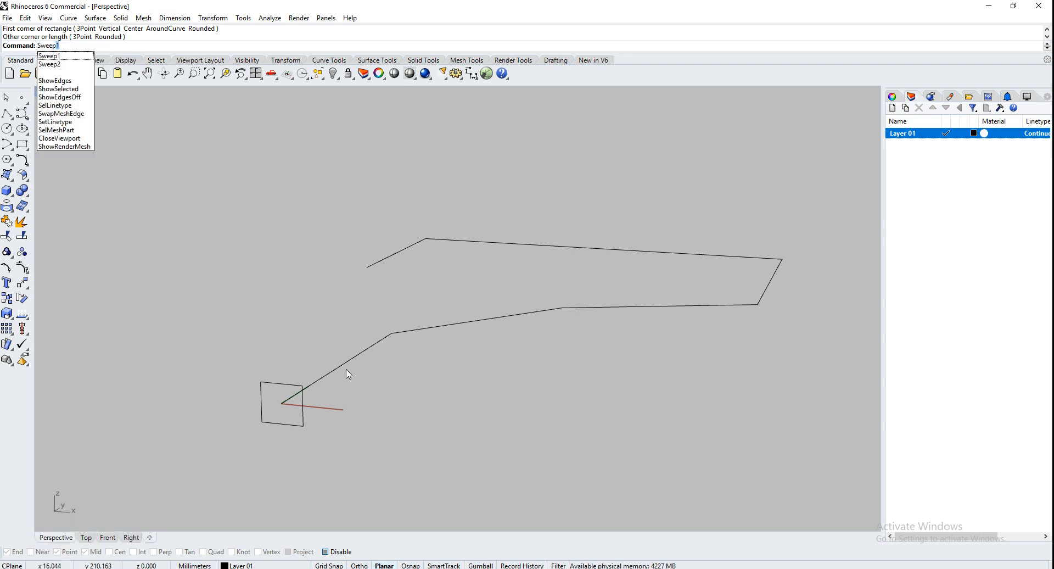
key(Return)
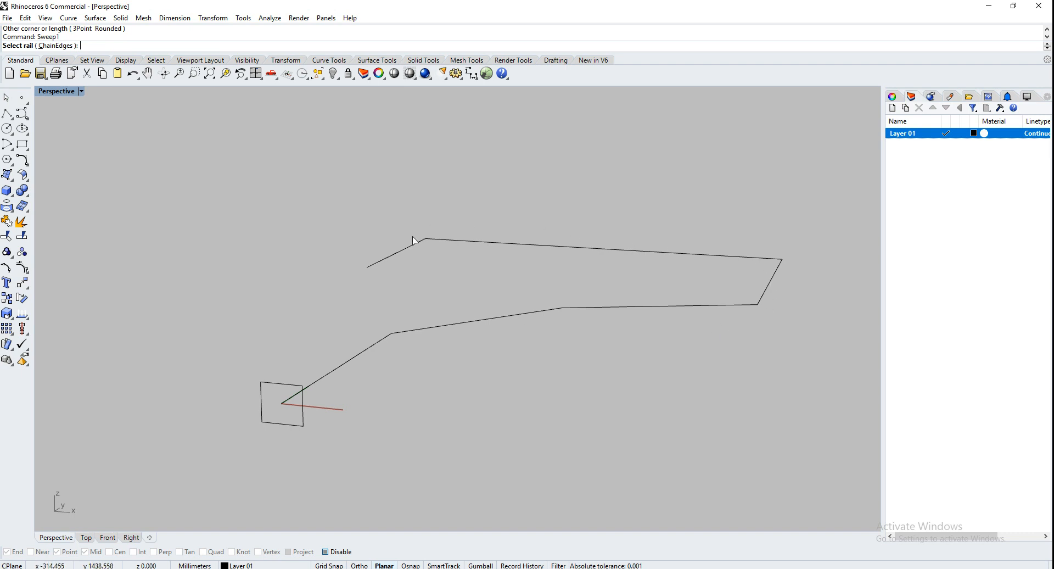
click(344, 364)
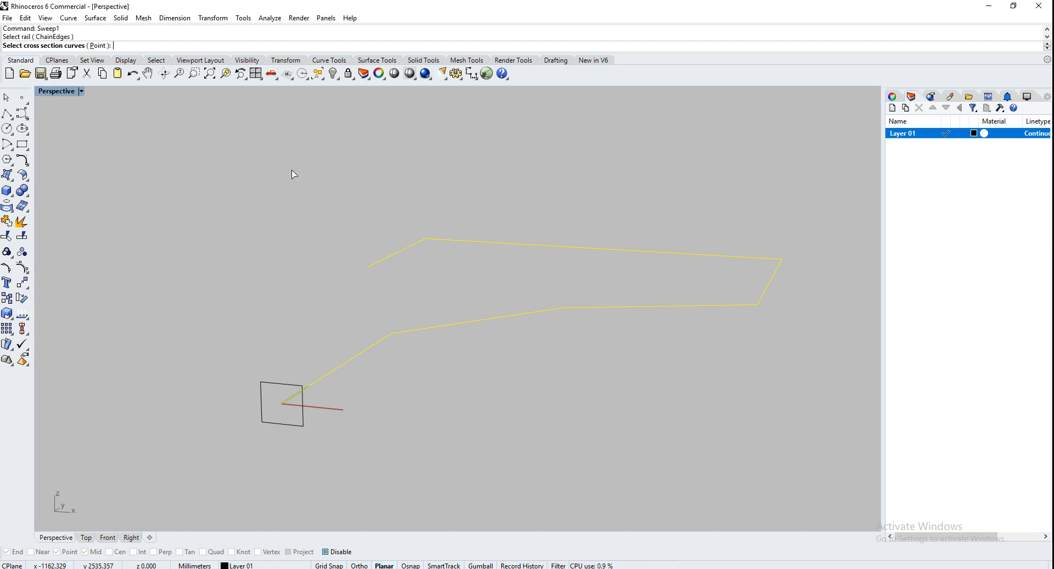
click(272, 383)
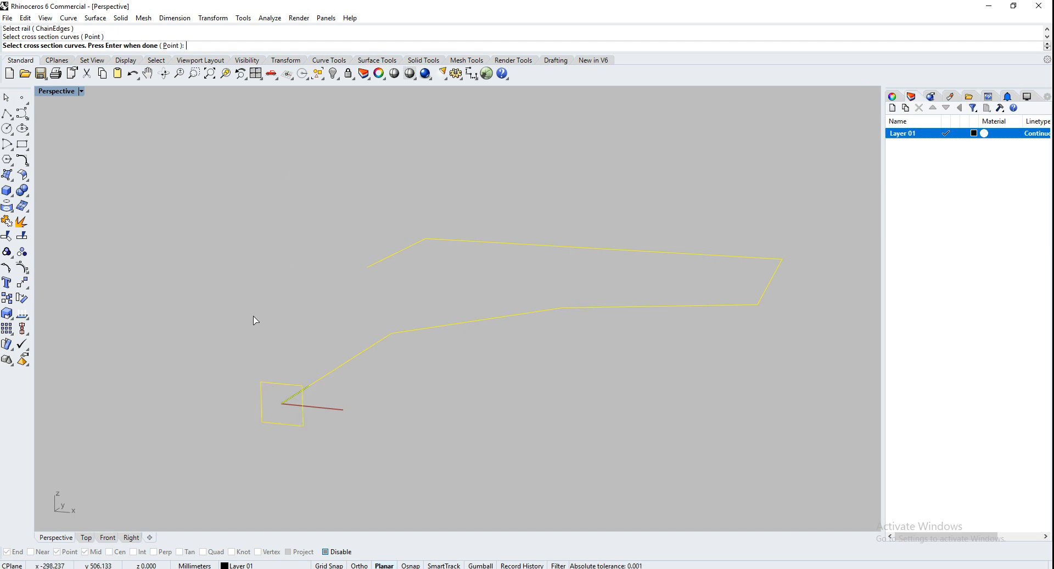
key(Return)
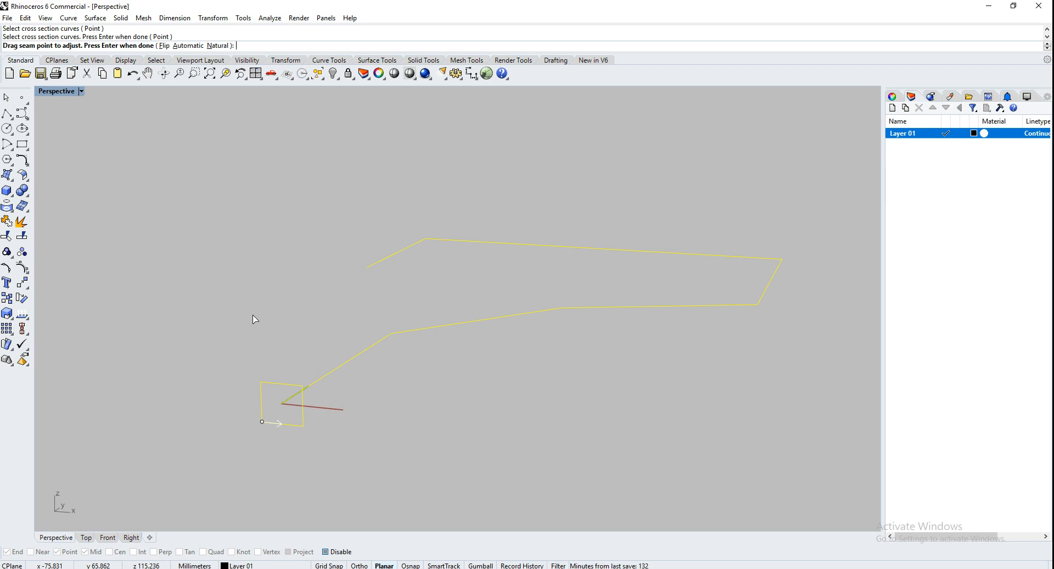
key(Return)
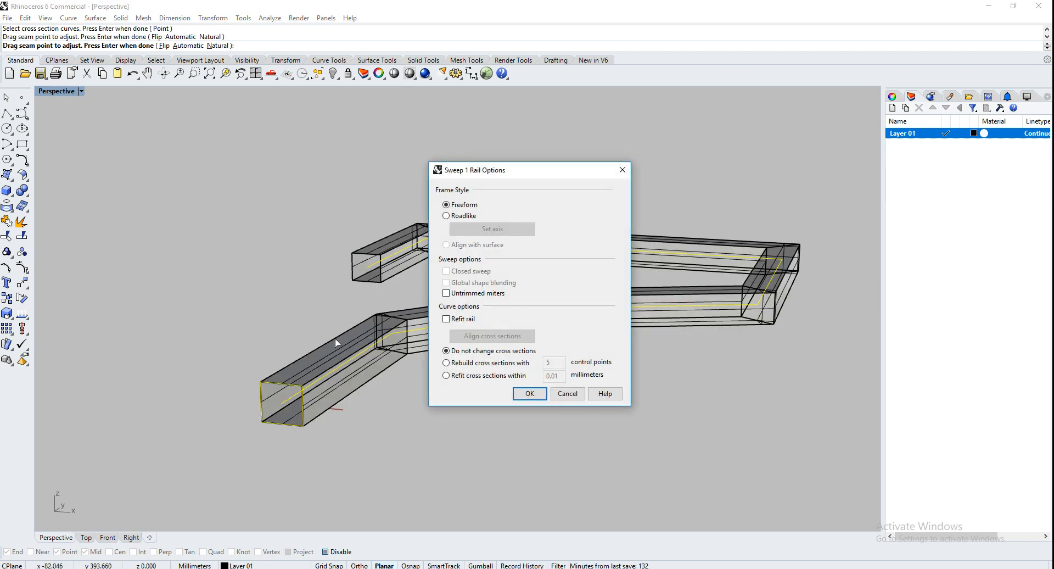
click(530, 393)
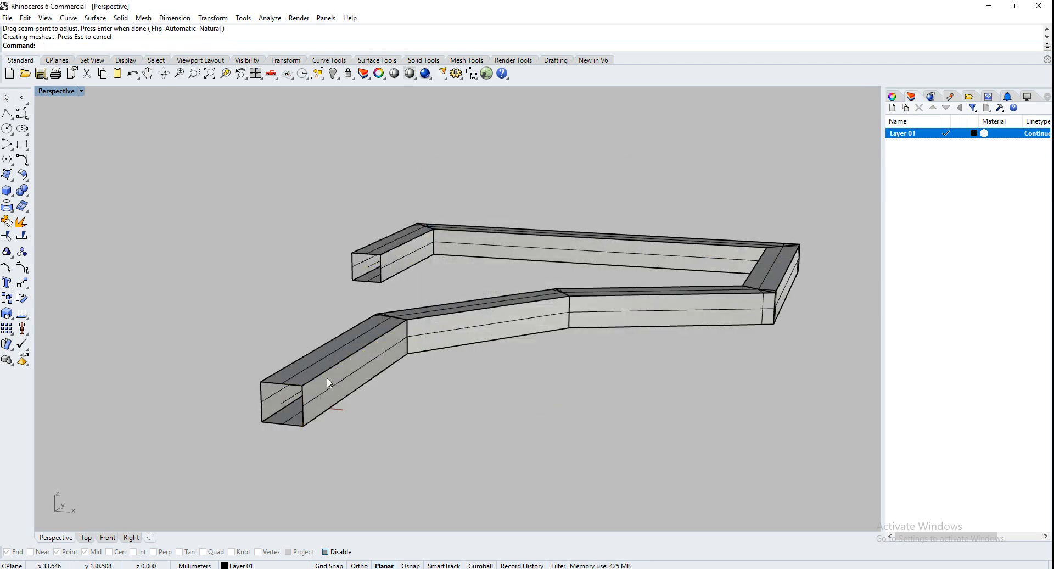
Step: Set the Perspective viewport's display mode to Arctic and inspect the swept tube from several sides
right_drag(327, 378, 614, 353)
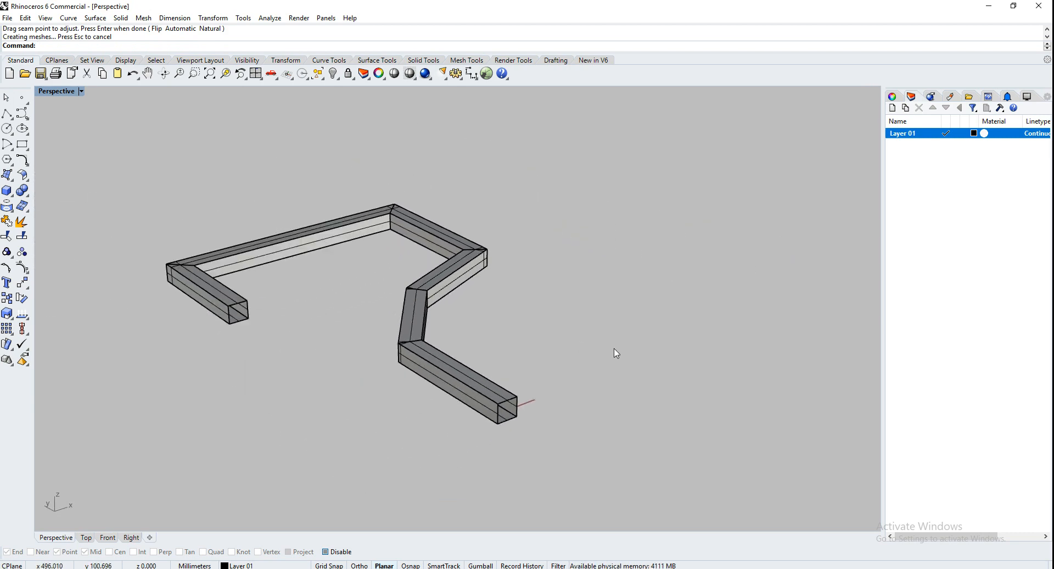
right_drag(387, 326, 533, 369)
scroll(551, 400, up, 5)
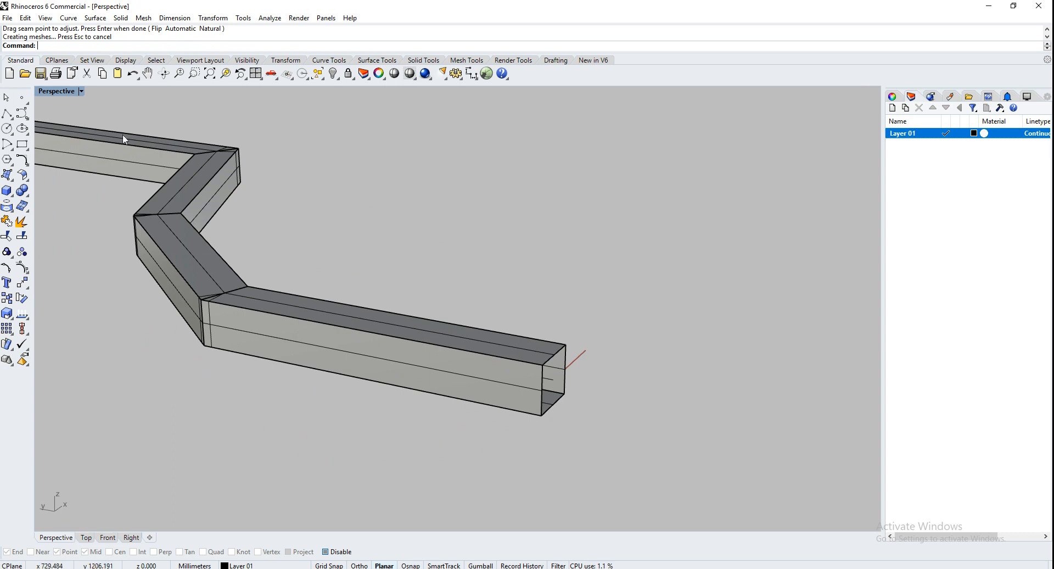
scroll(428, 273, down, 4)
right_drag(428, 272, 387, 273)
click(49, 92)
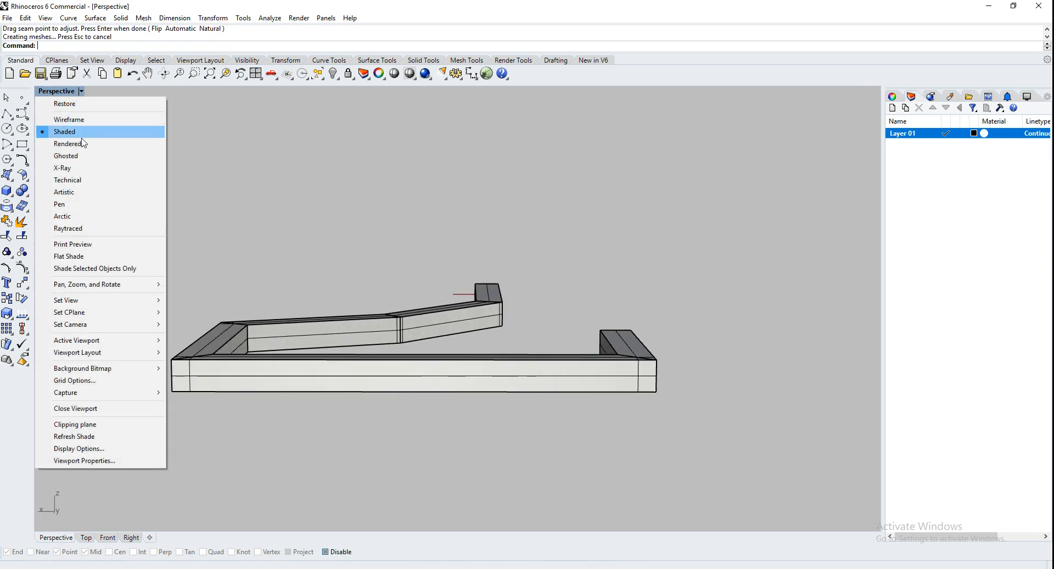
click(88, 217)
right_drag(574, 297, 508, 313)
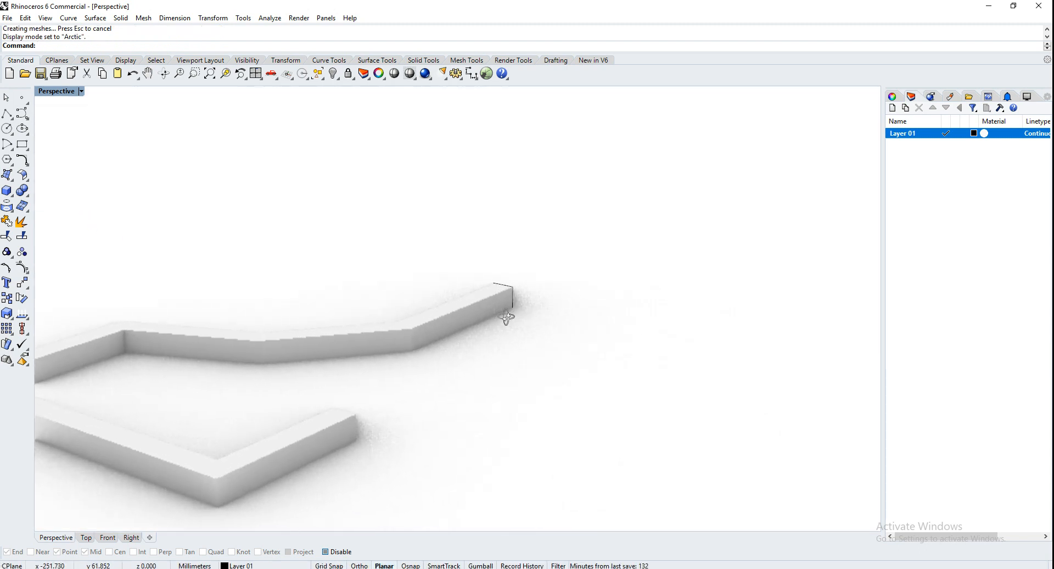
scroll(592, 375, down, 7)
scroll(472, 401, up, 7)
right_drag(659, 381, 355, 365)
shift+right_drag(416, 268, 455, 367)
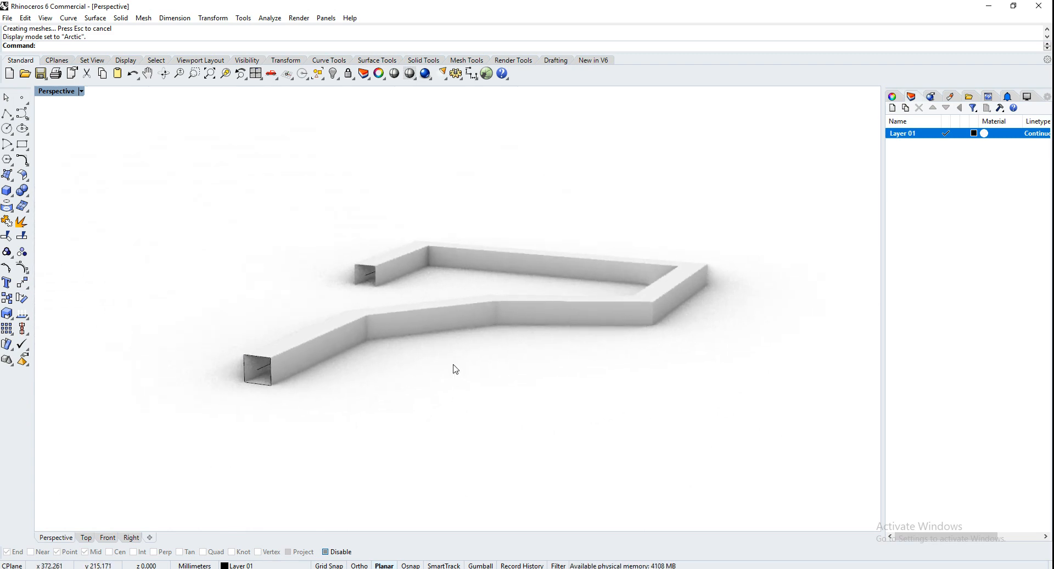
Step: Set the Perspective viewport's display mode to Ghosted
scroll(454, 364, up, 2)
click(64, 92)
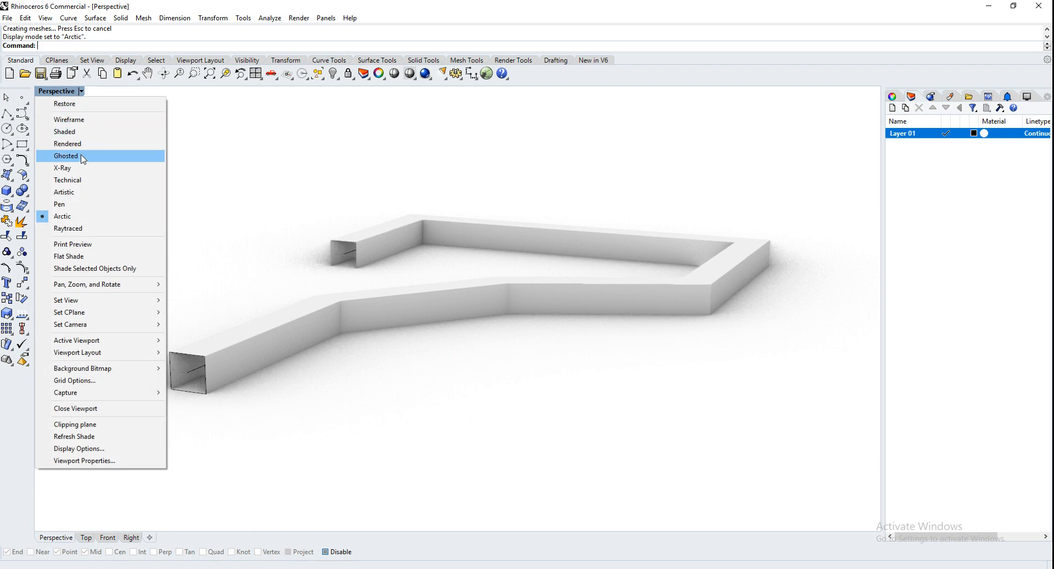
click(81, 156)
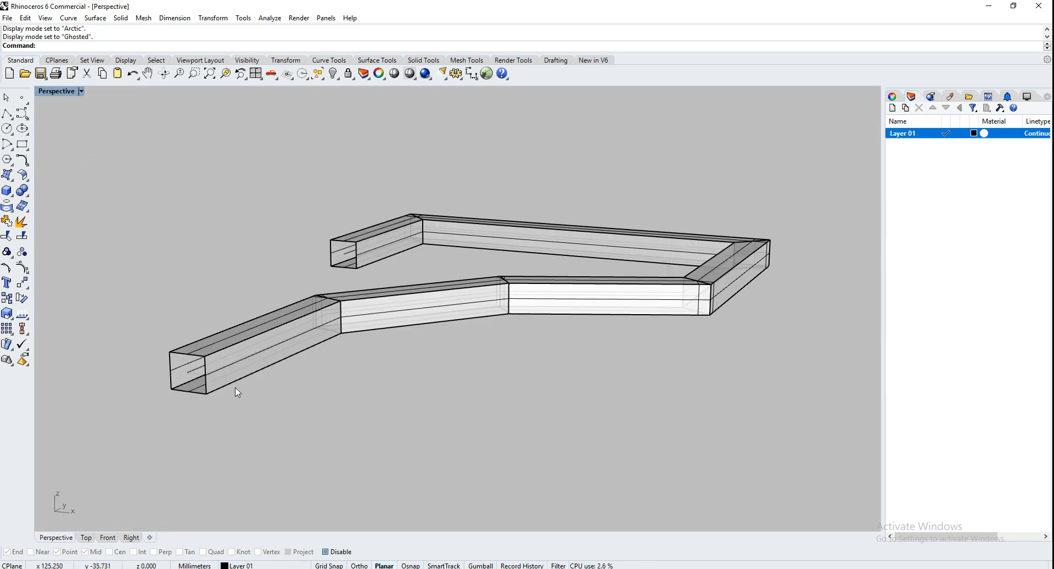
Step: Delete the swept tube, keeping the polyline rail and the rectangular profile
right_drag(237, 392, 236, 396)
click(268, 377)
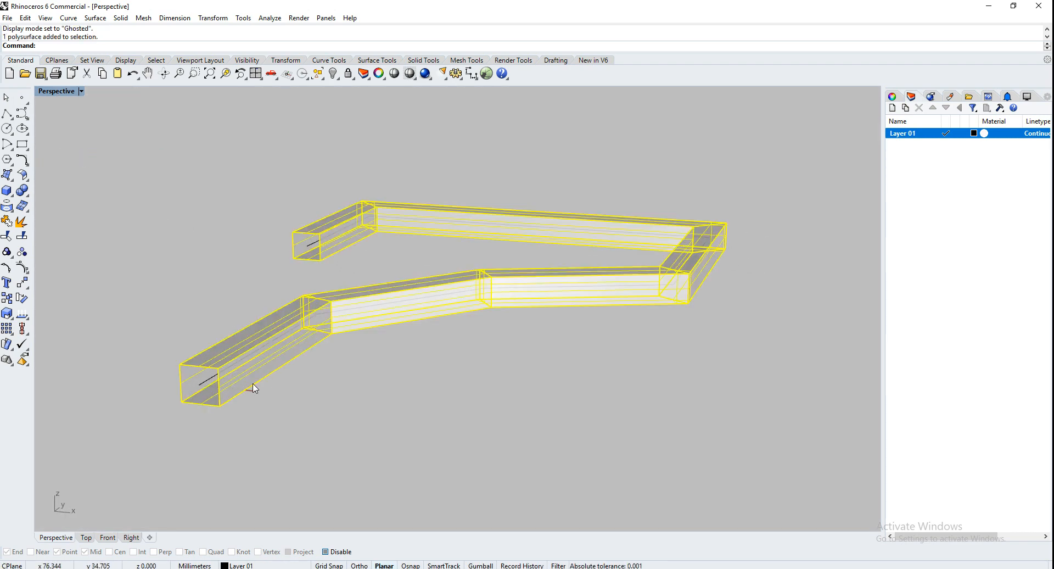
key(Delete)
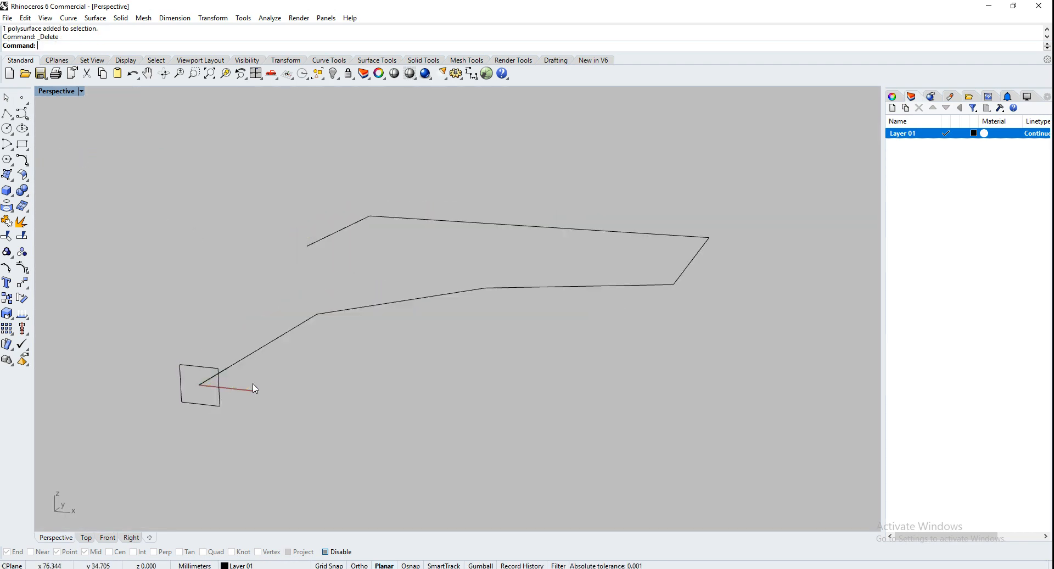
Step: Move the rectangle off the rail's start in the Front view, about 84 mm toward negative X and 52 mm up
click(208, 406)
right_drag(177, 435, 238, 409)
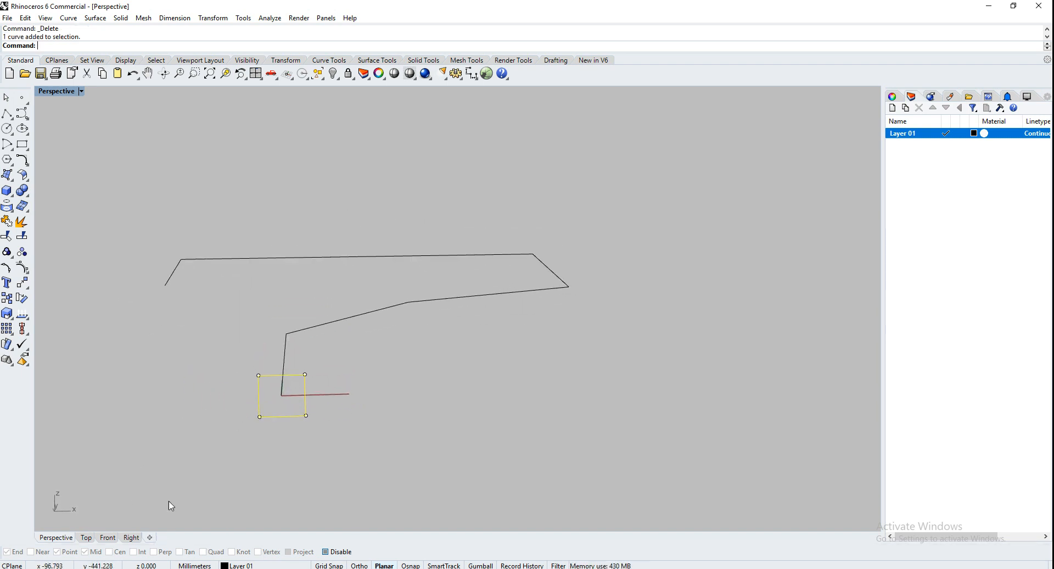
click(108, 538)
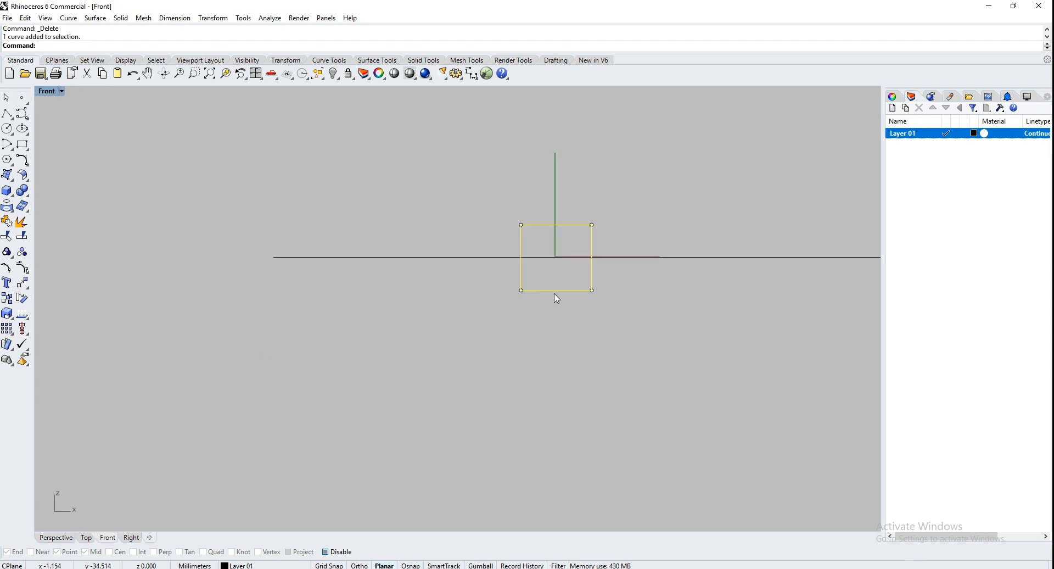
drag(555, 295, 467, 239)
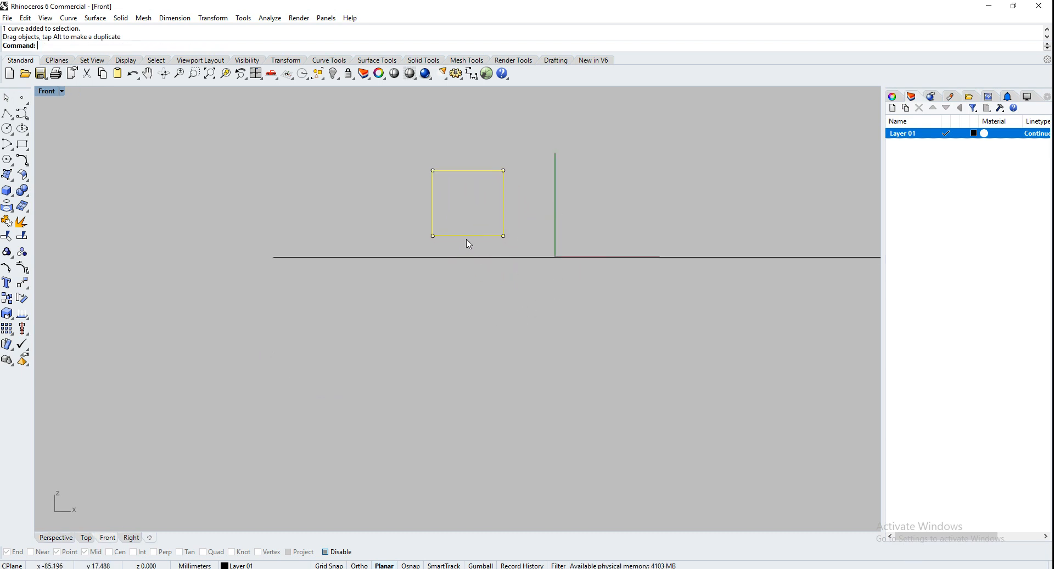
click(489, 303)
Step: Sweep the offset rectangle along the polyline with Sweep1, using the Freeform frame style and unchanged cross sections
click(54, 538)
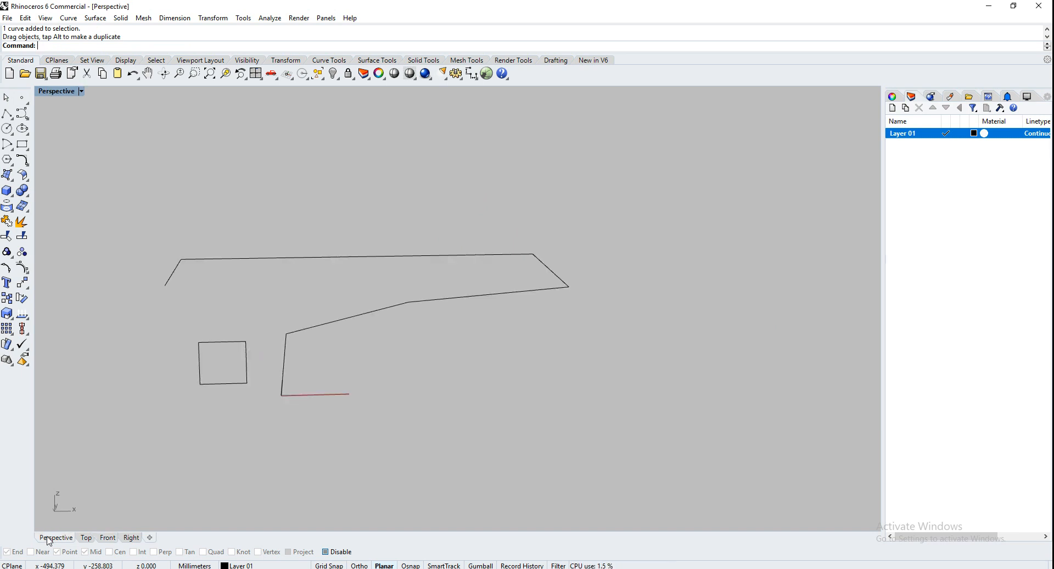
right_drag(429, 359, 295, 381)
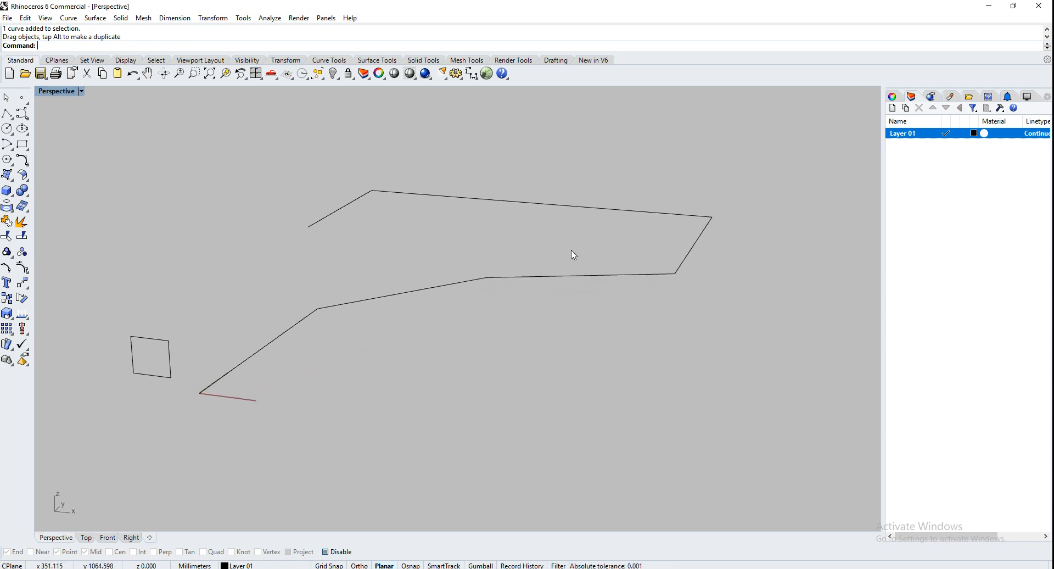
text(sweep1)
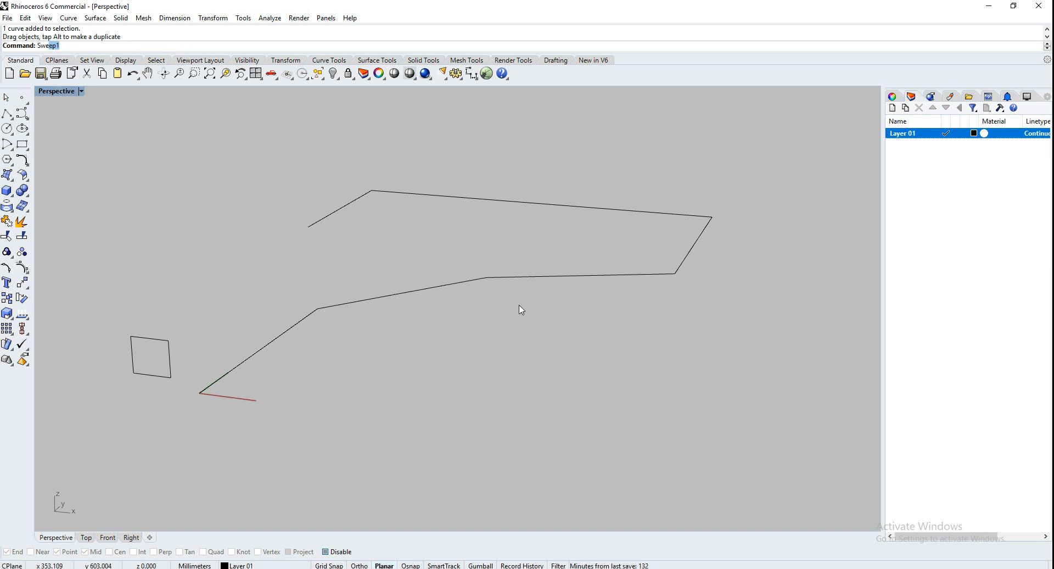
key(Return)
click(229, 373)
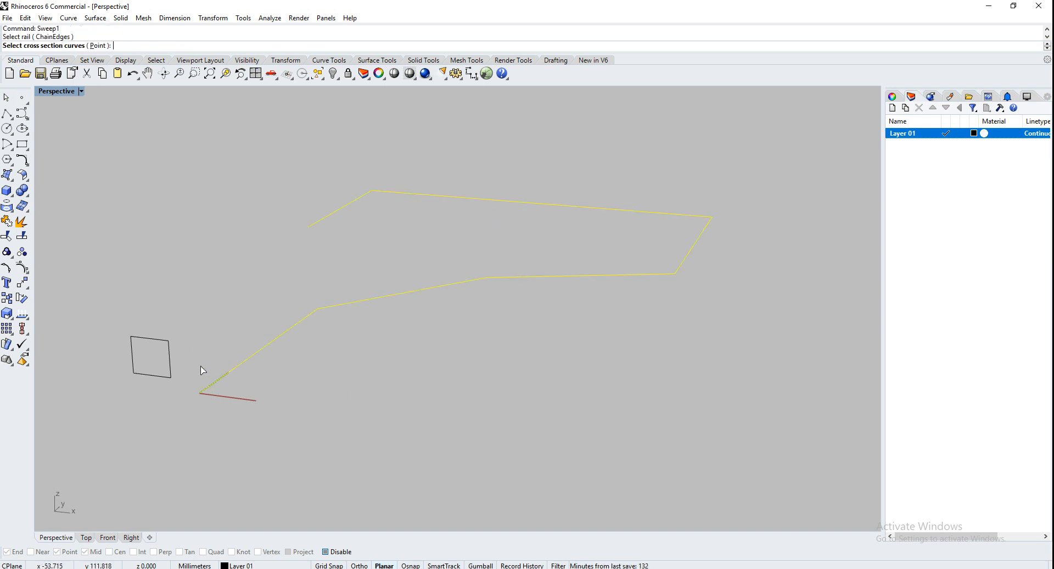
click(169, 365)
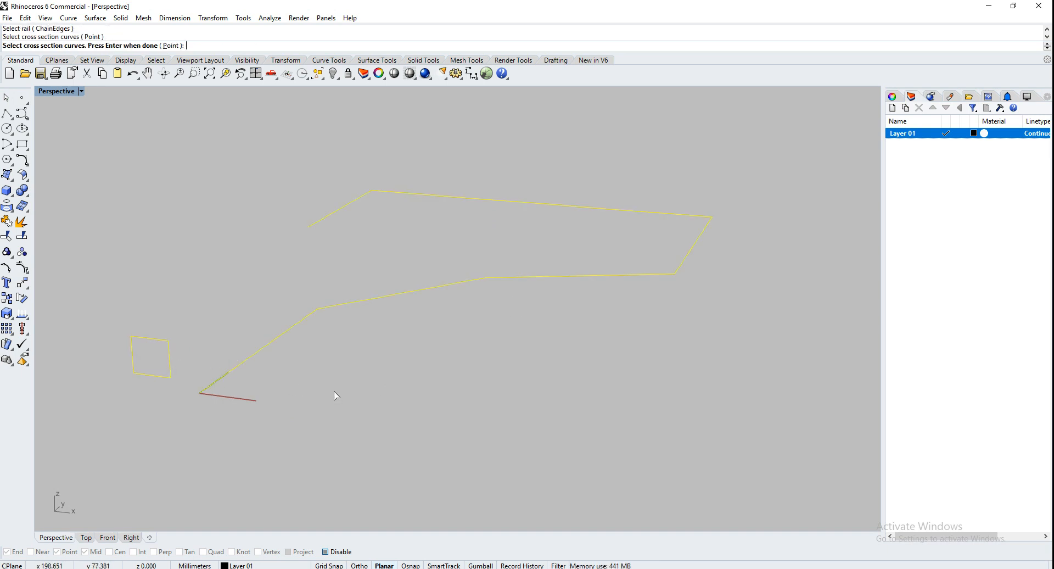
key(Return)
key(Return)
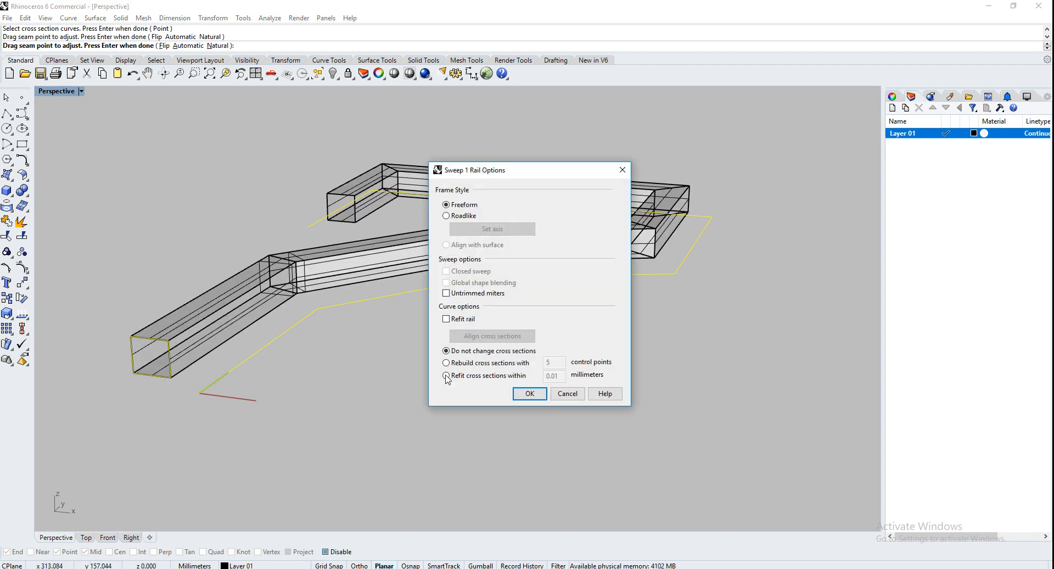
click(517, 391)
Step: Inspect the sweep made from the offset rectangle against its rail, and delete the swept tube
right_drag(236, 391, 143, 467)
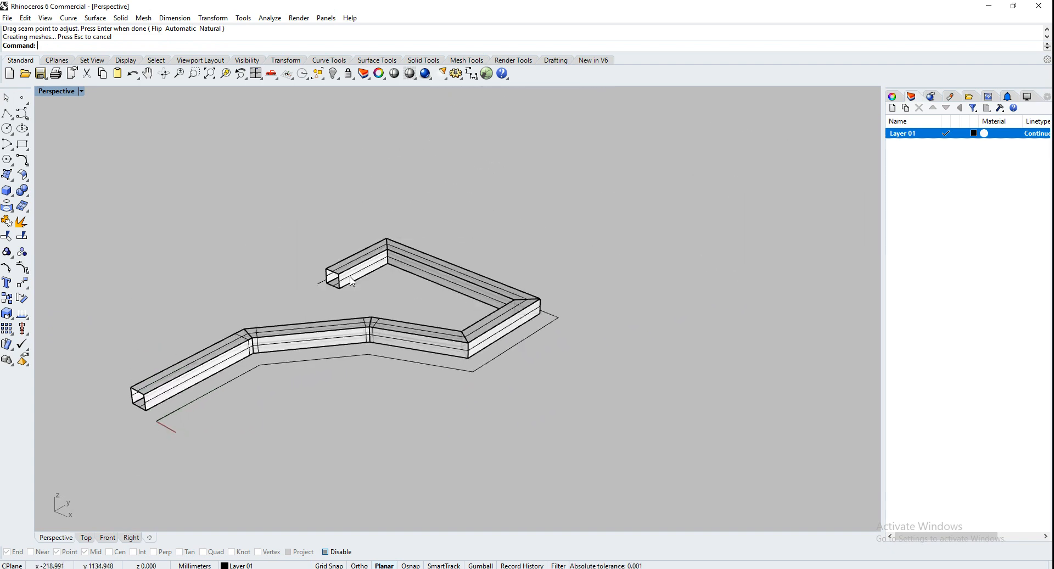
right_drag(340, 297, 255, 455)
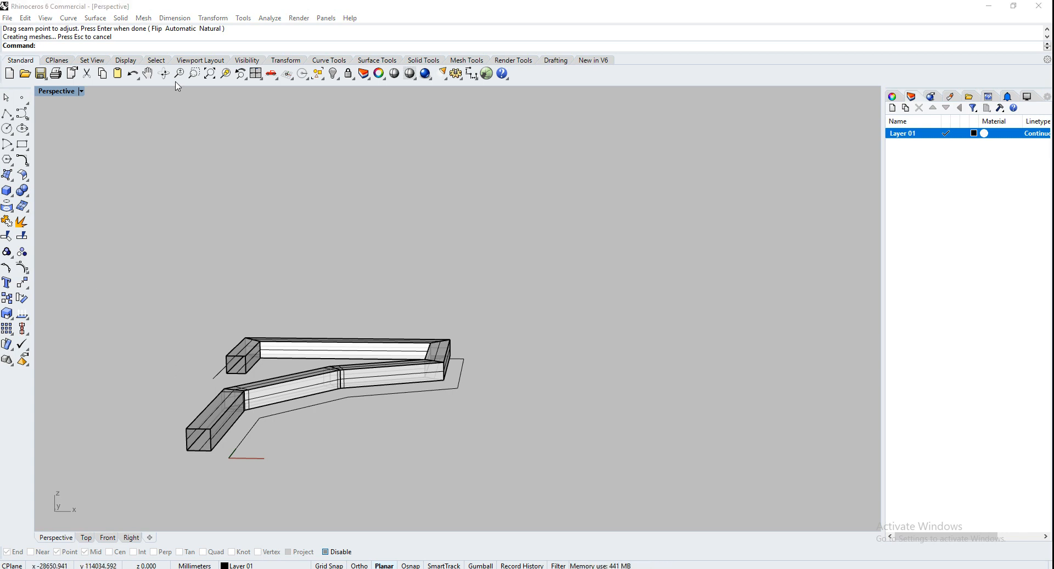
right_drag(168, 121, 214, 220)
scroll(520, 183, down, 3)
right_drag(347, 292, 379, 299)
scroll(486, 378, up, 3)
scroll(486, 379, up, 2)
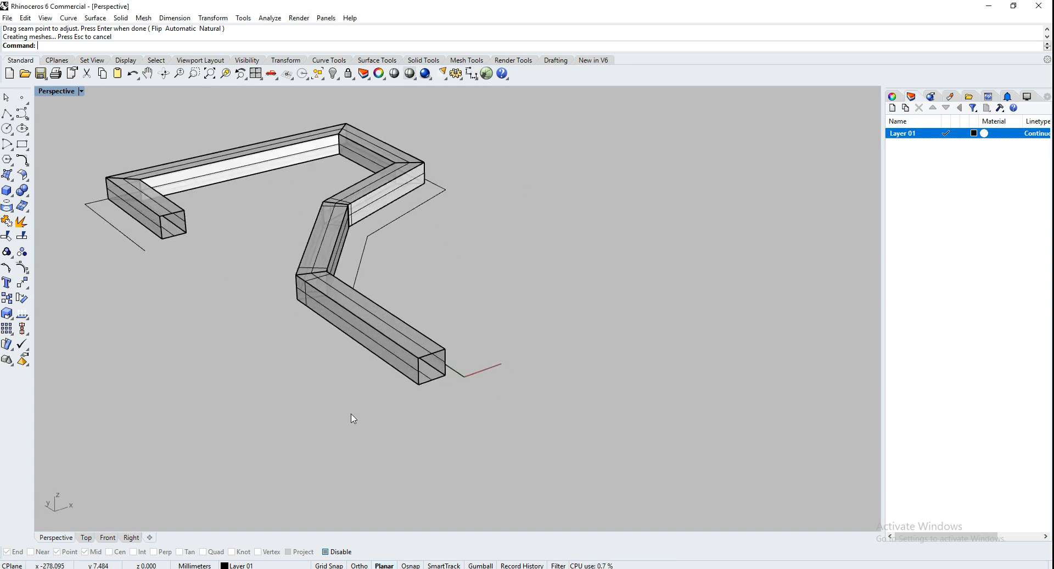
click(371, 356)
key(Delete)
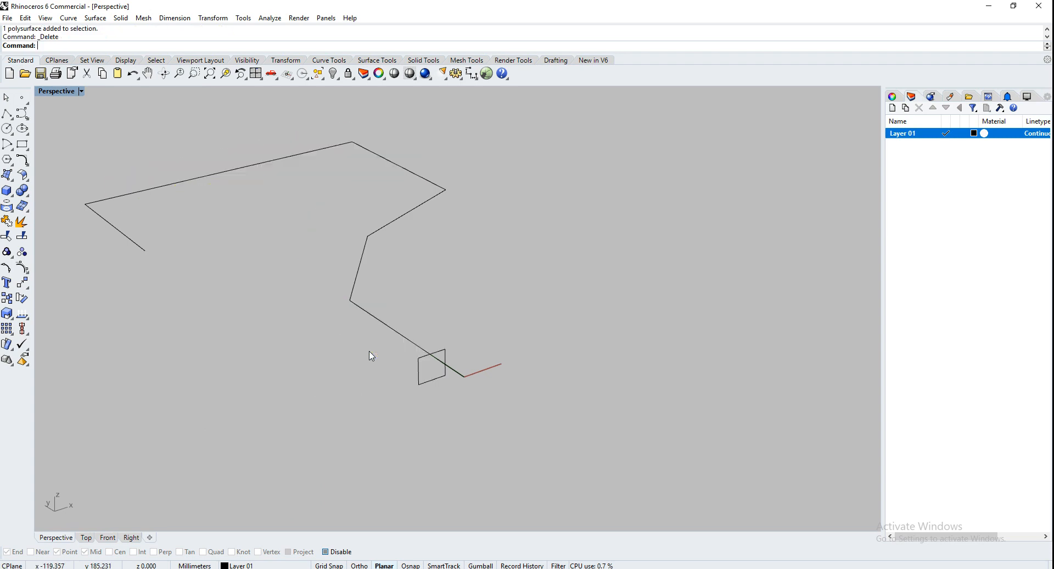
Step: Examine the rectangular profile's offset from the polyline rail's start in the Perspective and Top views
click(434, 379)
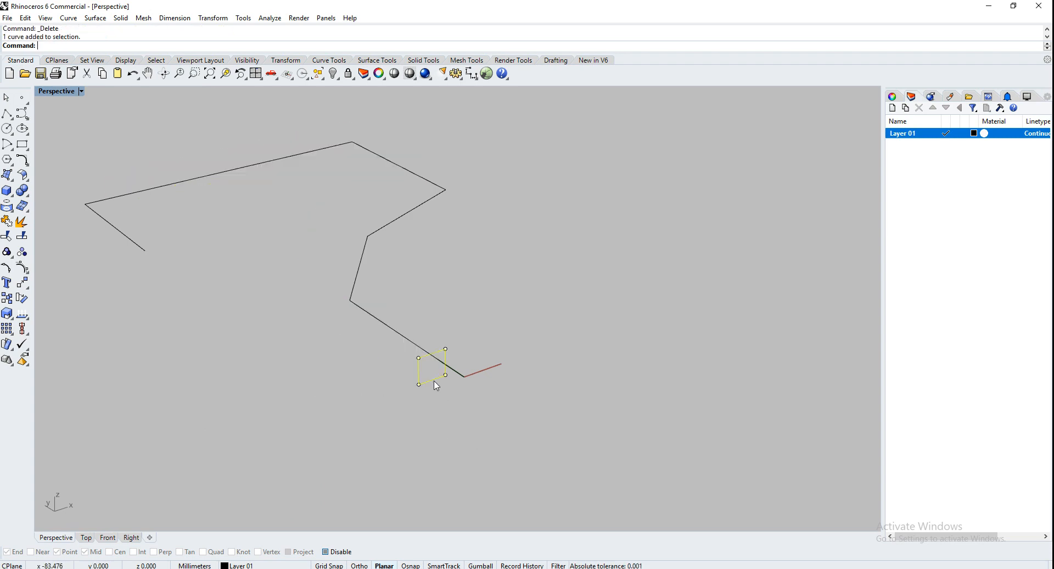
scroll(452, 387, up, 5)
scroll(400, 414, down, 3)
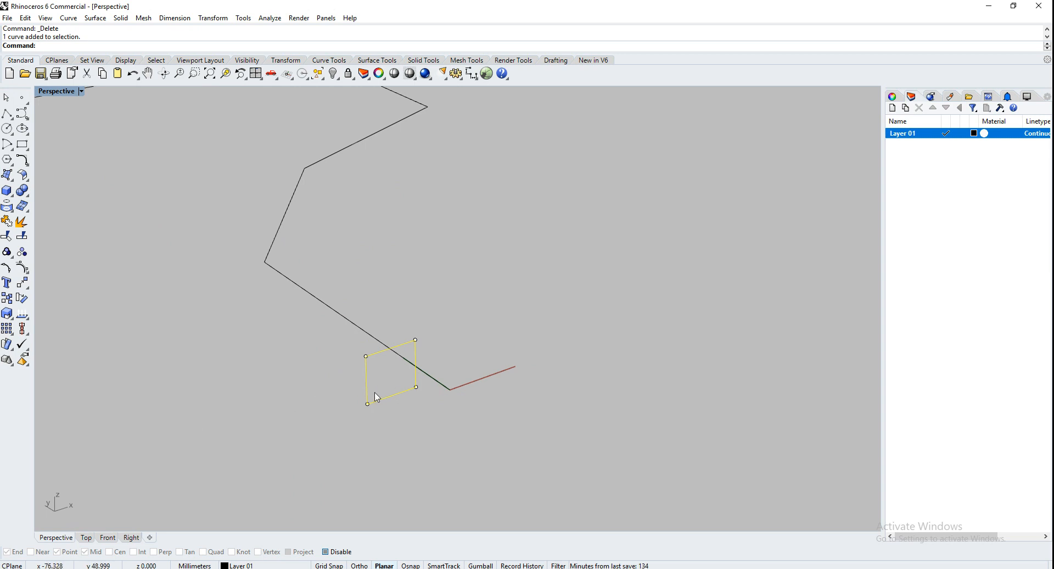
click(449, 389)
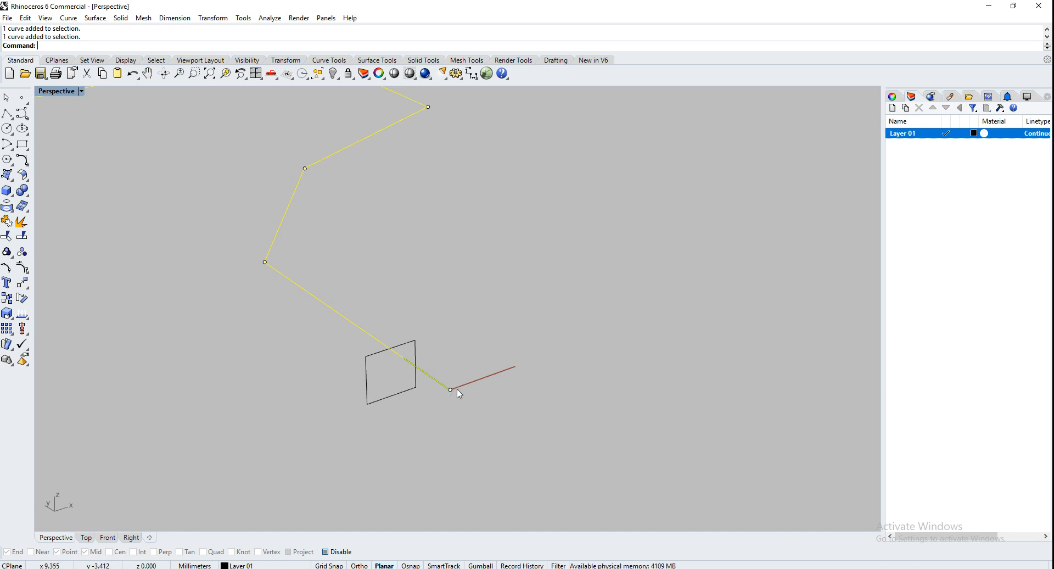
click(405, 391)
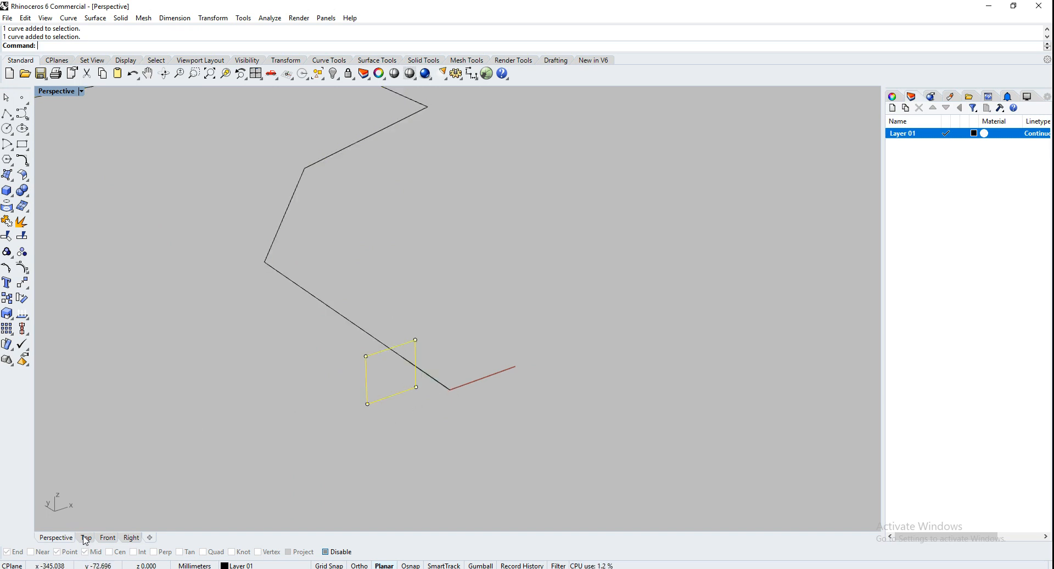
click(86, 538)
scroll(295, 427, up, 6)
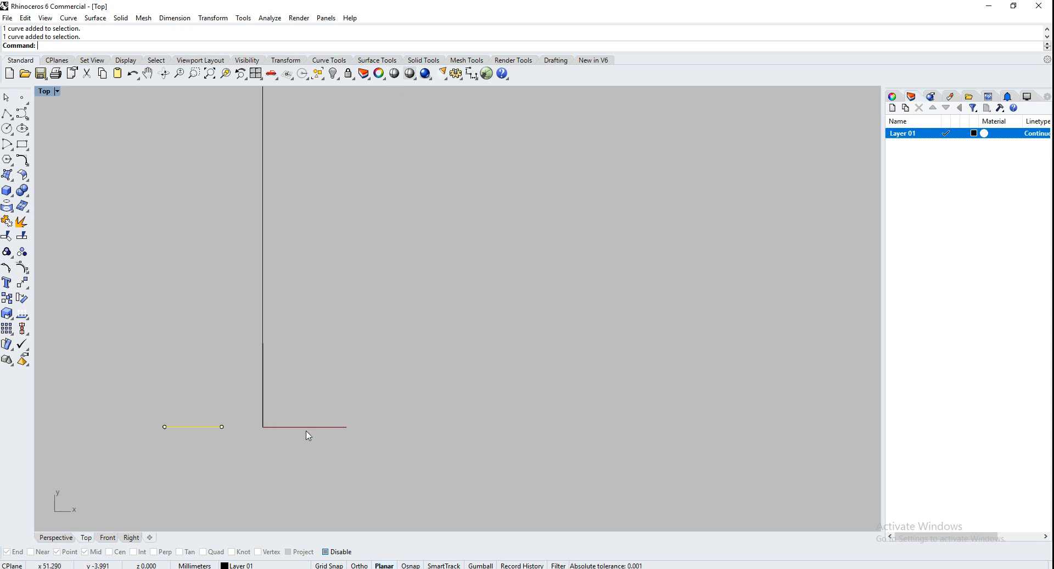
scroll(306, 431, up, 2)
right_drag(286, 432, 425, 440)
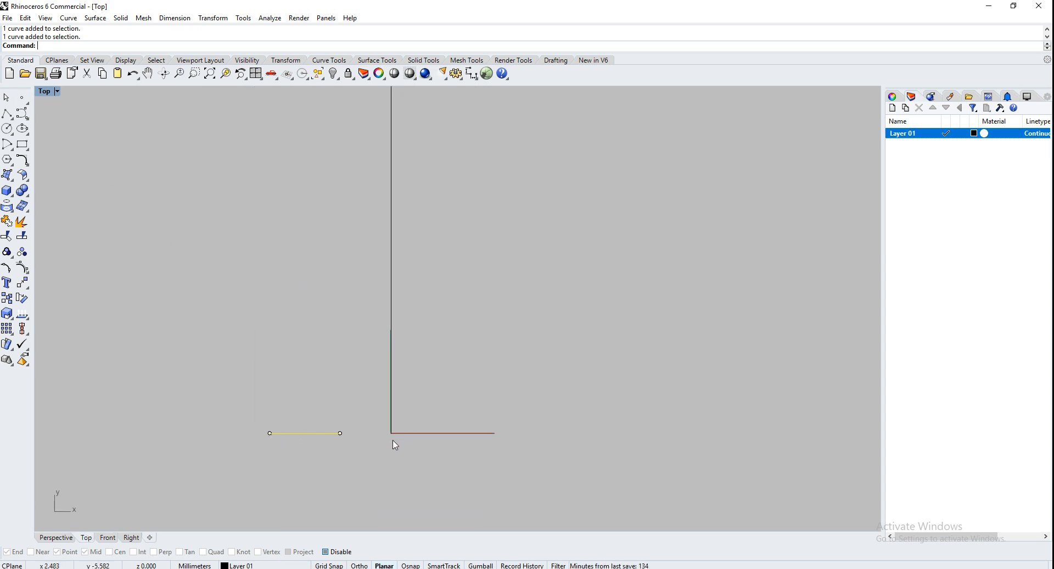
scroll(376, 459, down, 6)
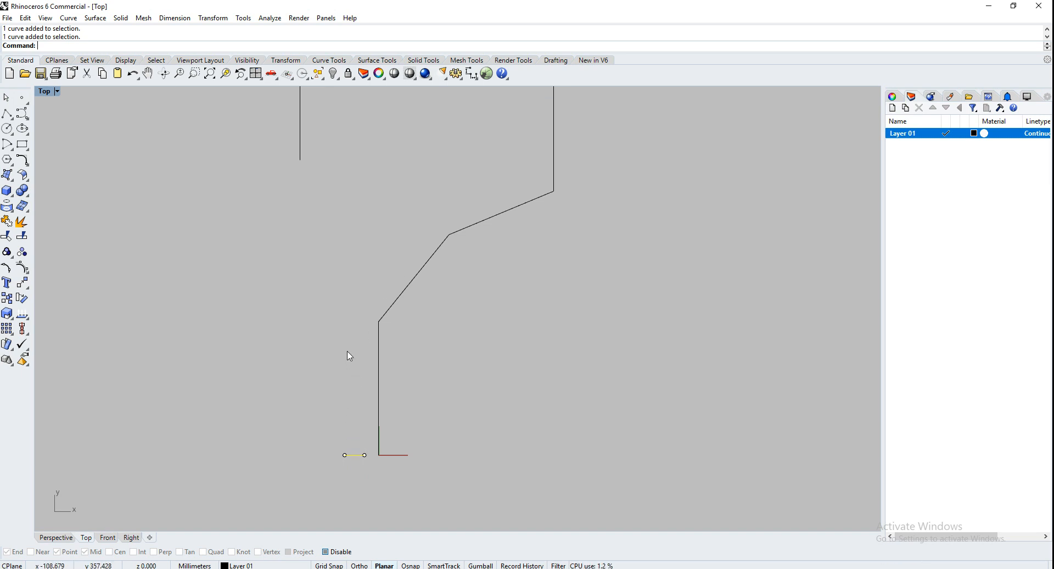
right_drag(422, 236, 399, 355)
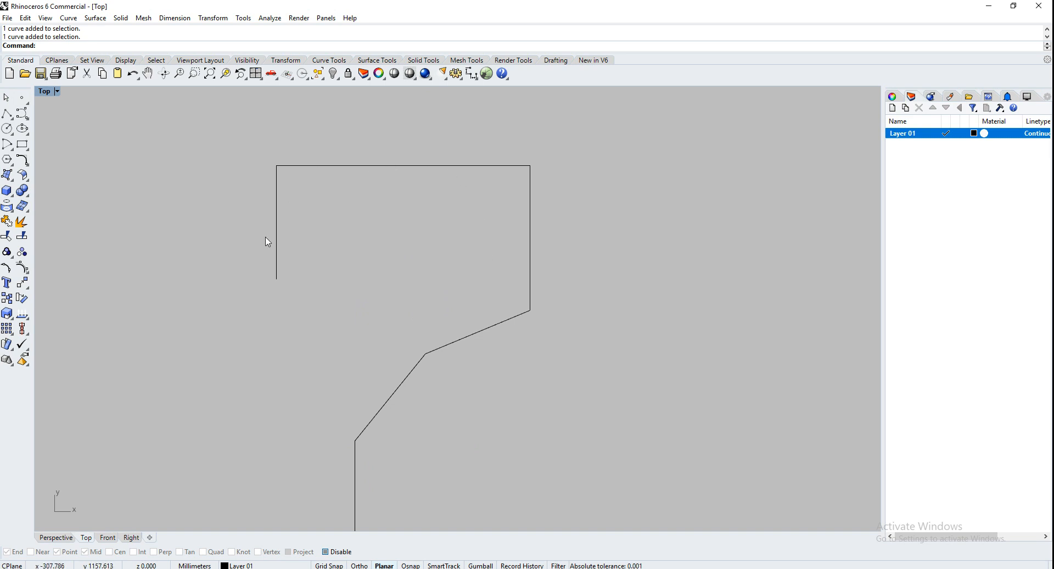
scroll(318, 281, down, 2)
right_drag(315, 363, 331, 320)
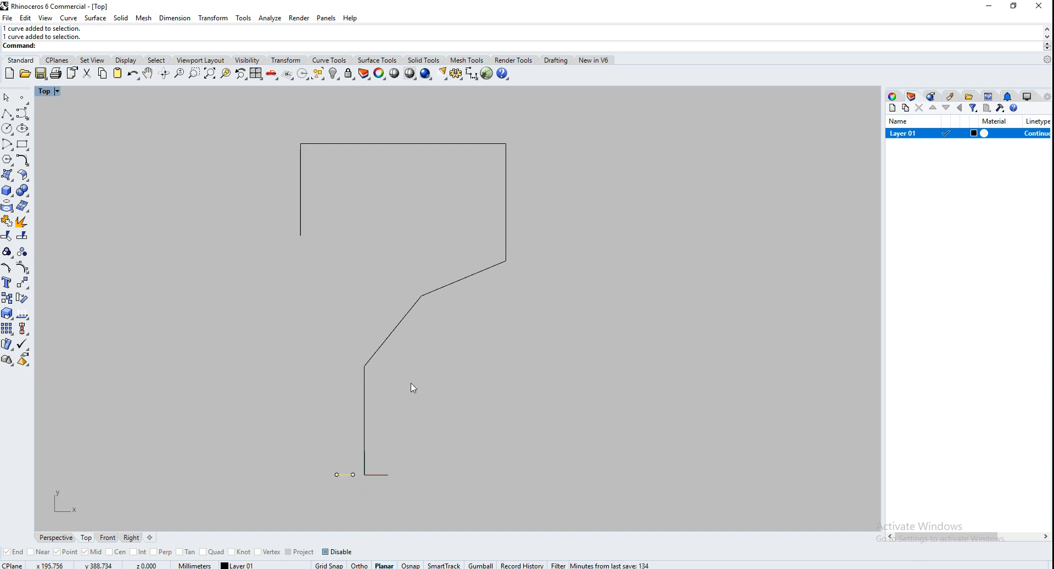
Step: Sweep the offset rectangle along the polyline with Sweep1, using the Freeform frame style without changing cross sections
text(weep1)
key(Return)
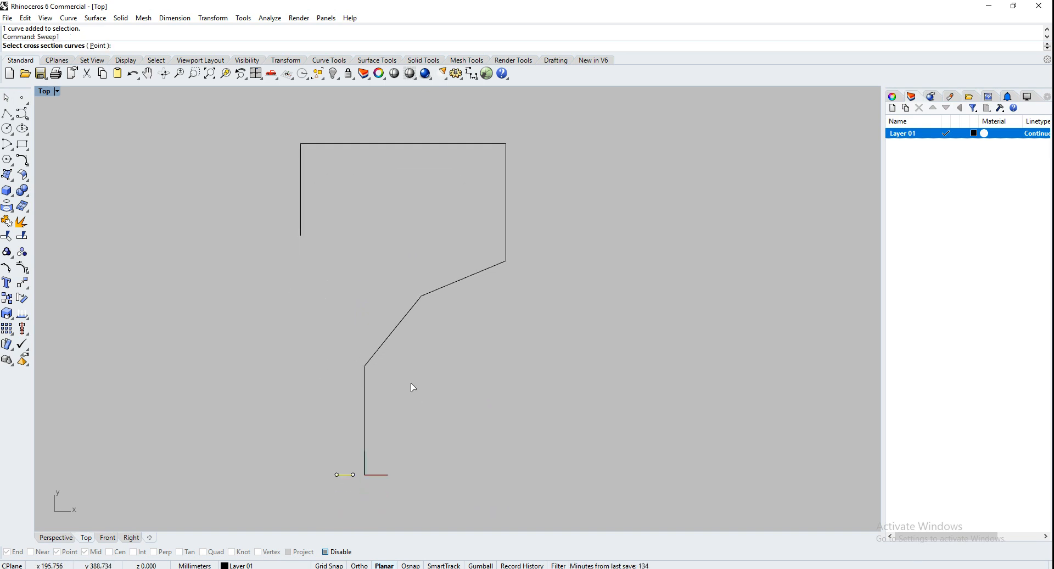
key(Return)
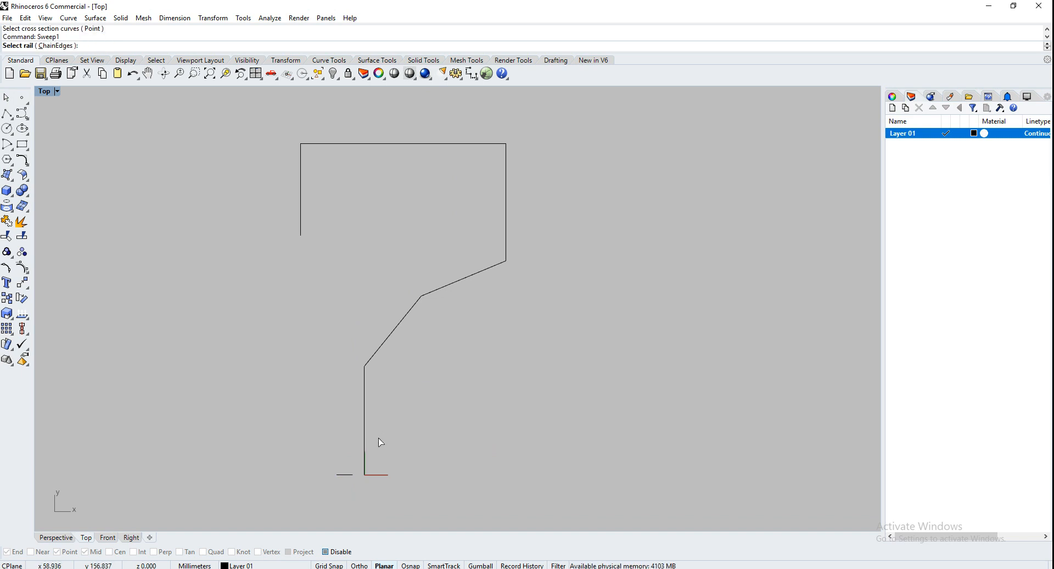
click(365, 453)
click(346, 474)
key(Return)
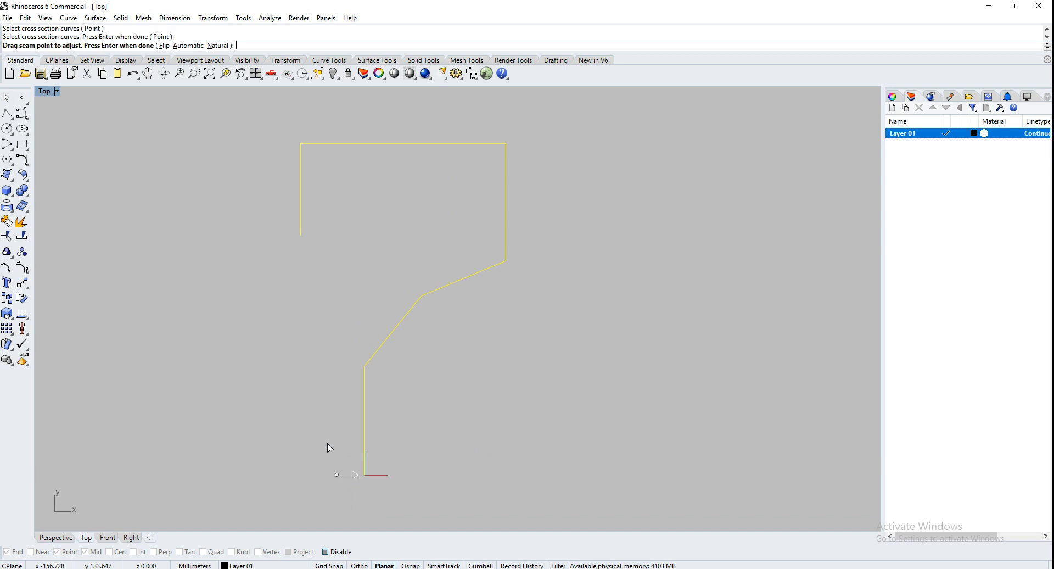
key(Return)
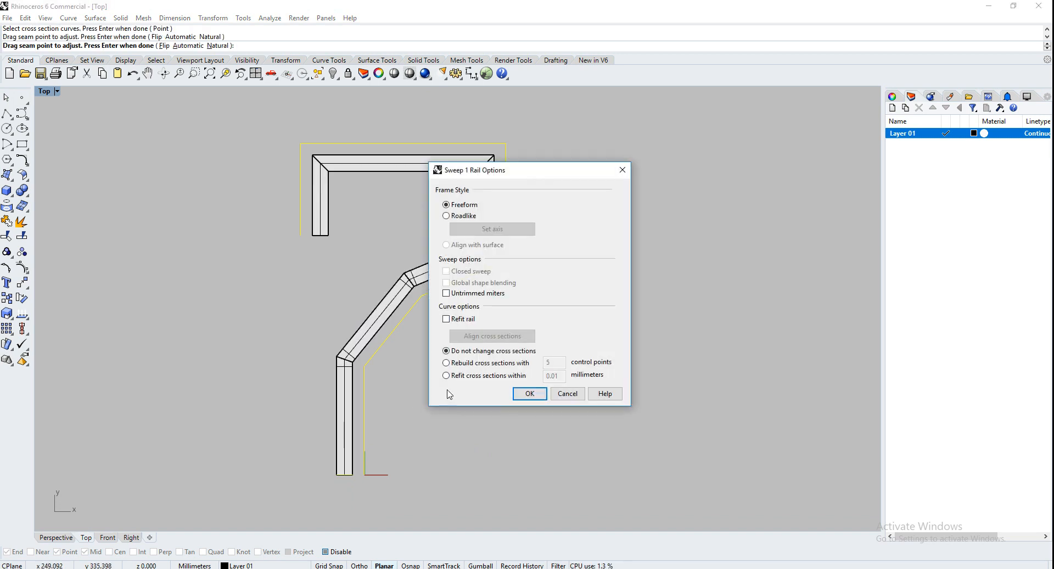
click(520, 395)
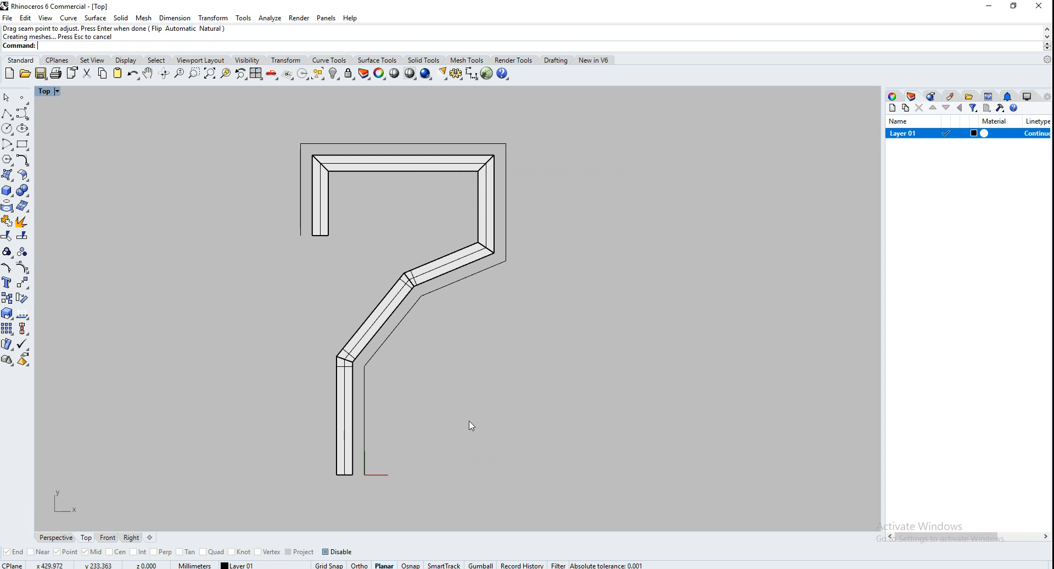
Step: Copy the rail, rectangle and swept tube straight toward positive X, and delete the copied tube
drag(437, 510, 305, 454)
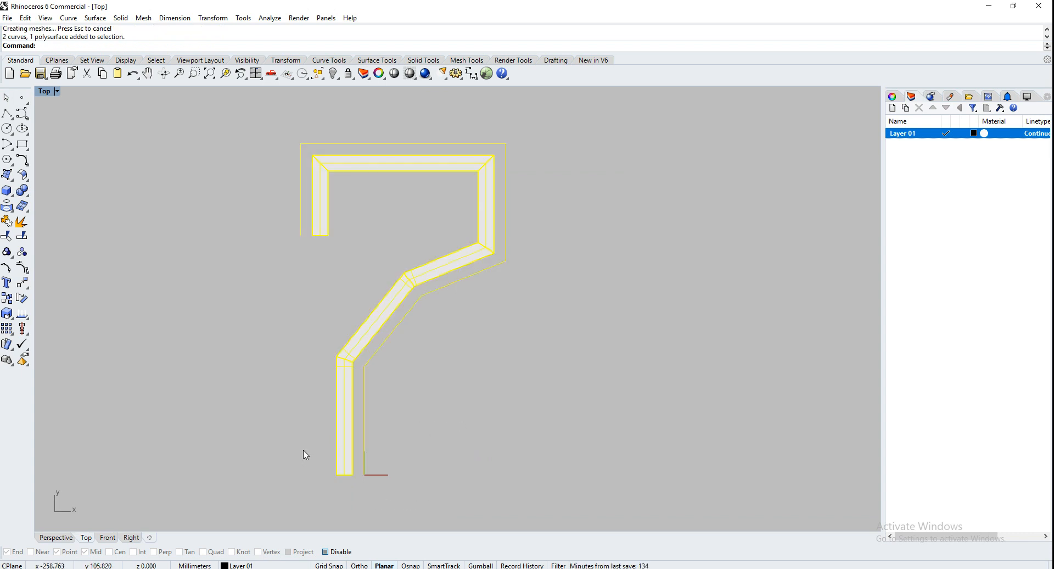
key(Return)
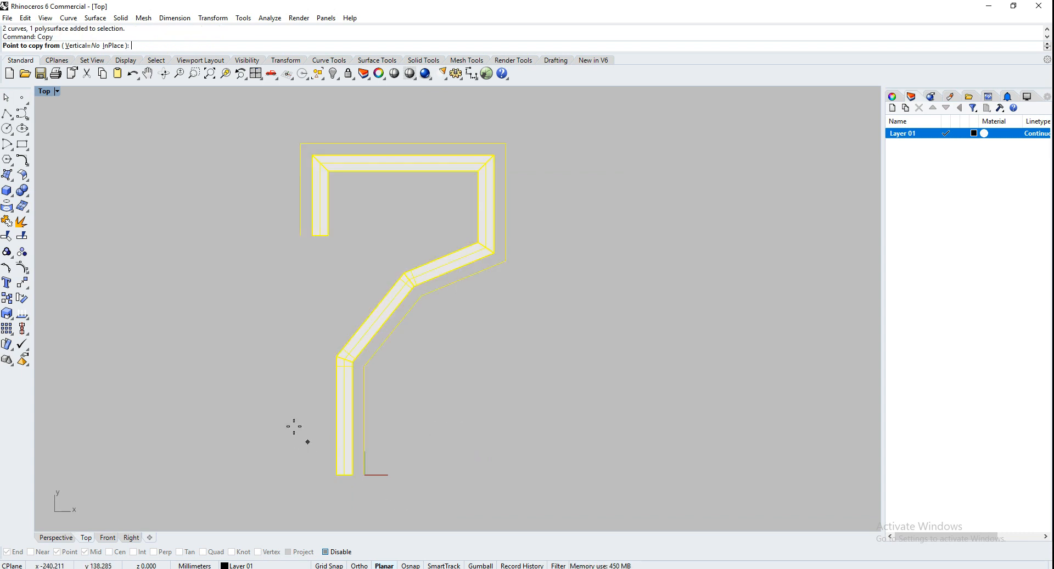
right_drag(294, 428, 144, 424)
click(317, 445)
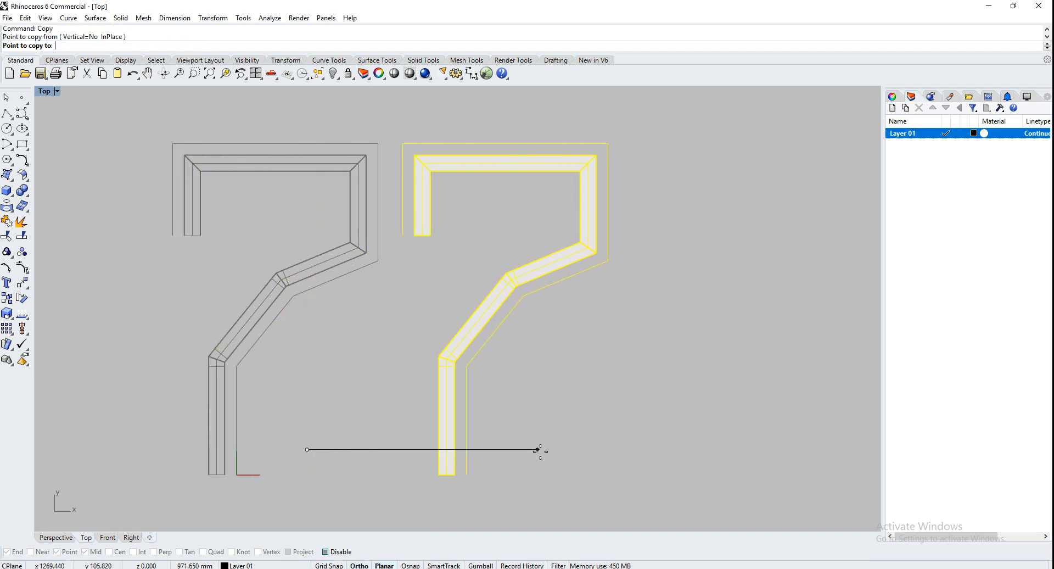
click(555, 449)
key(Return)
click(458, 438)
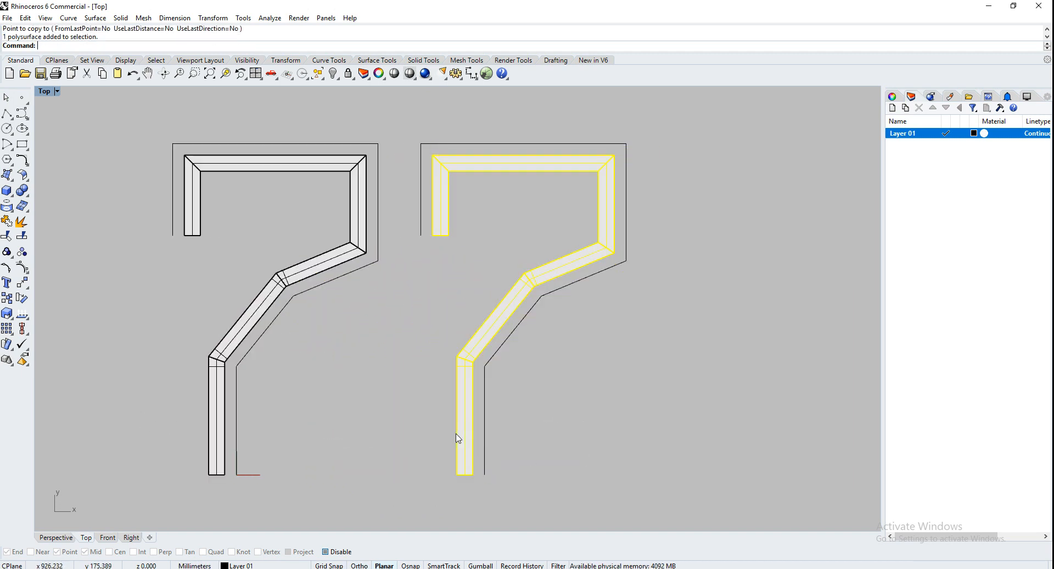
key(Delete)
Step: Rotate a copy of the second rectangle about 37° counterclockwise around its end nearest the rail, and delete the unrotated rectangle
click(464, 477)
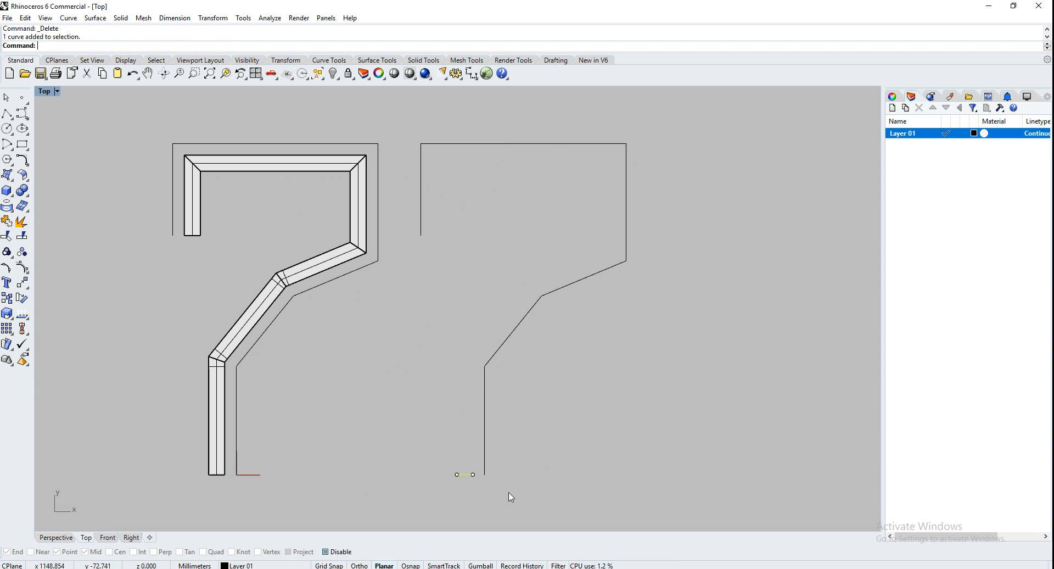
text(rotate)
key(Return)
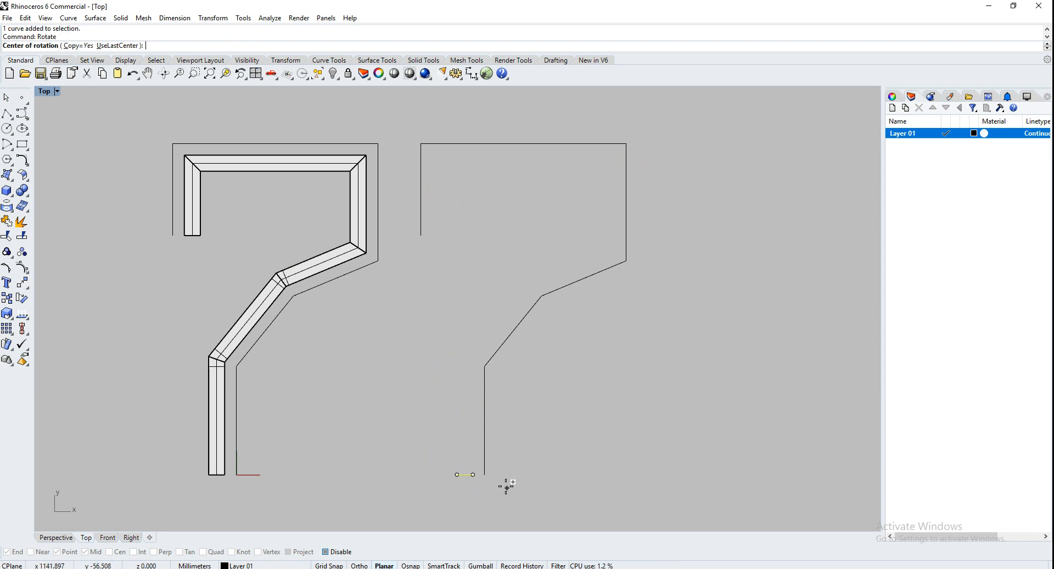
scroll(489, 485, up, 4)
click(458, 465)
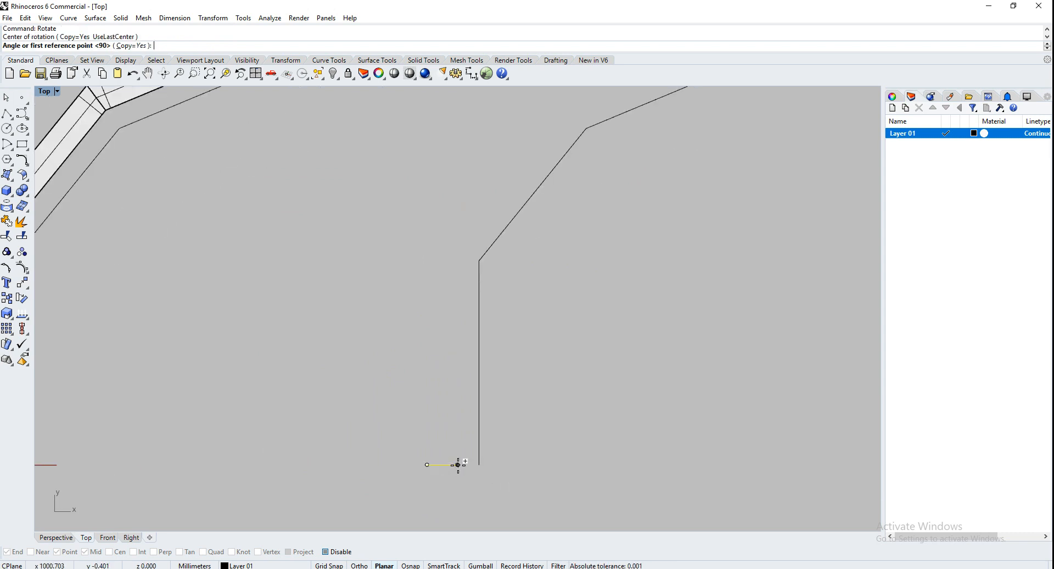
click(411, 464)
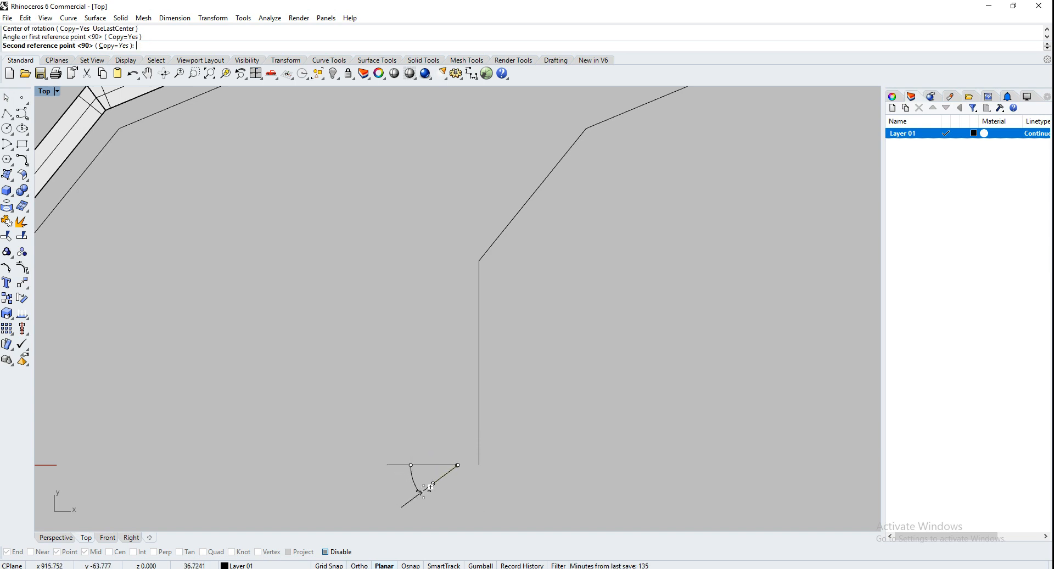
click(431, 487)
key(Escape)
key(Delete)
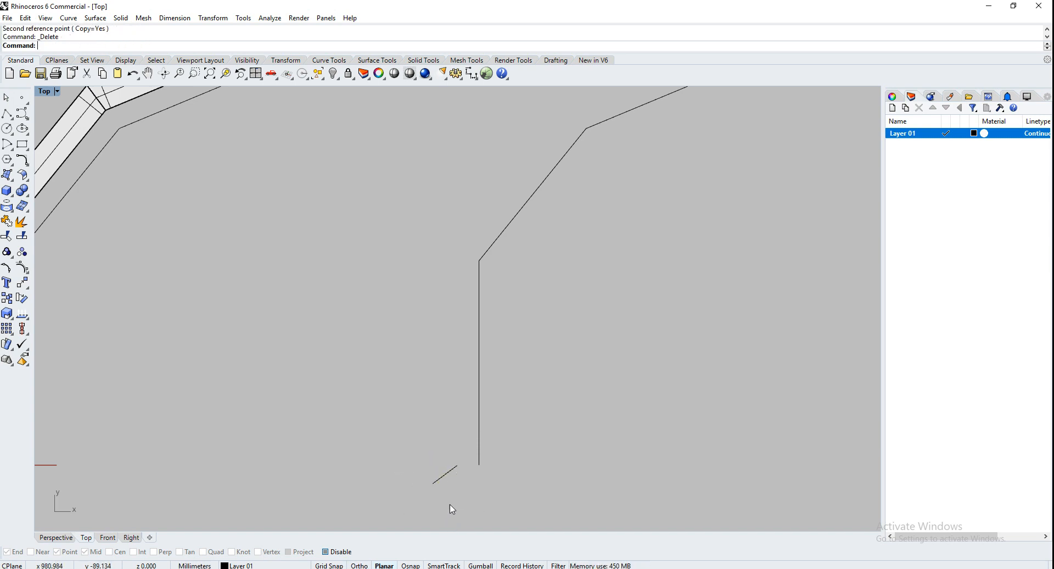
Step: Sweep the rotated rectangle along the copied polyline with Sweep1, using the Freeform frame style and unchanged cross sections
click(57, 537)
right_drag(360, 447, 249, 447)
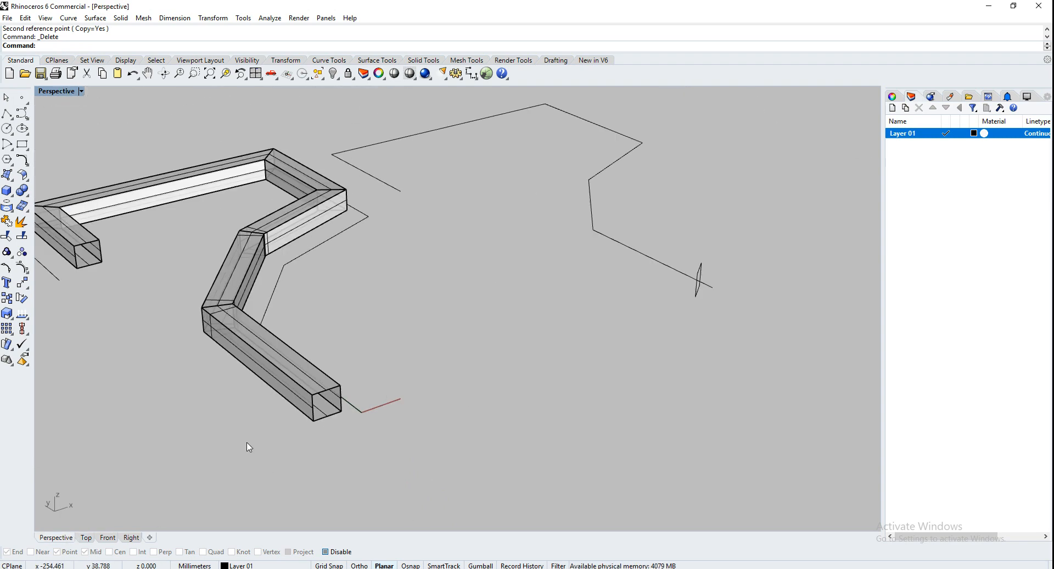
right_drag(555, 370, 497, 316)
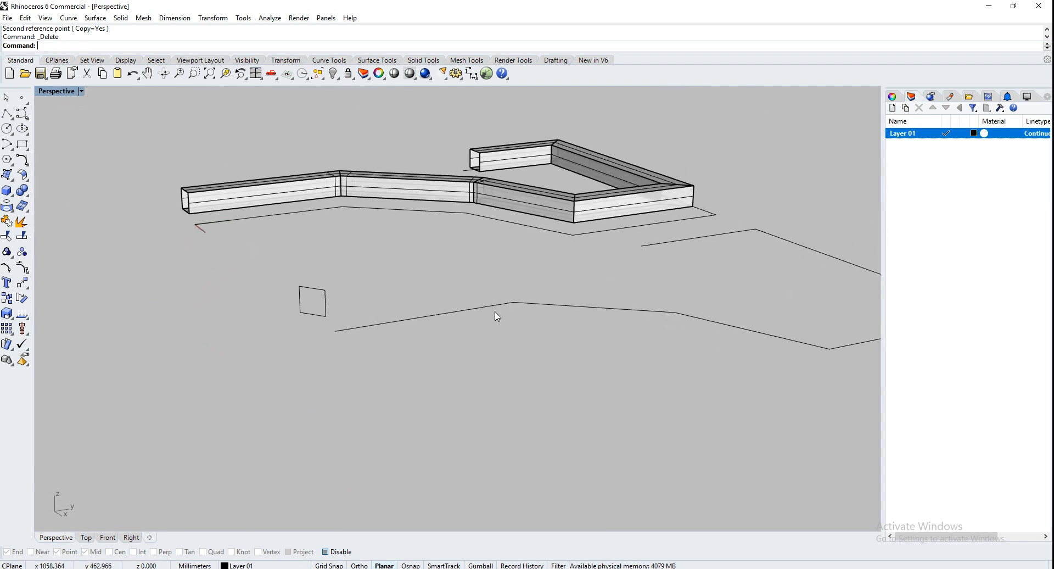
click(86, 537)
text(sweep1)
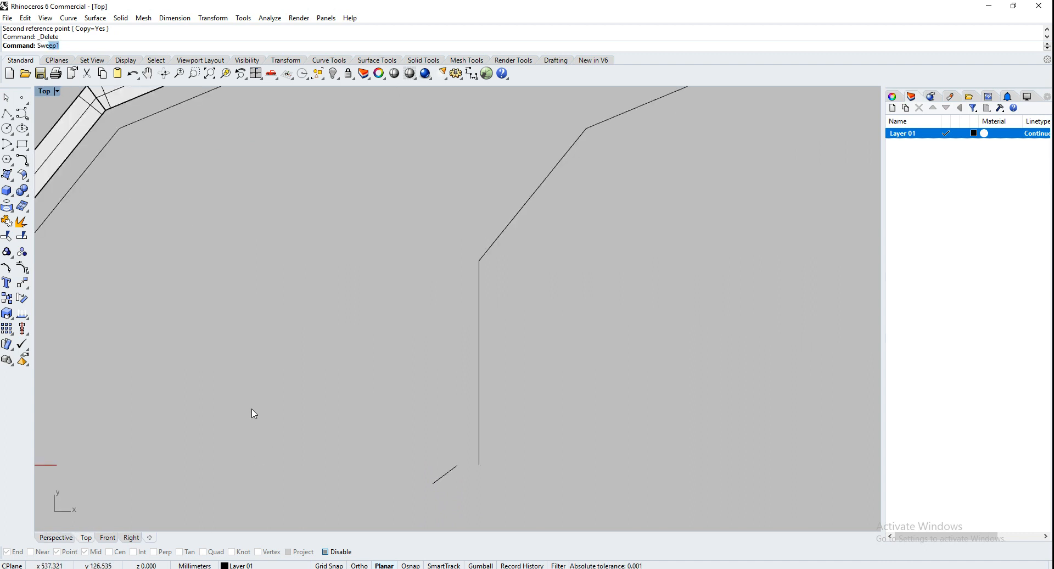
key(Return)
click(479, 426)
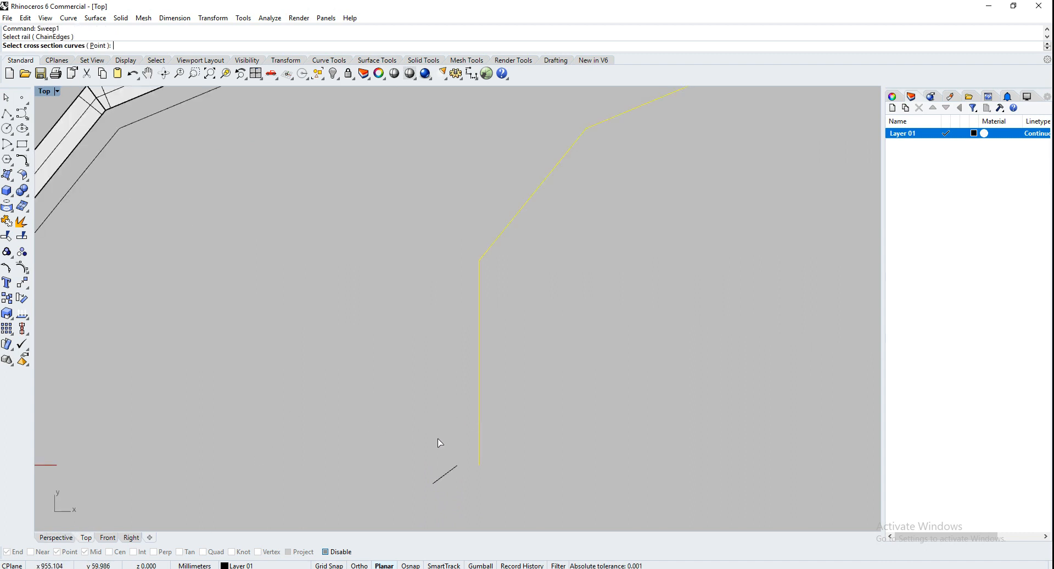
click(442, 477)
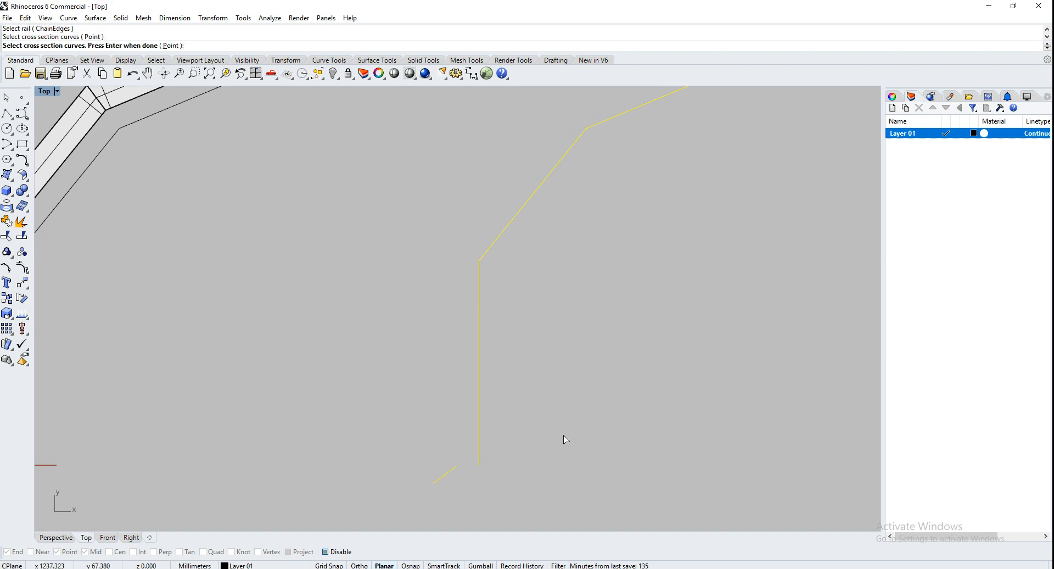
key(Return)
key(Return)
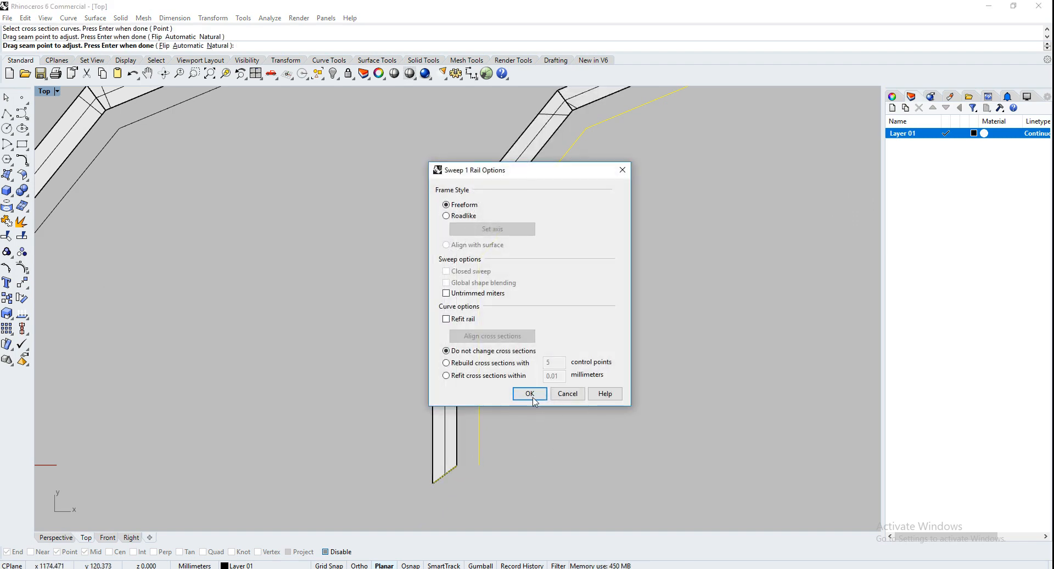
click(530, 394)
Step: Compare the straight and rotated profile sweeps in the Top view, selecting the rotated rectangle curve at the second tube's start
scroll(530, 462, down, 4)
scroll(520, 405, up, 2)
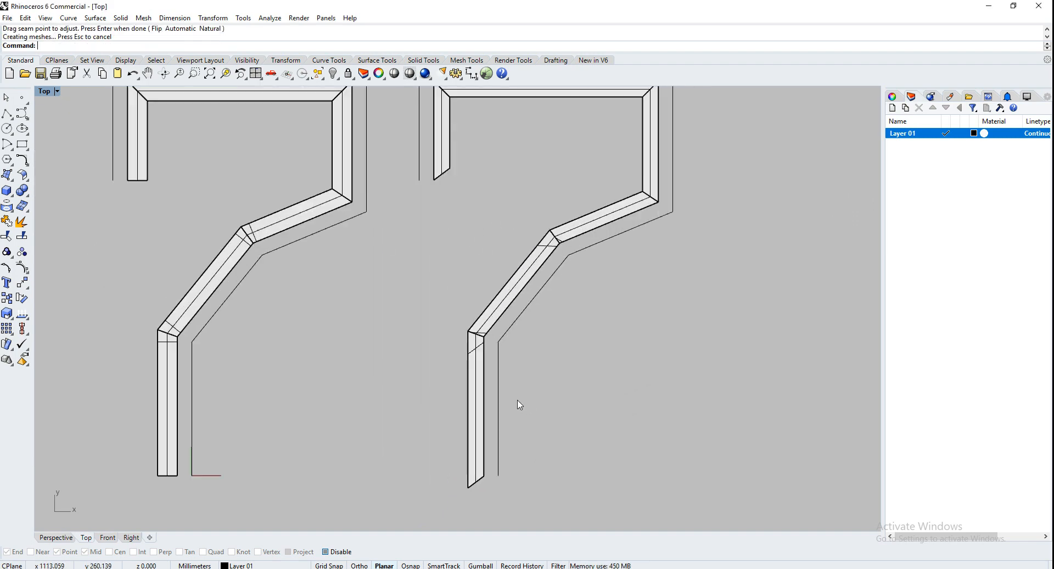
right_drag(523, 352, 533, 362)
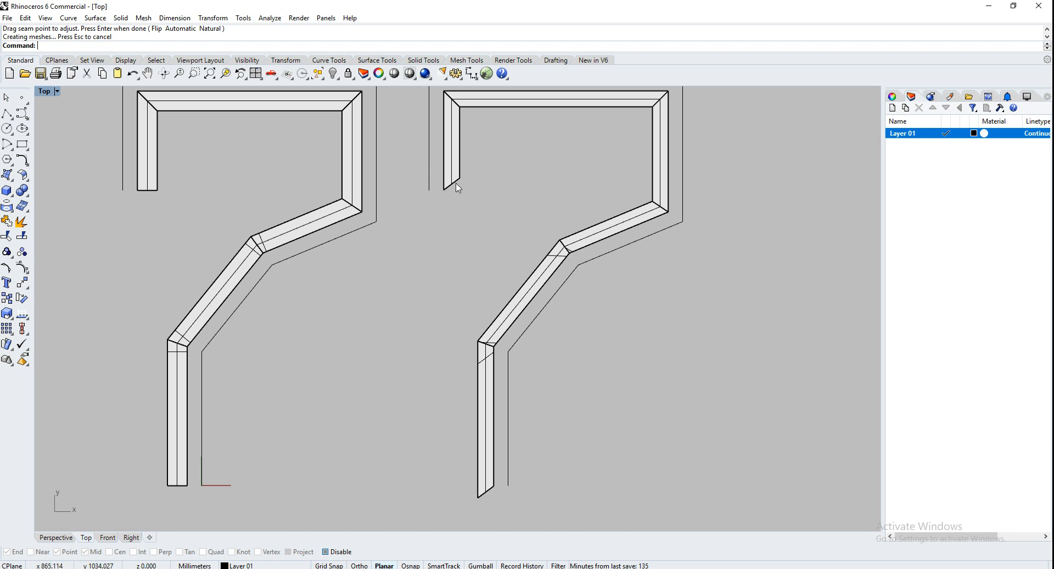
right_drag(459, 188, 490, 216)
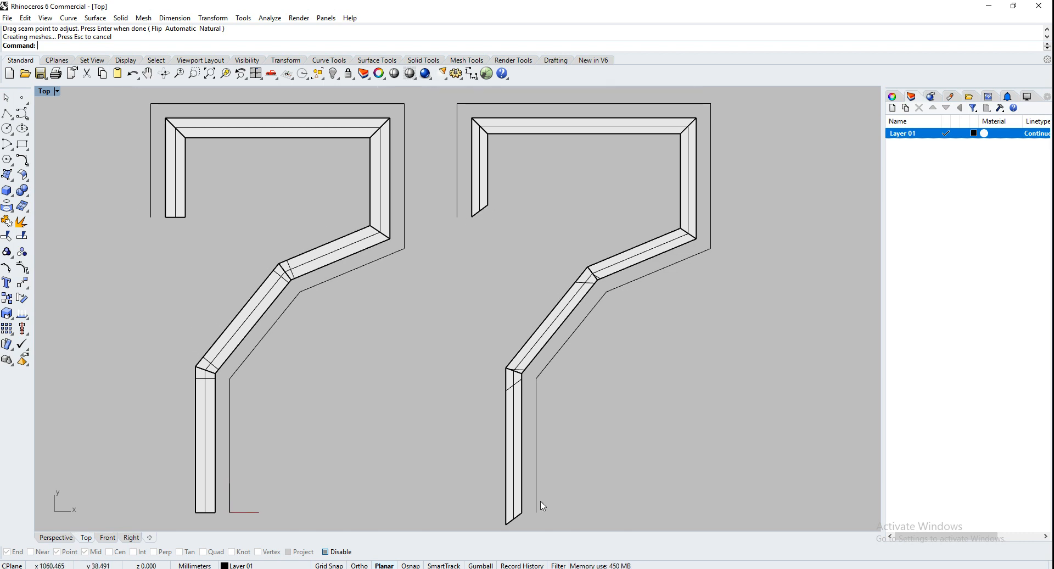
right_drag(535, 521, 541, 512)
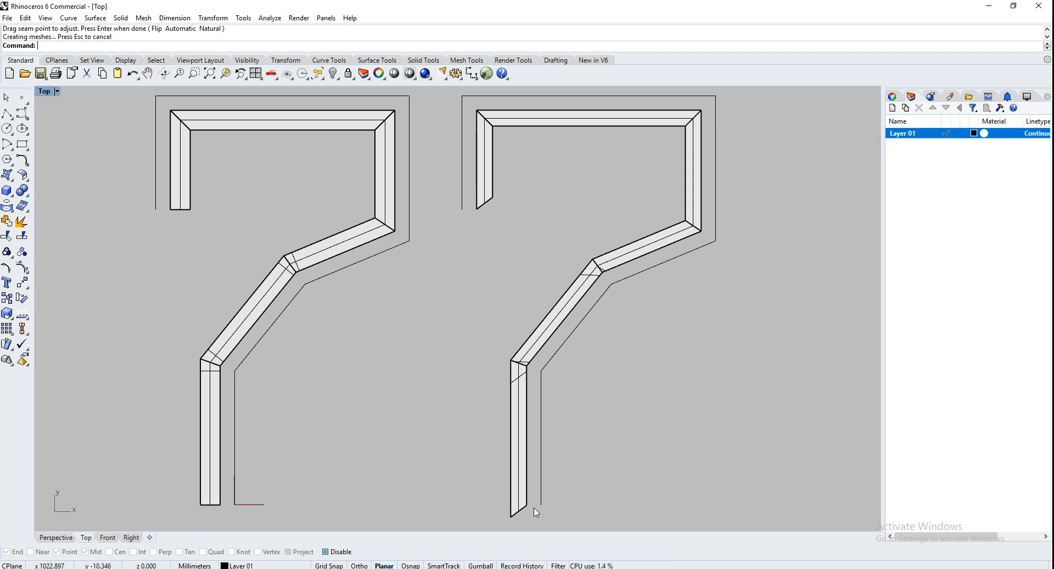
click(522, 518)
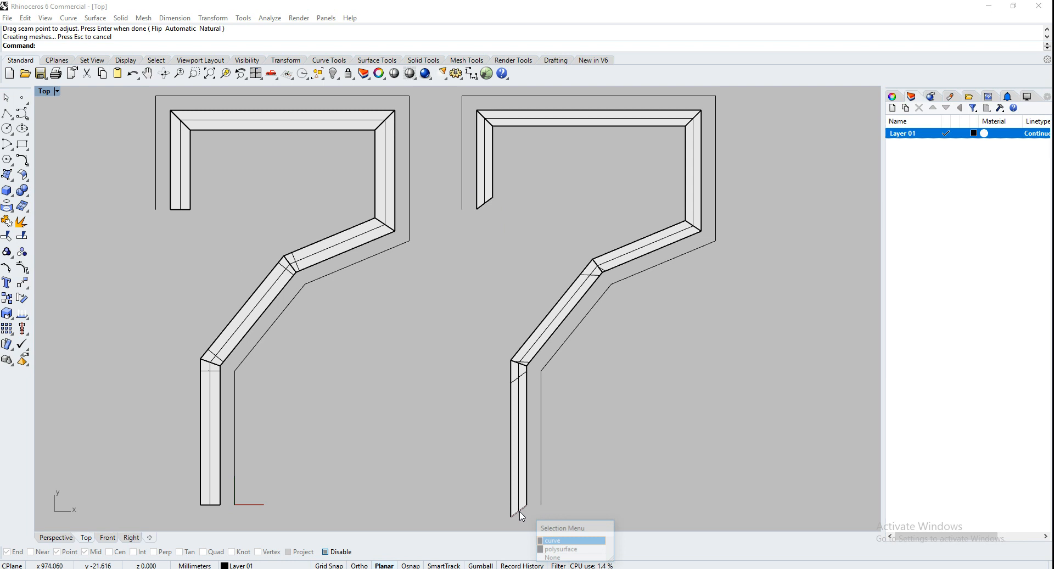
click(555, 540)
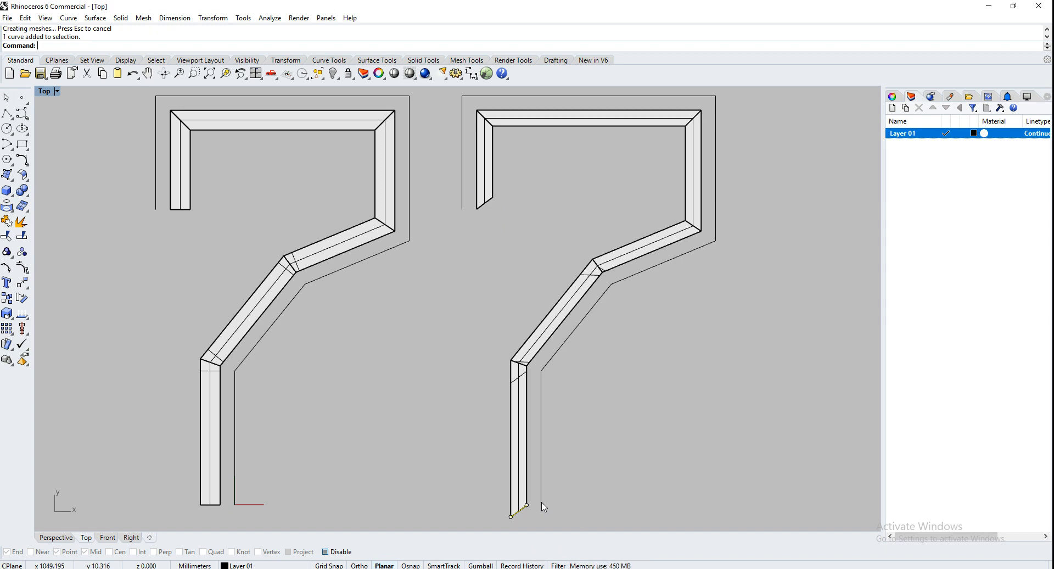
Step: Delete the second rail together with its rotated rectangle and swept tube in the Perspective view
key(ctrl+F4)
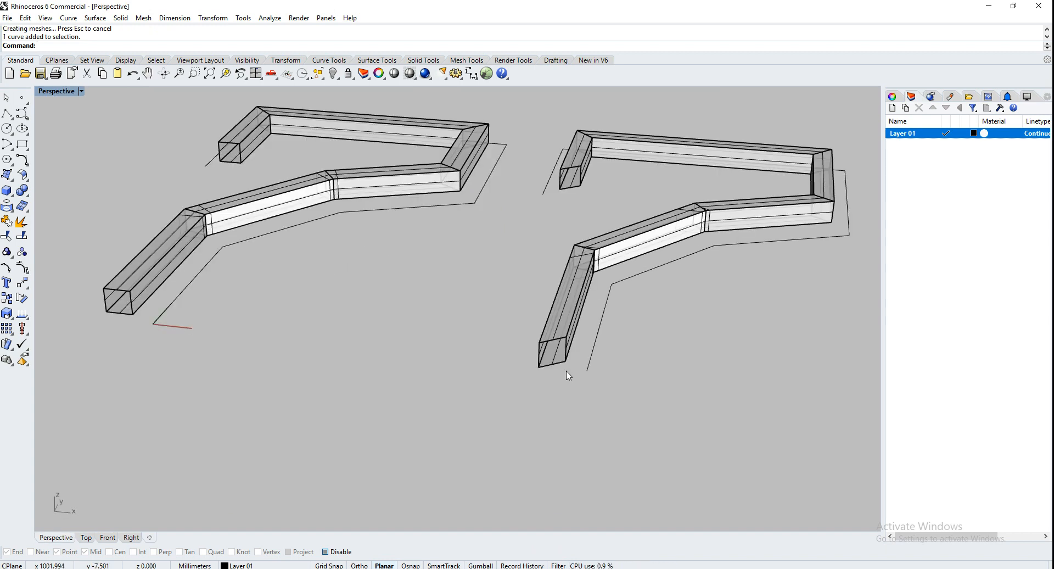
right_drag(409, 365, 425, 318)
drag(643, 360, 532, 303)
key(Delete)
scroll(630, 341, down, 3)
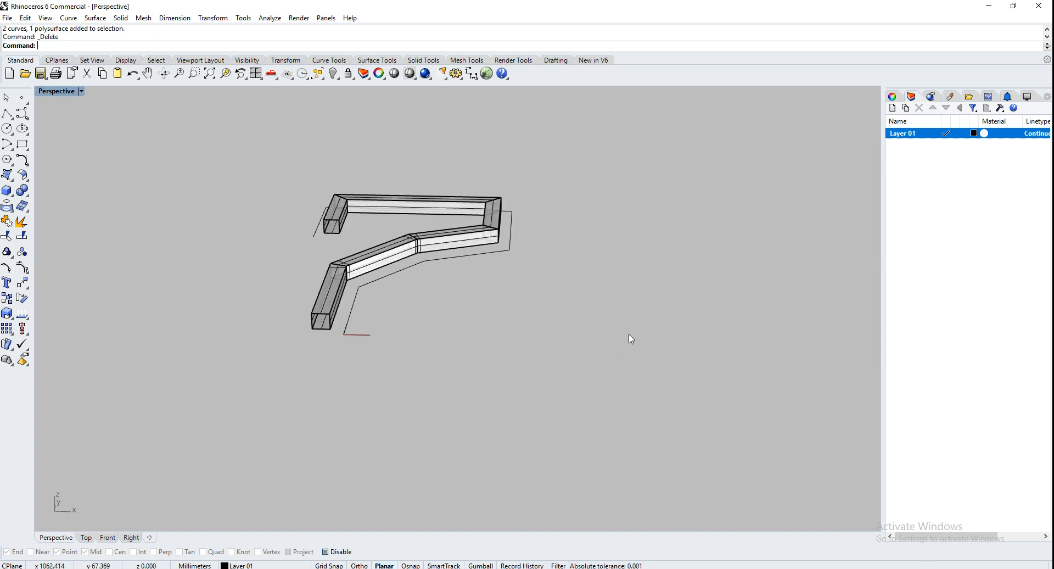
Step: Copy the remaining rail, rectangle and tube straight toward positive X, and remove the tube from the copy
right_drag(630, 341, 368, 365)
drag(473, 386, 306, 312)
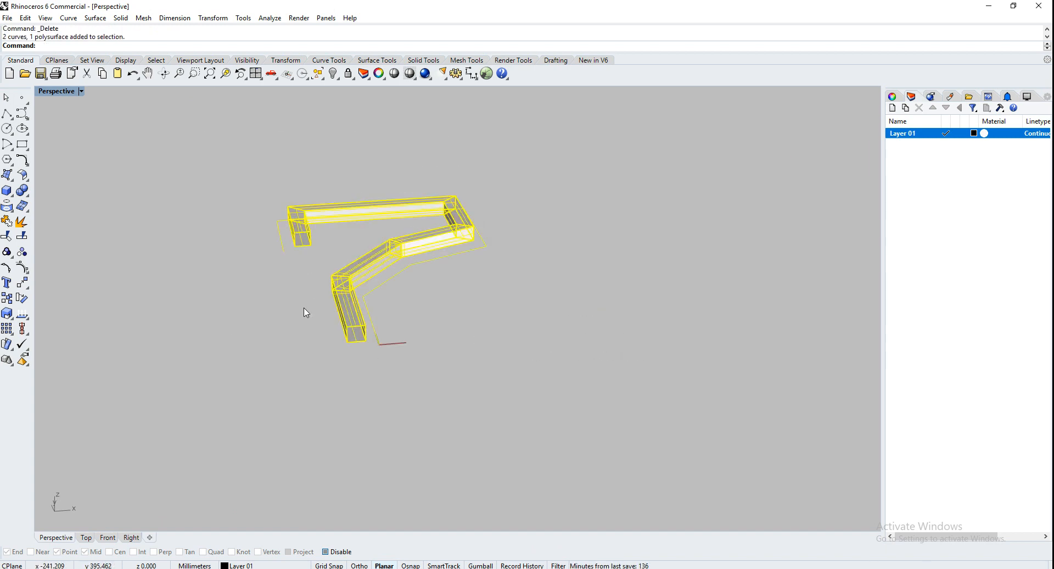
key(Return)
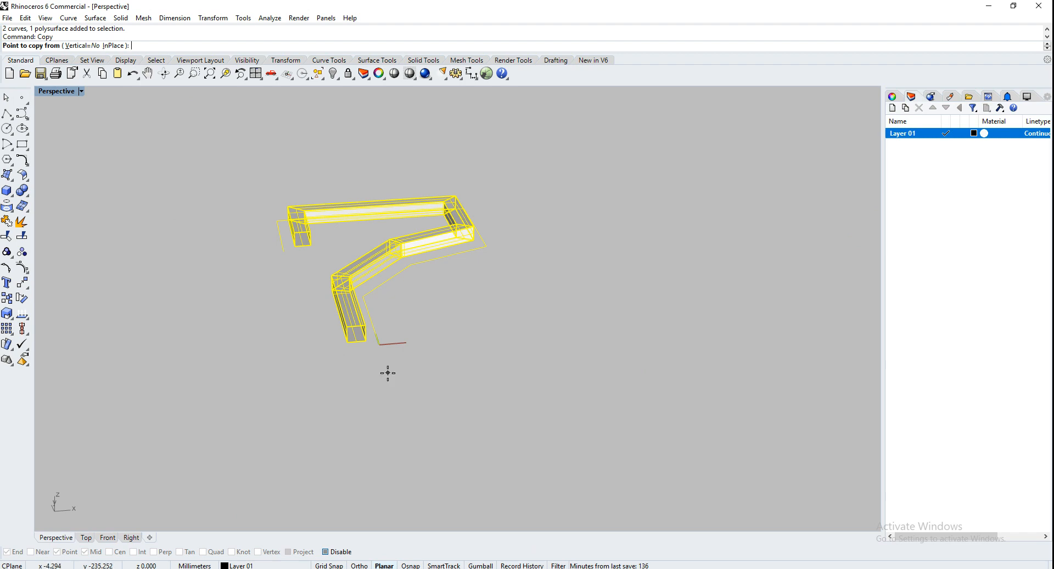
right_drag(387, 373, 376, 371)
click(357, 373)
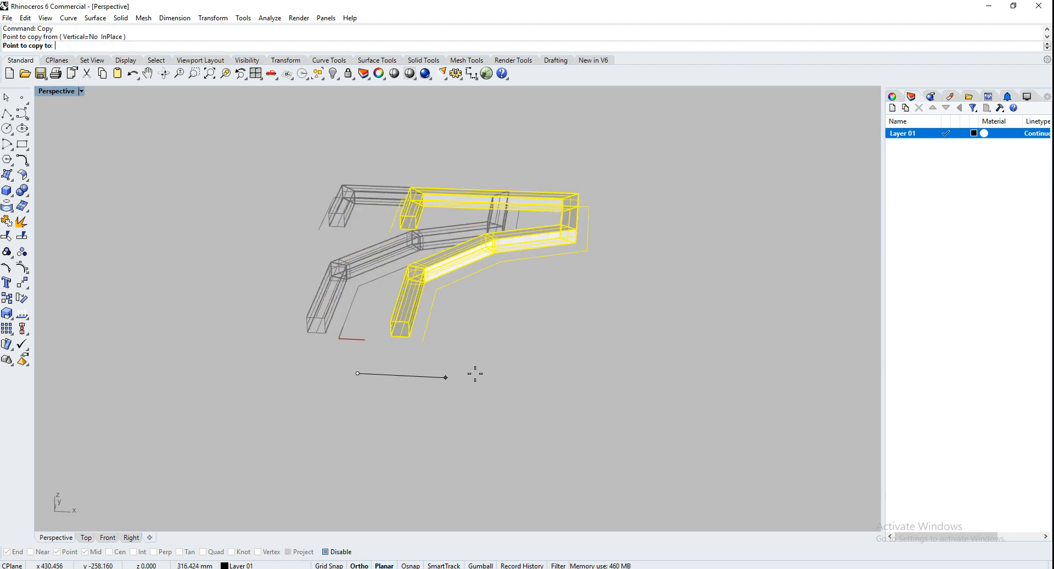
click(676, 387)
key(Escape)
key(Escape)
right_drag(642, 360, 665, 360)
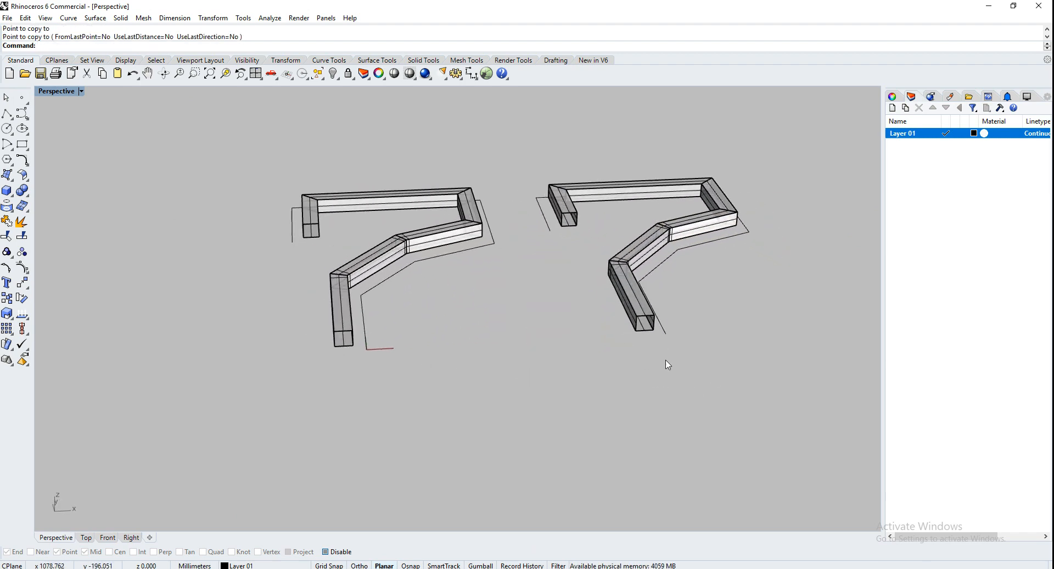
click(631, 286)
key(Delete)
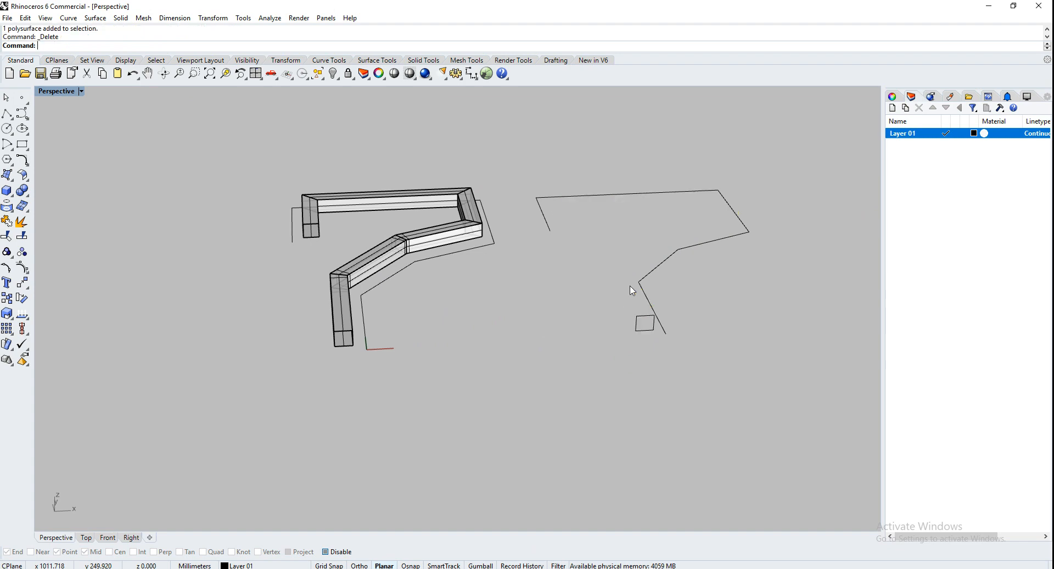
Step: Sweep with the inputs swapped, using the copied rectangle as Sweep1 rail and the polyline as cross section, with Freeform style and unchanged cross sections
scroll(694, 286, up, 4)
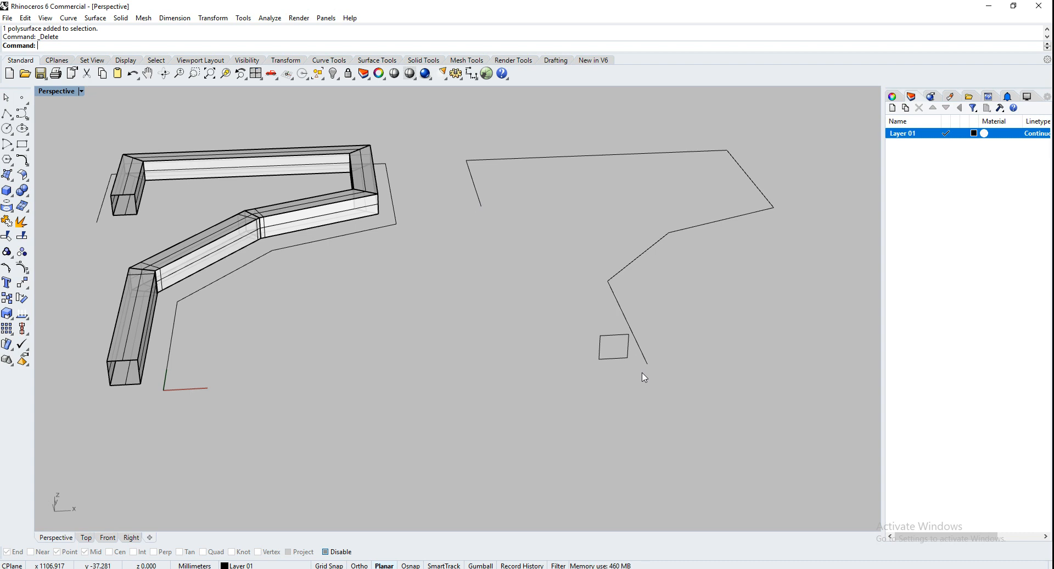
text(weep1)
key(Return)
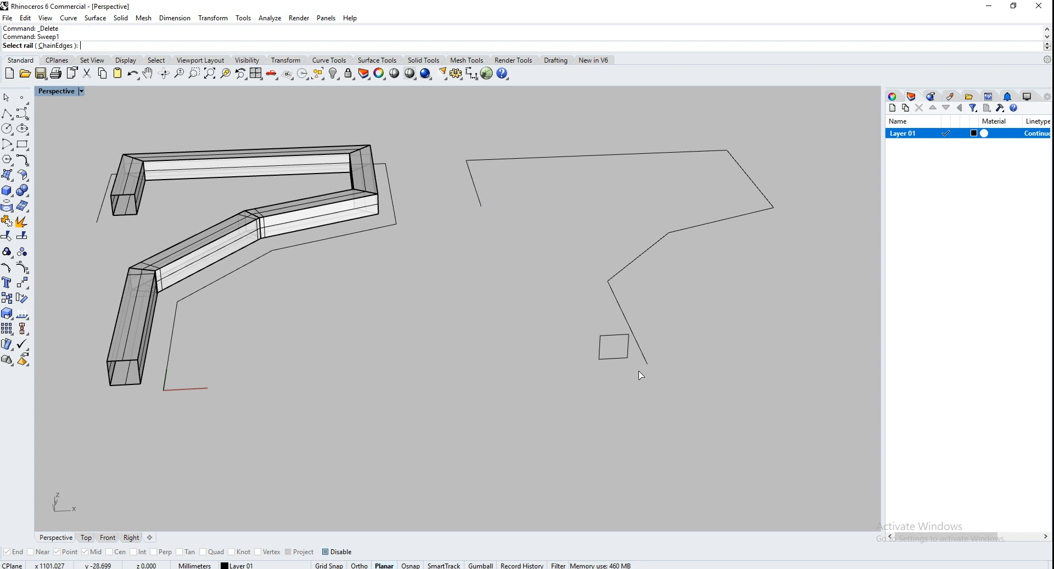
click(616, 335)
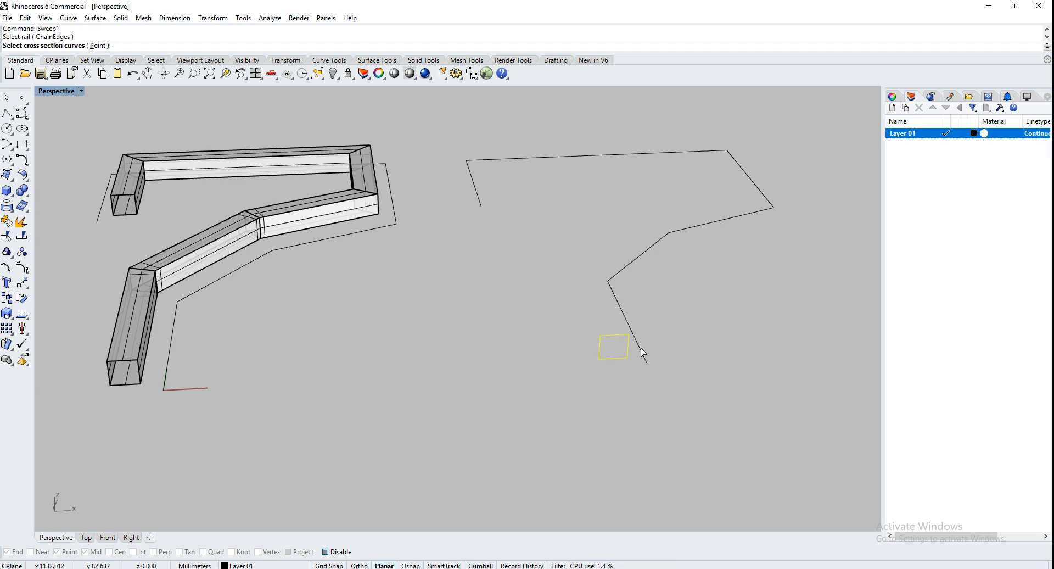
click(642, 351)
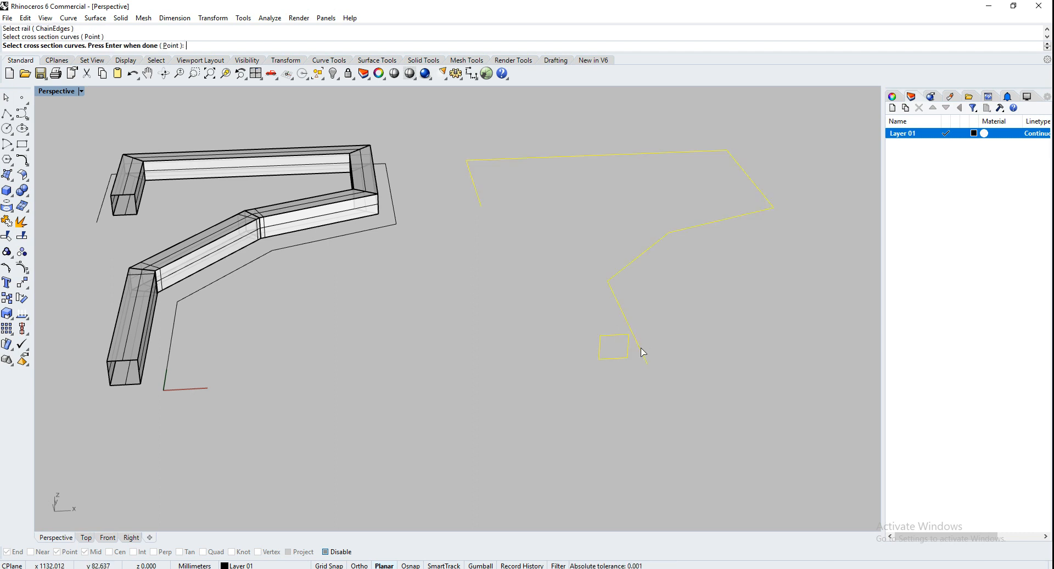
key(Return)
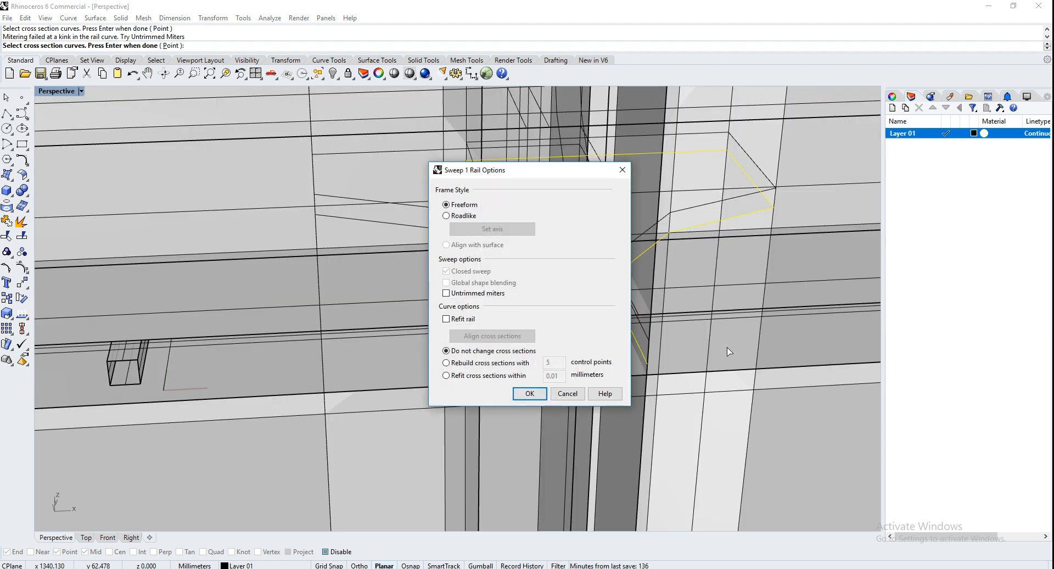
click(530, 393)
scroll(612, 356, down, 10)
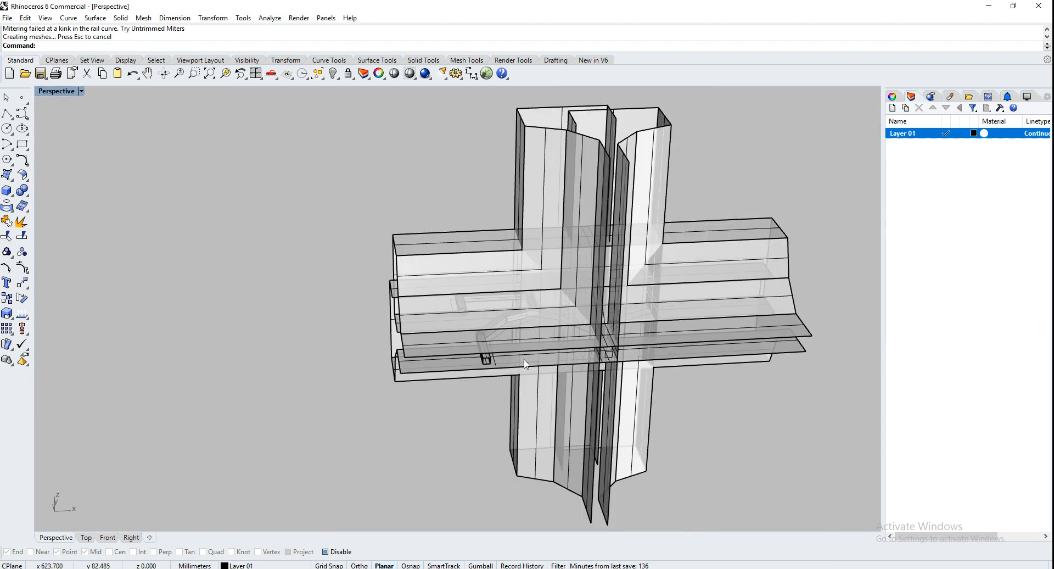
Step: Delete all the oversized polysurfaces created by the swapped sweep, keeping the copied rectangle and polyline
right_drag(741, 297, 630, 245)
right_drag(450, 316, 491, 305)
drag(722, 486, 623, 401)
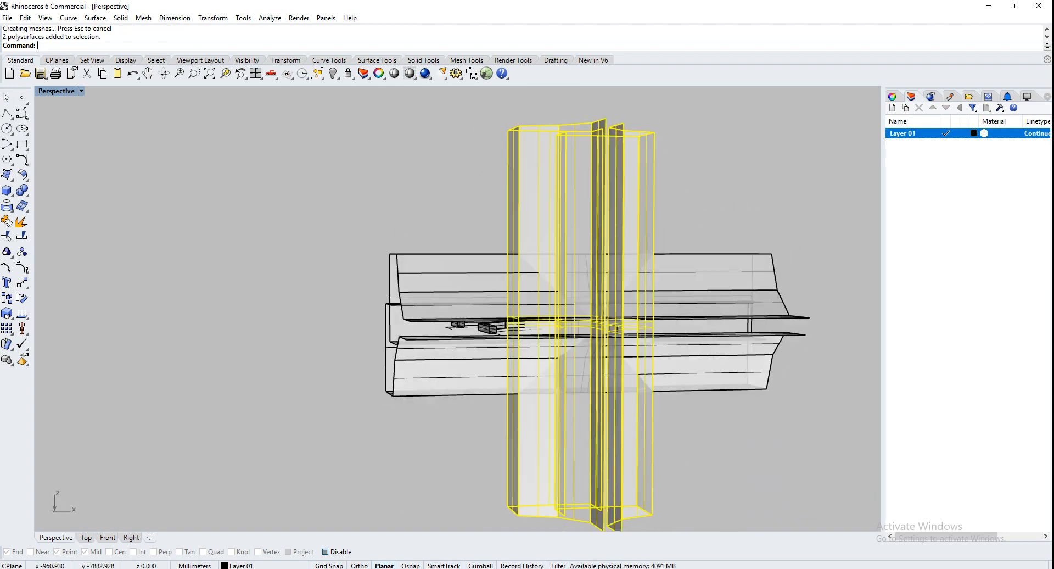
key(Delete)
click(654, 386)
key(Delete)
drag(753, 402, 679, 198)
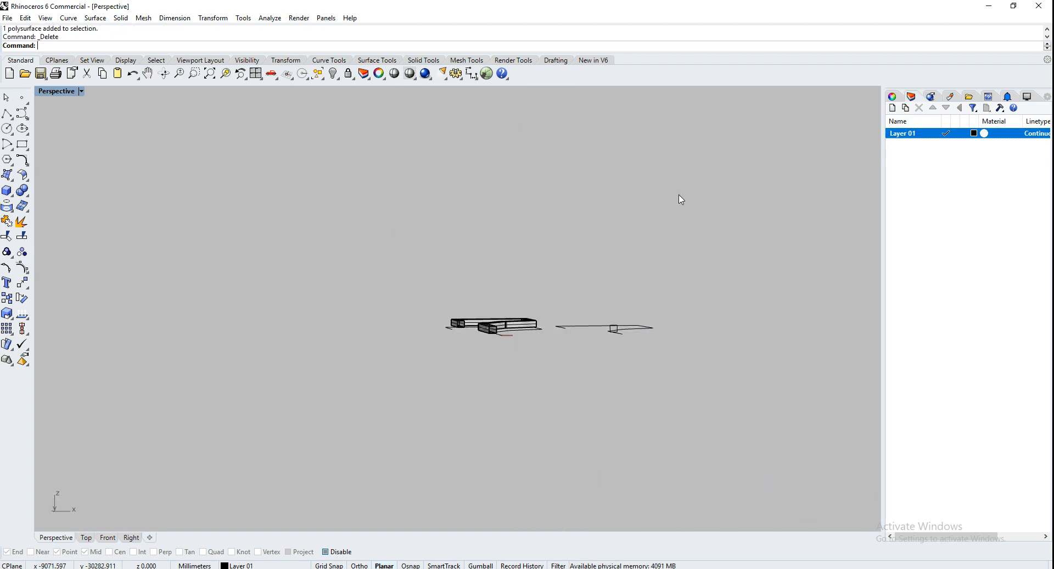
Step: Delete all remaining rails, rectangles and the swept tube to empty the model
right_drag(679, 197, 554, 299)
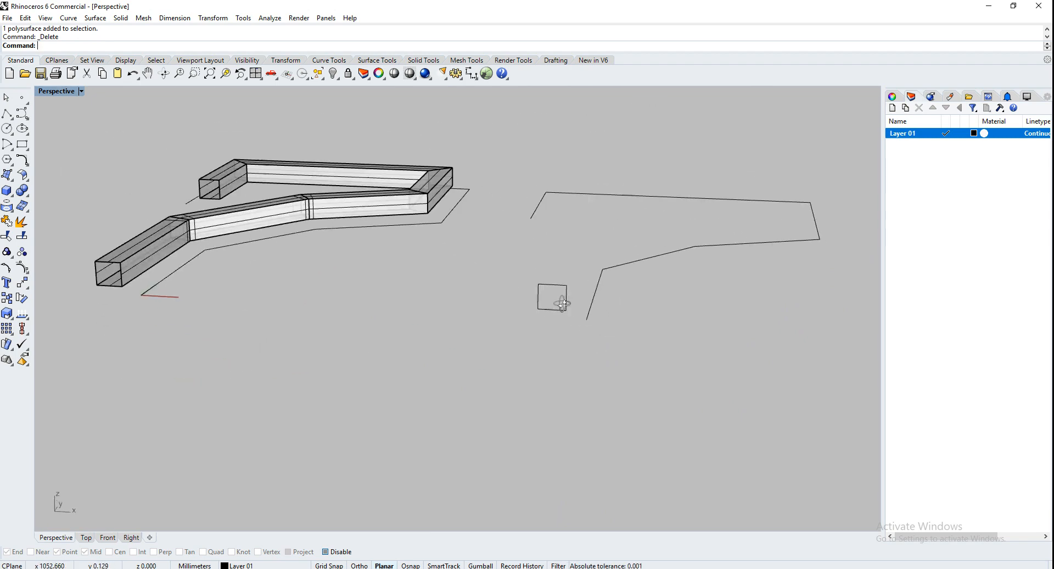
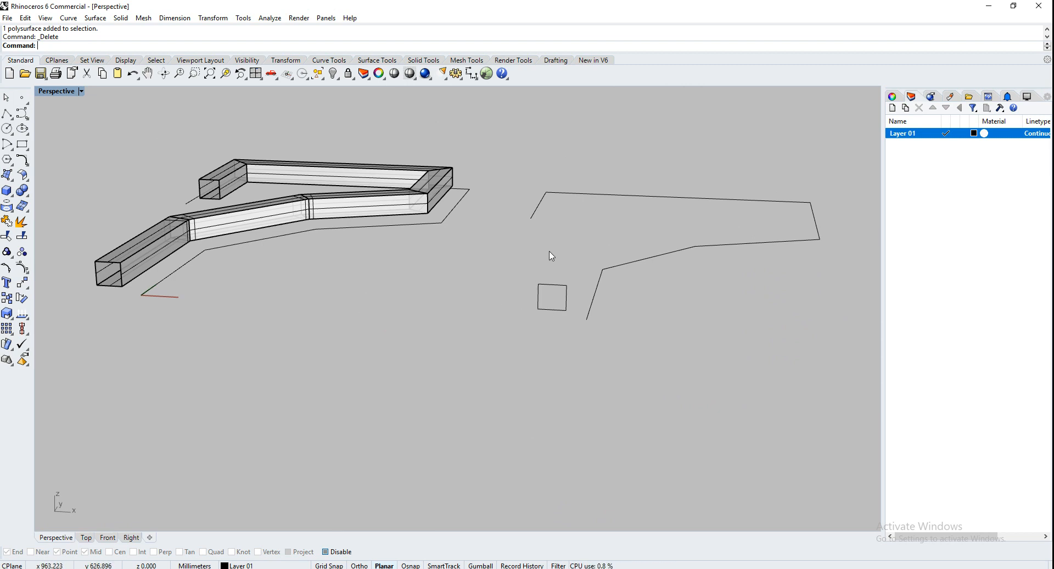
scroll(566, 320, down, 5)
drag(717, 379, 293, 171)
key(Delete)
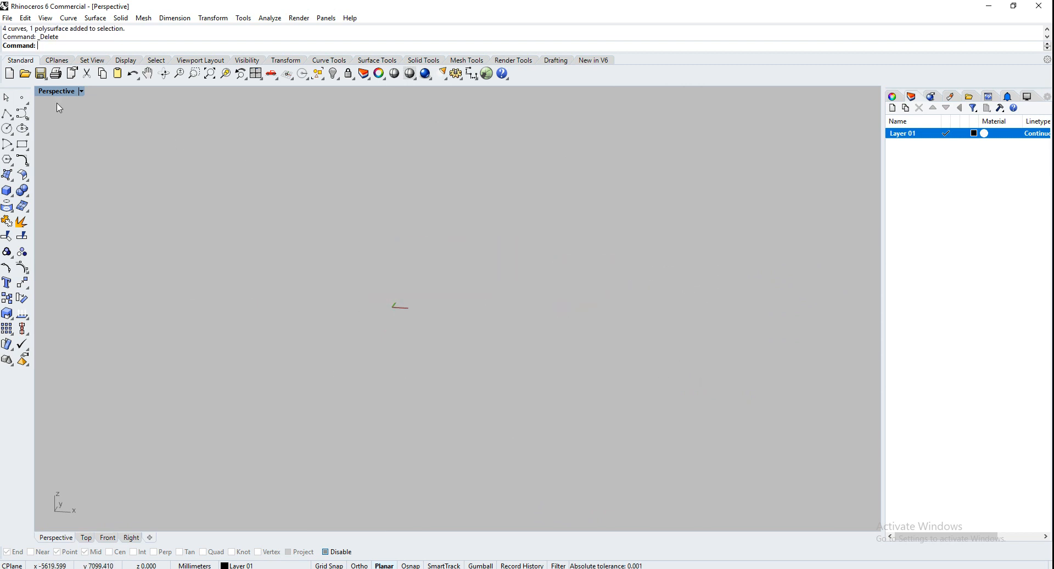
Step: Draw a straight 50 mm polyline in the Front view from the origin toward negative X
click(110, 540)
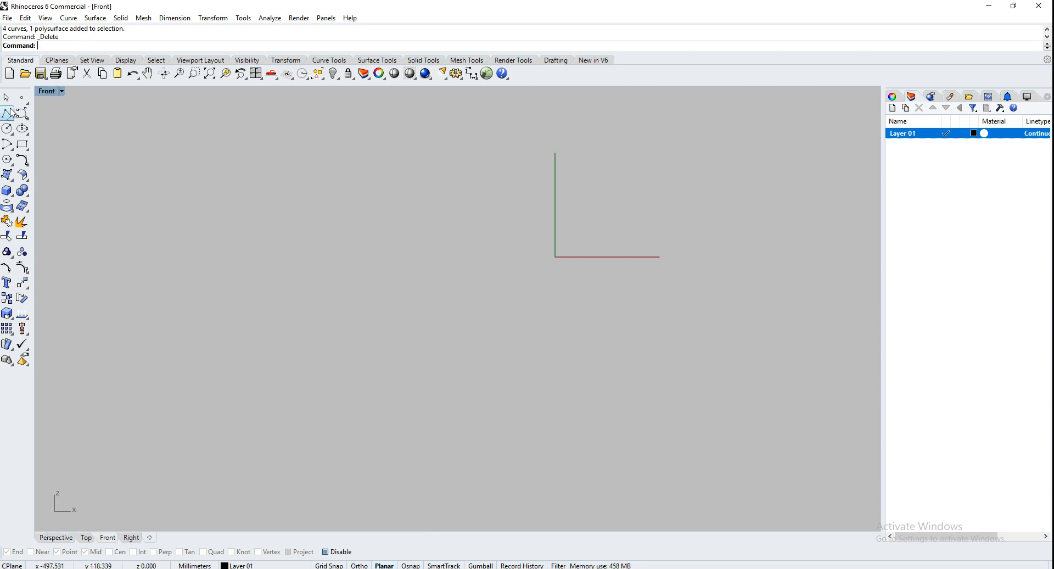
click(6, 115)
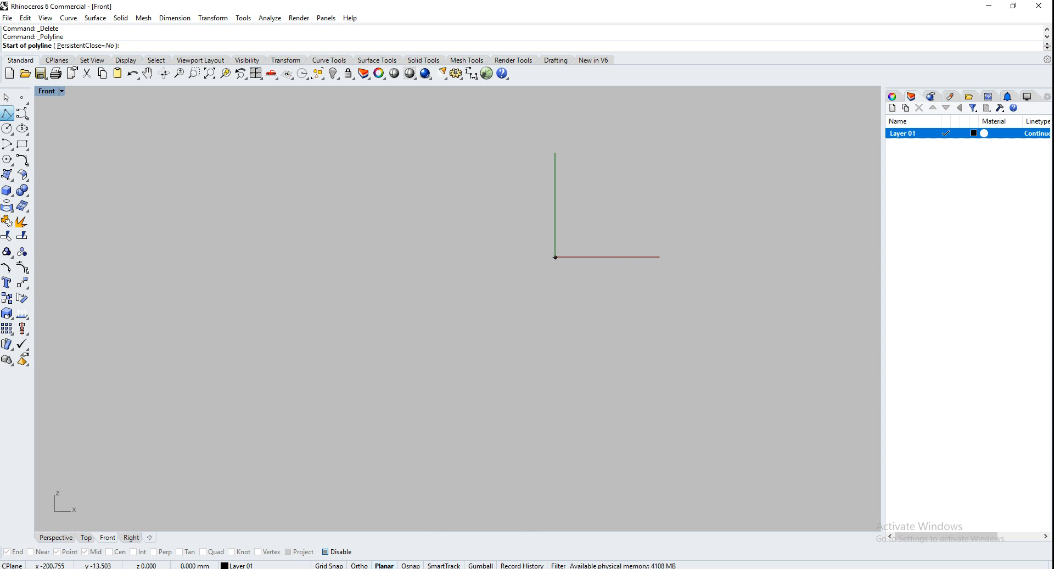
text(0)
key(Return)
text(50)
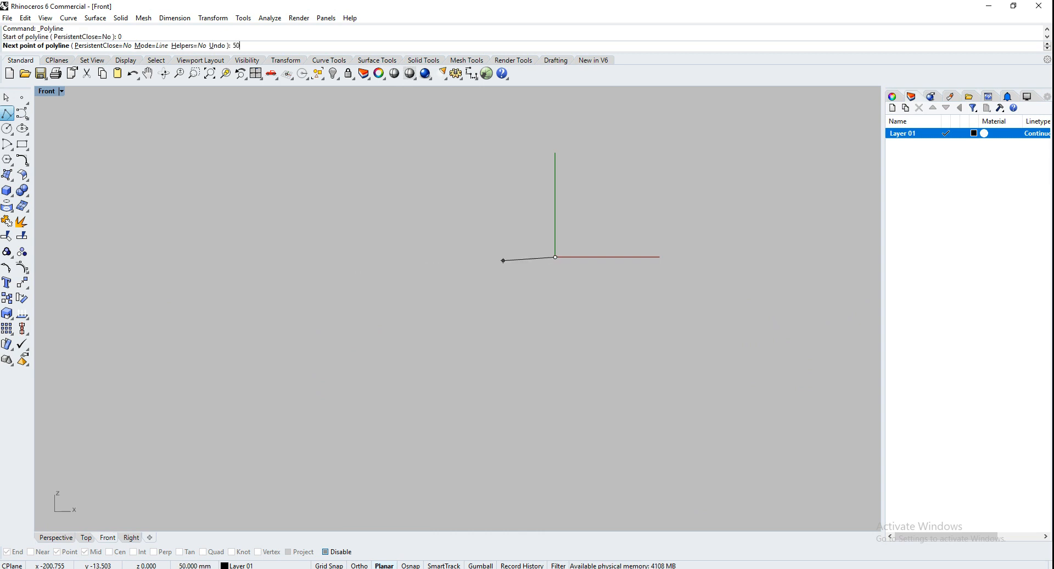
key(Return)
click(344, 272)
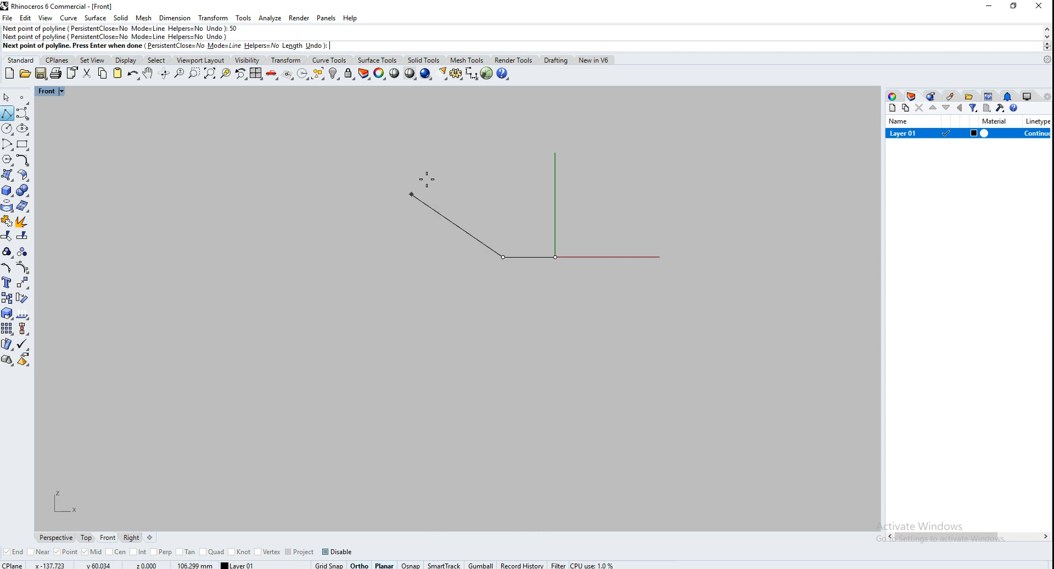
right_drag(426, 179, 149, 280)
key(Return)
Step: With object snaps enabled, draw a degree-3 curve rising vertically from the line's outer end, arching about 105 mm high and ending at the origin
click(22, 113)
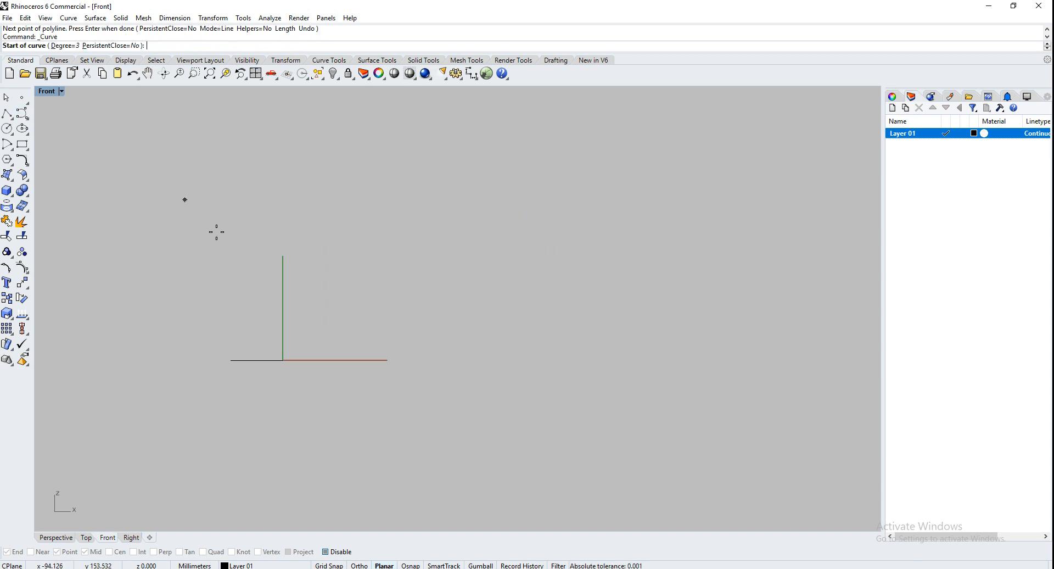
click(325, 551)
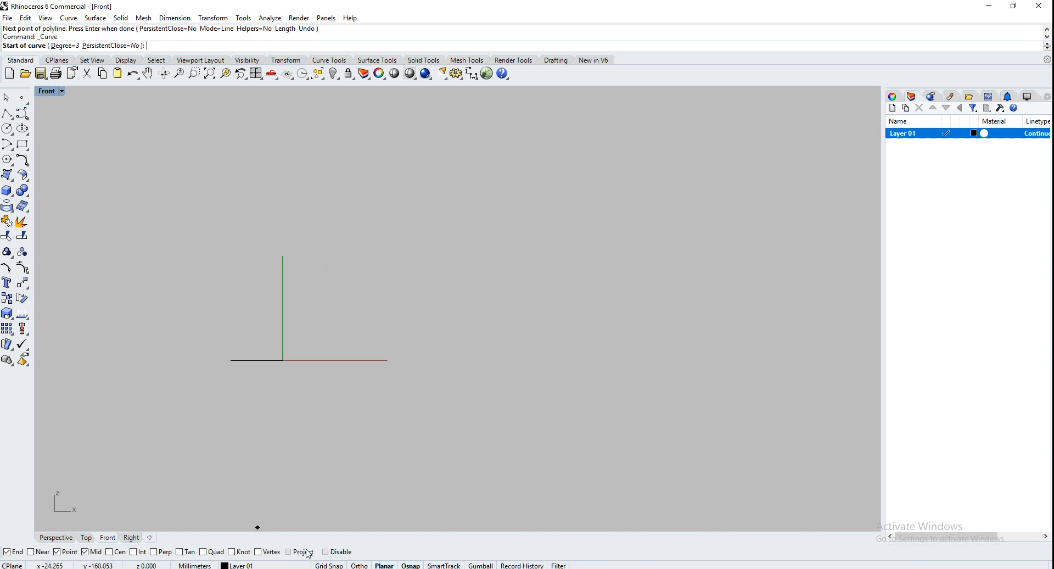
shift+click(229, 360)
shift+click(225, 326)
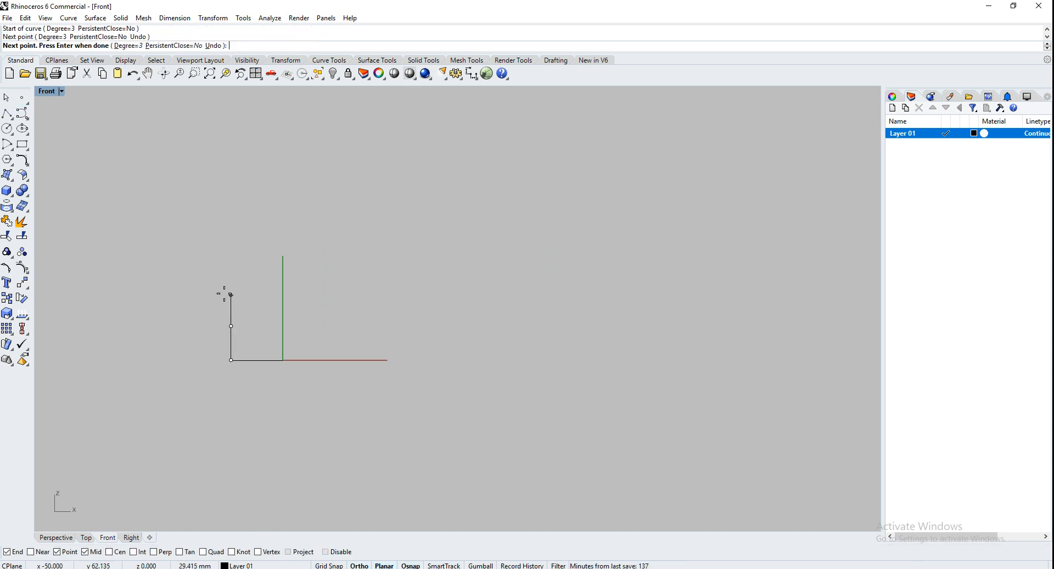
shift+click(227, 291)
shift+click(232, 262)
click(245, 247)
click(269, 252)
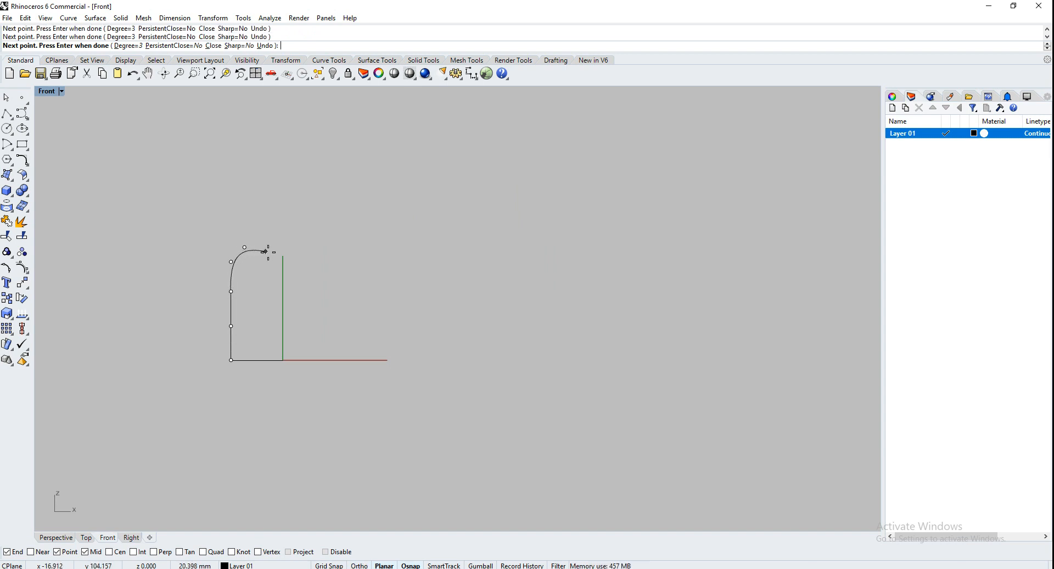
click(287, 308)
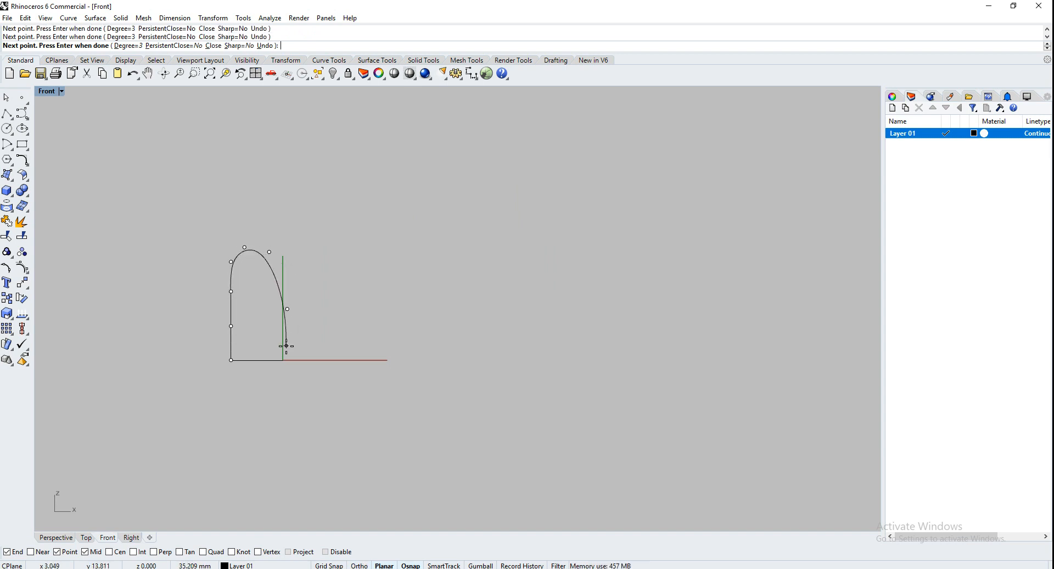
click(283, 359)
key(Return)
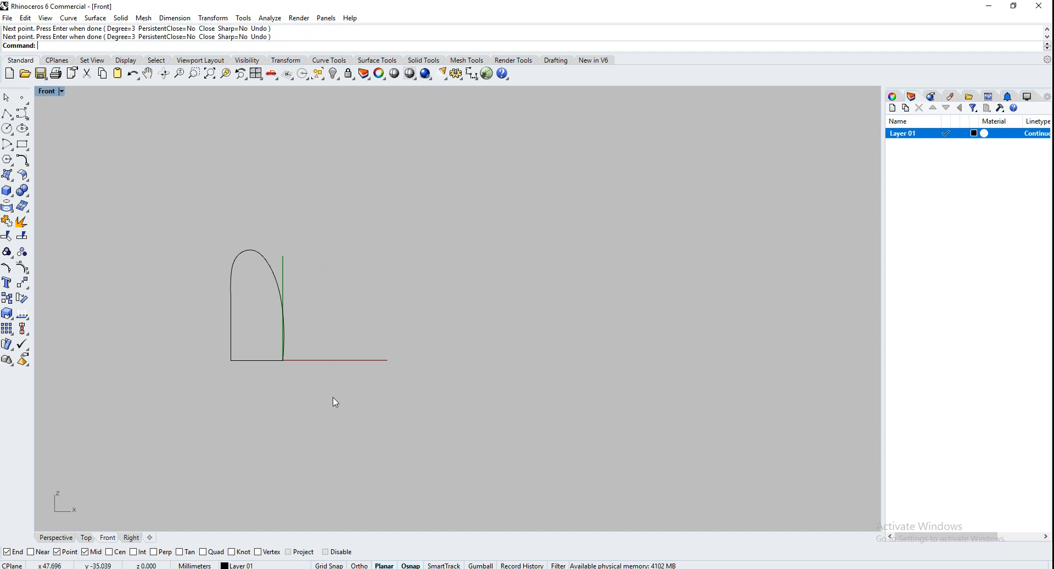
Step: Join the 50 mm line and the arched curve into one closed profile
drag(333, 397, 203, 316)
text(Join)
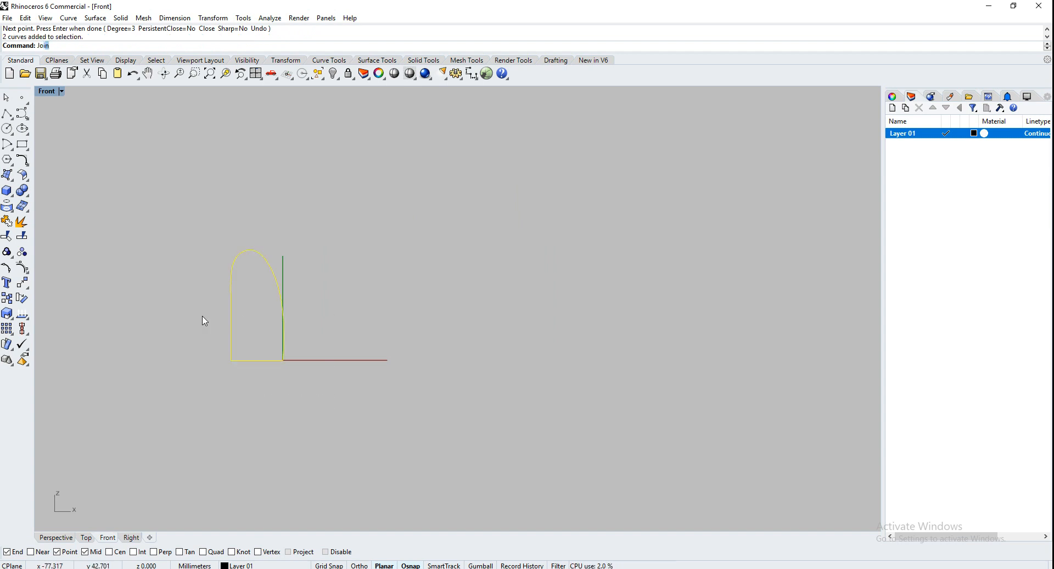
key(Return)
click(172, 321)
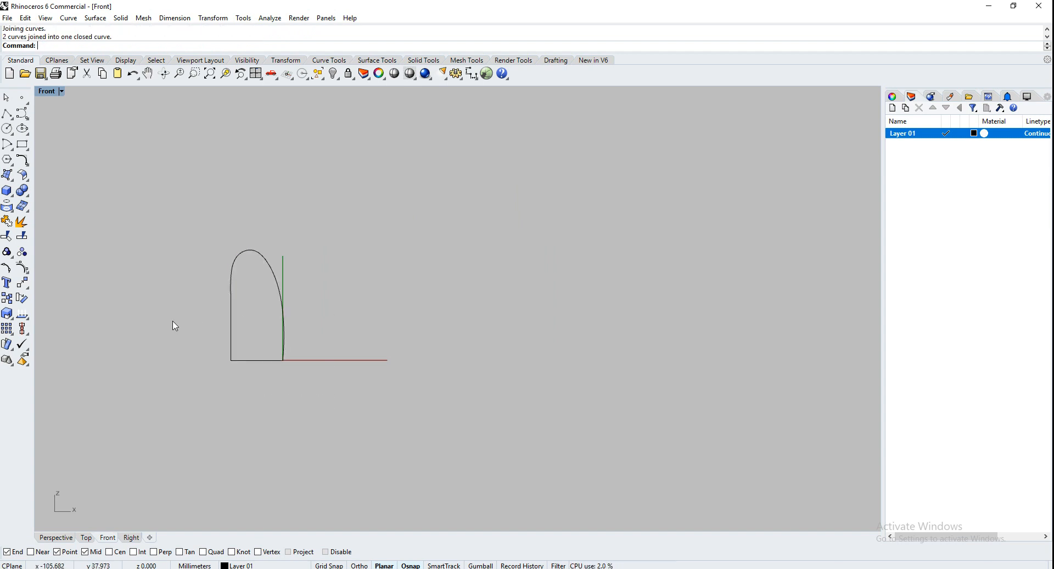
Step: Draw a degree-3 arched rail curve in the Top view, starting at the origin and spanning about 870 mm toward negative X
click(67, 539)
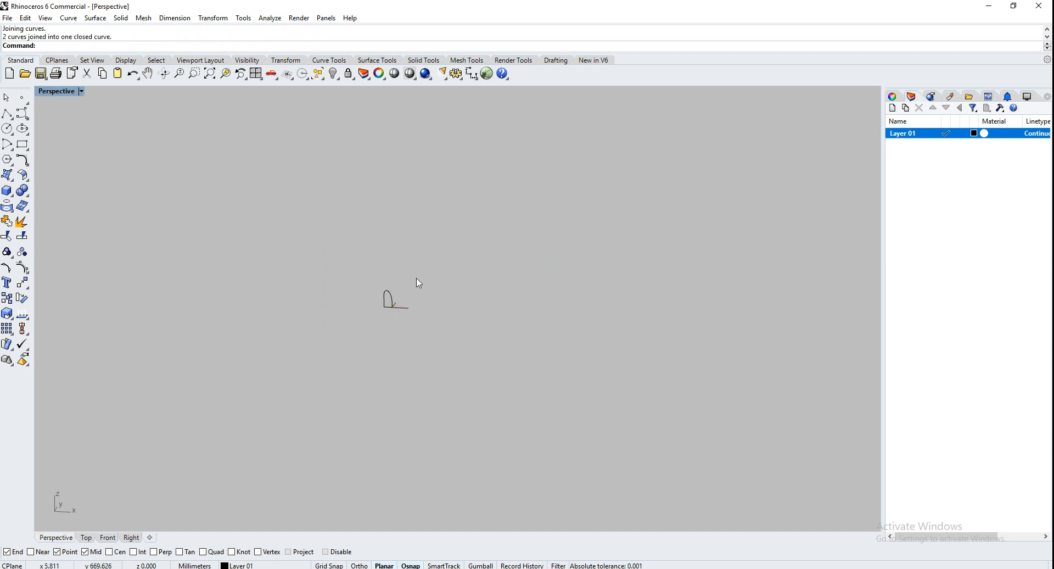
right_drag(418, 283, 371, 322)
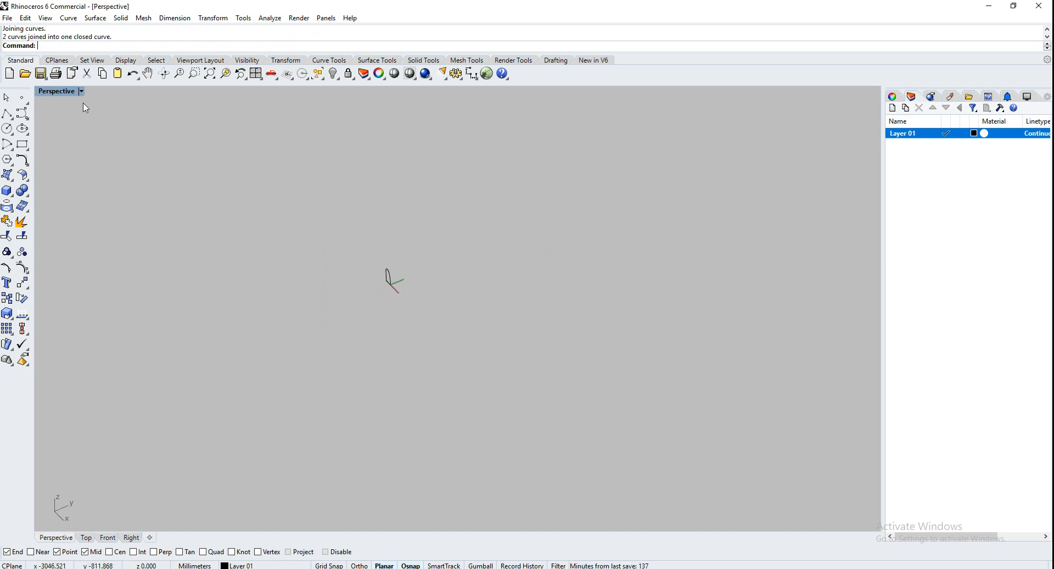
click(85, 538)
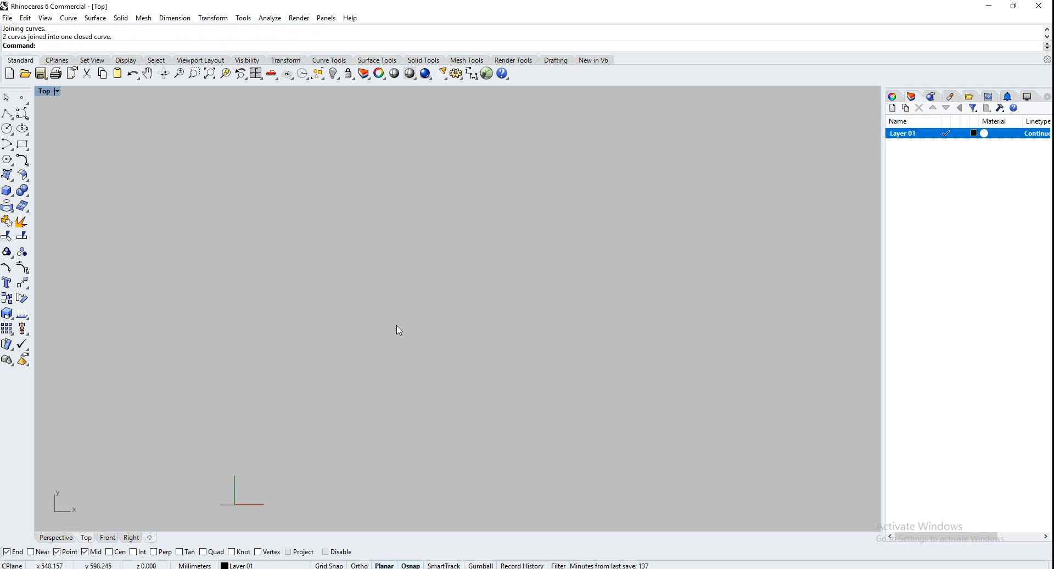
right_drag(399, 330, 412, 292)
right_drag(195, 364, 369, 326)
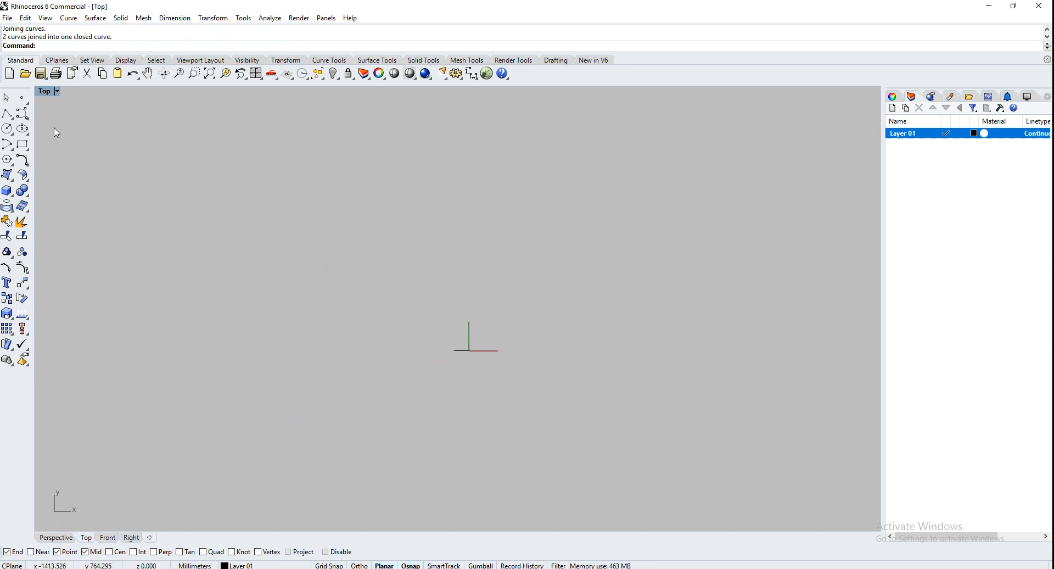
click(6, 146)
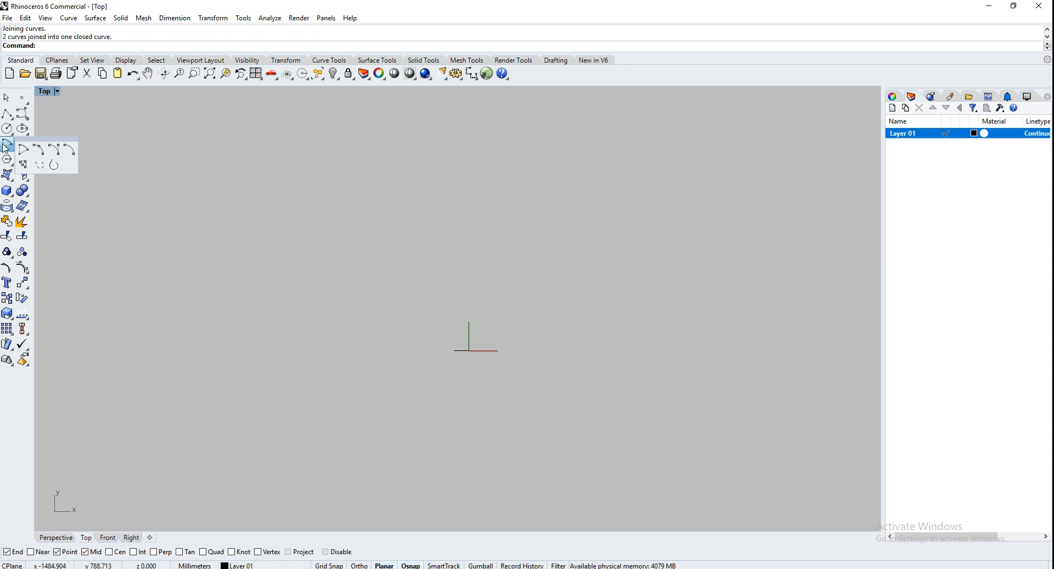
click(19, 117)
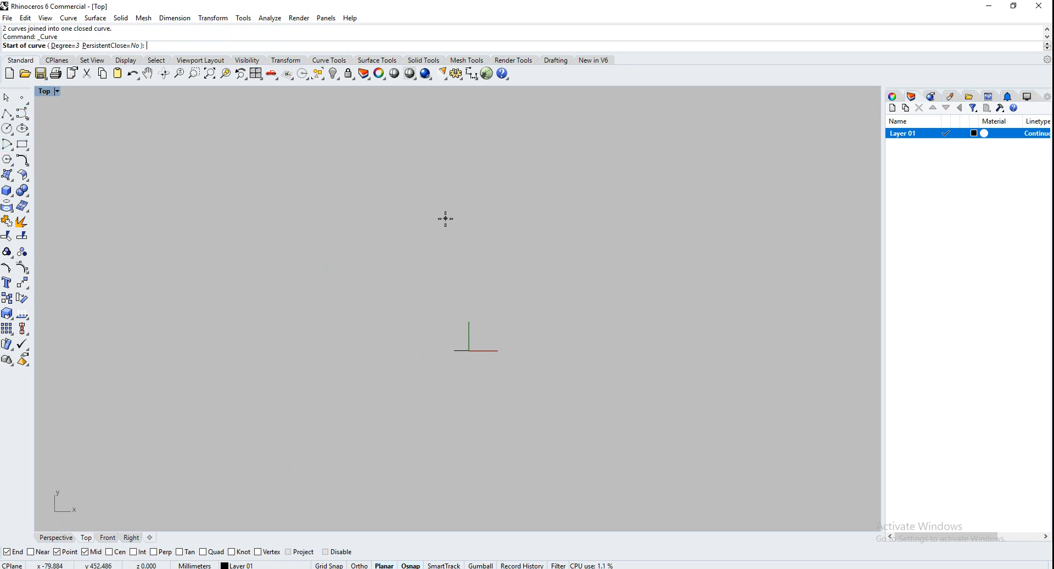
text(0)
key(Return)
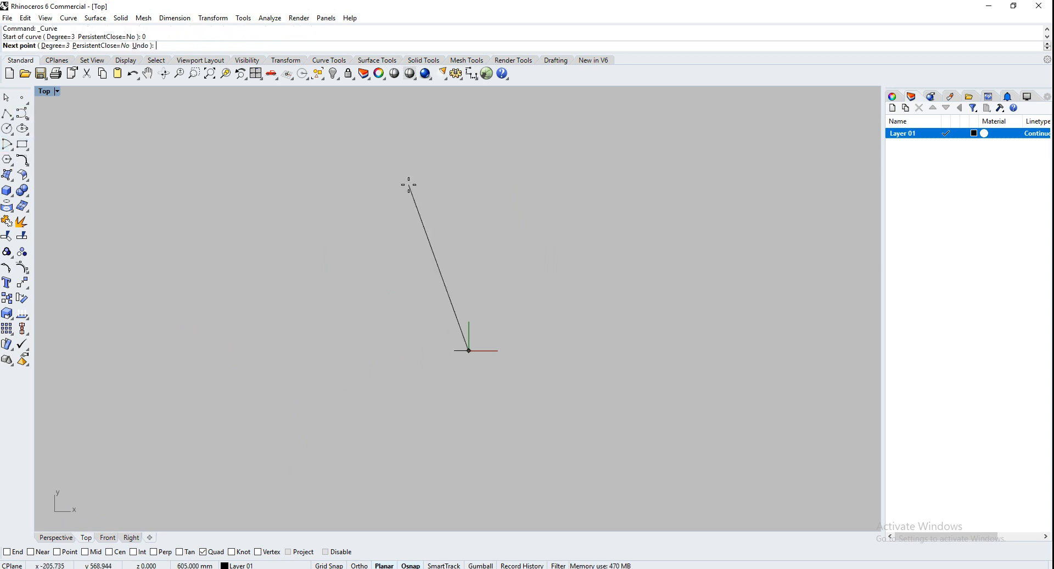
click(462, 303)
click(424, 270)
click(367, 252)
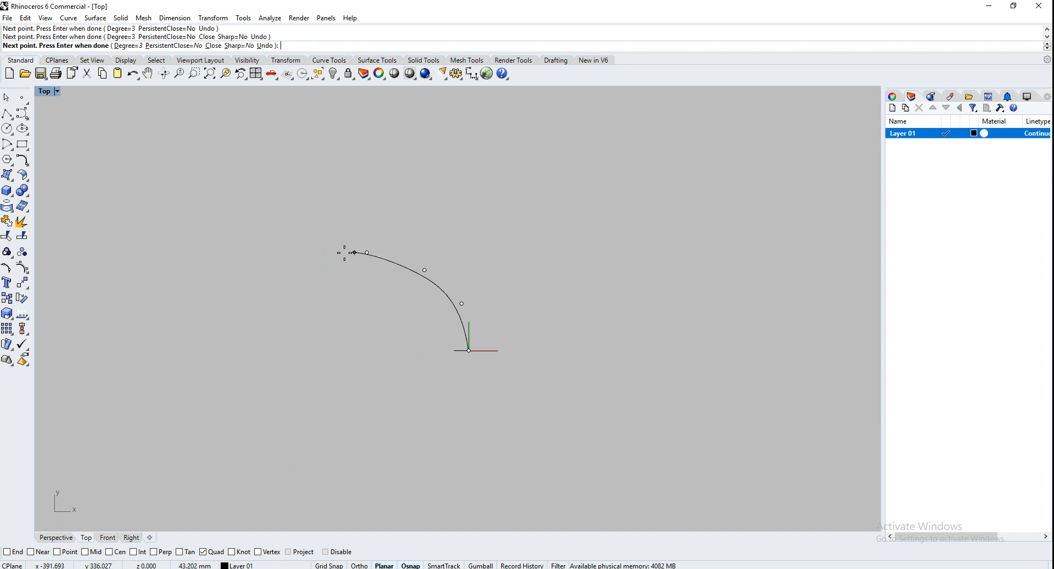
click(290, 254)
click(241, 281)
click(219, 322)
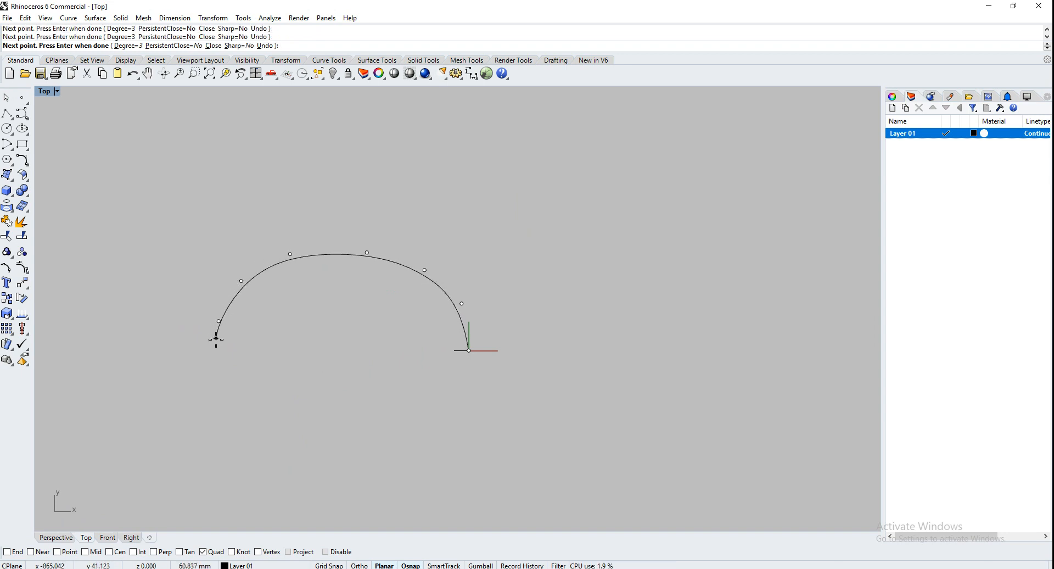
click(214, 346)
key(Return)
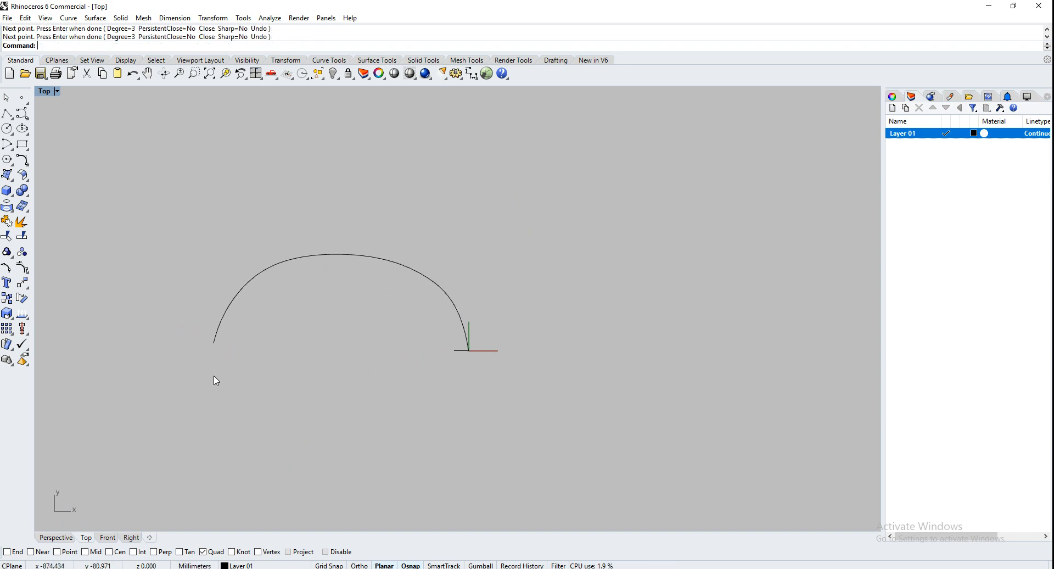
Step: Offset the arched rail curve 50 mm toward its inner side
click(52, 537)
right_drag(251, 315, 337, 302)
scroll(337, 302, up, 5)
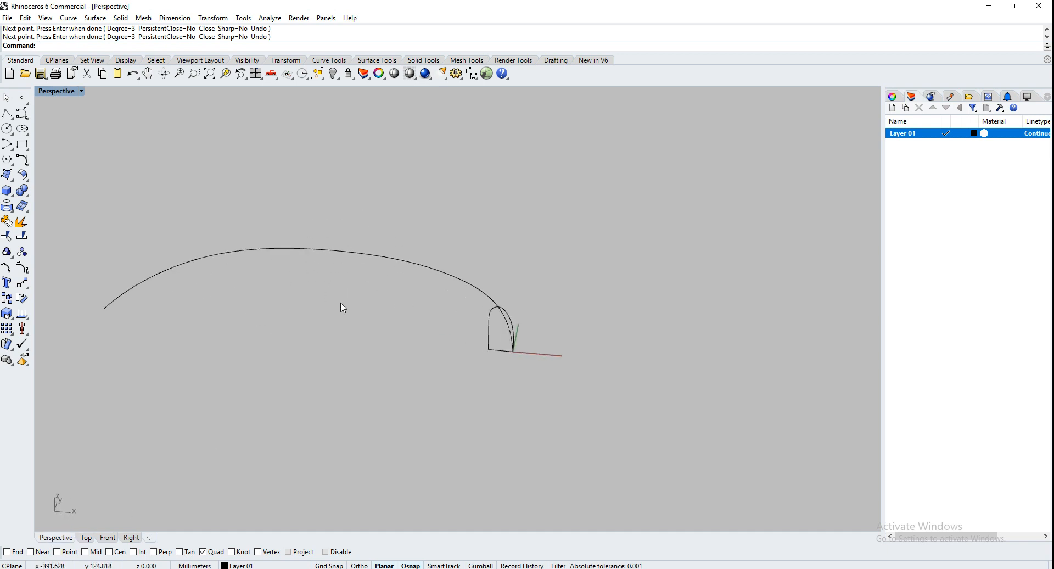
click(450, 276)
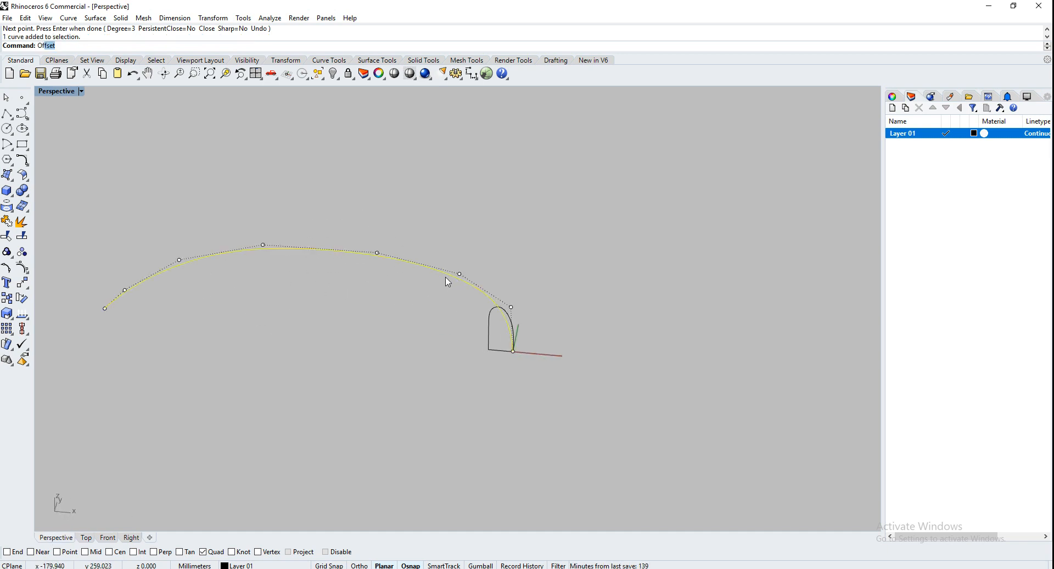
text(Off)
key(Return)
text(50)
key(Return)
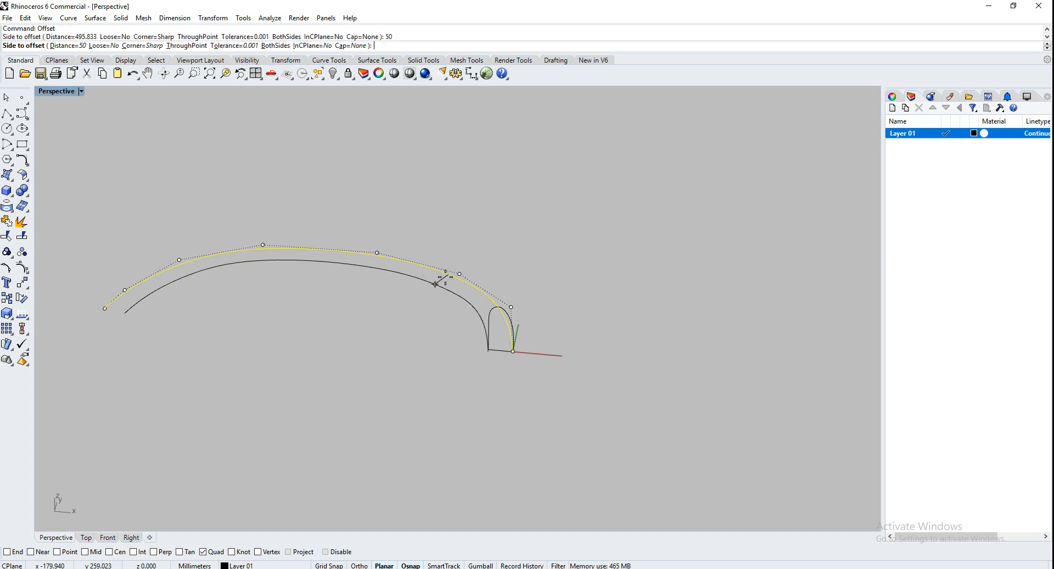
click(408, 321)
Step: With end-point snapping enabled, rotate a copy of the closed profile about 166 degrees around the origin and delete the original
right_drag(351, 338, 586, 377)
scroll(571, 342, up, 7)
scroll(444, 325, down, 3)
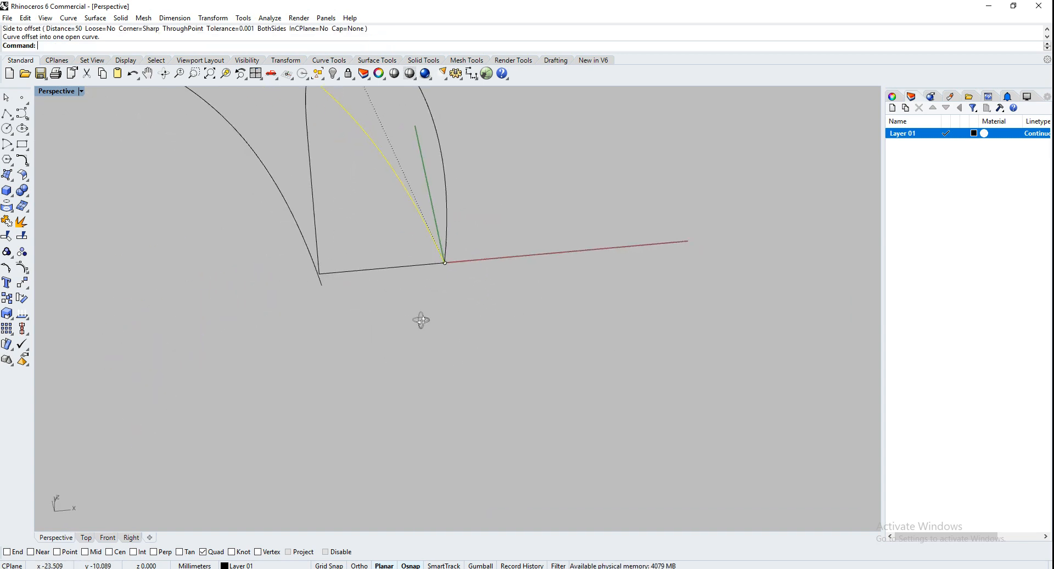
click(412, 306)
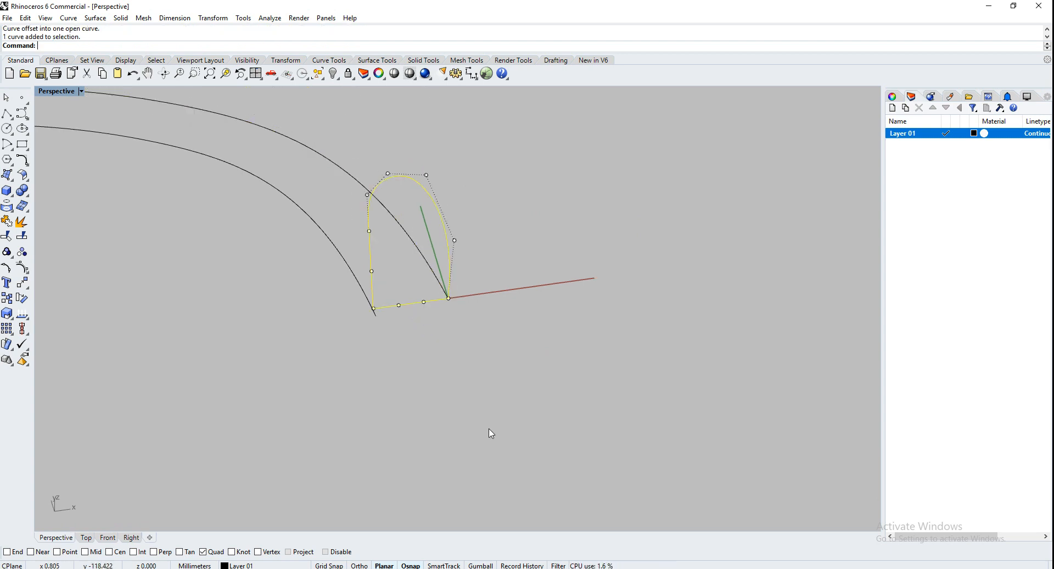
text(rotate)
key(Return)
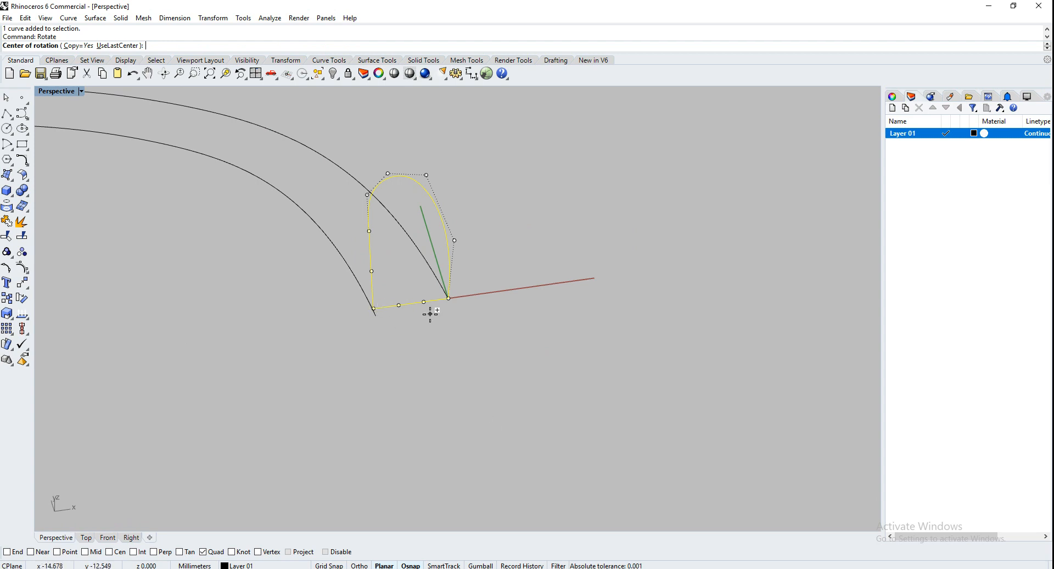
click(7, 551)
click(449, 298)
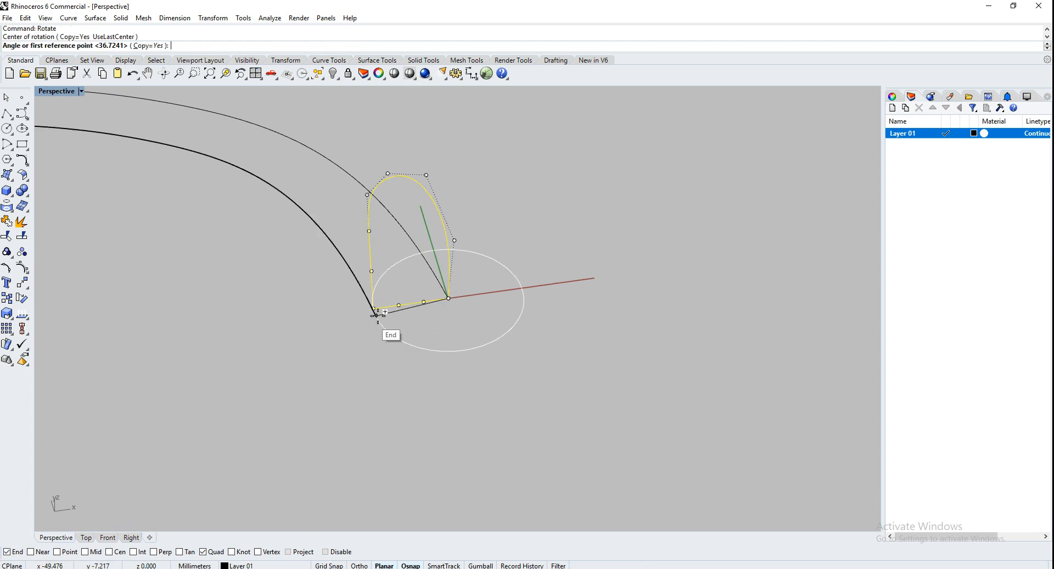
click(340, 321)
click(615, 289)
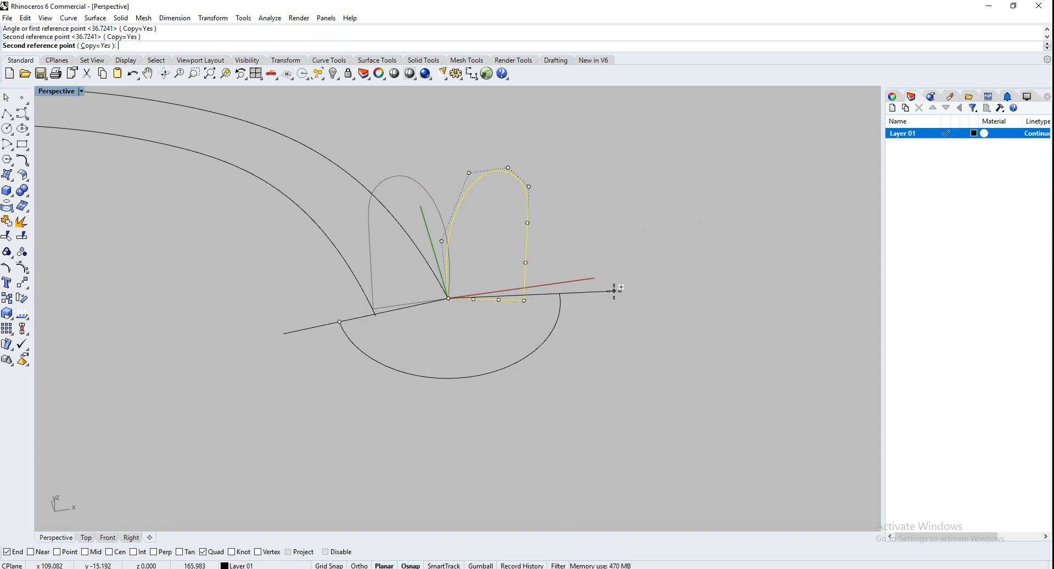
key(Return)
key(Delete)
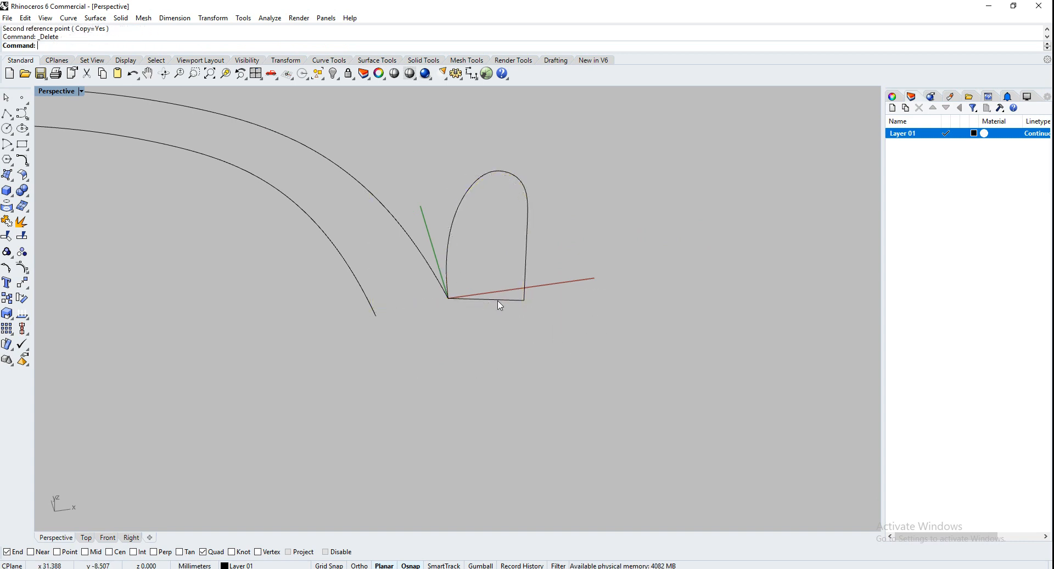
Step: Move the rotated profile so the free corner of its straight base sits on the origin
click(499, 301)
text(move)
key(Return)
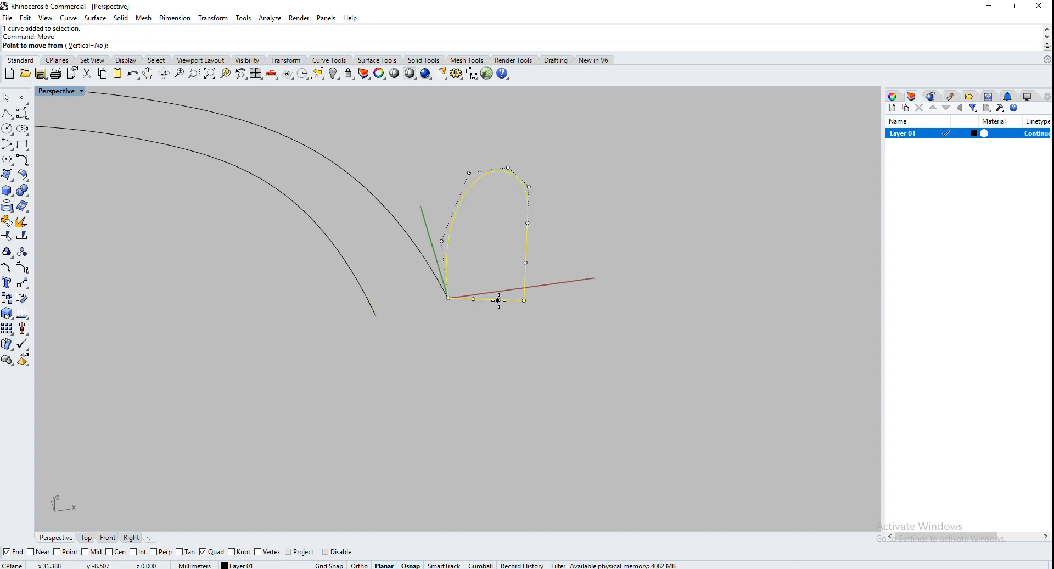
click(524, 300)
click(448, 299)
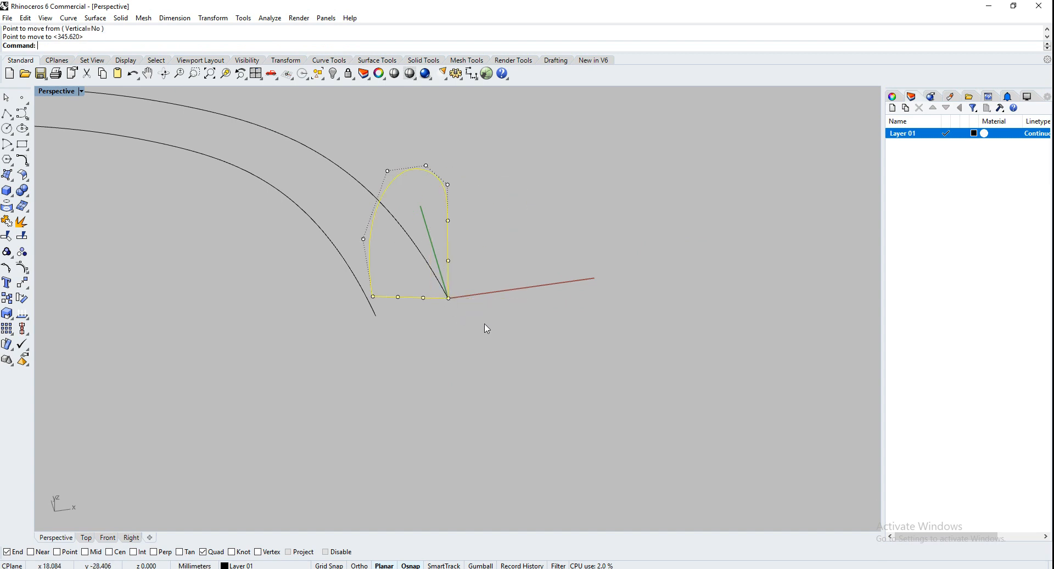
Step: Rotate a copy of the profile around the origin so its base meets the offset curve's end, and delete the unaligned one
text(ro)
key(Return)
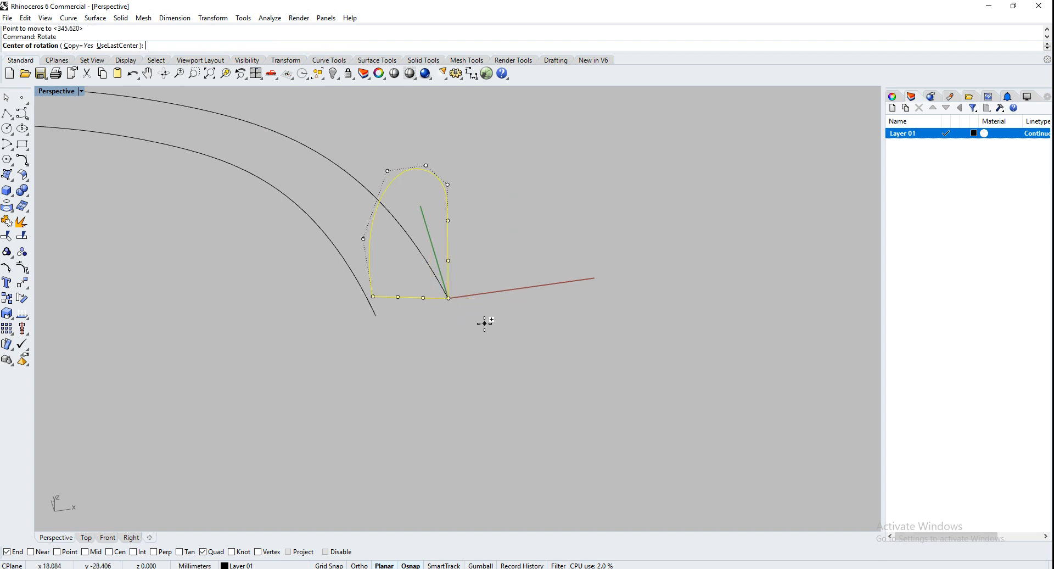
click(448, 298)
click(373, 297)
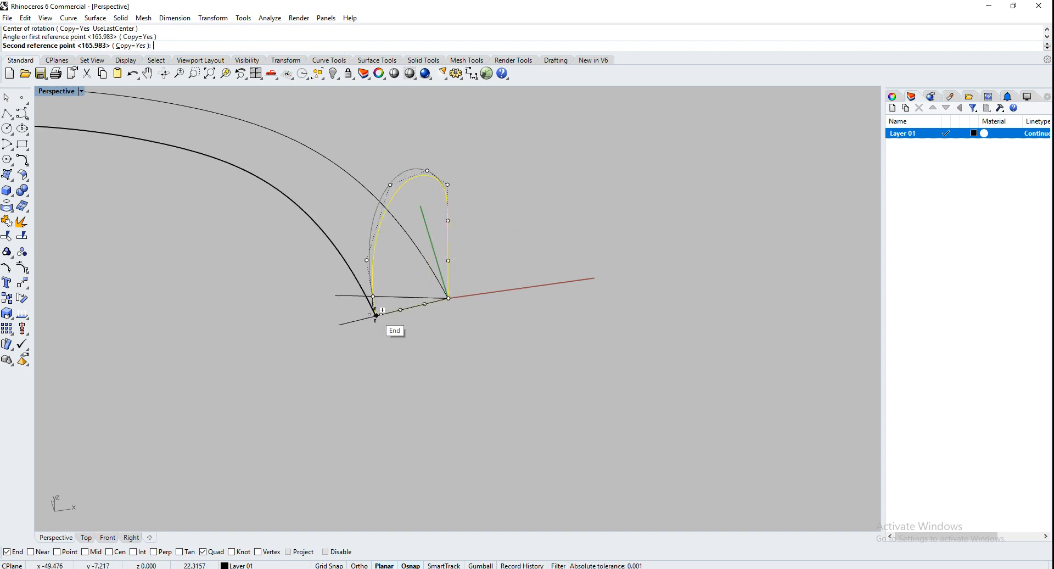
click(469, 379)
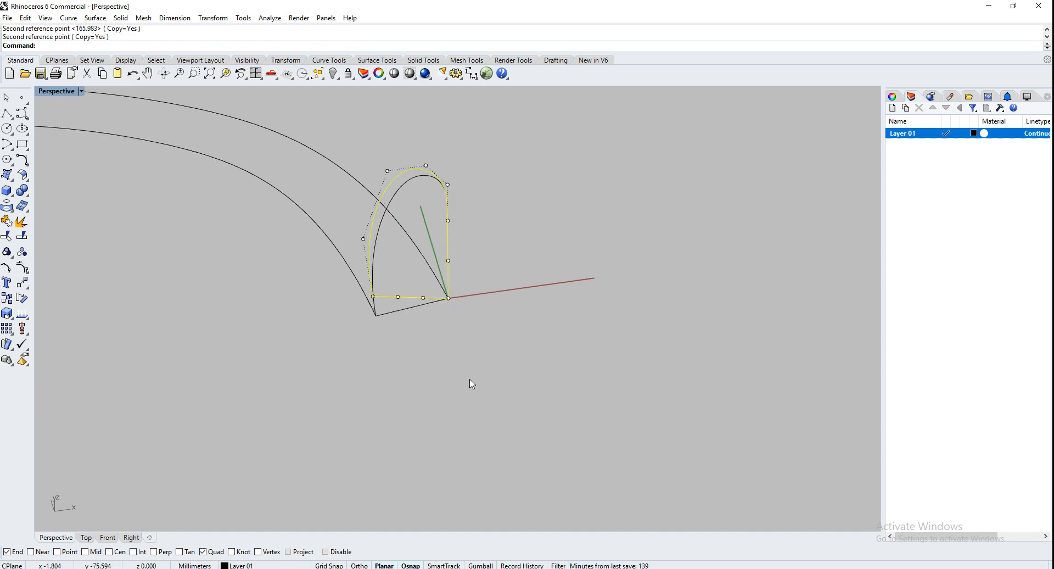
key(Delete)
Step: Examine how the profile's base lines up with the ends of the rail and its offset curve
right_drag(425, 372, 437, 256)
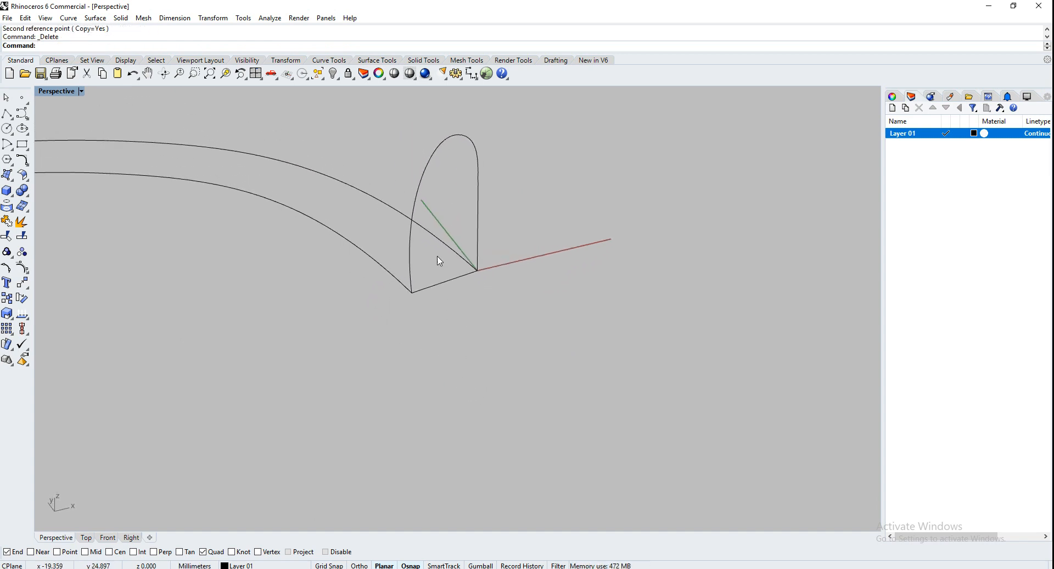
click(454, 247)
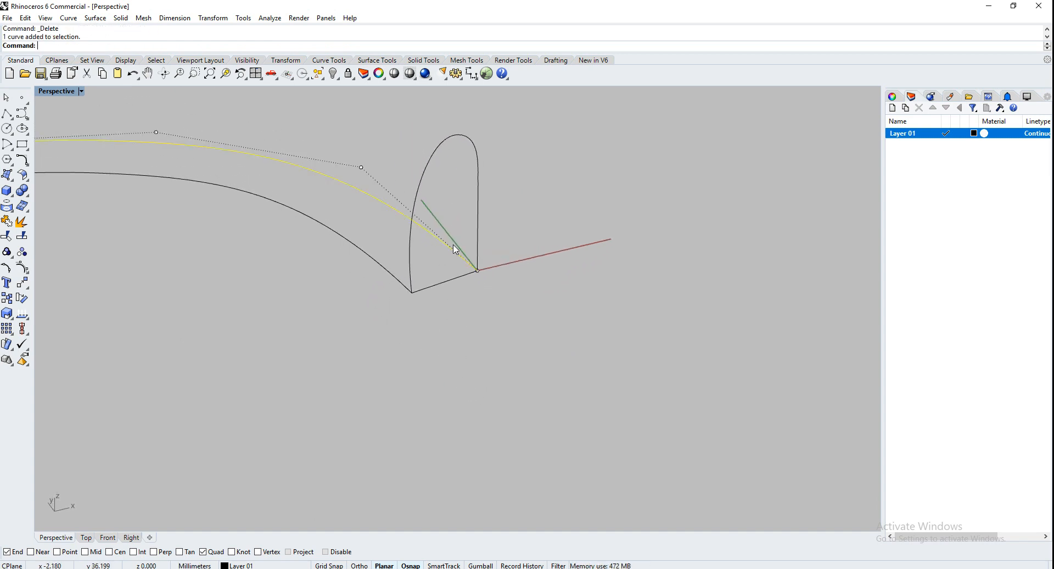
click(390, 275)
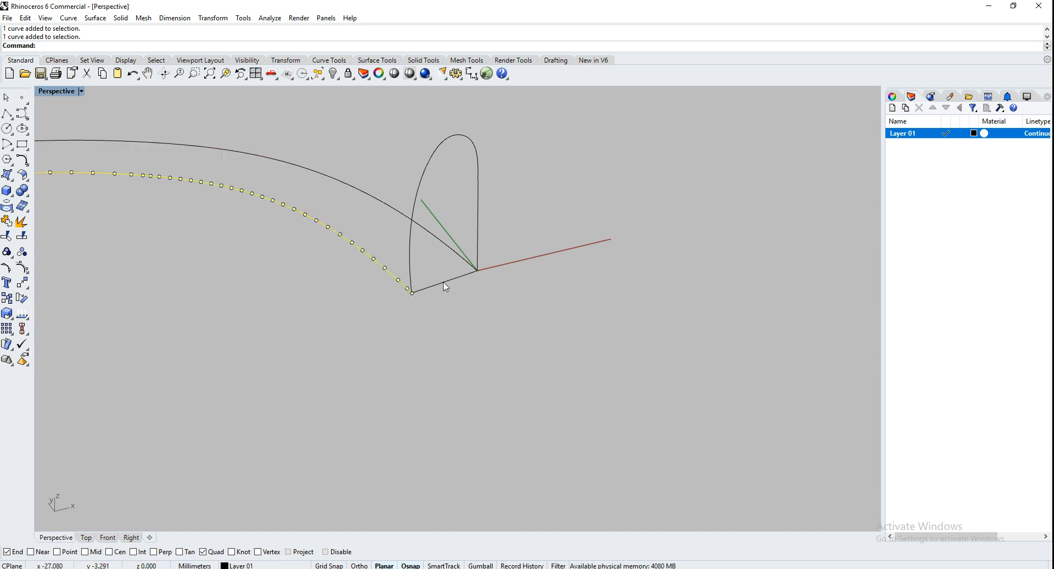
click(479, 244)
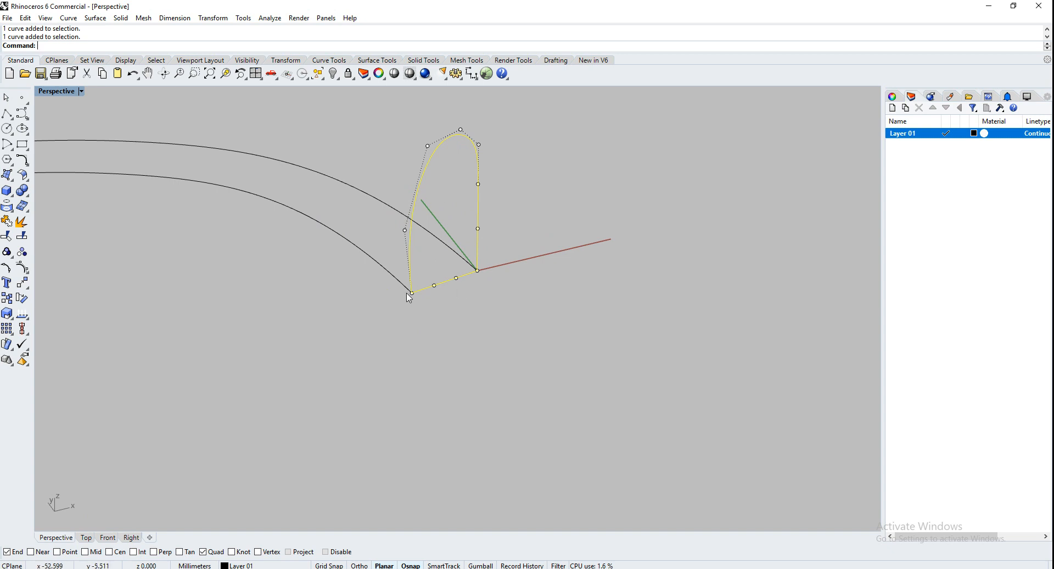
scroll(525, 301, down, 5)
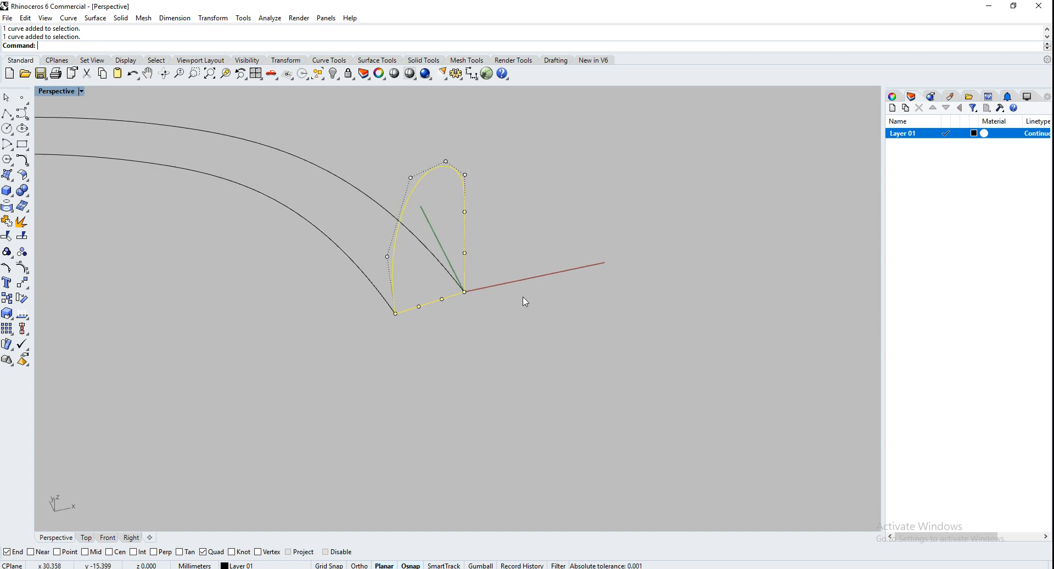
scroll(549, 308, up, 4)
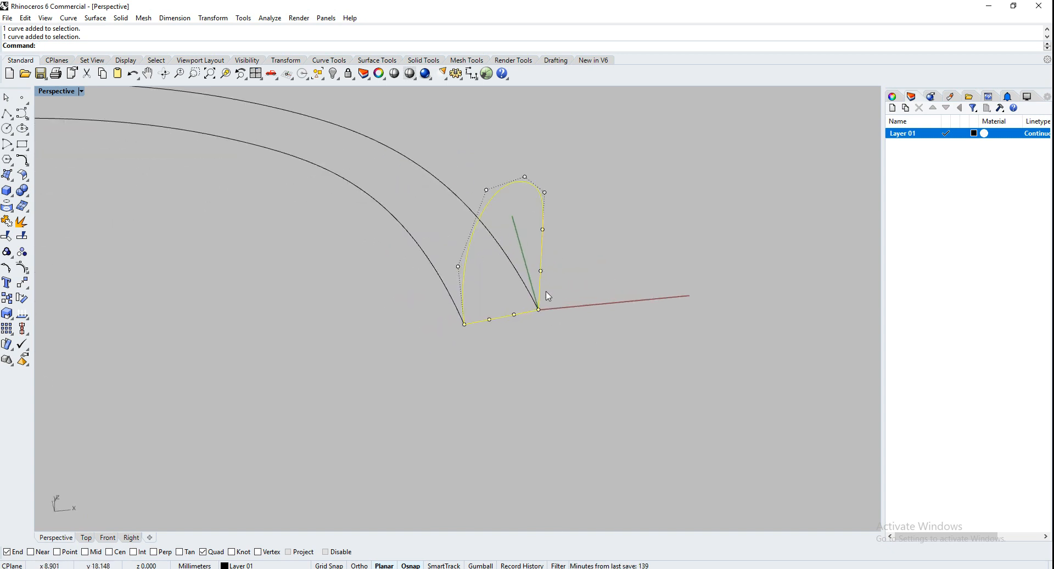
right_drag(468, 322, 604, 222)
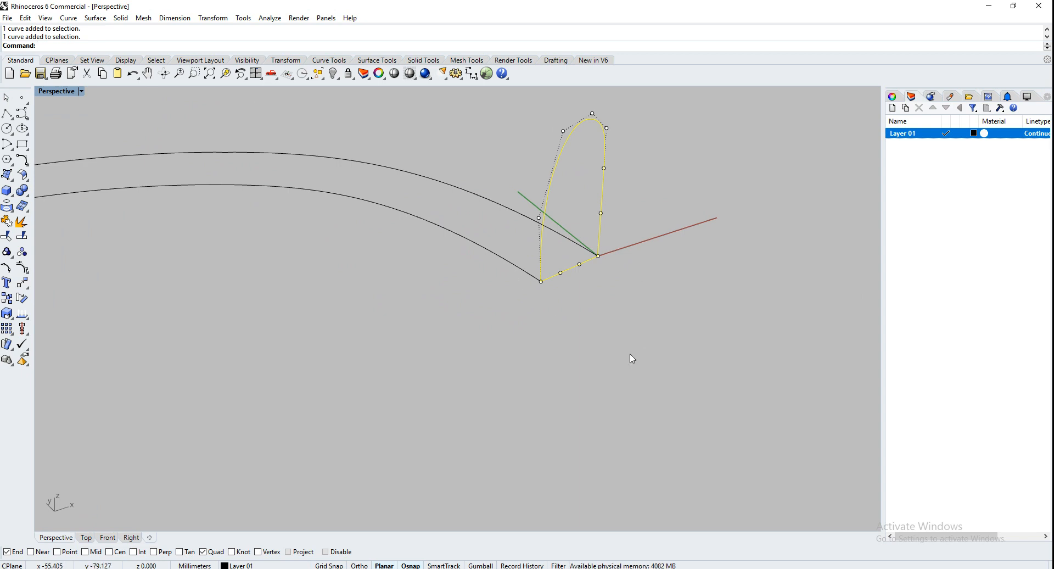
scroll(701, 330, down, 3)
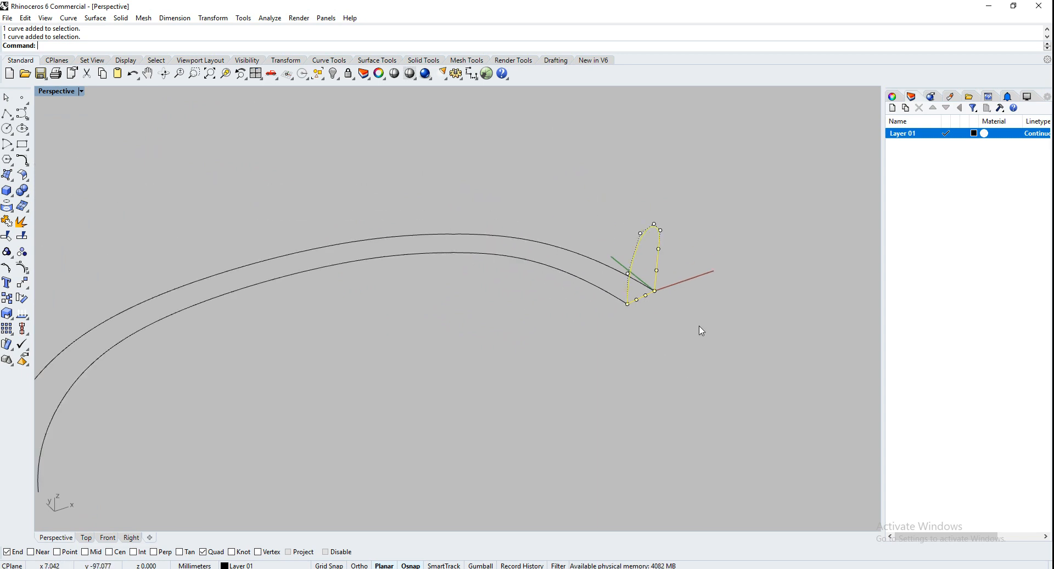
Step: Delete the offset curve, keeping only the arched rail and the closed profile
click(604, 293)
key(Delete)
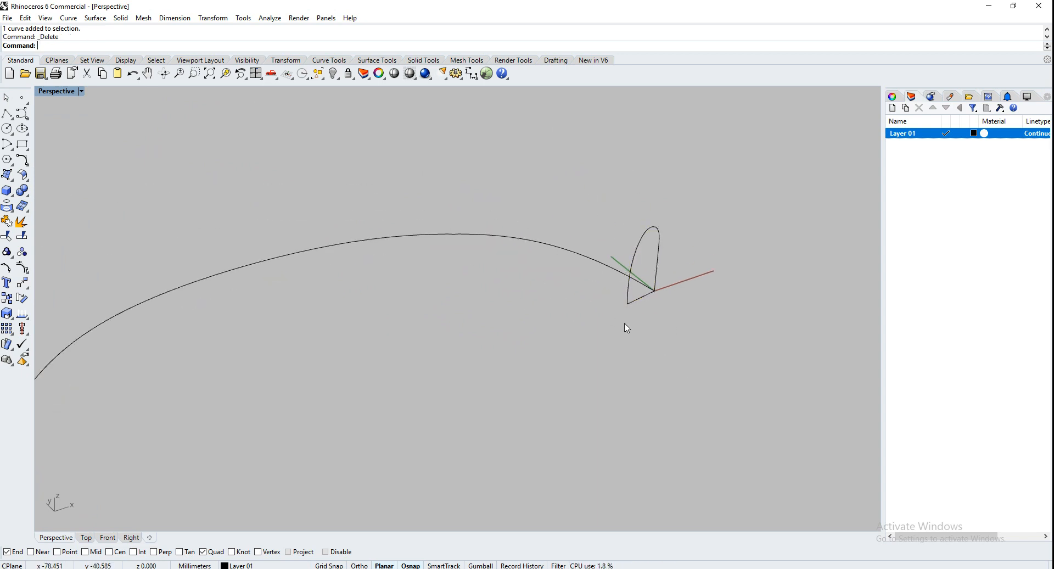
right_drag(688, 352, 608, 326)
scroll(675, 369, down, 6)
right_drag(674, 370, 628, 369)
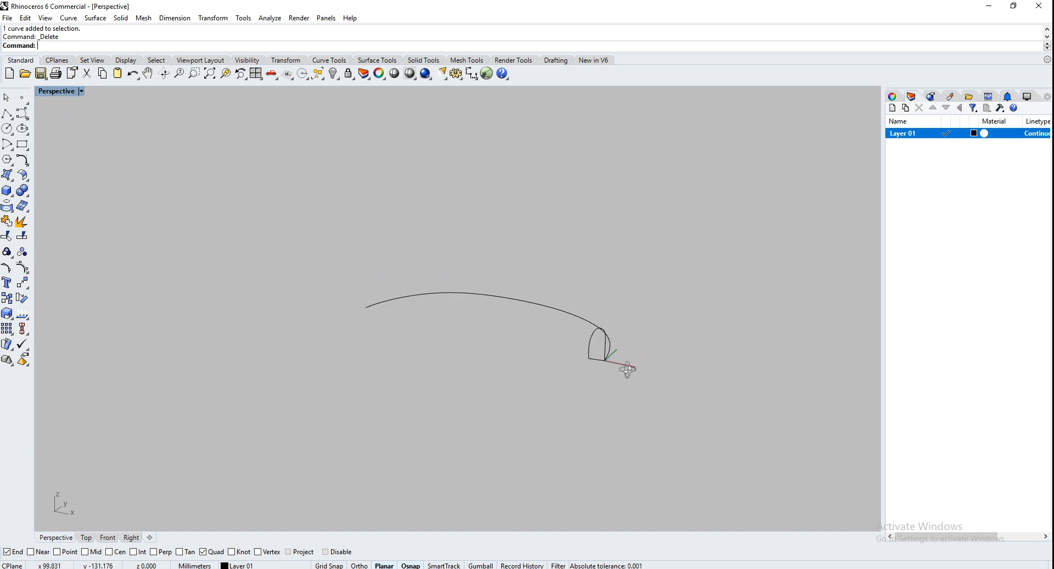
scroll(591, 373, up, 6)
scroll(729, 401, down, 2)
scroll(469, 301, up, 3)
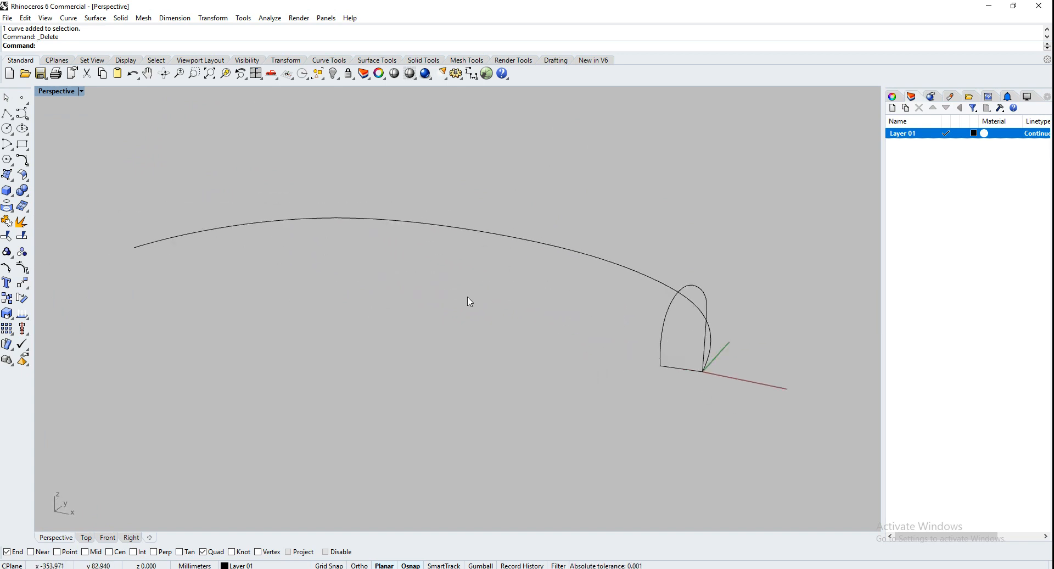
Step: Sweep the closed arched profile along the curved rail with Sweep1 and inspect the resulting form from several views
text(Sweep1)
key(Return)
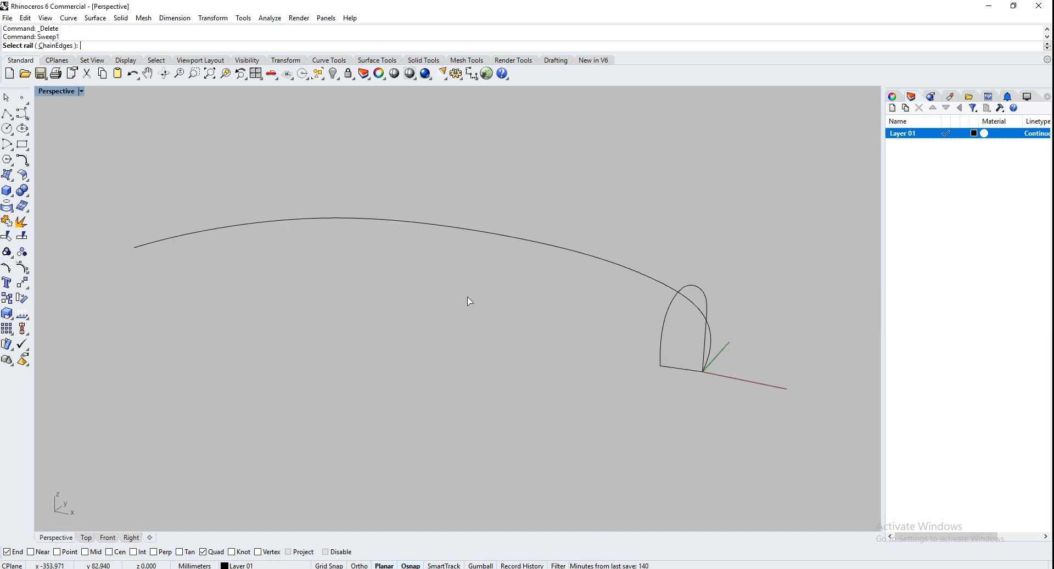
click(716, 347)
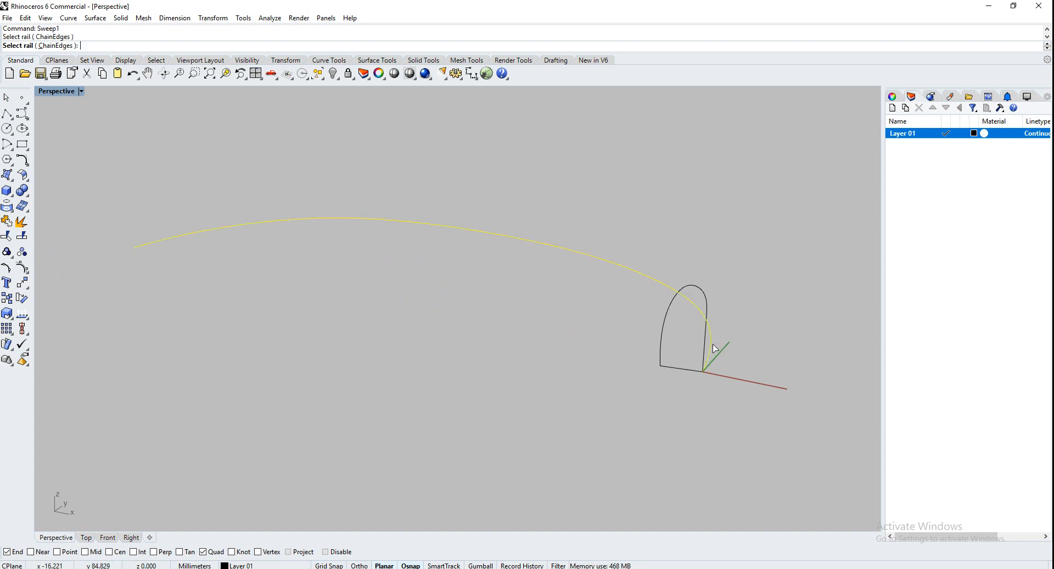
click(707, 313)
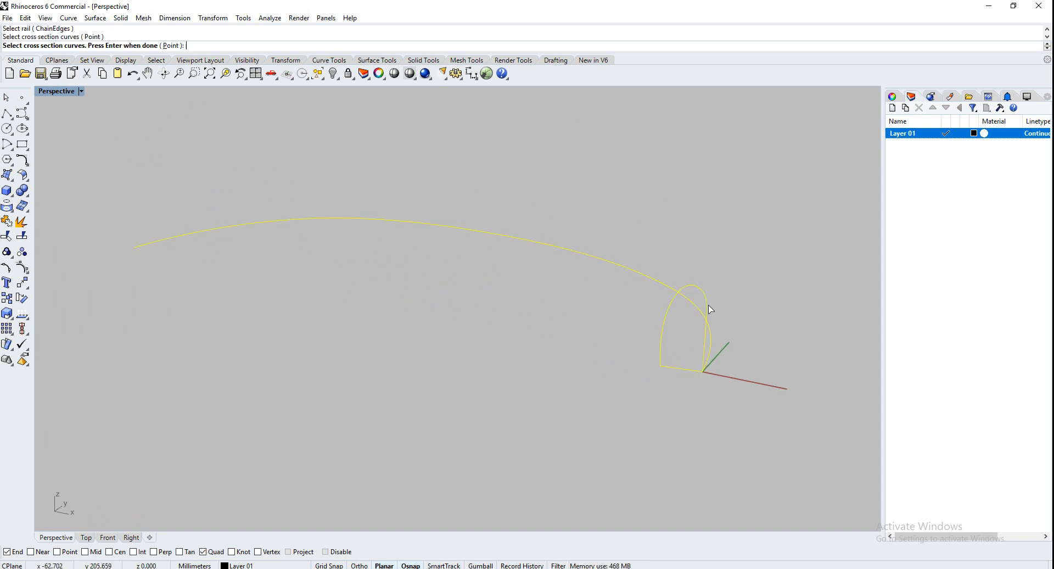
key(Return)
key(Return)
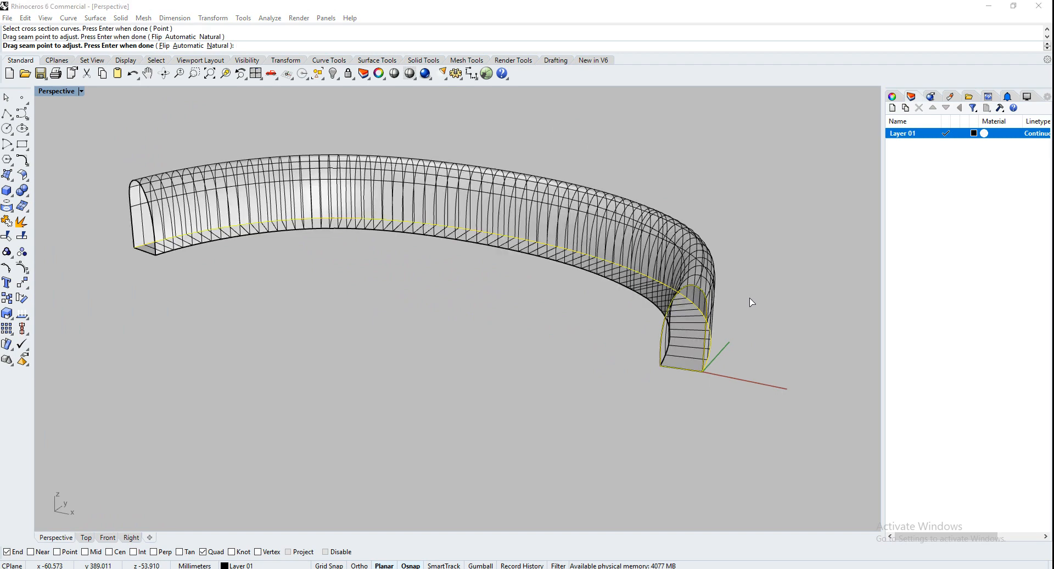
click(529, 393)
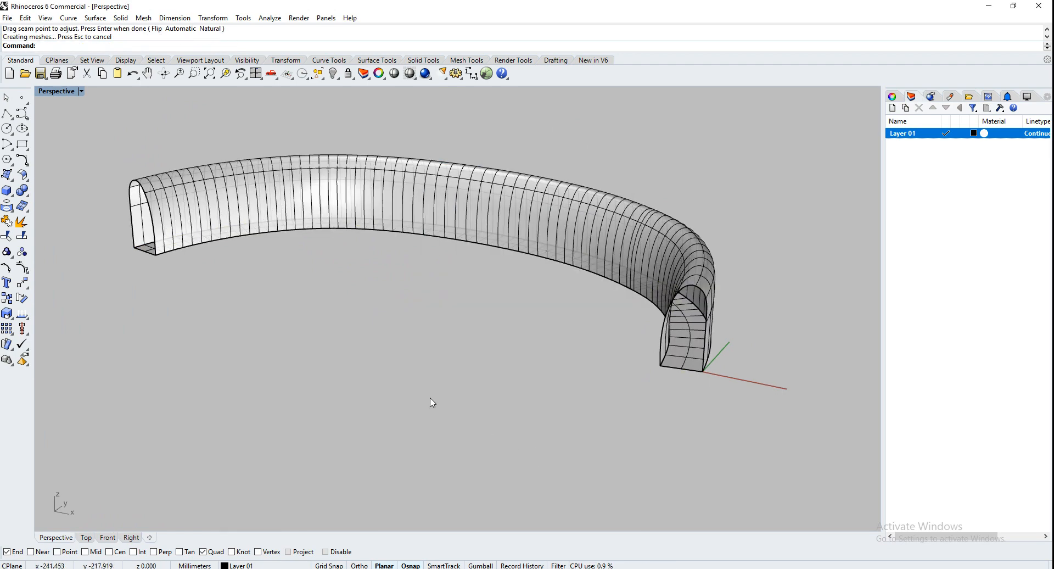
right_drag(430, 402, 521, 405)
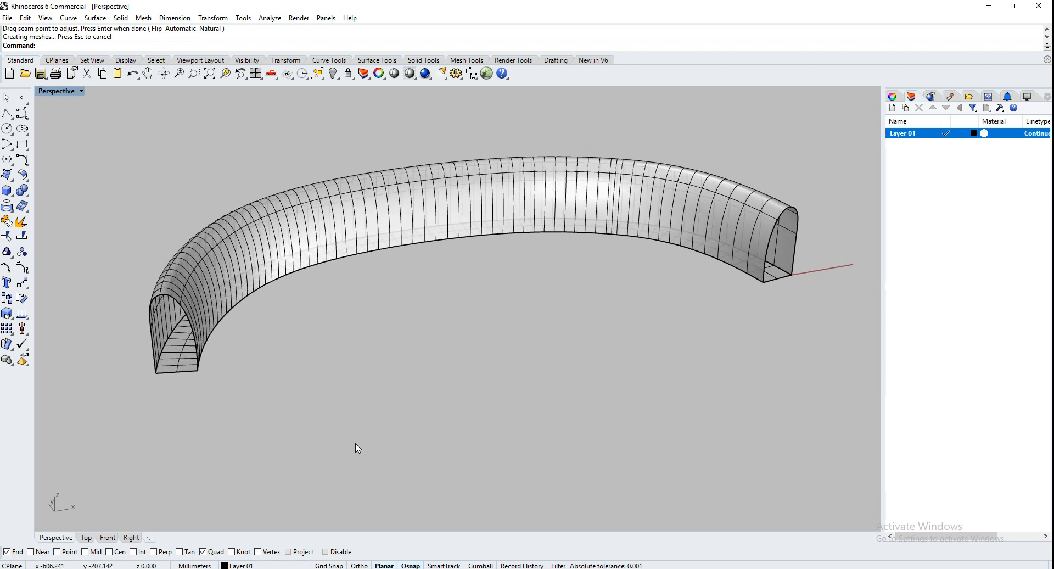
click(86, 538)
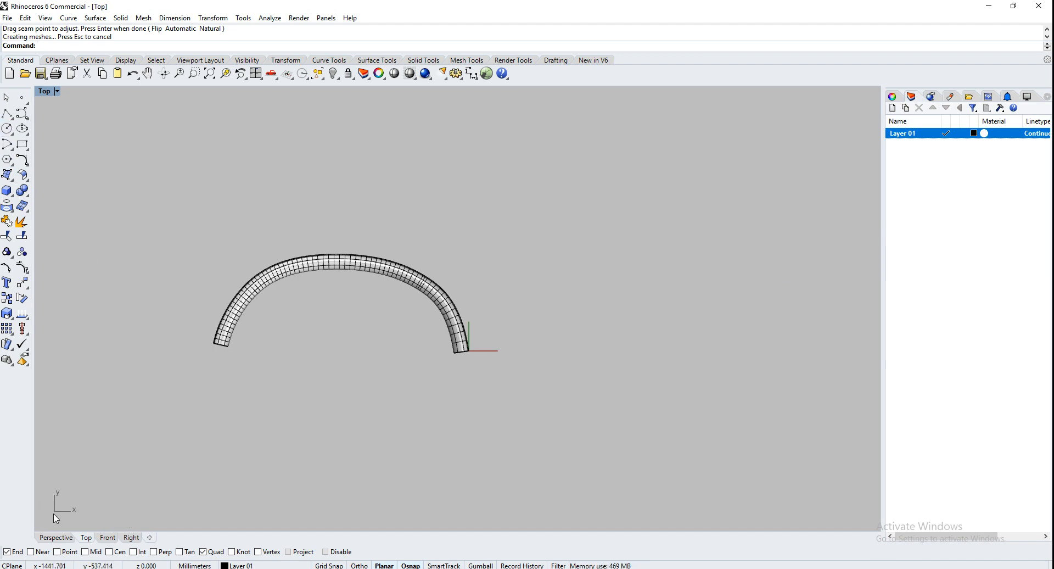
click(61, 537)
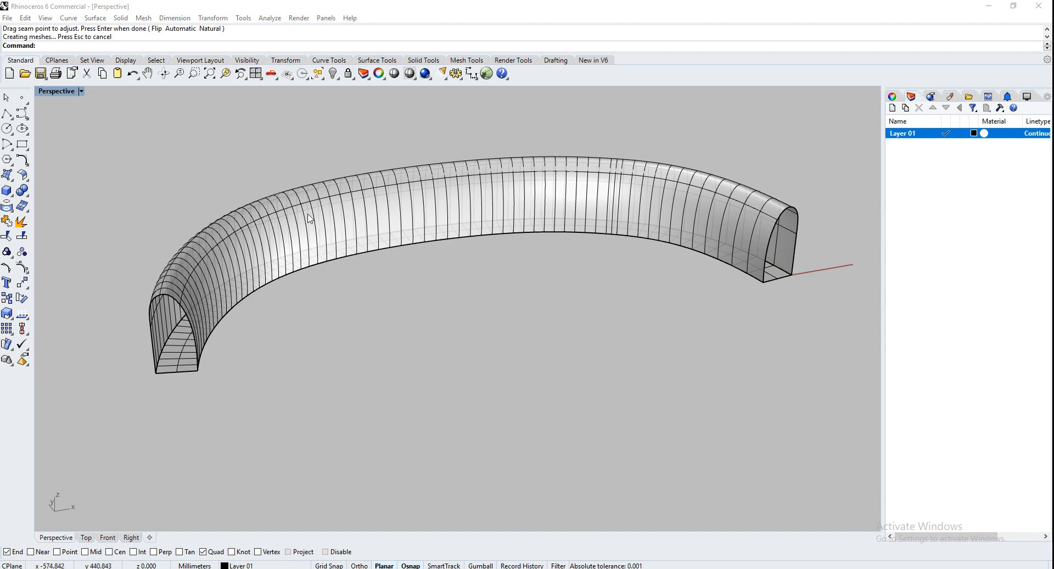
Step: Delete the swept surface together with its rail curve and the arched profile
drag(306, 351, 152, 245)
key(Delete)
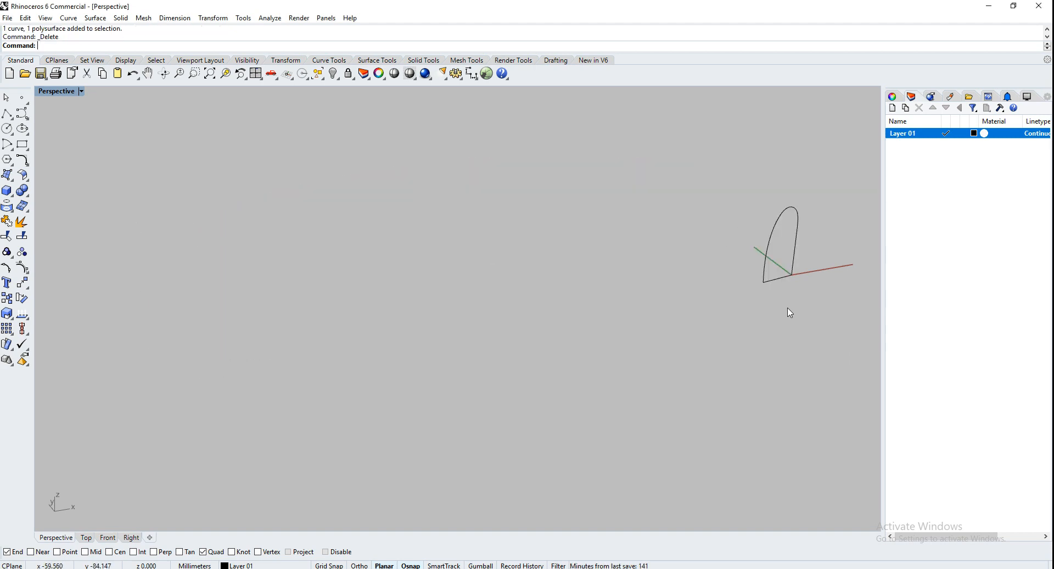
drag(788, 311, 705, 231)
key(Delete)
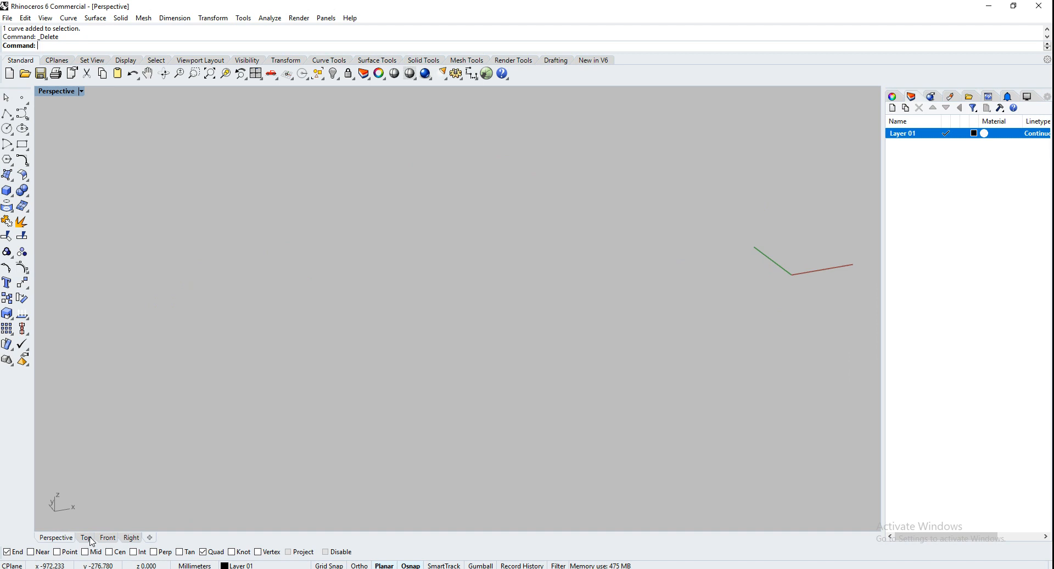
Step: Draw a large horizontal circle centred on the origin (0)
scroll(214, 269, down, 3)
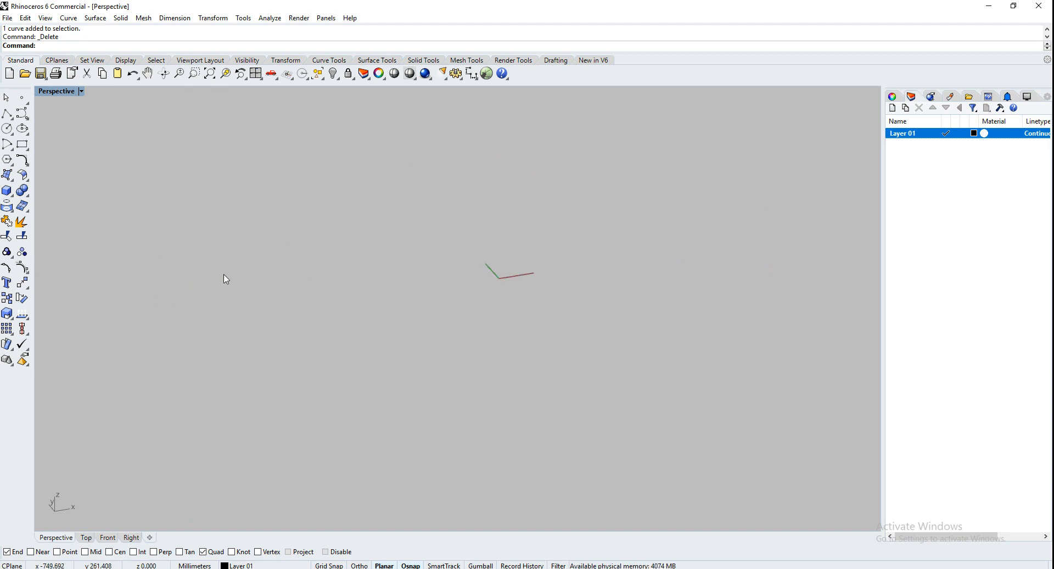
click(4, 132)
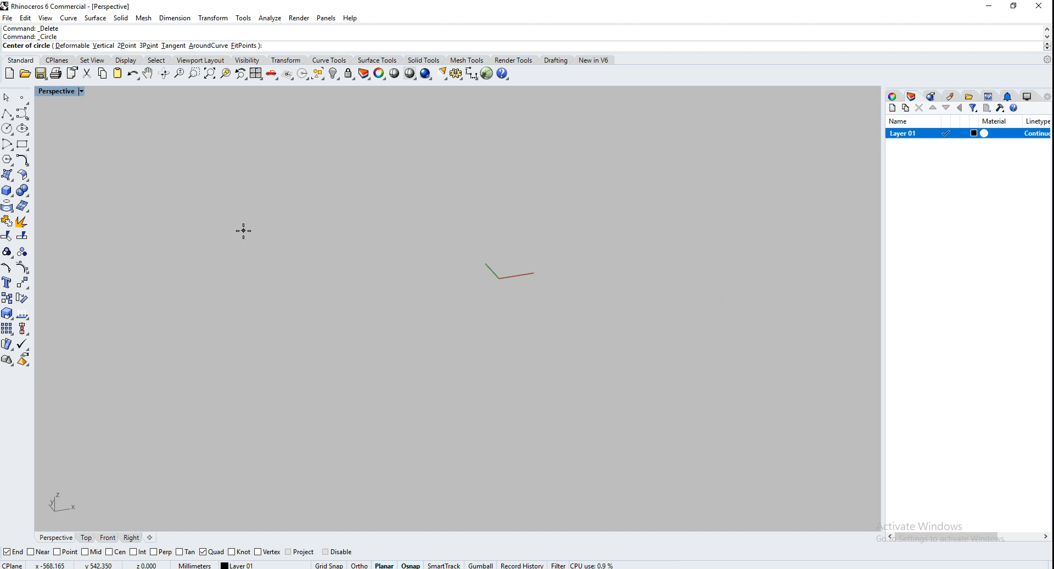
text(0)
key(Return)
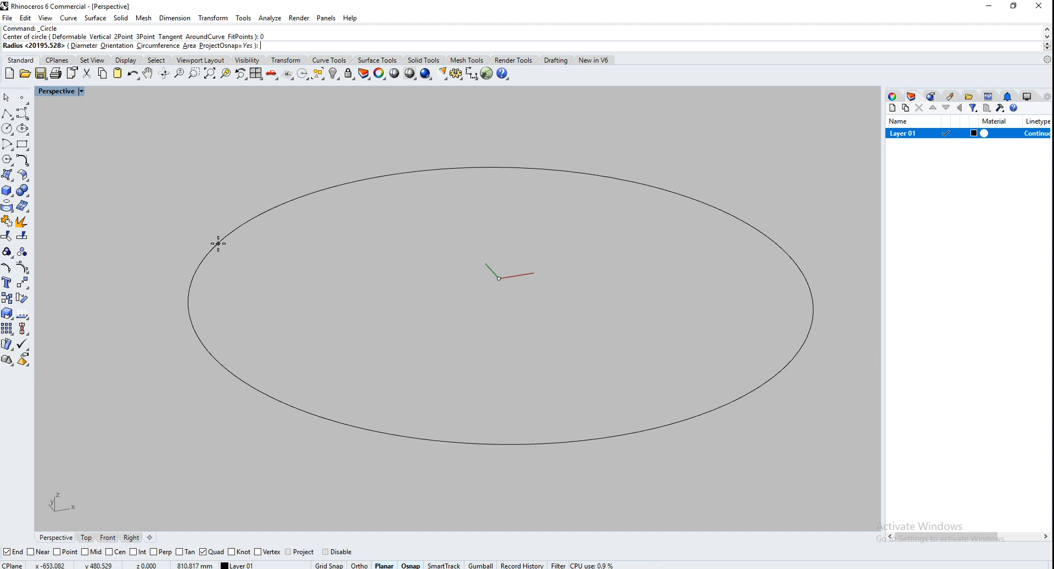
click(147, 255)
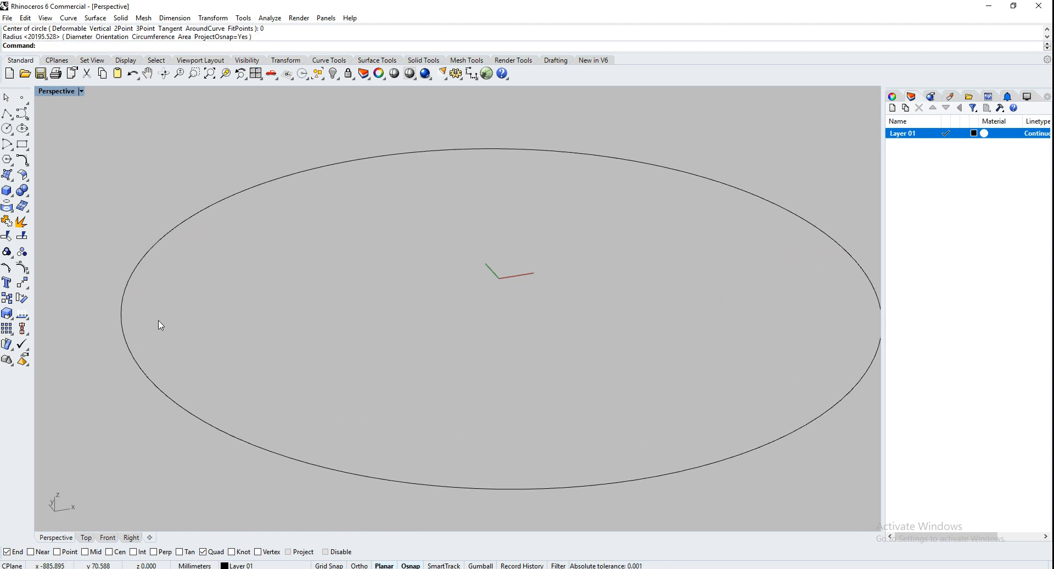
Step: Copy the circle in the front view to a position about 27 mm below the original
click(123, 311)
text(Copy)
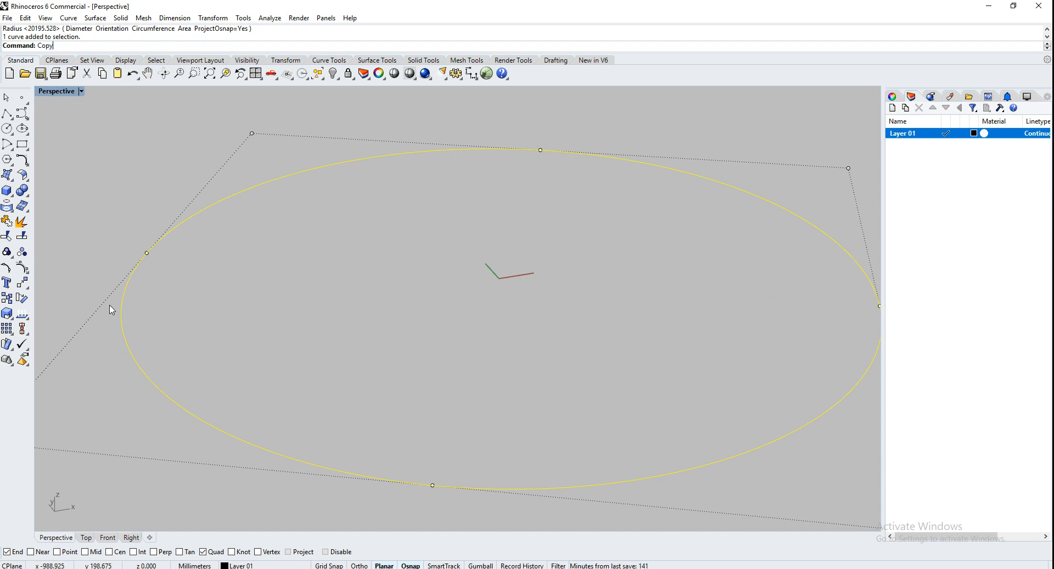
key(Return)
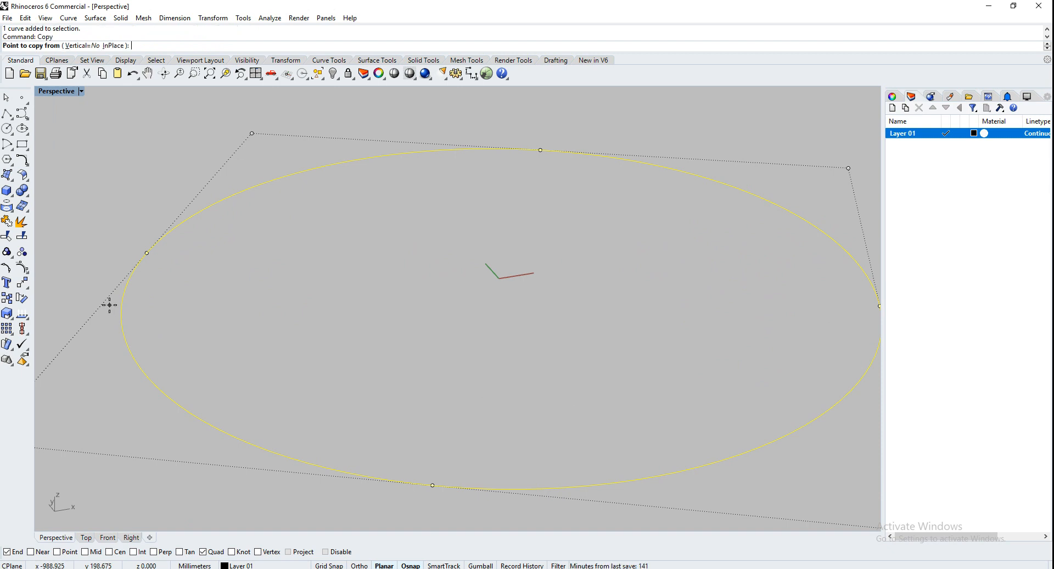
click(113, 538)
key(ctrl+shift+e)
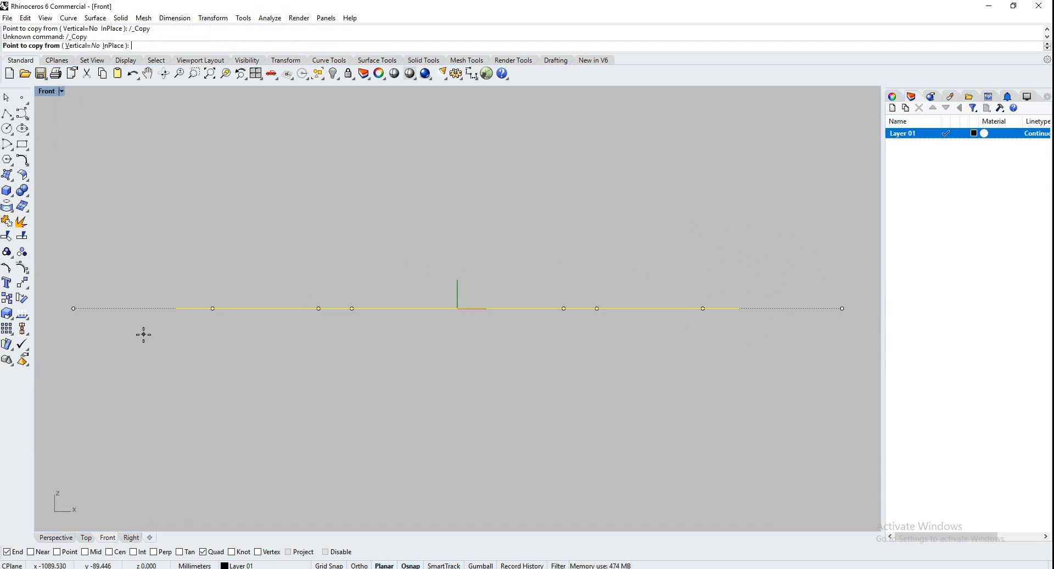
click(143, 335)
click(145, 343)
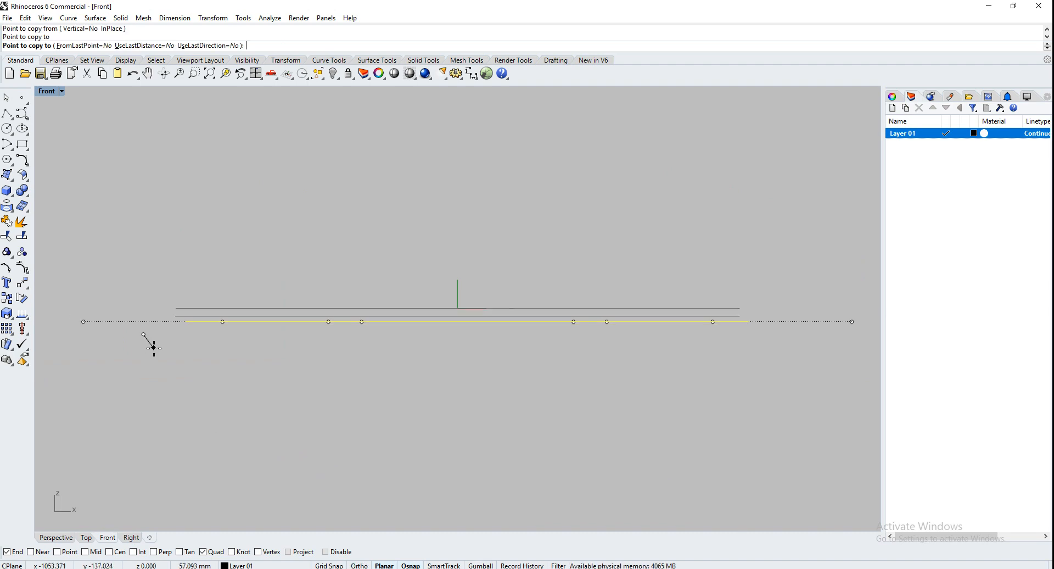
key(Return)
click(57, 538)
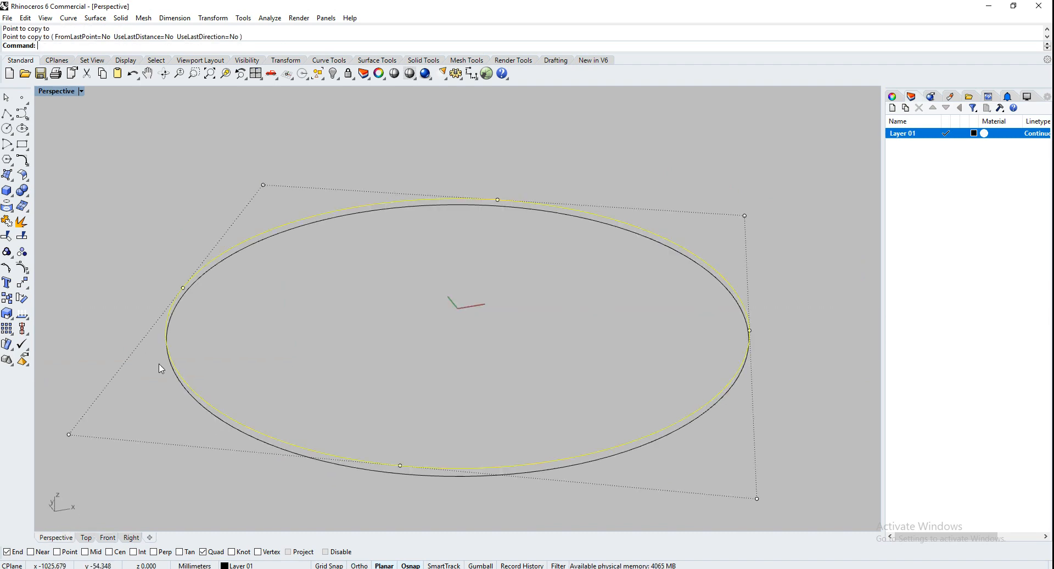
Step: Offset the lower circle inward by 50 mm
right_drag(195, 325, 252, 332)
scroll(225, 330, up, 5)
scroll(222, 325, up, 2)
click(196, 314)
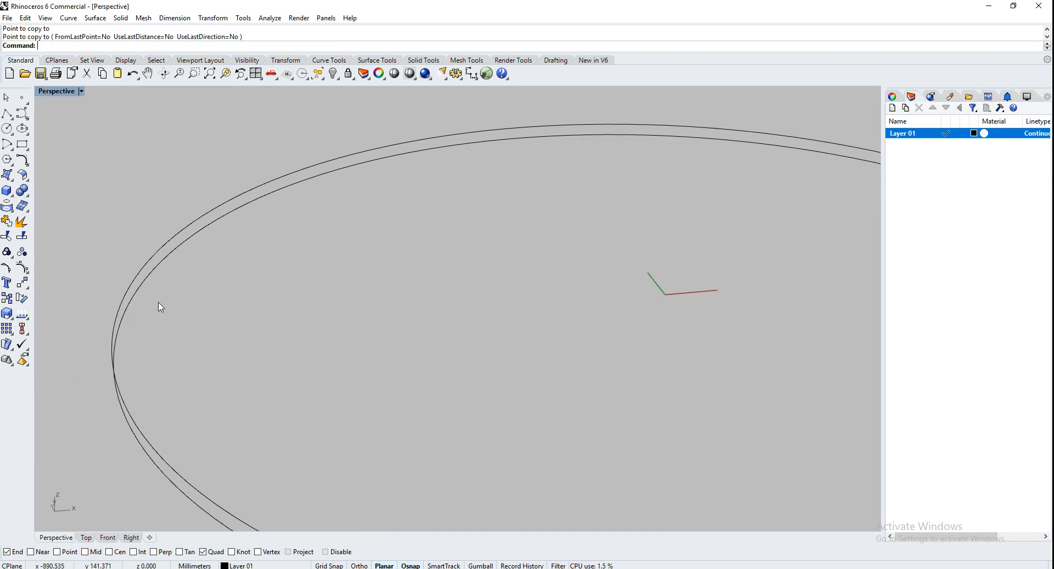
click(138, 294)
text(O)
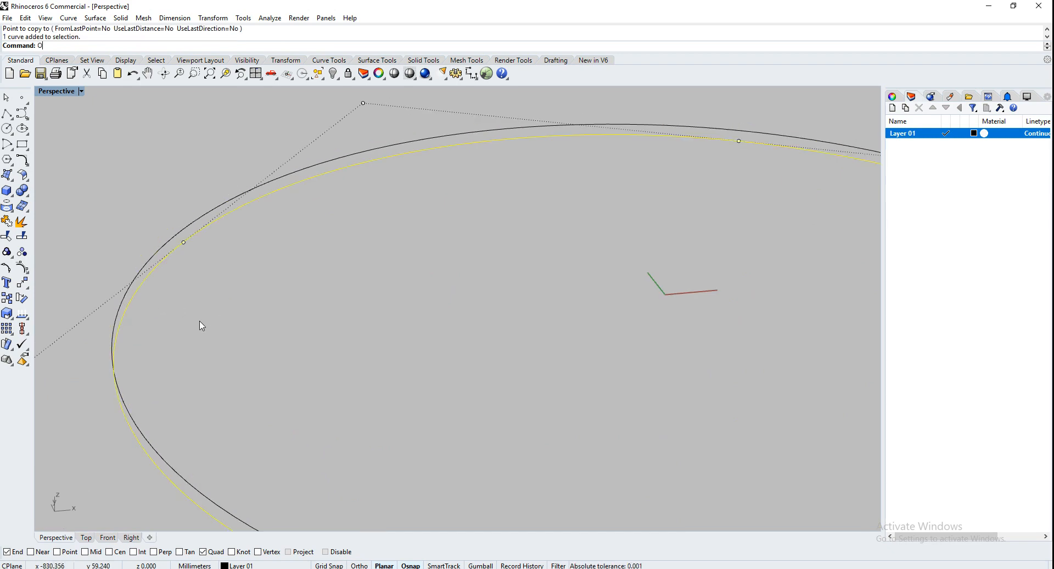
text(ffset)
key(Return)
click(199, 321)
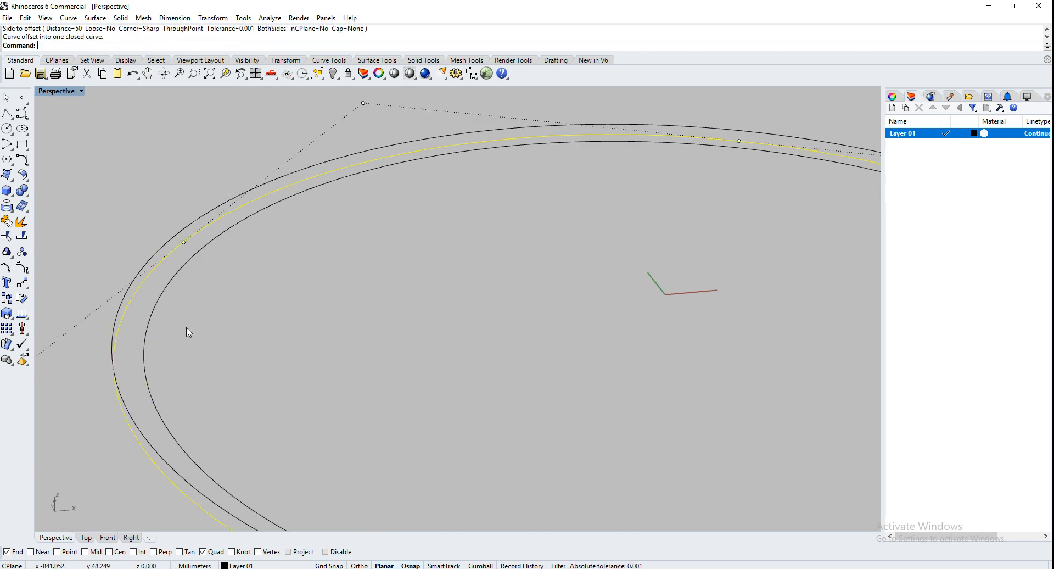
Step: Try to move the 50 mm offset circle downward in the front view, and delete that circle
click(146, 336)
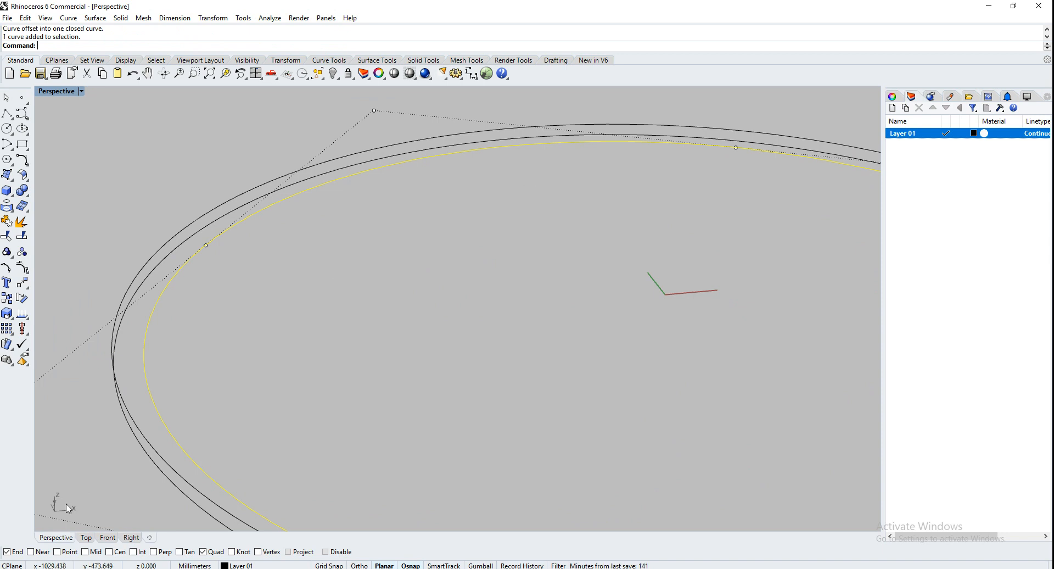
click(107, 538)
key(Return)
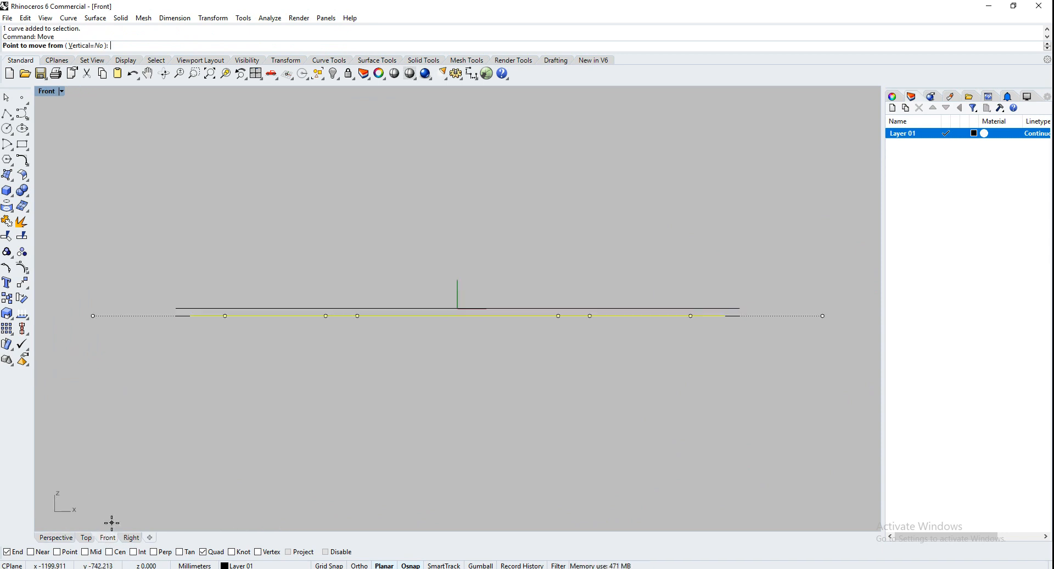
click(107, 372)
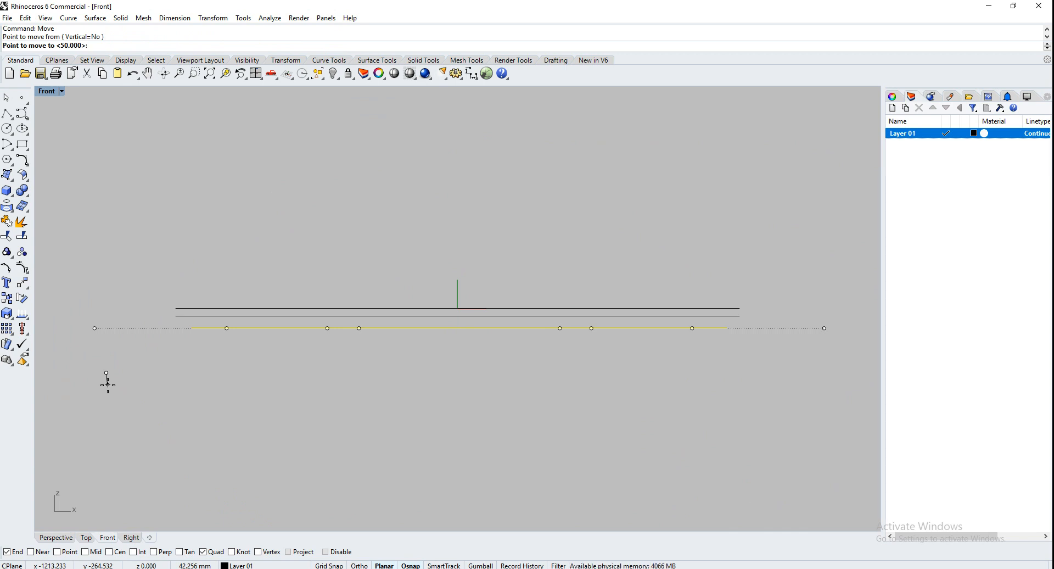
key(Escape)
click(68, 538)
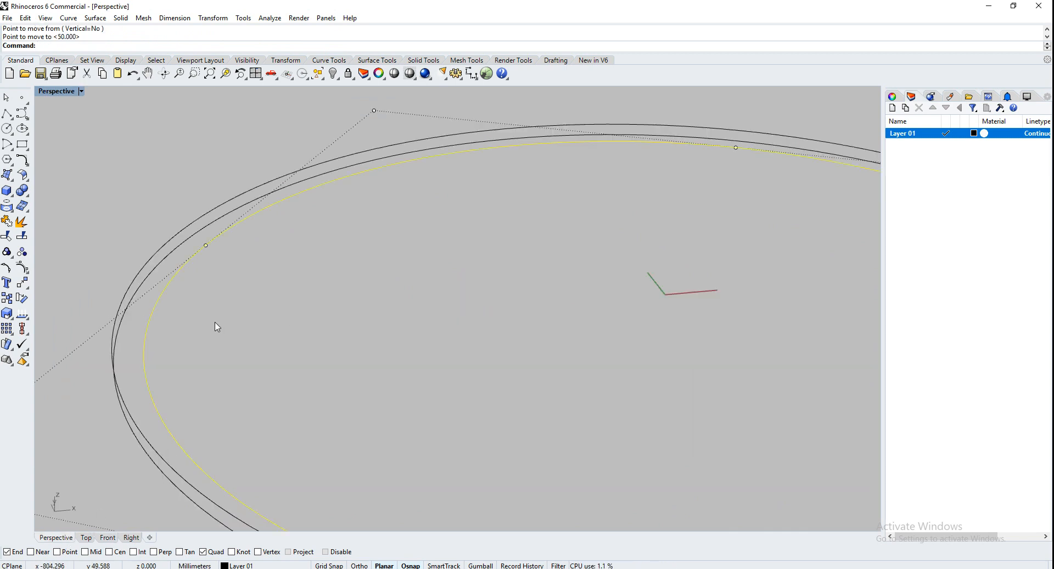
key(Delete)
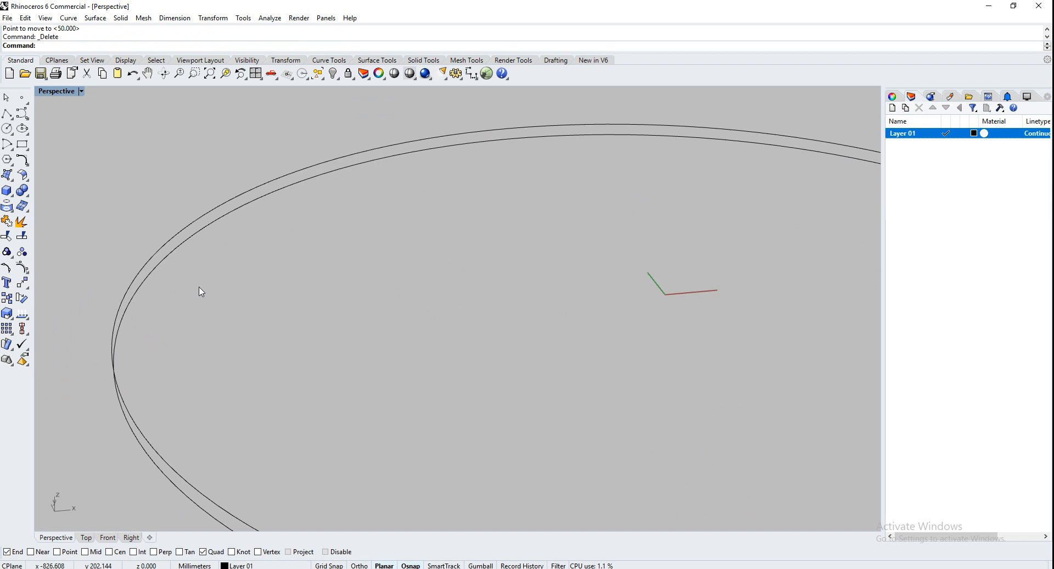
Step: Offset the lower circle inward with the ThroughPoint option, about 120 mm from the original
text(Offest)
key(Return)
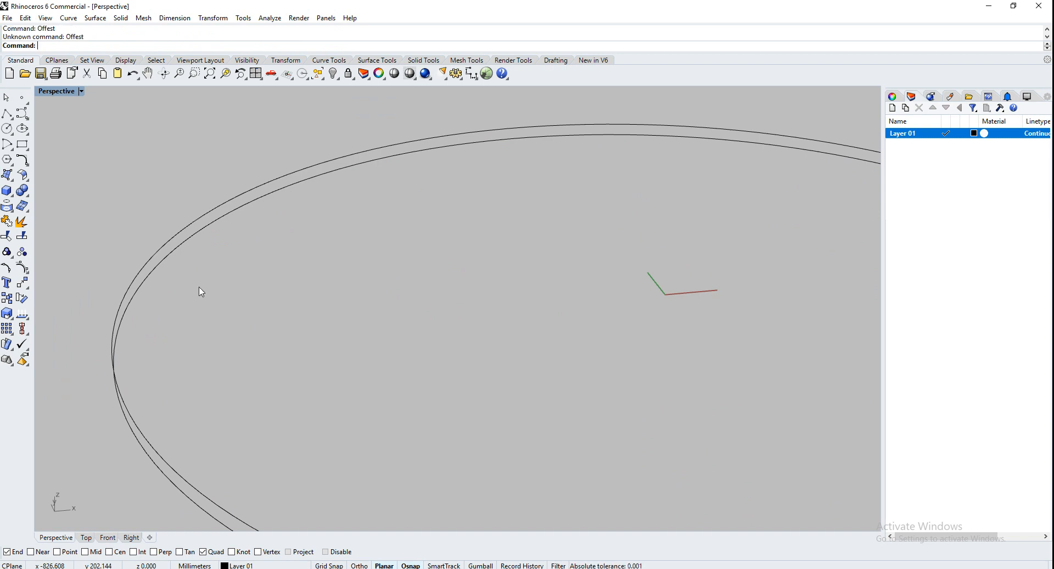
text(Offset)
key(Return)
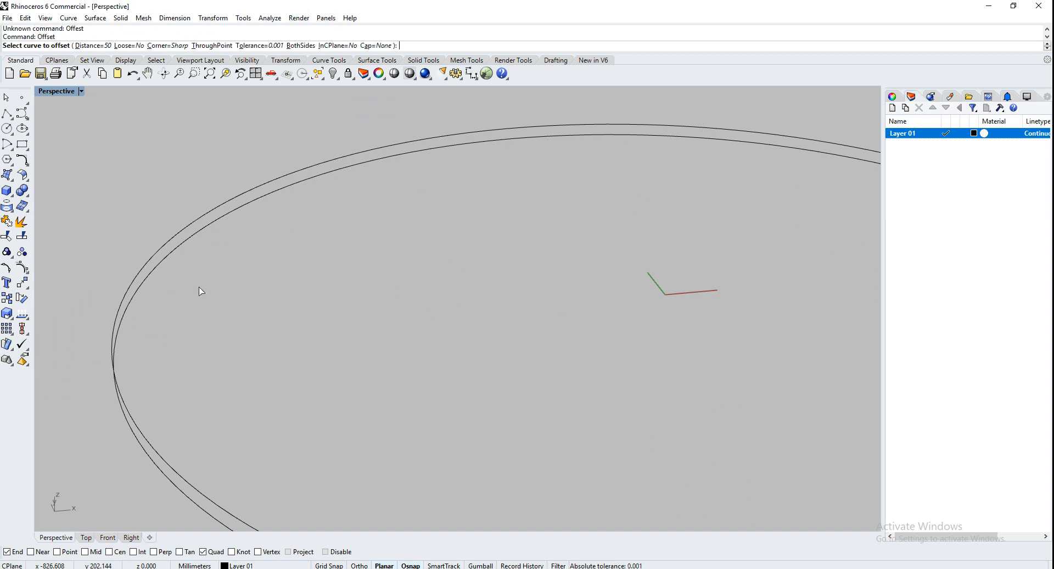
click(145, 281)
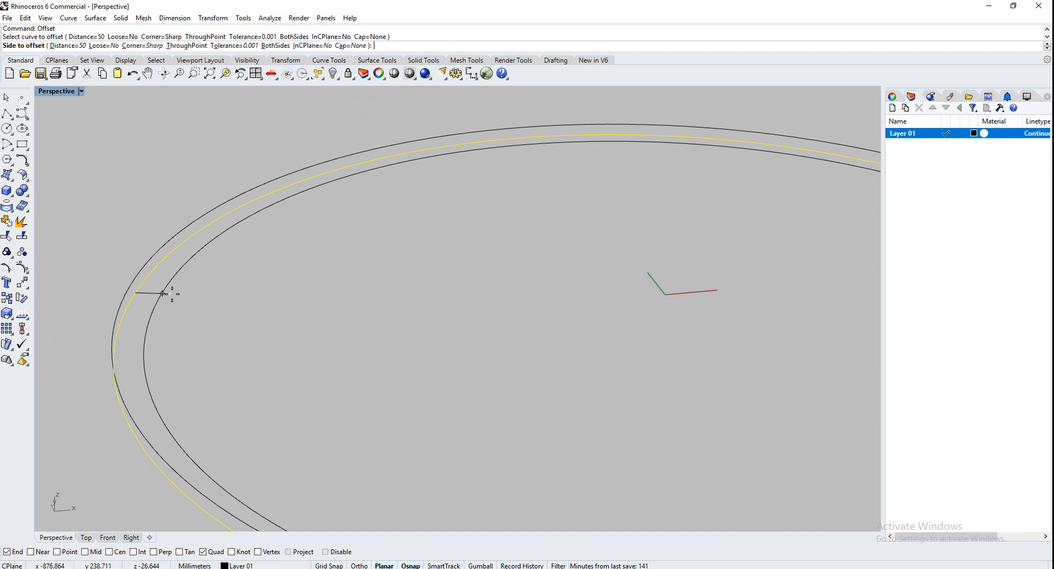
click(190, 45)
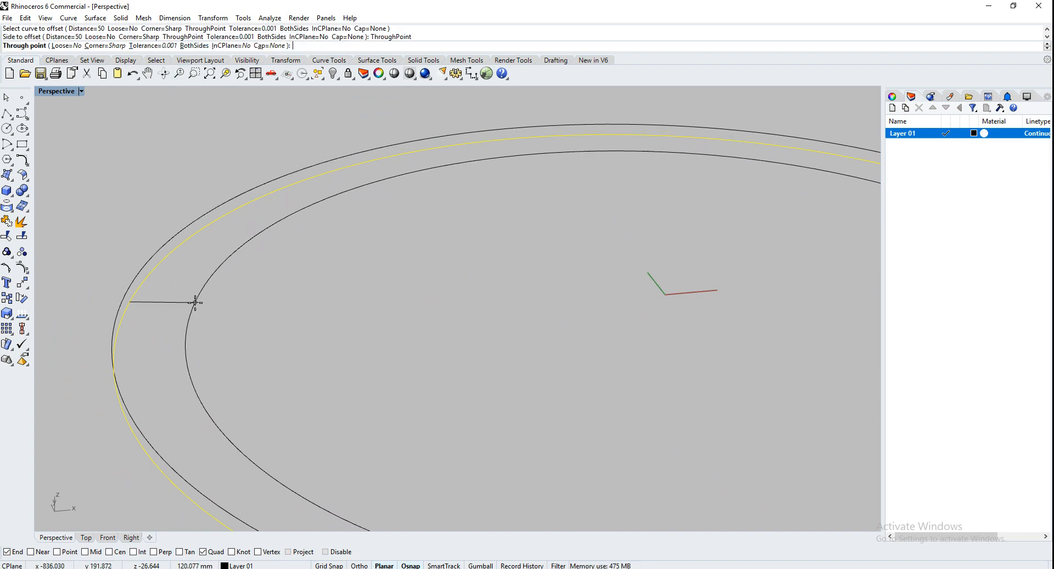
click(197, 302)
Step: Move the inner offset circle straight down about 45 mm in the front view
click(196, 324)
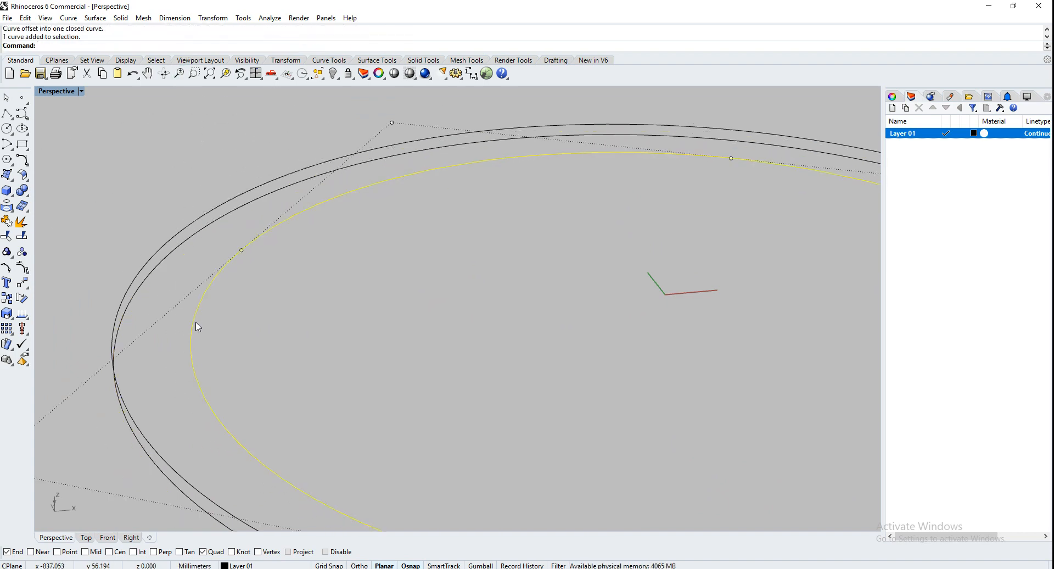
key(Return)
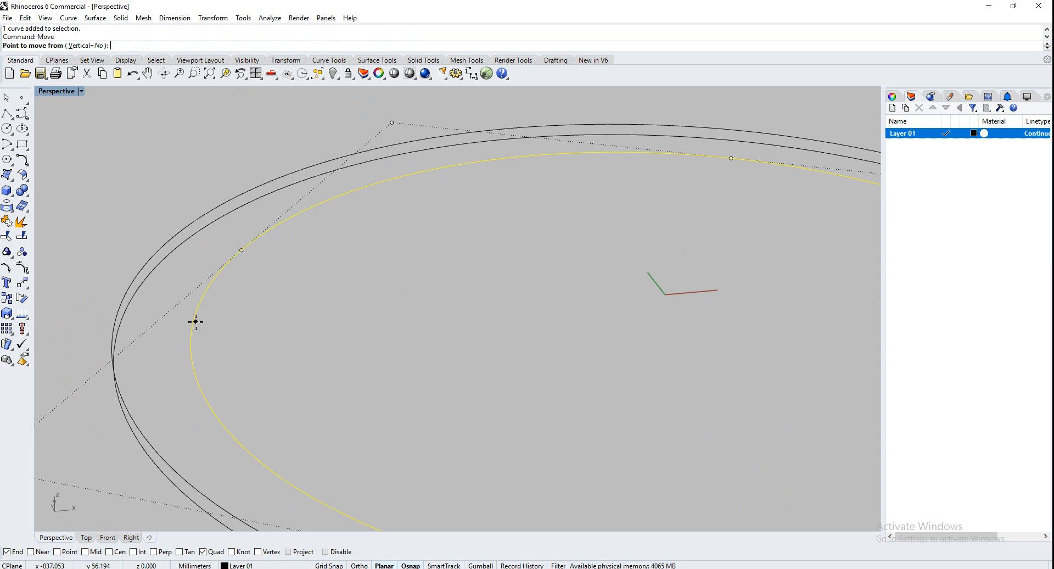
click(113, 537)
click(179, 374)
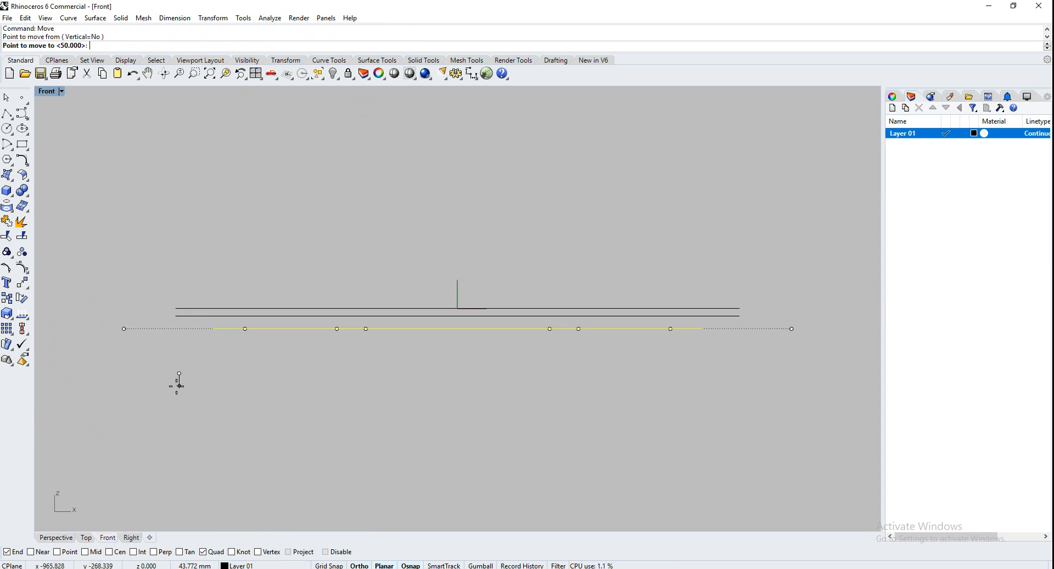
click(180, 388)
key(Escape)
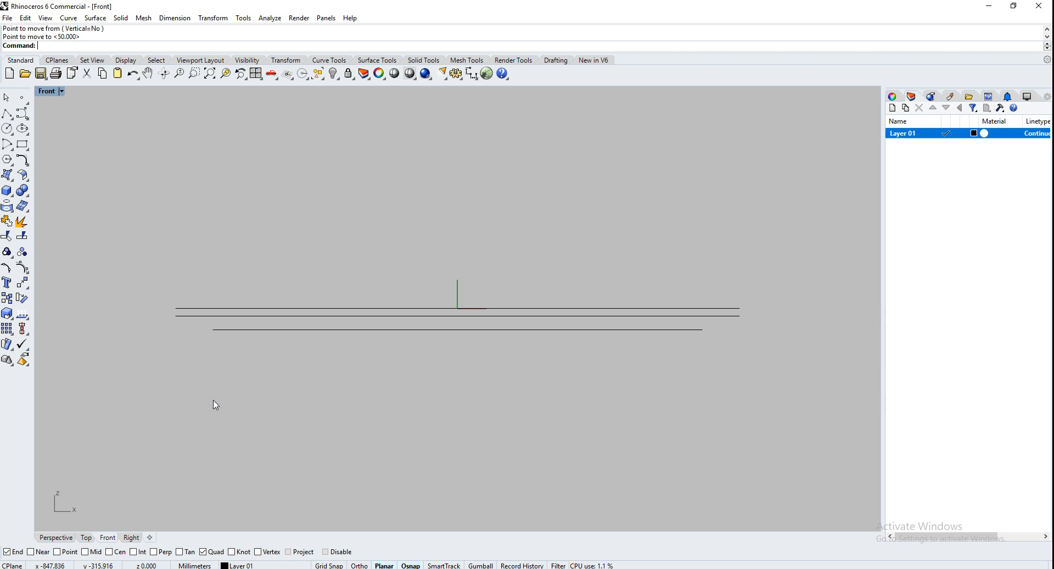
Step: Draw a polyline in the perspective view through matching quadrant points of the upper, lower and inner circles
click(55, 538)
scroll(204, 307, down, 5)
right_drag(202, 294, 121, 316)
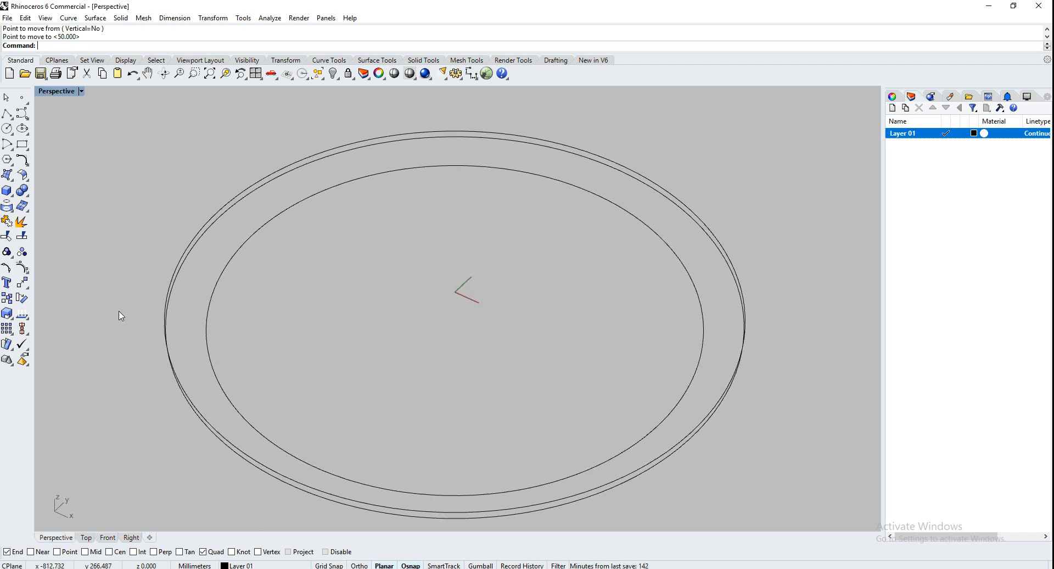
click(7, 114)
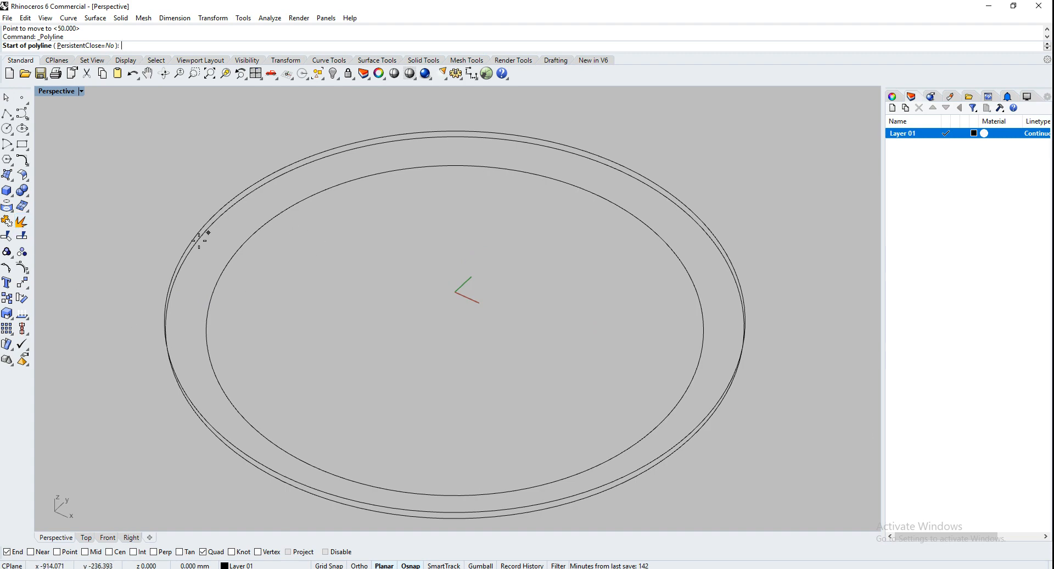
click(240, 190)
scroll(245, 202, up, 3)
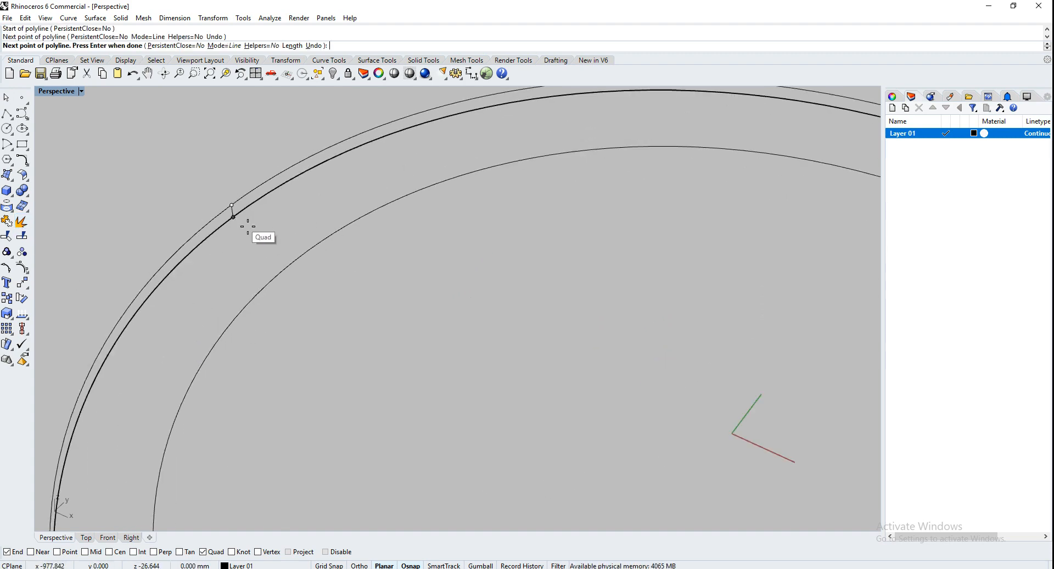
click(287, 267)
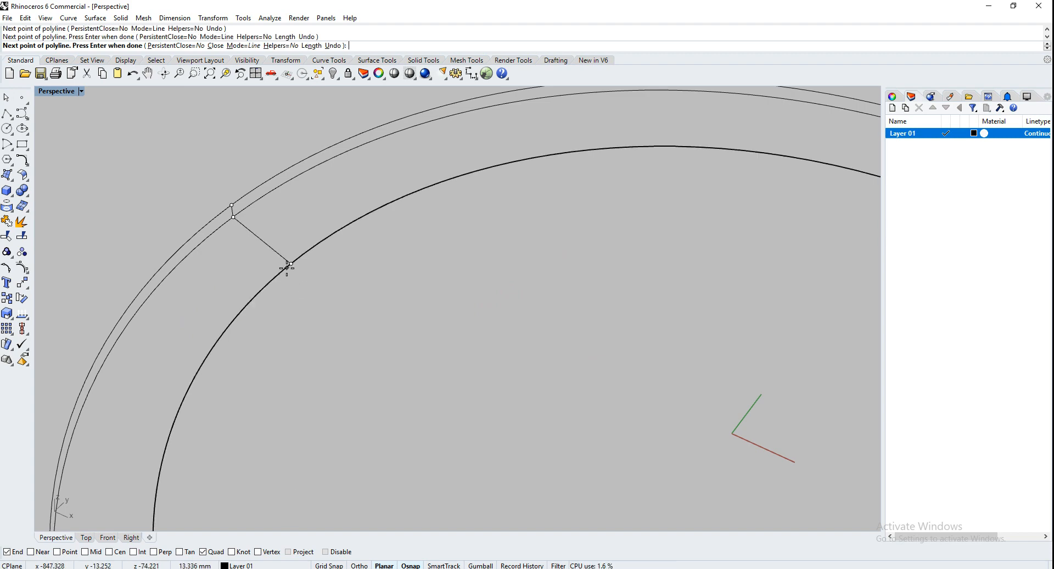
key(Return)
Step: Examine from several angles how the polyline profile connects the three circles
right_drag(254, 372, 516, 314)
scroll(516, 314, down, 4)
scroll(438, 434, up, 5)
scroll(439, 438, up, 2)
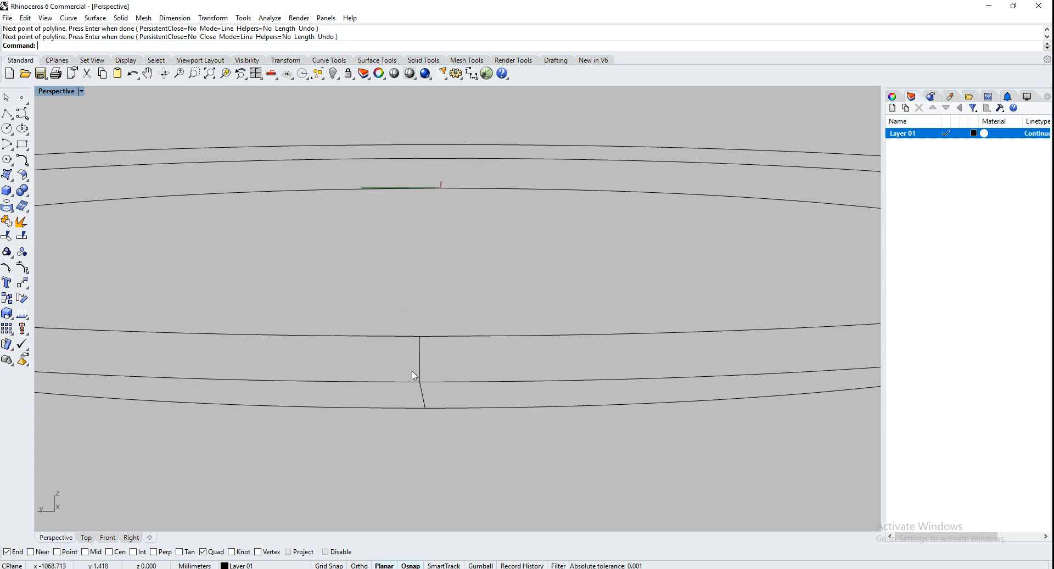
click(419, 369)
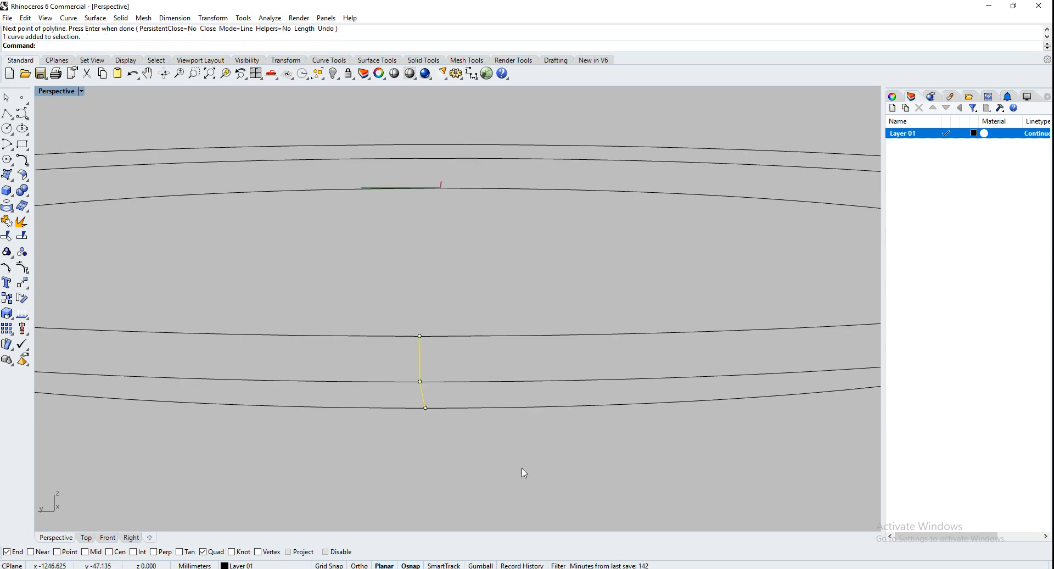
click(85, 538)
click(55, 538)
right_drag(321, 363, 341, 350)
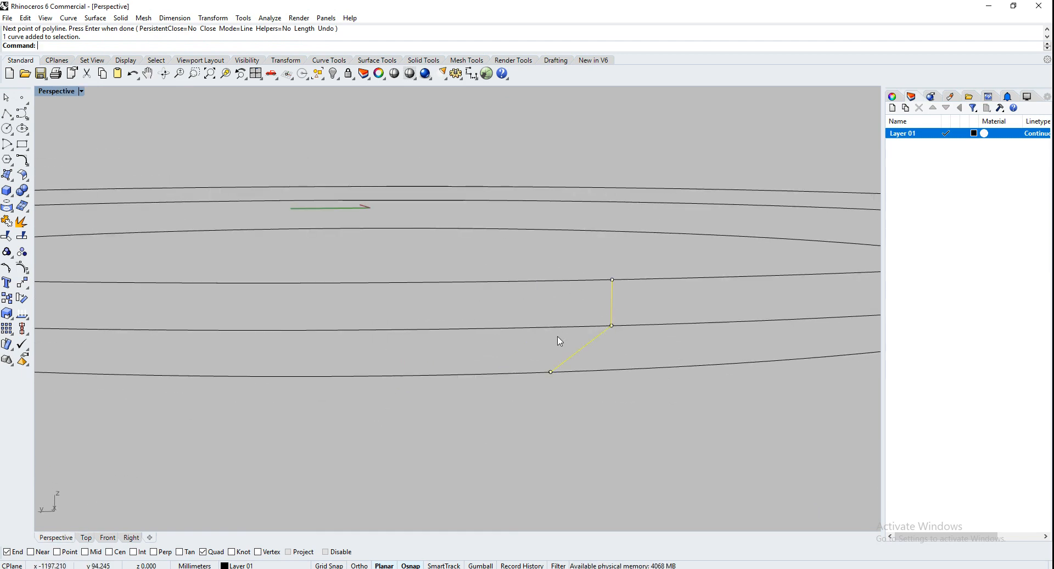
click(525, 405)
right_drag(588, 390, 401, 399)
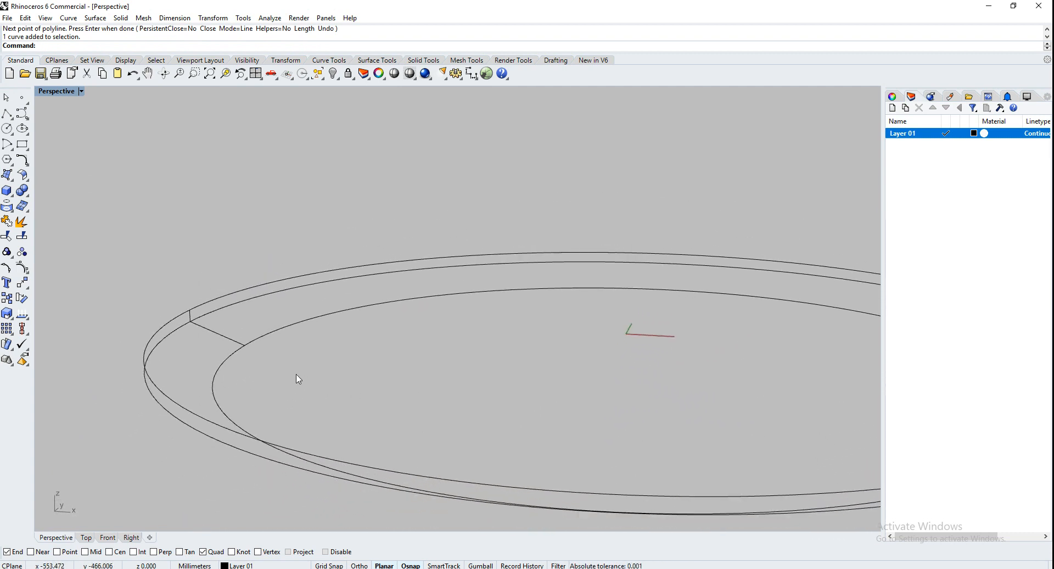
Step: Sweep the polyline profile along the inner circle with Sweep1, keeping the Freeform frame style and unchanged cross sections
text(e)
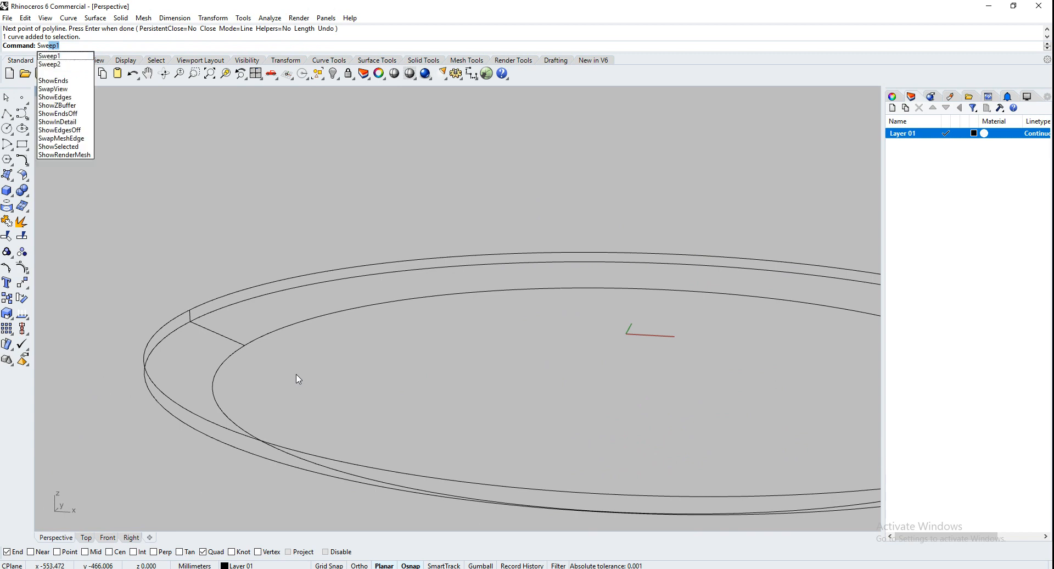
key(Return)
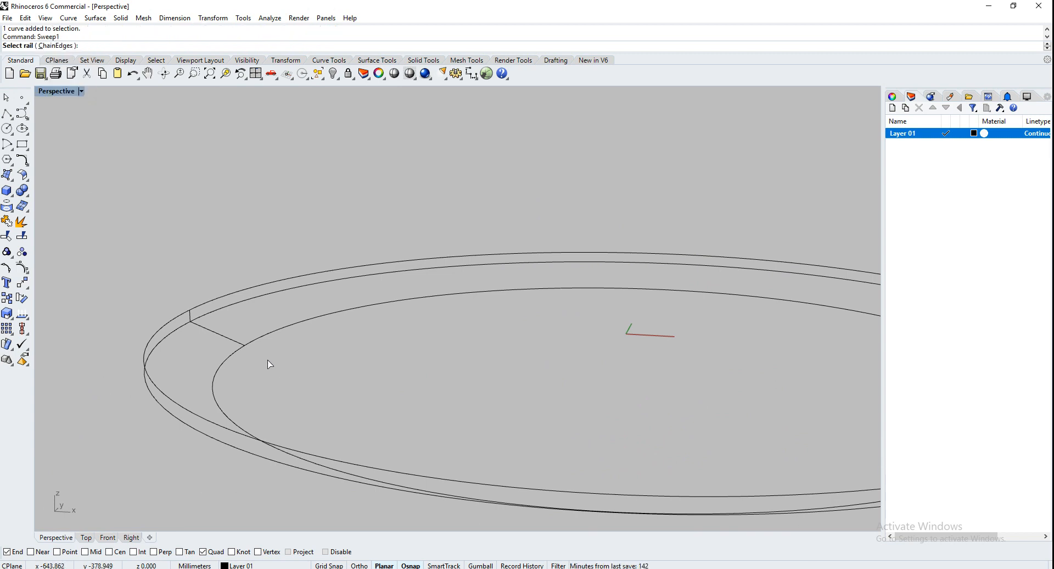
click(260, 340)
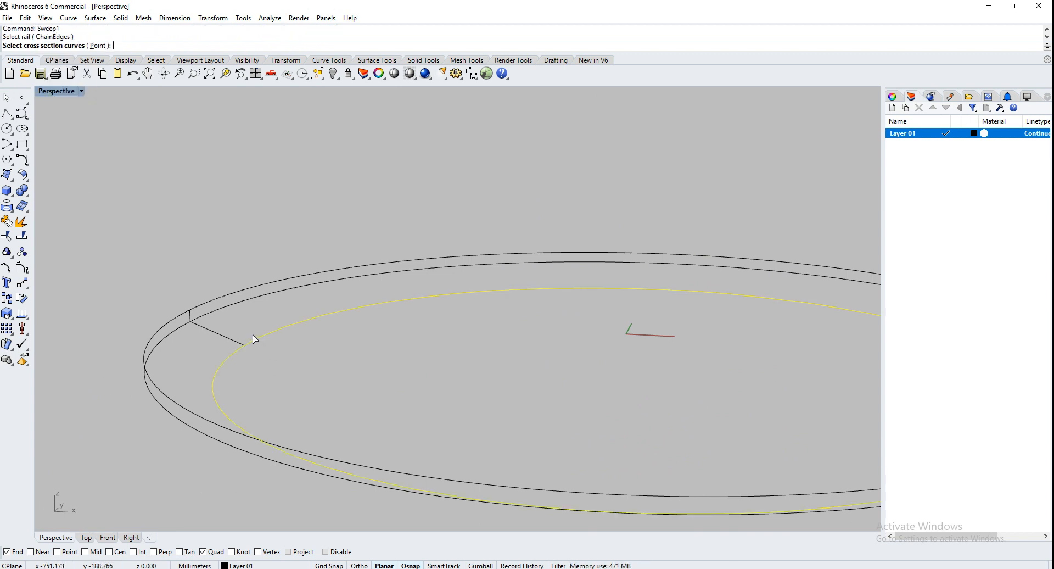
click(222, 334)
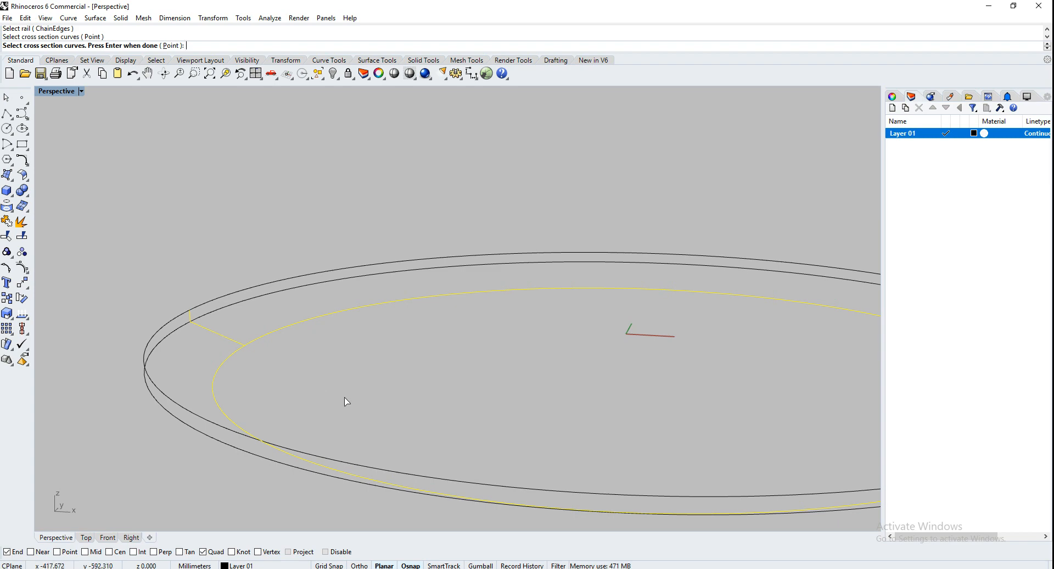
key(Return)
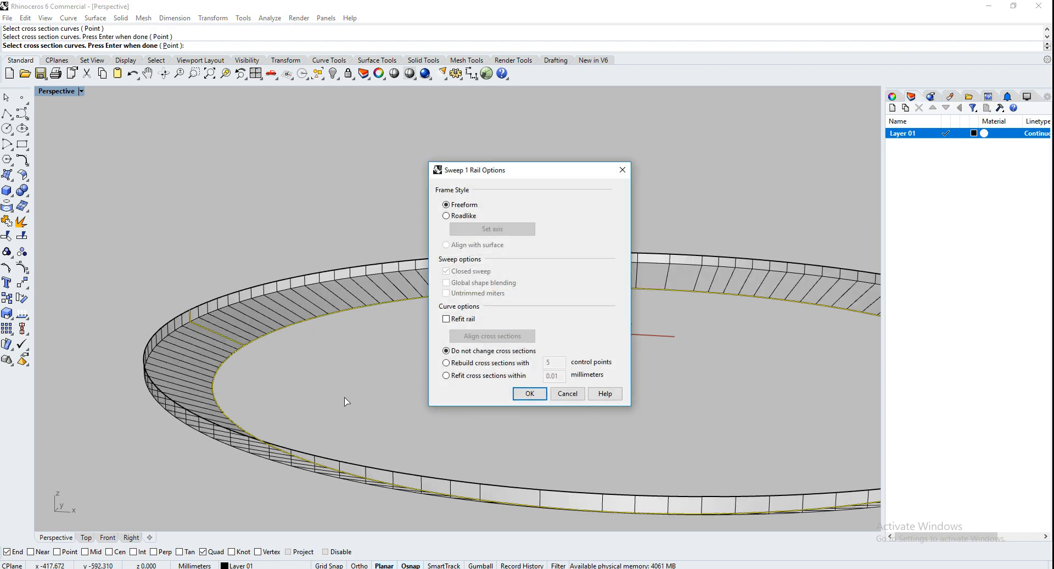
click(529, 394)
Step: Cap the openings of the swept ring and view the closed tray shape from the side
right_drag(354, 378, 303, 414)
click(282, 308)
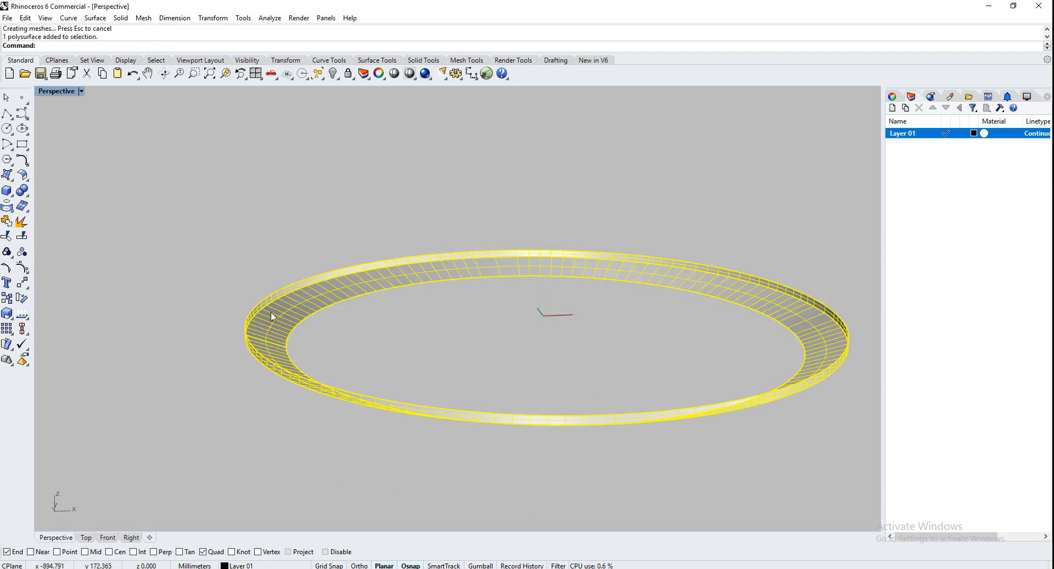
text(Cap)
key(Return)
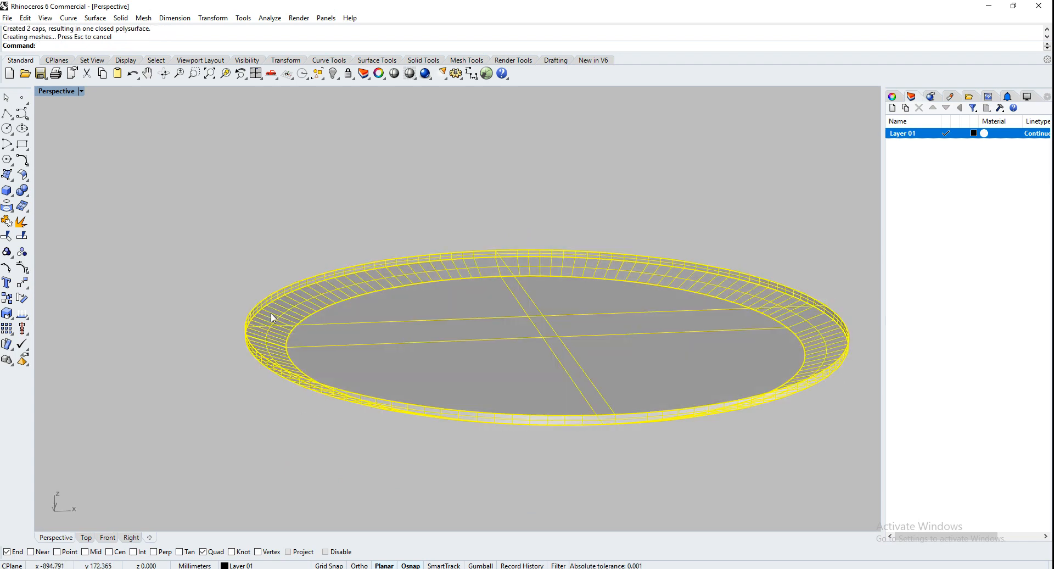
right_drag(273, 424, 302, 434)
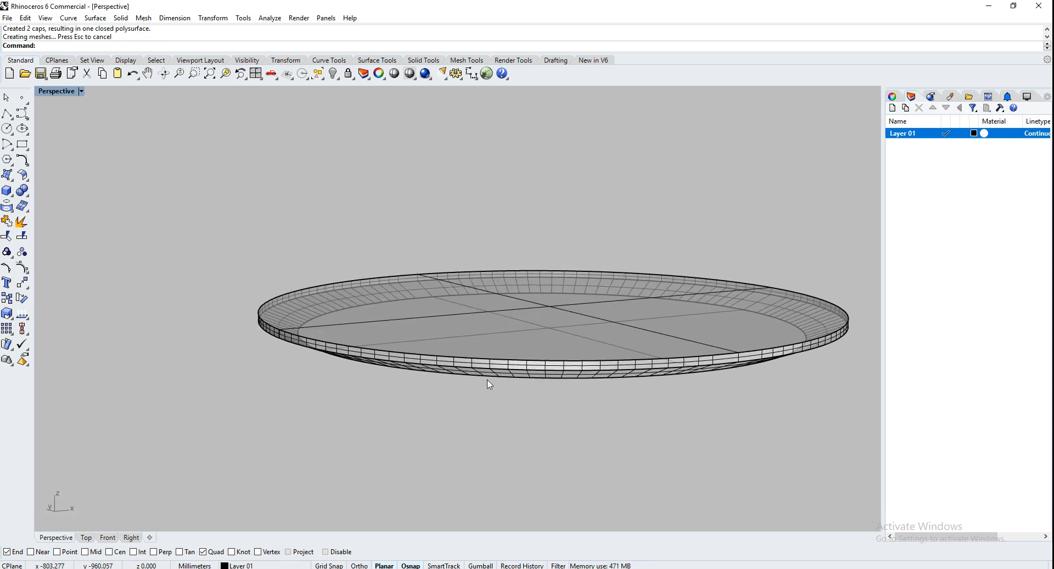
right_drag(489, 384, 430, 392)
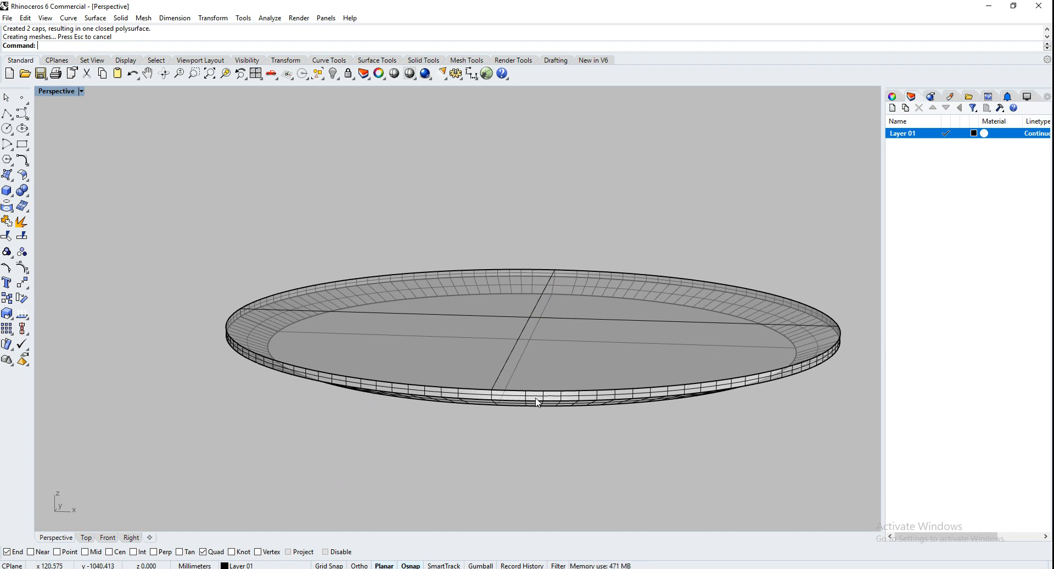
Step: Delete the capped tray and all its construction curves
drag(637, 449, 407, 275)
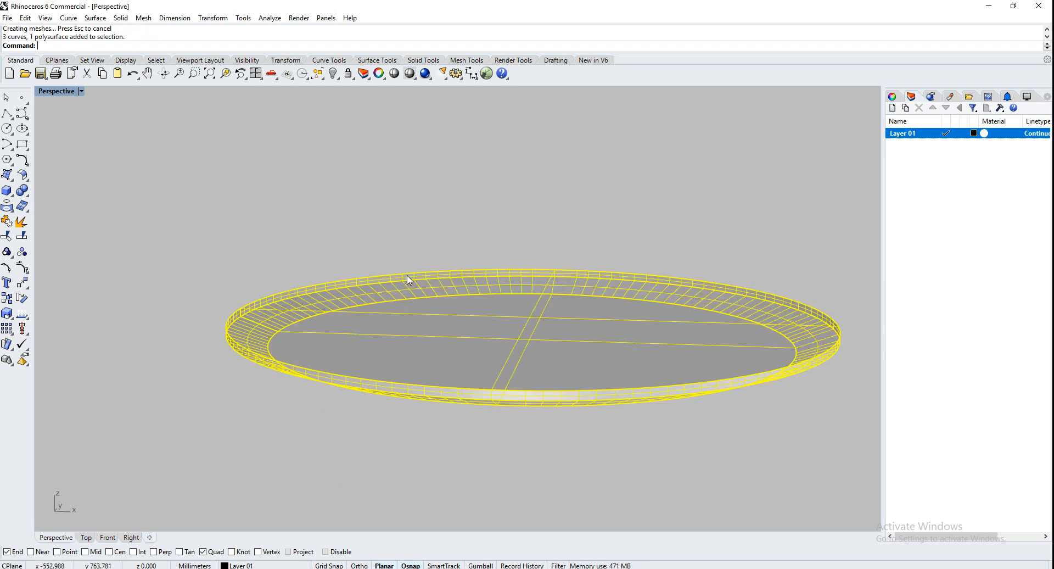
key(Delete)
key(Delete)
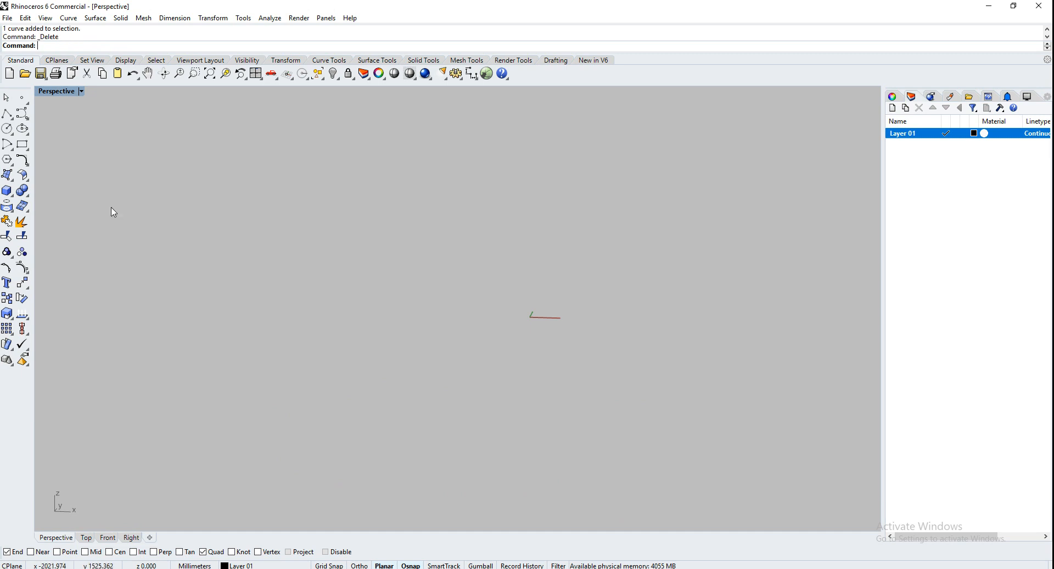
Step: Draw an ellipse centred on the origin in the top view, with its long axis along X
click(88, 537)
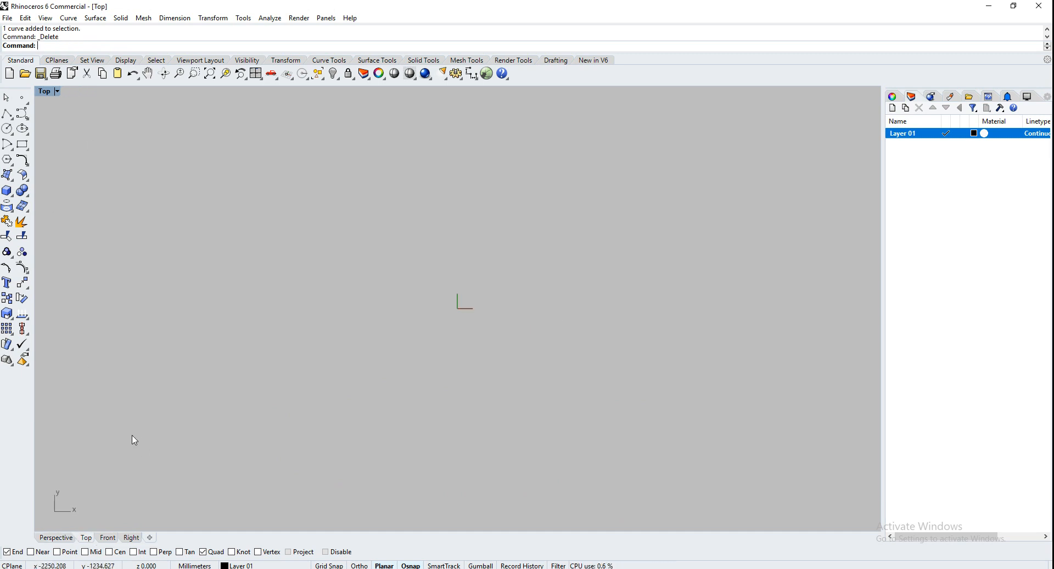
click(22, 128)
text(0)
key(Return)
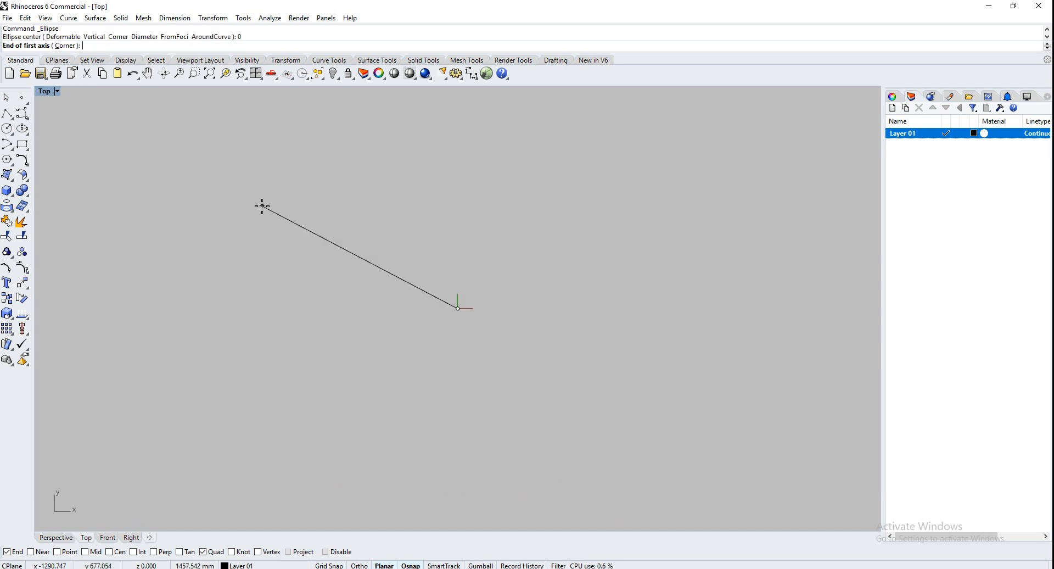
click(291, 308)
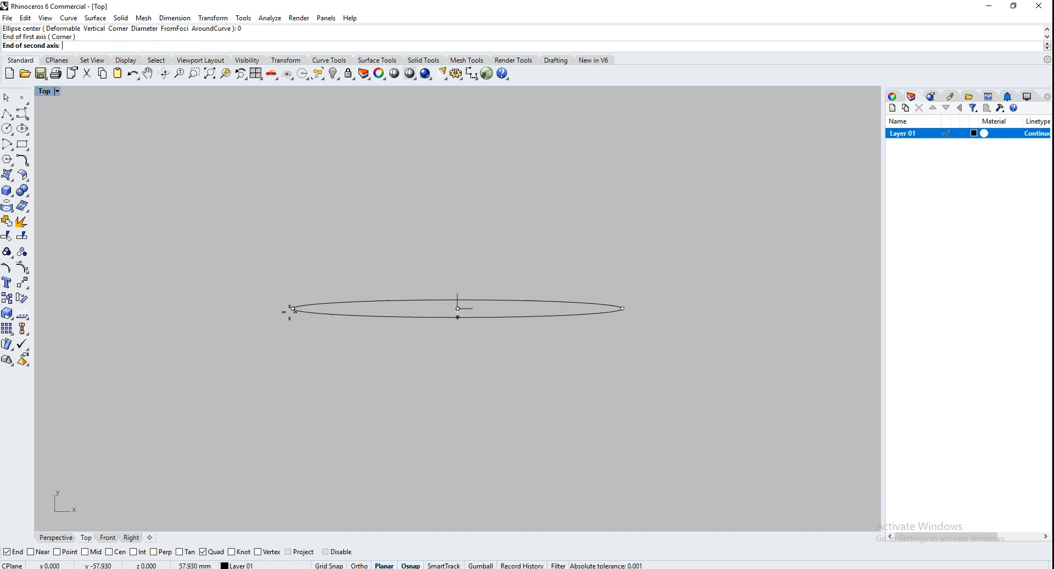
click(288, 214)
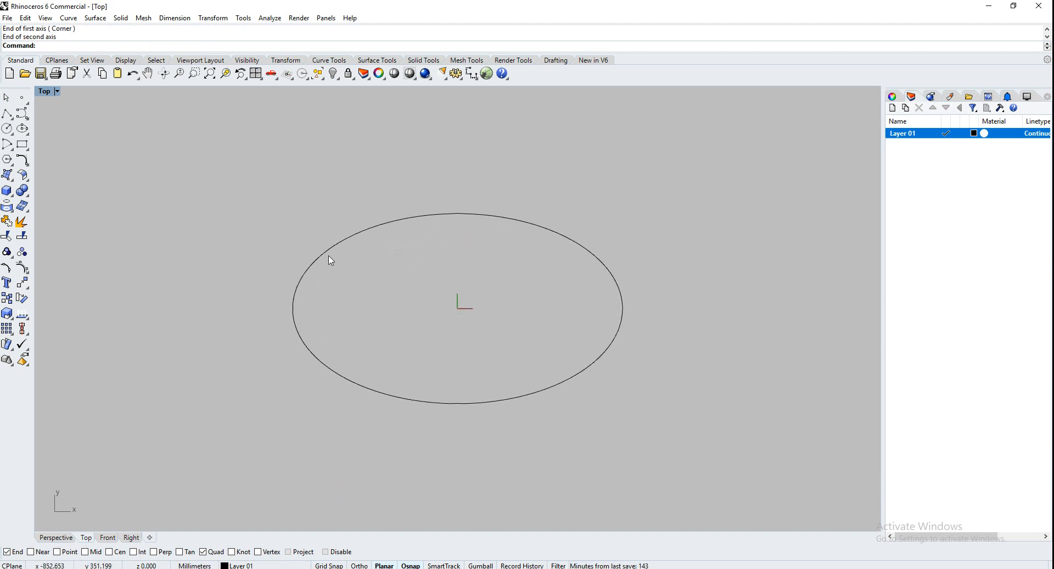
Step: Copy the ellipse straight down about 30 mm in the front view
click(329, 256)
key(Return)
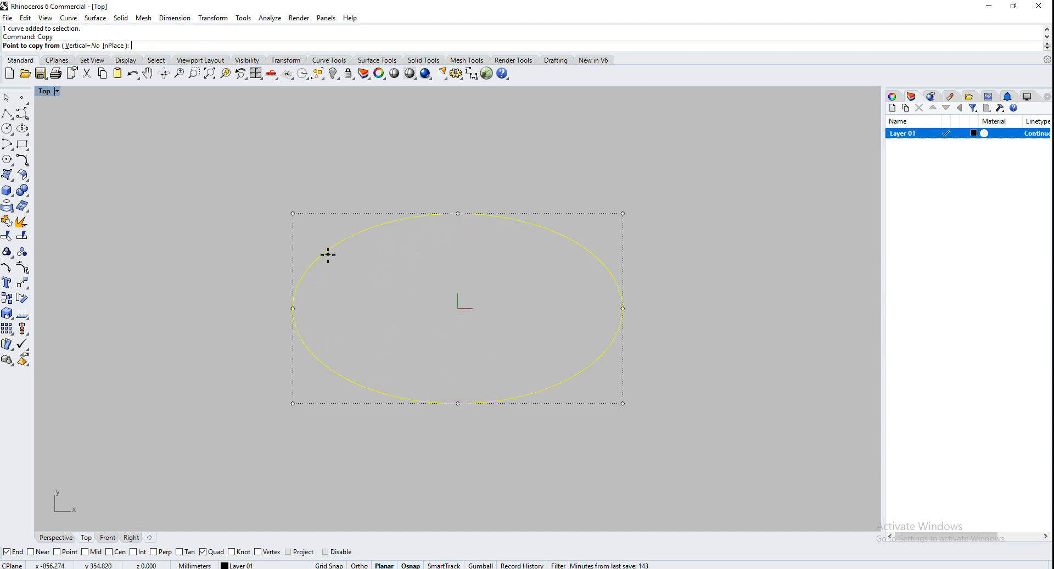
click(107, 537)
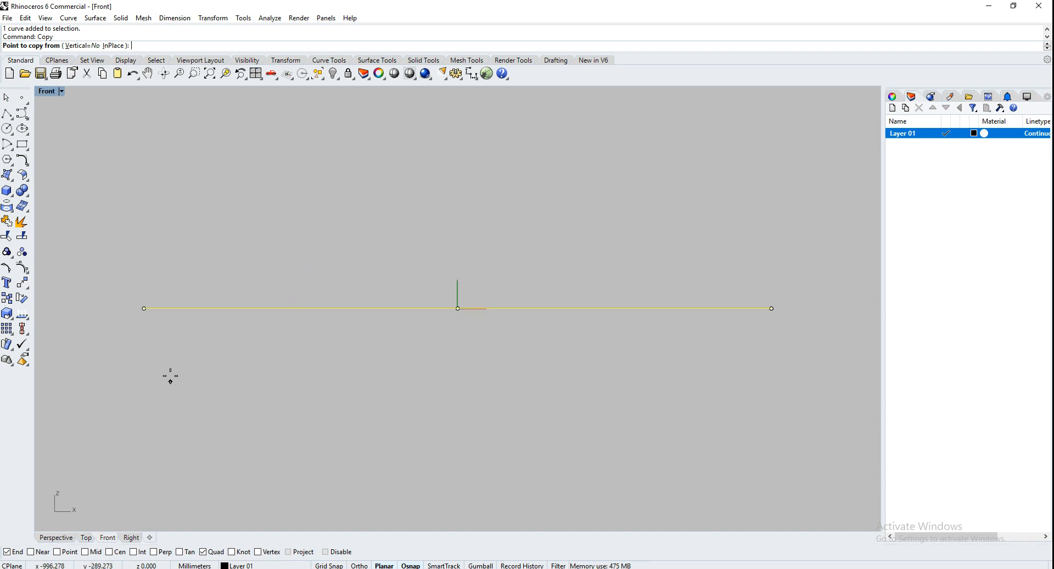
click(169, 363)
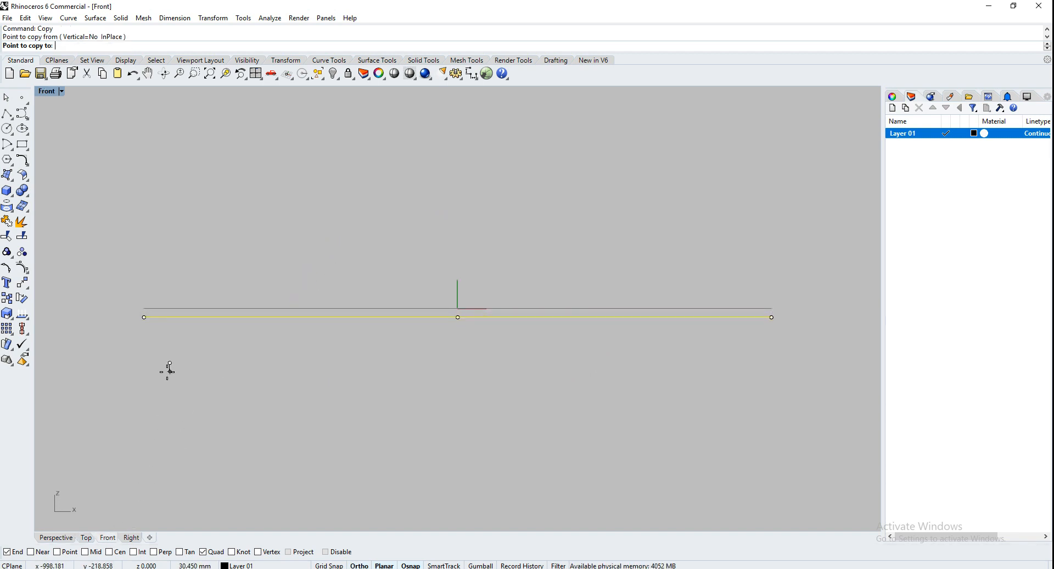
click(171, 371)
key(Return)
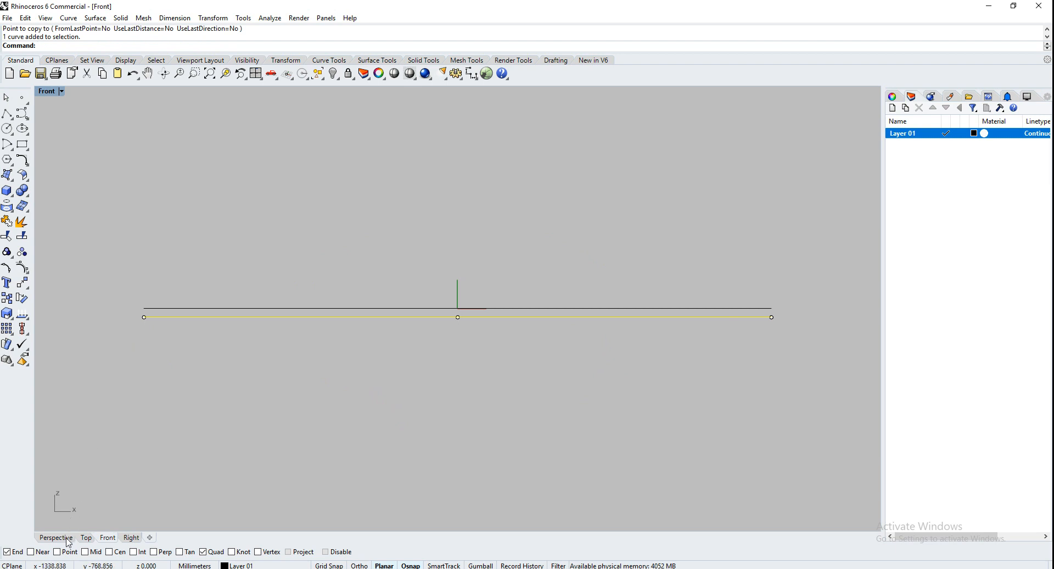
Step: Offset the lower ellipse inward by 129.02 mm in the top view
click(86, 538)
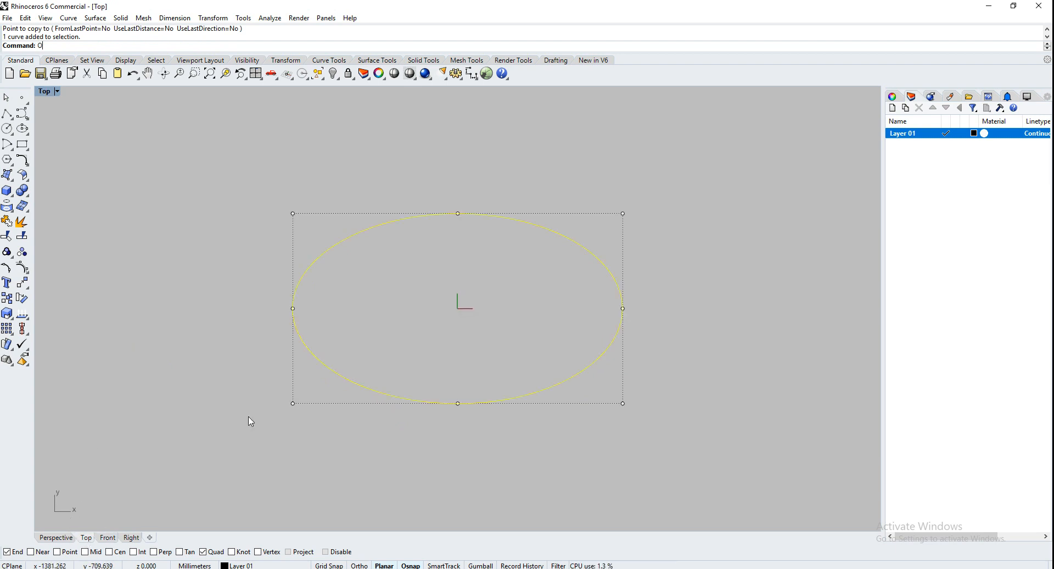
text(Offset)
key(Return)
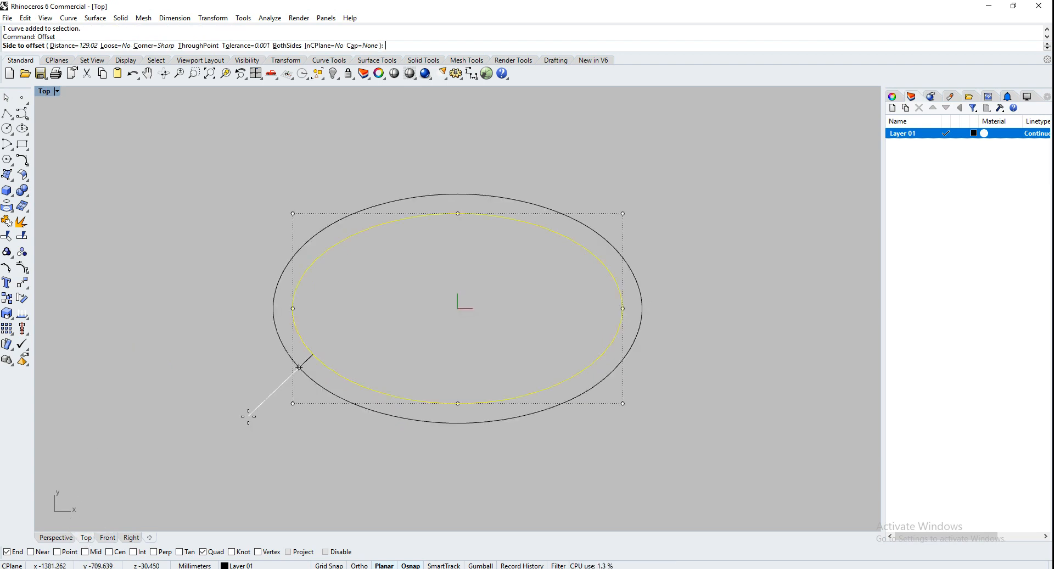
click(398, 318)
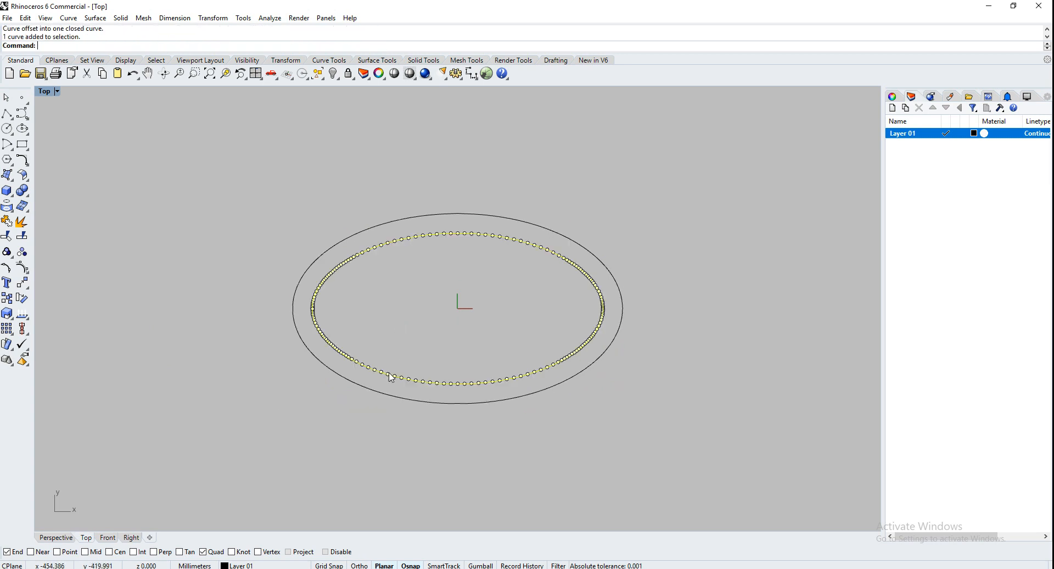
Step: Move the inner offset ellipse straight down about 44 mm in the front view
text(Move)
key(Return)
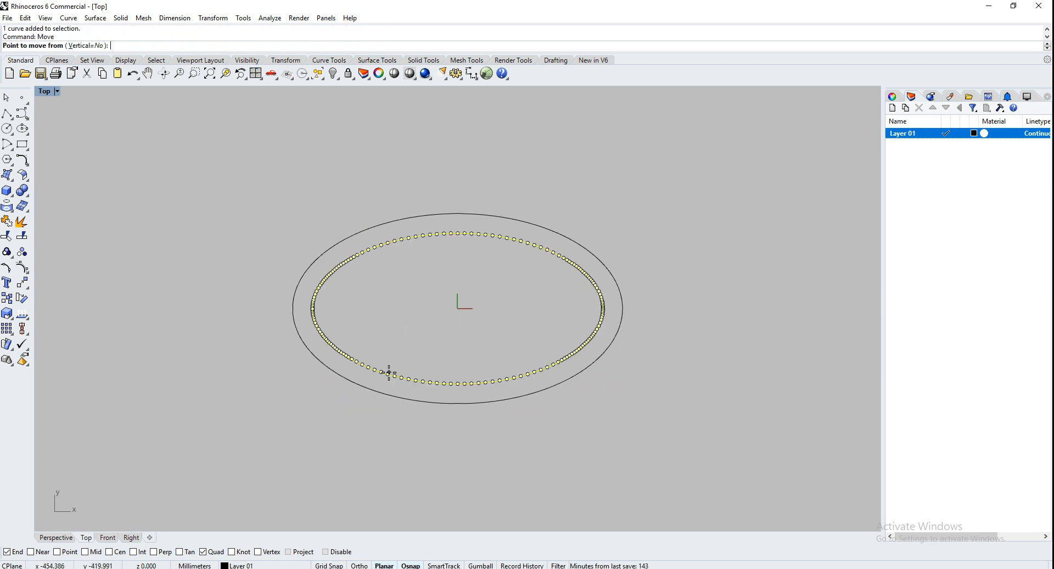
click(104, 538)
click(146, 430)
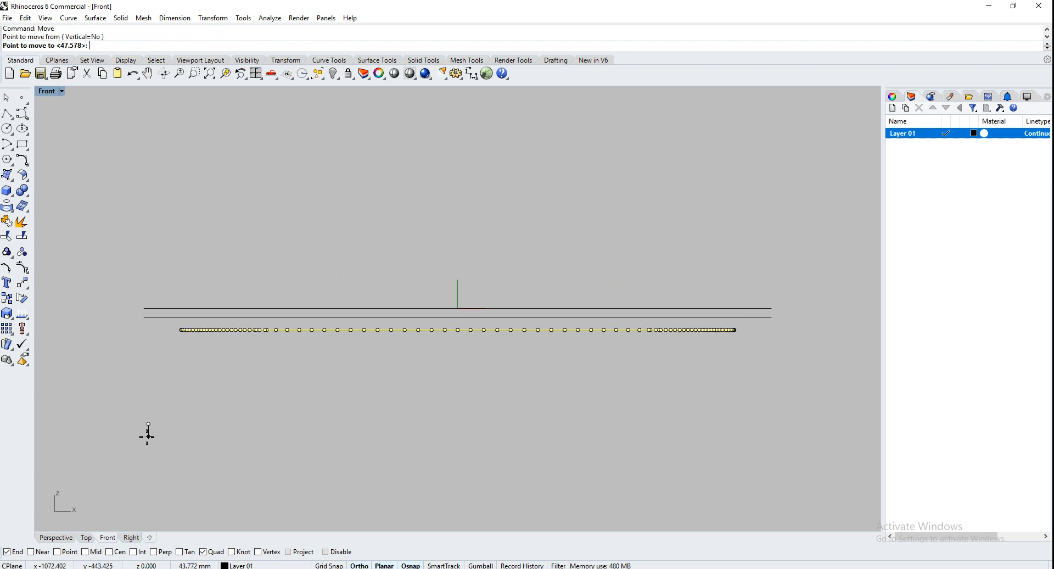
click(148, 436)
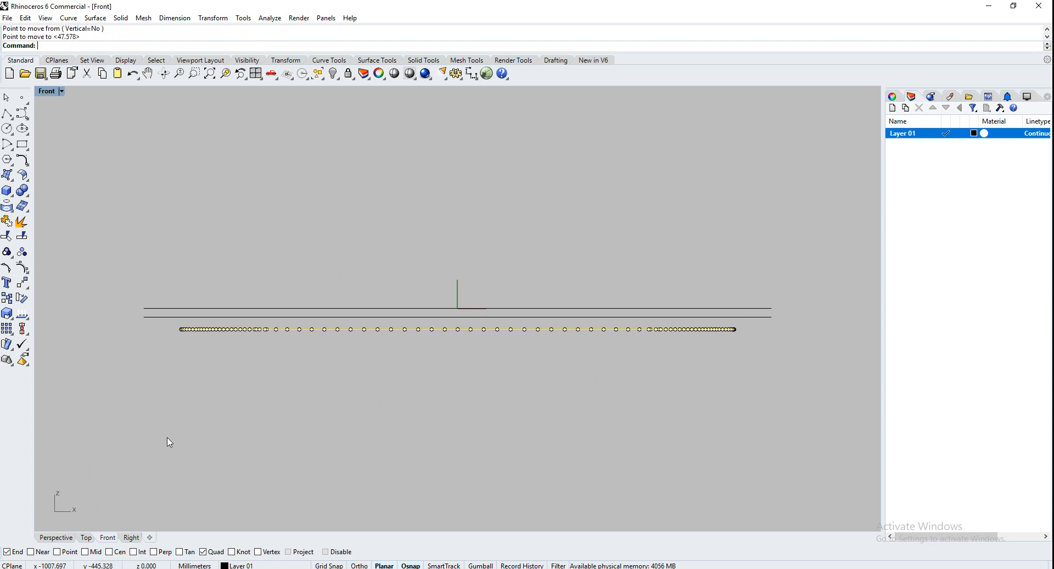
click(213, 446)
Step: Draw a two-segment polyline profile in the perspective view, joining the end points of the upper, lower and inner offset ellipses
click(56, 537)
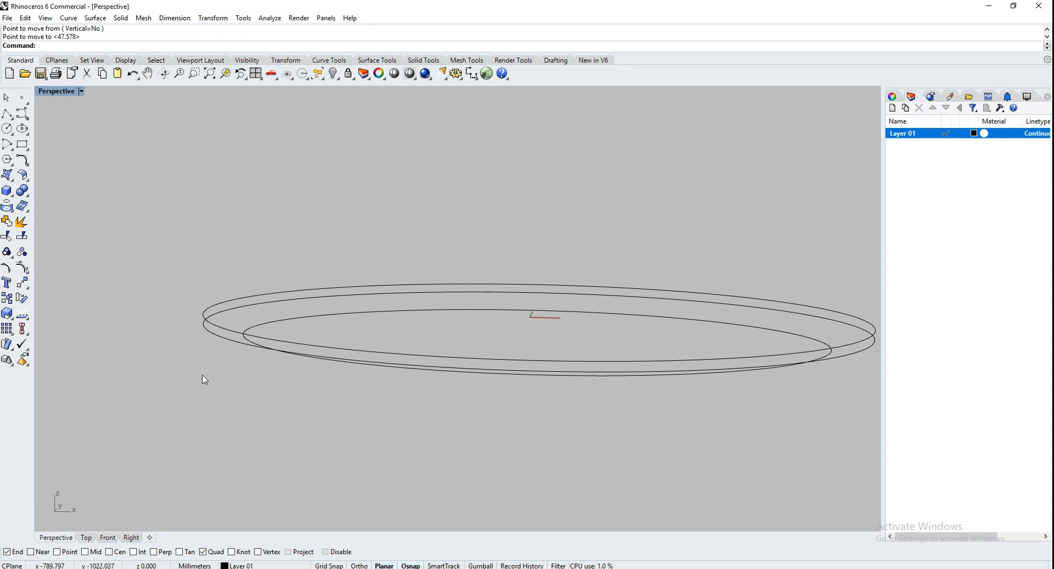
right_drag(203, 378, 212, 417)
click(9, 113)
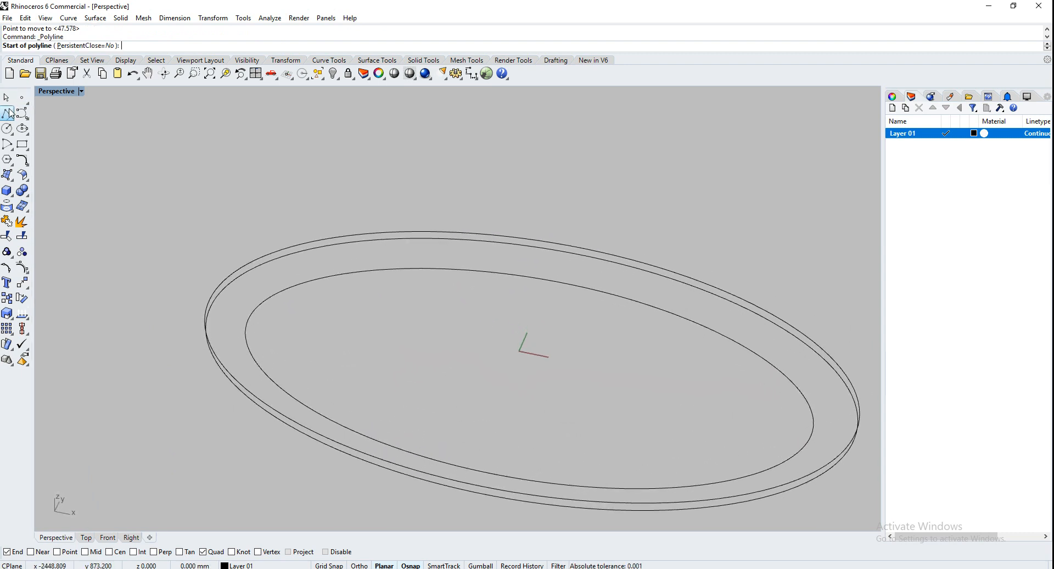
click(215, 288)
click(217, 296)
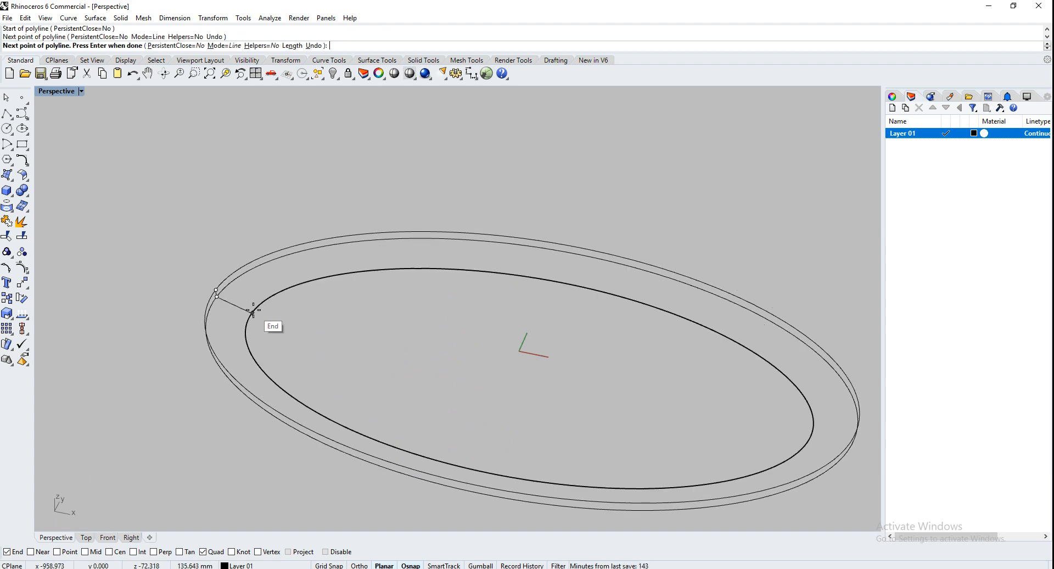
click(252, 310)
key(Return)
Step: Sweep the polyline profile along the upper ellipse with Sweep1, using the Freeform frame style and unchanged cross sections
right_drag(159, 404, 233, 368)
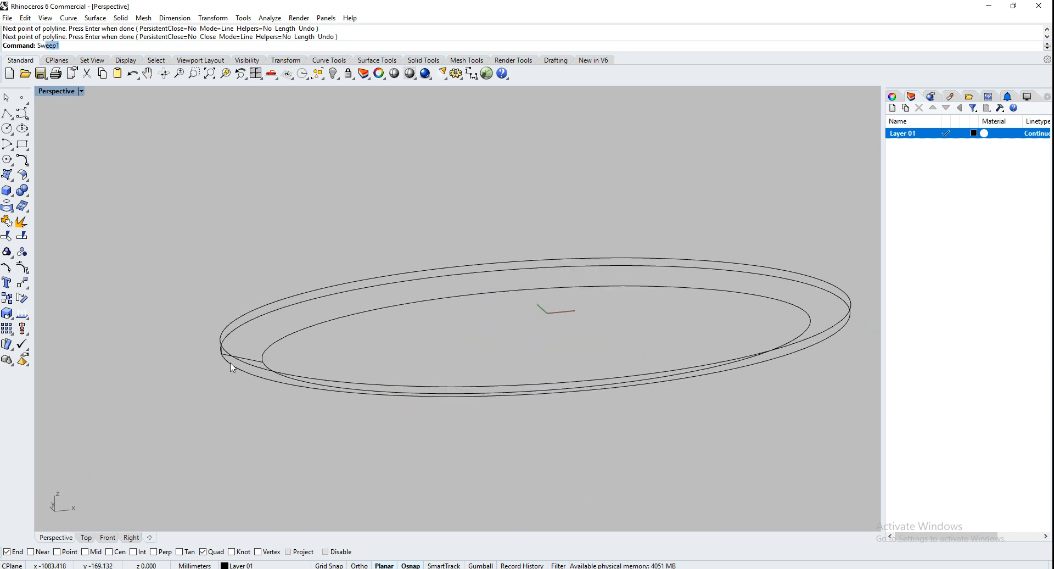
key(Return)
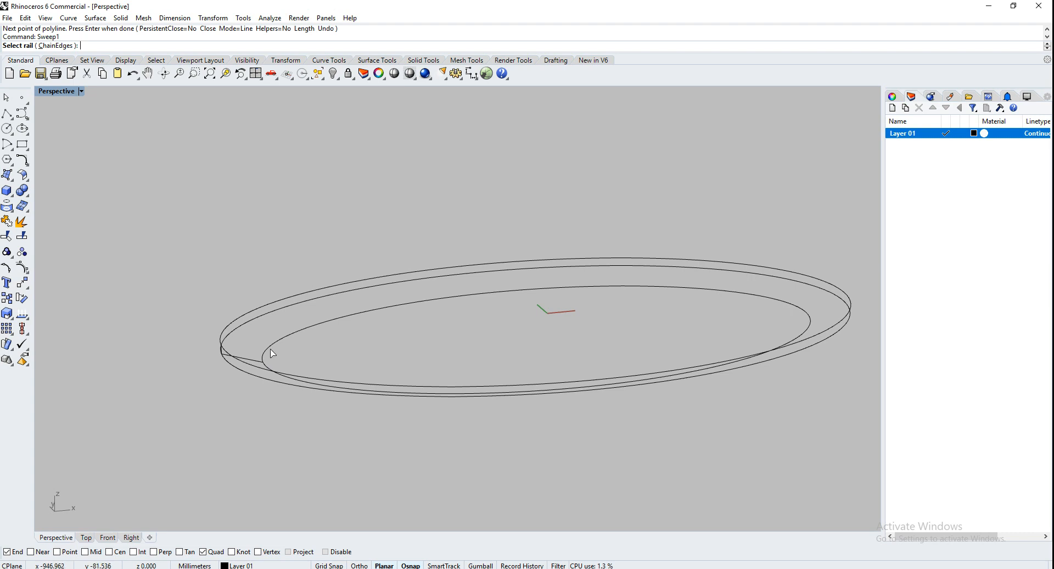
click(269, 306)
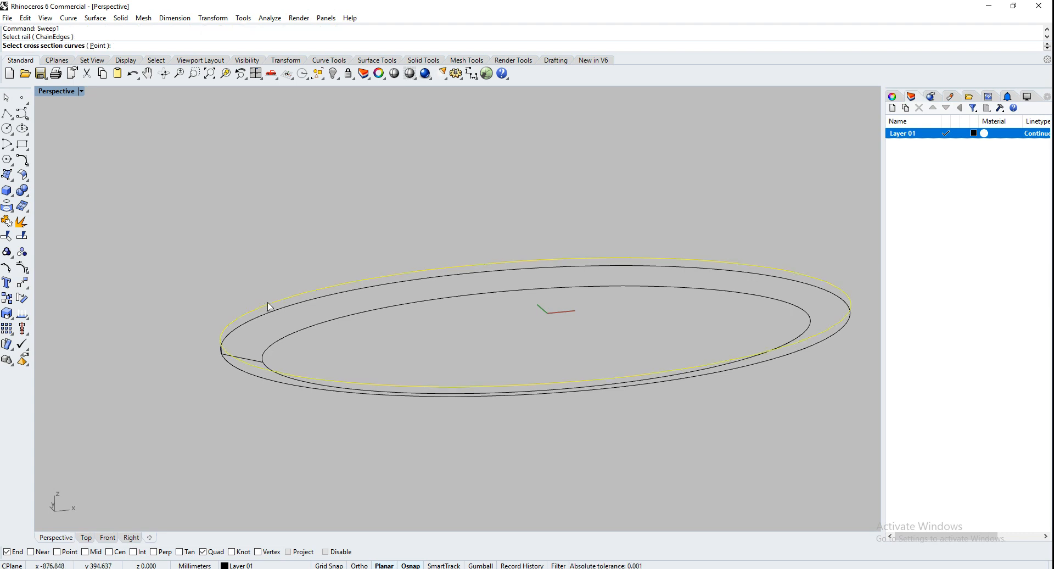
scroll(269, 306, up, 3)
click(245, 396)
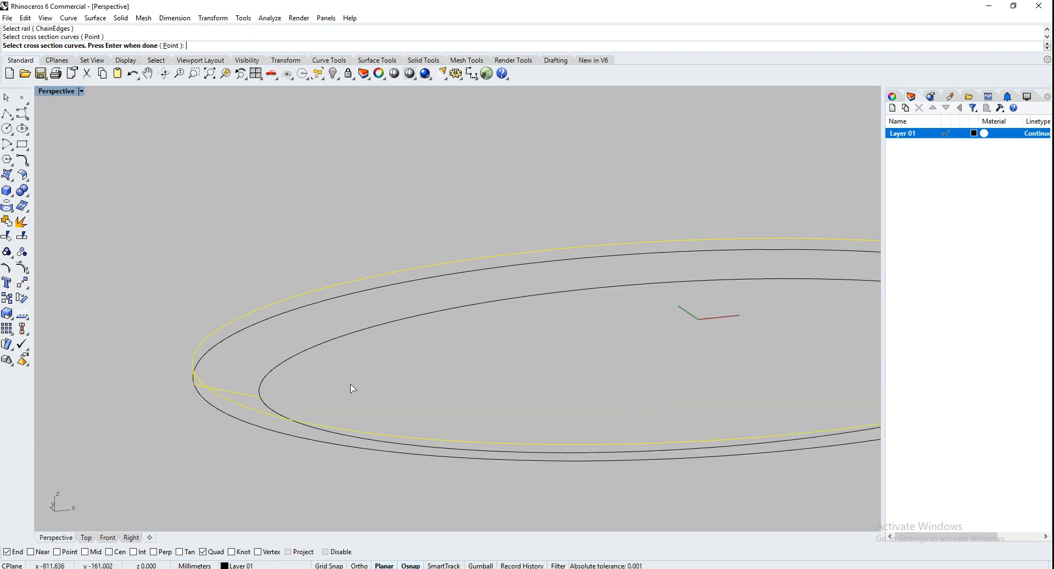
key(Return)
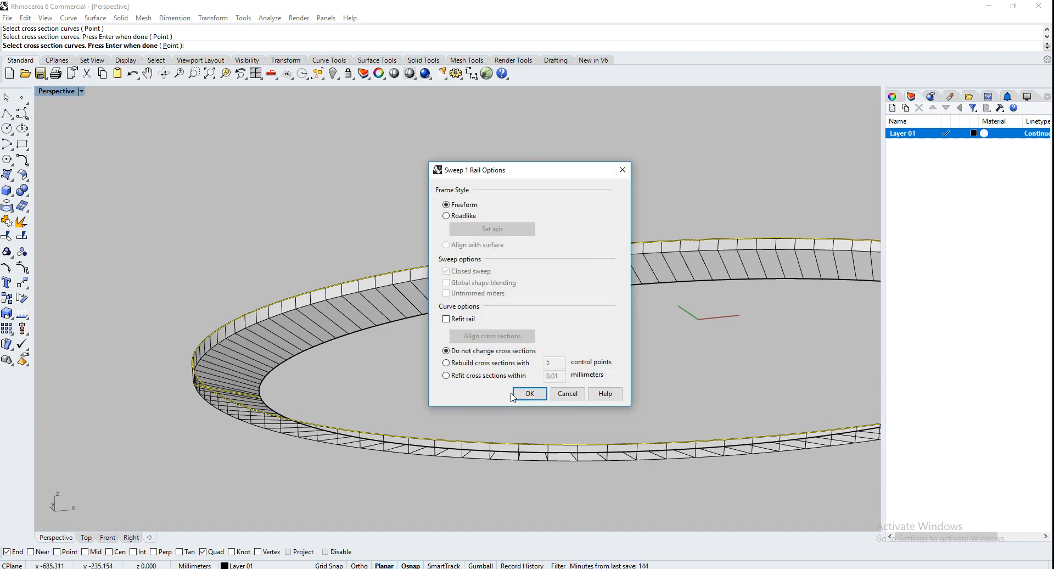
click(512, 395)
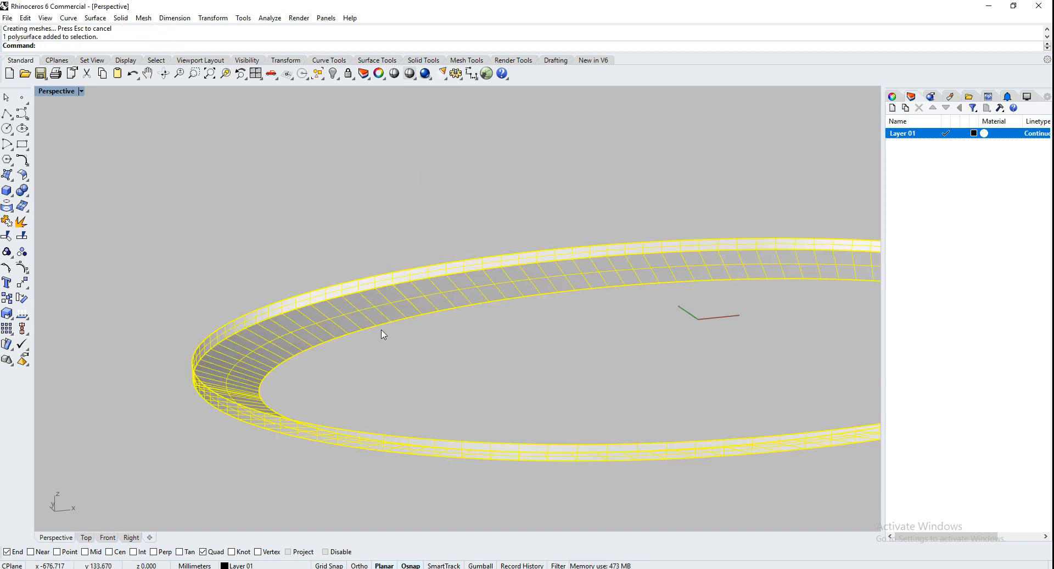
Step: Cap the planar openings of the swept elliptical rim to make a closed tray, and view it from the side
key(Return)
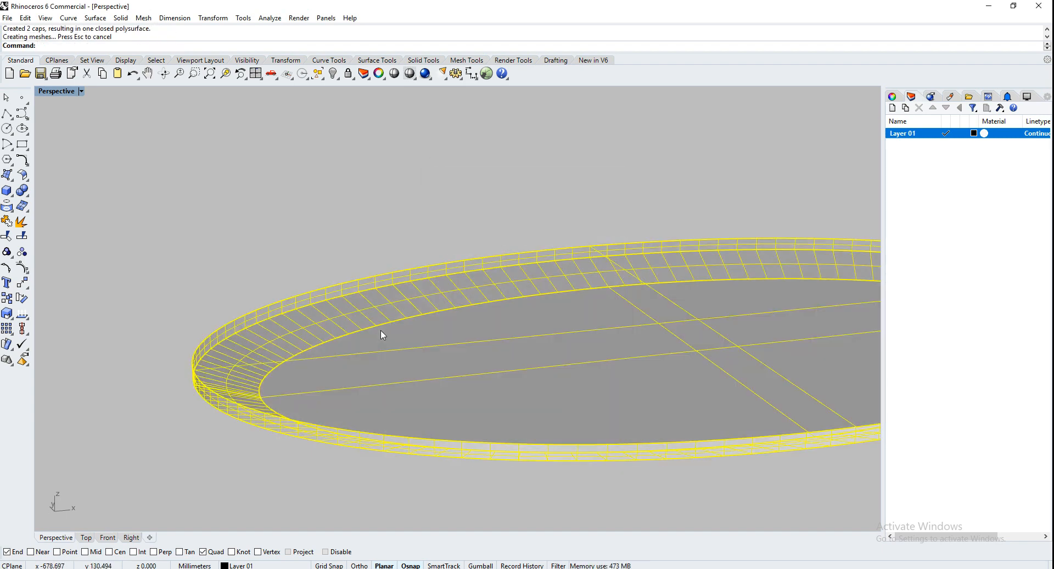
click(287, 246)
scroll(285, 241, down, 6)
right_drag(310, 319, 516, 344)
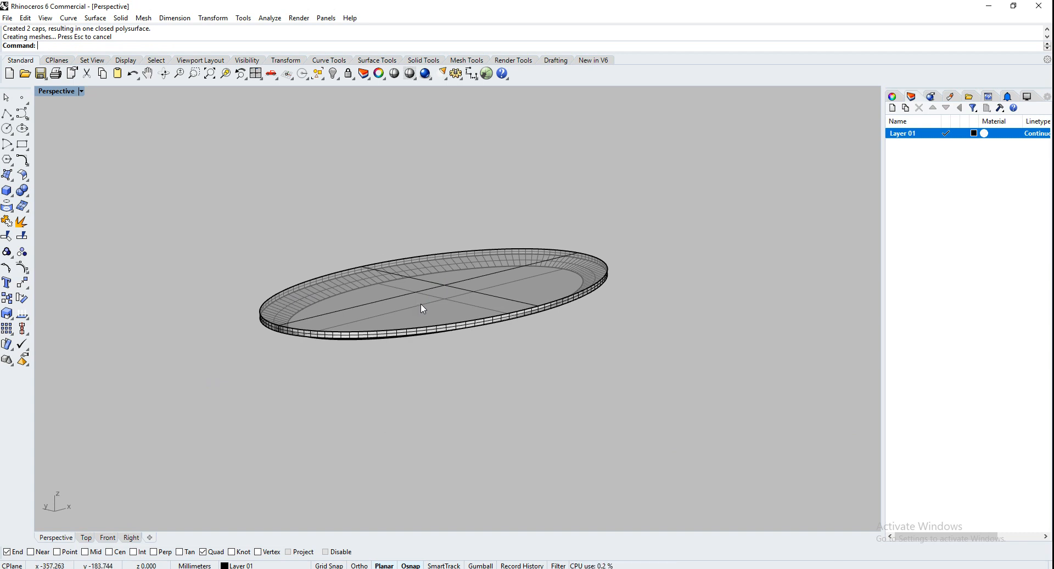
Step: Delete the elliptical tray with all its construction curves and switch to the top view
drag(655, 423, 193, 178)
key(Delete)
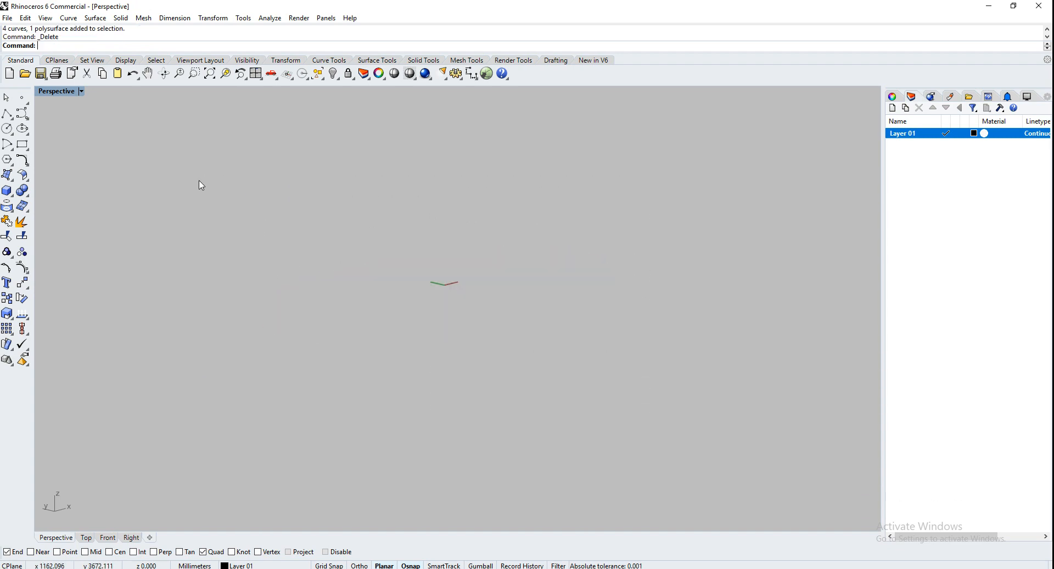
click(87, 537)
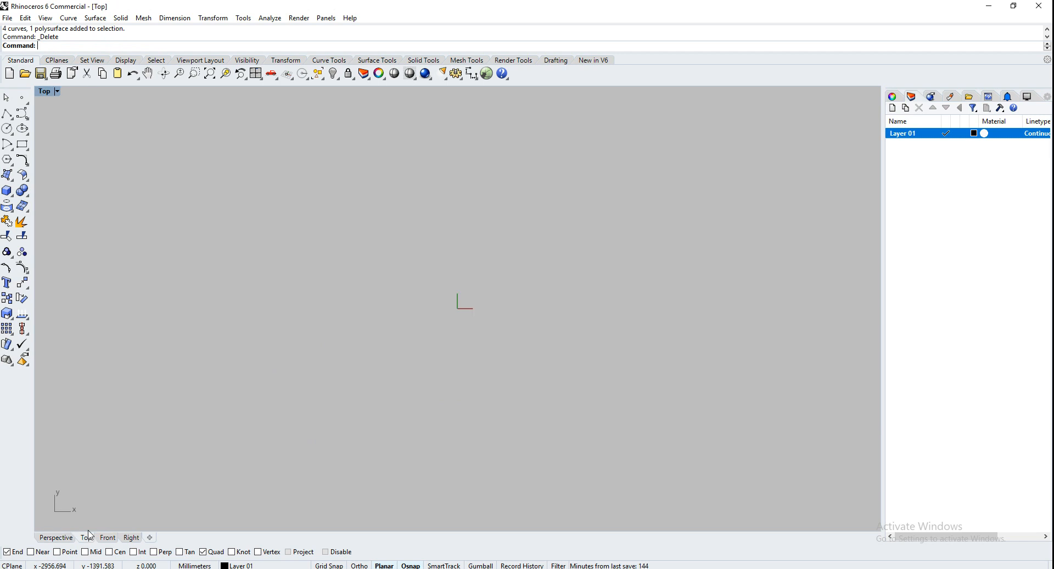
Step: Draw an open S-shaped control point curve of degree 3 with seven points around the origin in the top view
click(22, 113)
click(552, 350)
click(351, 459)
click(232, 282)
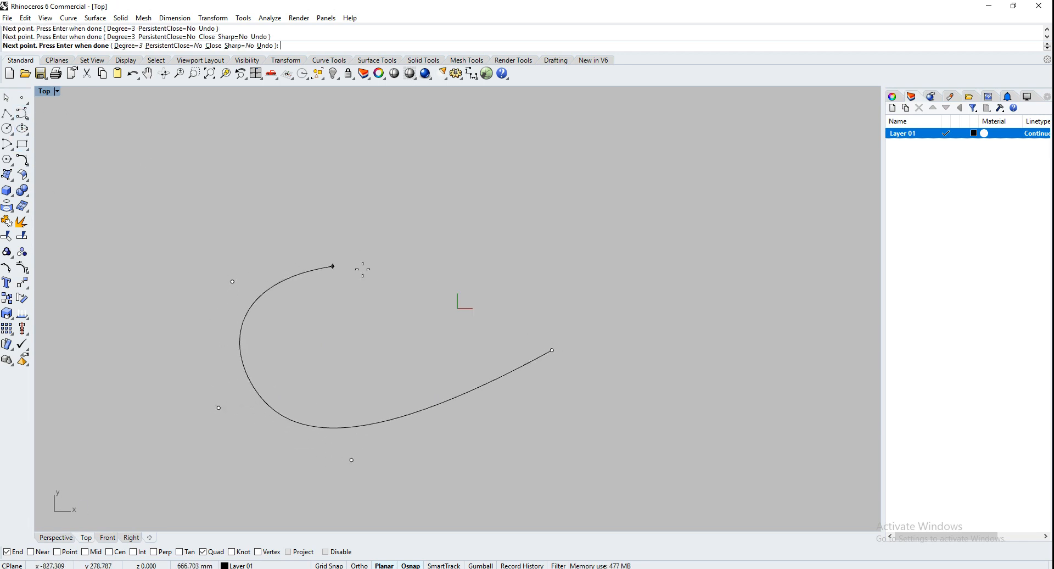
click(419, 273)
click(580, 167)
click(374, 111)
right_click(298, 161)
Step: Turn on the Gumball and, in perspective, move the curve's third control point down in Z and its second one up
click(382, 269)
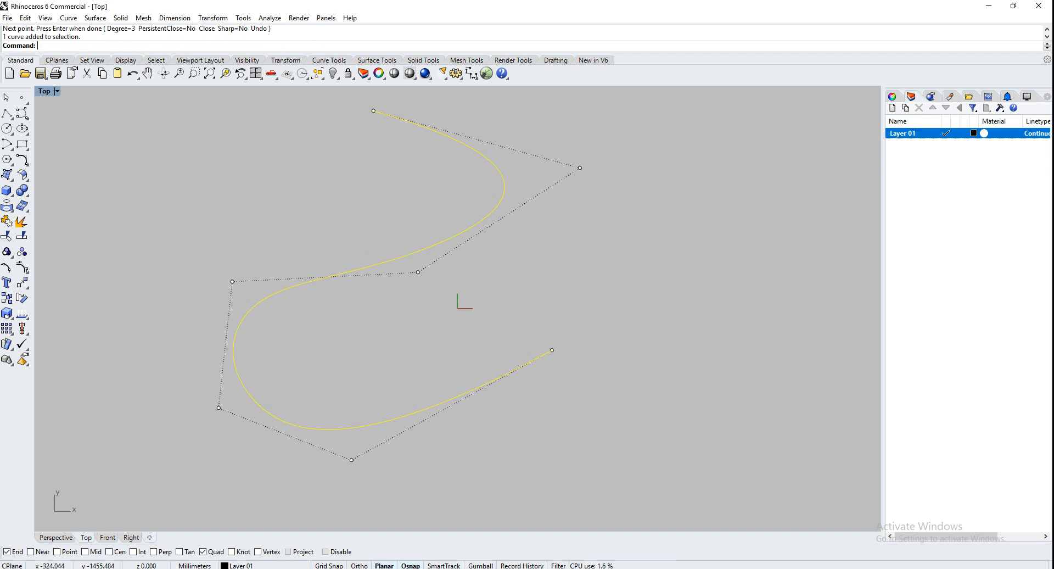
click(481, 565)
click(57, 537)
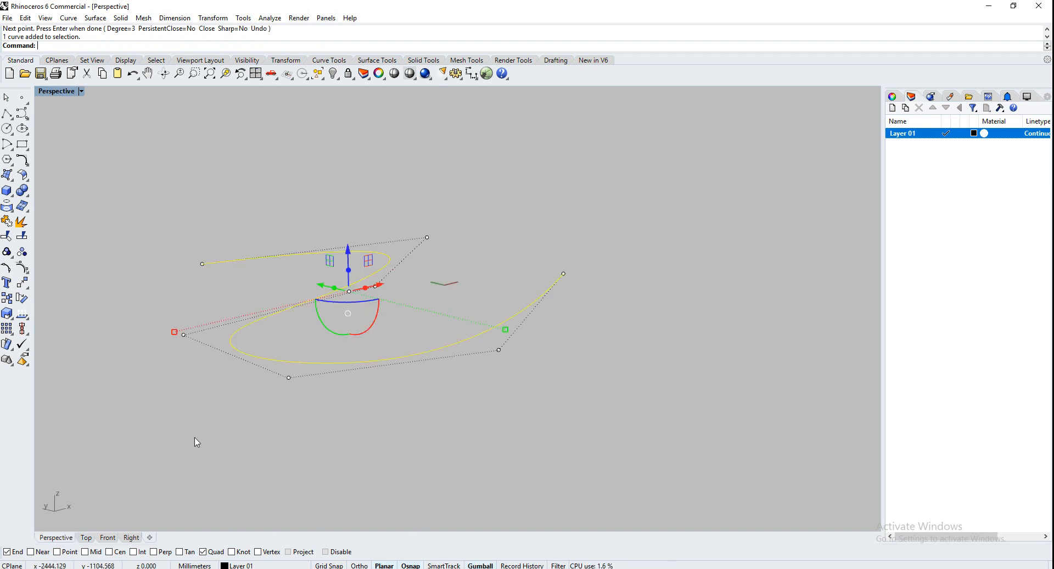
click(289, 377)
drag(290, 341, 290, 415)
key(Escape)
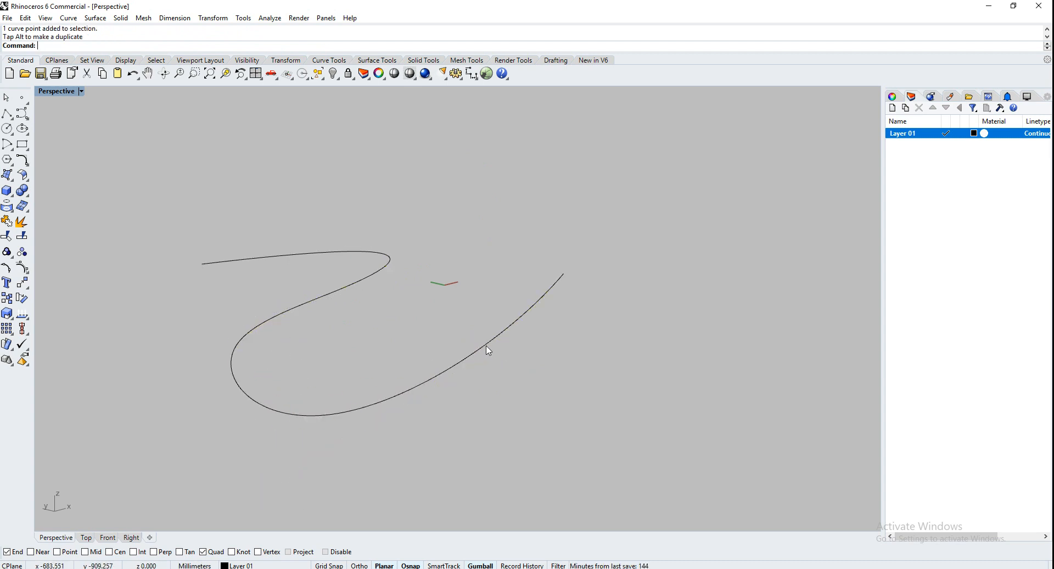
click(486, 346)
click(500, 352)
drag(500, 319, 499, 235)
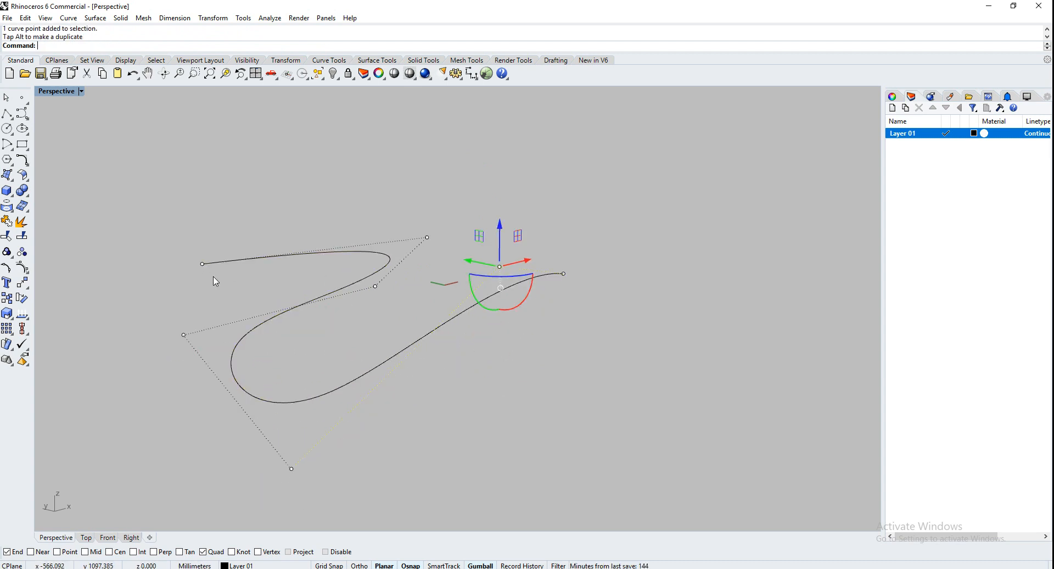
Step: Move the curve's fifth control point down in Z and raise its last end point
right_drag(214, 281, 306, 294)
click(420, 313)
drag(420, 299, 423, 416)
click(194, 326)
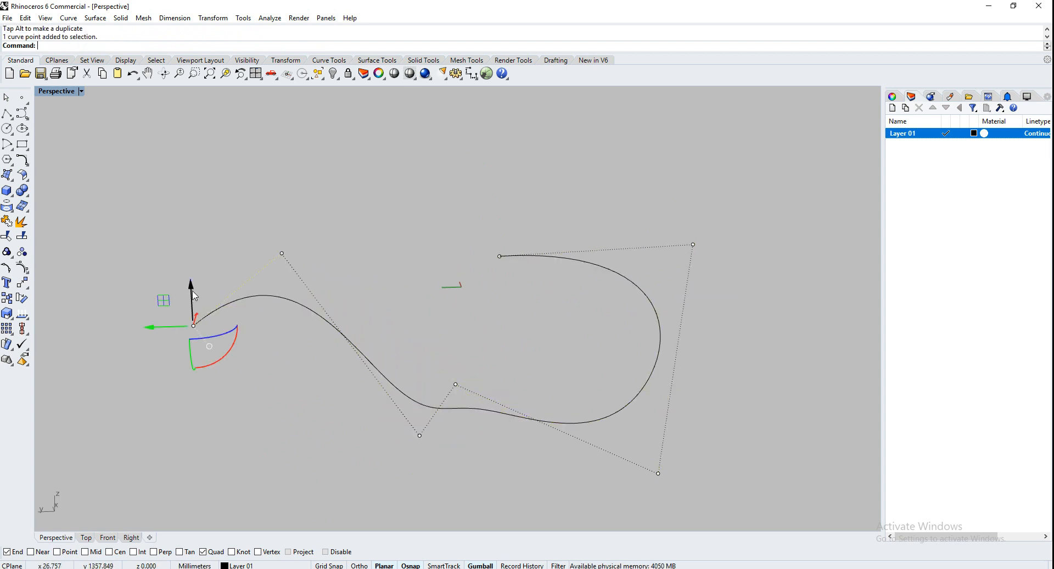
drag(191, 292, 190, 237)
key(Escape)
key(Escape)
Step: Draw a small circle centred on the origin in the perspective view
right_drag(497, 270, 172, 315)
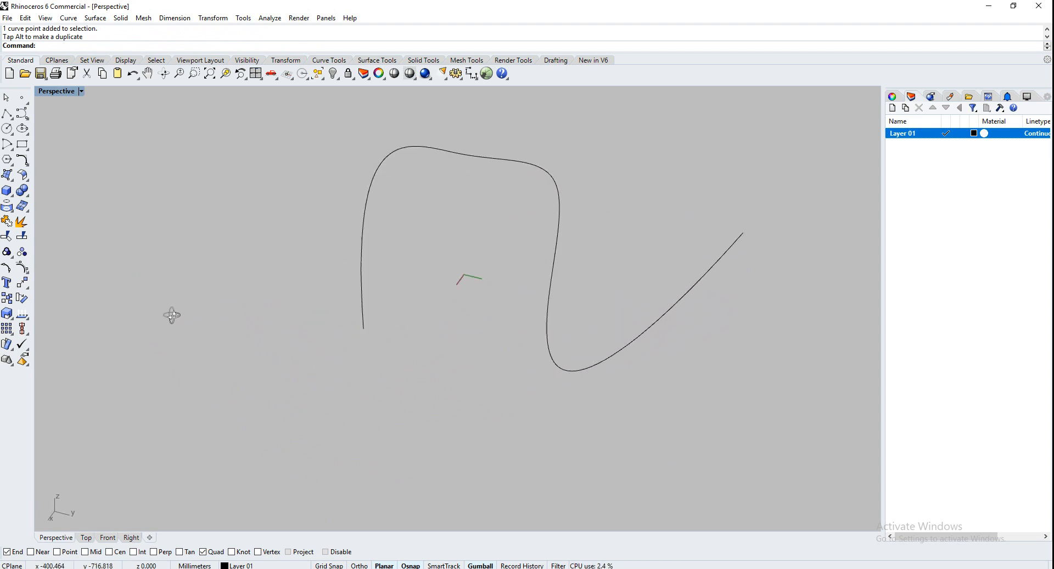
click(6, 128)
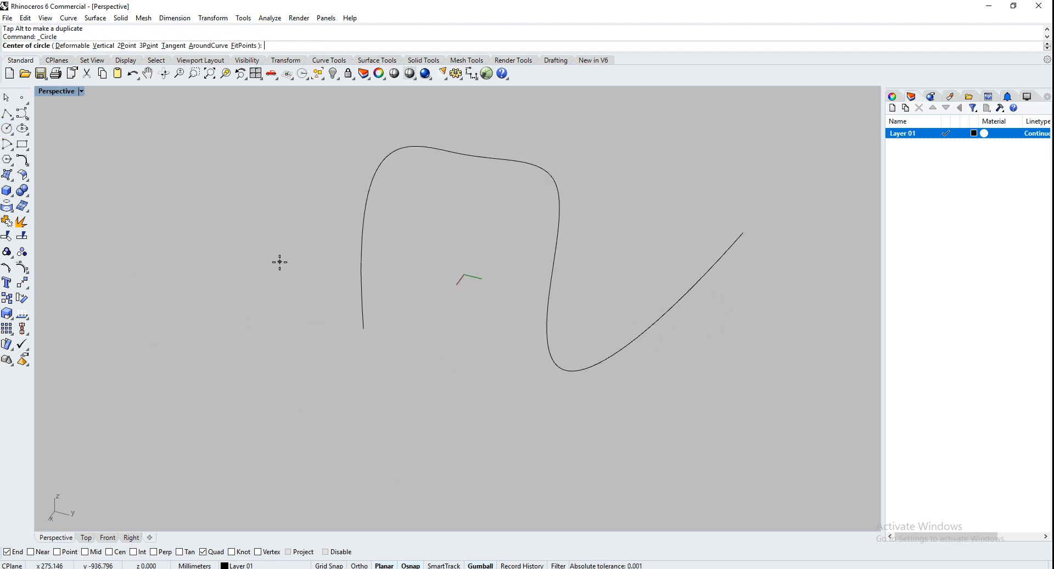
text(0)
key(Return)
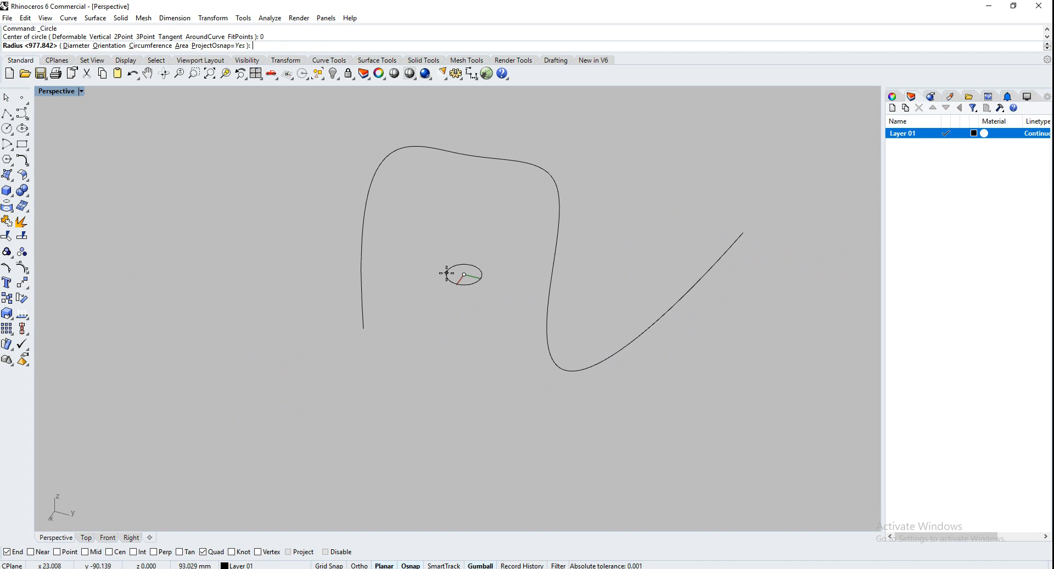
click(453, 273)
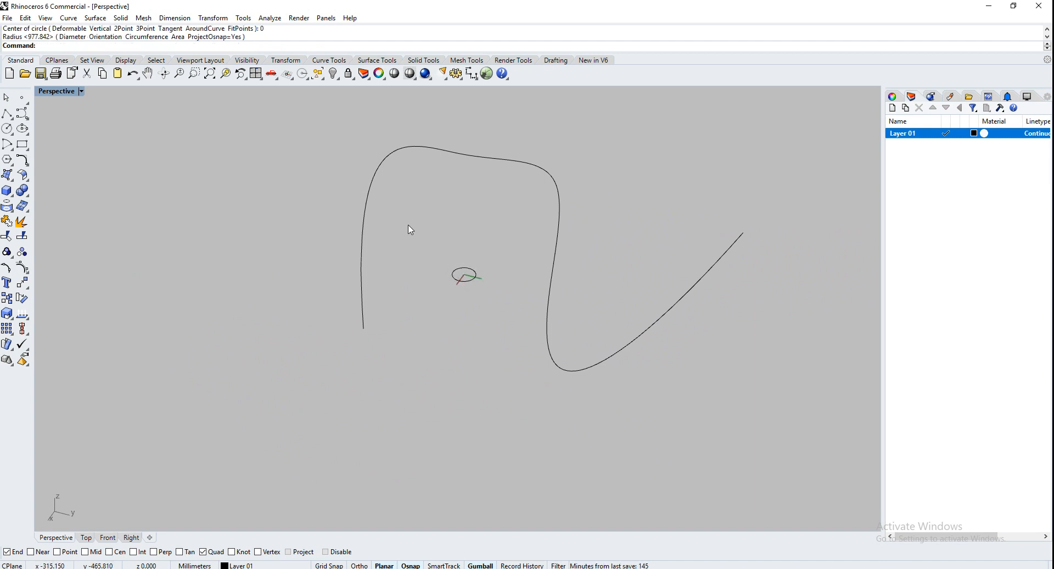
Step: Orient the circle perpendicular to the freeform curve, using its centre as base point and placing it at the curve's starting end
click(214, 18)
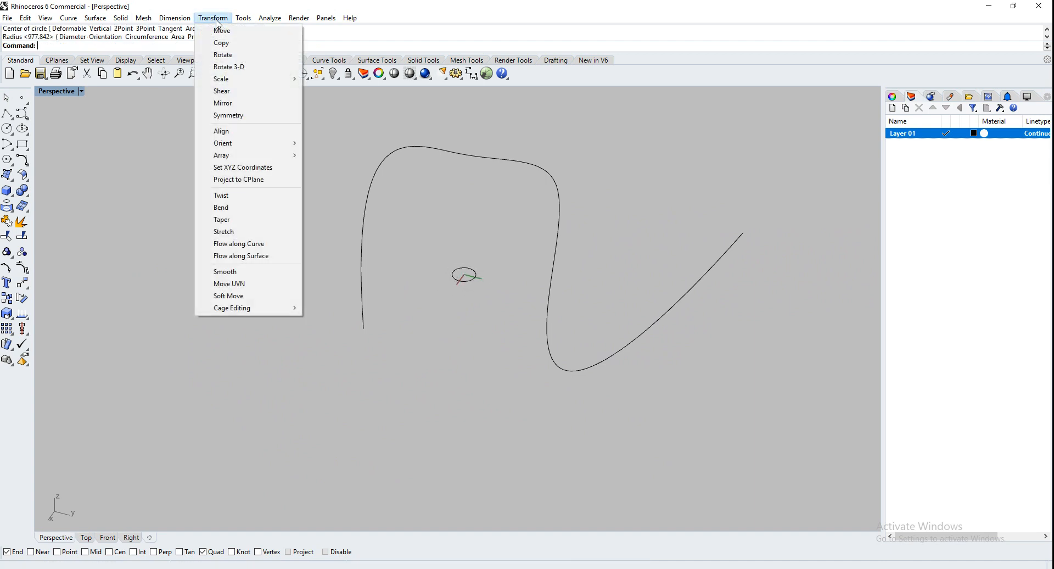
mouse_move(247, 144)
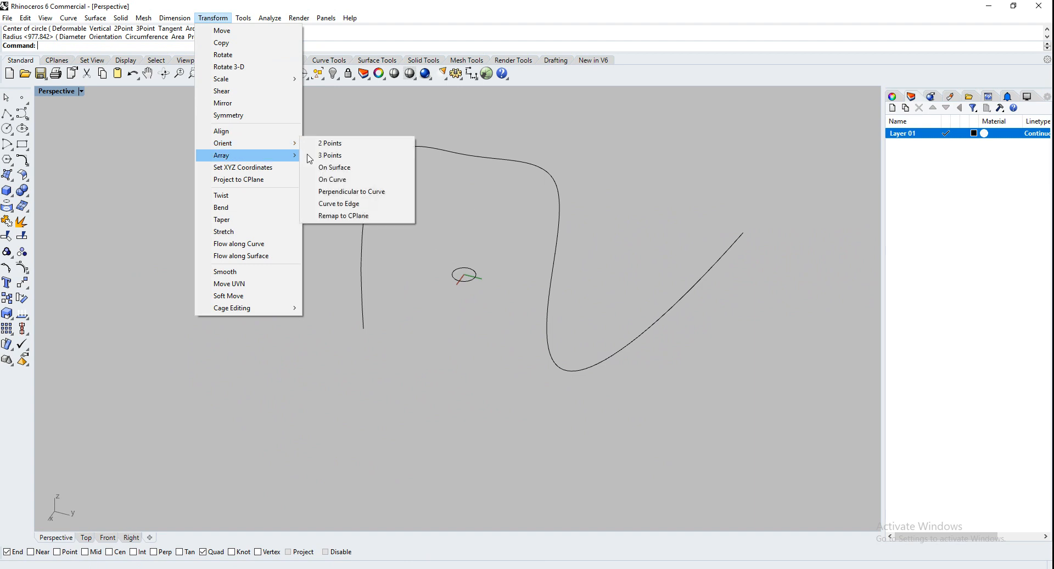
click(363, 192)
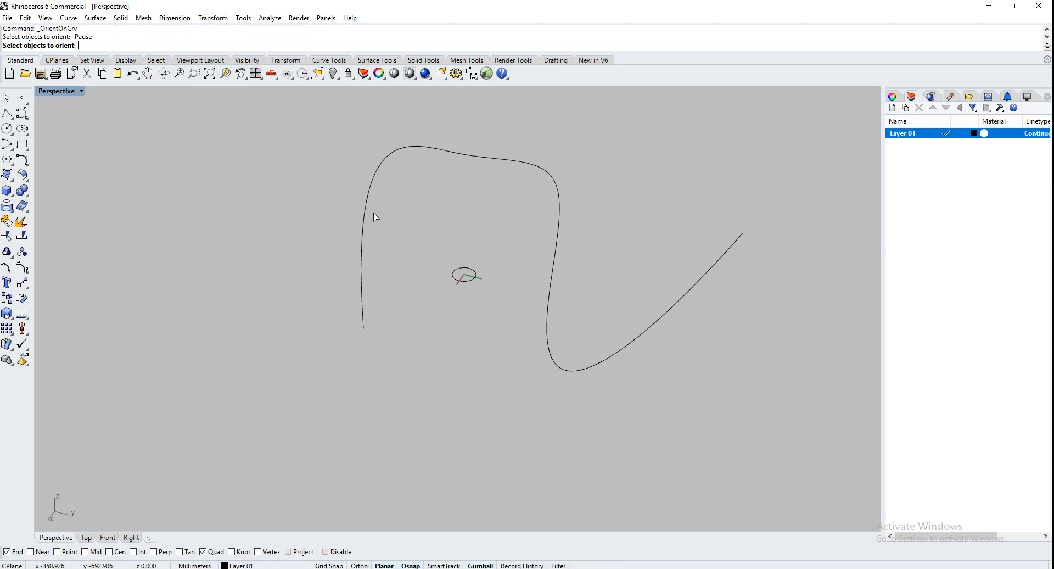
click(457, 280)
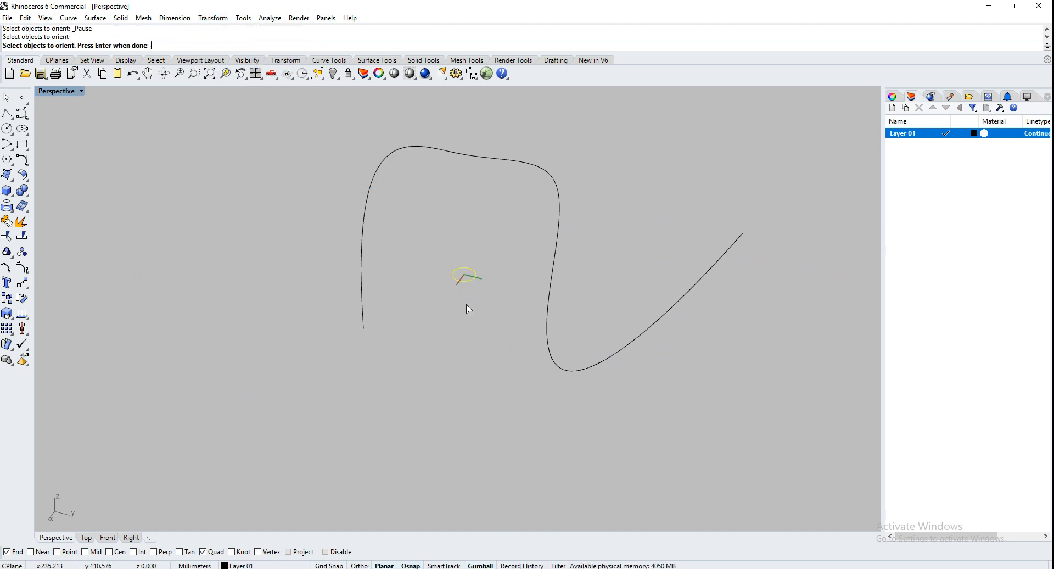
key(Return)
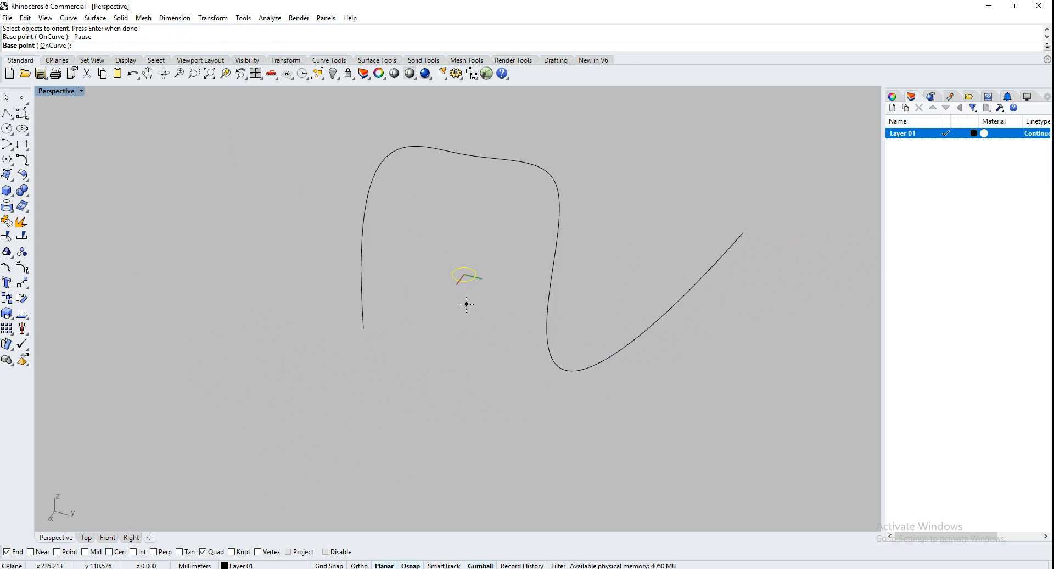
right_click(117, 551)
click(461, 283)
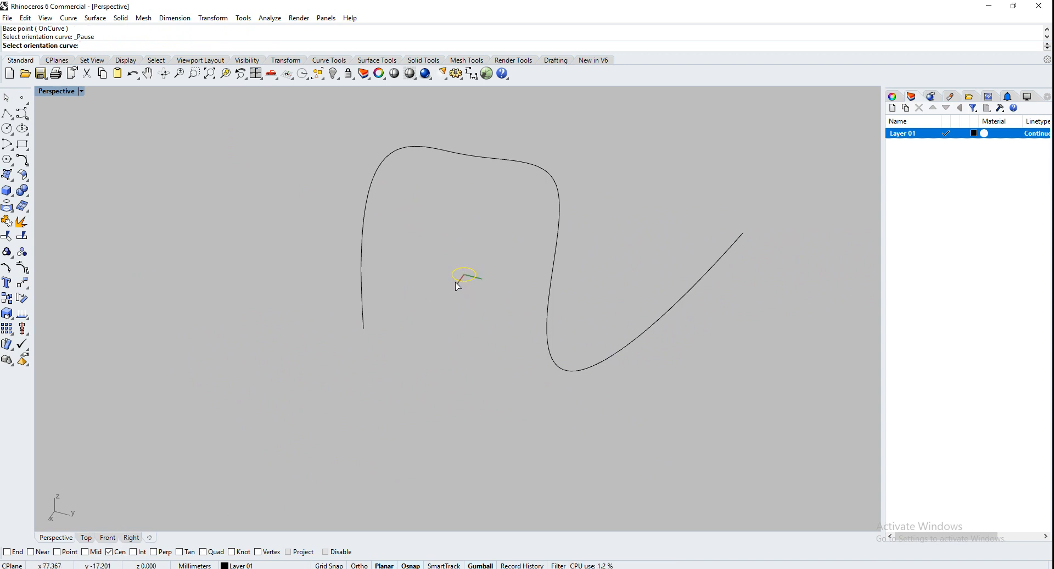
click(361, 311)
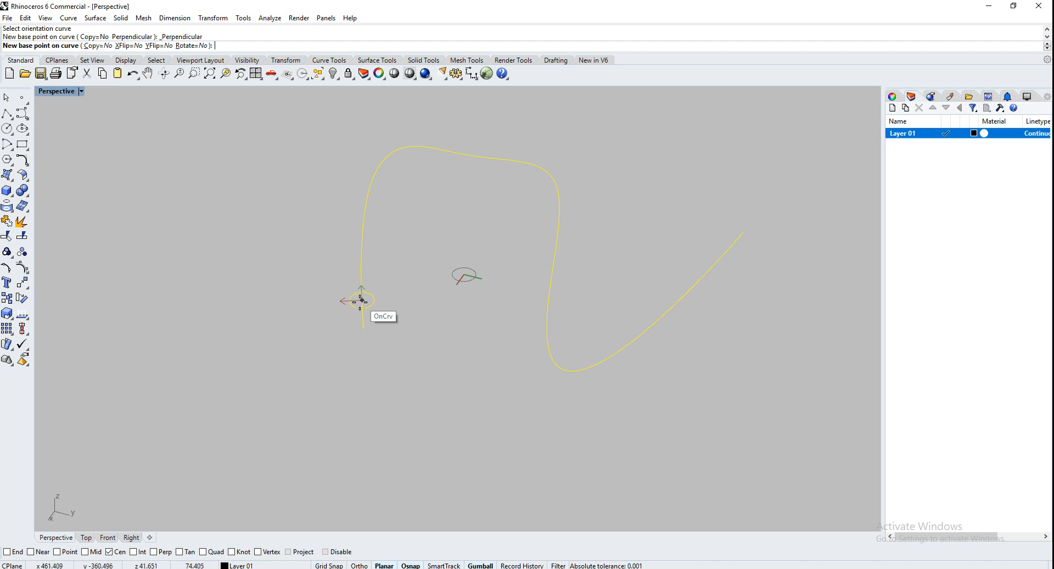
click(363, 330)
Step: Check the circle's perpendicular alignment at the curve's end up close and turn off the Gumball
right_drag(342, 352, 355, 291)
scroll(360, 278, up, 5)
click(344, 340)
click(323, 266)
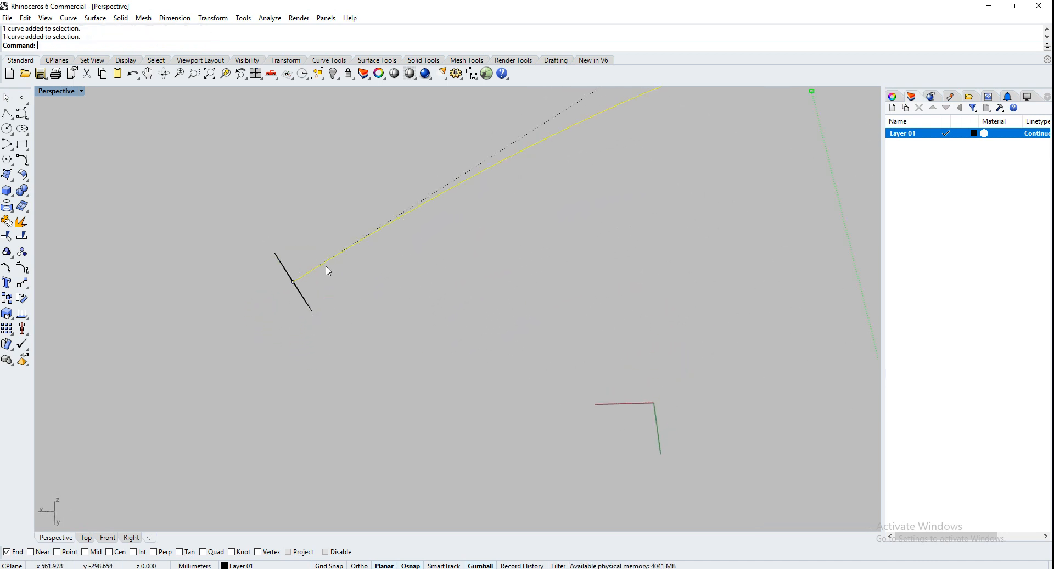
click(480, 565)
click(415, 463)
right_drag(415, 462, 691, 414)
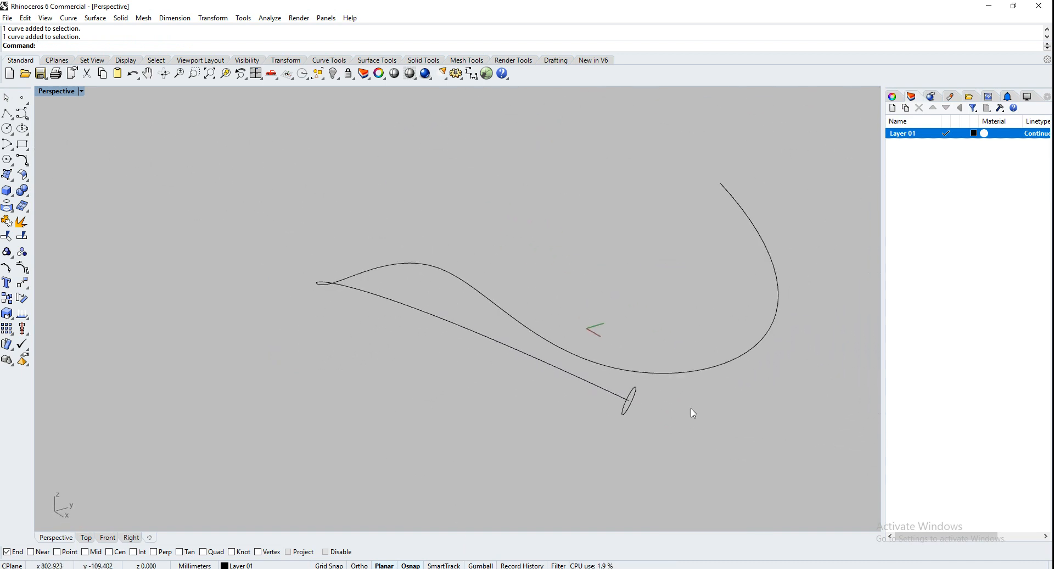
Step: Sweep the circle along the freeform curve with Sweep1, using the Freeform frame style and leaving cross sections unchanged
click(602, 392)
key(Escape)
text(weep)
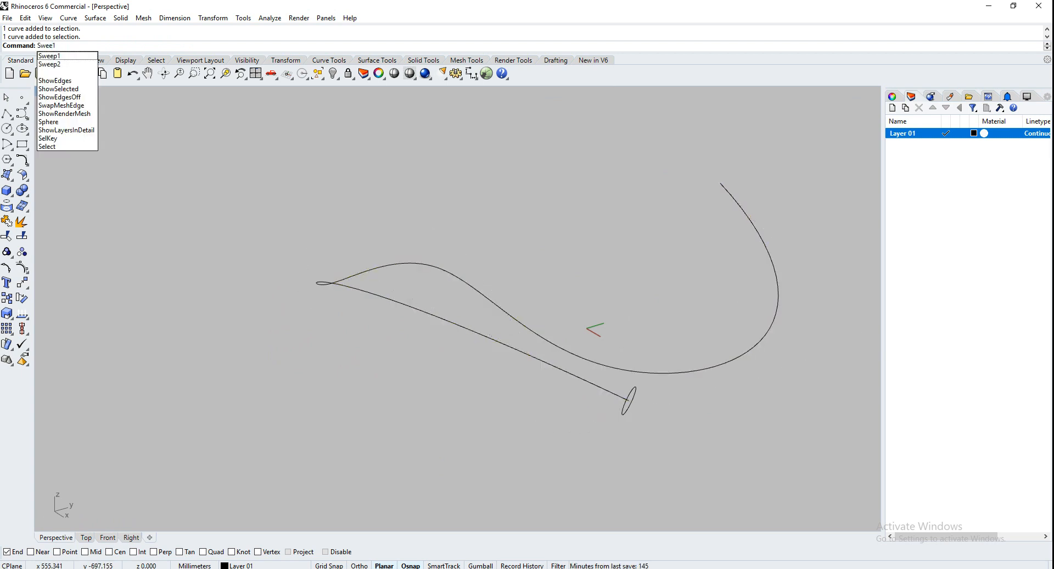
text(1)
key(Return)
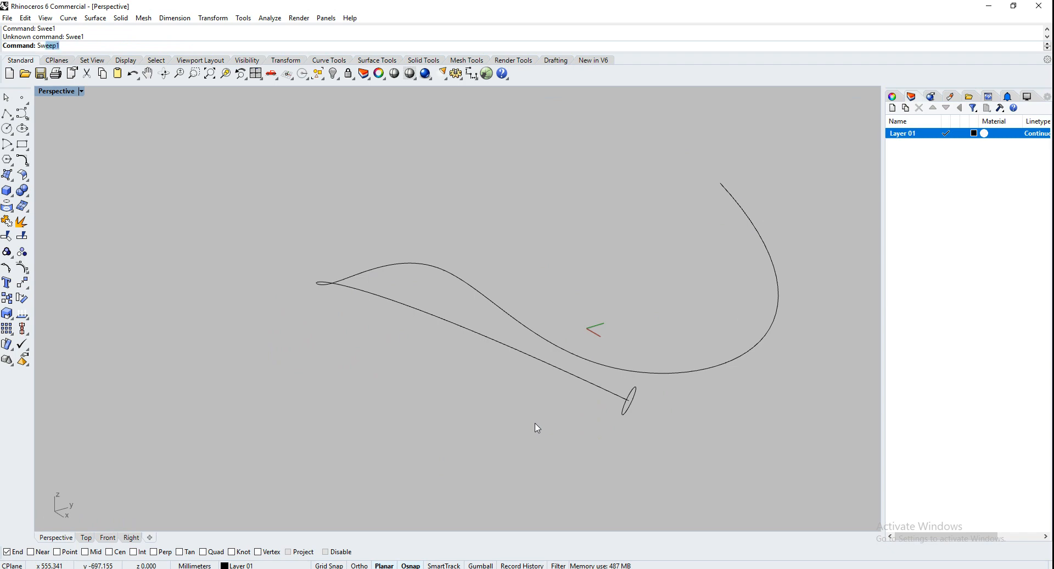
text(Sw)
key(Return)
click(615, 395)
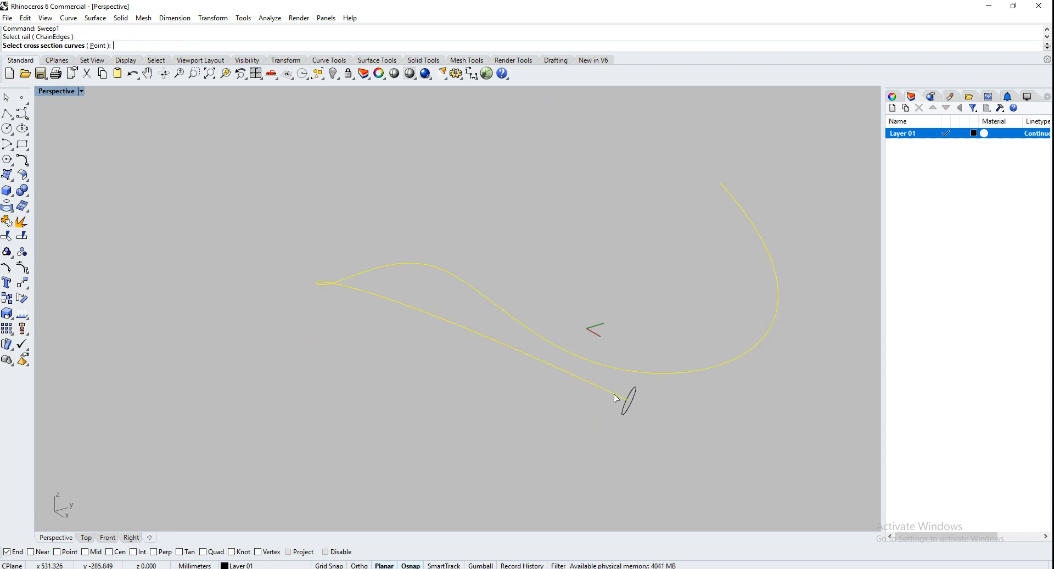
click(626, 413)
key(Return)
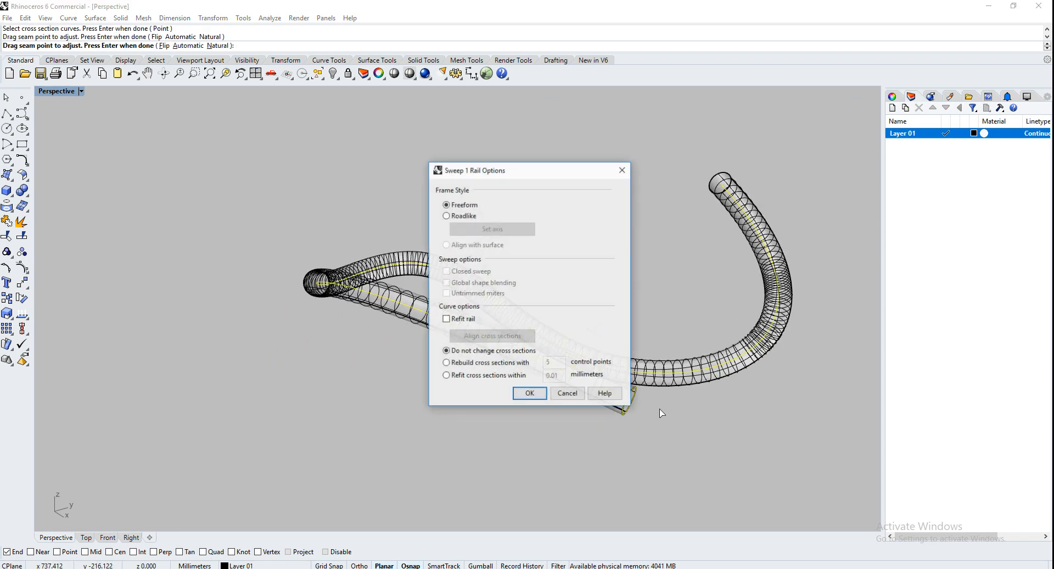
key(Return)
click(524, 393)
right_drag(353, 426, 530, 433)
scroll(497, 468, up, 3)
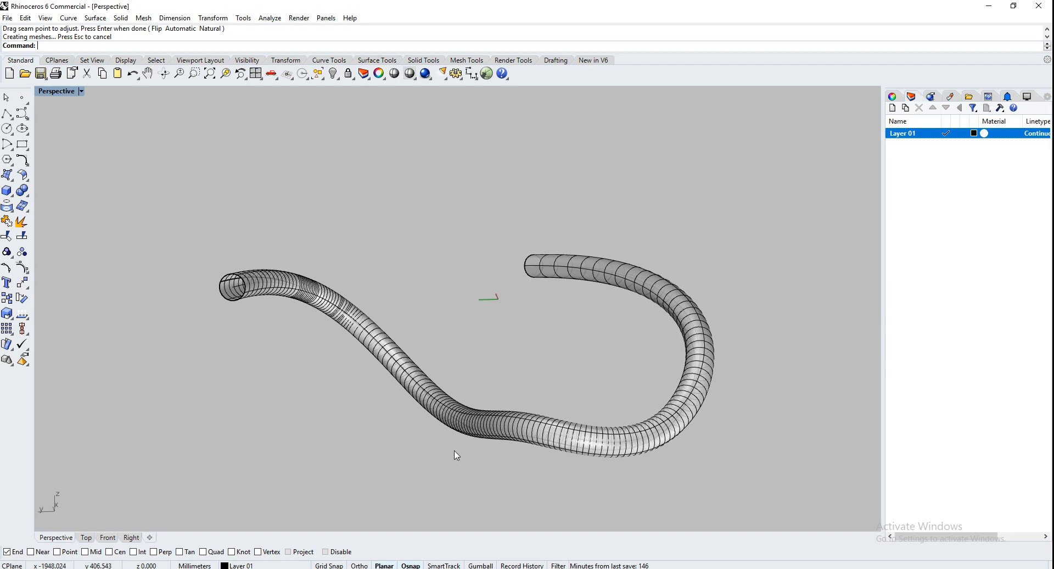
Step: Delete the swept tube together with its rail curve and circle profile
drag(777, 485, 461, 299)
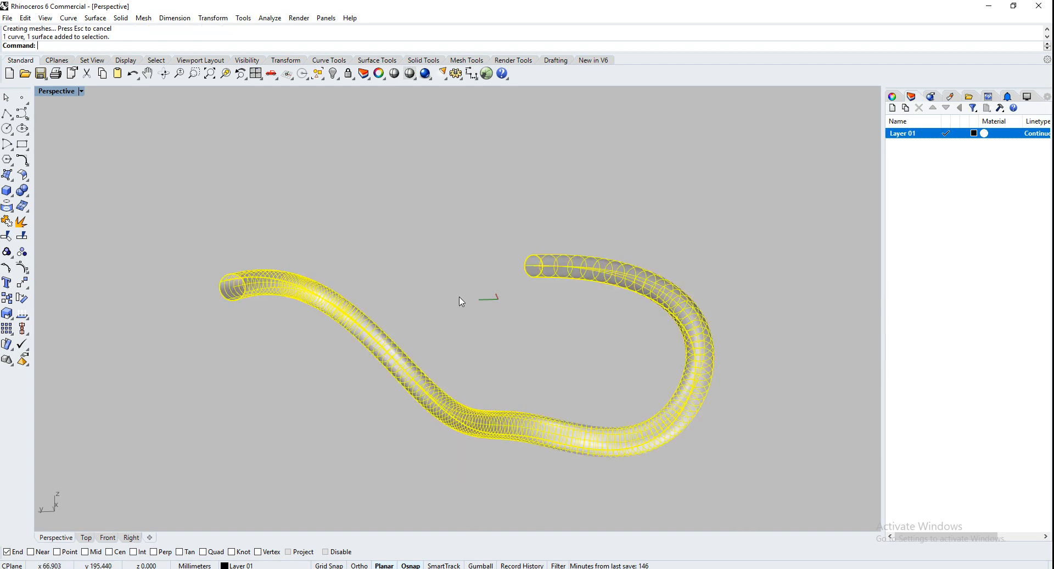
key(Delete)
drag(636, 298, 468, 220)
key(Delete)
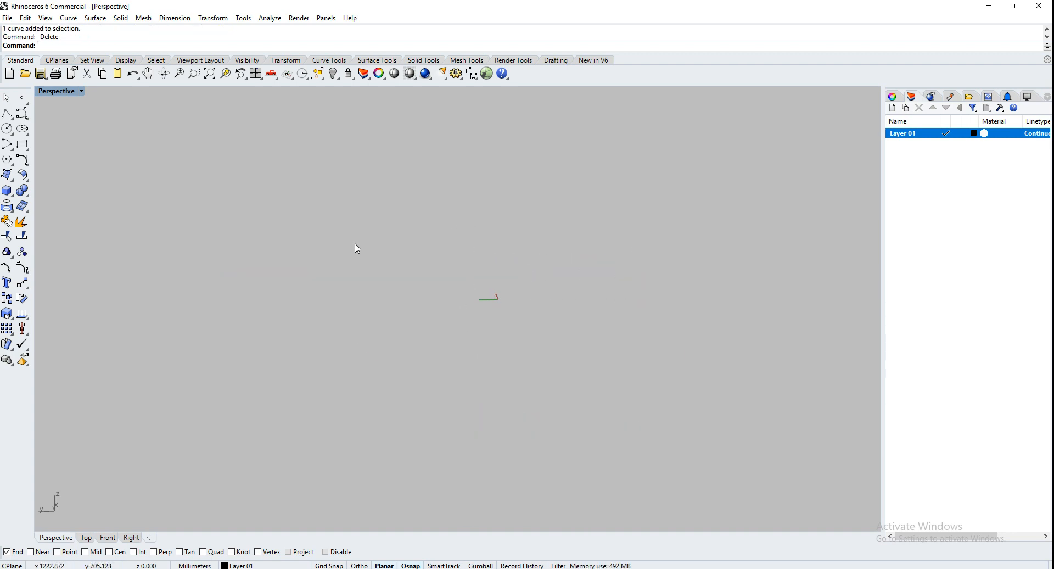
Step: Draw a wavy eight-point degree 3 control point curve running across the origin area in the top view
click(86, 539)
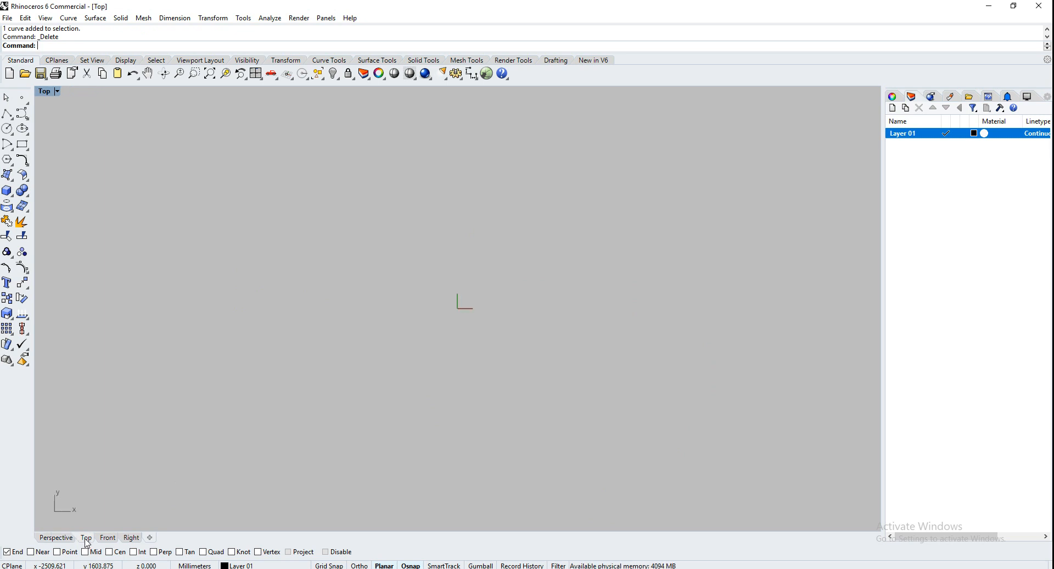
click(22, 113)
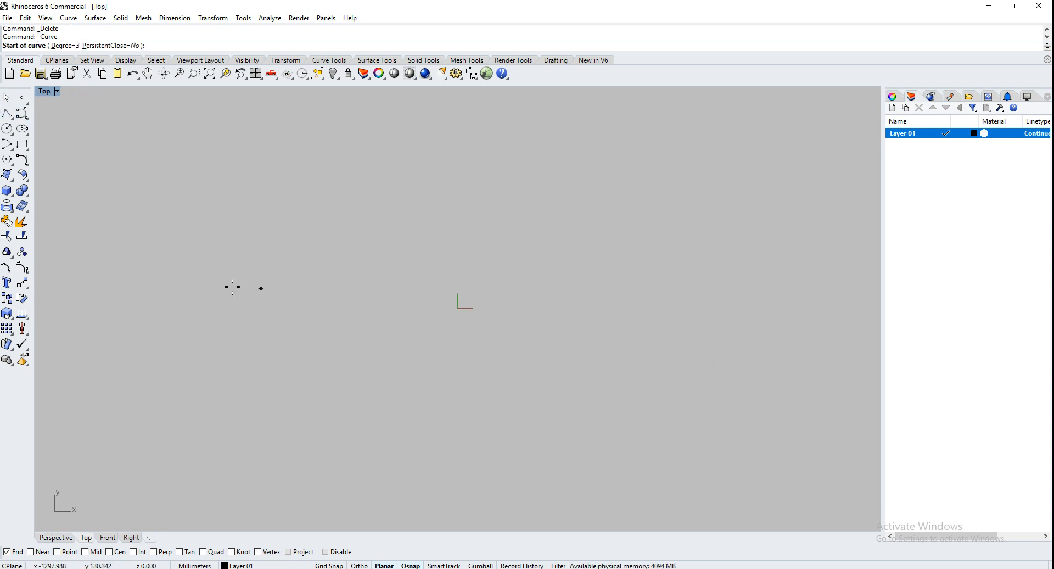
click(194, 275)
click(280, 338)
click(347, 322)
click(407, 264)
click(530, 266)
click(585, 351)
click(666, 371)
click(753, 321)
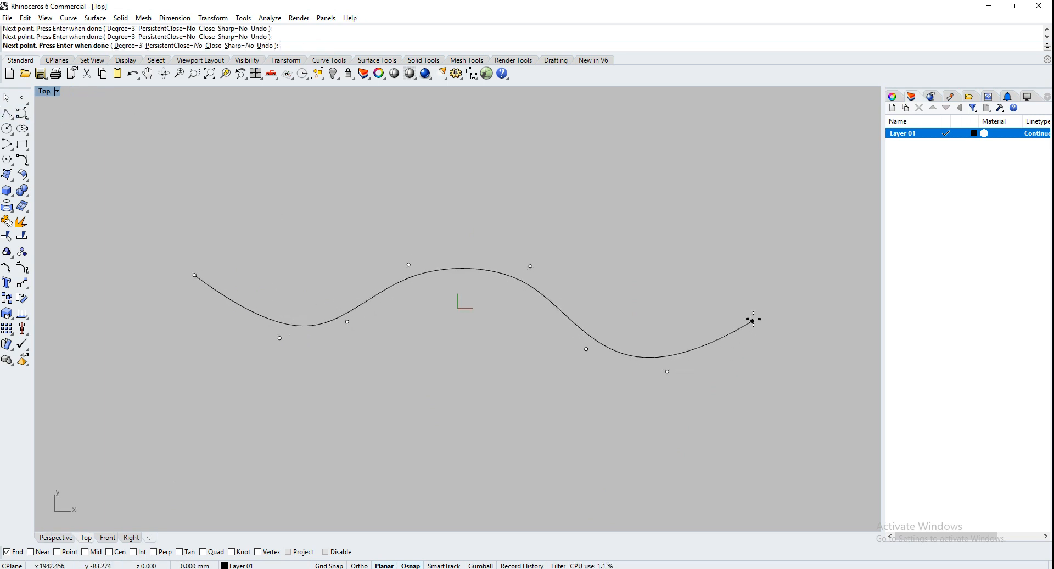
right_click(780, 270)
Step: Draw a second freeform curve with seven control points in the top view, crossing the first wavy curve
right_click(775, 266)
click(698, 284)
click(521, 319)
click(500, 336)
click(443, 324)
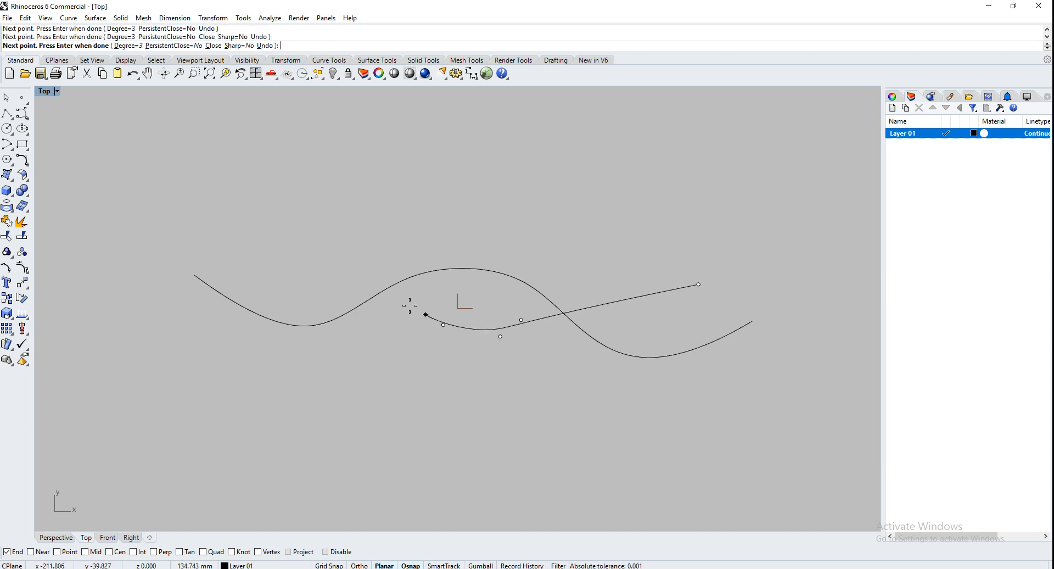
click(361, 269)
click(299, 235)
click(248, 231)
right_click(196, 236)
Step: Draw a third freeform curve with nine control points in the top view, crossing the other two curves
right_click(203, 246)
click(212, 256)
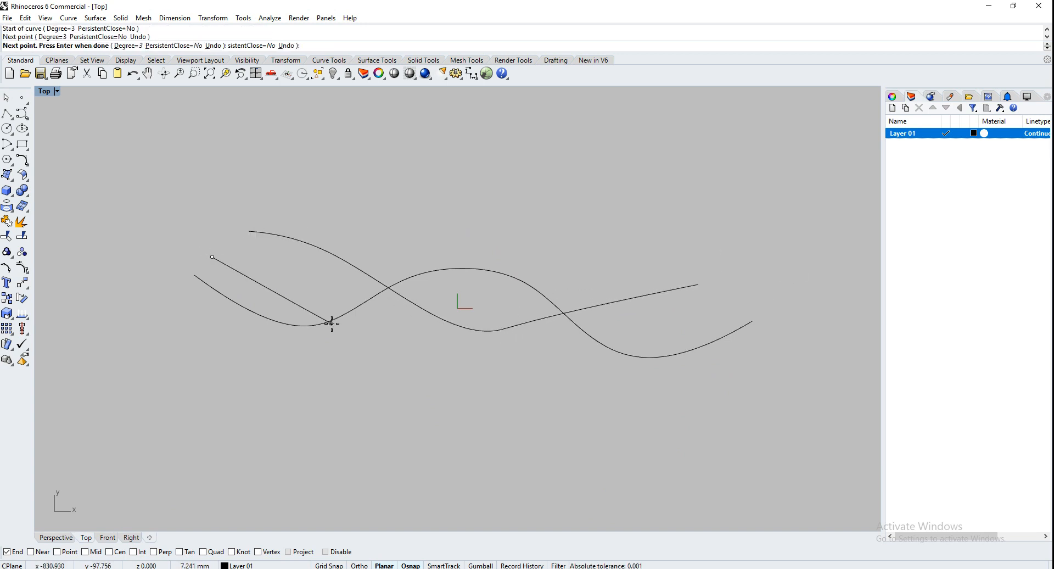
click(330, 323)
click(410, 333)
click(460, 301)
click(495, 231)
click(588, 236)
click(646, 268)
click(679, 313)
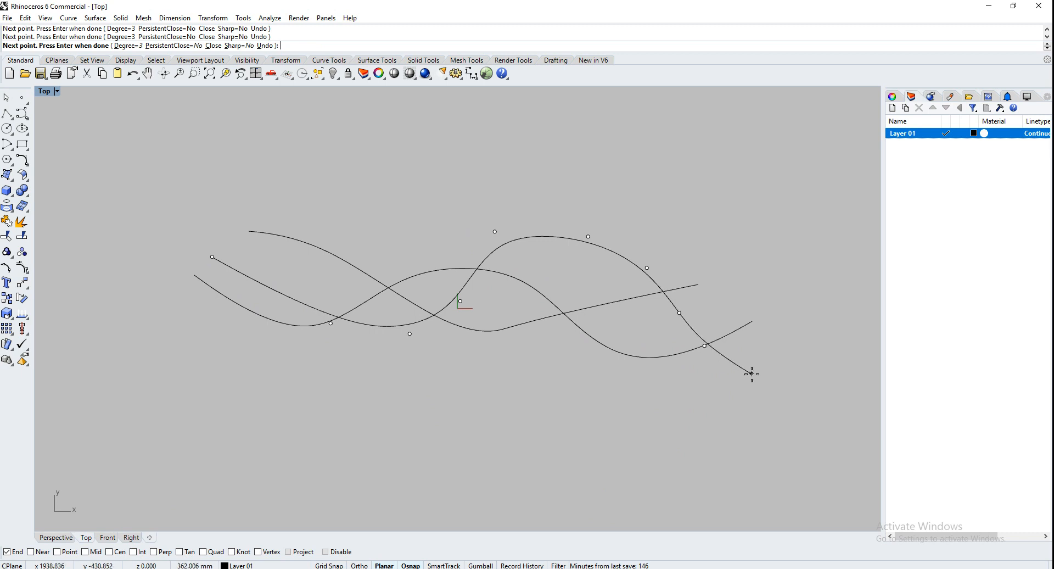
click(704, 345)
right_click(686, 343)
Step: Move the nine-point curve straight up in Z by about 1648 mm in the front view
click(690, 325)
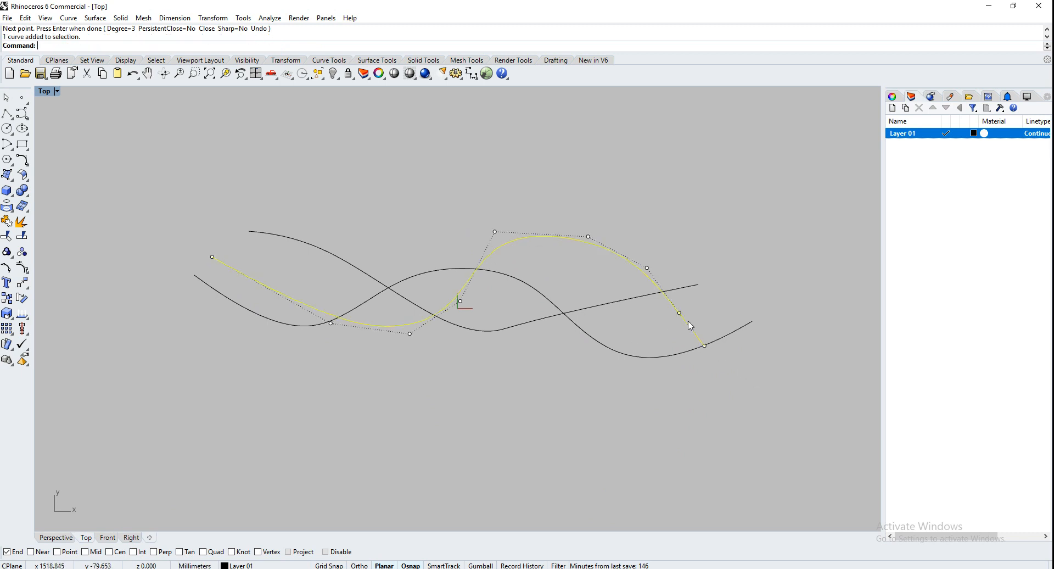
click(106, 537)
scroll(362, 406, down, 5)
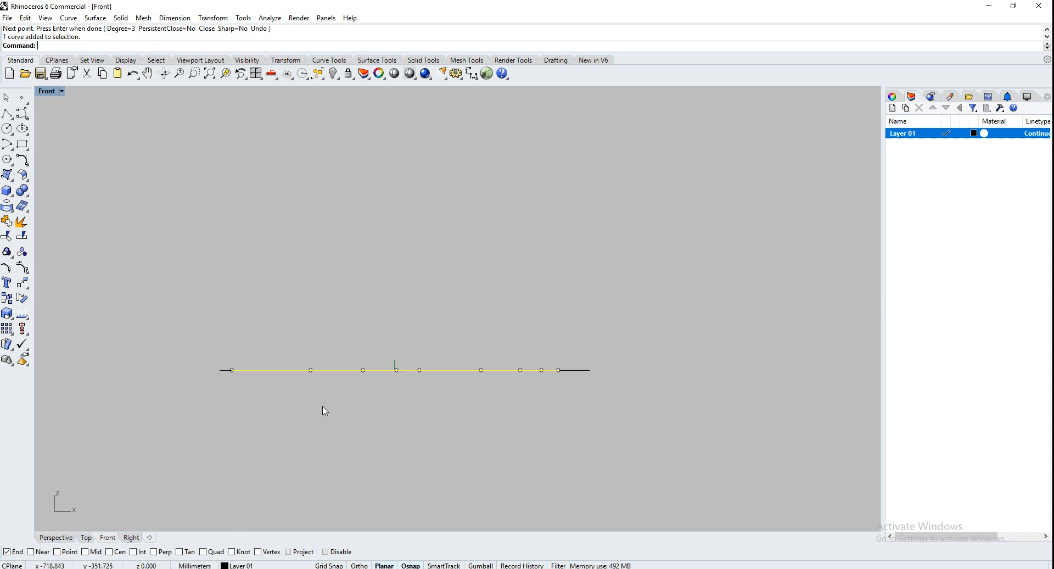
text(move)
key(Return)
click(678, 402)
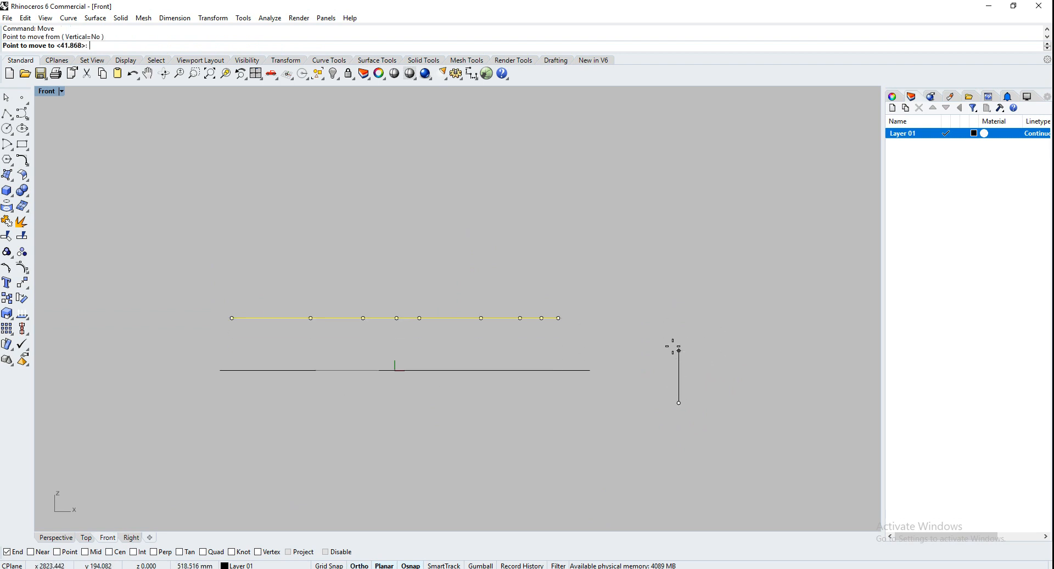
click(678, 237)
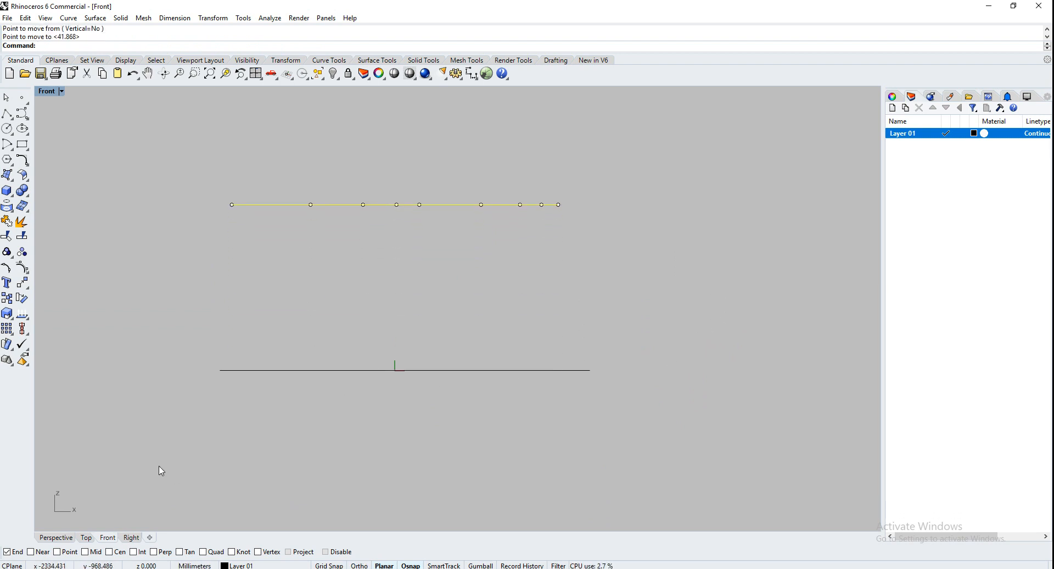
Step: Move the seven-point curve straight up in Z in the front view, placing it above the already raised curve
click(54, 538)
right_drag(537, 407, 477, 439)
click(455, 373)
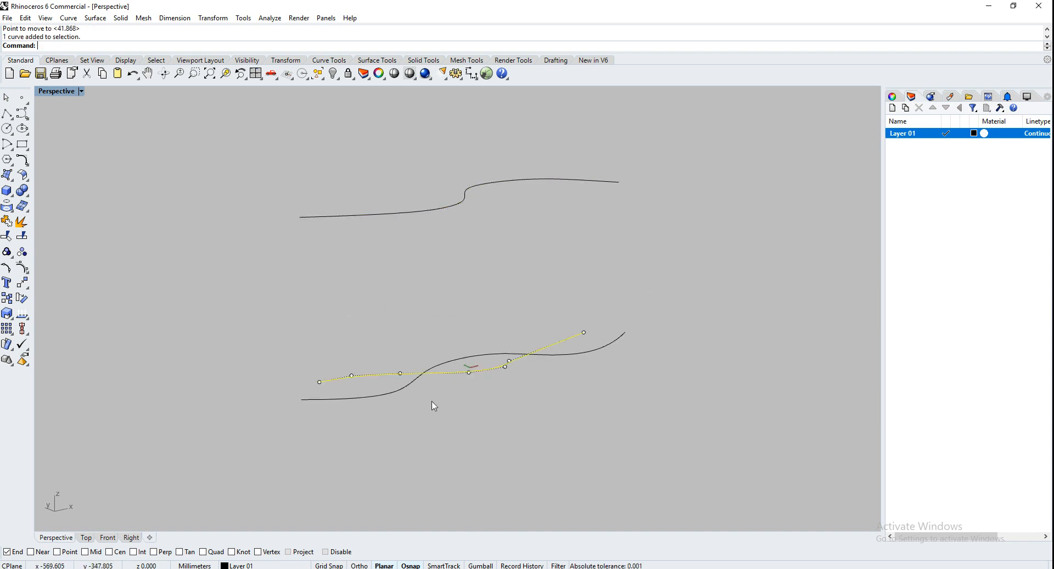
click(107, 538)
text(Move)
key(Return)
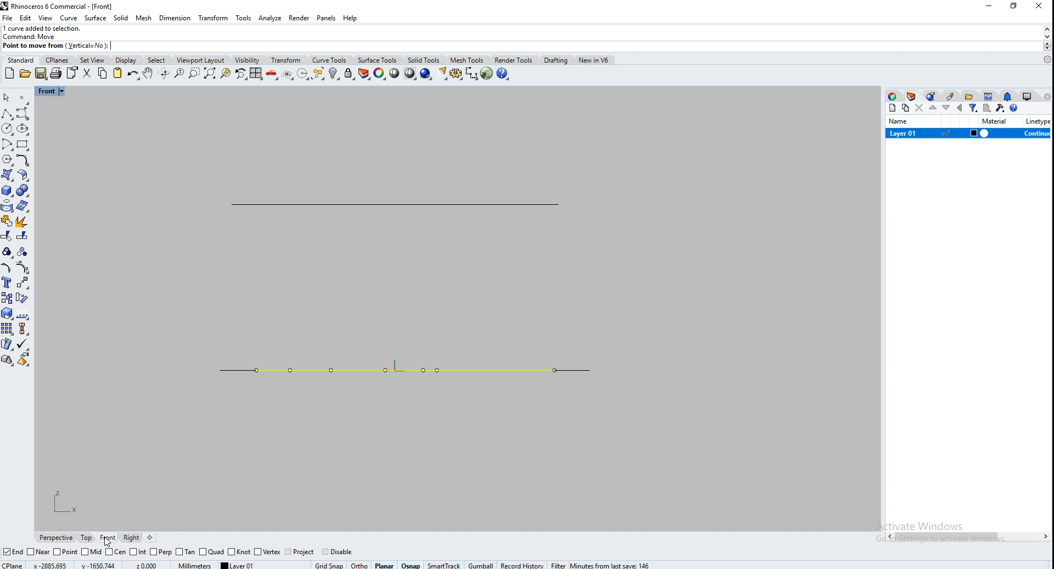
scroll(448, 507, down, 3)
click(595, 473)
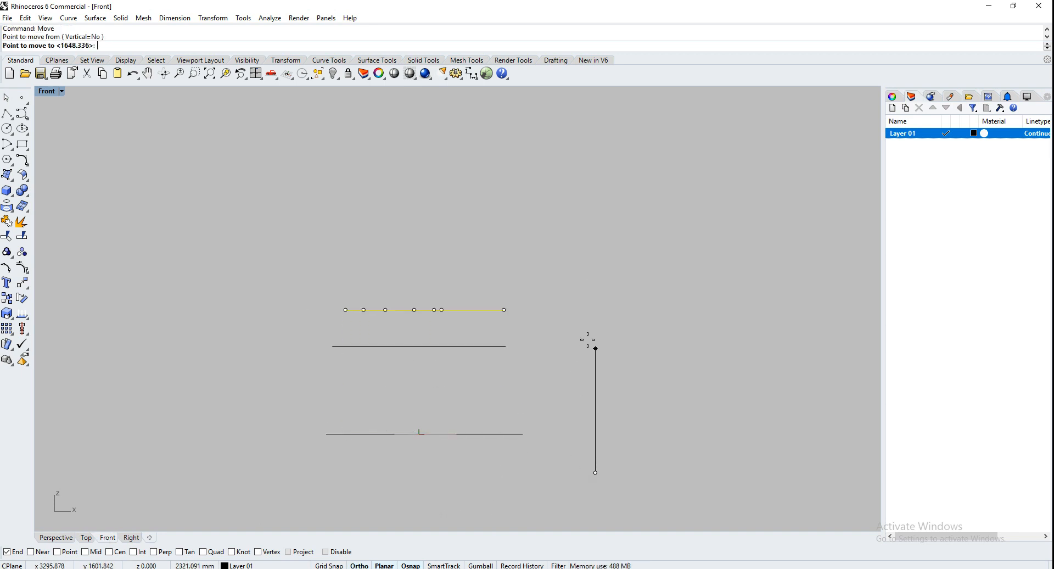
click(595, 277)
click(600, 300)
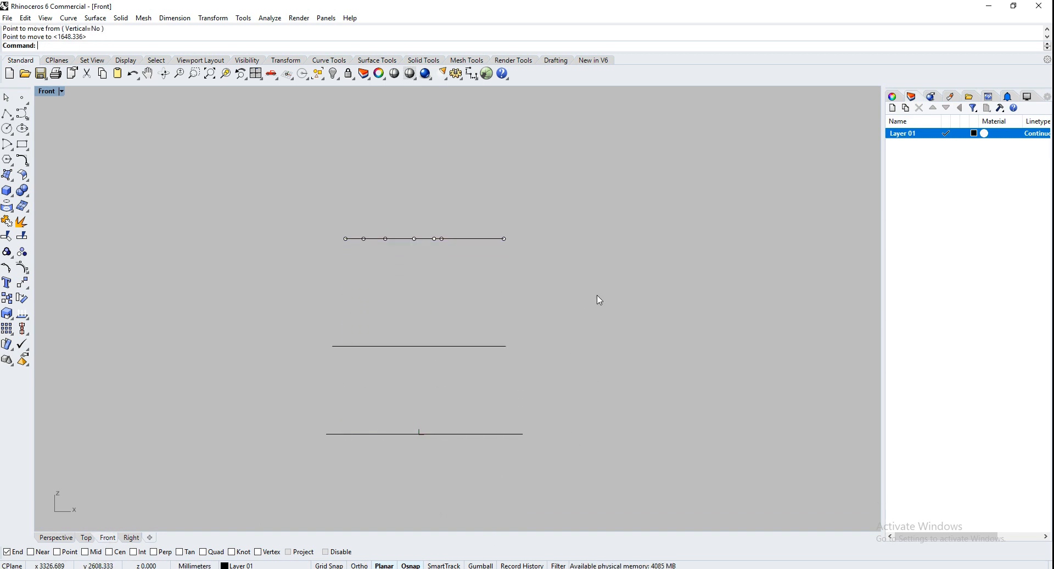
key(Escape)
Step: Loft the three stacked curves in order from lowest to highest, with Uniform style and Do not simplify
click(56, 538)
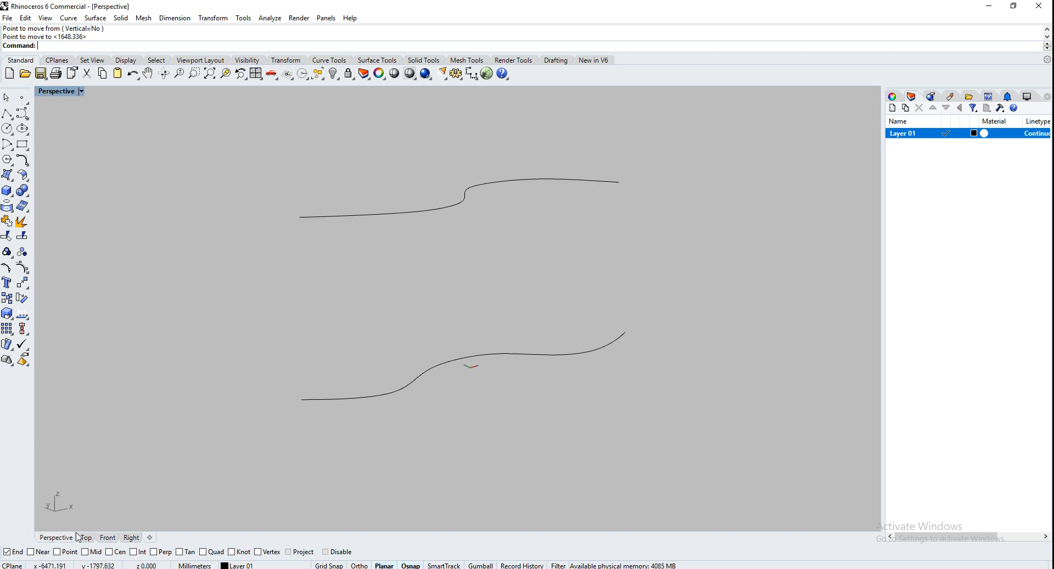
right_drag(332, 440, 314, 345)
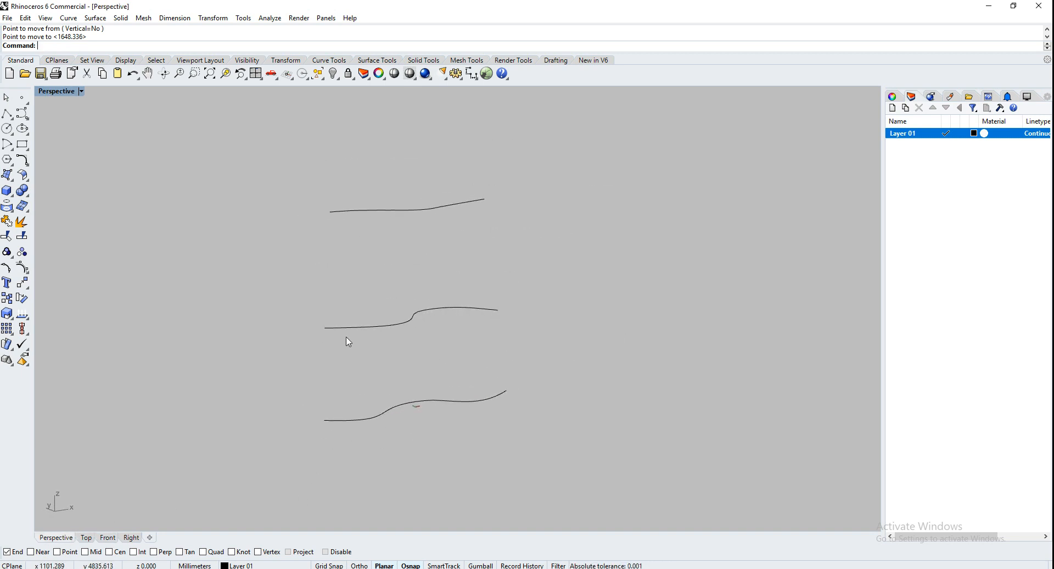
scroll(375, 339, up, 2)
right_drag(391, 325, 402, 337)
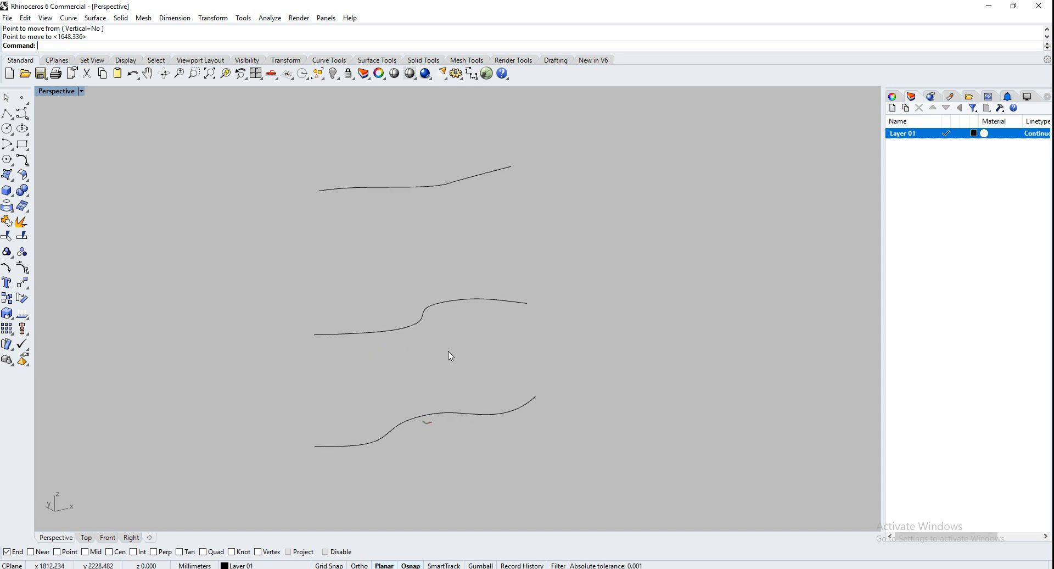
key(Return)
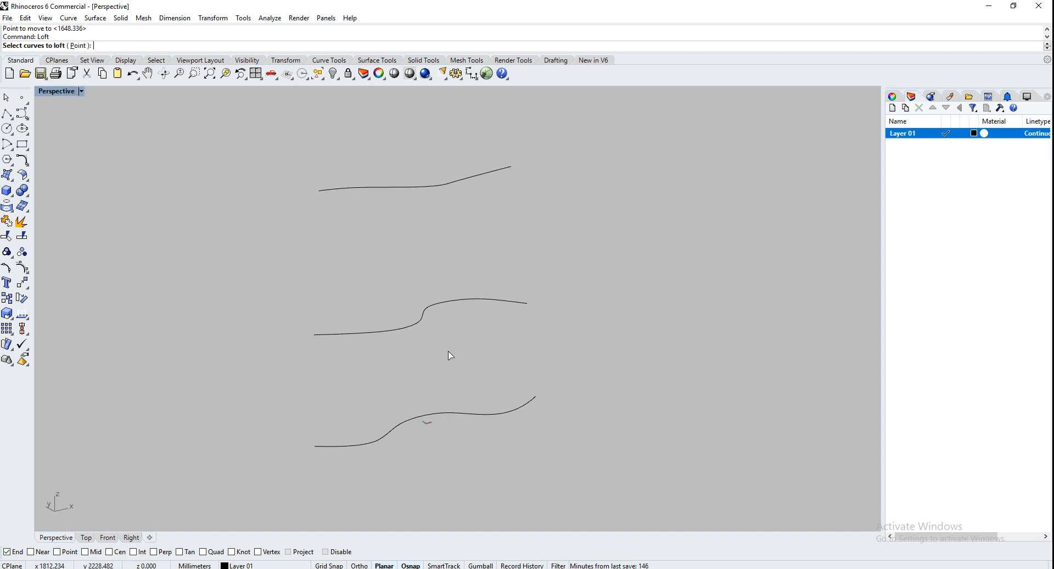
click(512, 413)
click(512, 301)
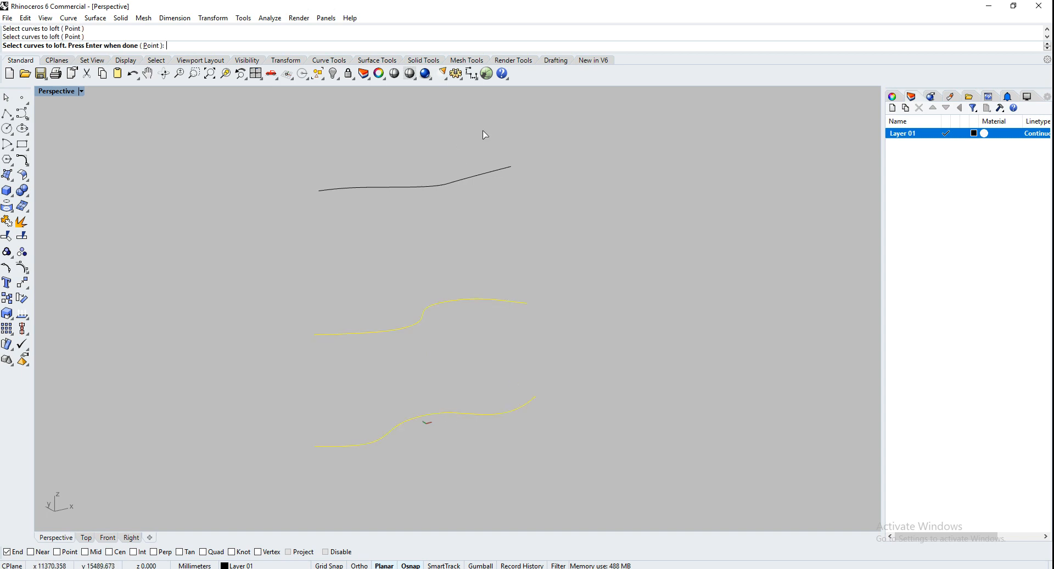
click(487, 176)
key(Return)
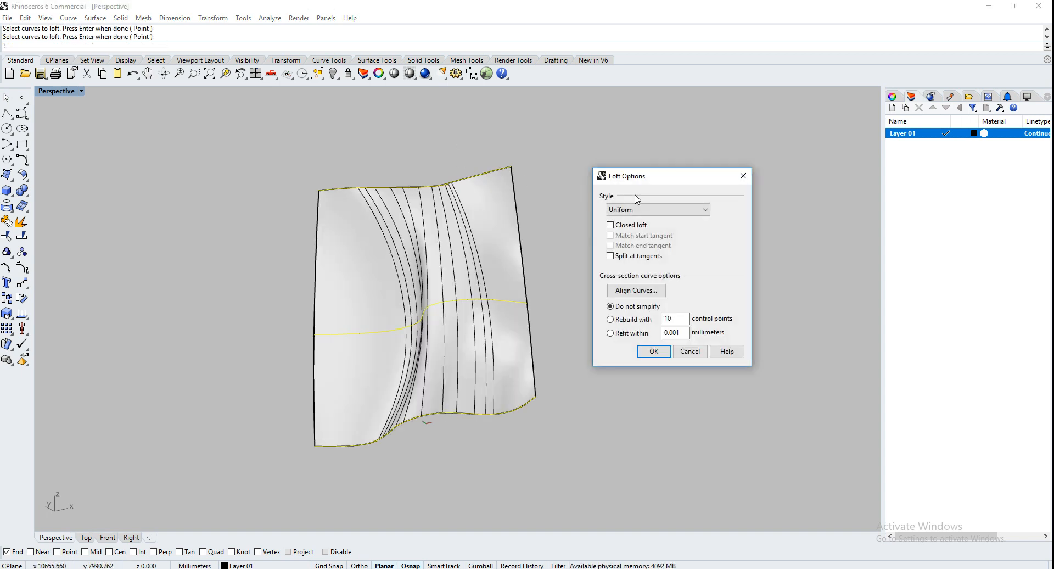
click(654, 351)
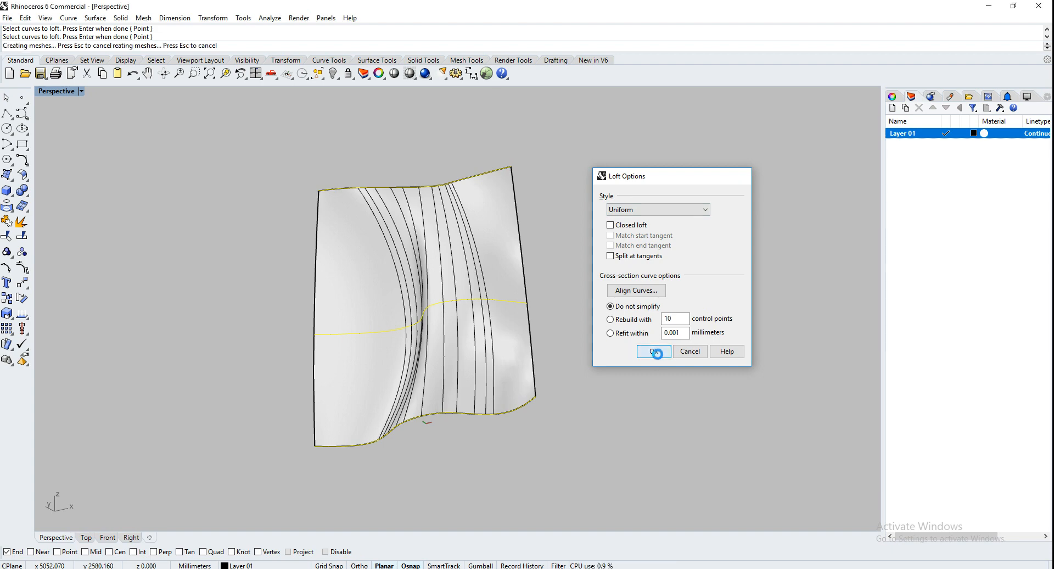
Step: Select the middle, lower and upper profile curves of the loft, choosing the curve rather than the surface each time
click(360, 334)
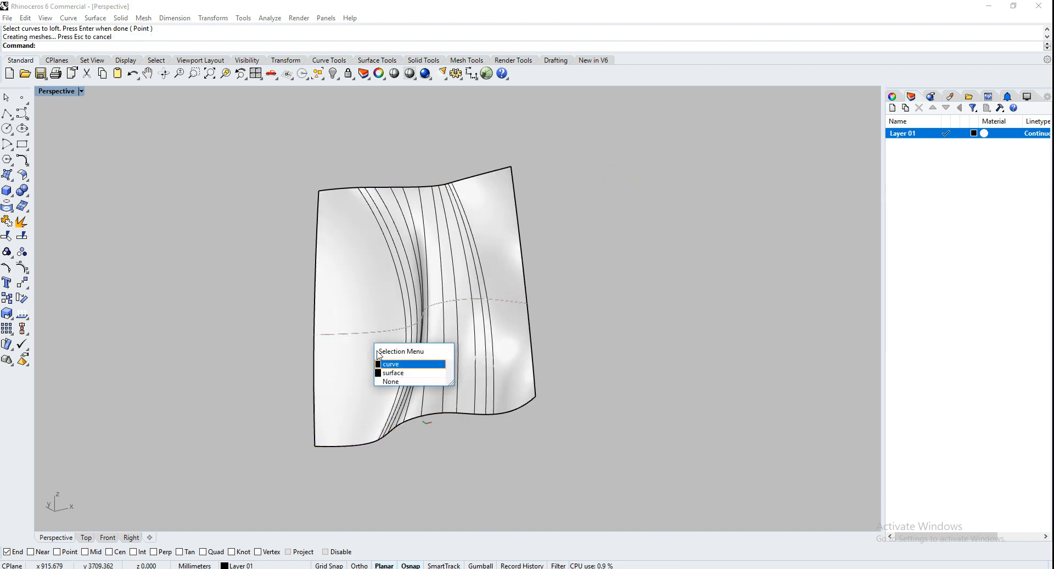
click(388, 365)
click(356, 445)
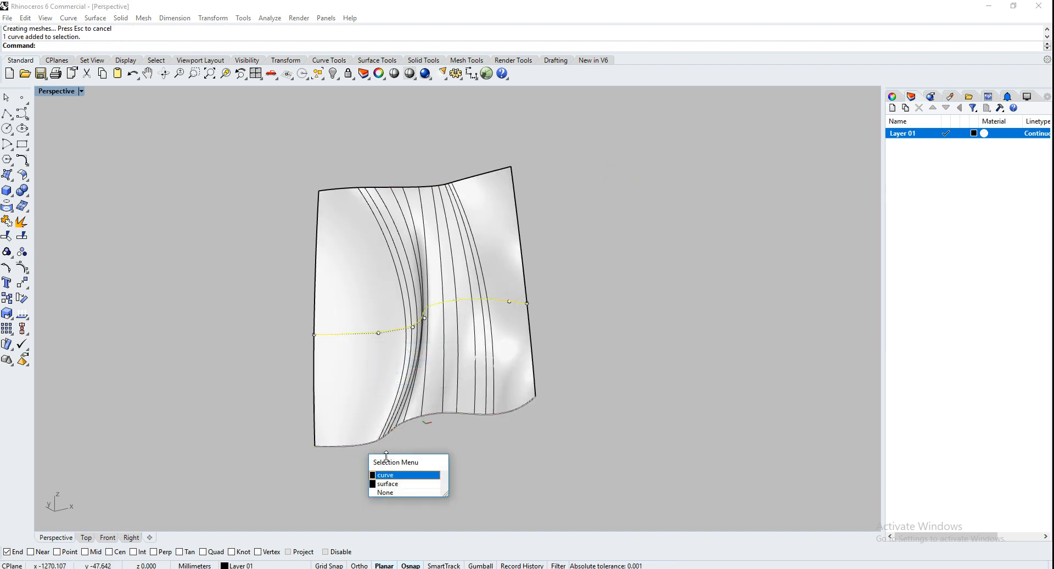
click(401, 476)
click(336, 188)
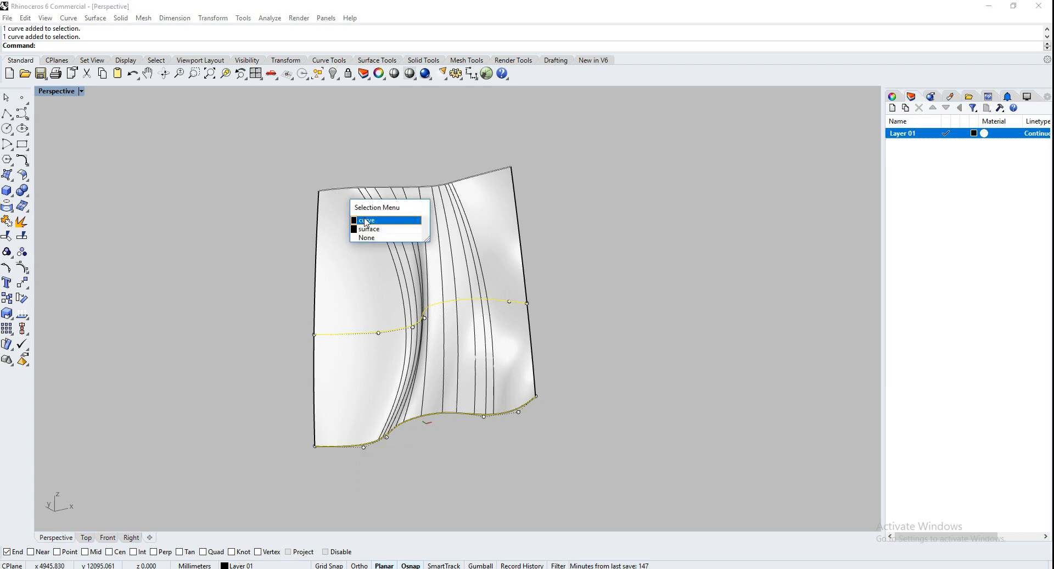
click(365, 220)
Step: Inspect the lofted surface from several sides and set the perspective view's display mode to Shaded
right_drag(321, 221, 425, 262)
scroll(598, 387, up, 6)
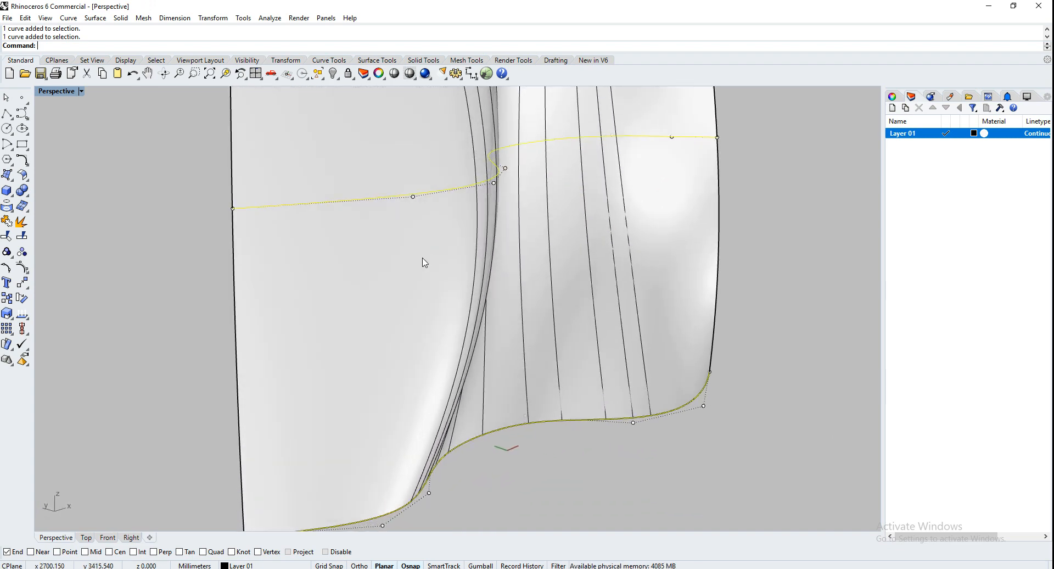
right_drag(409, 397, 357, 195)
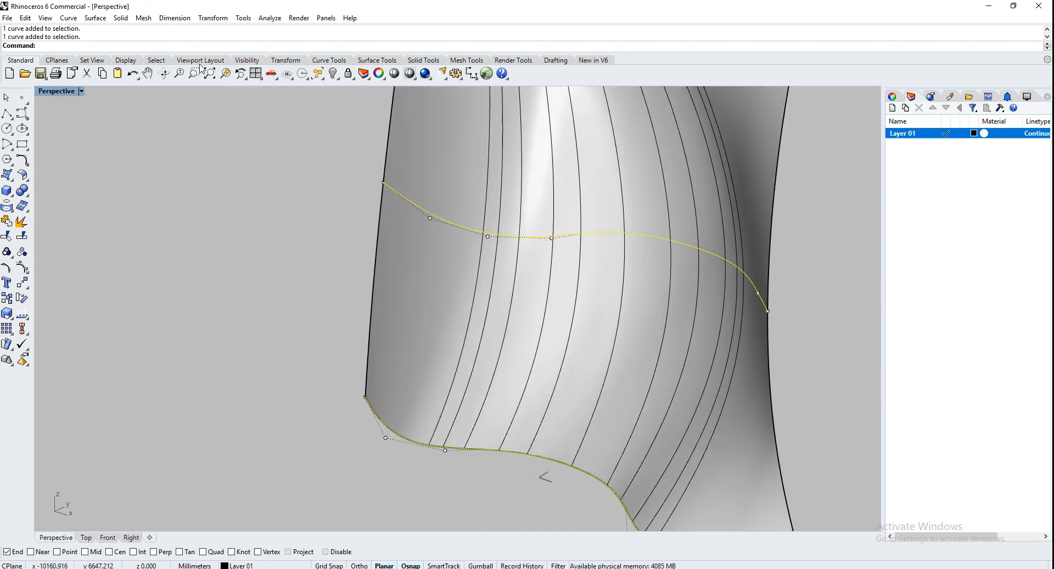
click(52, 91)
click(61, 123)
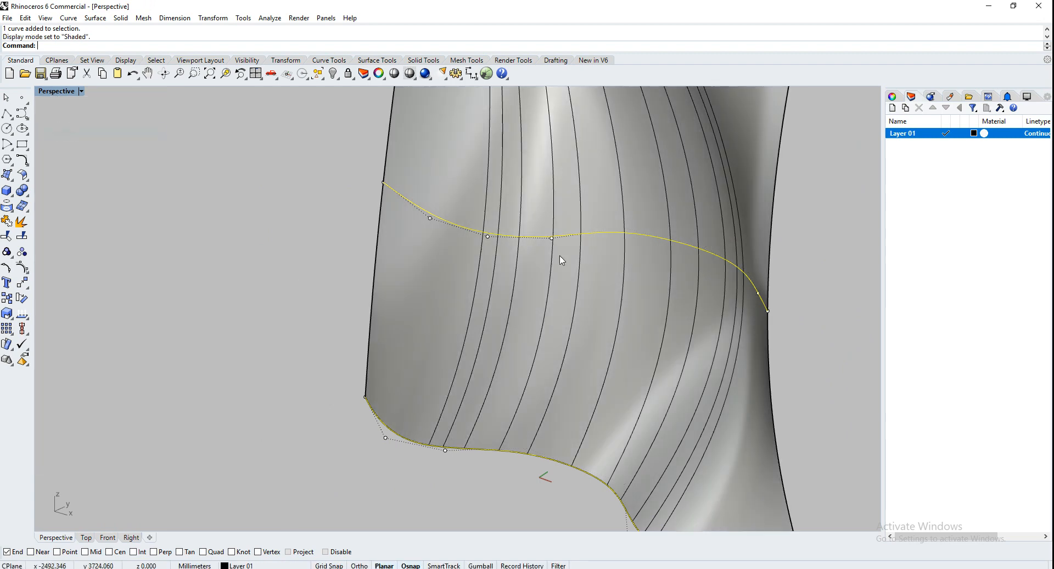
mouse_move(562, 260)
right_down()
mouse_move(594, 209)
mouse_move(585, 214)
mouse_move(577, 183)
mouse_move(558, 275)
mouse_move(548, 194)
mouse_move(555, 233)
mouse_move(604, 252)
mouse_move(541, 137)
mouse_move(475, 379)
mouse_move(626, 332)
mouse_move(642, 339)
right_up()
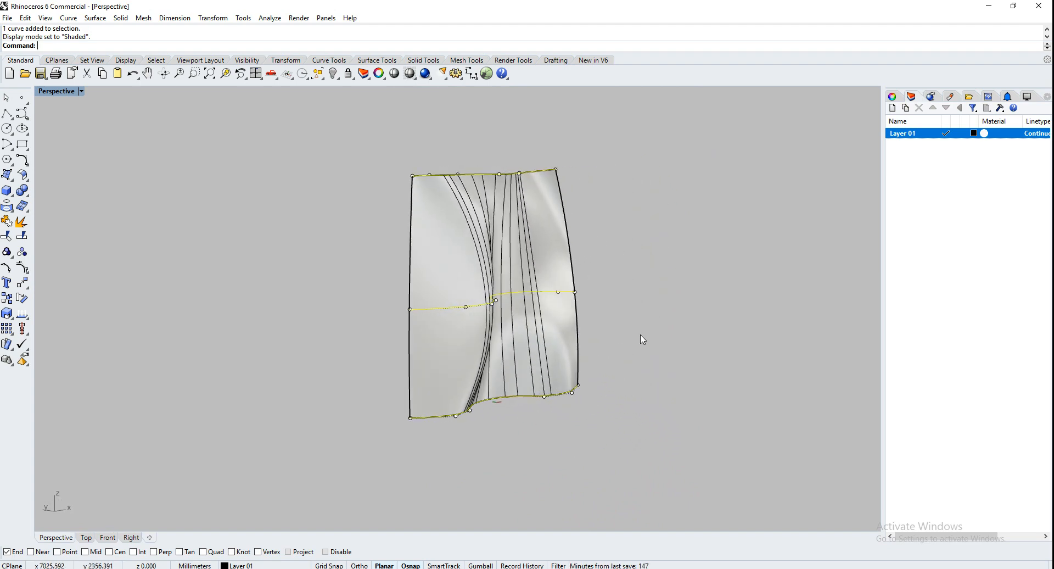
Step: Delete the lofted surface together with its three profile curves
click(559, 358)
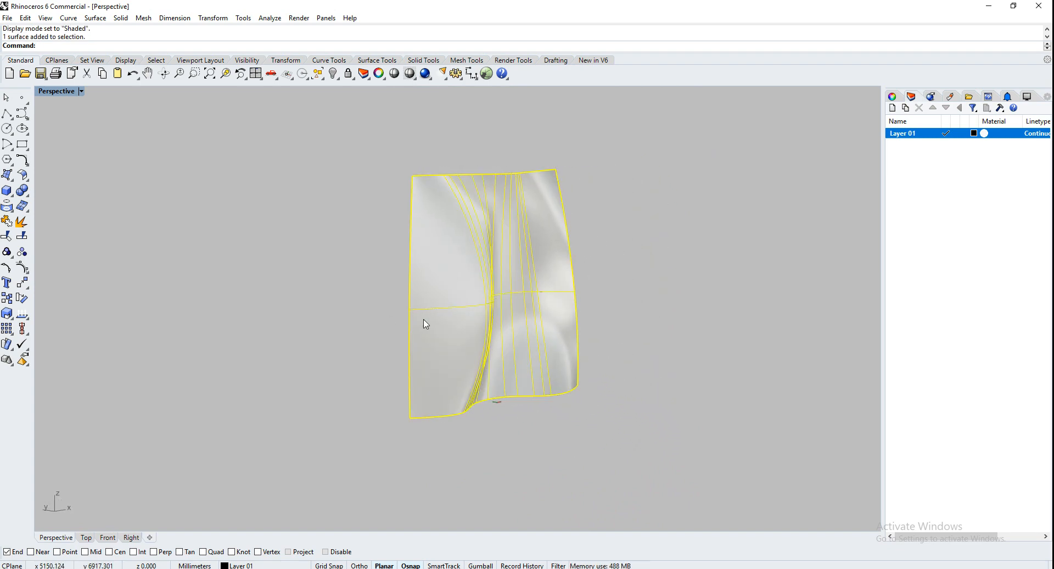
click(616, 475)
drag(617, 507, 337, 183)
key(Delete)
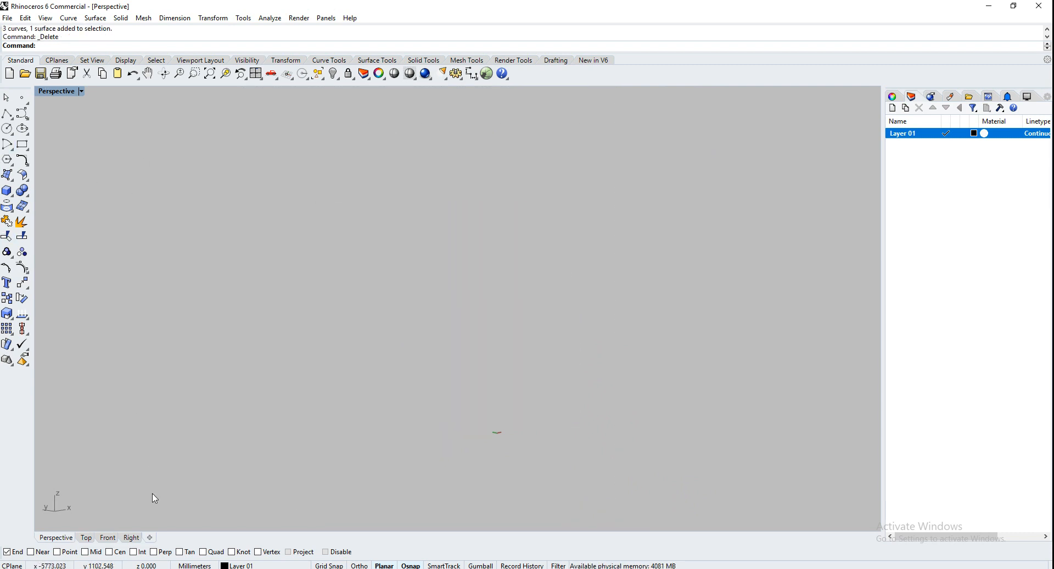
Step: Draw a closed degree-3 control-point curve in the top view, shaped as a two-lobed outline around the origin with twelve points
click(88, 538)
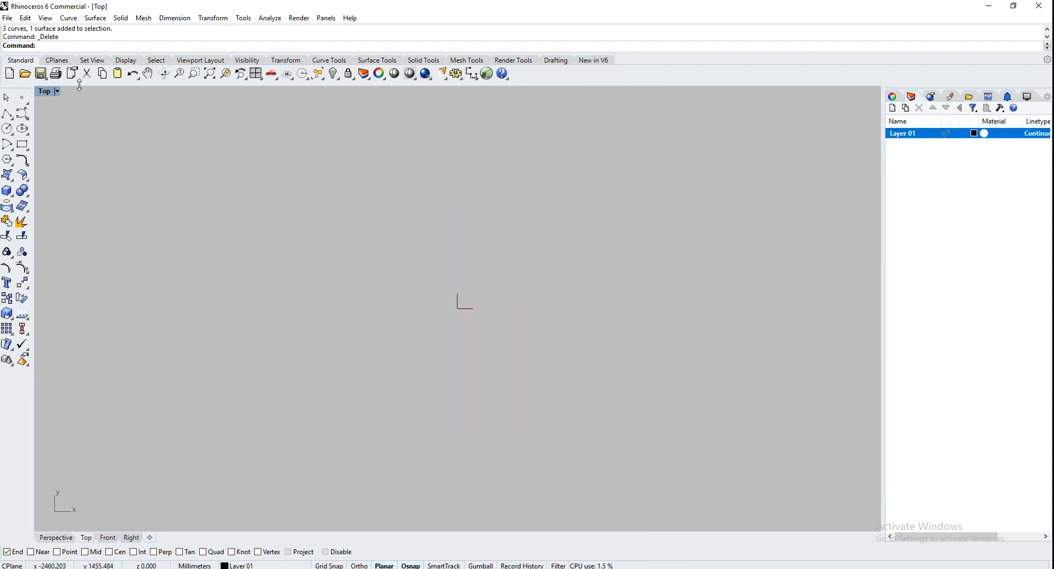
click(13, 115)
click(468, 237)
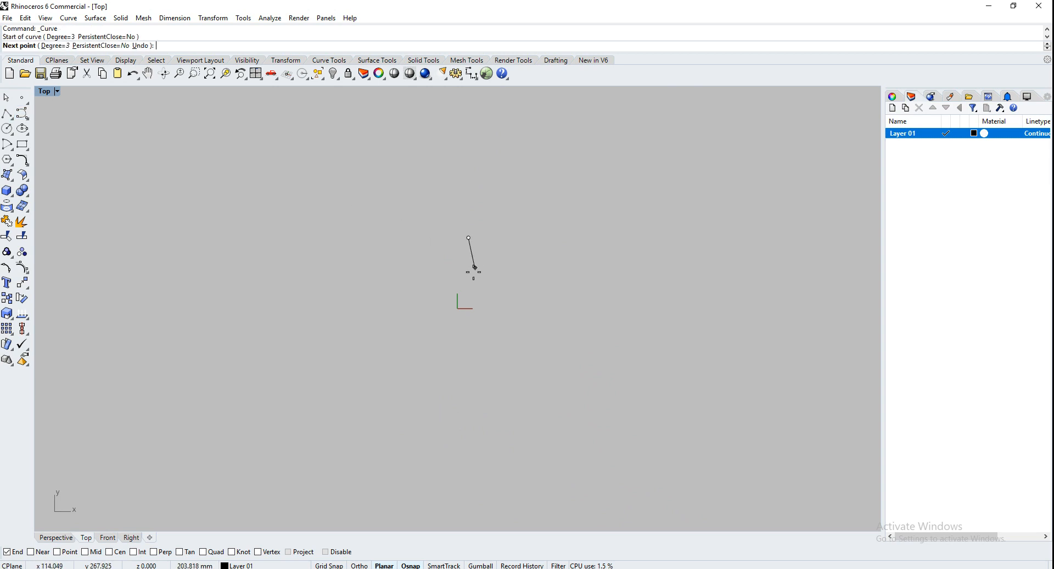
click(473, 271)
click(407, 272)
click(343, 242)
click(294, 317)
click(383, 371)
click(424, 331)
click(455, 307)
click(516, 353)
click(574, 334)
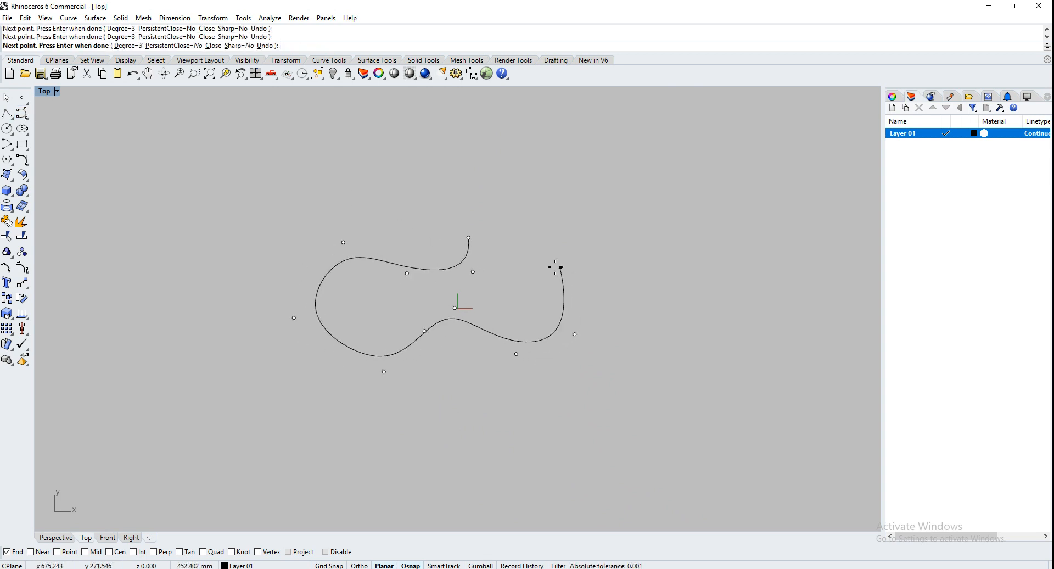
click(560, 266)
click(514, 269)
click(469, 238)
Step: Draw a second closed twelve-point curve overlapping the first, with a wide upper part and one lobe extending below the origin
key(Return)
click(431, 210)
click(428, 243)
click(385, 231)
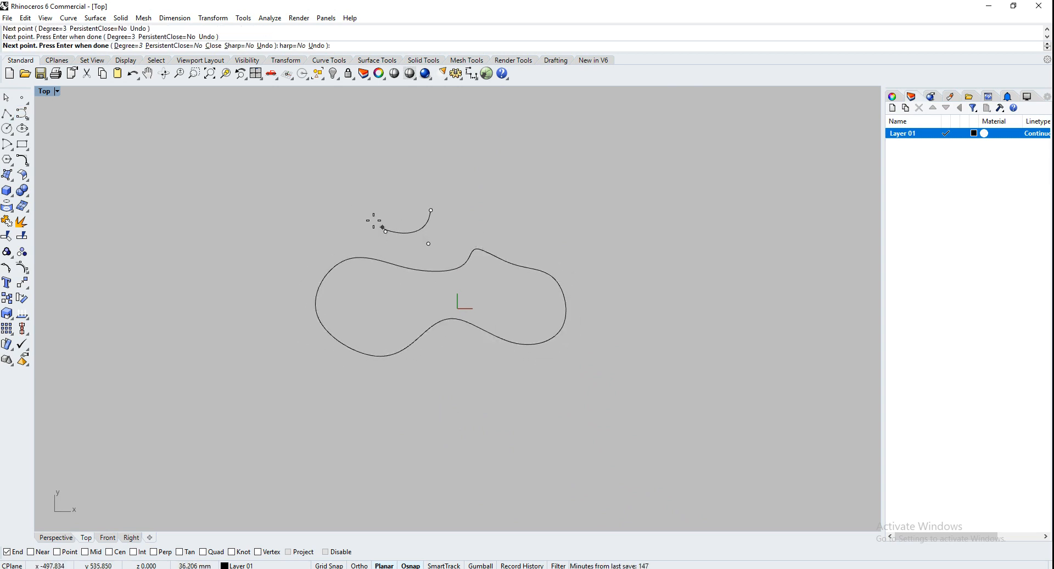
click(341, 195)
click(357, 281)
click(405, 309)
click(410, 404)
click(510, 405)
click(493, 314)
click(574, 264)
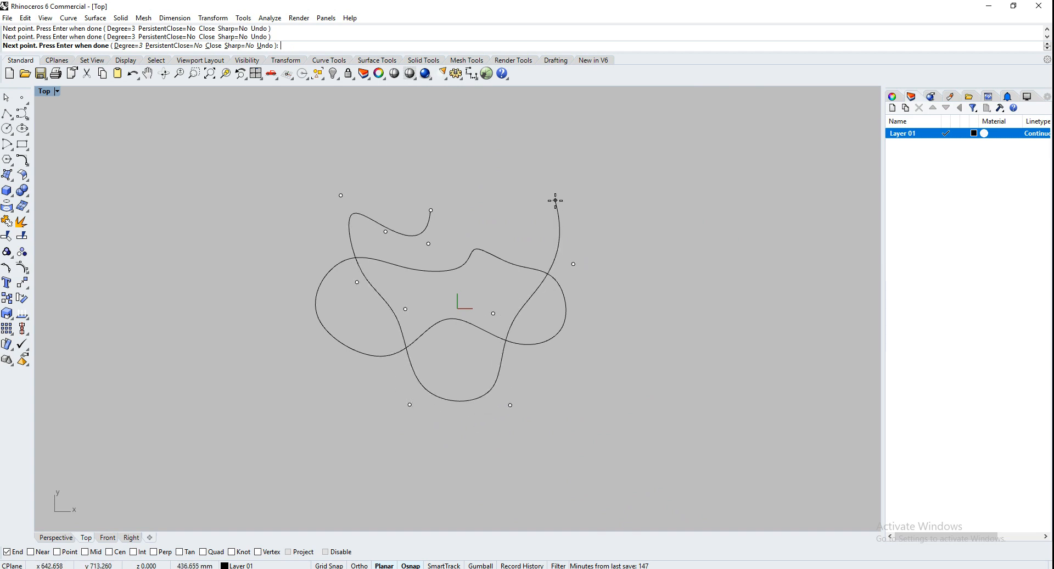
click(555, 200)
click(482, 213)
click(431, 210)
Step: Draw a third closed freeform curve overlapping the other two, undoing the last misplaced point before closing it at its start
key(Return)
click(446, 234)
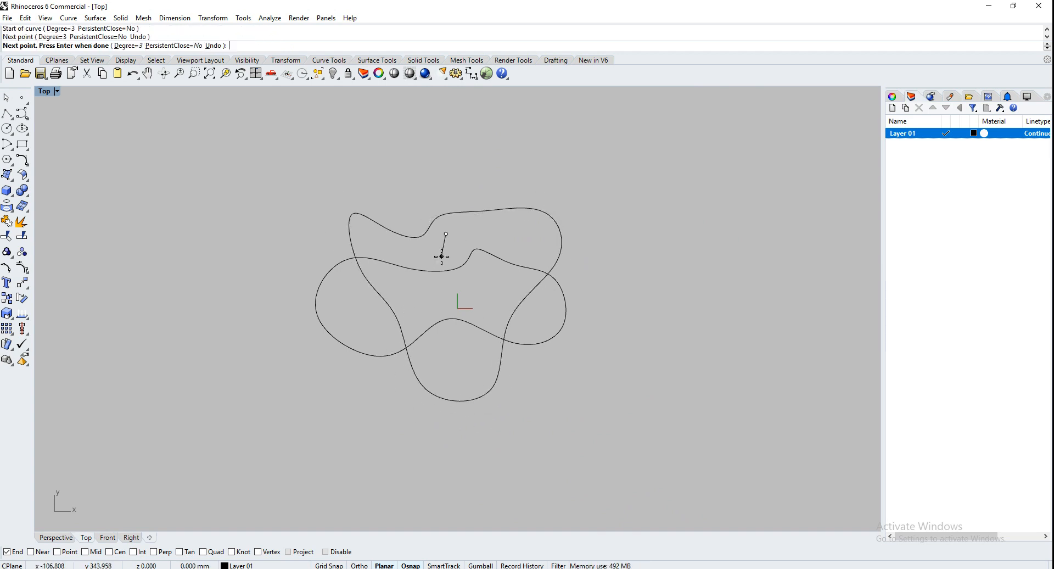
click(442, 256)
click(398, 279)
click(349, 285)
click(336, 341)
click(359, 370)
click(427, 348)
click(499, 371)
click(555, 370)
click(487, 317)
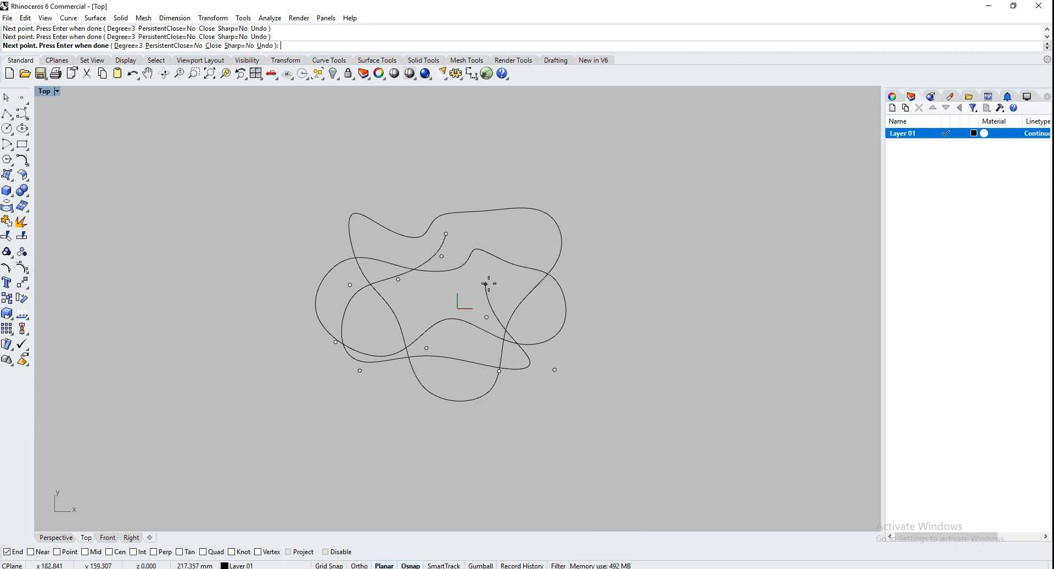
click(489, 282)
click(505, 239)
click(476, 227)
click(439, 242)
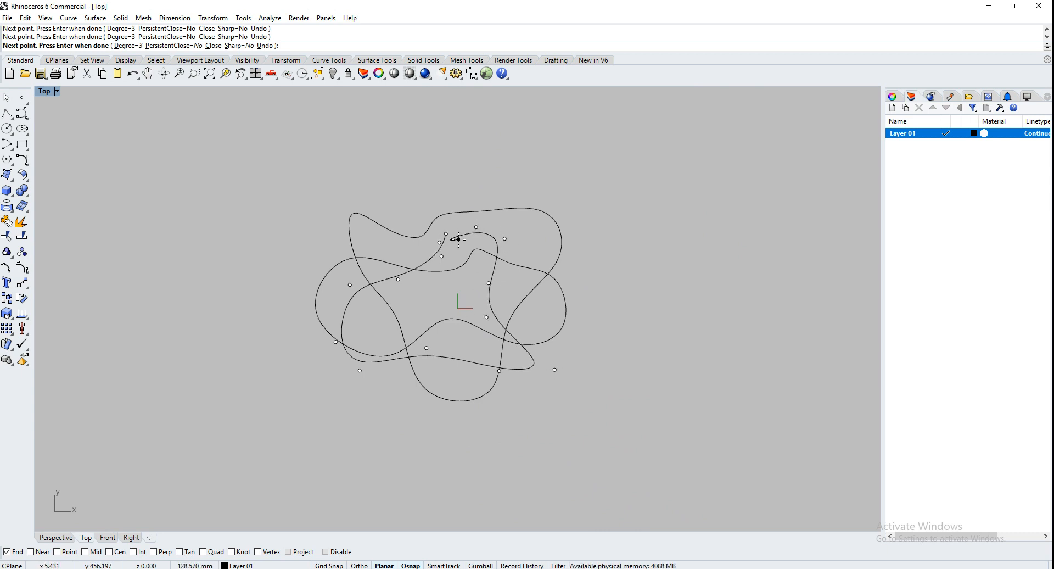
key(ctrl+z)
click(446, 234)
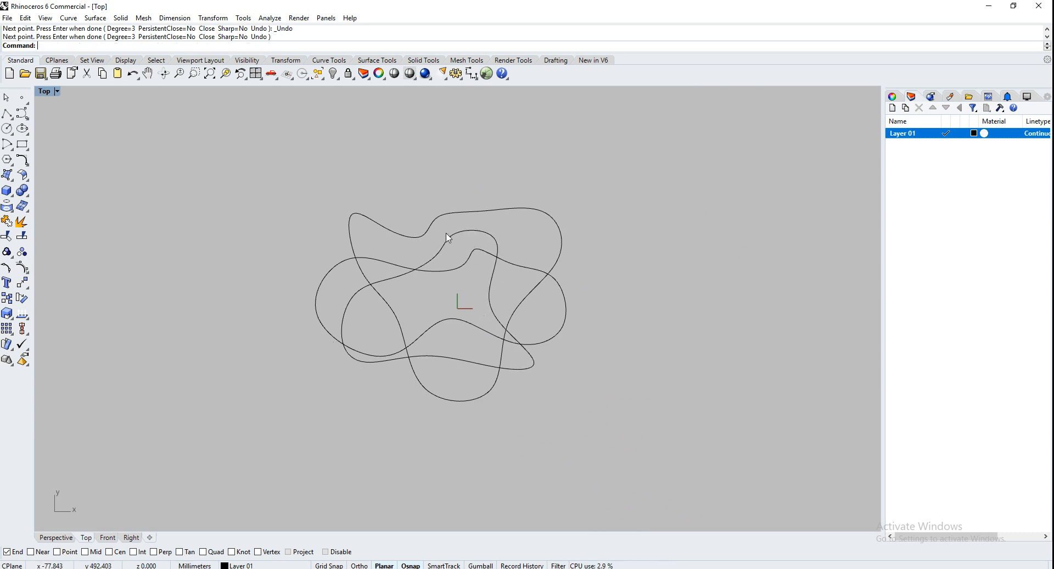
Step: Move the third closed curve straight up in the front view by about 1181 mm
click(486, 303)
click(108, 538)
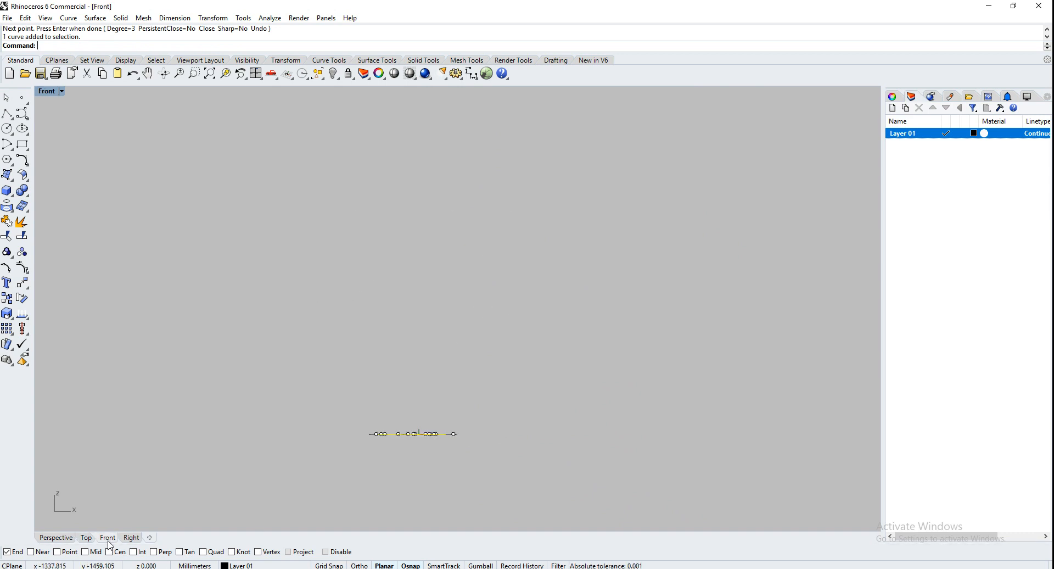
text(Move)
key(Return)
click(524, 460)
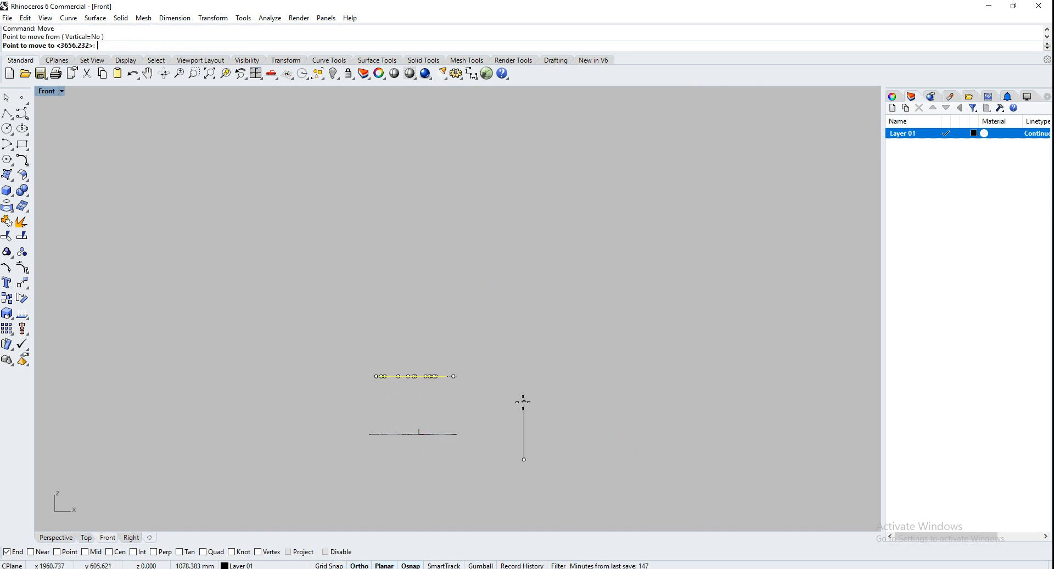
click(523, 397)
key(Escape)
Step: Move the two-lobed closed curve straight up in the front view, placing it above the already raised curve
click(55, 537)
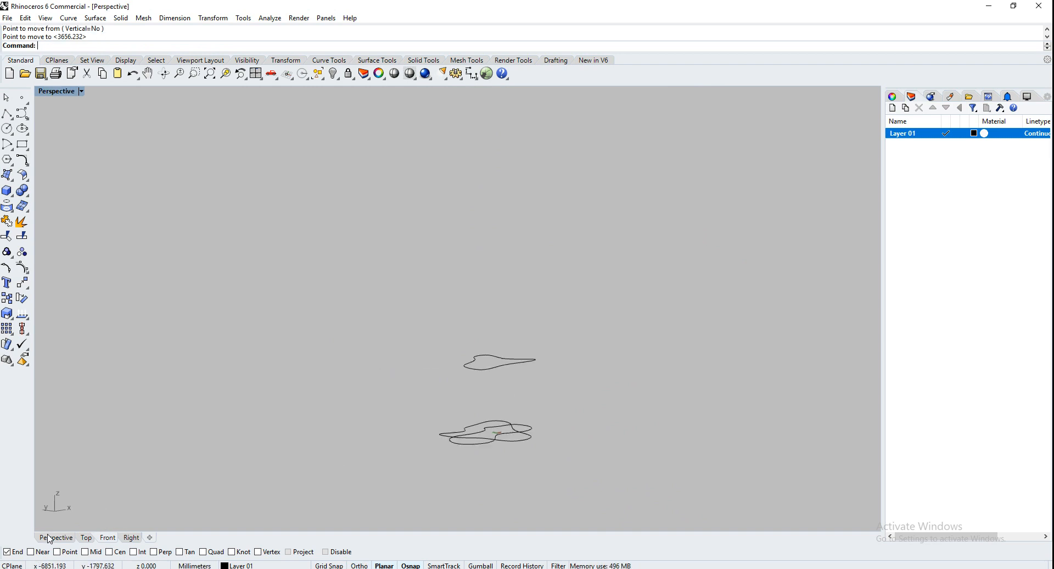
click(484, 446)
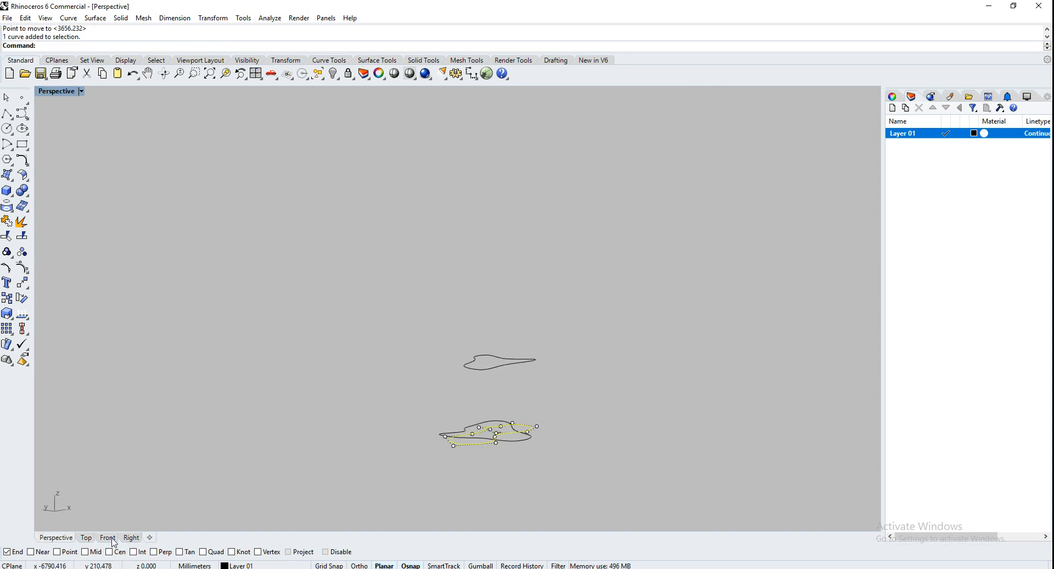
click(108, 538)
key(Return)
click(562, 466)
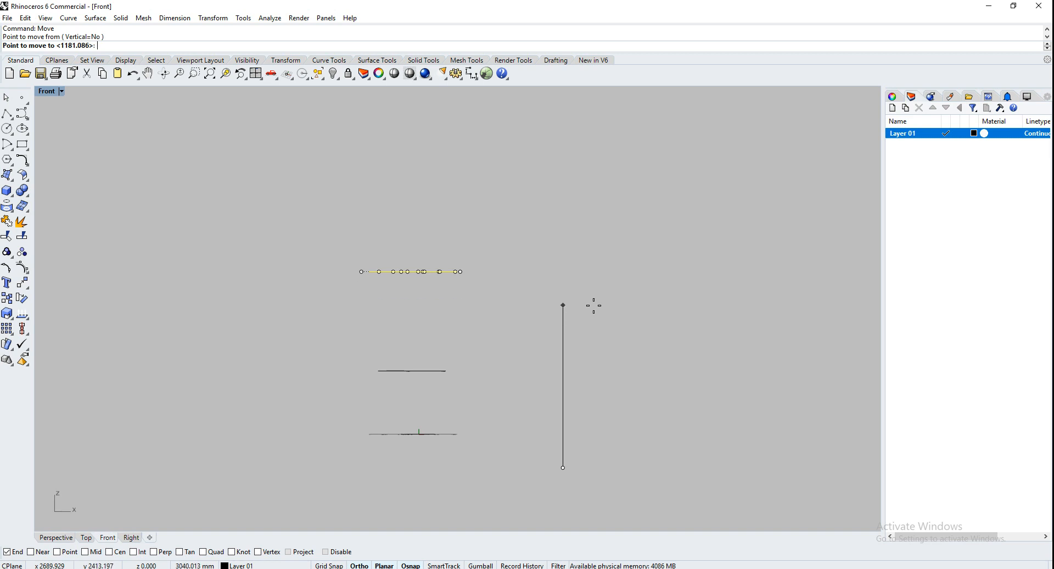
click(603, 297)
key(Escape)
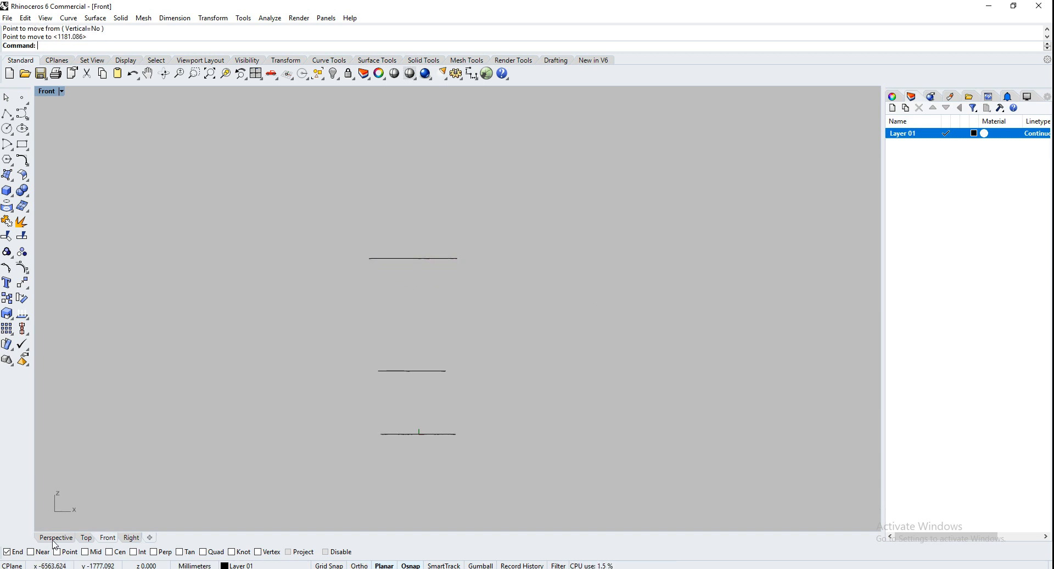
Step: Start a loft in the perspective view and select the three closed curves in order from lowest to highest
click(57, 538)
right_drag(565, 383, 551, 439)
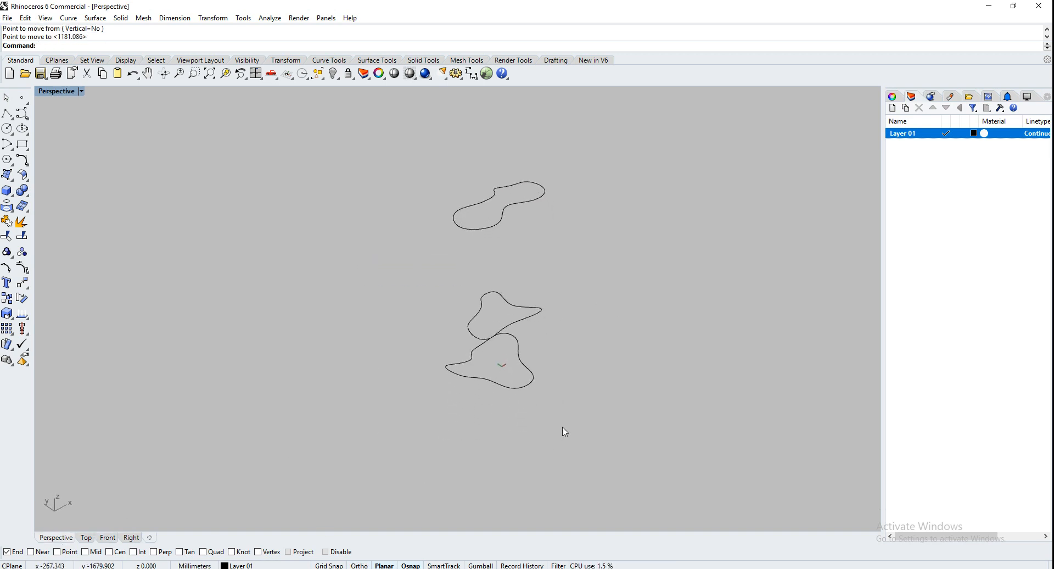
key(Return)
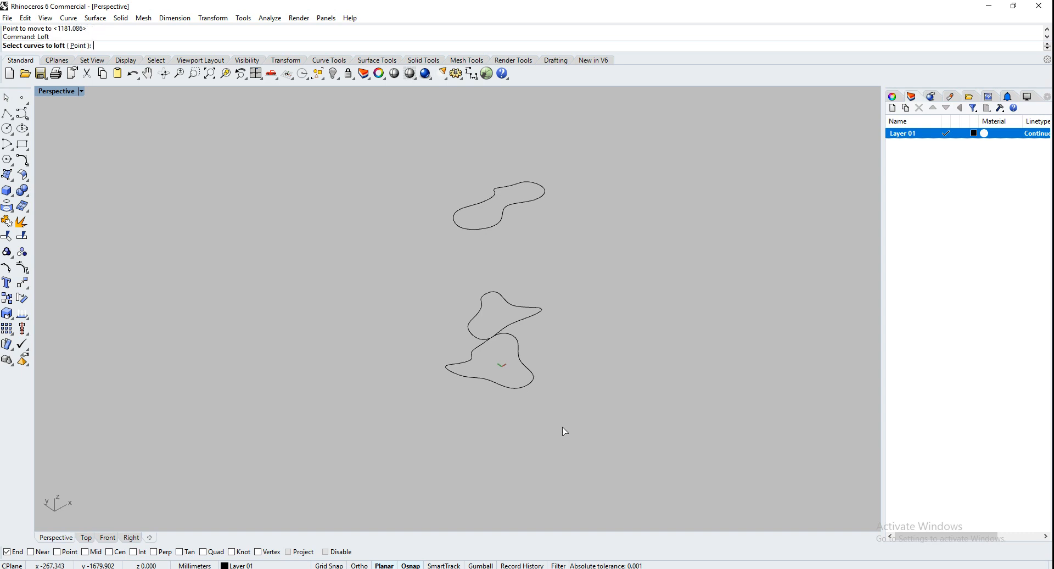
click(523, 386)
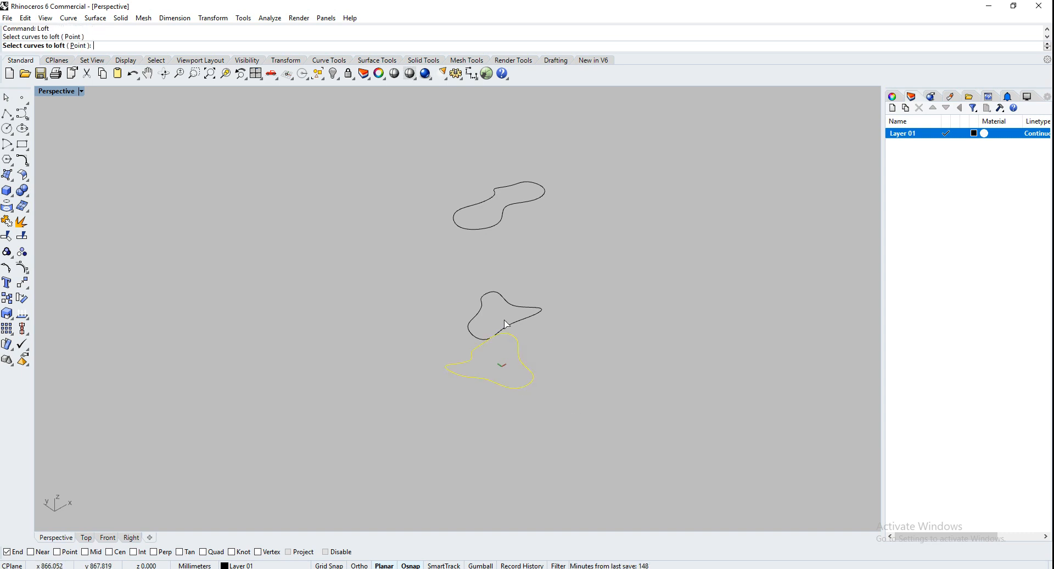
click(520, 321)
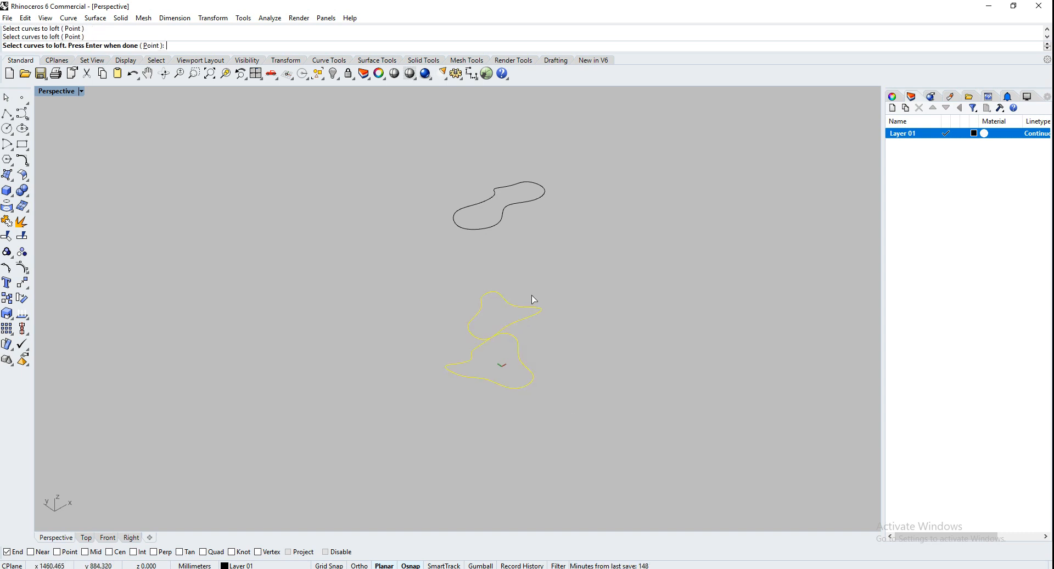
click(531, 209)
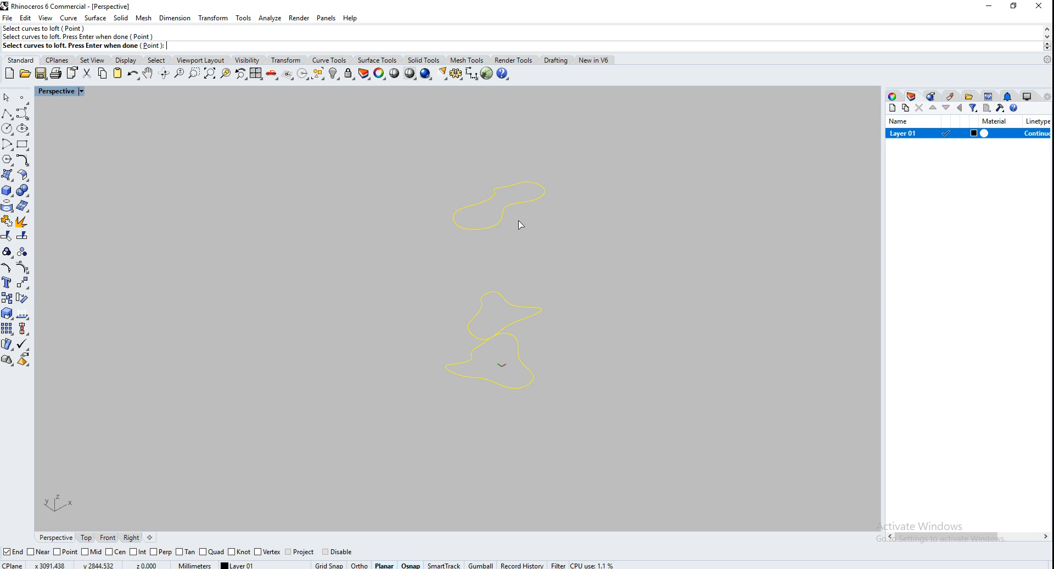
key(Return)
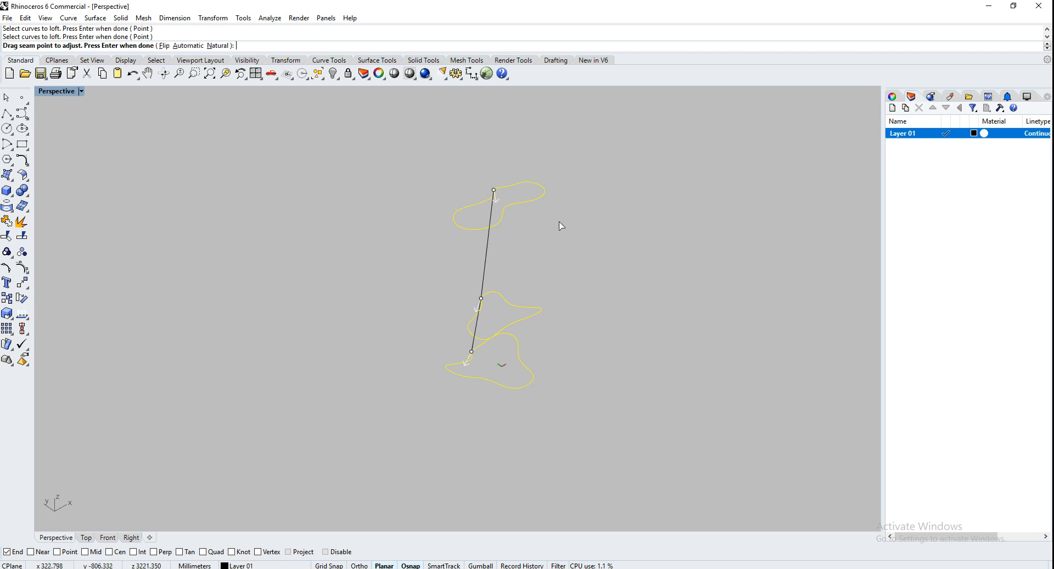
Step: Check the seam points and direction arrows from several sides, then create the loft with Uniform style and Do not simplify
right_drag(565, 219, 709, 231)
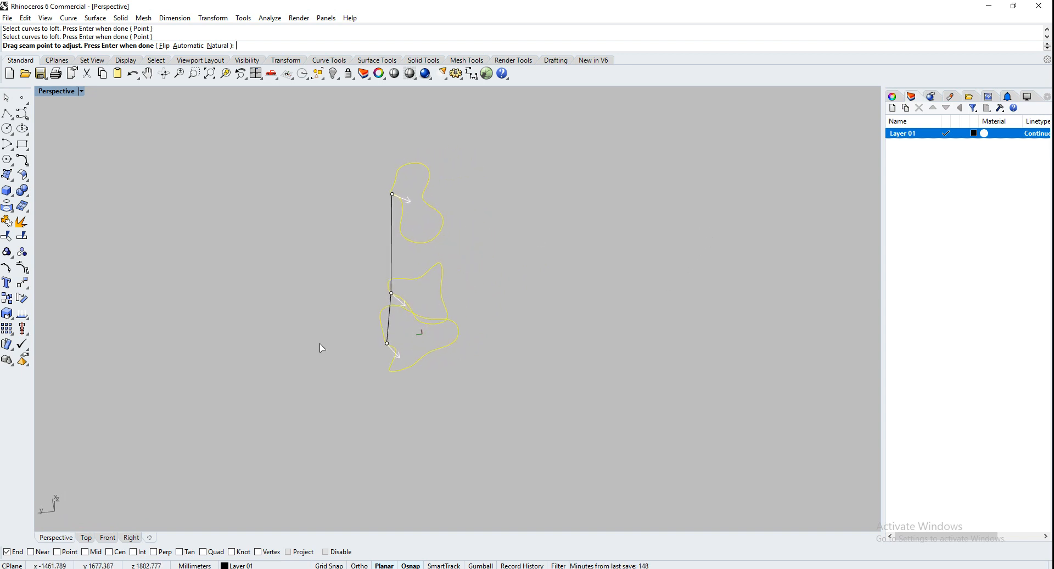
right_drag(320, 348, 531, 296)
right_drag(477, 328, 360, 323)
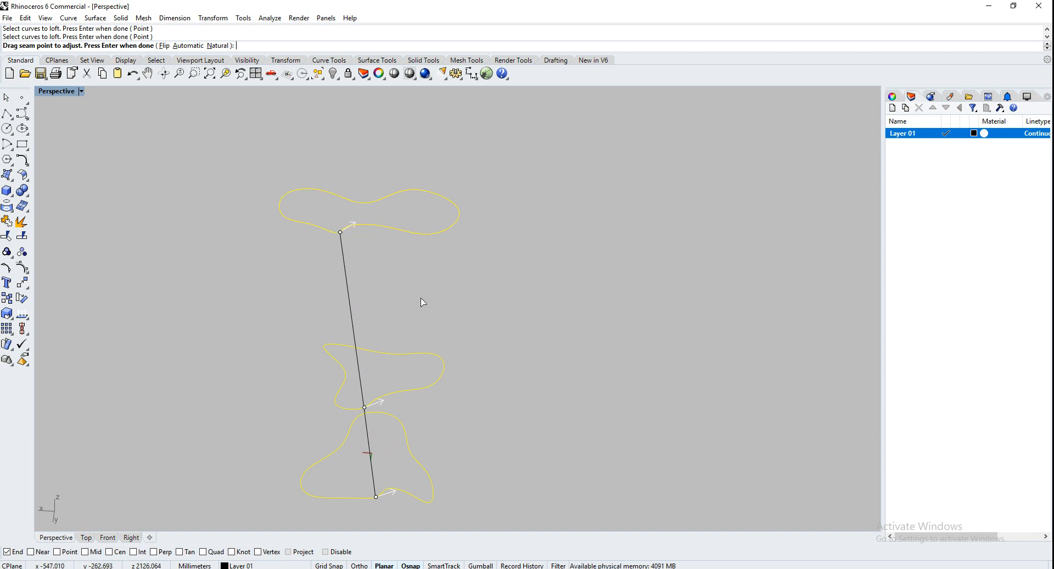
right_drag(453, 281, 544, 370)
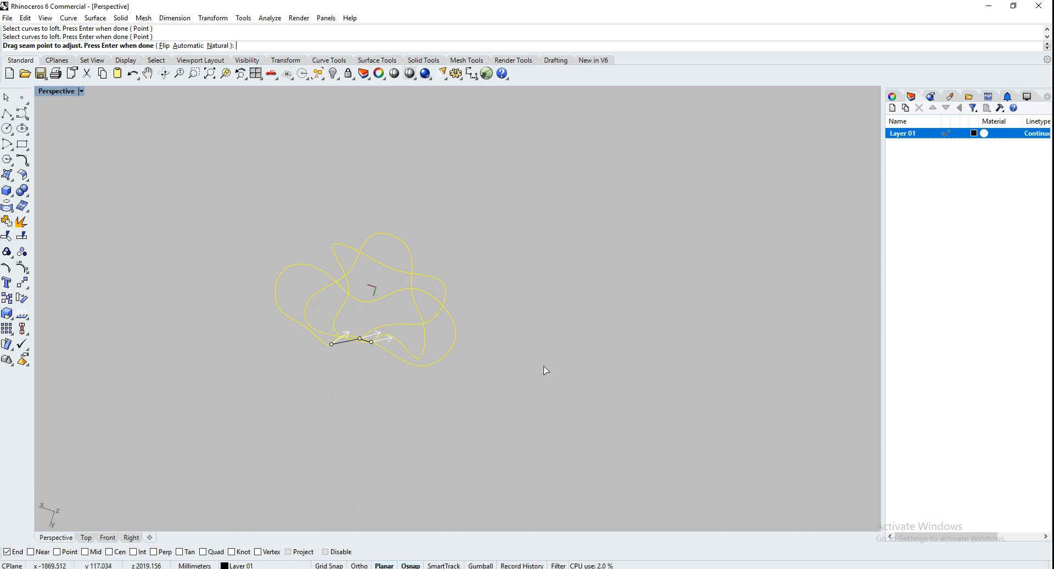
right_drag(372, 365, 348, 300)
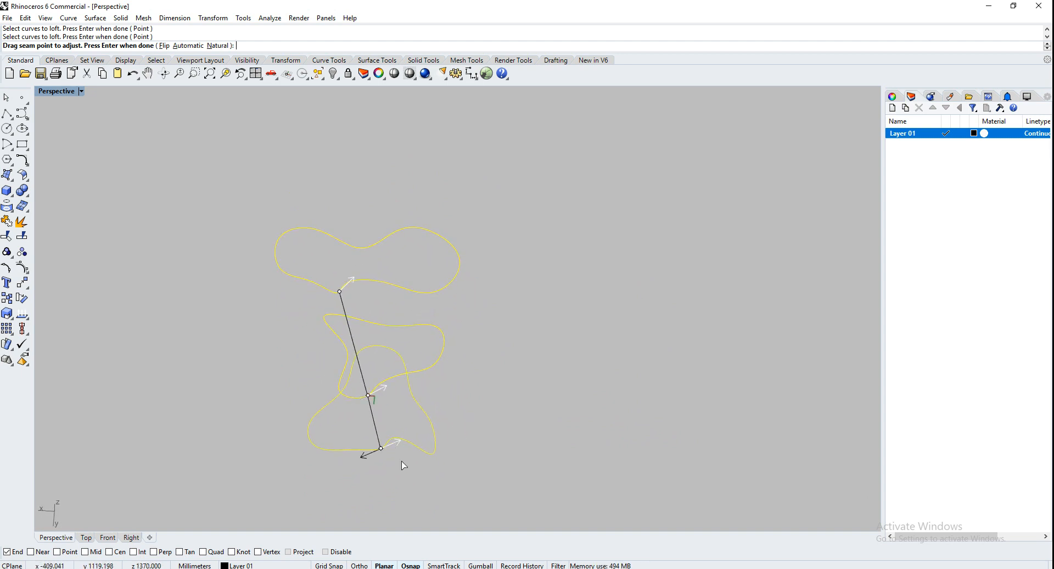
key(Return)
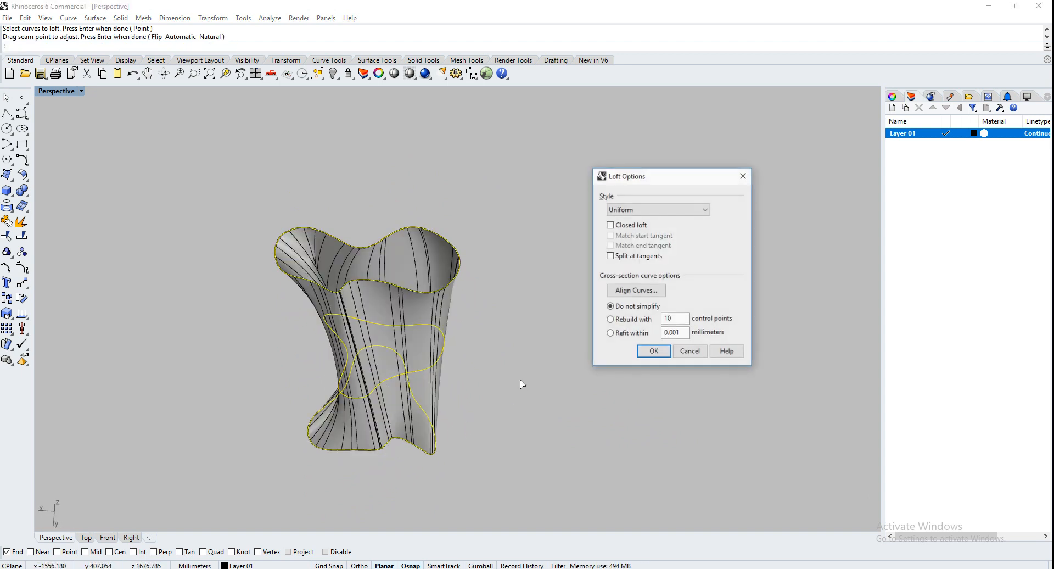
click(655, 351)
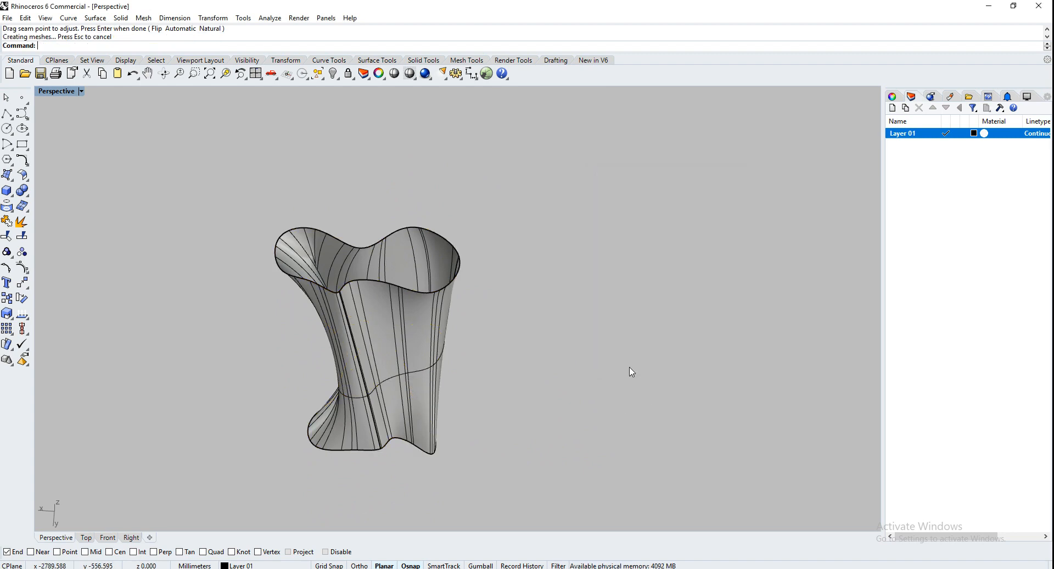
Step: Inspect the closed loft from the side and select its middle, lower and upper profile curves instead of the surface
right_drag(631, 372, 464, 383)
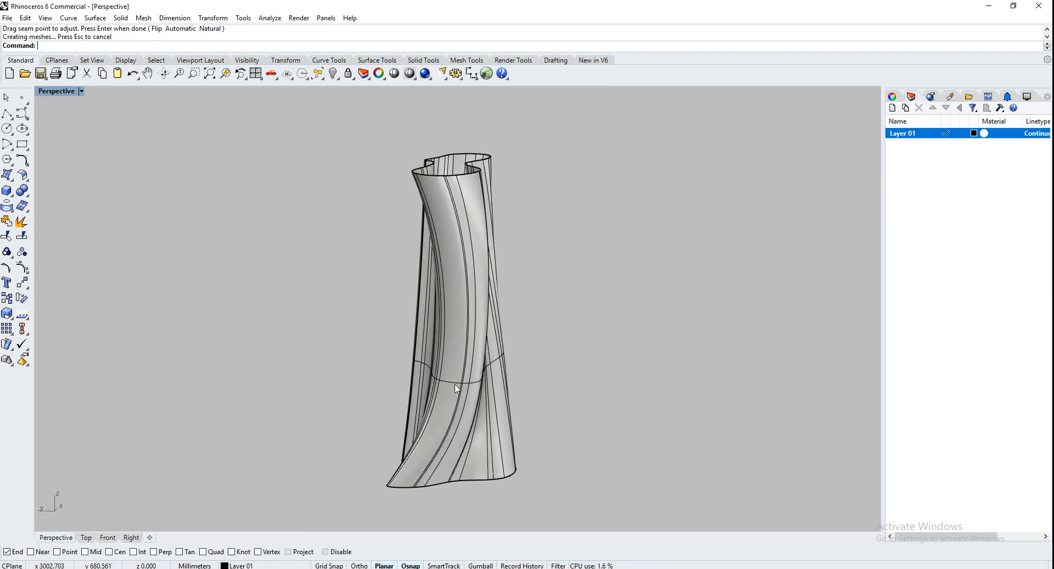
click(456, 388)
click(492, 415)
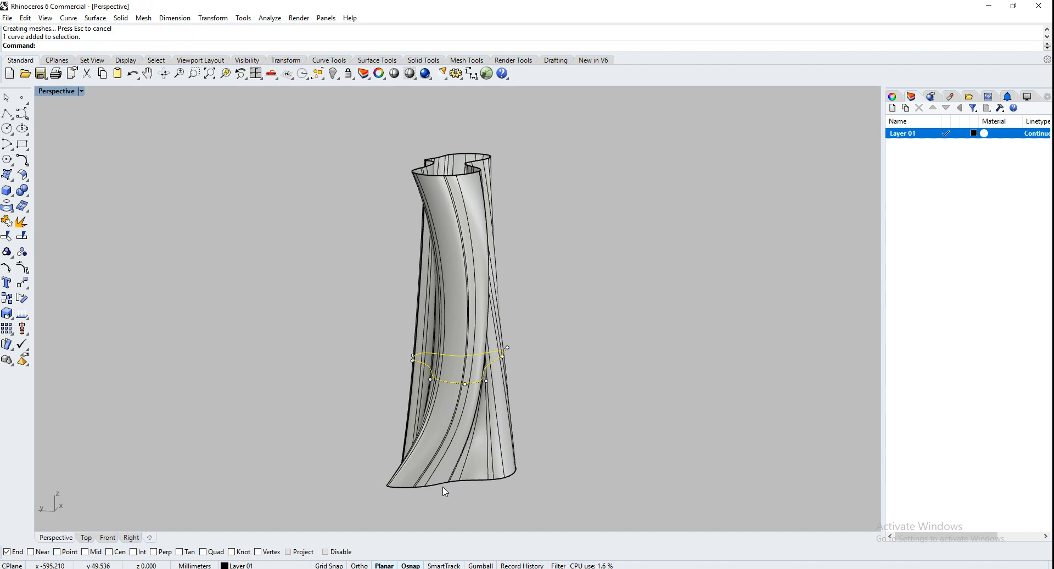
click(452, 494)
click(479, 516)
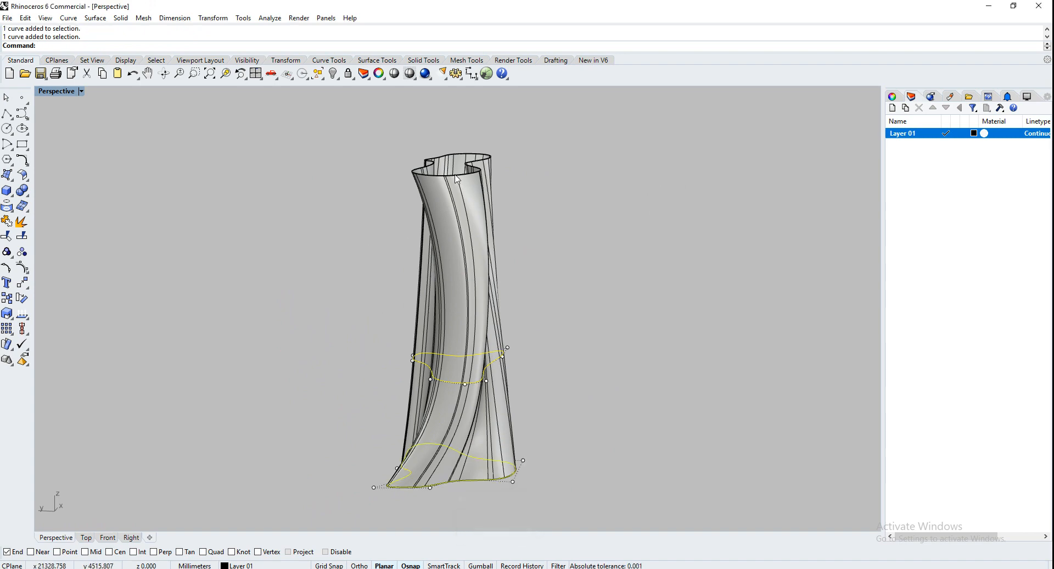
click(464, 180)
click(486, 204)
Step: Delete only the lofted surface, keeping the three closed profile curves
right_drag(306, 313, 428, 300)
click(427, 300)
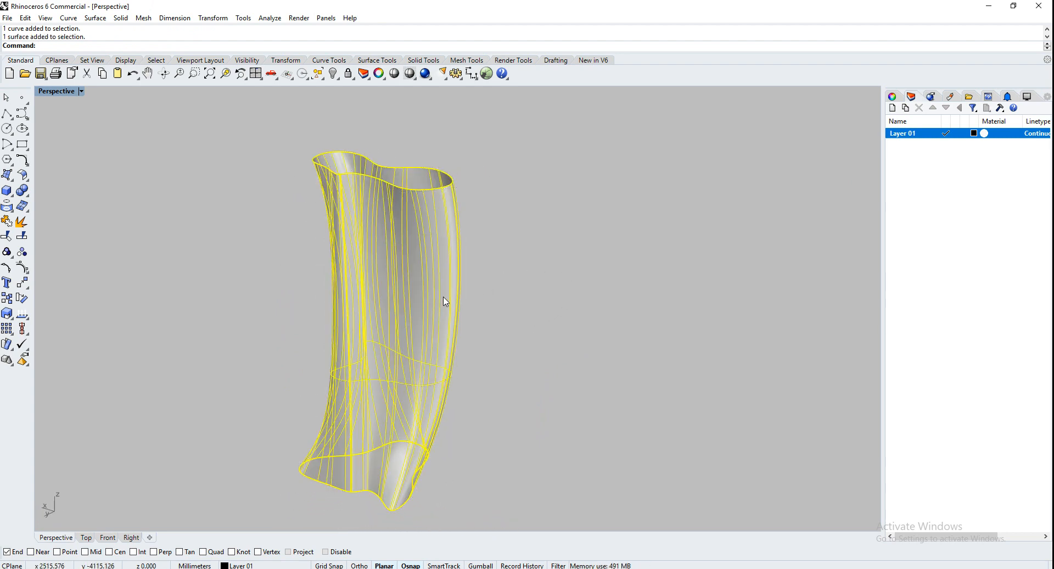
key(Delete)
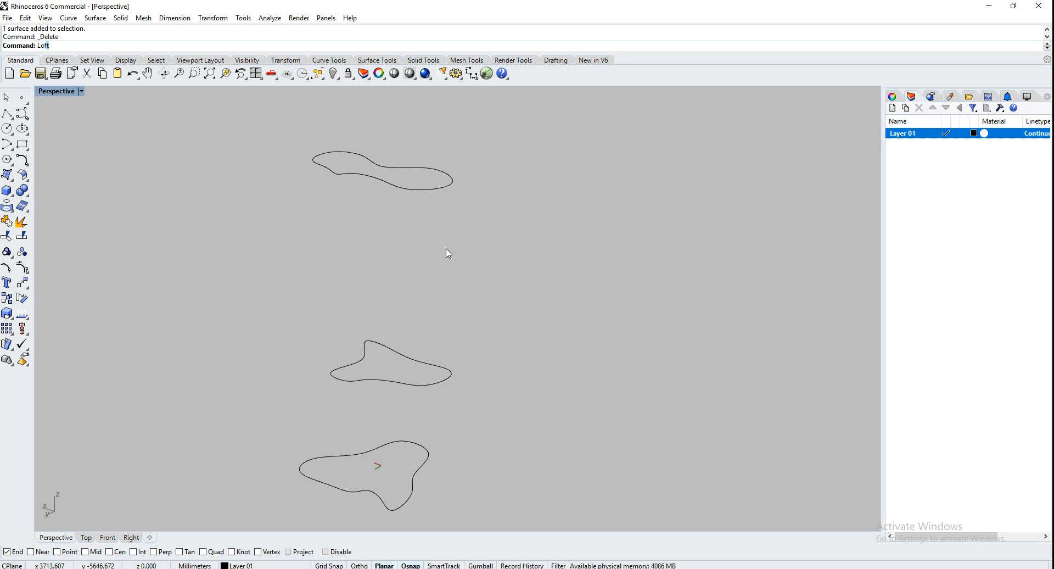
Step: Start a loft and select the three closed curves in order from lowest to highest
key(Return)
click(383, 503)
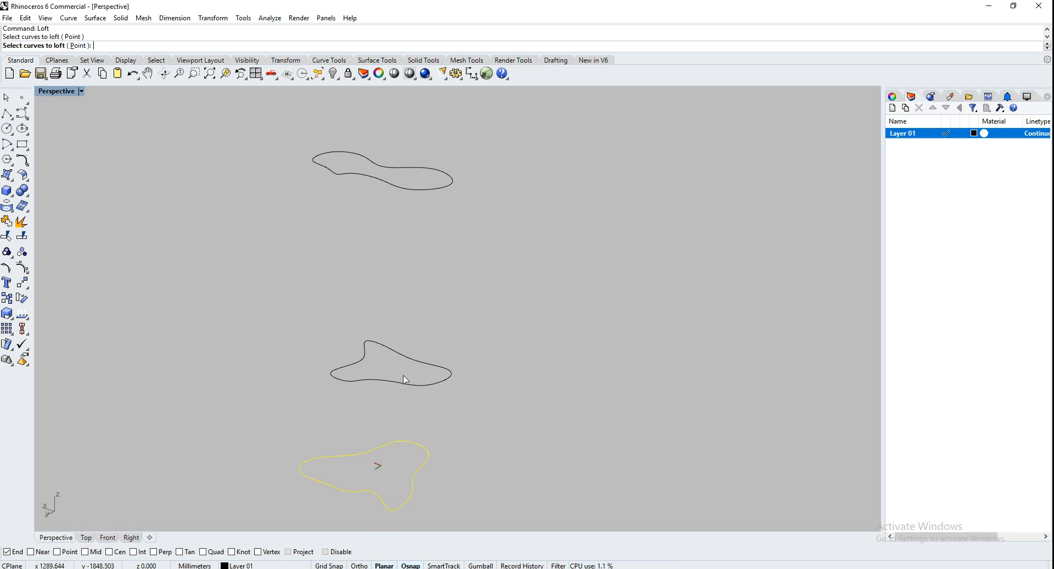
click(404, 385)
click(411, 191)
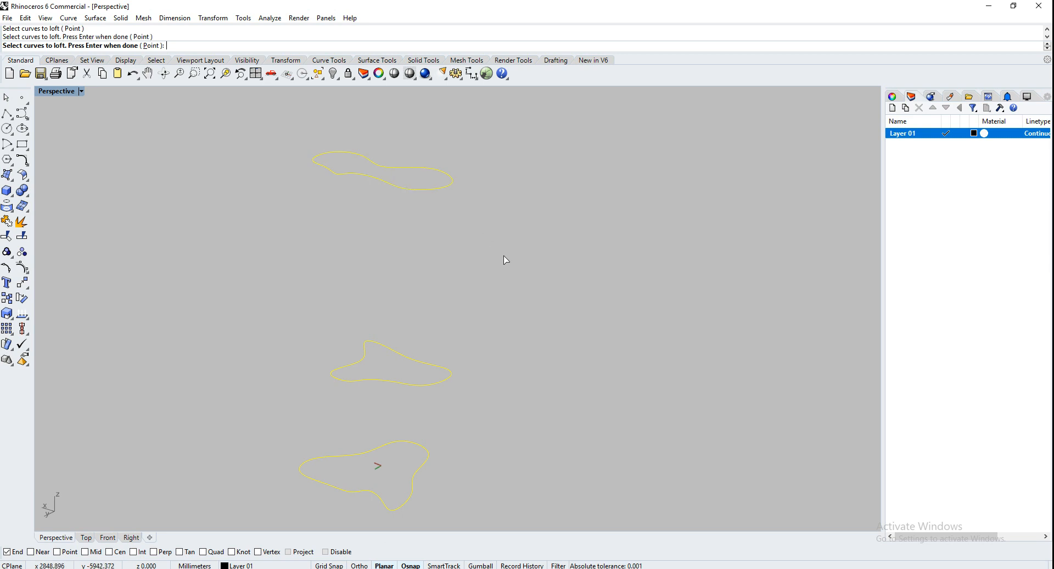
key(Return)
Step: Slide the middle and lowest curves' seam points out of alignment and create the loft with Uniform style and Do not simplify
right_drag(476, 285, 604, 305)
drag(460, 427, 451, 332)
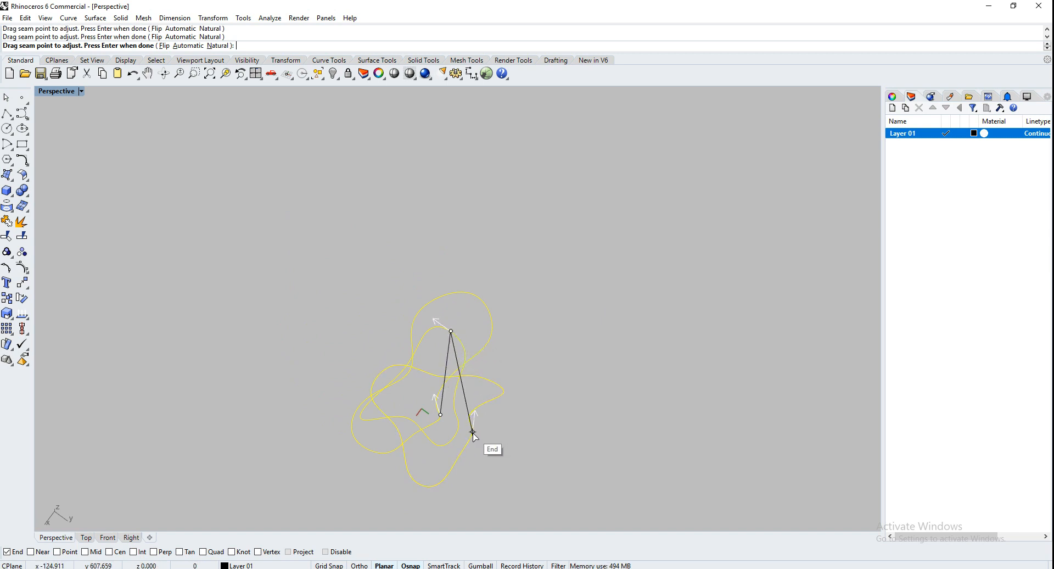
drag(473, 432, 407, 442)
right_drag(555, 423, 491, 277)
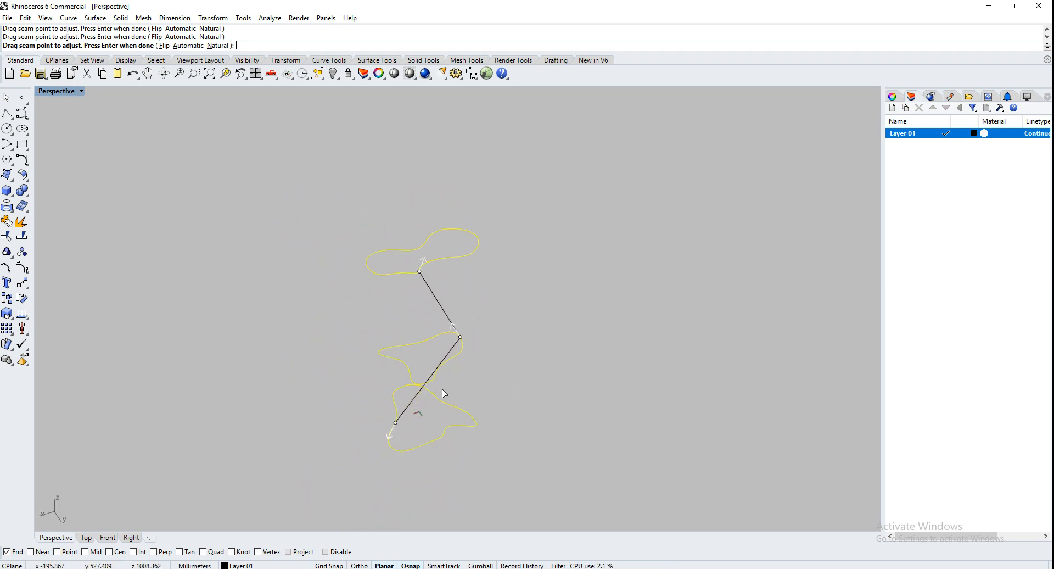
right_drag(444, 393, 521, 345)
key(Return)
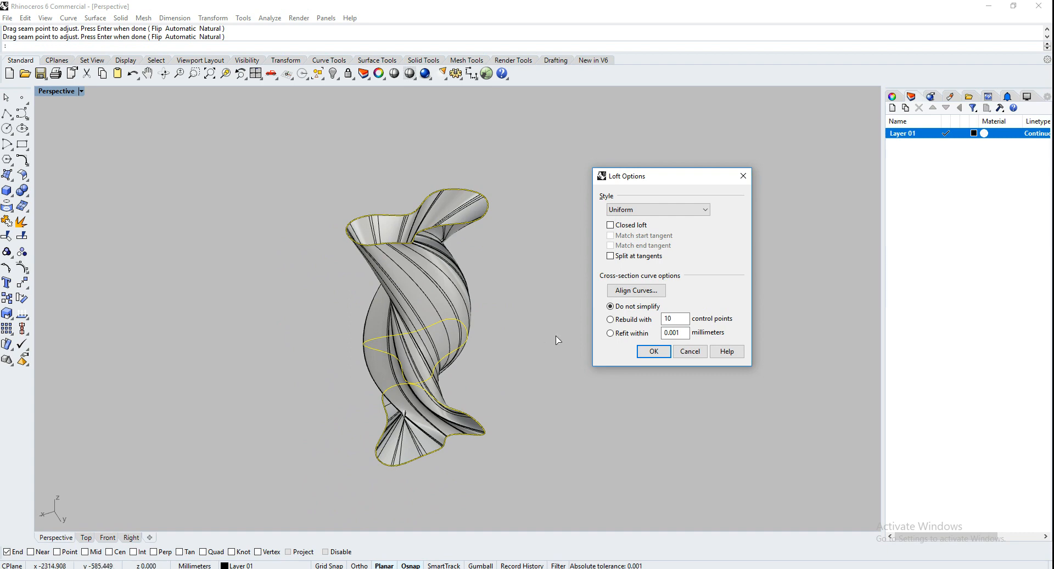
click(653, 351)
Step: Inspect the twisted loft by selecting its lower, middle and upper profile curves instead of the surface
right_drag(653, 359, 482, 340)
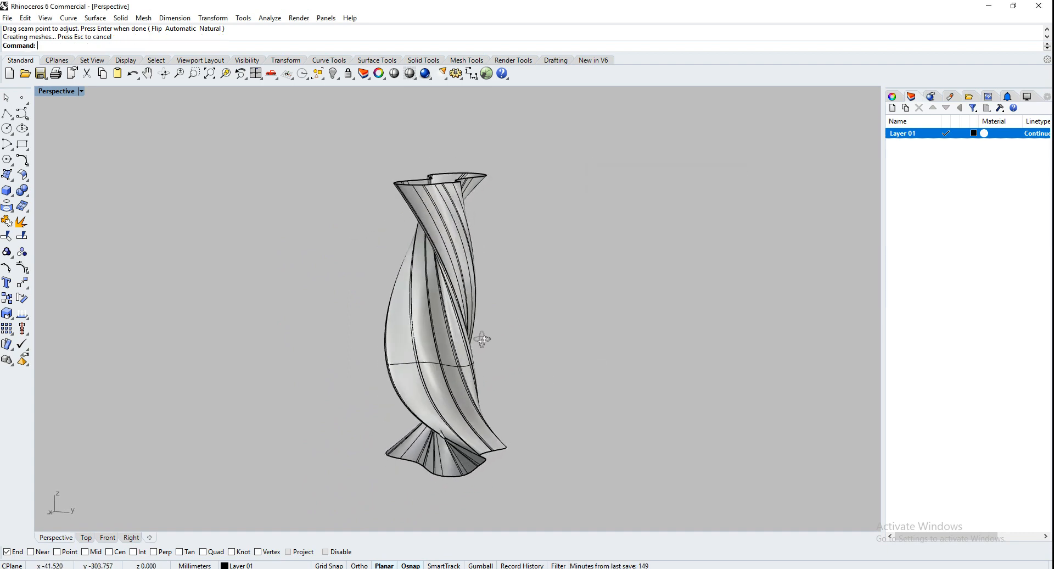
click(473, 479)
click(502, 502)
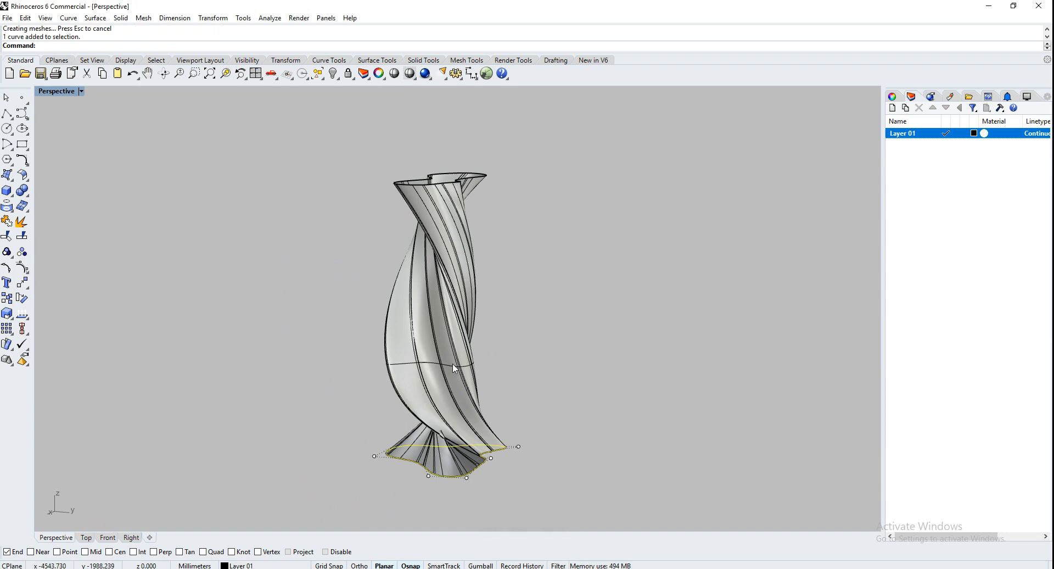
click(450, 364)
click(483, 398)
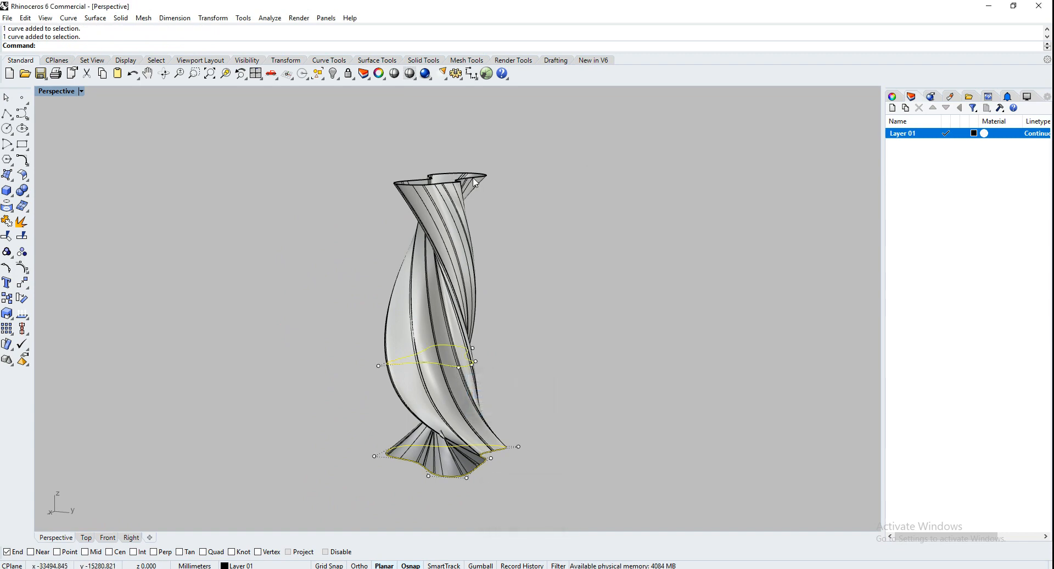
click(475, 183)
click(519, 206)
Step: Examine the pinched lower part of the twisted loft and delete only the surface, keeping its profile curves
right_drag(514, 249, 567, 413)
scroll(477, 430, up, 8)
right_drag(378, 395, 447, 388)
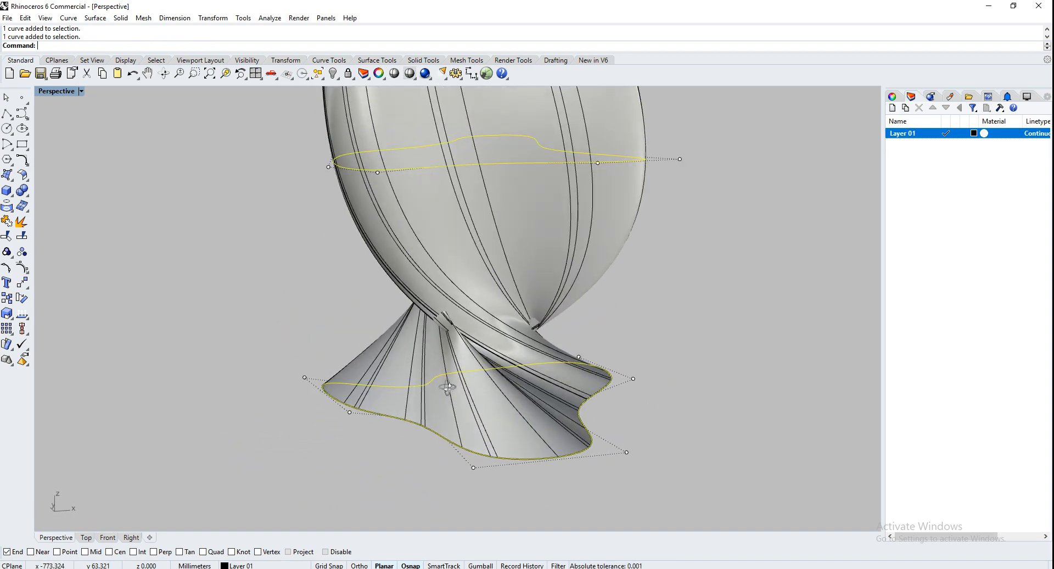
click(486, 307)
key(Delete)
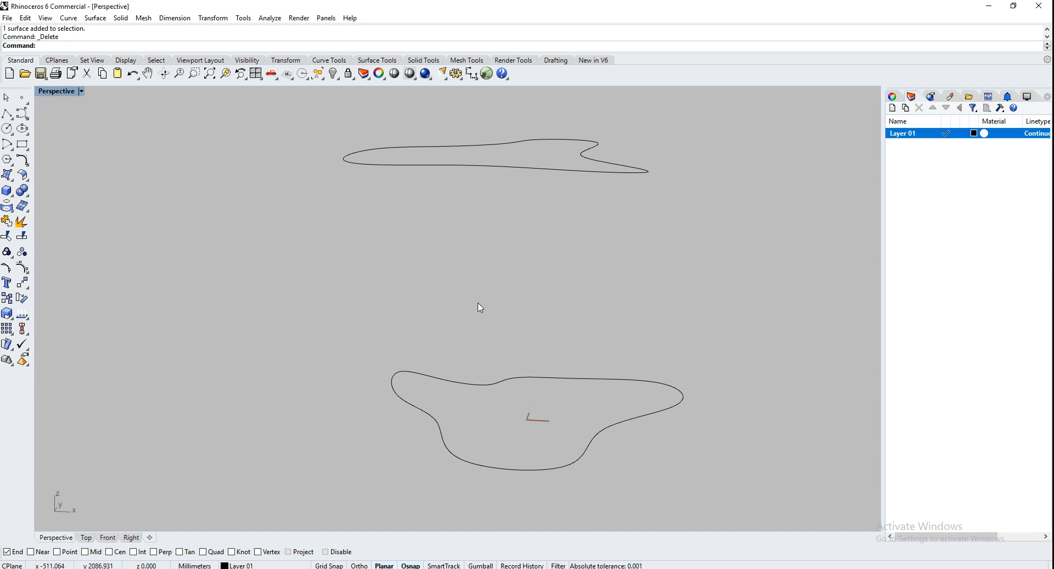
Step: Start a new loft with the three closed curves picked from lowest to highest and proceed to seam adjustment
scroll(481, 308, down, 3)
scroll(447, 381, down, 3)
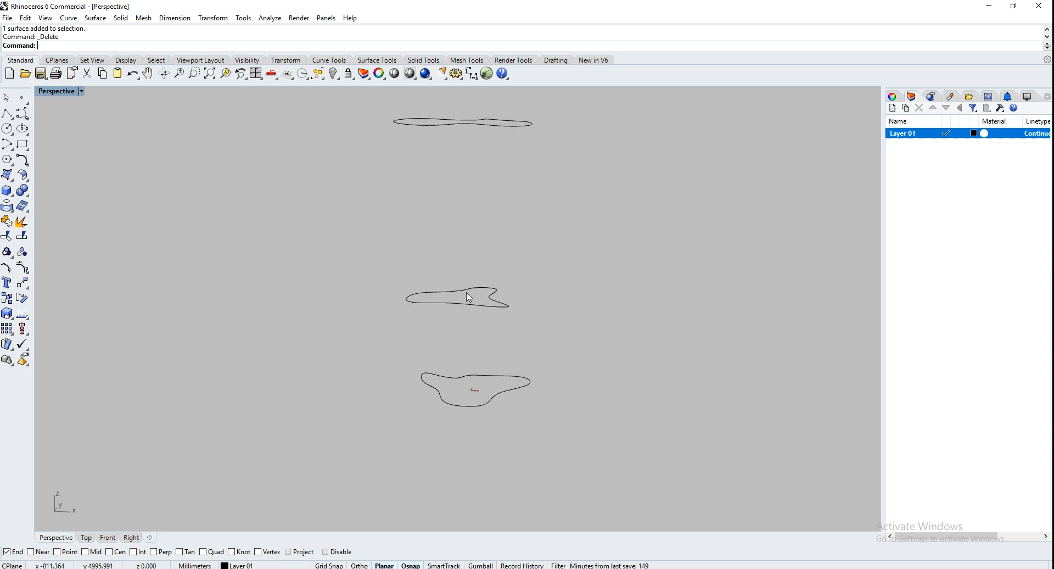
right_drag(470, 297, 558, 303)
text(loft)
key(Return)
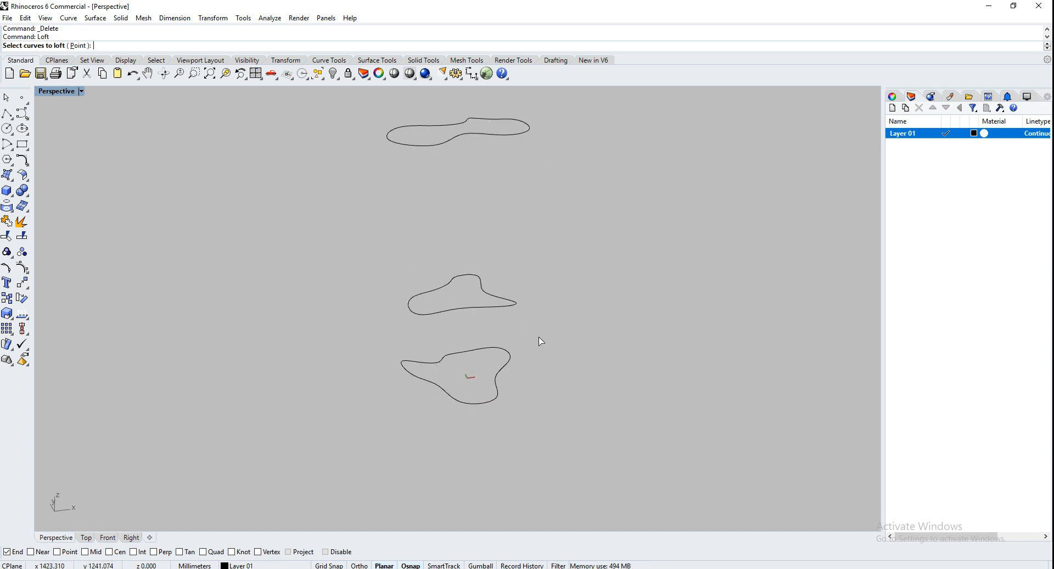
click(490, 360)
click(484, 312)
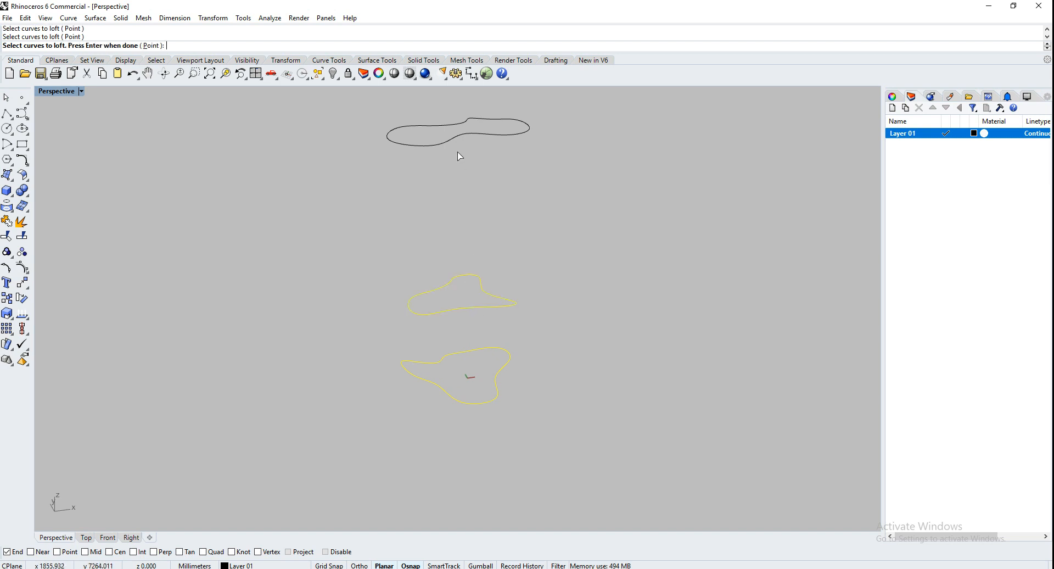
click(463, 138)
key(Return)
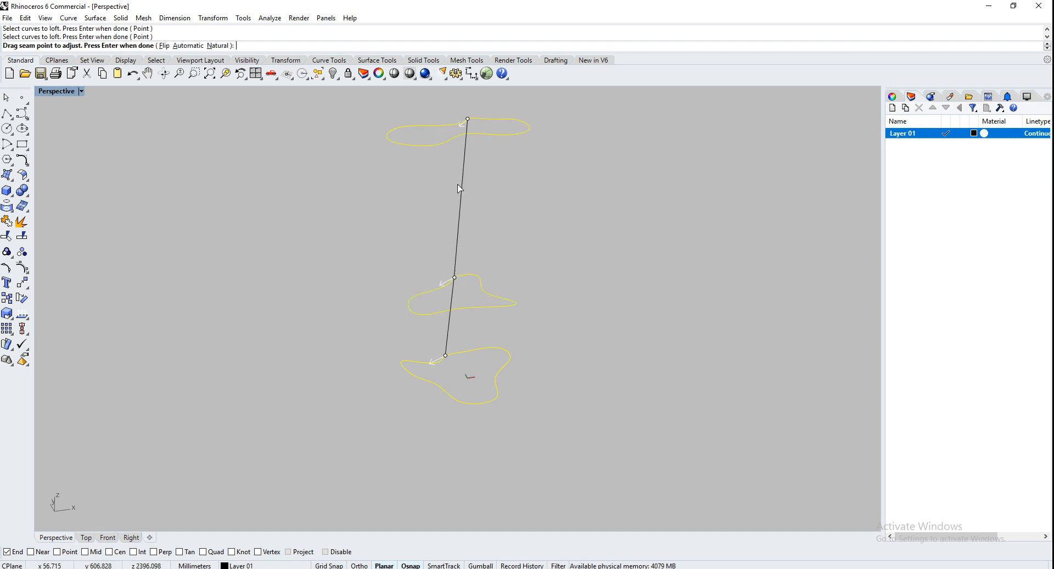
Step: Flip the middle curve's seam direction and create the loft with Uniform style and Do not simplify
right_drag(460, 188, 704, 193)
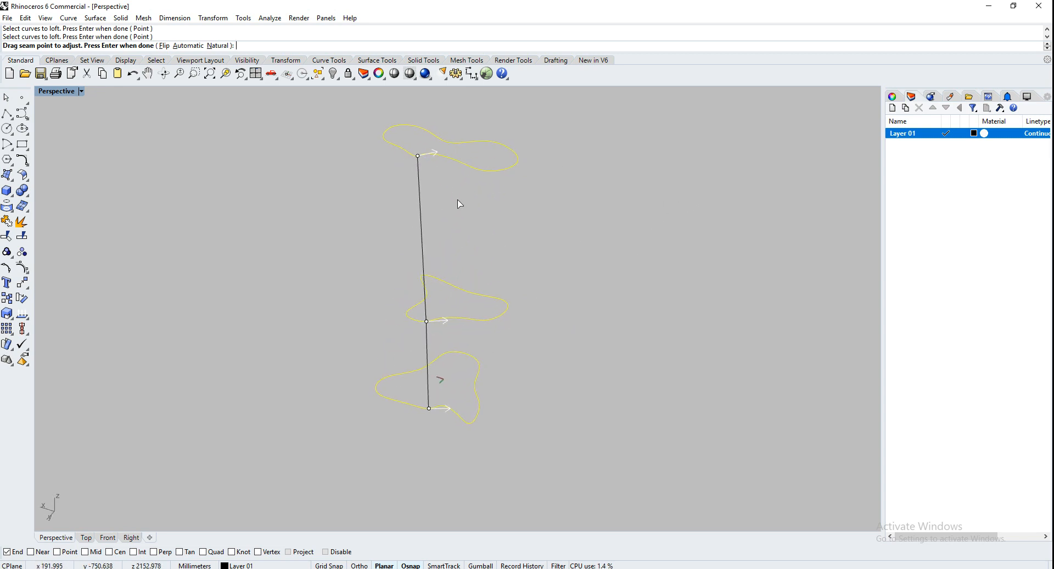
click(442, 321)
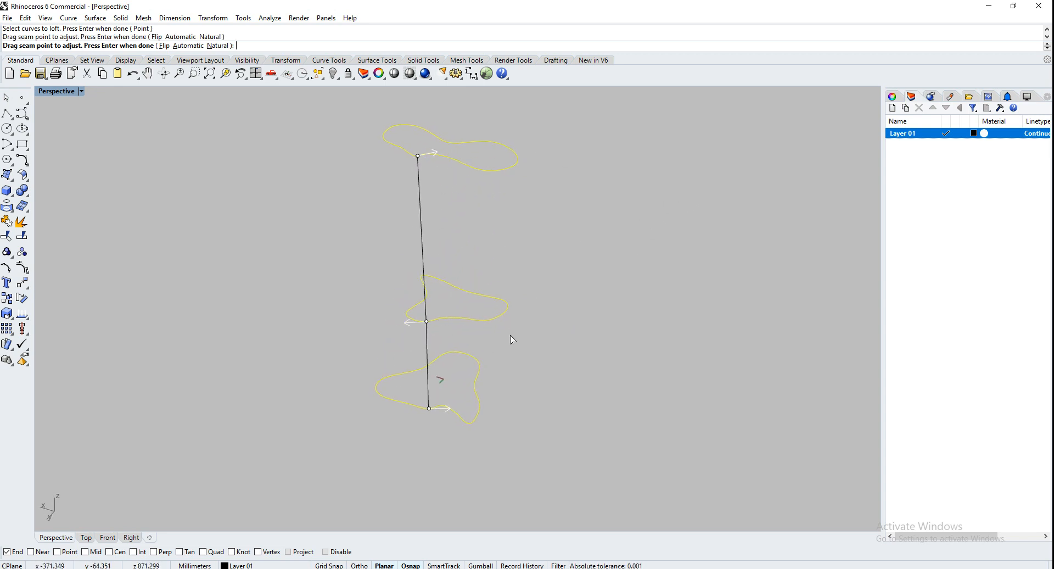
key(Return)
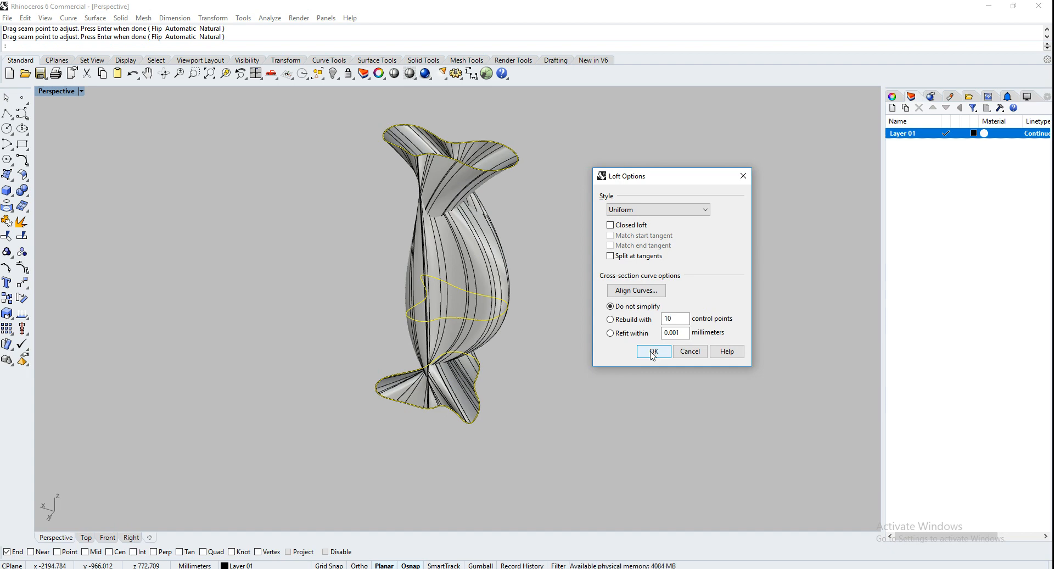
click(653, 351)
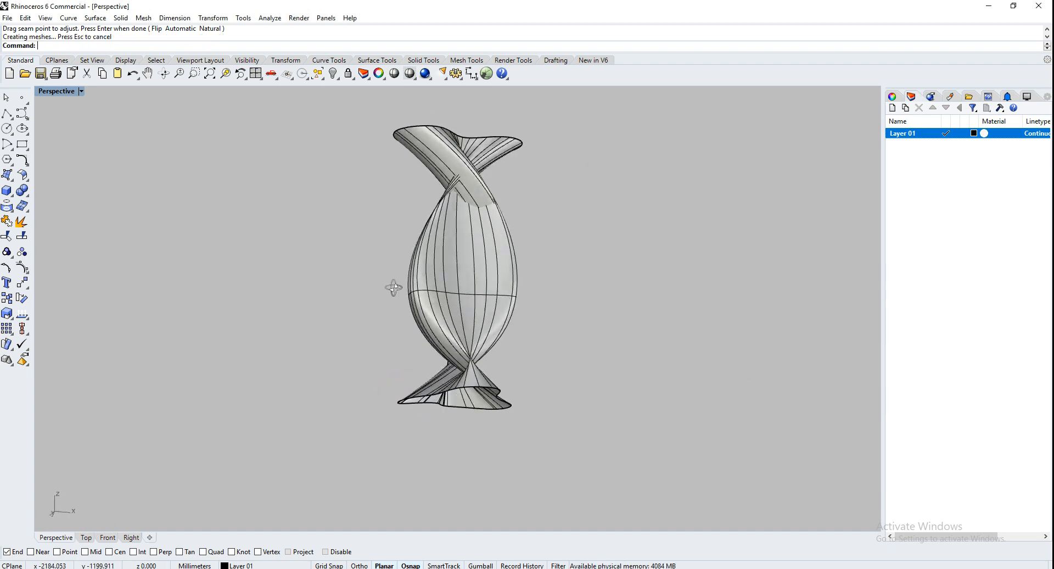